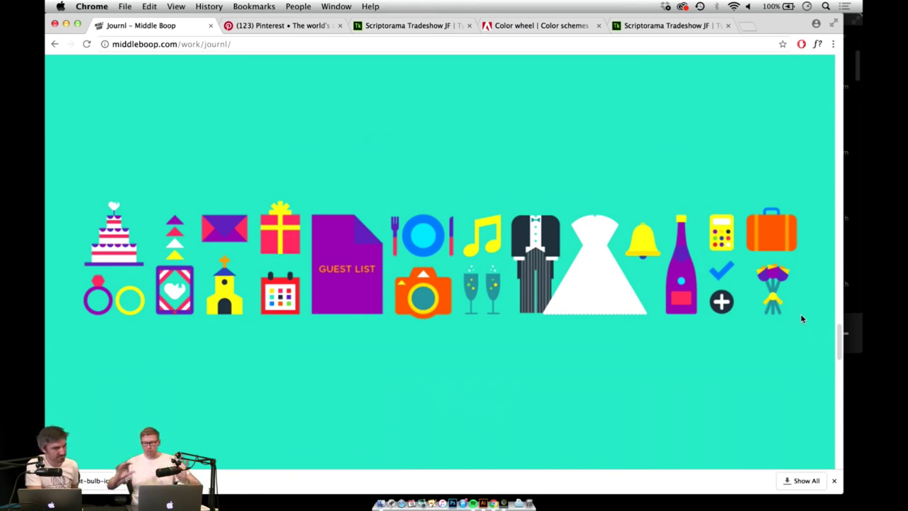
Step: Review the Journl project page up to its opening image, and open the portfolio's Work archive
{"action": "left_click_drag", "start_coordinate": [840, 346], "coordinate": [814, 20]}
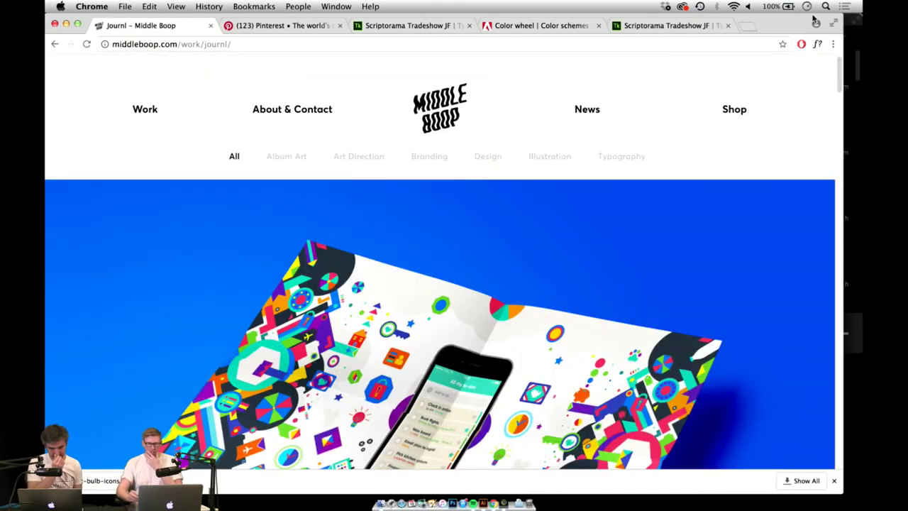
{"action": "mouse_move", "coordinate": [836, 76]}
{"action": "left_mouse_down"}
{"action": "mouse_move", "coordinate": [835, 93]}
{"action": "mouse_move", "coordinate": [824, 74]}
{"action": "left_mouse_up"}
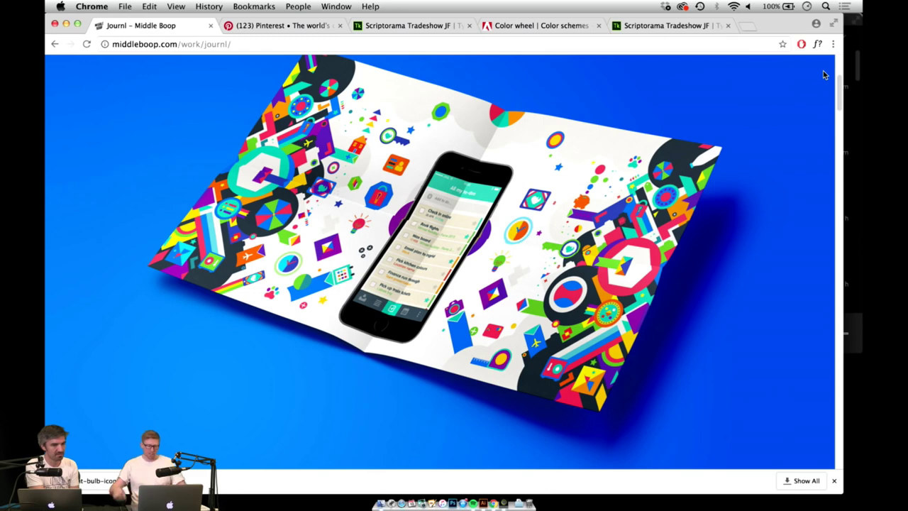
{"action": "scroll", "coordinate": [563, 132], "scroll_direction": "up", "scroll_amount": 5}
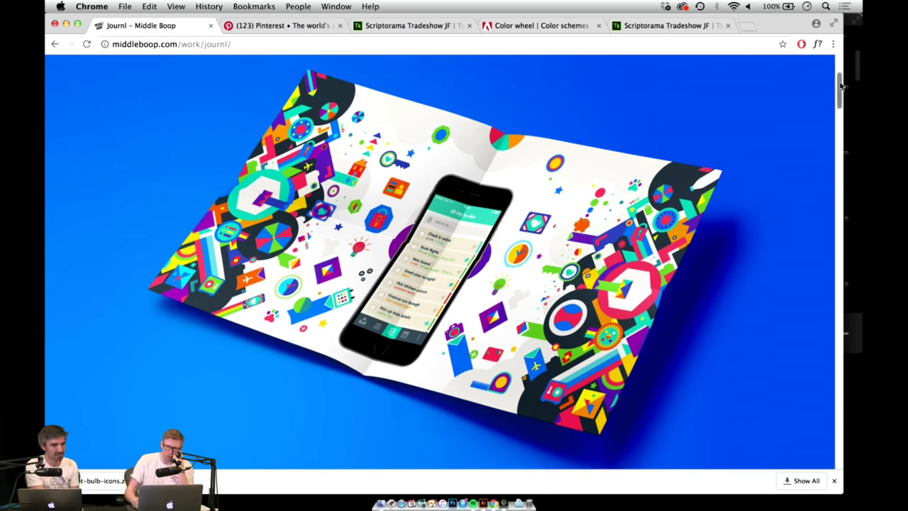
{"action": "left_click", "coordinate": [145, 111]}
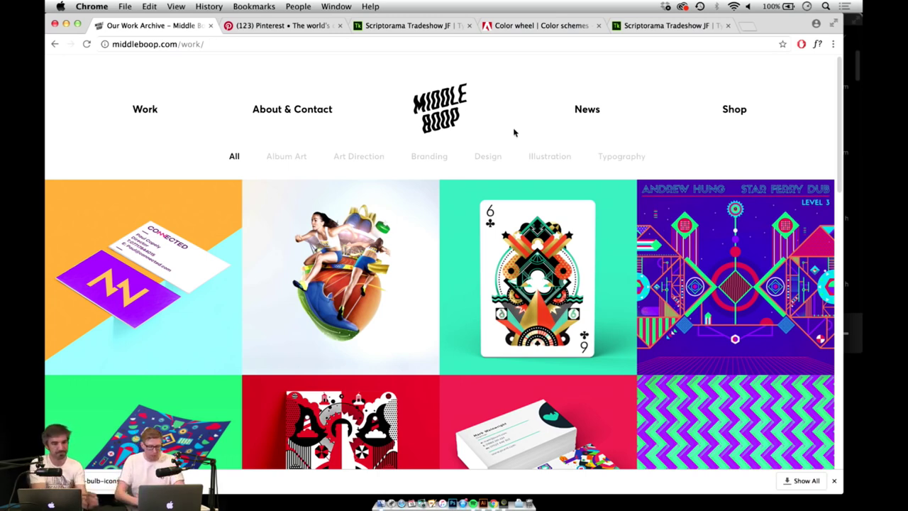
Step: Switch to the Adobe Live page and download the creative contest template adobelive-contest.ai
{"action": "key", "text": "super+Tab"}
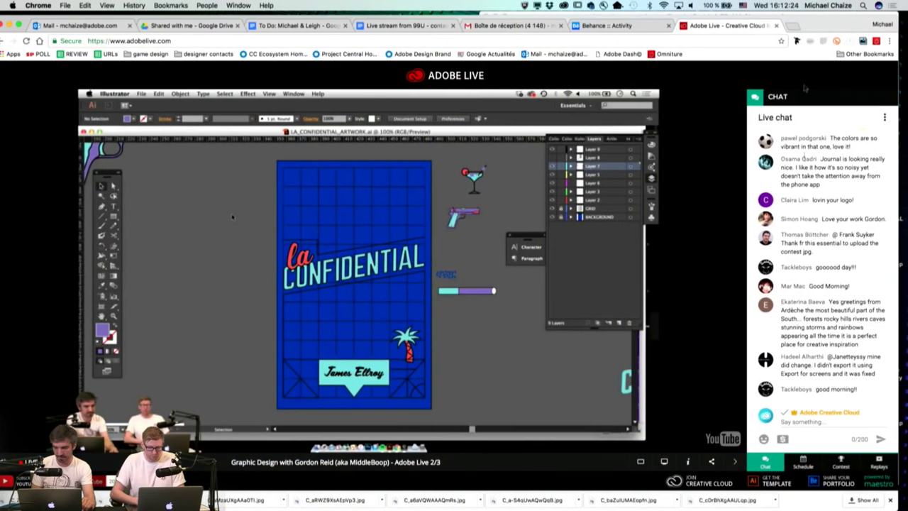
{"action": "left_click", "coordinate": [841, 461]}
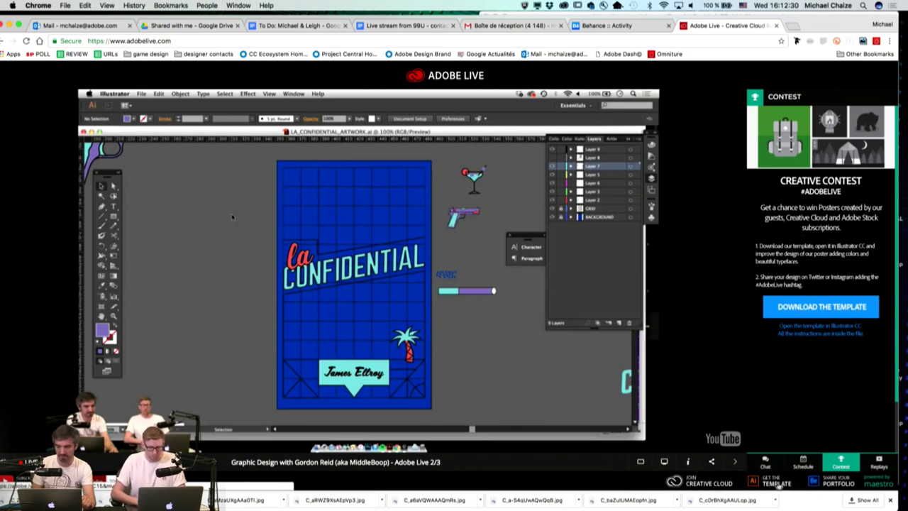
{"action": "left_click", "coordinate": [814, 307]}
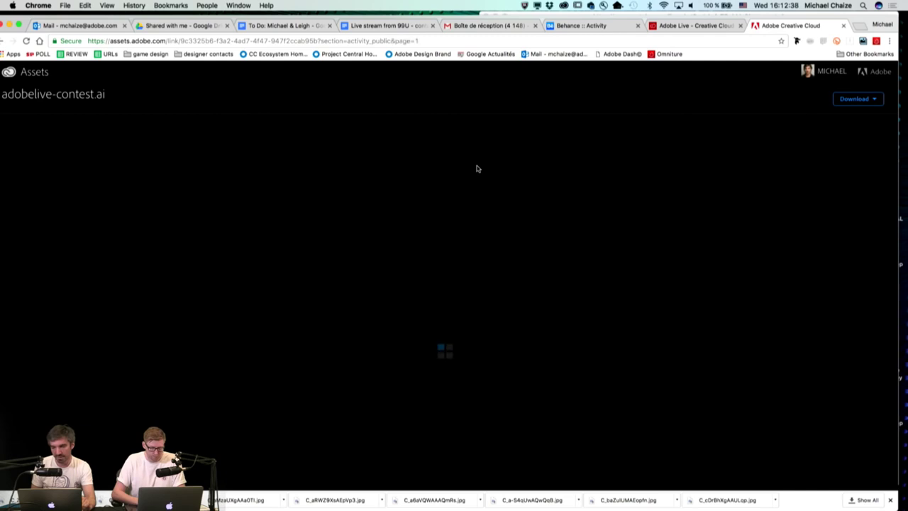
{"action": "left_click", "coordinate": [858, 98]}
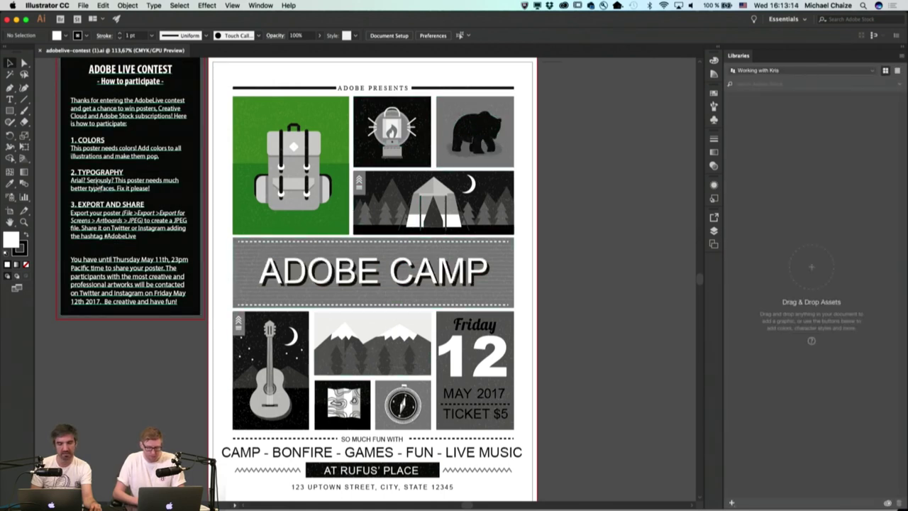
Step: Inspect the ADOBE CAMP title and the participation instructions in the contest template
{"action": "left_click", "coordinate": [368, 271]}
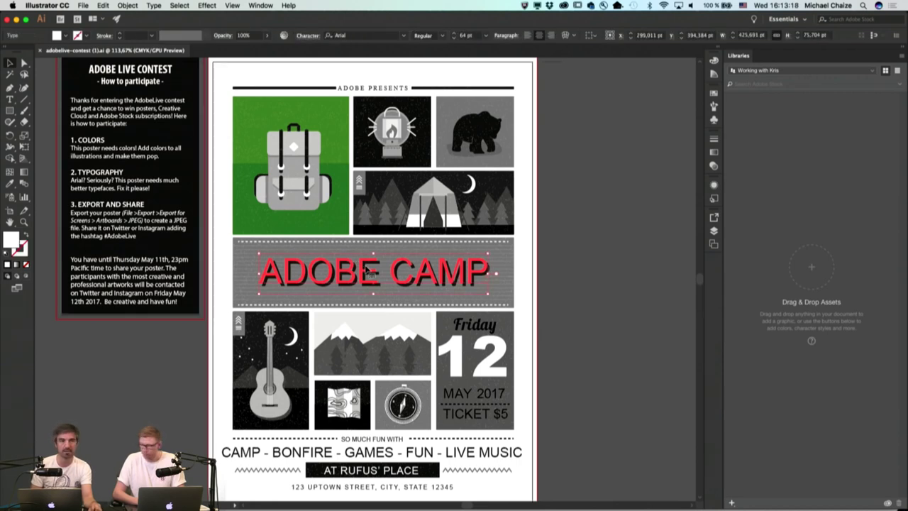
{"action": "left_click", "coordinate": [180, 359]}
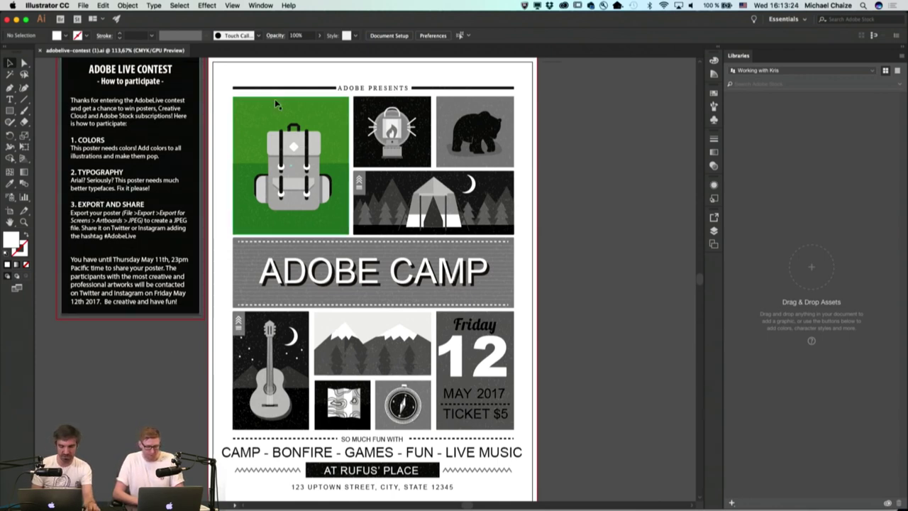
{"action": "scroll", "coordinate": [275, 99], "scroll_direction": "up", "scroll_amount": 3}
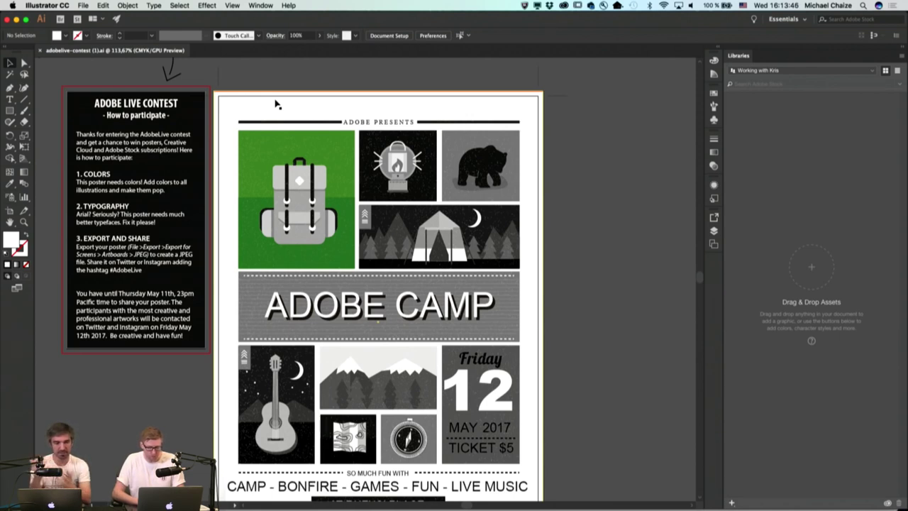
Step: Switch to Photoshop, hide the panels and examine the collected Adobe Camp poster entries
{"action": "key", "text": "super+Tab"}
{"action": "key", "text": "super+Tab"}
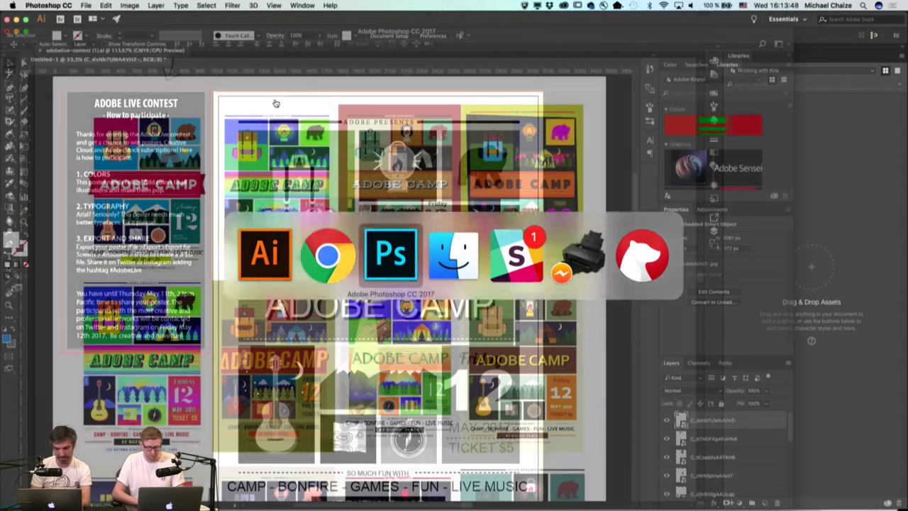
{"action": "key", "text": "Tab"}
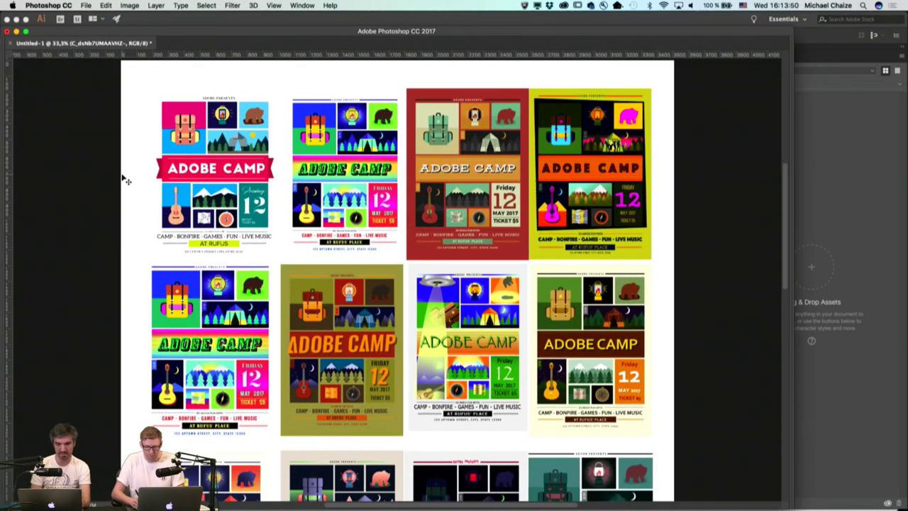
{"action": "key", "text": "Tab"}
{"action": "key", "text": "Tab"}
{"action": "scroll", "coordinate": [50, 205], "scroll_direction": "down", "scroll_amount": 2}
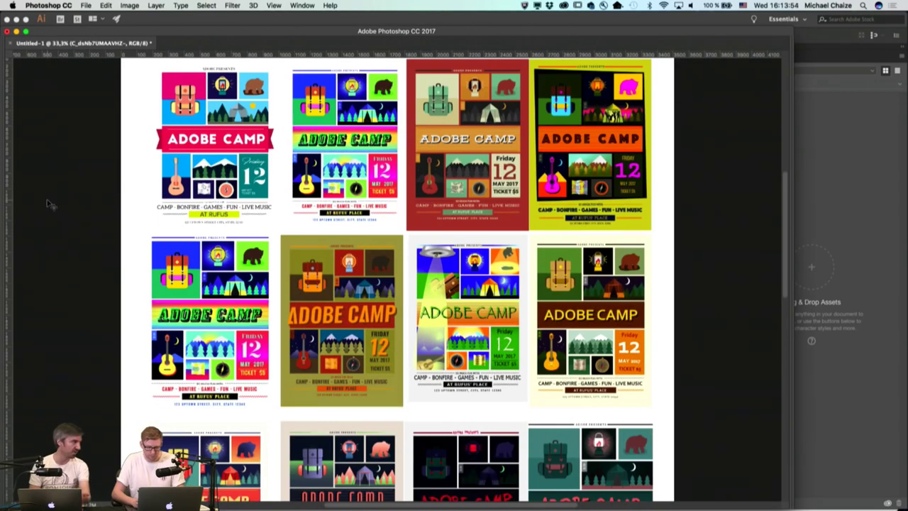
{"action": "scroll", "coordinate": [49, 204], "scroll_direction": "down", "scroll_amount": 8}
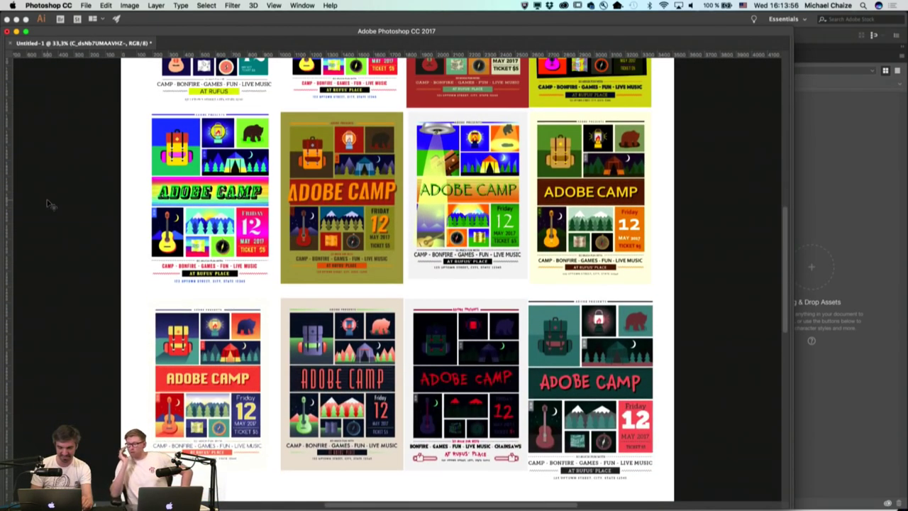
{"action": "scroll", "coordinate": [50, 204], "scroll_direction": "up", "scroll_amount": 3}
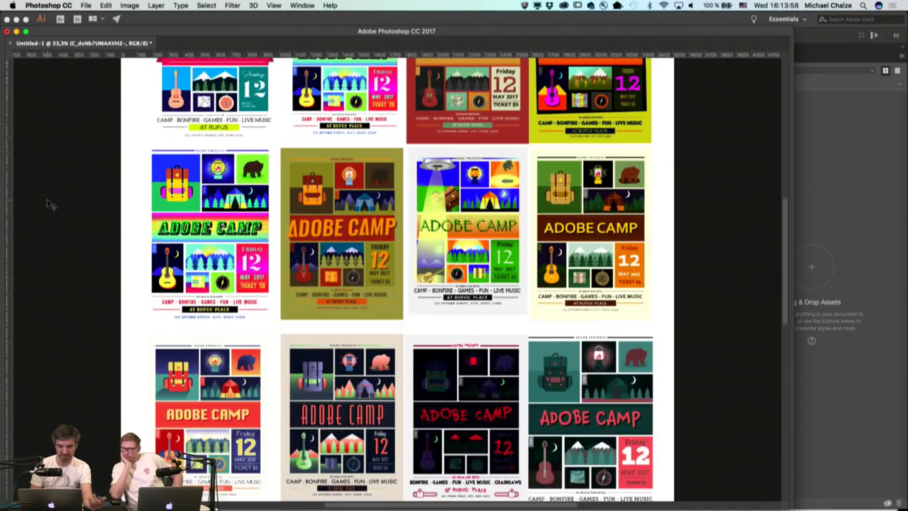
{"action": "scroll", "coordinate": [50, 204], "scroll_direction": "up", "scroll_amount": 4}
{"action": "scroll", "coordinate": [50, 204], "scroll_direction": "right", "scroll_amount": 2}
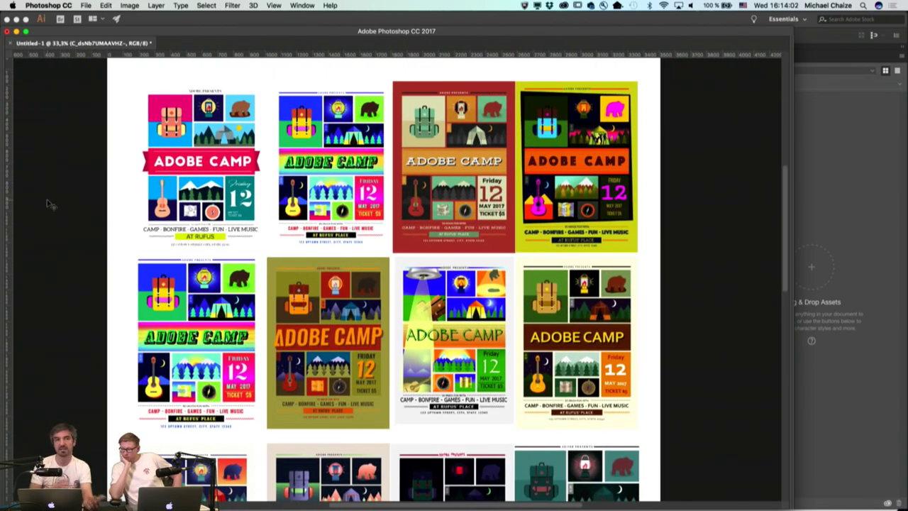
{"action": "scroll", "coordinate": [50, 204], "scroll_direction": "down", "scroll_amount": 4}
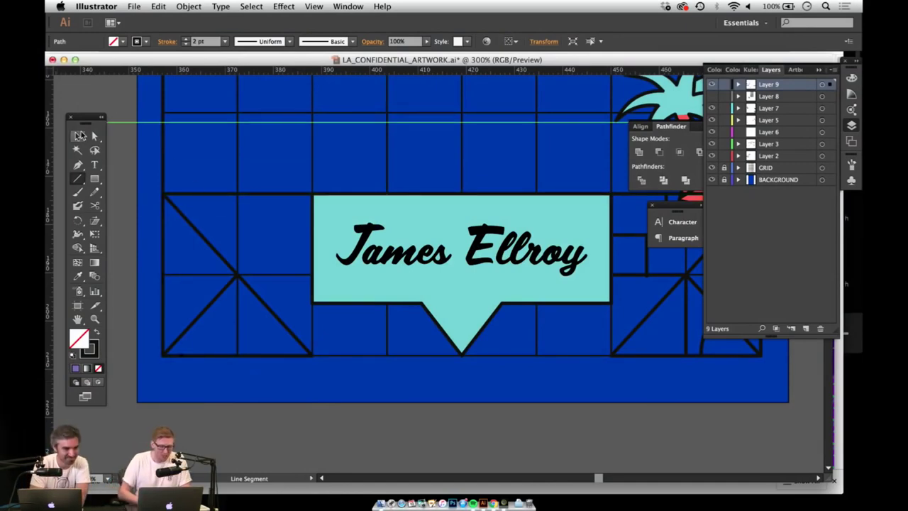
Step: Examine the whole LA Confidential cover in LA_CONFIDENTIAL_ARTWORK.ai at 100%, together with the illustrations beside it
{"action": "key", "text": "z"}
{"action": "left_click", "coordinate": [397, 170], "text": "alt"}
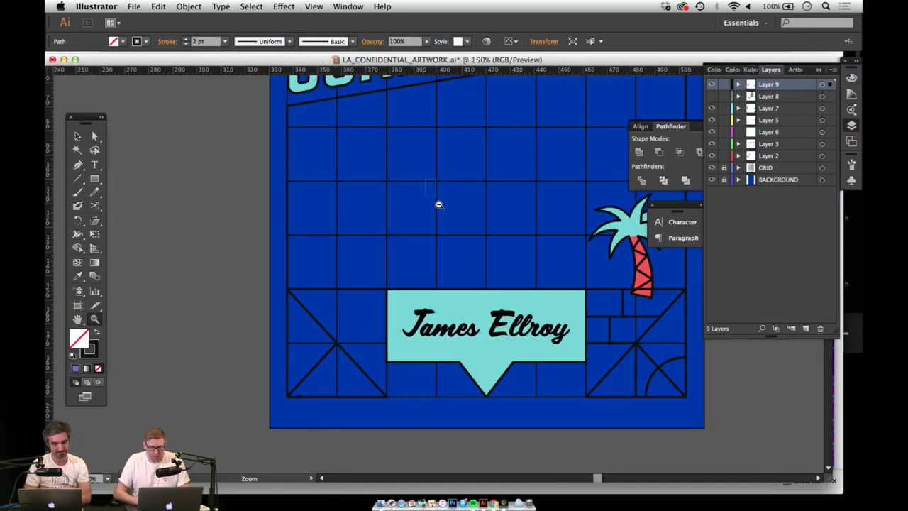
{"action": "left_click", "coordinate": [444, 210], "text": "alt"}
{"action": "left_click", "coordinate": [466, 250], "text": "alt"}
{"action": "scroll", "coordinate": [466, 250], "scroll_direction": "right", "scroll_amount": 3}
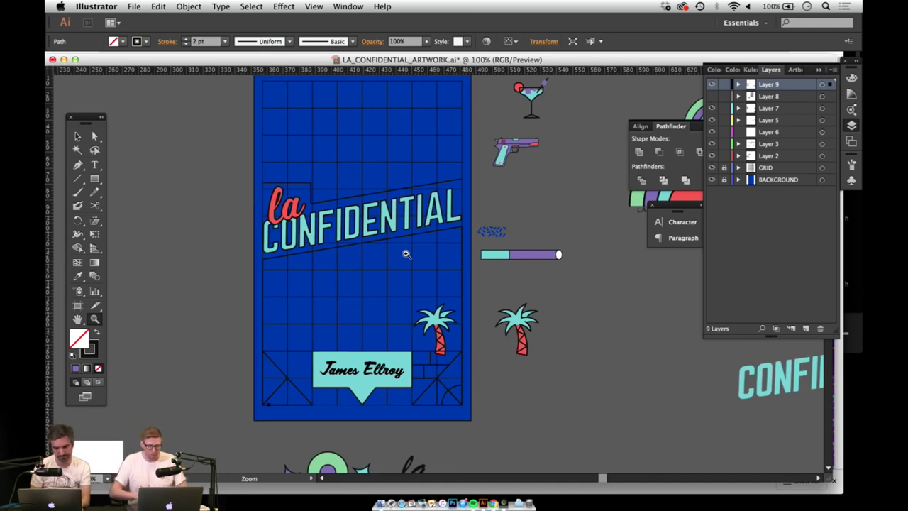
{"action": "scroll", "coordinate": [519, 188], "scroll_direction": "up", "scroll_amount": 2}
{"action": "scroll", "coordinate": [518, 188], "scroll_direction": "left", "scroll_amount": 2}
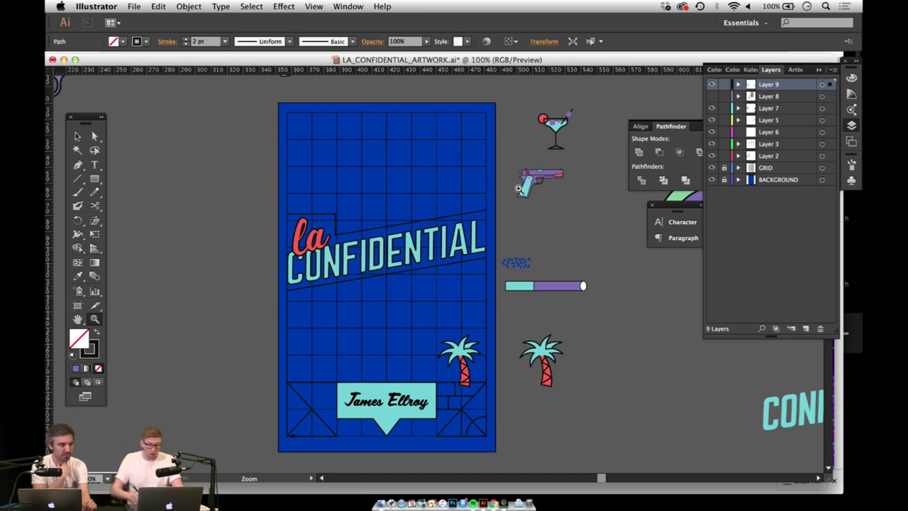
Step: Switch to Chrome and open Typekit's font library from the Scriptorama Tradeshow JF page
{"action": "key", "text": "super+Tab"}
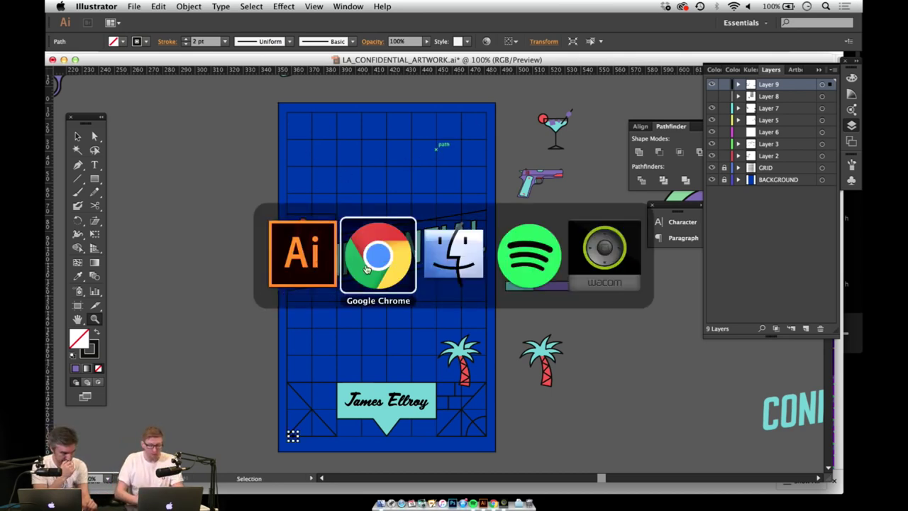
{"action": "left_click", "coordinate": [334, 239]}
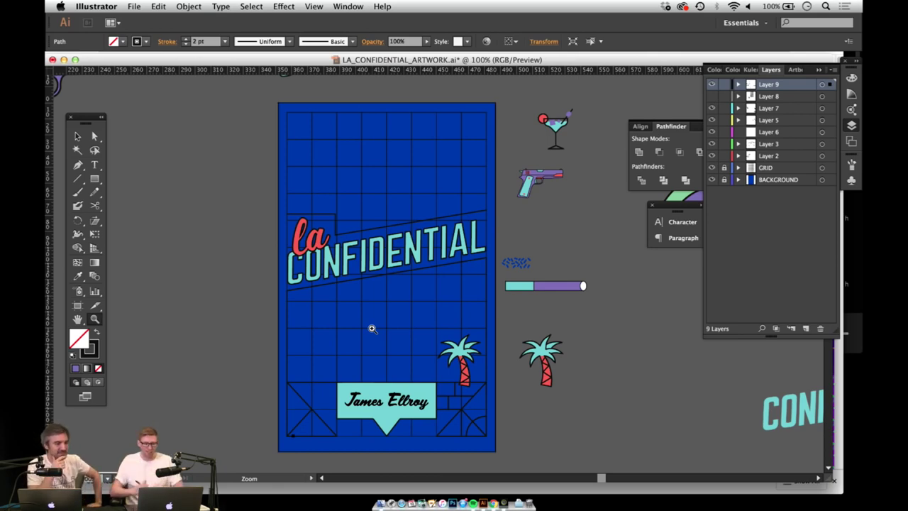
{"action": "key", "text": "super+Tab"}
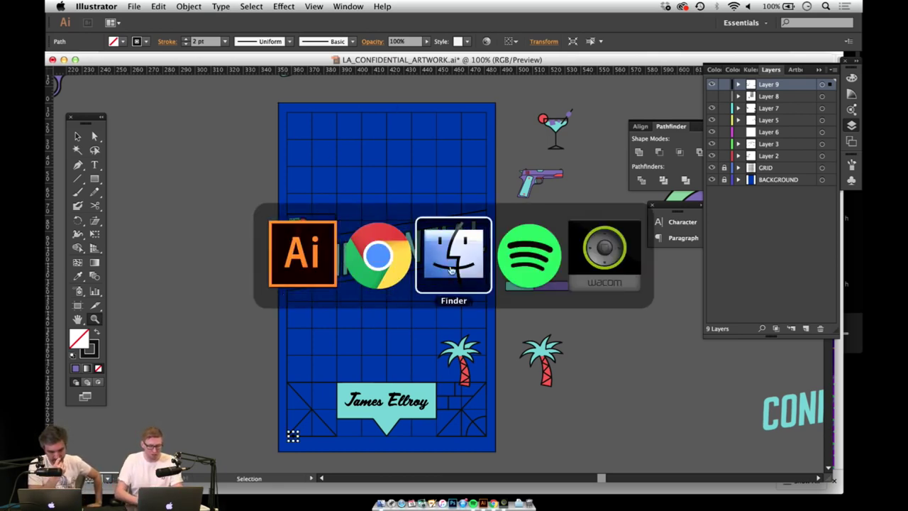
{"action": "left_click", "coordinate": [383, 261]}
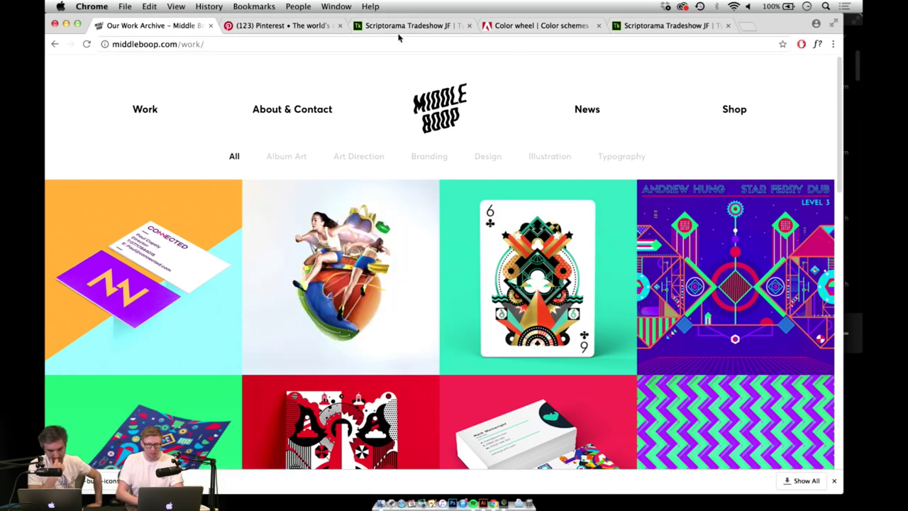
{"action": "left_click", "coordinate": [399, 27]}
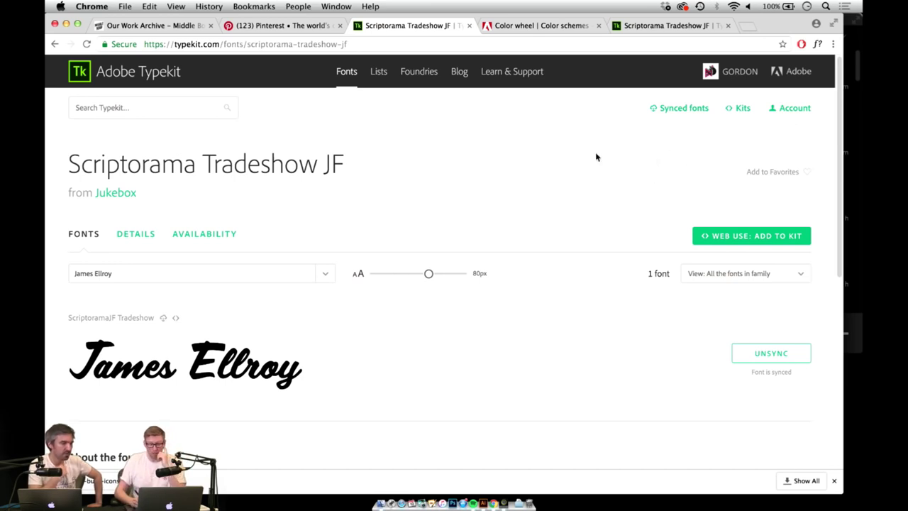
{"action": "left_click", "coordinate": [656, 26]}
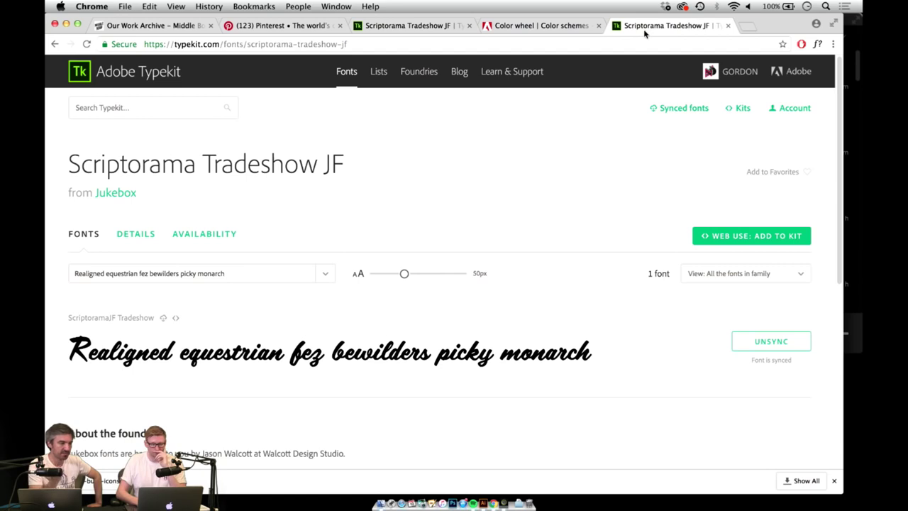
{"action": "left_click", "coordinate": [135, 78]}
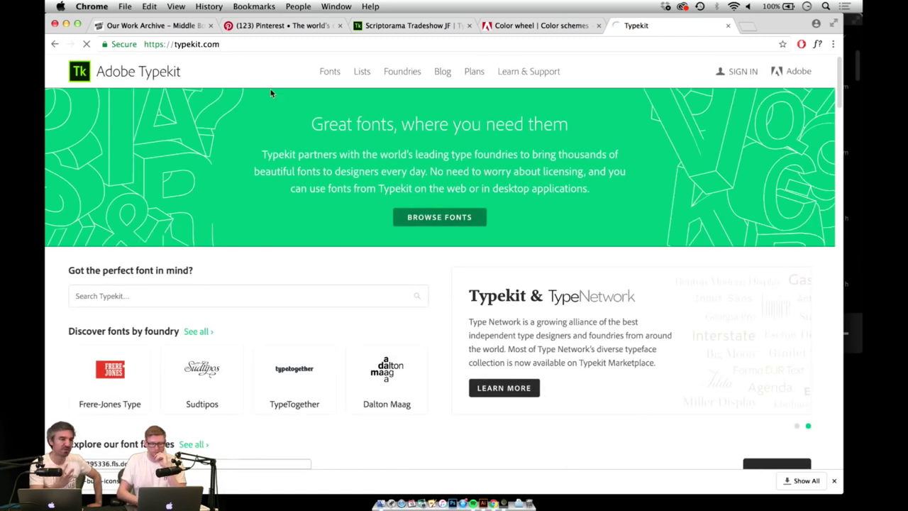
{"action": "left_click", "coordinate": [330, 74]}
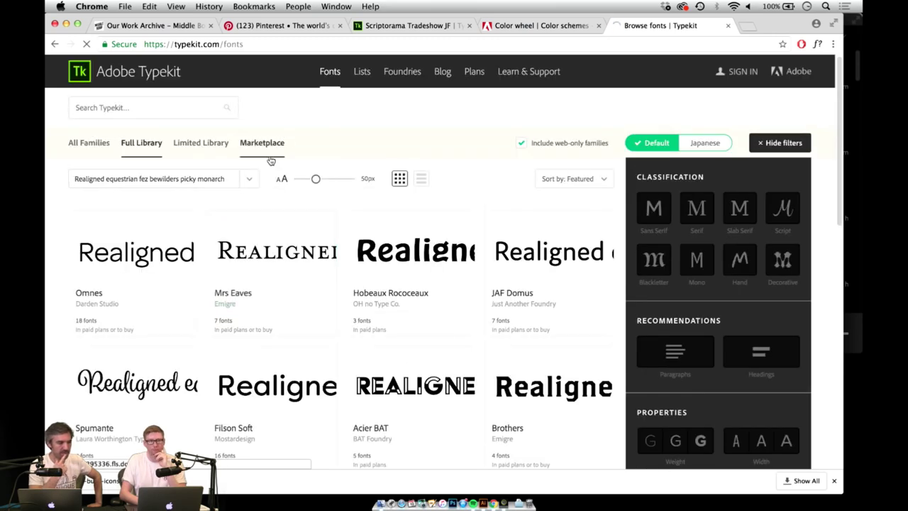
Step: Replace the sample text for the Typekit font previews with "la"
{"action": "left_click", "coordinate": [164, 179]}
{"action": "key", "text": "super+a"}
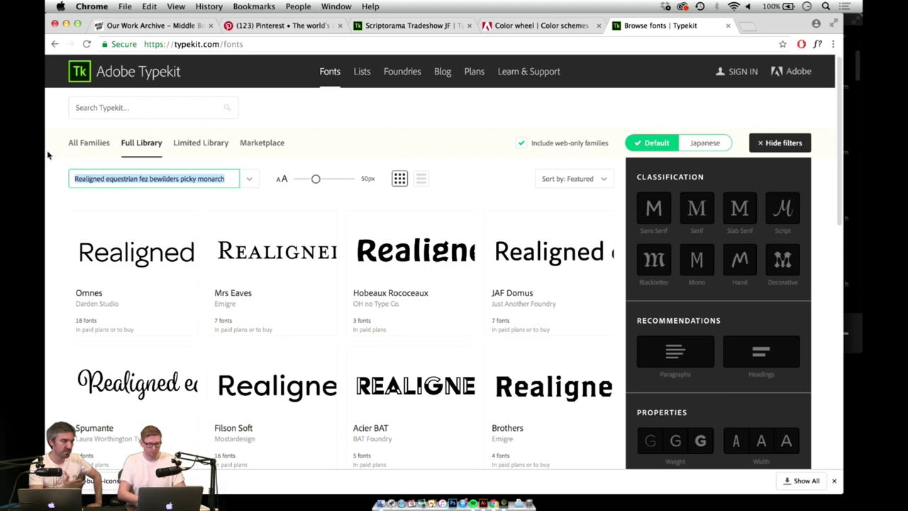
{"action": "type", "text": "CON"}
{"action": "key", "text": "BackSpace"}
{"action": "key", "text": "BackSpace"}
{"action": "key", "text": "BackSpace"}
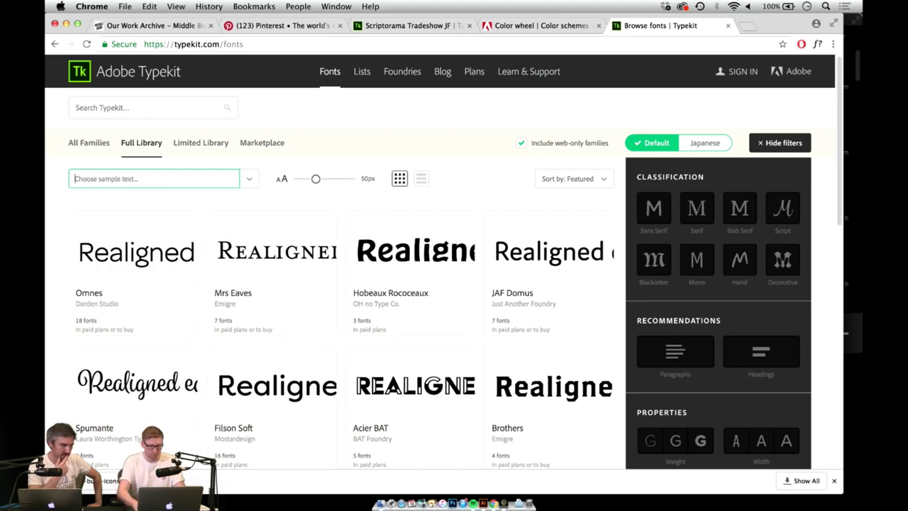
{"action": "type", "text": "la"}
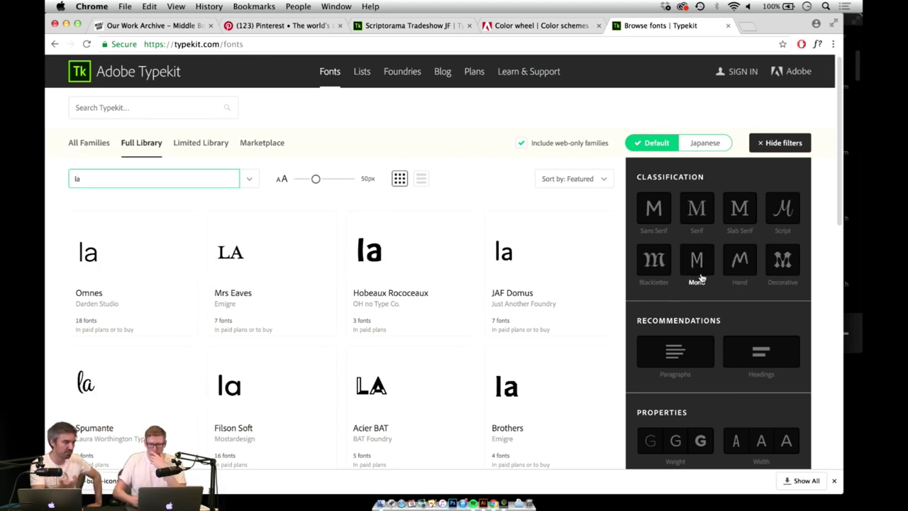
Step: Filter the fonts to the Hand classification with the middle Contrast option and look through the previews
{"action": "left_click", "coordinate": [740, 265]}
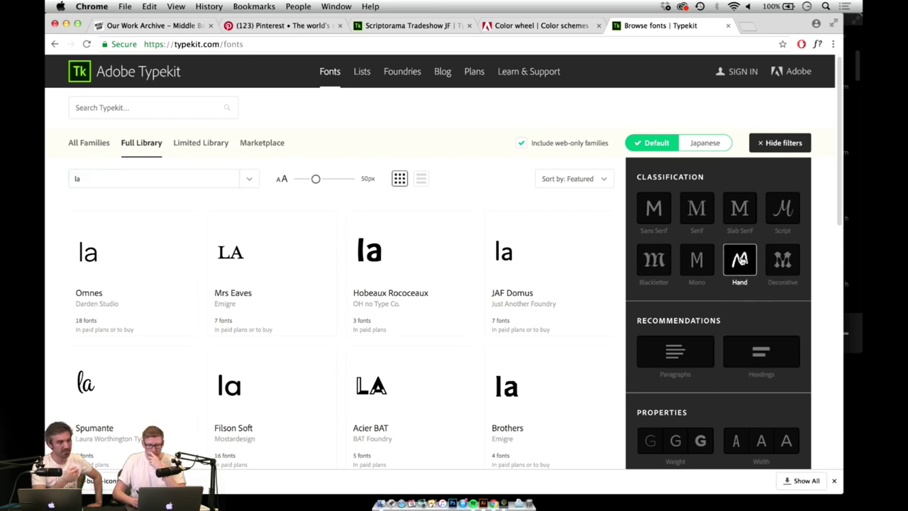
{"action": "left_click", "coordinate": [748, 280]}
{"action": "left_click_drag", "start_coordinate": [844, 163], "coordinate": [843, 252]}
{"action": "left_click", "coordinate": [761, 275]}
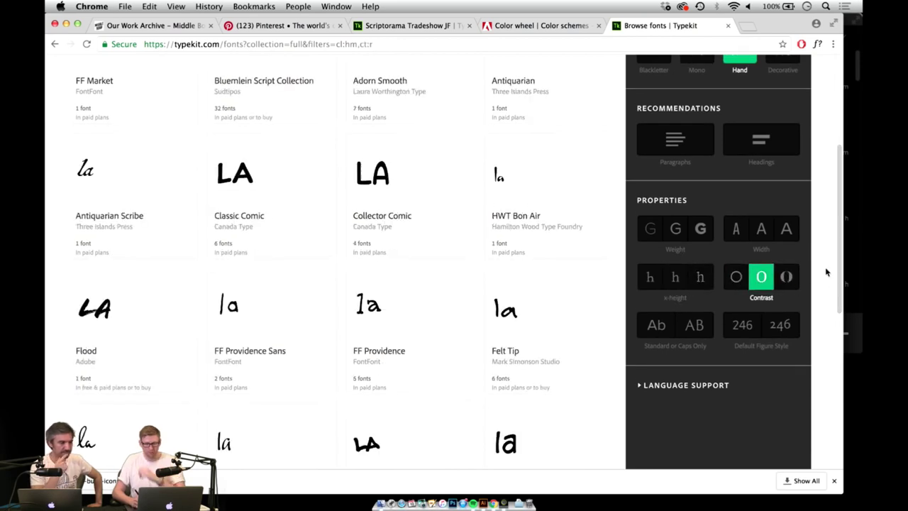
{"action": "left_click_drag", "start_coordinate": [840, 238], "coordinate": [839, 298]}
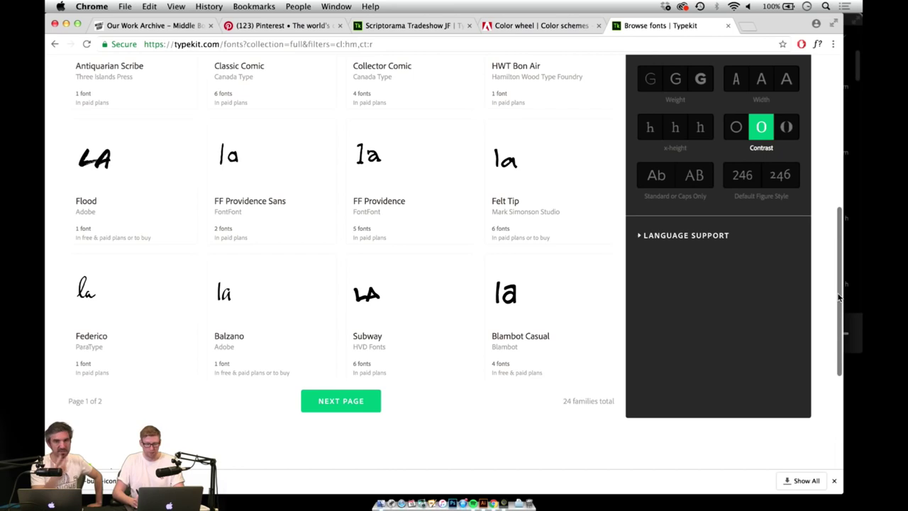
Step: Open the second page of Hand font results and look through the "la" previews
{"action": "left_click", "coordinate": [335, 402]}
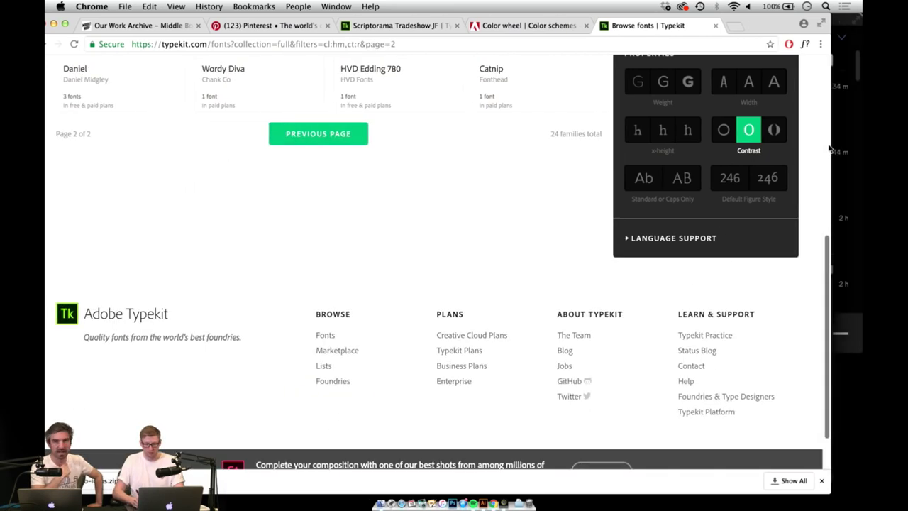
{"action": "left_click_drag", "start_coordinate": [827, 248], "coordinate": [821, 83]}
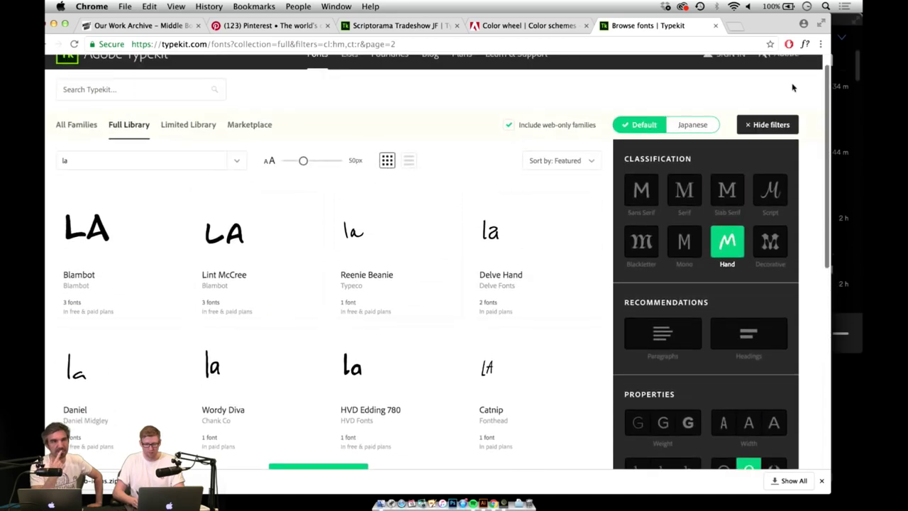
Step: Filter the fonts to the Sans Serif classification, set the sample text to "CONFIDENTIAL" and look through the previews
{"action": "left_click", "coordinate": [641, 188]}
{"action": "double_click", "coordinate": [103, 157]}
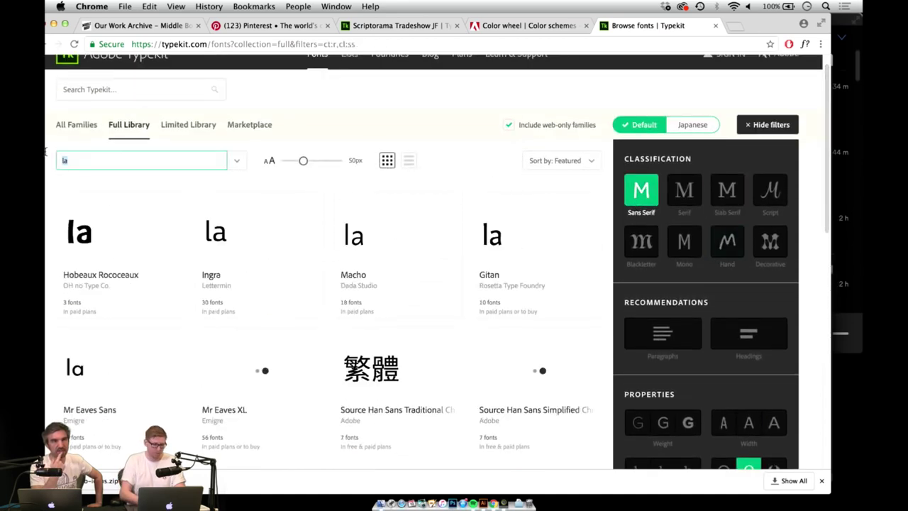
{"action": "type", "text": "CONFIDENTIAL"}
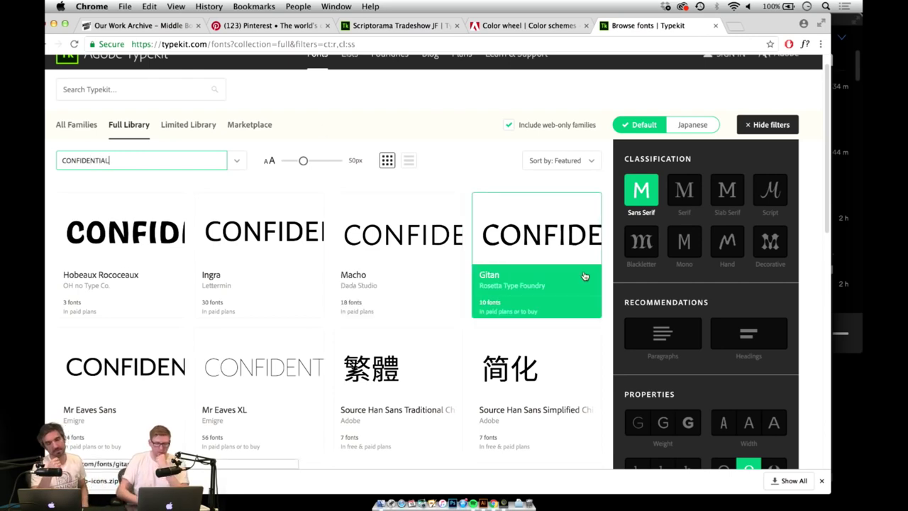
{"action": "scroll", "coordinate": [832, 204], "scroll_direction": "down", "scroll_amount": 3}
{"action": "scroll", "coordinate": [831, 204], "scroll_direction": "down", "scroll_amount": 3}
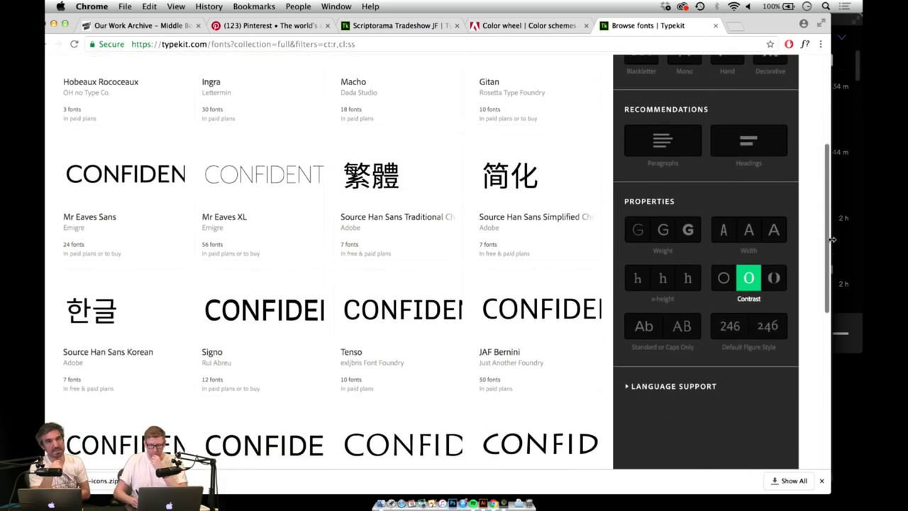
{"action": "scroll", "coordinate": [832, 239], "scroll_direction": "up", "scroll_amount": 1}
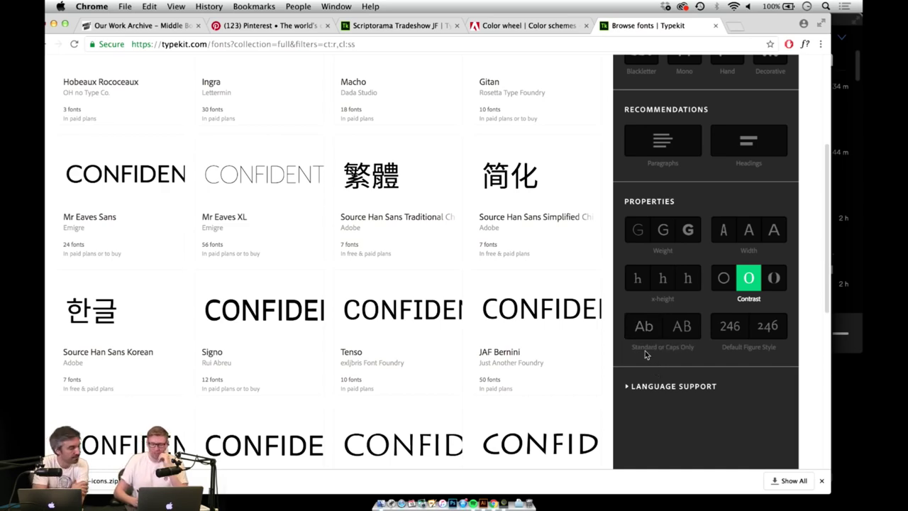
Step: Return to the Scriptorama Tradeshow JF page and show the Typekit fonts synced through Creative Cloud
{"action": "key", "text": "super+Tab"}
{"action": "key", "text": "super+3"}
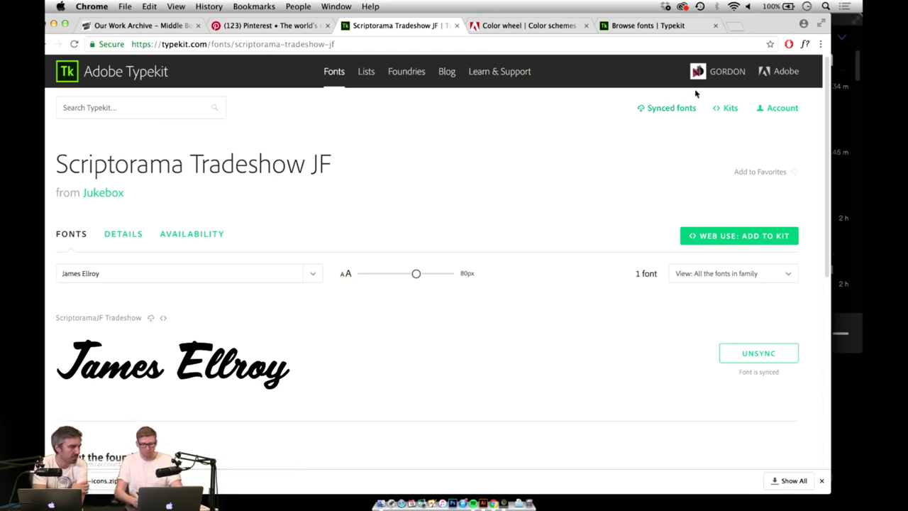
{"action": "left_click", "coordinate": [683, 7]}
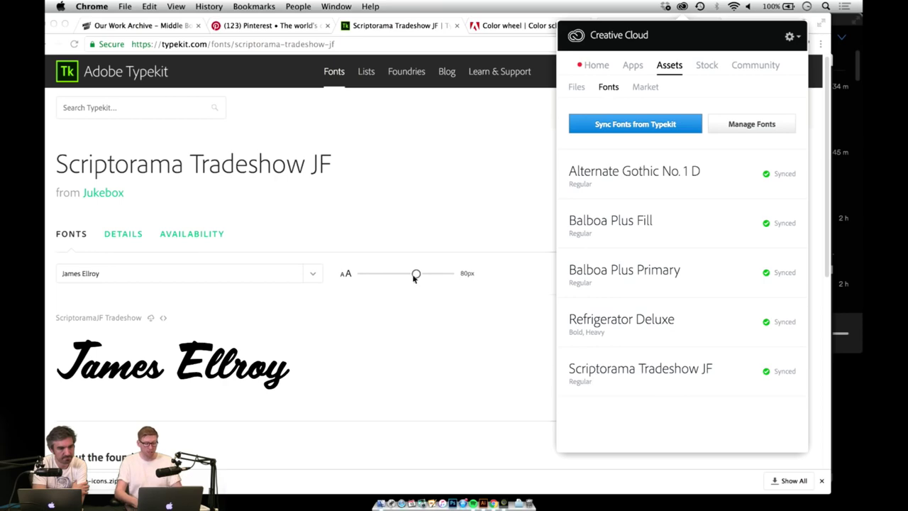
Step: Switch to Illustrator and examine the James Ellroy speech bubble and the line patterns at the foot of the cover at 300%
{"action": "key", "text": "super+Tab"}
{"action": "key", "text": "super+Tab"}
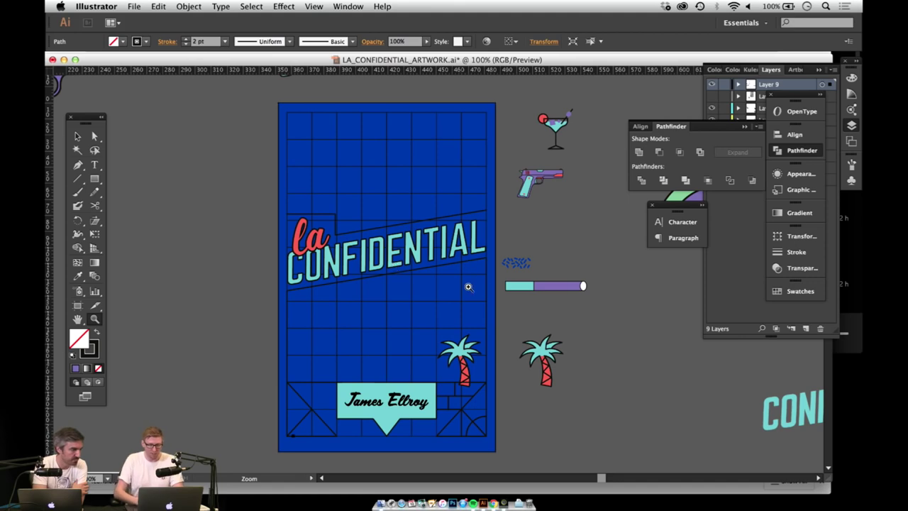
{"action": "key", "text": "super+Tab"}
{"action": "left_click", "coordinate": [376, 254]}
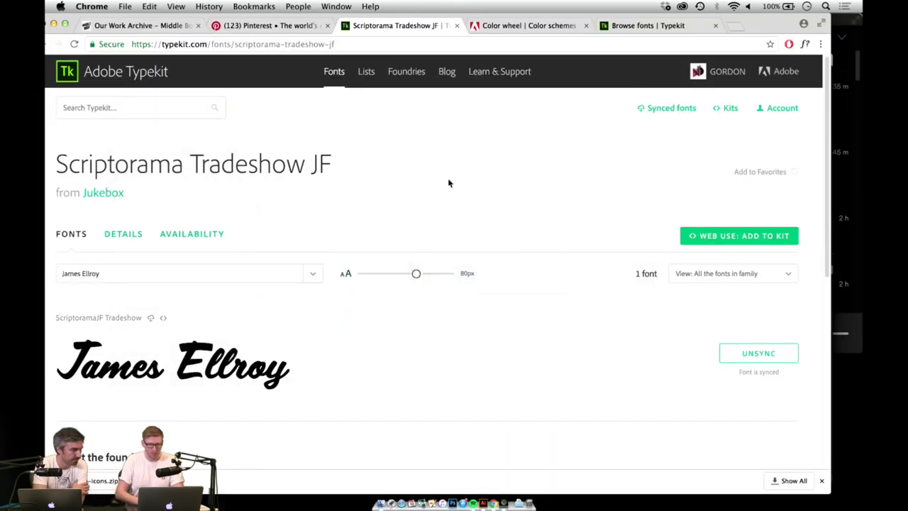
{"action": "key", "text": "super+Tab"}
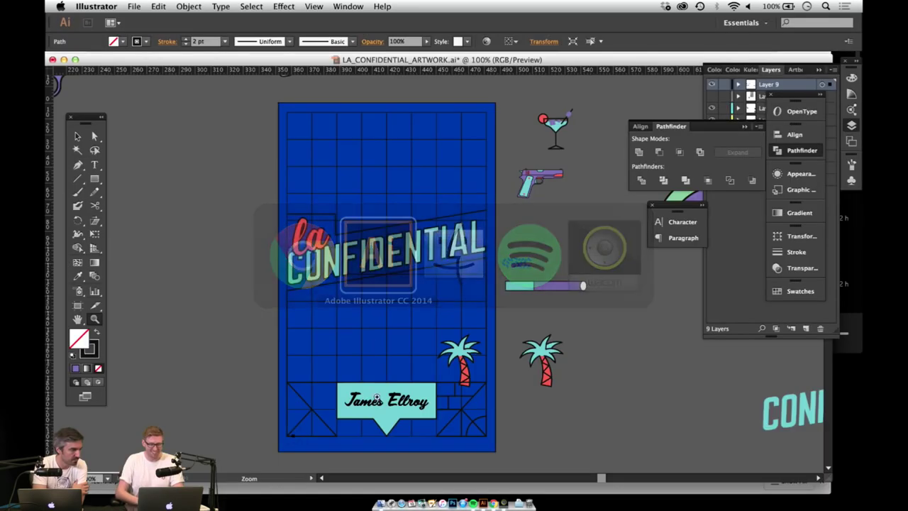
{"action": "left_click", "coordinate": [396, 308]}
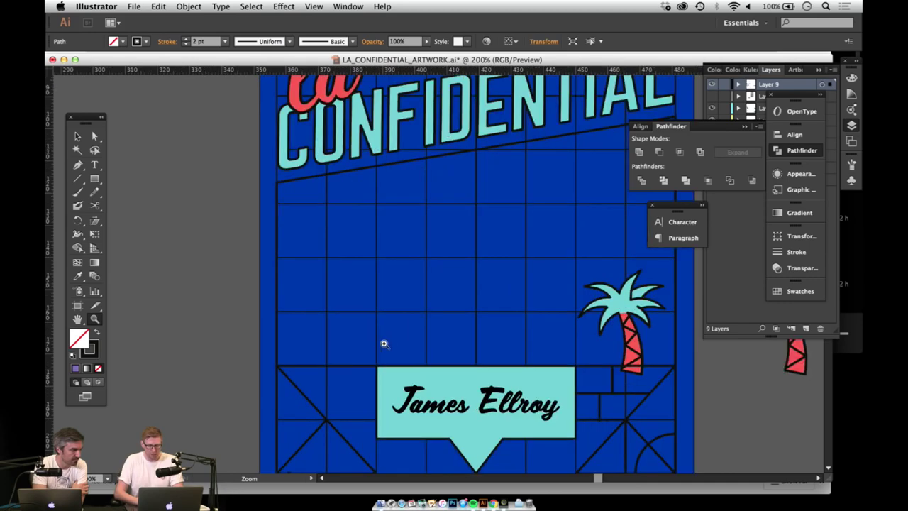
{"action": "left_click_drag", "start_coordinate": [380, 344], "coordinate": [346, 231]}
{"action": "left_click", "coordinate": [321, 239]}
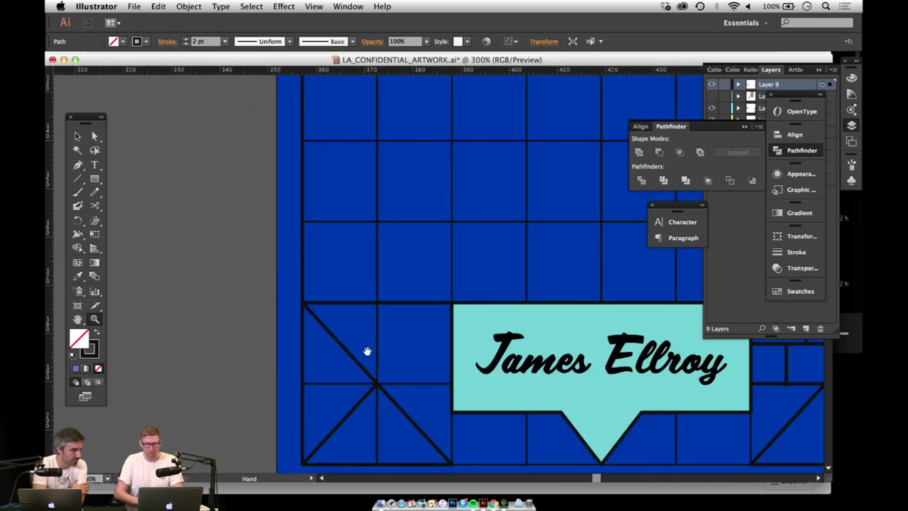
{"action": "left_click_drag", "start_coordinate": [364, 355], "coordinate": [336, 290]}
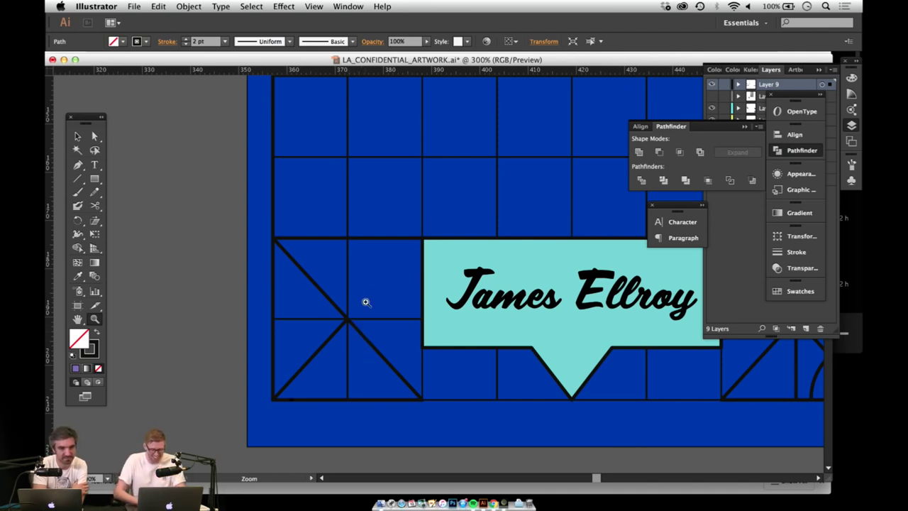
{"action": "left_click_drag", "start_coordinate": [458, 362], "coordinate": [364, 329]}
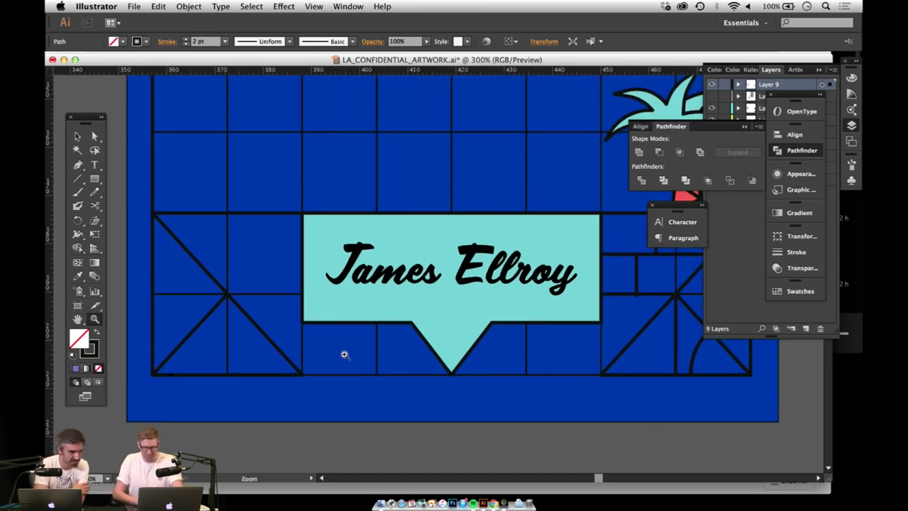
{"action": "key", "text": "v"}
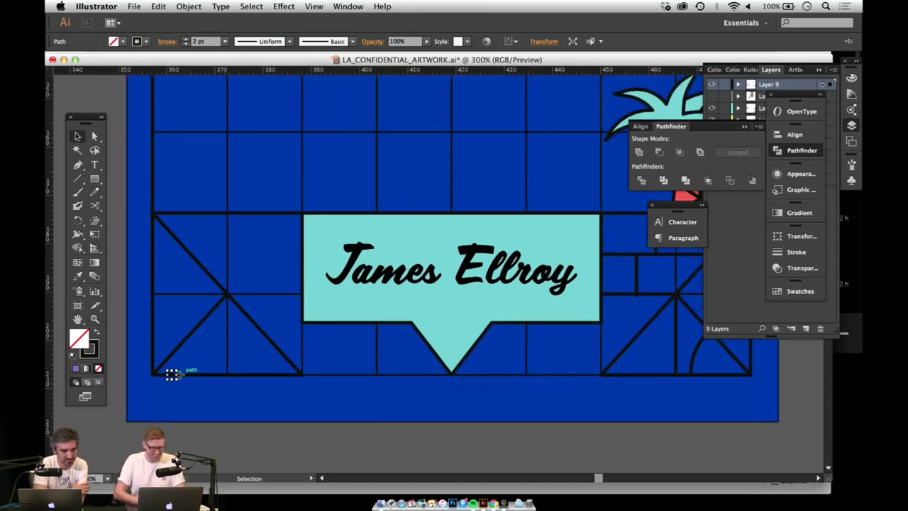
{"action": "left_click", "coordinate": [196, 386]}
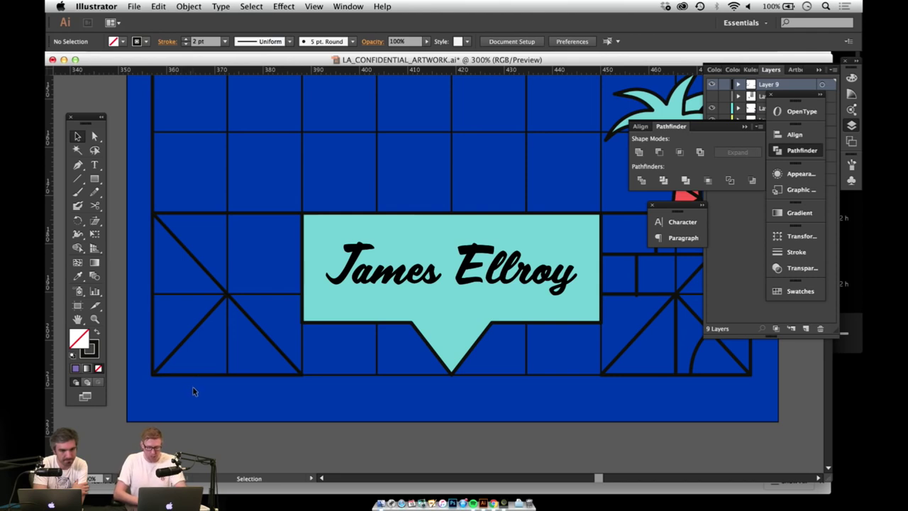
{"action": "key", "text": "backslash"}
{"action": "left_click", "coordinate": [177, 375]}
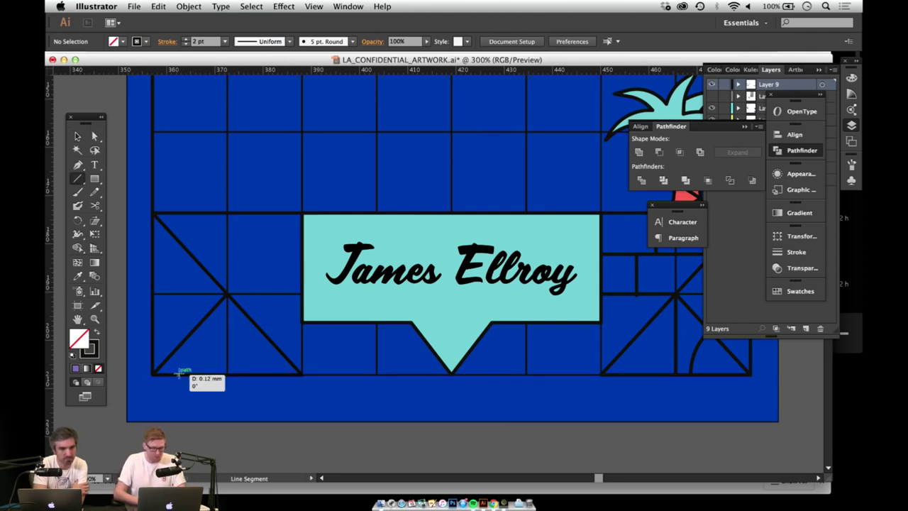
{"action": "left_click", "coordinate": [182, 375]}
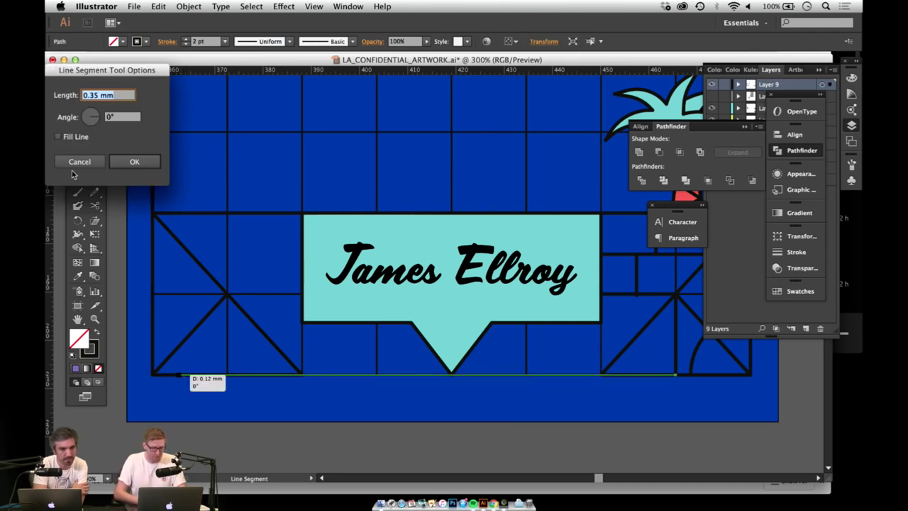
{"action": "key", "text": "Escape"}
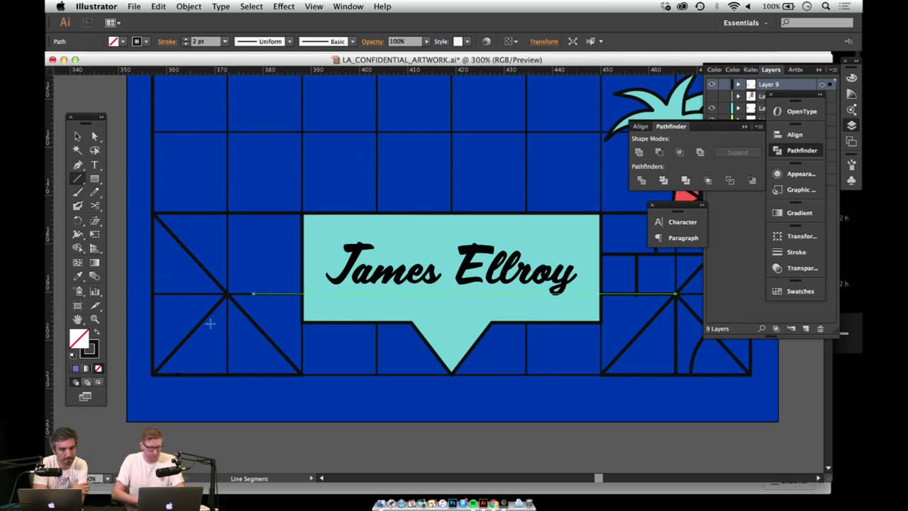
Step: Draw a horizontal line along the frame's bottom edge and extend it to join the left and right corner patterns
{"action": "left_click_drag", "start_coordinate": [193, 374], "coordinate": [533, 386]}
{"action": "key", "text": "v"}
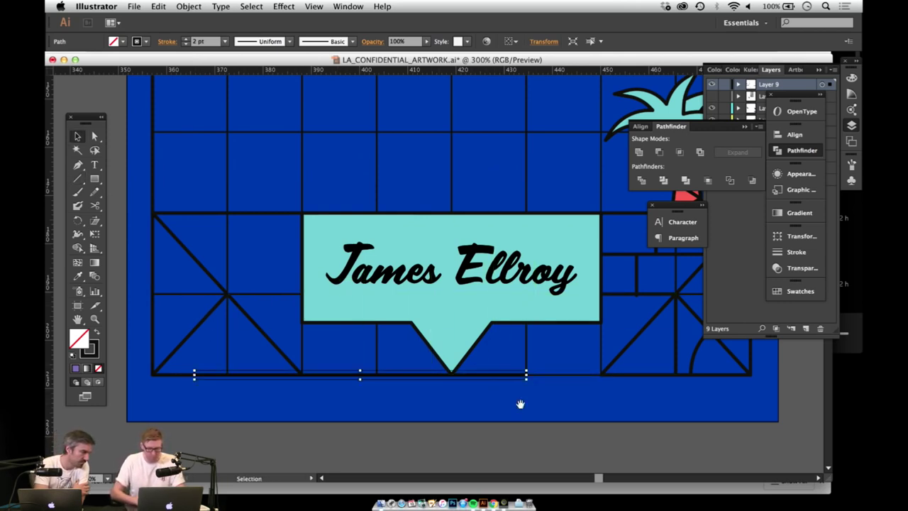
{"action": "scroll", "coordinate": [452, 381], "scroll_direction": "right", "scroll_amount": 5}
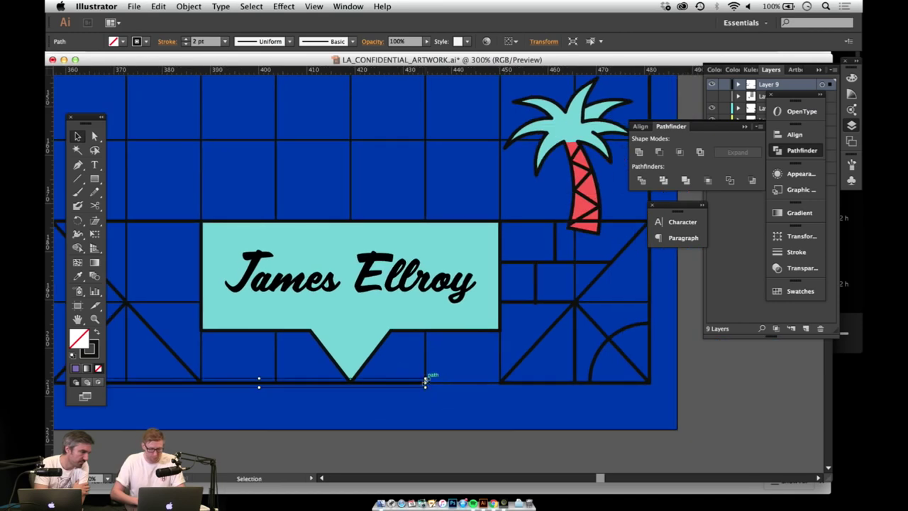
{"action": "left_click_drag", "start_coordinate": [425, 383], "coordinate": [594, 383]}
{"action": "left_click", "coordinate": [337, 406]}
{"action": "scroll", "coordinate": [433, 423], "scroll_direction": "up", "scroll_amount": 3}
{"action": "scroll", "coordinate": [433, 424], "scroll_direction": "left", "scroll_amount": 2}
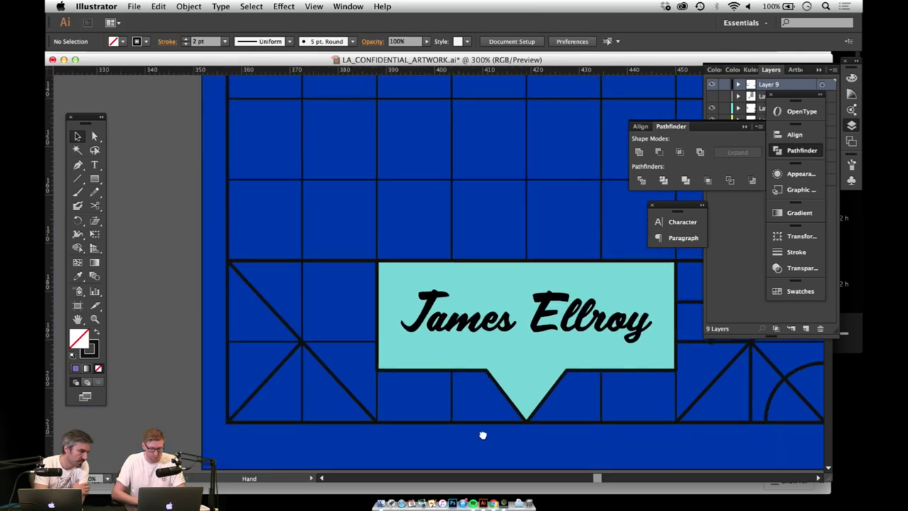
Step: Hide the GRID layer and look over the cover artwork from top to bottom
{"action": "left_click", "coordinate": [771, 70]}
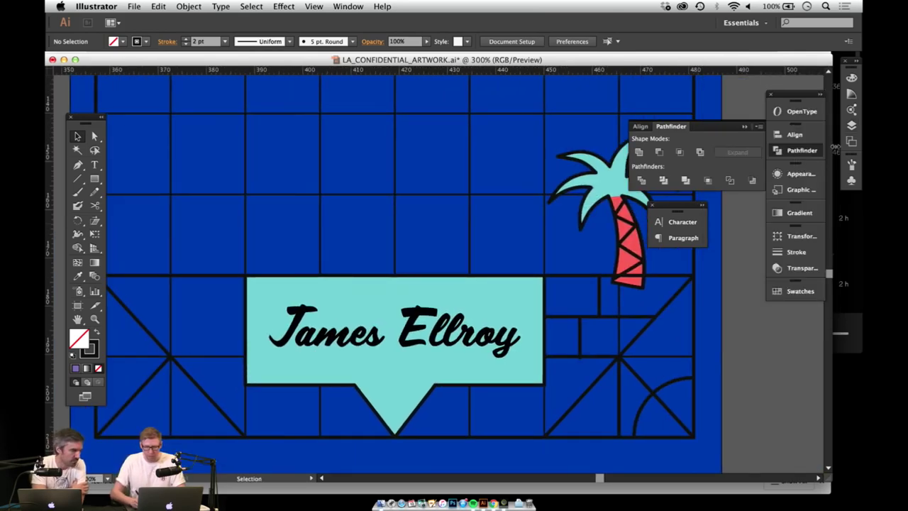
{"action": "left_click", "coordinate": [852, 125]}
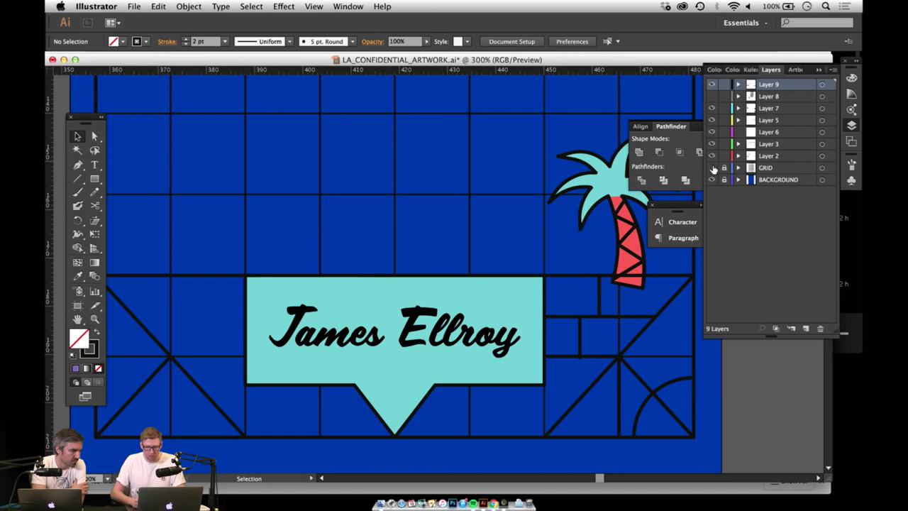
{"action": "left_click", "coordinate": [712, 167]}
{"action": "scroll", "coordinate": [449, 200], "scroll_direction": "down", "scroll_amount": 1}
{"action": "scroll", "coordinate": [449, 200], "scroll_direction": "right", "scroll_amount": 1}
{"action": "key", "text": "z"}
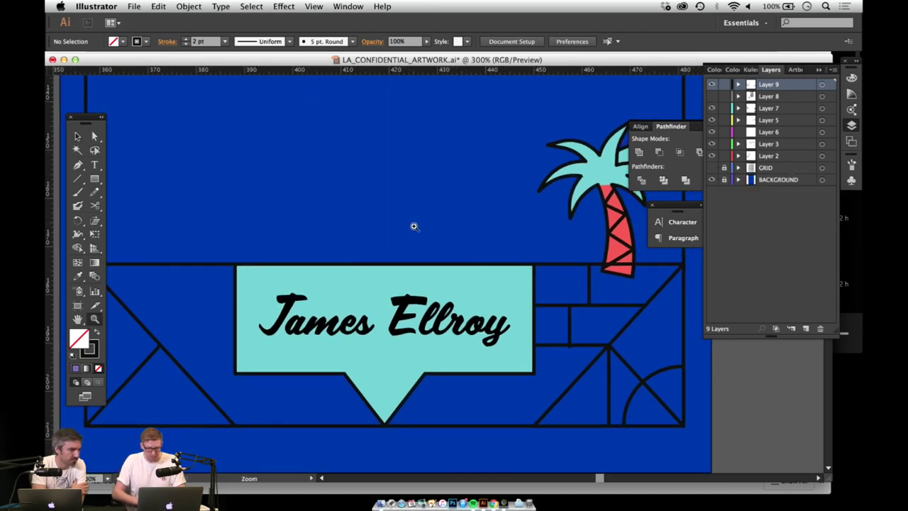
{"action": "left_click", "coordinate": [411, 225], "text": "alt"}
{"action": "left_click", "coordinate": [419, 235], "text": "alt"}
{"action": "left_click_drag", "start_coordinate": [419, 236], "coordinate": [409, 242]}
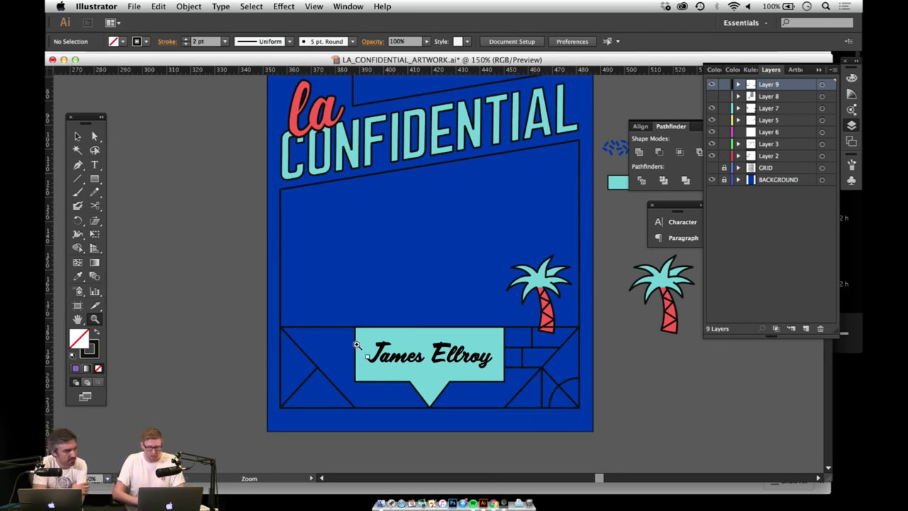
{"action": "scroll", "coordinate": [354, 224], "scroll_direction": "up", "scroll_amount": 5}
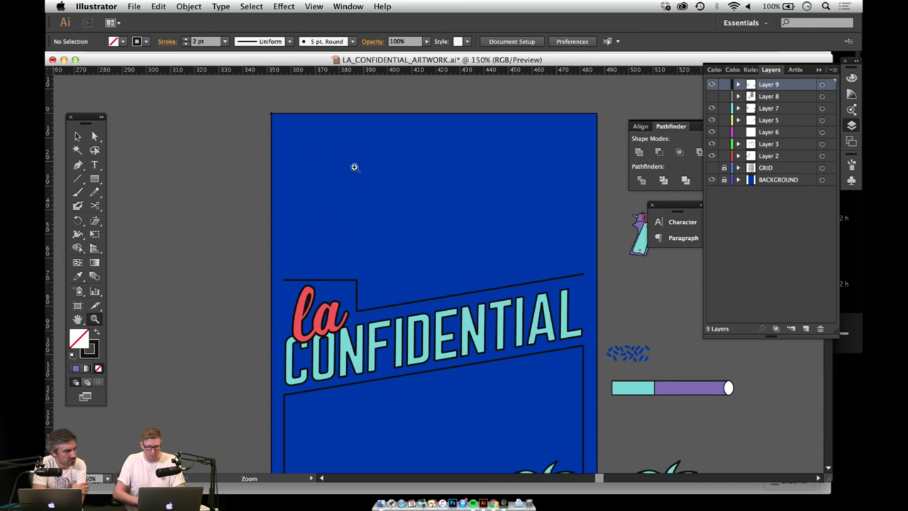
{"action": "scroll", "coordinate": [411, 240], "scroll_direction": "down", "scroll_amount": 5}
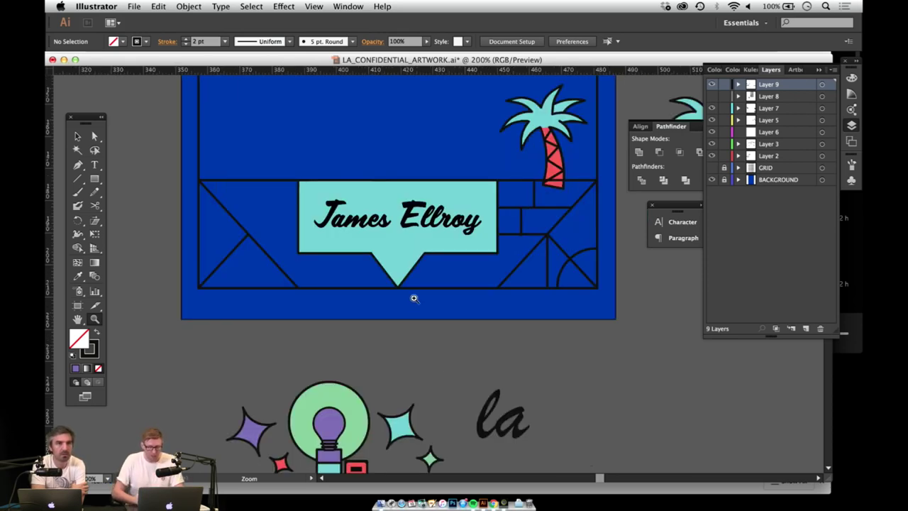
Step: Draw an unfilled triangle with the Star tool in the empty blue area above the James Ellroy speech bubble
{"action": "left_click", "coordinate": [414, 298]}
{"action": "scroll", "coordinate": [414, 298], "scroll_direction": "up", "scroll_amount": 5}
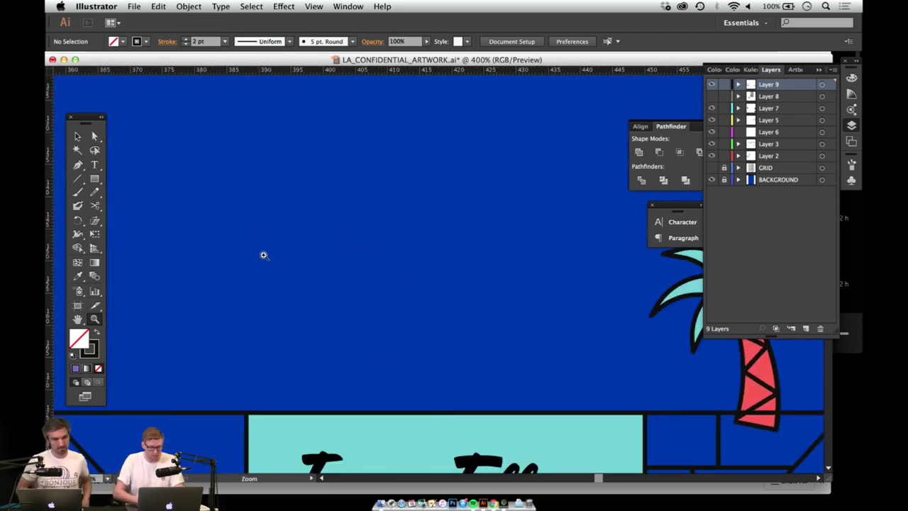
{"action": "left_click_drag", "start_coordinate": [95, 179], "coordinate": [153, 233]}
{"action": "left_click_drag", "start_coordinate": [364, 184], "coordinate": [434, 299]}
{"action": "key", "text": "Up"}
{"action": "key", "text": "Up"}
{"action": "key", "text": "Up"}
{"action": "key", "text": "Up"}
{"action": "key", "text": "Up"}
{"action": "key", "text": "Up"}
{"action": "key", "text": "Up"}
{"action": "key", "text": "Up"}
{"action": "key", "text": "Up"}
{"action": "key", "text": "Up"}
{"action": "key", "text": "Up"}
{"action": "key", "text": "Up"}
{"action": "key", "text": "Up"}
{"action": "key", "text": "Up"}
{"action": "key", "text": "Up"}
{"action": "key", "text": "Up"}
{"action": "key", "text": "Up"}
{"action": "key", "text": "Up"}
{"action": "key", "text": "Up"}
{"action": "key", "text": "Up"}
{"action": "key", "text": "Up"}
{"action": "key", "text": "Up"}
{"action": "key", "text": "Up"}
{"action": "key", "text": "Up"}
{"action": "key", "text": "Up"}
{"action": "key", "text": "Down"}
{"action": "key", "text": "Down"}
{"action": "key", "text": "Down"}
{"action": "key", "text": "Down"}
{"action": "key", "text": "Down"}
{"action": "key", "text": "Down"}
{"action": "key", "text": "Down"}
{"action": "key", "text": "Down"}
{"action": "key", "text": "Down"}
{"action": "key", "text": "Down"}
{"action": "key", "text": "Down"}
{"action": "key", "text": "Down"}
{"action": "key", "text": "Down"}
{"action": "key", "text": "Down"}
{"action": "key", "text": "Down"}
{"action": "key", "text": "Down"}
{"action": "key", "text": "Down"}
{"action": "key", "text": "Down"}
{"action": "key", "text": "Down"}
{"action": "key", "text": "Down"}
{"action": "key", "text": "Down"}
{"action": "key", "text": "Down"}
{"action": "key", "text": "Down"}
{"action": "key", "text": "Down"}
{"action": "key", "text": "Down"}
{"action": "key", "text": "Down"}
{"action": "key", "text": "Down"}
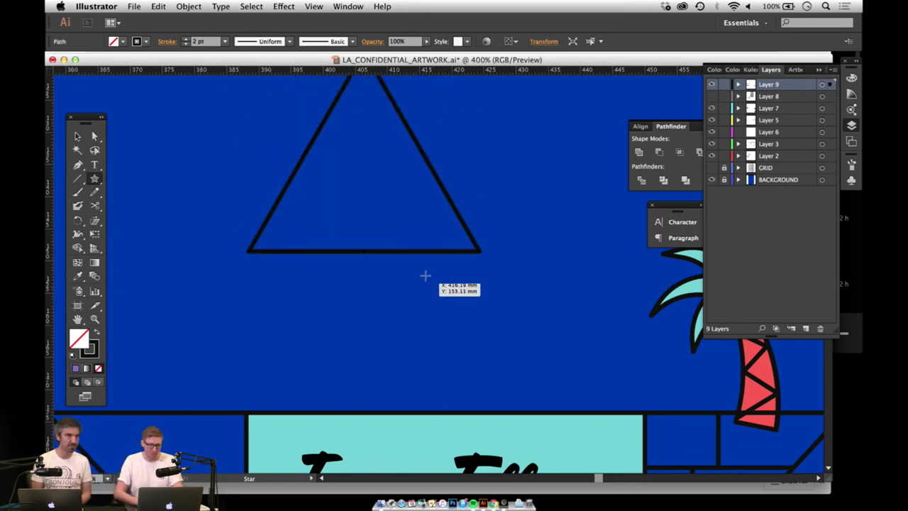
Step: Flatten the triangle and place its base on the horizontal line directly above the James Ellroy speech bubble
{"action": "key", "text": "v"}
{"action": "key", "text": "space"}
{"action": "left_click_drag", "start_coordinate": [410, 395], "coordinate": [407, 283]}
{"action": "key", "text": "z"}
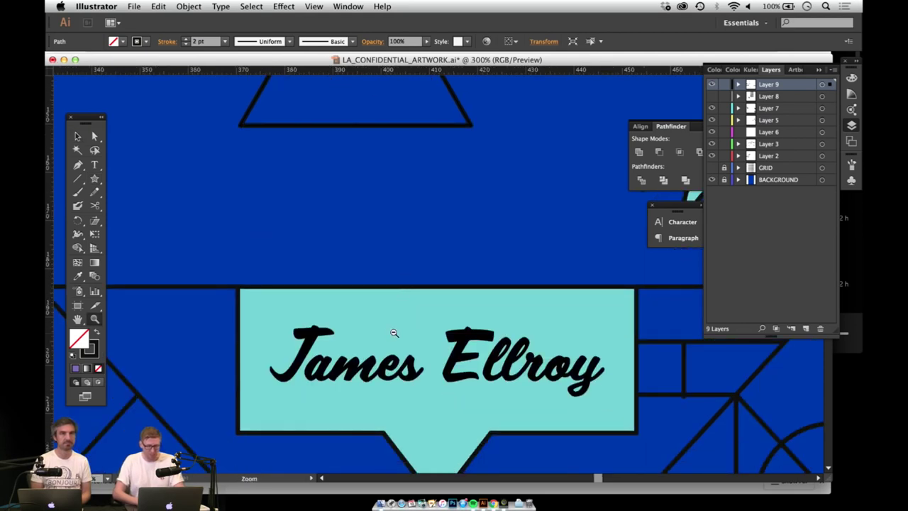
{"action": "left_click", "coordinate": [393, 332], "text": "alt"}
{"action": "key", "text": "space"}
{"action": "left_click_drag", "start_coordinate": [405, 213], "coordinate": [388, 306]}
{"action": "key", "text": "v"}
{"action": "left_click_drag", "start_coordinate": [394, 211], "coordinate": [454, 281]}
{"action": "key", "text": "space"}
{"action": "left_click_drag", "start_coordinate": [430, 300], "coordinate": [236, 359]}
Step: Fill the triangle above the author bubble with the purple palette swatch using the Eyedropper, leaving it without a stroke
{"action": "key", "text": "z"}
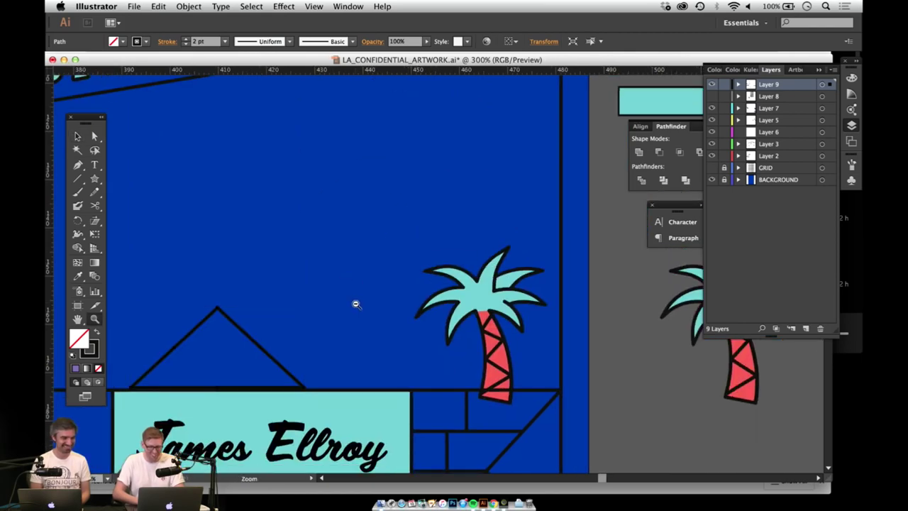
{"action": "left_click", "coordinate": [356, 303], "text": "alt"}
{"action": "left_click", "coordinate": [356, 304], "text": "alt"}
{"action": "left_click_drag", "start_coordinate": [387, 233], "coordinate": [367, 217]}
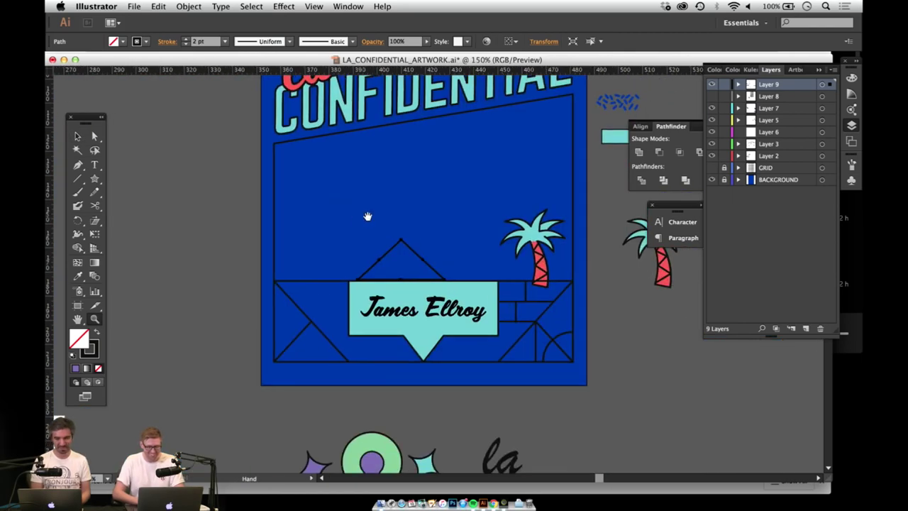
{"action": "left_click", "coordinate": [419, 274]}
{"action": "left_click_drag", "start_coordinate": [446, 321], "coordinate": [314, 364]}
{"action": "key", "text": "i"}
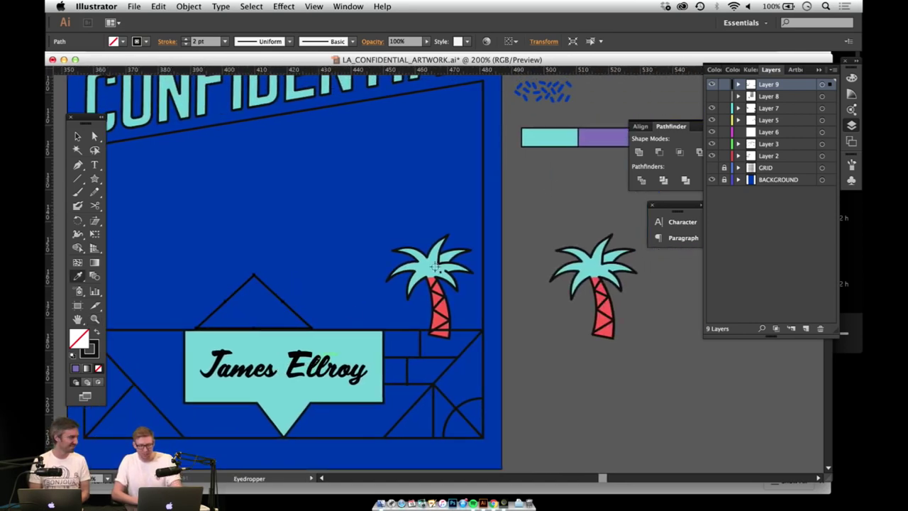
{"action": "left_click", "coordinate": [601, 137]}
Step: Shrink and rotate the purple triangle and fit it just inside the author bubble's upper-left corner
{"action": "key", "text": "z"}
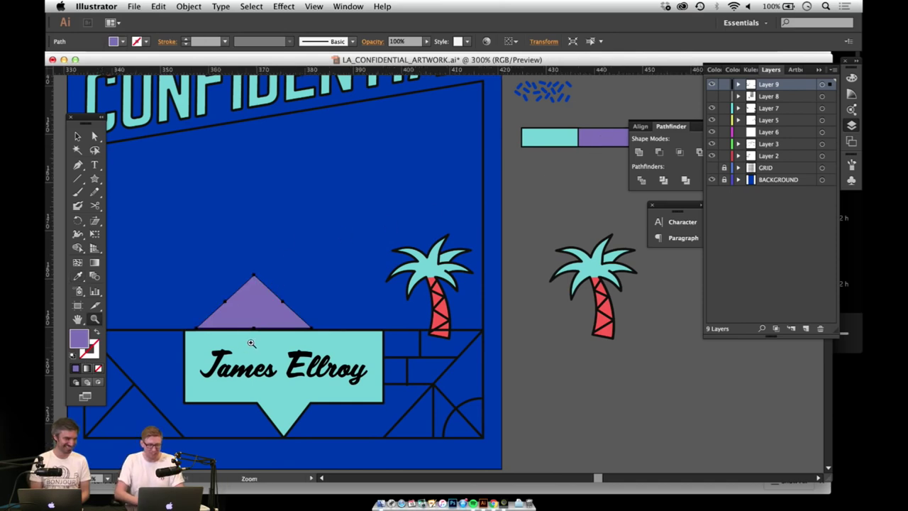
{"action": "left_click", "coordinate": [245, 347]}
{"action": "left_click", "coordinate": [388, 269]}
{"action": "left_click", "coordinate": [396, 277]}
{"action": "left_click_drag", "start_coordinate": [452, 299], "coordinate": [337, 291]}
{"action": "key", "text": "v"}
{"action": "left_click_drag", "start_coordinate": [456, 152], "coordinate": [395, 245]}
{"action": "left_click_drag", "start_coordinate": [615, 308], "coordinate": [389, 204]}
{"action": "left_click_drag", "start_coordinate": [335, 189], "coordinate": [365, 271]}
{"action": "left_click_drag", "start_coordinate": [421, 231], "coordinate": [364, 192]}
{"action": "left_click_drag", "start_coordinate": [360, 254], "coordinate": [318, 245]}
{"action": "left_click", "coordinate": [377, 166]}
{"action": "left_click_drag", "start_coordinate": [436, 183], "coordinate": [307, 186]}
{"action": "left_click_drag", "start_coordinate": [273, 271], "coordinate": [273, 212]}
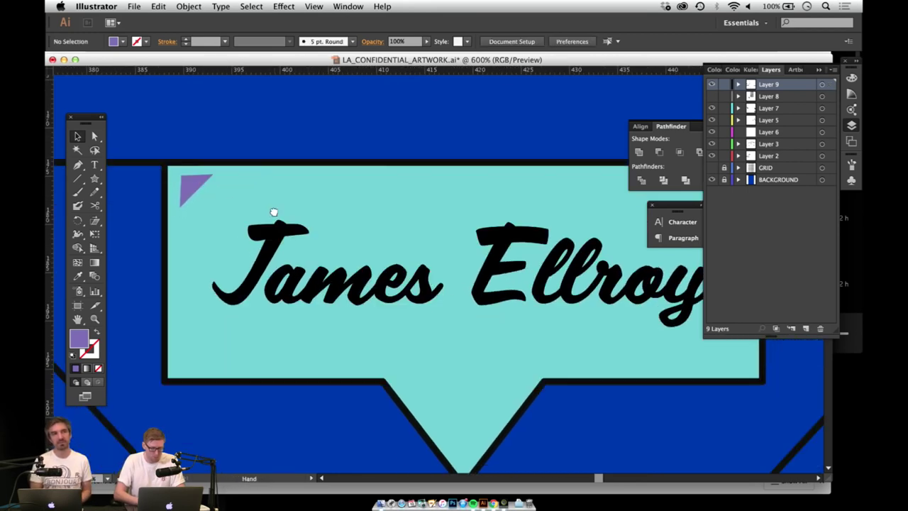
Step: Copy the corner triangle across the bubble, reflect it left to right, and place it in the upper-right corner
{"action": "left_click", "coordinate": [201, 187]}
{"action": "left_click_drag", "start_coordinate": [424, 183], "coordinate": [326, 203]}
{"action": "key", "text": "z"}
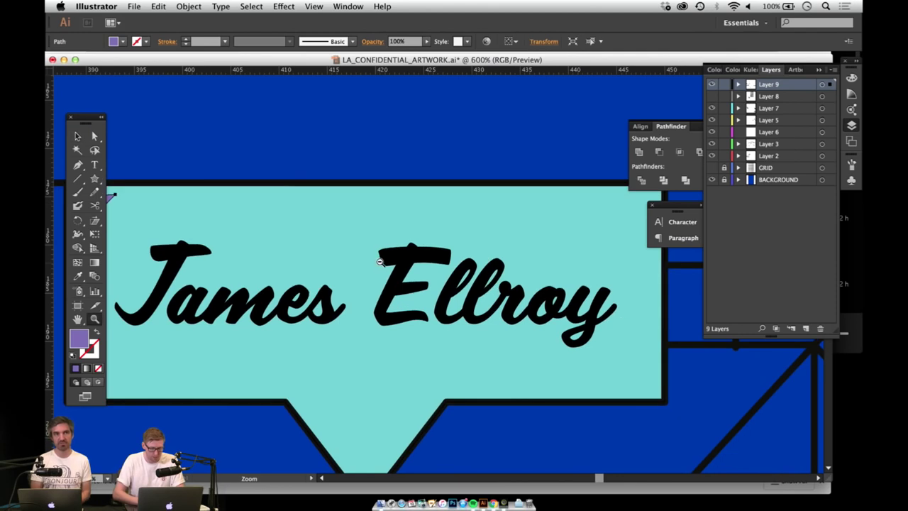
{"action": "left_click", "coordinate": [381, 264], "text": "alt"}
{"action": "left_click_drag", "start_coordinate": [385, 258], "coordinate": [360, 258]}
{"action": "key", "text": "v"}
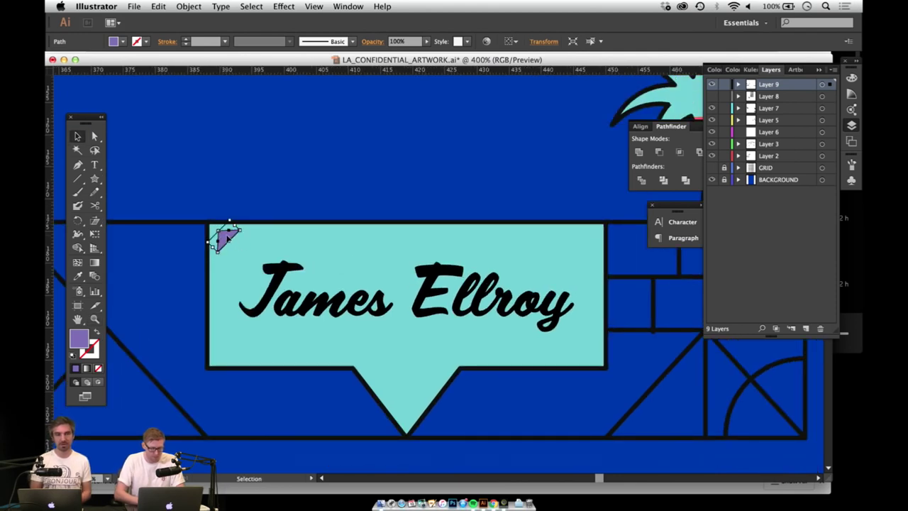
{"action": "left_click_drag", "start_coordinate": [233, 241], "coordinate": [557, 244], "text": "alt"}
{"action": "left_click", "coordinate": [190, 7]}
{"action": "mouse_move", "coordinate": [204, 22]}
{"action": "left_click", "coordinate": [316, 65]}
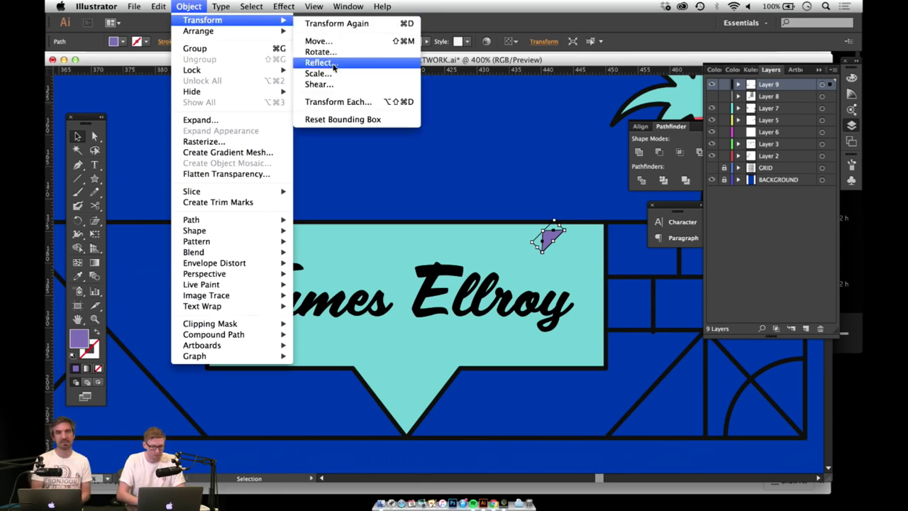
{"action": "left_click", "coordinate": [197, 241]}
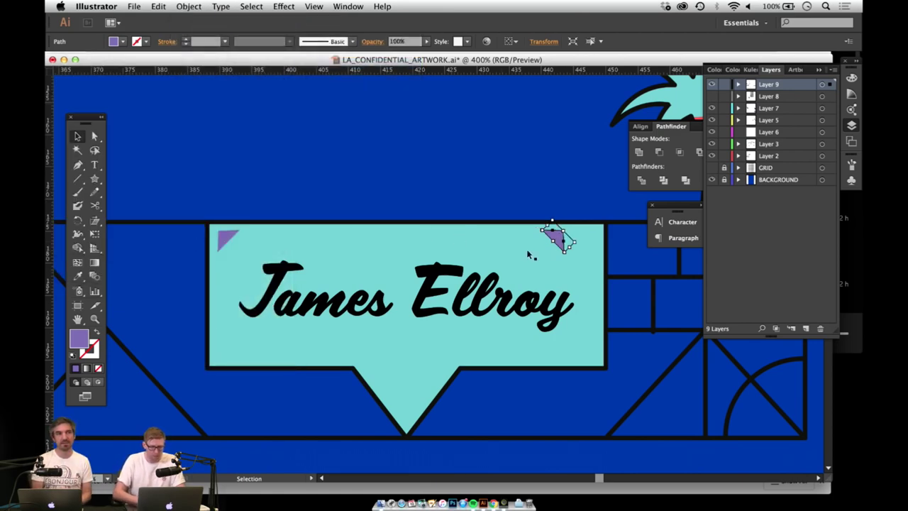
{"action": "left_click_drag", "start_coordinate": [560, 243], "coordinate": [592, 244]}
{"action": "left_click", "coordinate": [509, 179]}
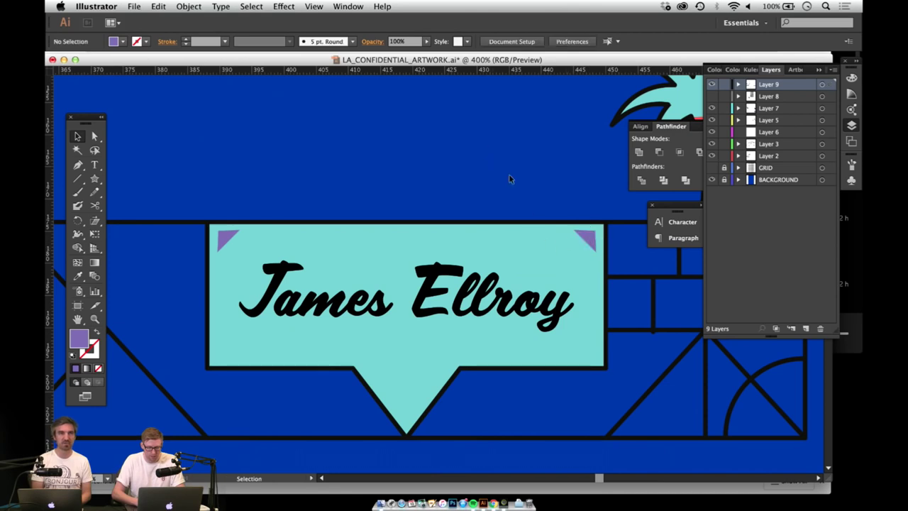
Step: Copy both upper corner triangles downward, reflect them on the horizontal axis, and place them in the bubble's lower corners
{"action": "left_click", "coordinate": [593, 243]}
{"action": "left_click", "coordinate": [227, 243], "text": "shift"}
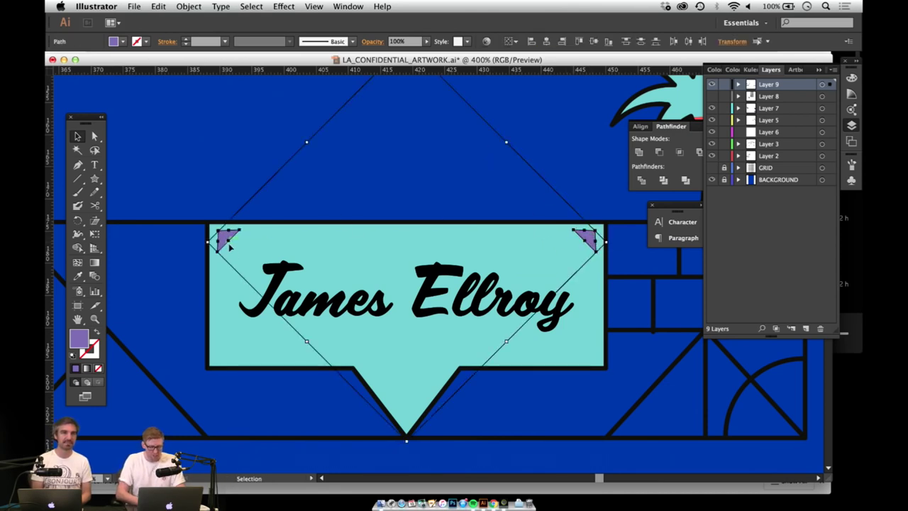
{"action": "left_click_drag", "start_coordinate": [227, 243], "coordinate": [227, 324]}
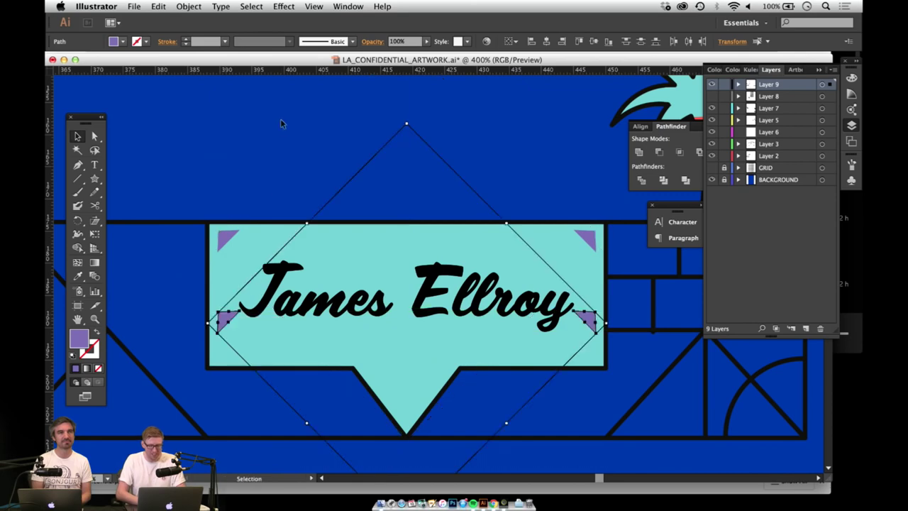
{"action": "left_click", "coordinate": [188, 6]}
{"action": "mouse_move", "coordinate": [206, 20]}
{"action": "left_click", "coordinate": [323, 62]}
{"action": "left_click", "coordinate": [99, 109]}
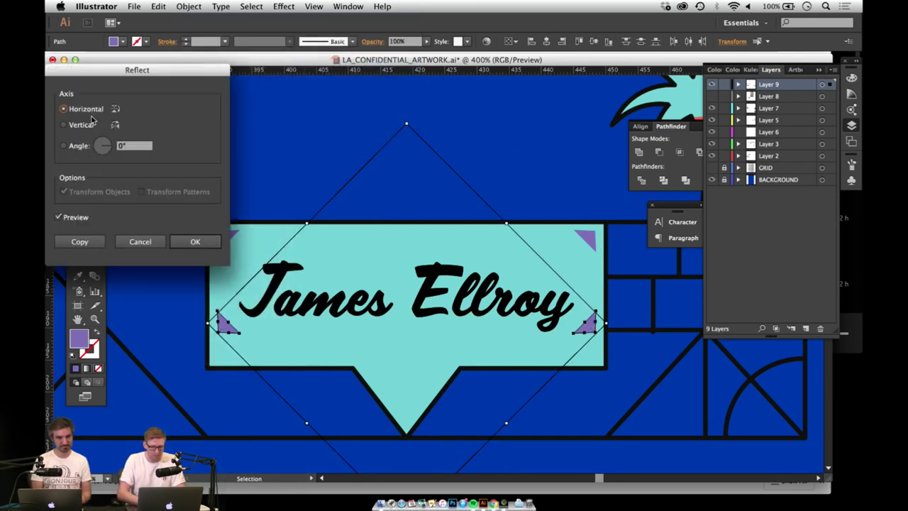
{"action": "left_click", "coordinate": [193, 241]}
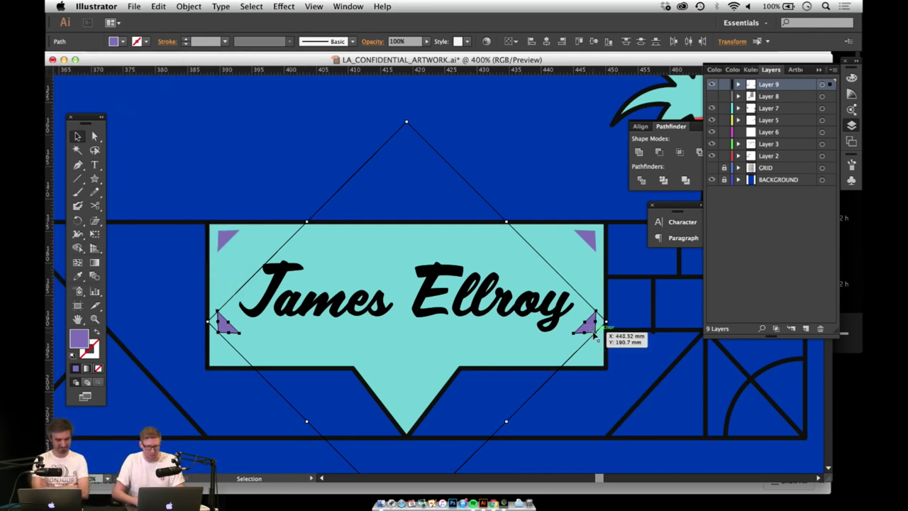
{"action": "left_click_drag", "start_coordinate": [590, 332], "coordinate": [590, 353]}
{"action": "left_click", "coordinate": [528, 178]}
Step: Create another purple triangle in the blue area above the bubble and scale it down proportionally
{"action": "left_click_drag", "start_coordinate": [451, 222], "coordinate": [408, 176]}
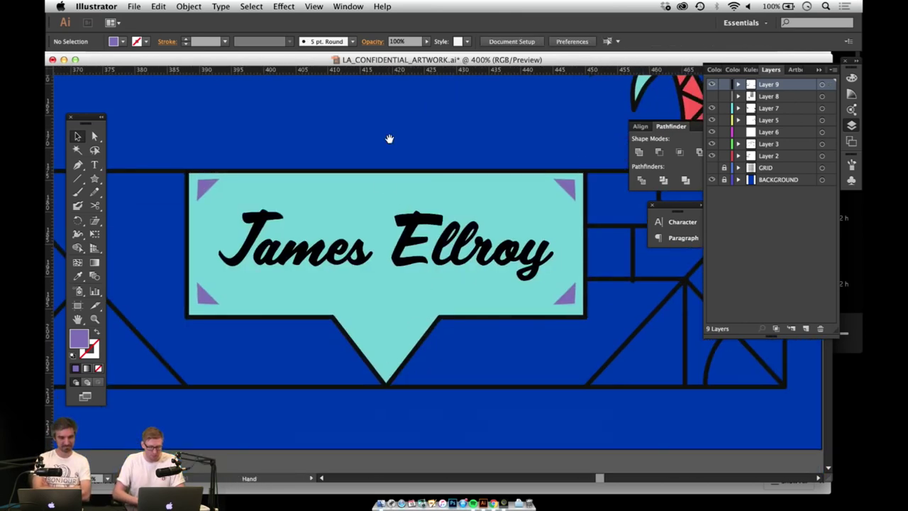
{"action": "left_click_drag", "start_coordinate": [389, 139], "coordinate": [407, 147]}
{"action": "scroll", "coordinate": [424, 154], "scroll_direction": "up", "scroll_amount": 3}
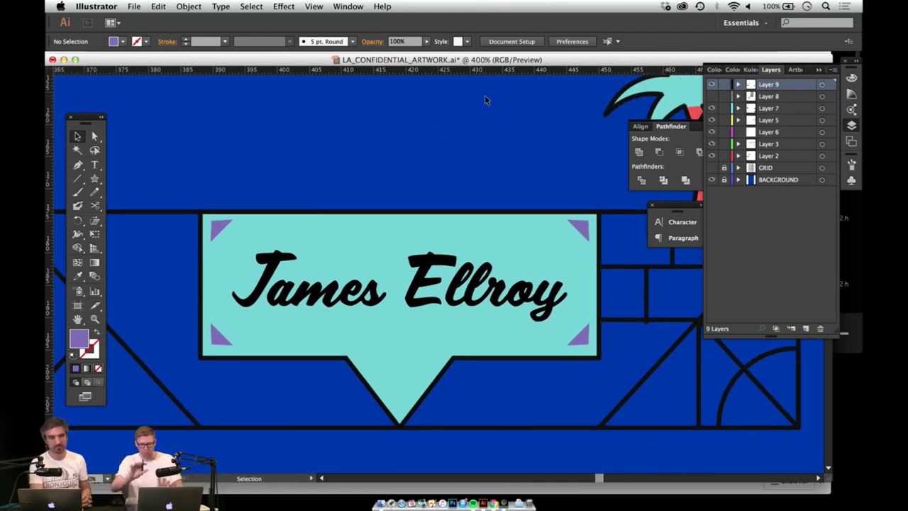
{"action": "scroll", "coordinate": [362, 169], "scroll_direction": "up", "scroll_amount": 4}
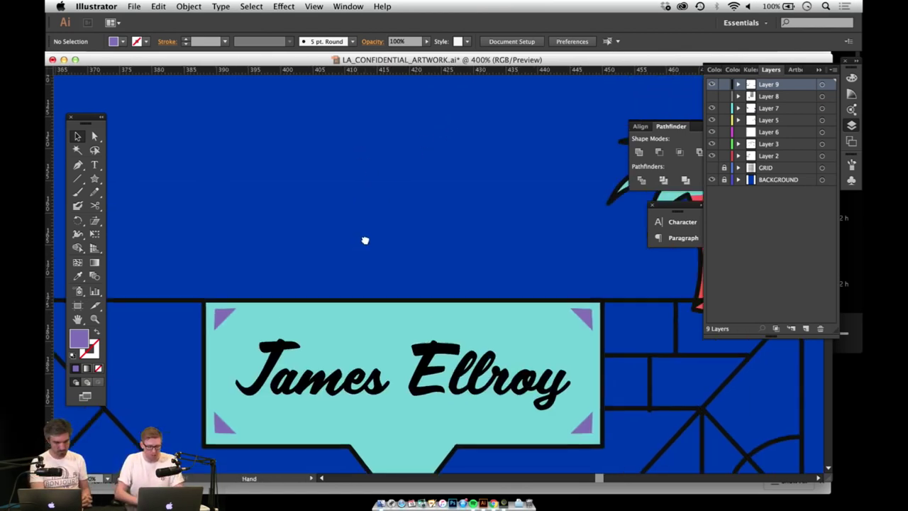
{"action": "key", "text": "m"}
{"action": "left_click_drag", "start_coordinate": [94, 178], "coordinate": [135, 233]}
{"action": "left_click_drag", "start_coordinate": [341, 147], "coordinate": [369, 209]}
{"action": "key", "text": "v"}
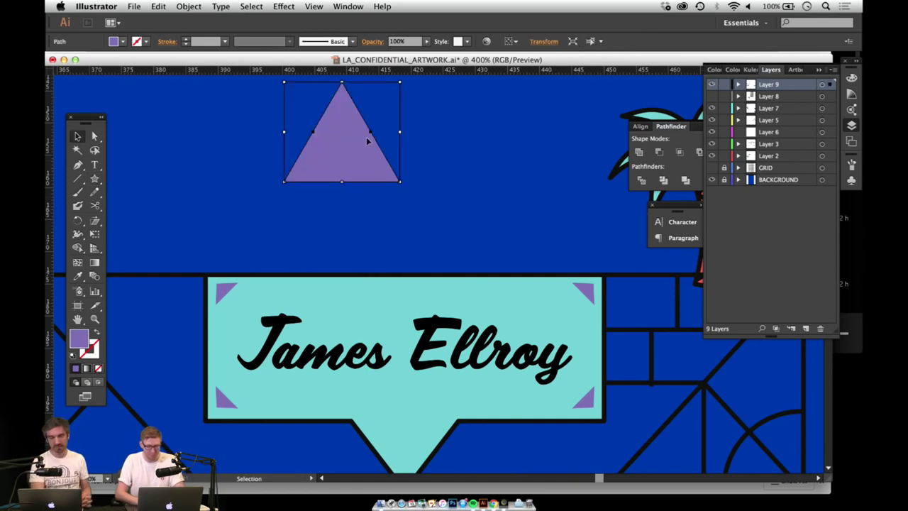
{"action": "left_click_drag", "start_coordinate": [342, 83], "coordinate": [344, 143]}
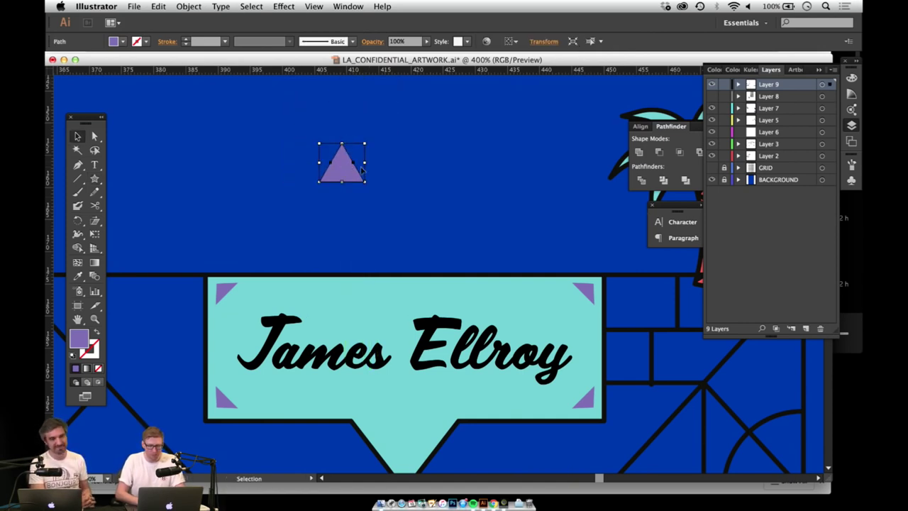
Step: Turn the small triangle upside down, scale it to fit the bubble's tail, and centre it there
{"action": "left_click_drag", "start_coordinate": [368, 183], "coordinate": [390, 394]}
{"action": "key", "text": "space"}
{"action": "left_click_drag", "start_coordinate": [393, 438], "coordinate": [369, 308]}
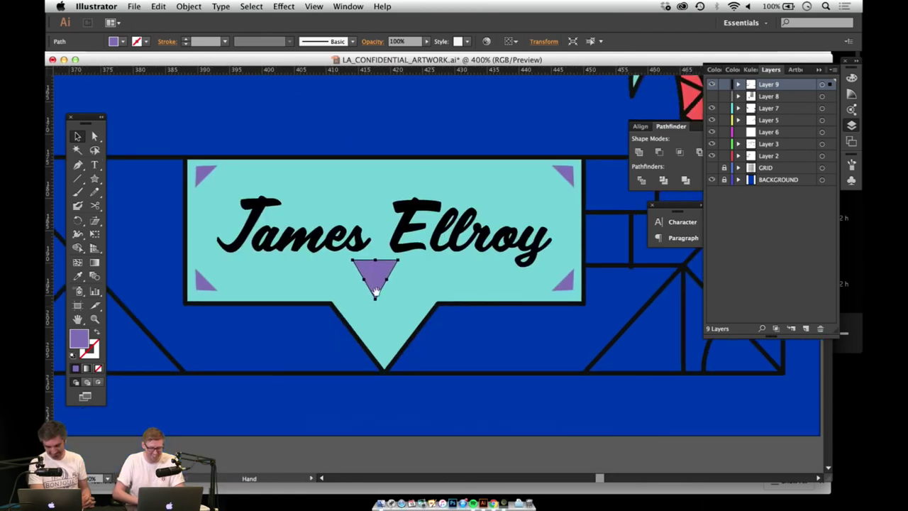
{"action": "left_click_drag", "start_coordinate": [369, 275], "coordinate": [382, 331]}
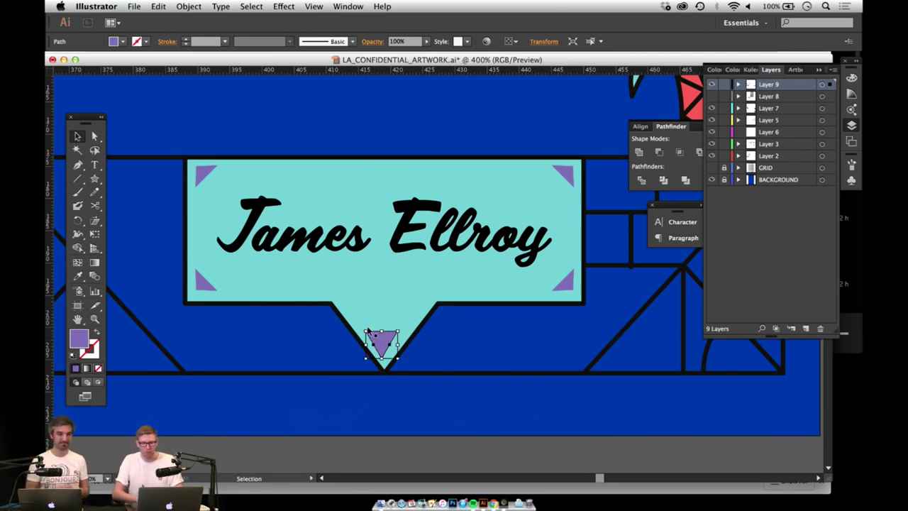
{"action": "key", "text": "Right"}
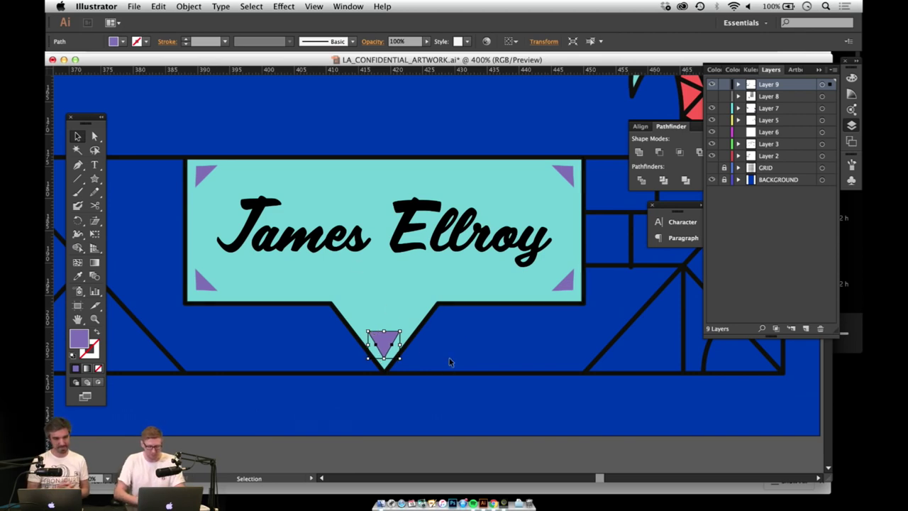
{"action": "left_click", "coordinate": [445, 276]}
{"action": "left_click", "coordinate": [469, 397]}
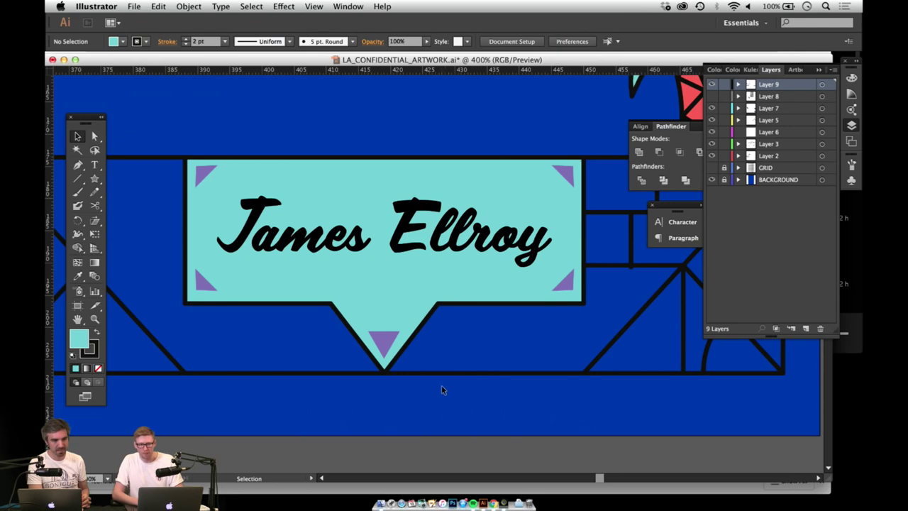
Step: Try to move the tail triangle's upper-left anchor point slightly outward, and undo the change
{"action": "left_click", "coordinate": [382, 345]}
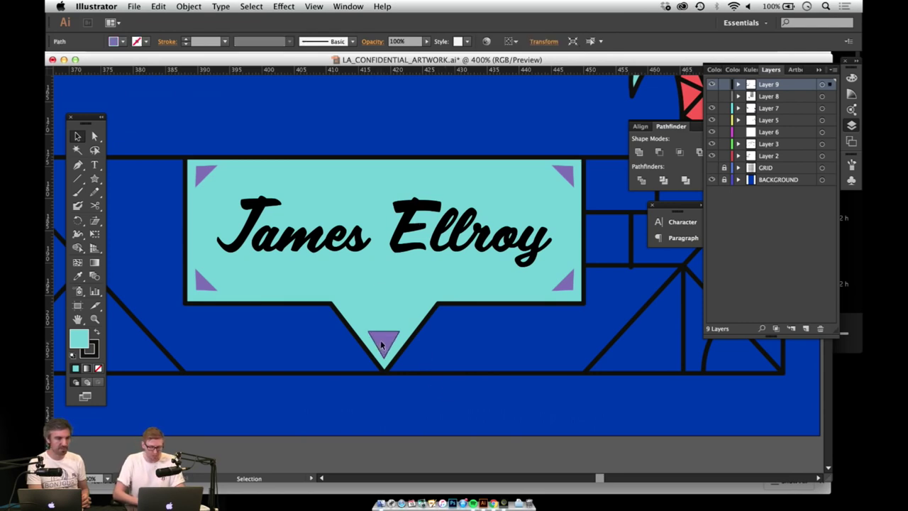
{"action": "key", "text": "a"}
{"action": "left_click", "coordinate": [369, 331]}
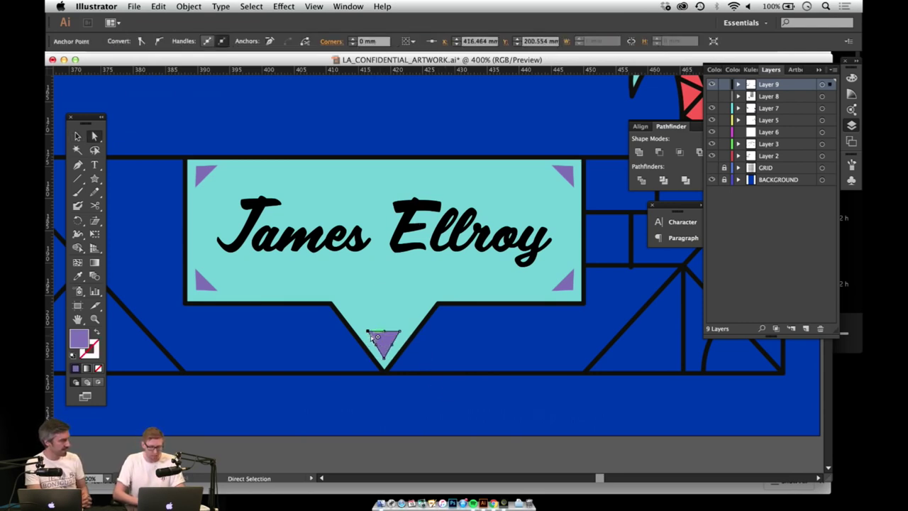
{"action": "left_click_drag", "start_coordinate": [369, 331], "coordinate": [364, 331]}
{"action": "key", "text": "super+z"}
{"action": "left_click", "coordinate": [415, 135]}
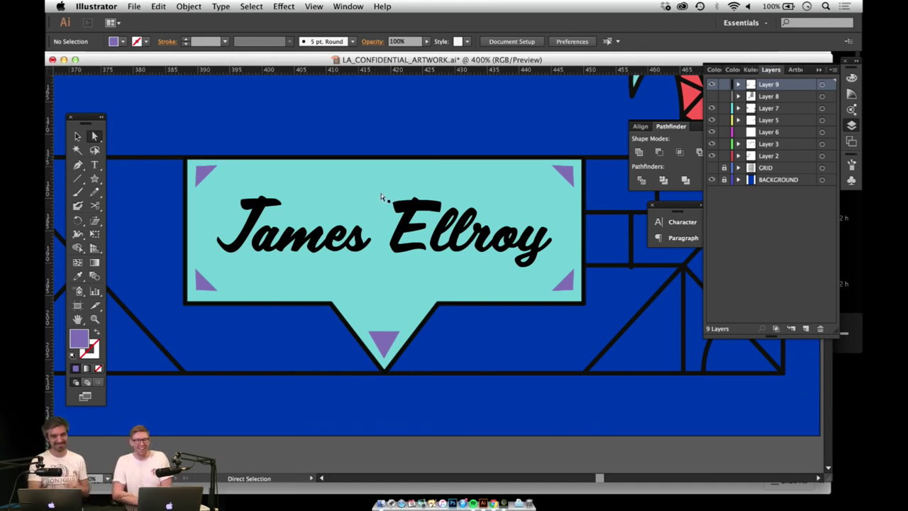
{"action": "left_click", "coordinate": [384, 346]}
{"action": "key", "text": "v"}
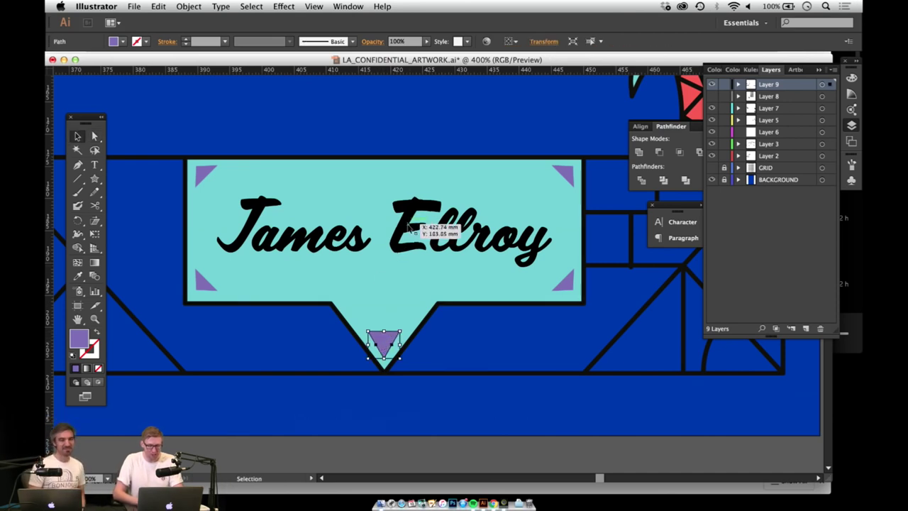
{"action": "left_click", "coordinate": [407, 218]}
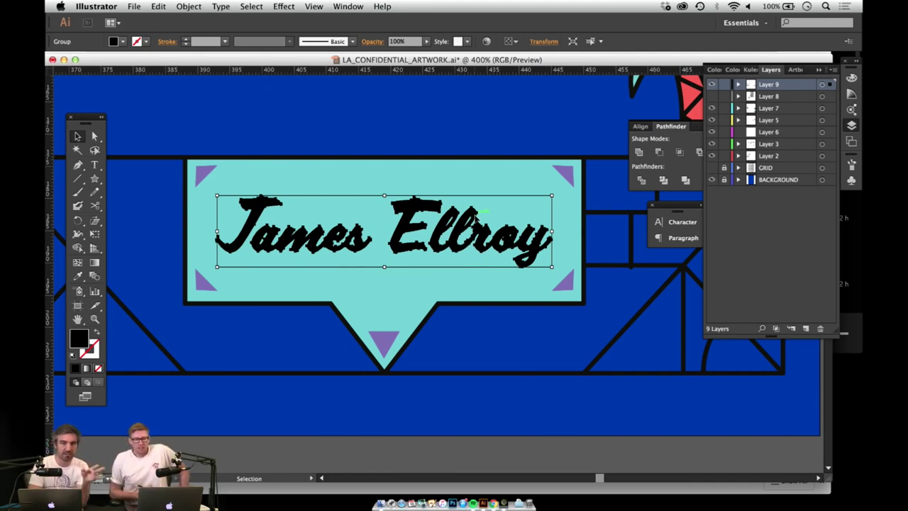
{"action": "left_click", "coordinate": [329, 199]}
{"action": "key", "text": "space"}
{"action": "left_click", "coordinate": [347, 202]}
Step: Draw a horizontal line between the bubble's upper corner triangles and give it their purple as its stroke colour
{"action": "key", "text": "backslash"}
{"action": "left_click_drag", "start_coordinate": [231, 166], "coordinate": [541, 197]}
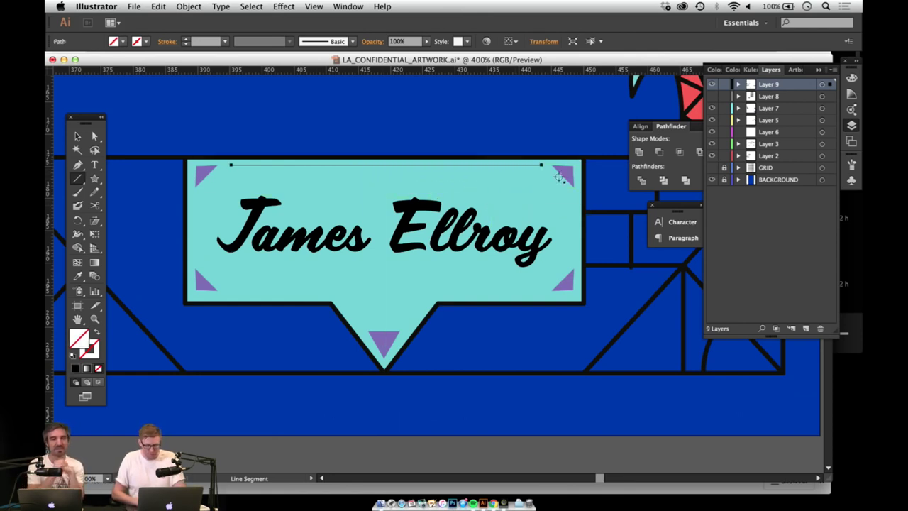
{"action": "key", "text": "i"}
{"action": "left_click", "coordinate": [563, 175]}
{"action": "left_click", "coordinate": [98, 331]}
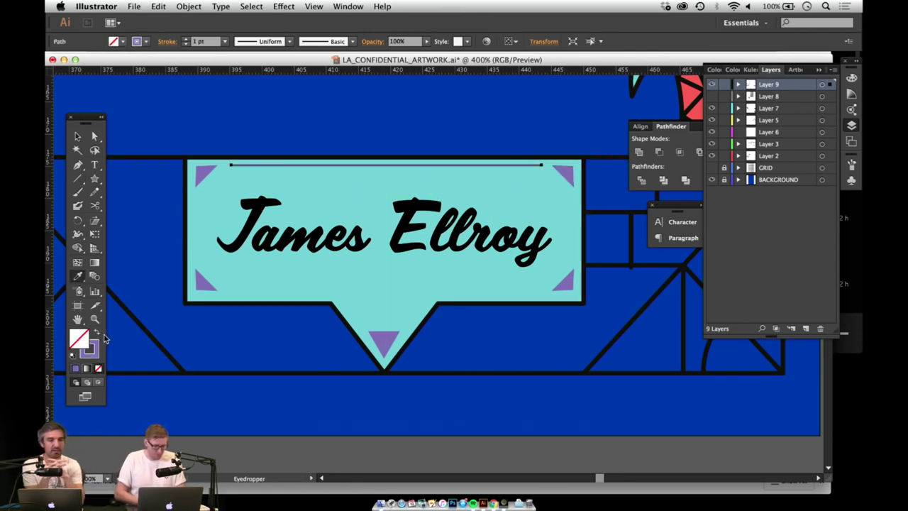
Step: Duplicate the purple line straight down to sit between the bubble's lower corner triangles
{"action": "key", "text": "v"}
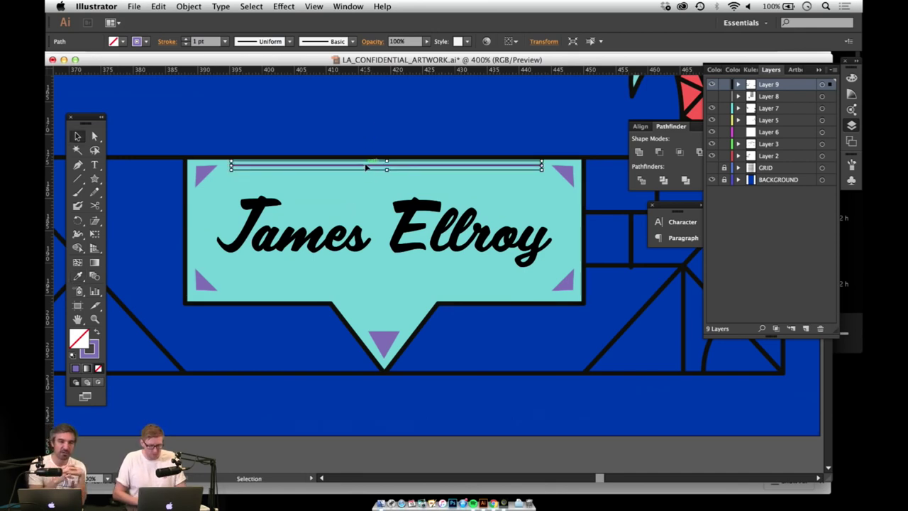
{"action": "left_click_drag", "start_coordinate": [366, 168], "coordinate": [364, 289]}
{"action": "left_click", "coordinate": [376, 112]}
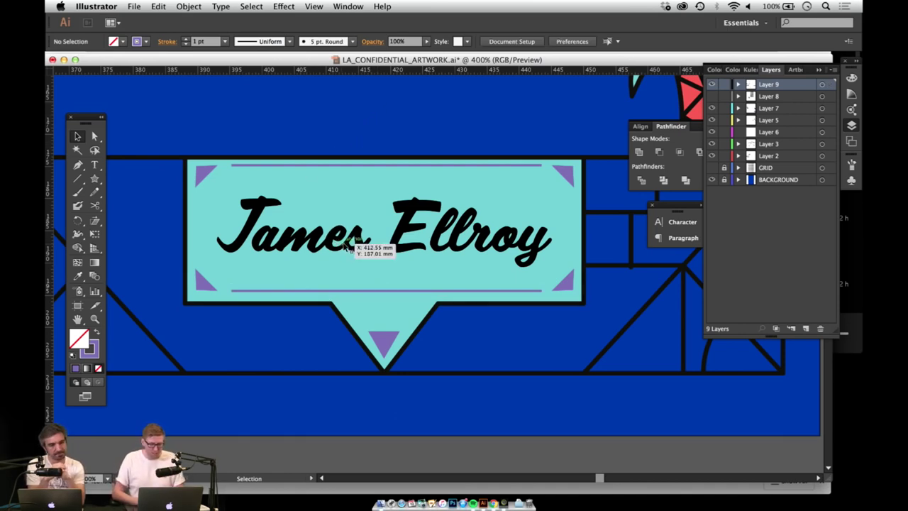
Step: Duplicate the lower purple line, rotate the copy upright, shorten it, and place it between the bubble's two left corner triangles
{"action": "left_click", "coordinate": [339, 292]}
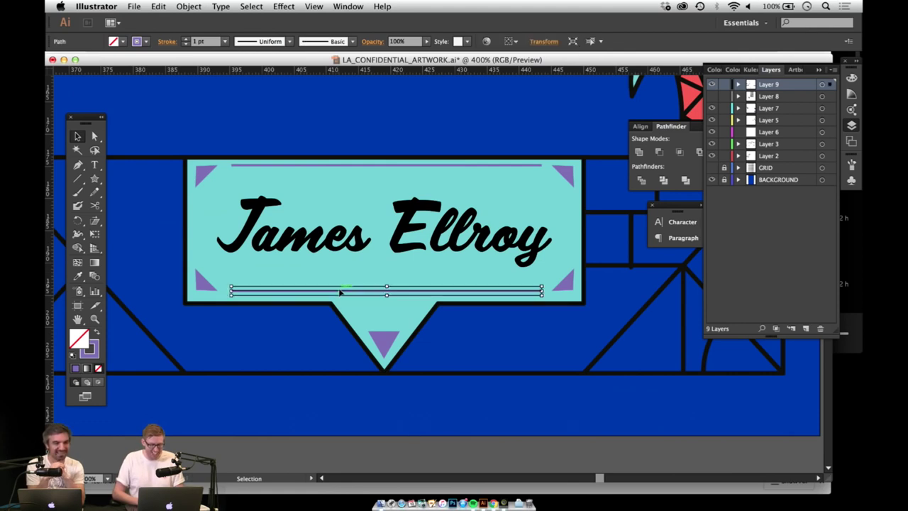
{"action": "left_click_drag", "start_coordinate": [340, 292], "coordinate": [343, 129]}
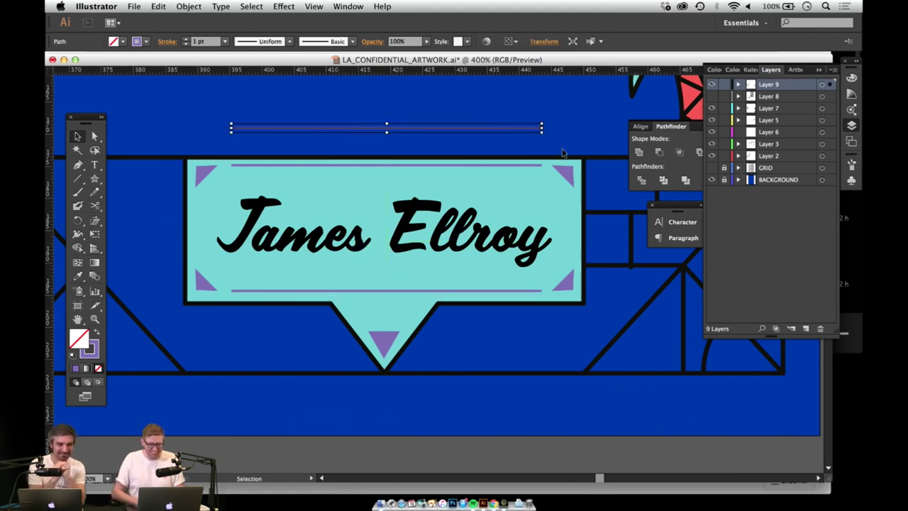
{"action": "left_click_drag", "start_coordinate": [547, 134], "coordinate": [384, 102]}
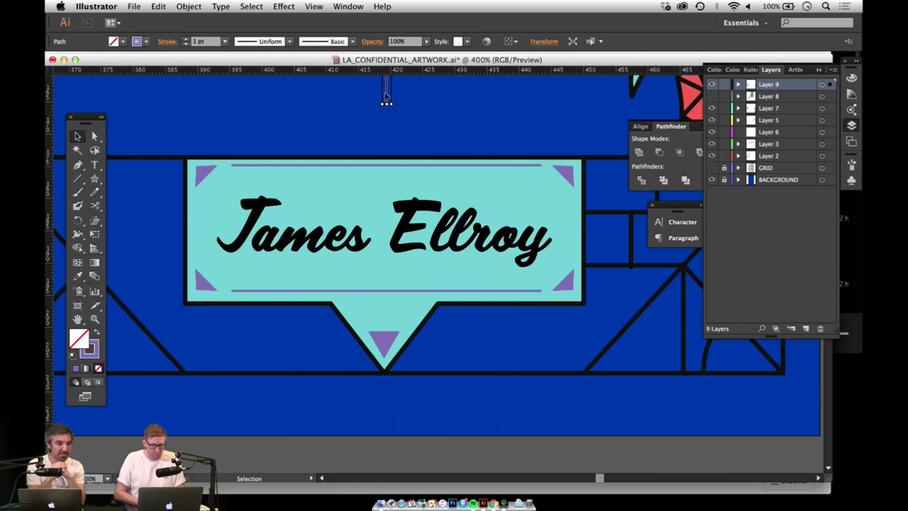
{"action": "left_click_drag", "start_coordinate": [383, 105], "coordinate": [195, 267]}
{"action": "left_click_drag", "start_coordinate": [195, 135], "coordinate": [198, 192]}
{"action": "left_click", "coordinate": [237, 130]}
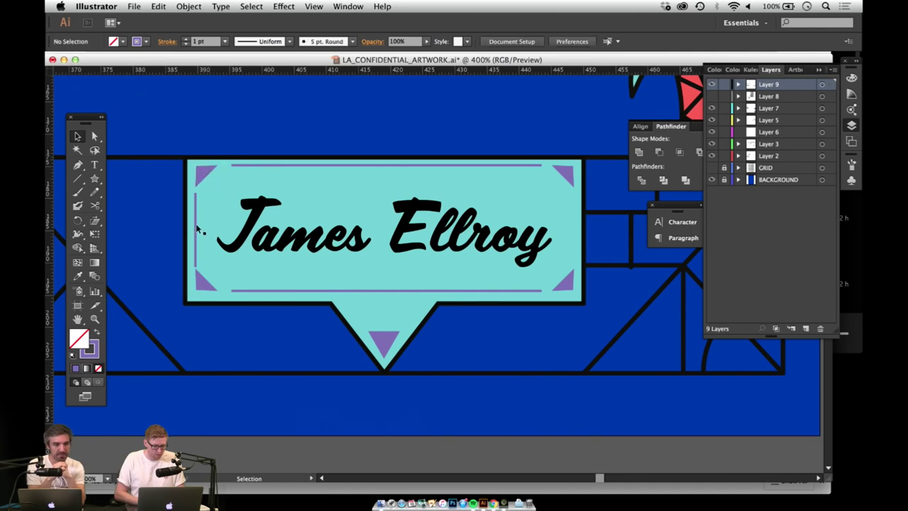
Step: Shorten the vertical purple line further and centre it between the bubble's upper-left and lower-left corner triangles
{"action": "key", "text": "z"}
{"action": "left_click", "coordinate": [247, 229]}
{"action": "left_click", "coordinate": [393, 262]}
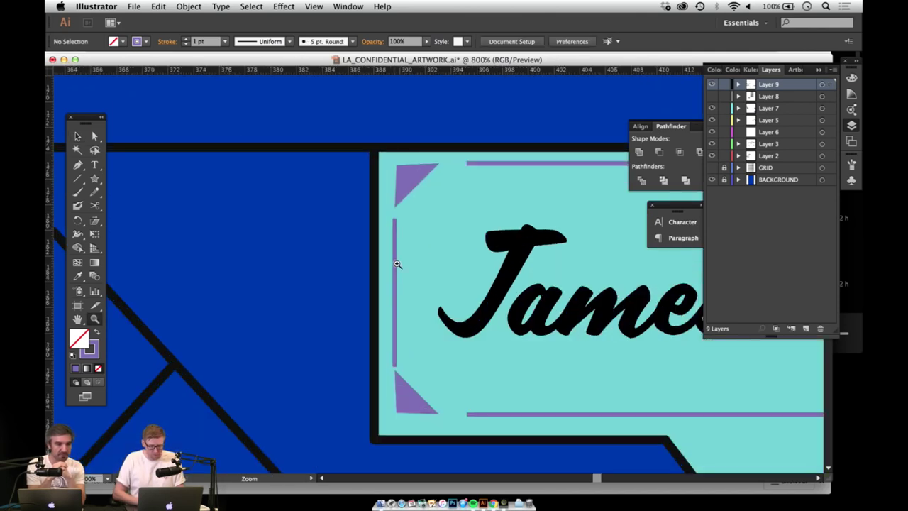
{"action": "left_click", "coordinate": [396, 266]}
{"action": "left_click_drag", "start_coordinate": [421, 249], "coordinate": [394, 199]}
{"action": "key", "text": "v"}
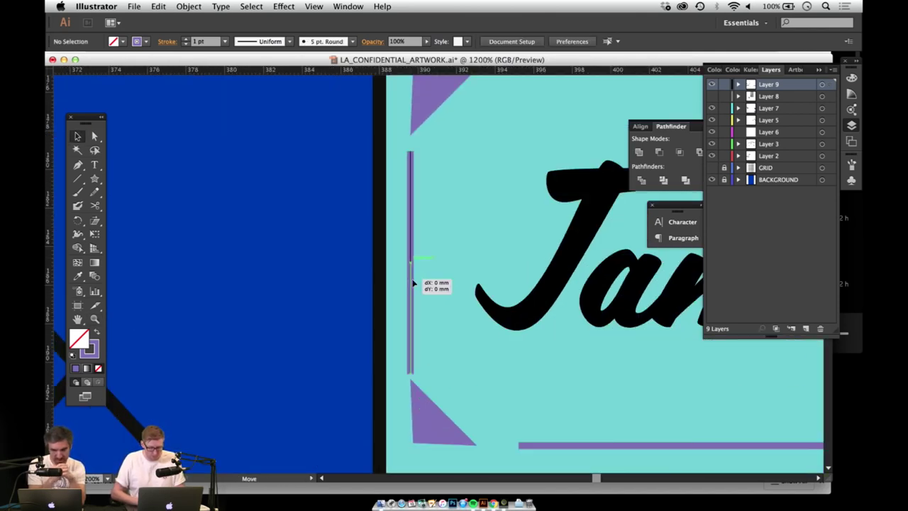
{"action": "left_click", "coordinate": [410, 283]}
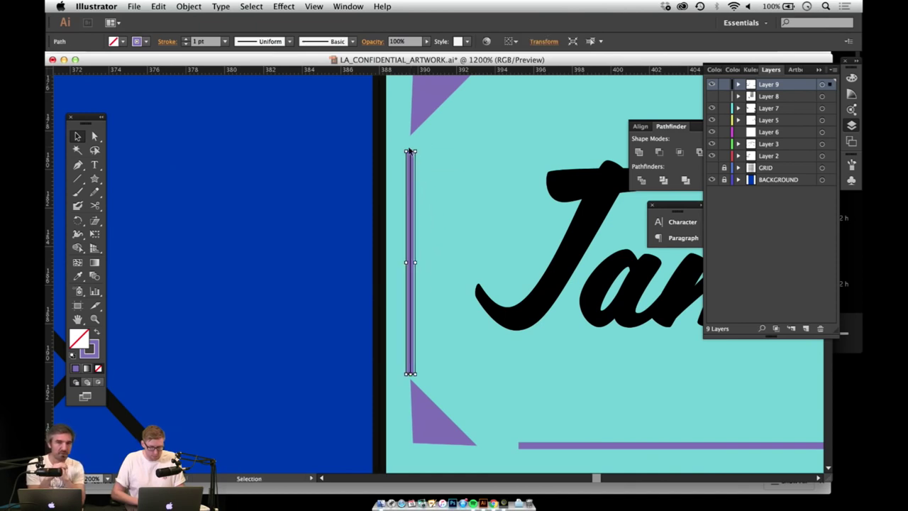
{"action": "left_click_drag", "start_coordinate": [410, 150], "coordinate": [410, 210]}
{"action": "left_click_drag", "start_coordinate": [408, 274], "coordinate": [409, 237]}
{"action": "left_click", "coordinate": [458, 223]}
Step: Duplicate the vertical purple line straight across to sit between the bubble's two right corner triangles
{"action": "key", "text": "z"}
{"action": "left_click", "coordinate": [483, 240], "text": "alt"}
{"action": "left_click", "coordinate": [485, 242], "text": "alt"}
{"action": "left_click", "coordinate": [485, 245], "text": "alt"}
{"action": "left_click", "coordinate": [487, 247], "text": "alt"}
{"action": "left_click_drag", "start_coordinate": [451, 241], "coordinate": [396, 232]}
{"action": "key", "text": "v"}
{"action": "left_click", "coordinate": [290, 321]}
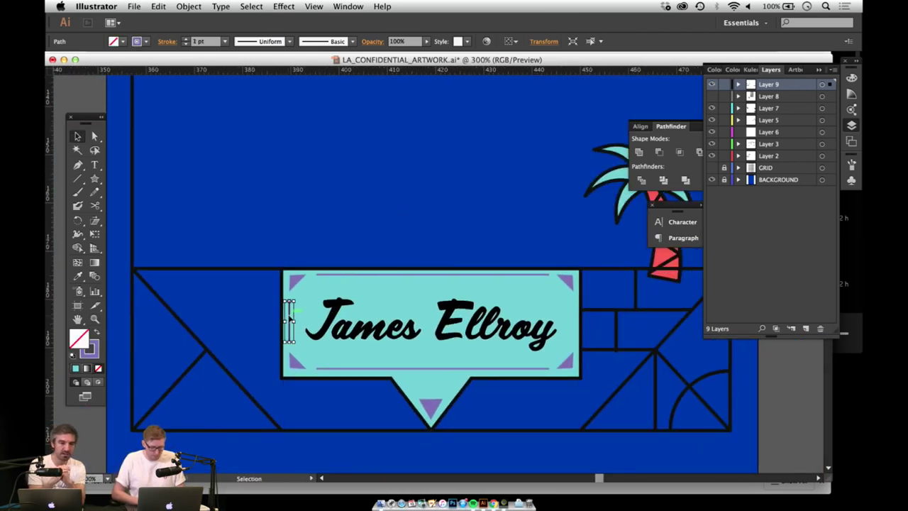
{"action": "left_click_drag", "start_coordinate": [290, 320], "coordinate": [574, 326]}
{"action": "left_click", "coordinate": [520, 216]}
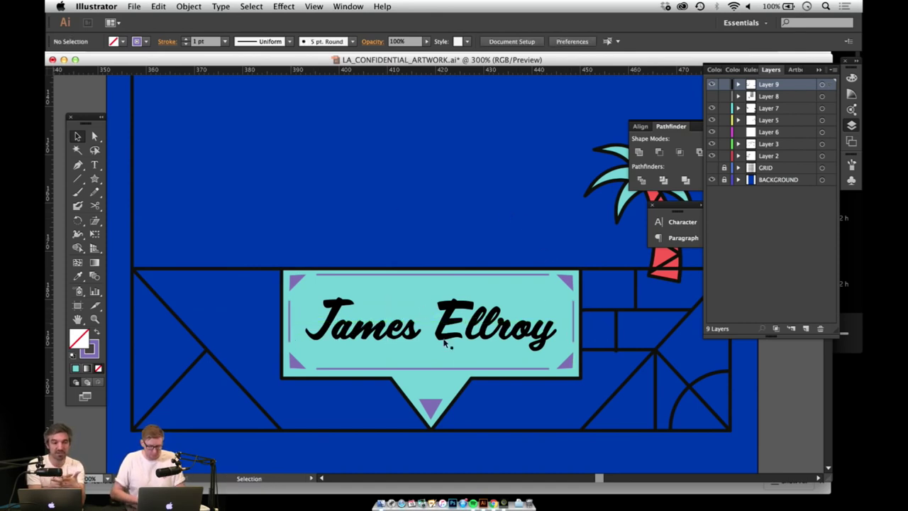
Step: Try to move the tail triangle's upper-right anchor point outward on its own, and undo the change
{"action": "left_click", "coordinate": [431, 412]}
{"action": "left_click_drag", "start_coordinate": [439, 415], "coordinate": [422, 347]}
{"action": "key", "text": "z"}
{"action": "left_click", "coordinate": [421, 345]}
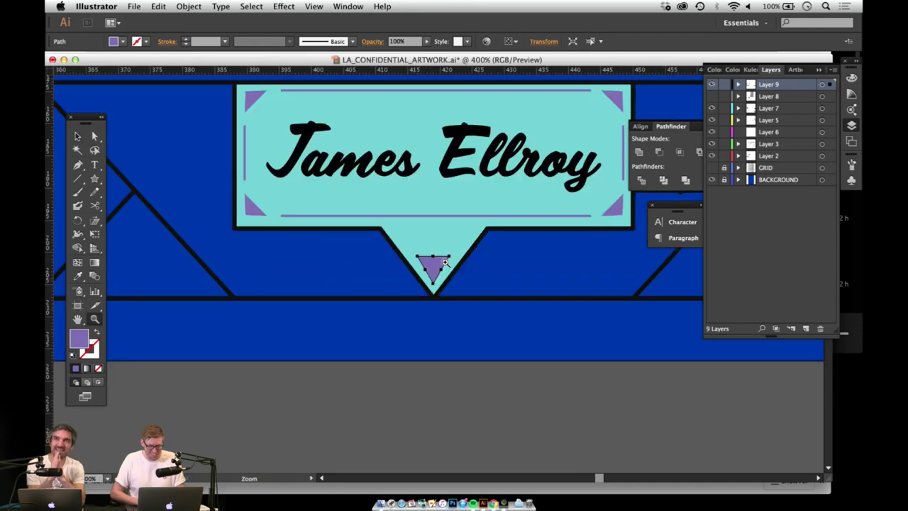
{"action": "left_click", "coordinate": [445, 262]}
{"action": "left_click", "coordinate": [426, 283]}
{"action": "left_click", "coordinate": [433, 298]}
{"action": "left_click", "coordinate": [433, 298]}
{"action": "left_click", "coordinate": [436, 319]}
{"action": "left_click_drag", "start_coordinate": [437, 336], "coordinate": [390, 398]}
{"action": "key", "text": "v"}
{"action": "mouse_move", "coordinate": [410, 213]}
{"action": "left_mouse_down"}
{"action": "mouse_move", "coordinate": [410, 289]}
{"action": "mouse_move", "coordinate": [412, 152]}
{"action": "mouse_move", "coordinate": [410, 212]}
{"action": "left_mouse_up"}
{"action": "key", "text": "a"}
{"action": "left_click", "coordinate": [596, 268]}
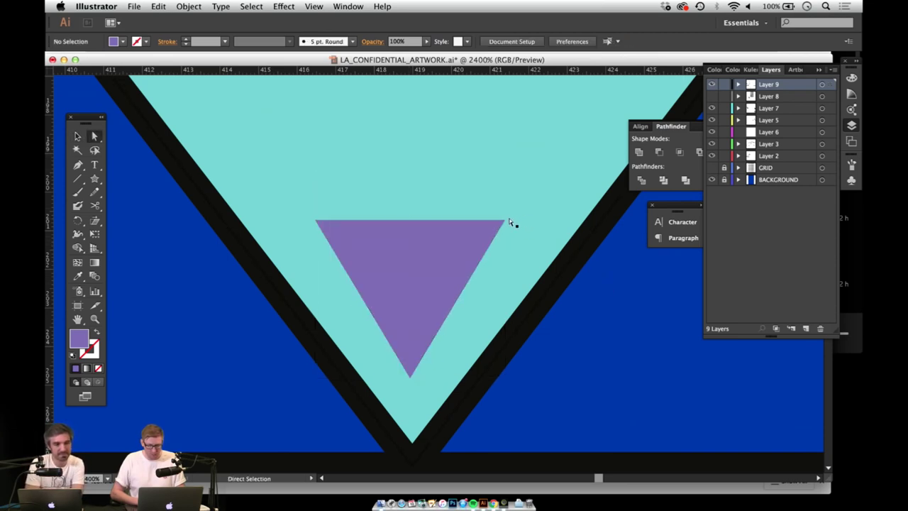
{"action": "left_click", "coordinate": [506, 223]}
{"action": "left_click", "coordinate": [505, 220]}
{"action": "left_click_drag", "start_coordinate": [504, 221], "coordinate": [535, 221]}
{"action": "key", "text": "super+z"}
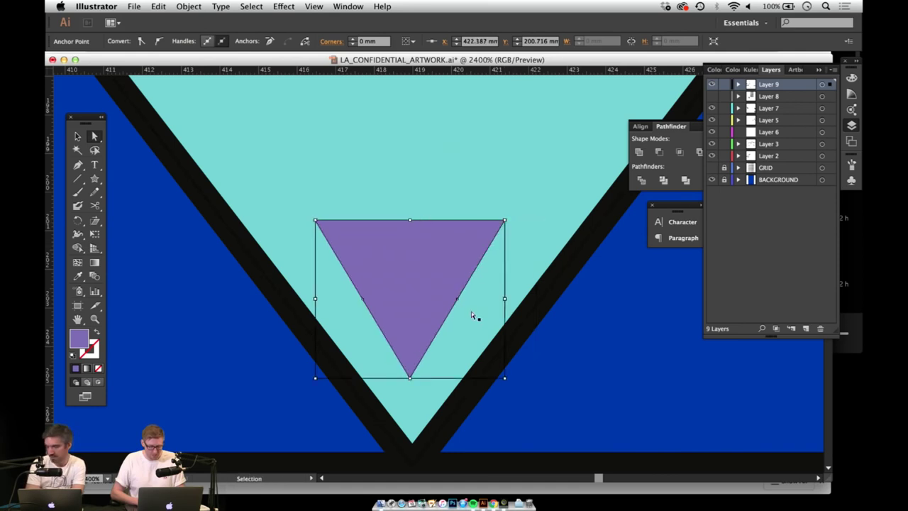
Step: Move the tail triangle's upper-right corner and right midpoint outward, and shift the midpoint back in to straighten that slanted side
{"action": "left_click", "coordinate": [456, 298], "text": "shift"}
{"action": "left_click_drag", "start_coordinate": [506, 222], "coordinate": [537, 223]}
{"action": "key", "text": "super+z"}
{"action": "left_click", "coordinate": [489, 299]}
{"action": "left_click_drag", "start_coordinate": [489, 299], "coordinate": [469, 298]}
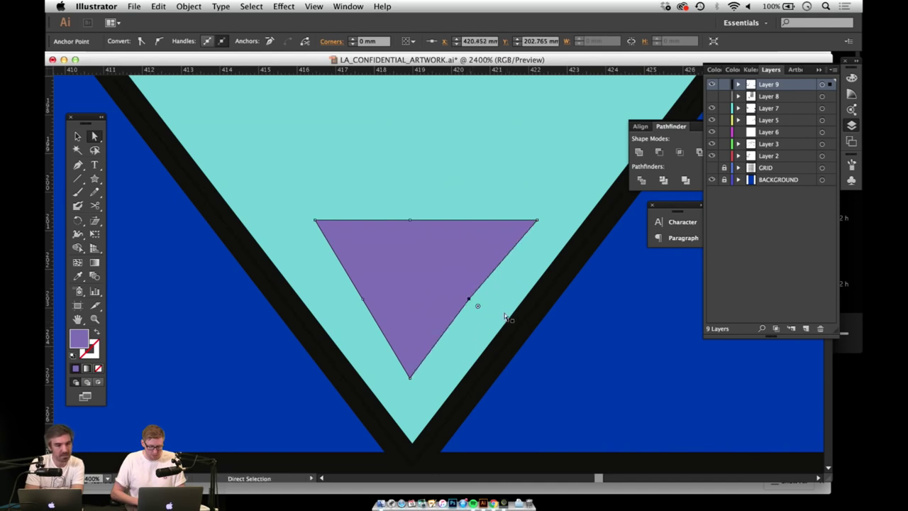
Step: Delete the lopsided tail triangle and draw a new purple triangle above the bubble with the Star tool
{"action": "key", "text": "v"}
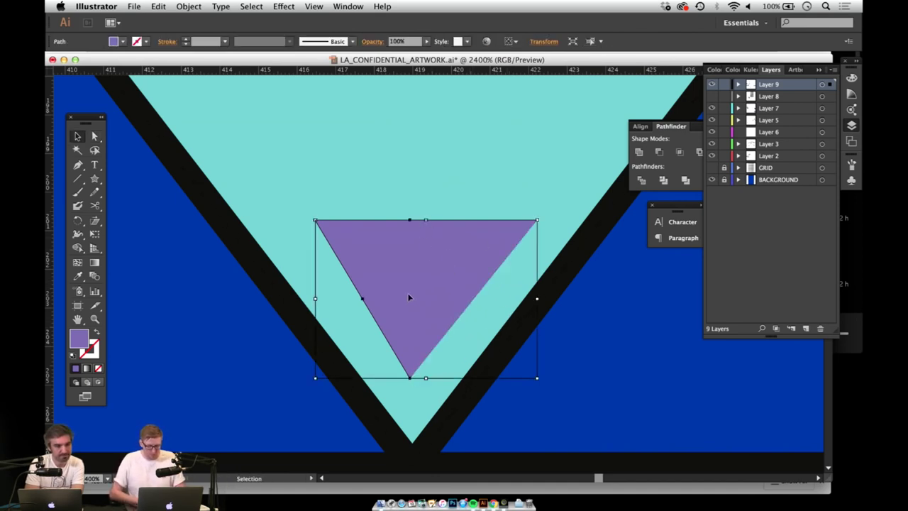
{"action": "key", "text": "super+x"}
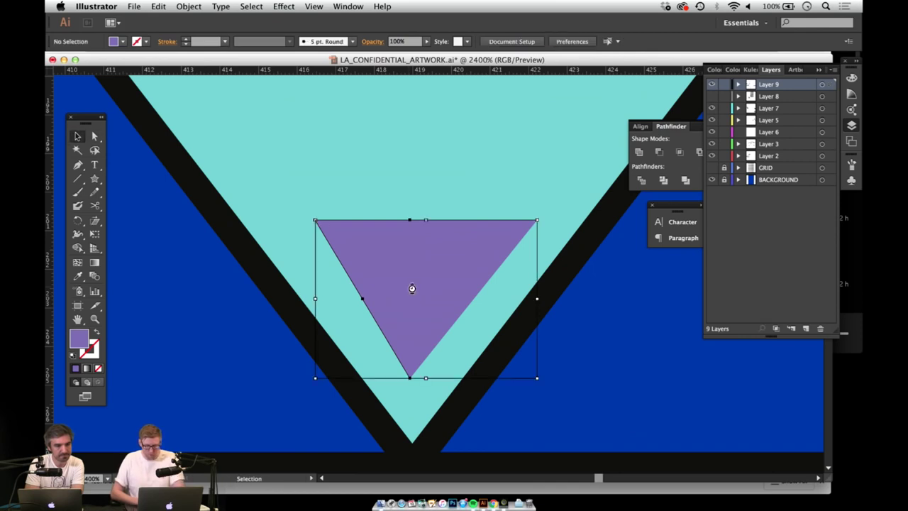
{"action": "key", "text": "z"}
{"action": "left_click", "coordinate": [416, 221], "text": "alt"}
{"action": "left_click", "coordinate": [418, 224], "text": "alt"}
{"action": "left_click", "coordinate": [420, 227], "text": "alt"}
{"action": "left_click", "coordinate": [419, 229], "text": "alt"}
{"action": "left_click_drag", "start_coordinate": [433, 205], "coordinate": [426, 271]}
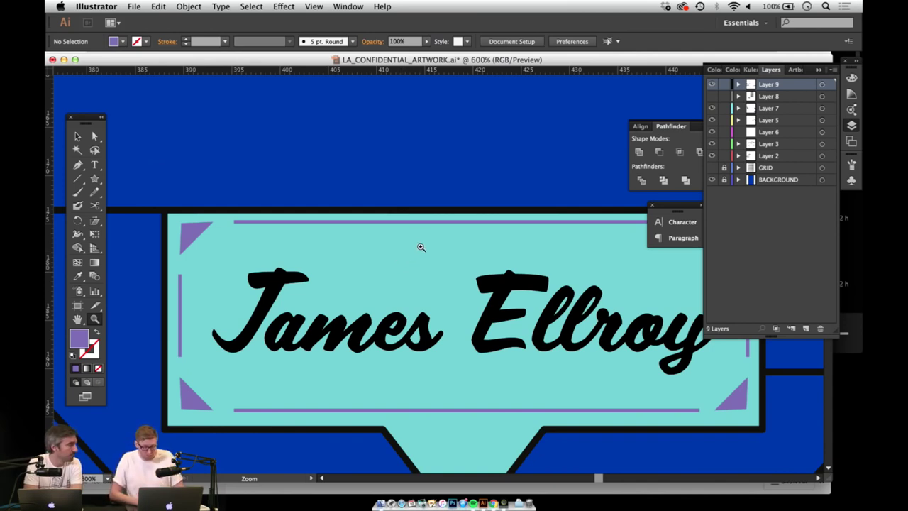
{"action": "scroll", "coordinate": [405, 174], "scroll_direction": "down", "scroll_amount": 1}
{"action": "key", "text": "m"}
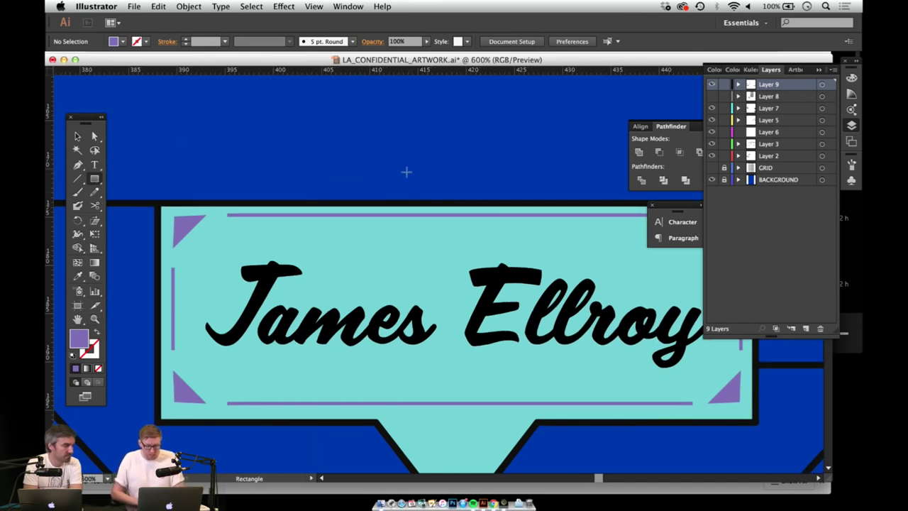
{"action": "left_click_drag", "start_coordinate": [95, 180], "coordinate": [132, 236]}
{"action": "left_click_drag", "start_coordinate": [363, 138], "coordinate": [391, 201]}
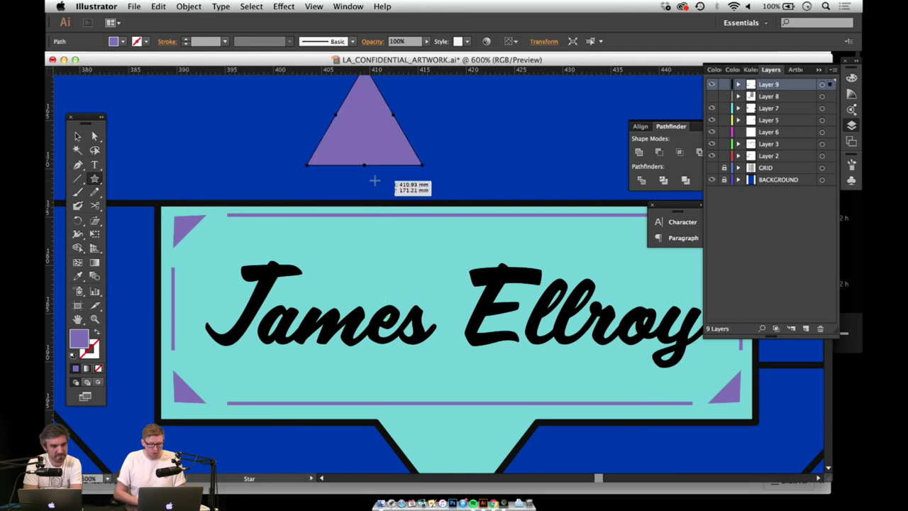
Step: Turn the new triangle upside down, scale it down, and place it centred near the tip of the bubble's tail
{"action": "key", "text": "v"}
{"action": "left_click_drag", "start_coordinate": [376, 144], "coordinate": [312, 238]}
{"action": "left_click_drag", "start_coordinate": [404, 272], "coordinate": [407, 324]}
Step: Delete the anchor points midway along the tail triangle's two slanted sides
{"action": "key", "text": "z"}
{"action": "left_click", "coordinate": [409, 329]}
{"action": "left_click", "coordinate": [409, 329]}
{"action": "left_click", "coordinate": [409, 329]}
{"action": "left_click_drag", "start_coordinate": [460, 214], "coordinate": [378, 241]}
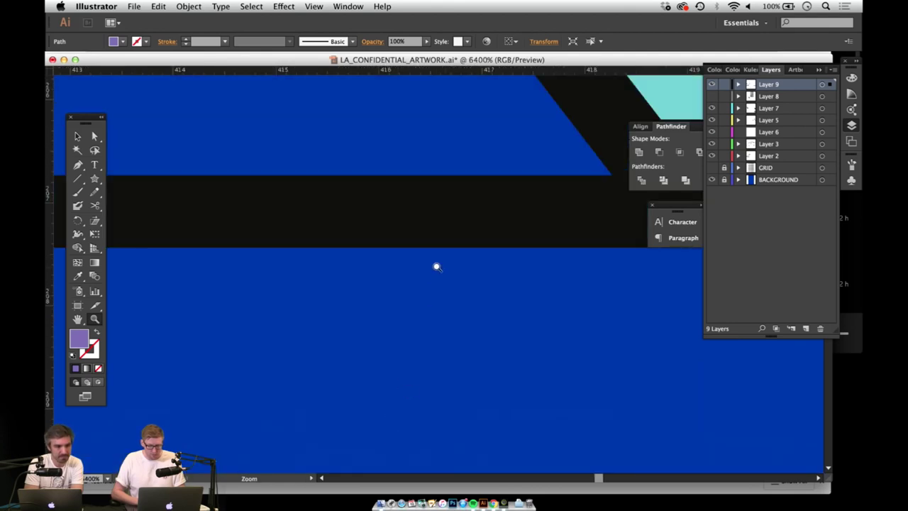
{"action": "left_click_drag", "start_coordinate": [473, 252], "coordinate": [294, 311]}
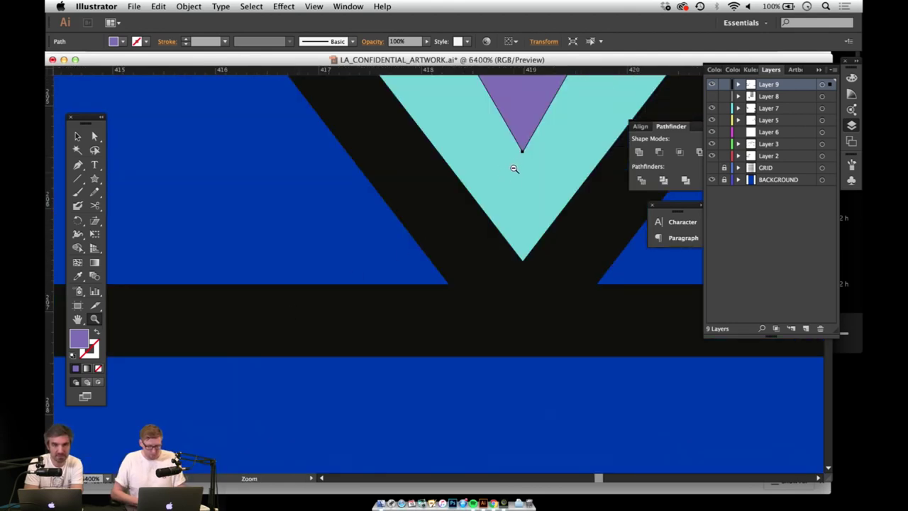
{"action": "left_click", "coordinate": [514, 171], "text": "alt"}
{"action": "left_click", "coordinate": [513, 162], "text": "alt"}
{"action": "left_click", "coordinate": [435, 253], "text": "alt"}
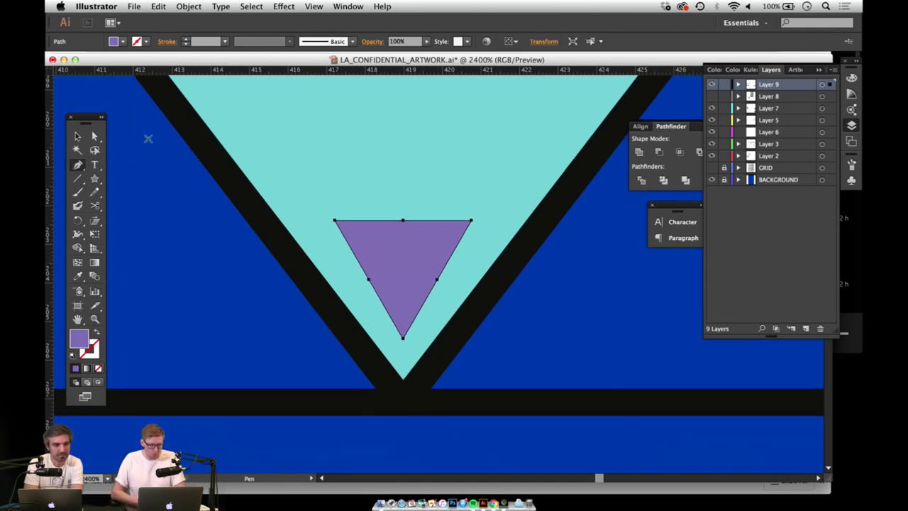
{"action": "left_click", "coordinate": [79, 165]}
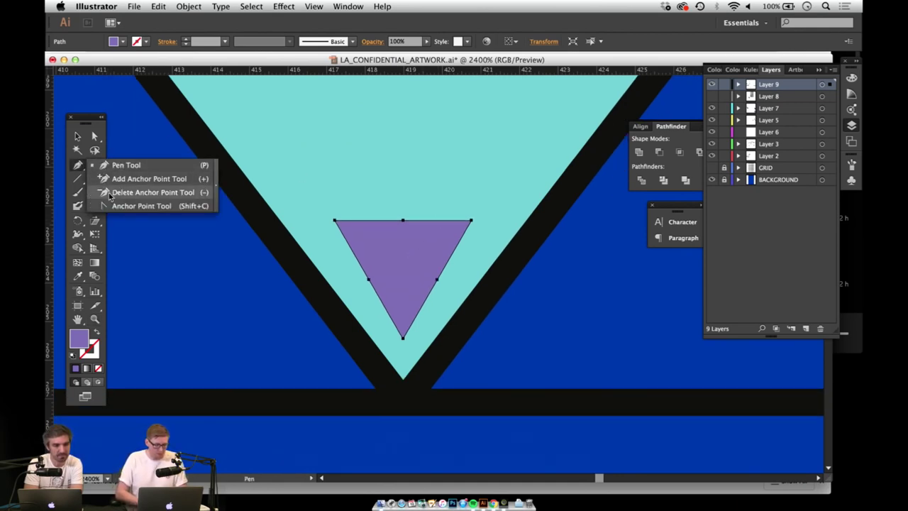
{"action": "left_click", "coordinate": [149, 192]}
{"action": "left_click", "coordinate": [437, 281]}
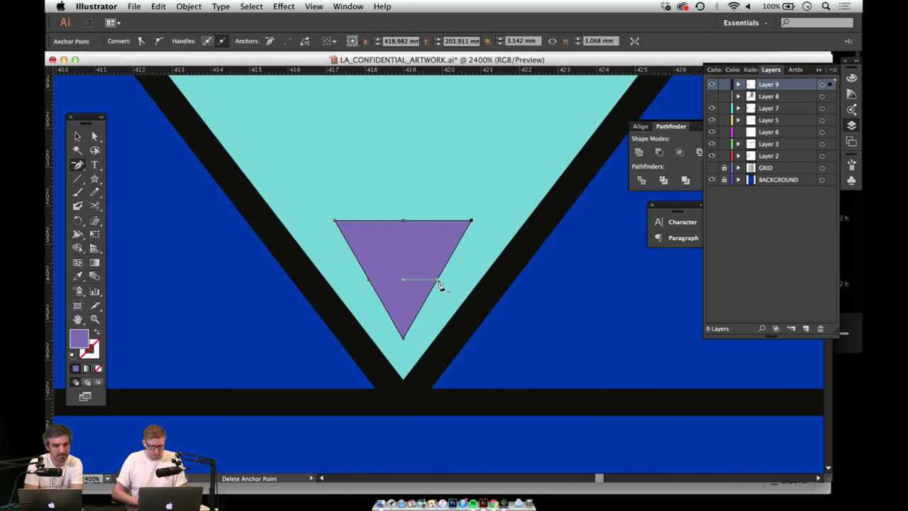
{"action": "key", "text": "v"}
Step: Move the tail triangle's two upper corners outward so its slanted sides run parallel to the tail's edges
{"action": "key", "text": "a"}
{"action": "left_click_drag", "start_coordinate": [472, 226], "coordinate": [457, 234]}
{"action": "key", "text": "super+z"}
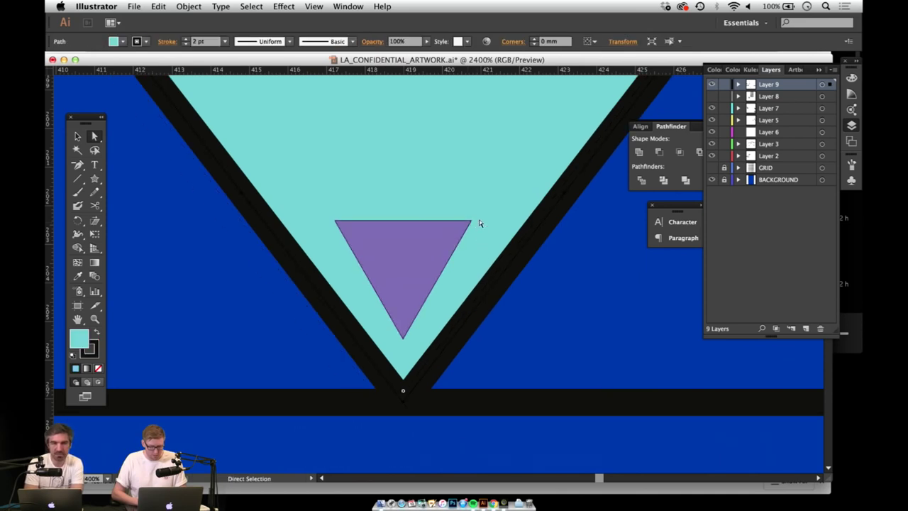
{"action": "left_click", "coordinate": [471, 221]}
{"action": "left_click_drag", "start_coordinate": [472, 223], "coordinate": [489, 221]}
{"action": "left_click_drag", "start_coordinate": [336, 225], "coordinate": [314, 224]}
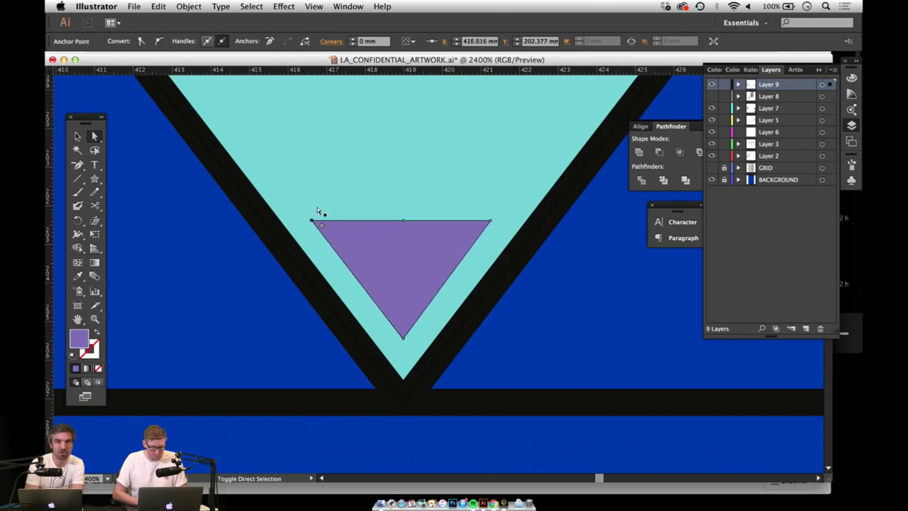
Step: Show the GRID layer over the cover artwork
{"action": "key", "text": "z"}
{"action": "left_click", "coordinate": [391, 249], "text": "alt"}
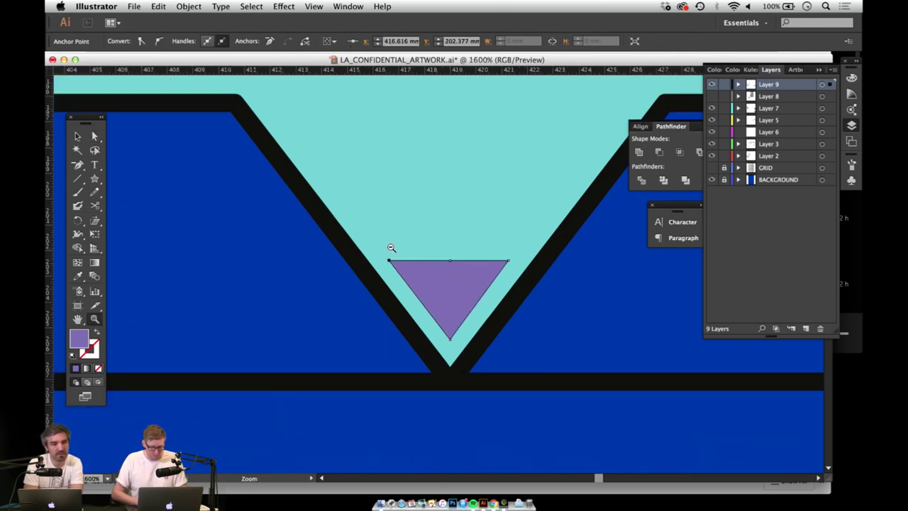
{"action": "left_click", "coordinate": [390, 250], "text": "alt"}
{"action": "left_click", "coordinate": [386, 256], "text": "alt"}
{"action": "left_click", "coordinate": [378, 266], "text": "alt"}
{"action": "left_click", "coordinate": [383, 263], "text": "alt"}
{"action": "key", "text": "space"}
{"action": "left_click_drag", "start_coordinate": [396, 218], "coordinate": [263, 304]}
{"action": "left_click_drag", "start_coordinate": [451, 235], "coordinate": [336, 192]}
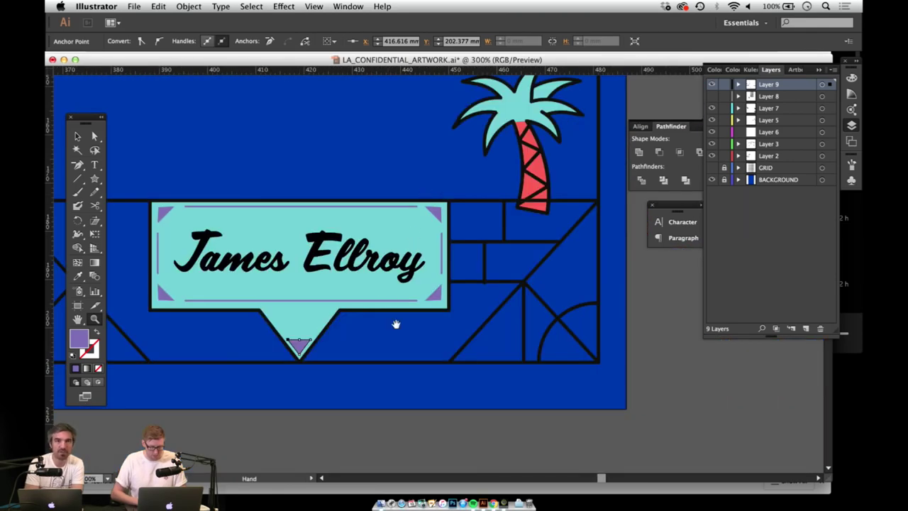
{"action": "scroll", "coordinate": [408, 345], "scroll_direction": "left", "scroll_amount": 2}
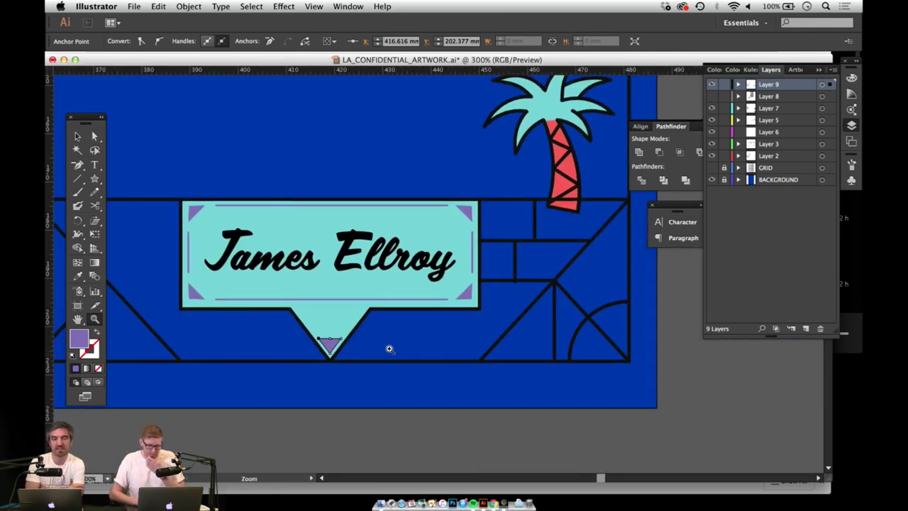
{"action": "key", "text": "v"}
{"action": "left_click", "coordinate": [712, 168]}
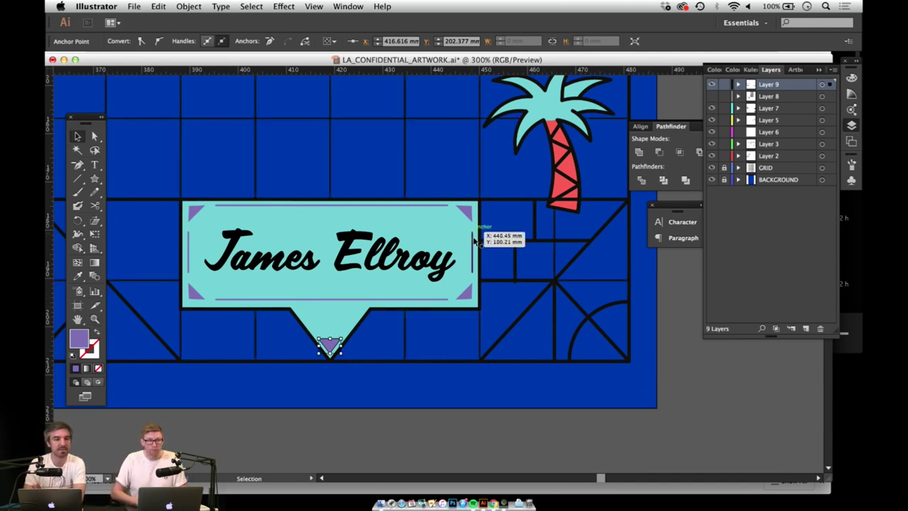
Step: Draw a diagonal line from the bubble's lower edge down to the base line beside the tail, and copy the neighbouring black 2 pt stroke onto it
{"action": "key", "text": "z"}
{"action": "left_click", "coordinate": [425, 319]}
{"action": "left_click", "coordinate": [440, 284]}
{"action": "left_click_drag", "start_coordinate": [419, 304], "coordinate": [399, 310]}
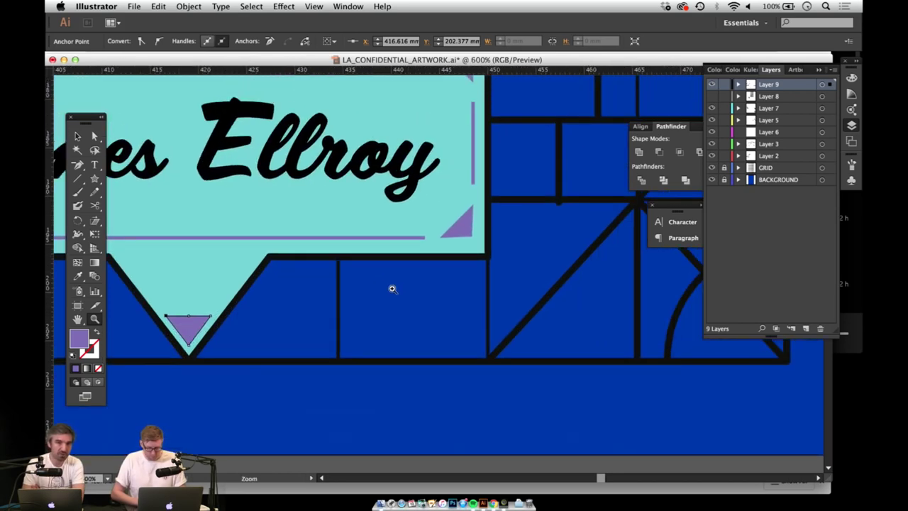
{"action": "key", "text": "backslash"}
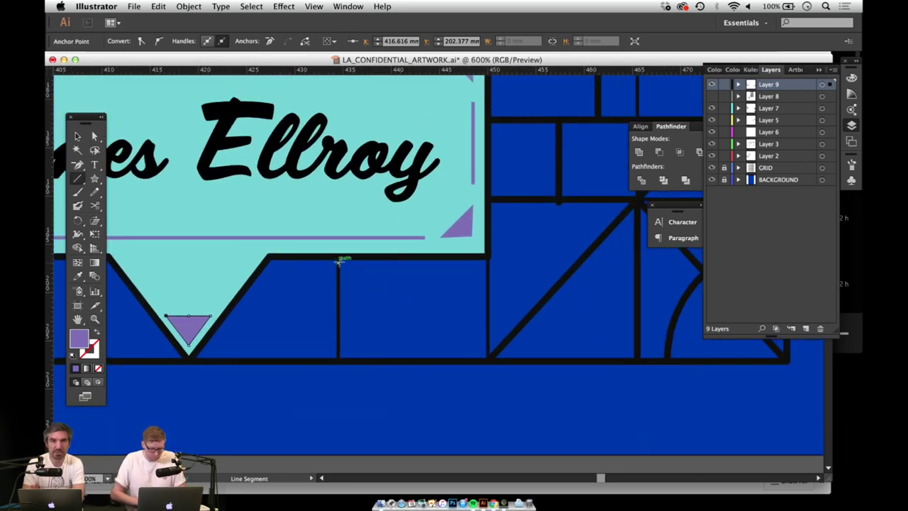
{"action": "mouse_move", "coordinate": [339, 257]}
{"action": "left_mouse_down"}
{"action": "mouse_move", "coordinate": [460, 347]}
{"action": "mouse_move", "coordinate": [462, 355]}
{"action": "mouse_move", "coordinate": [442, 357]}
{"action": "left_mouse_up"}
{"action": "key", "text": "i"}
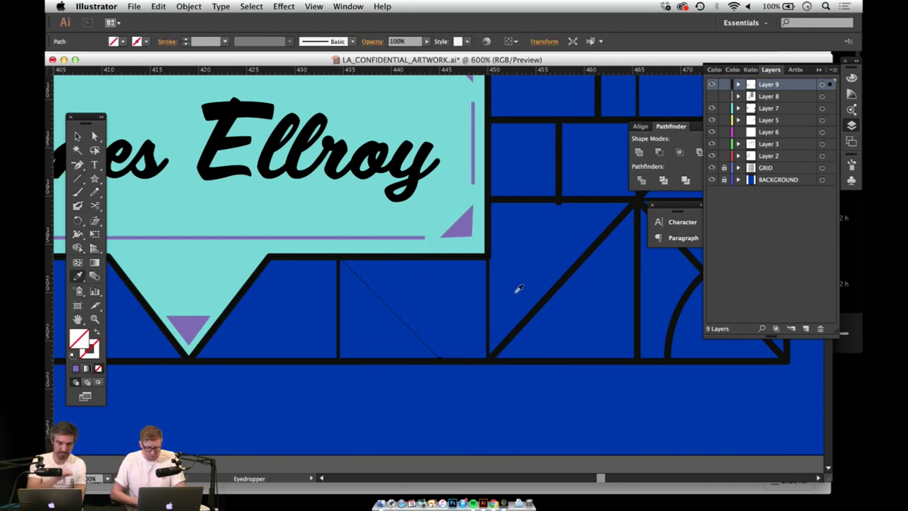
{"action": "left_click", "coordinate": [538, 305]}
Step: Examine the new diagonal line against the grid and the rest of the cover's lower pattern band
{"action": "key", "text": "v"}
{"action": "left_click_drag", "start_coordinate": [263, 361], "coordinate": [433, 373]}
{"action": "key", "text": "z"}
{"action": "left_click", "coordinate": [443, 313], "text": "alt"}
{"action": "left_click", "coordinate": [444, 311], "text": "alt"}
{"action": "left_click", "coordinate": [447, 262], "text": "alt"}
{"action": "key", "text": "space"}
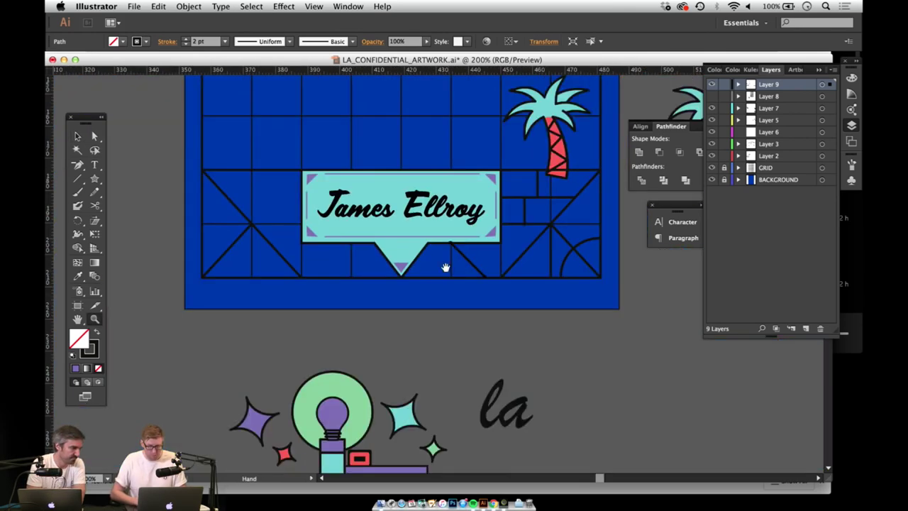
{"action": "left_click_drag", "start_coordinate": [455, 260], "coordinate": [379, 320]}
{"action": "key", "text": "v"}
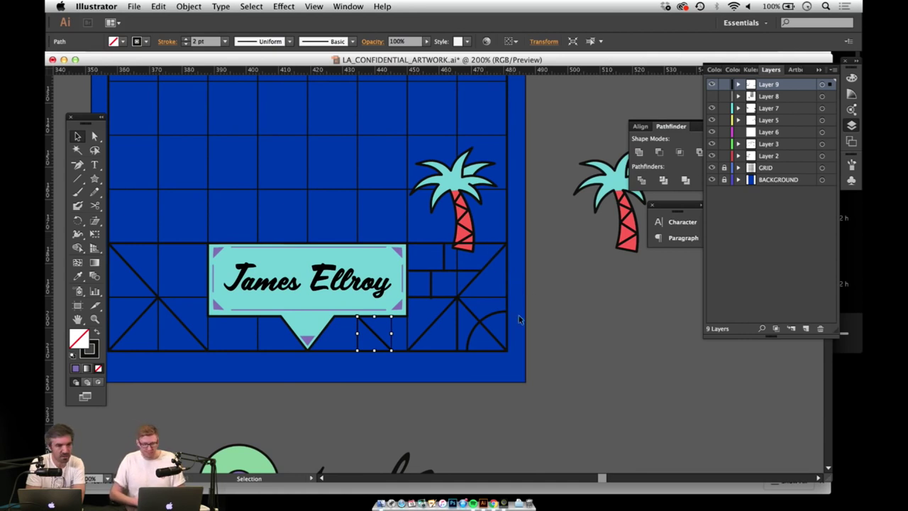
{"action": "scroll", "coordinate": [419, 324], "scroll_direction": "left", "scroll_amount": 5}
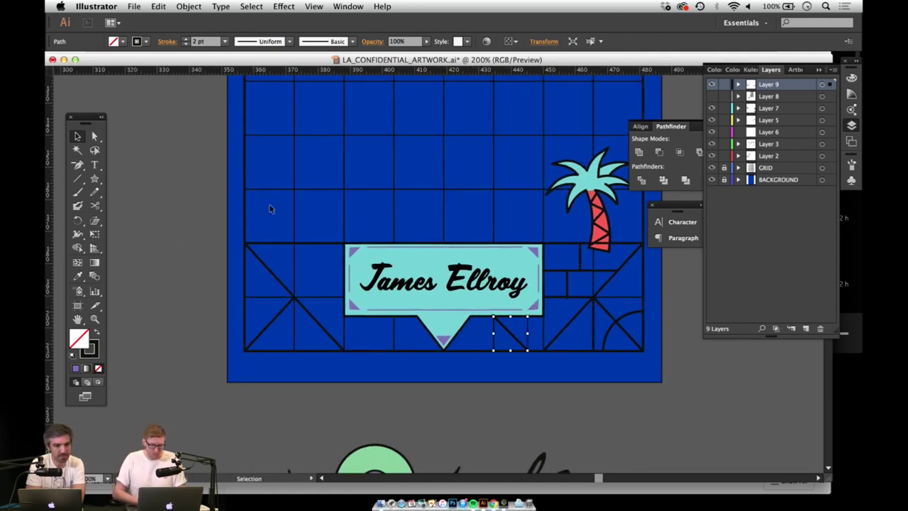
Step: Hide the GRID layer and delete the geometric line pattern to the left of the James Ellroy bubble
{"action": "left_click", "coordinate": [711, 167]}
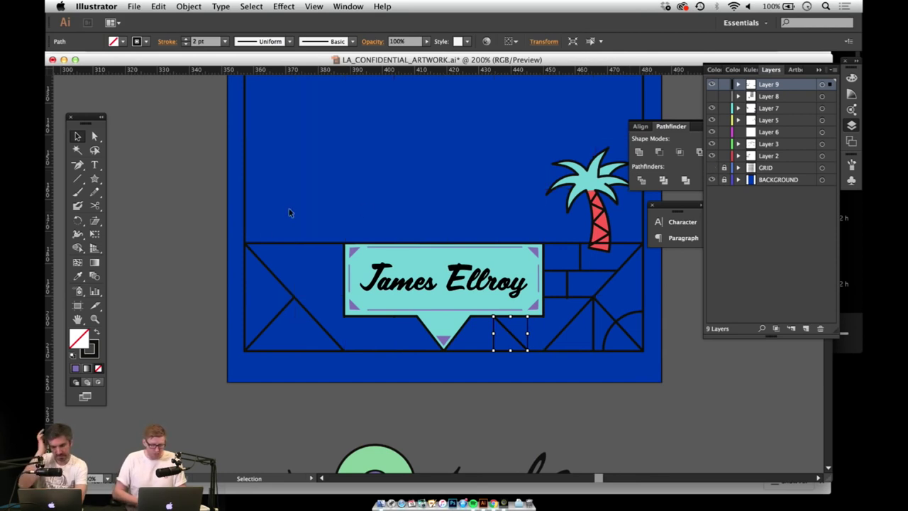
{"action": "left_click_drag", "start_coordinate": [257, 228], "coordinate": [321, 338]}
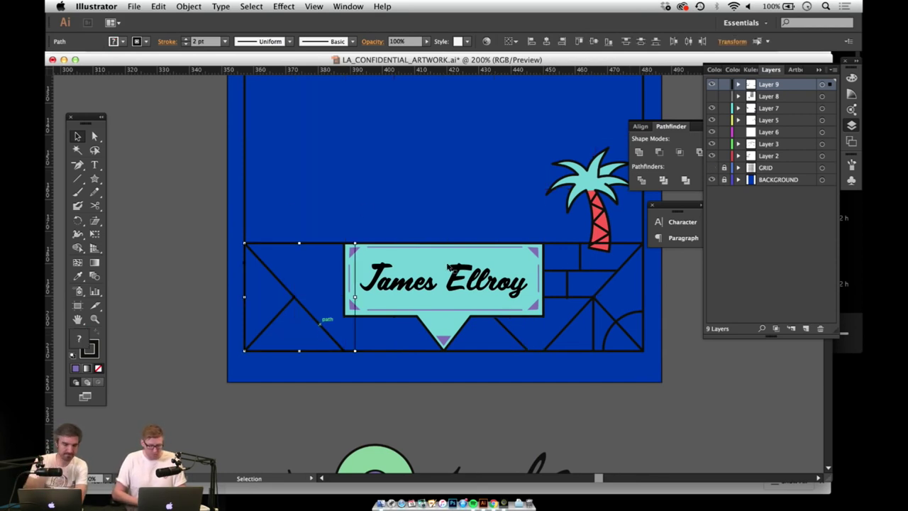
{"action": "key", "text": "Delete"}
{"action": "left_click_drag", "start_coordinate": [529, 254], "coordinate": [338, 263]}
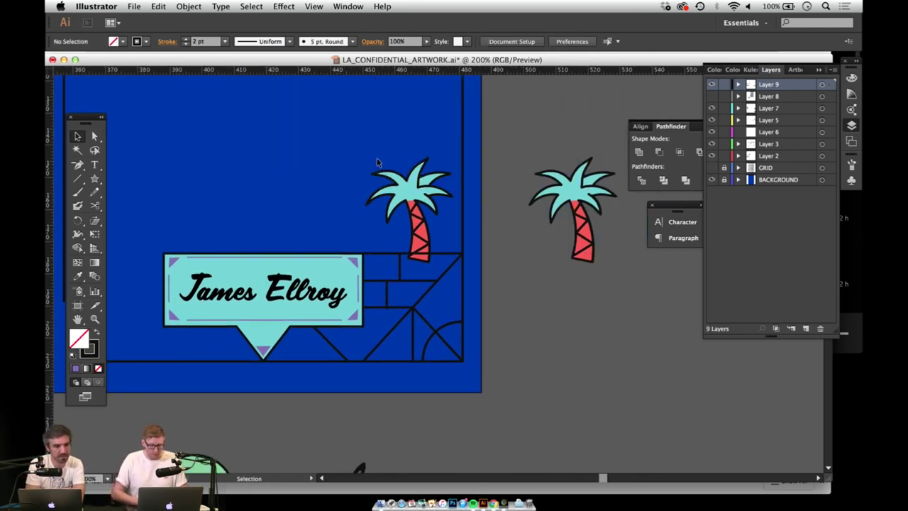
{"action": "left_click", "coordinate": [429, 227]}
{"action": "left_click_drag", "start_coordinate": [414, 225], "coordinate": [525, 164]}
{"action": "key", "text": "super+z"}
{"action": "key", "text": "v"}
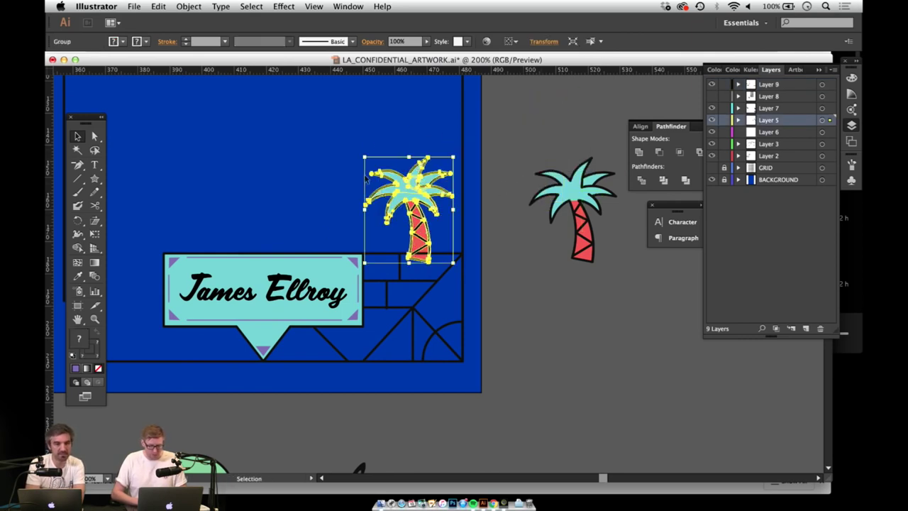
{"action": "left_click", "coordinate": [367, 226]}
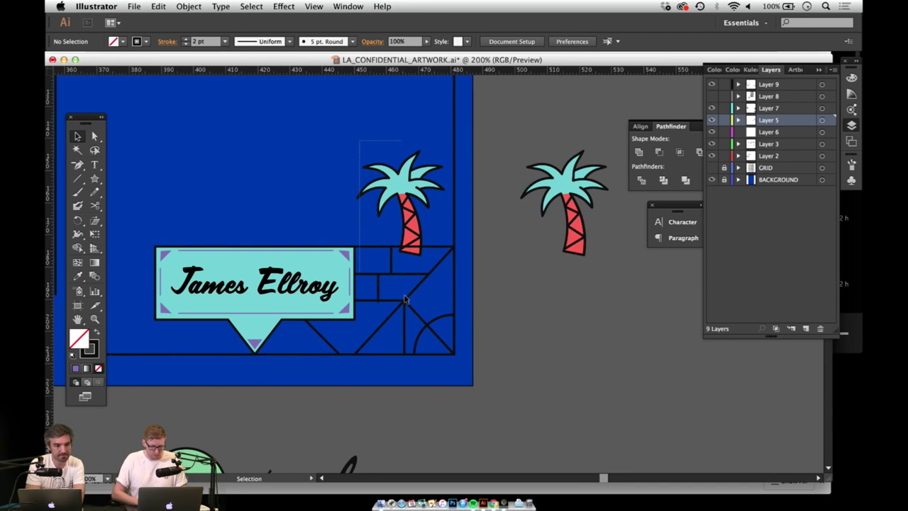
Step: Duplicate the palm tree and the line pattern right of the bubble, placing the copy on the bubble's left side
{"action": "left_click_drag", "start_coordinate": [437, 349], "coordinate": [357, 339]}
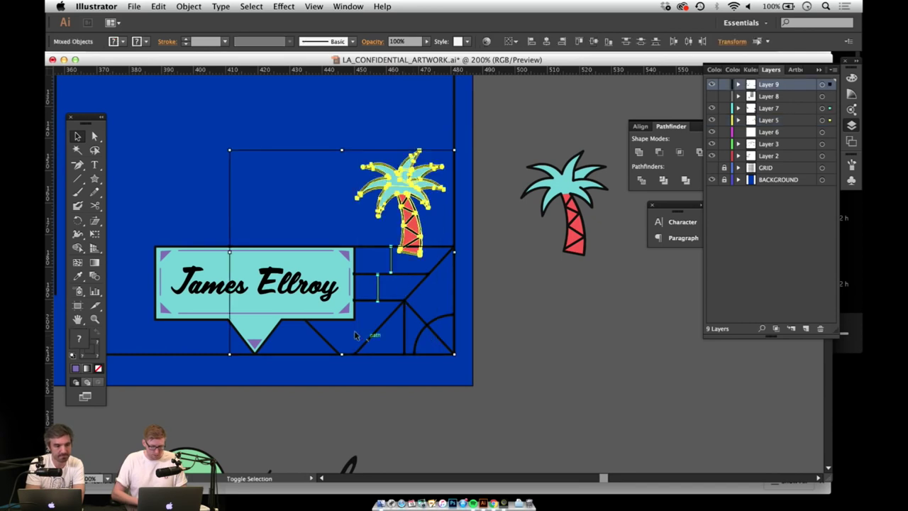
{"action": "key", "text": "space"}
{"action": "left_click_drag", "start_coordinate": [290, 284], "coordinate": [429, 297]}
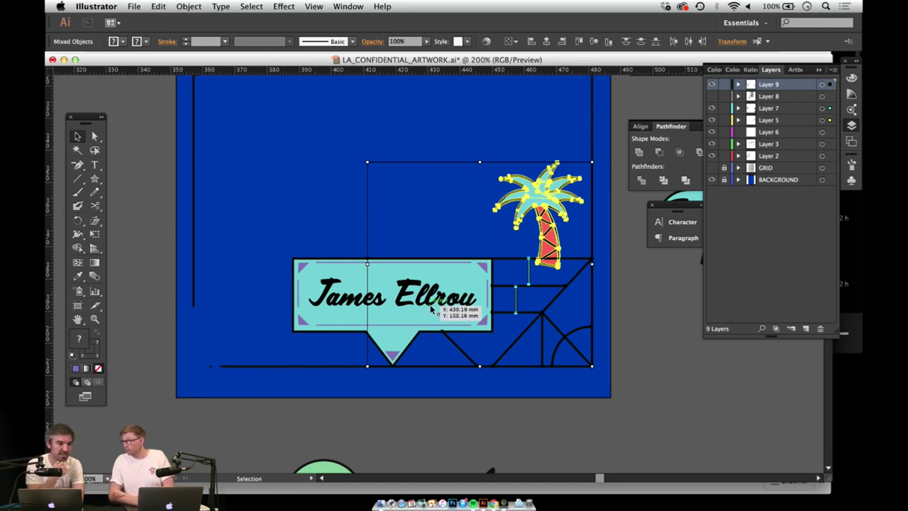
{"action": "left_click_drag", "start_coordinate": [535, 295], "coordinate": [237, 285]}
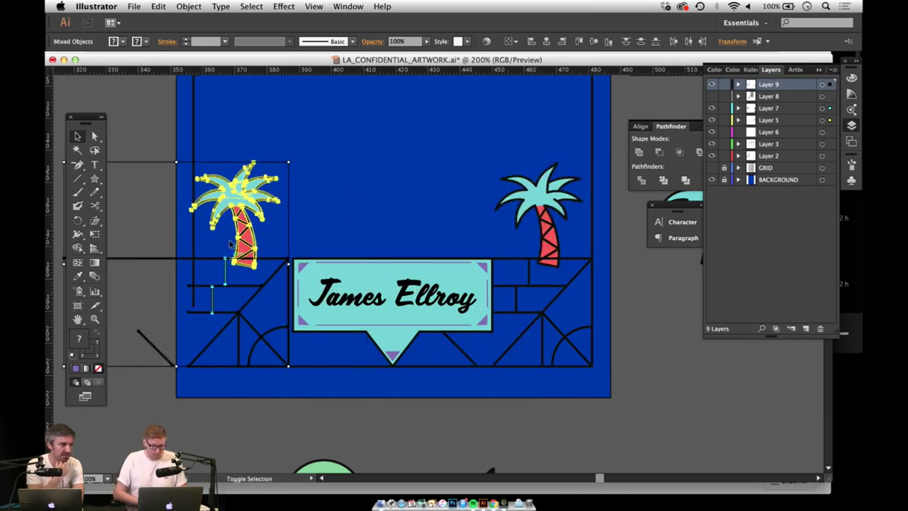
Step: Reflect the copied palm and line pattern across the vertical axis and fit it between the cover's left frame line and the bubble
{"action": "left_click", "coordinate": [189, 7]}
{"action": "mouse_move", "coordinate": [202, 20]}
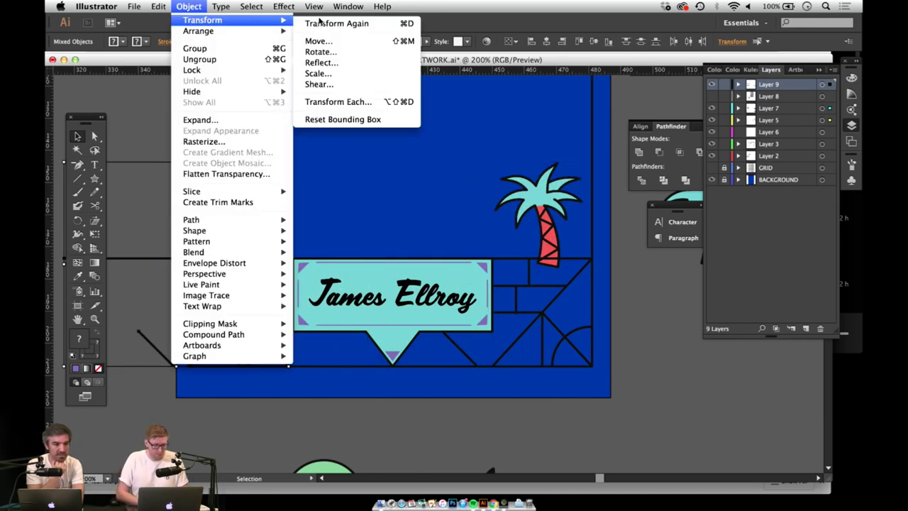
{"action": "left_click", "coordinate": [325, 63]}
{"action": "left_click", "coordinate": [90, 124]}
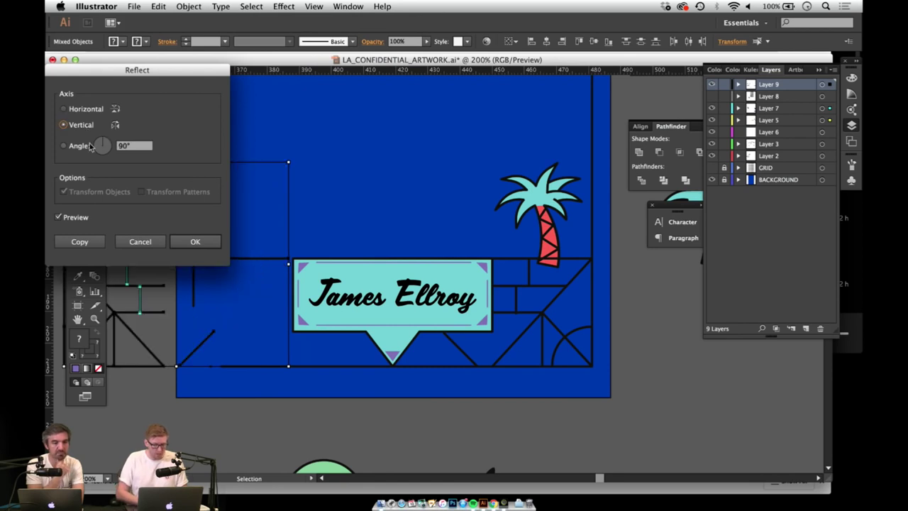
{"action": "left_click", "coordinate": [195, 242]}
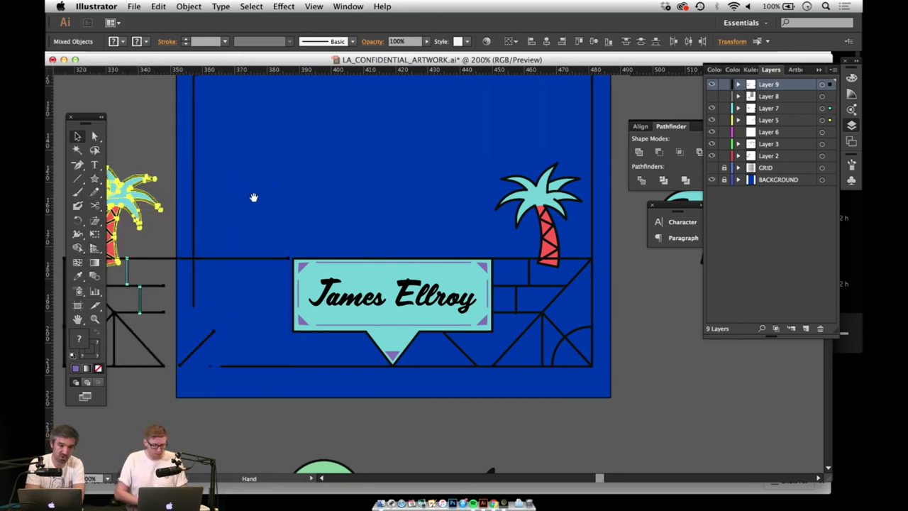
{"action": "left_click_drag", "start_coordinate": [234, 199], "coordinate": [386, 178]}
{"action": "left_click_drag", "start_coordinate": [258, 286], "coordinate": [388, 285]}
Step: Nudge the mirrored palm and pattern left until its outer vertical line aligns with the cover's left frame line
{"action": "key", "text": "z"}
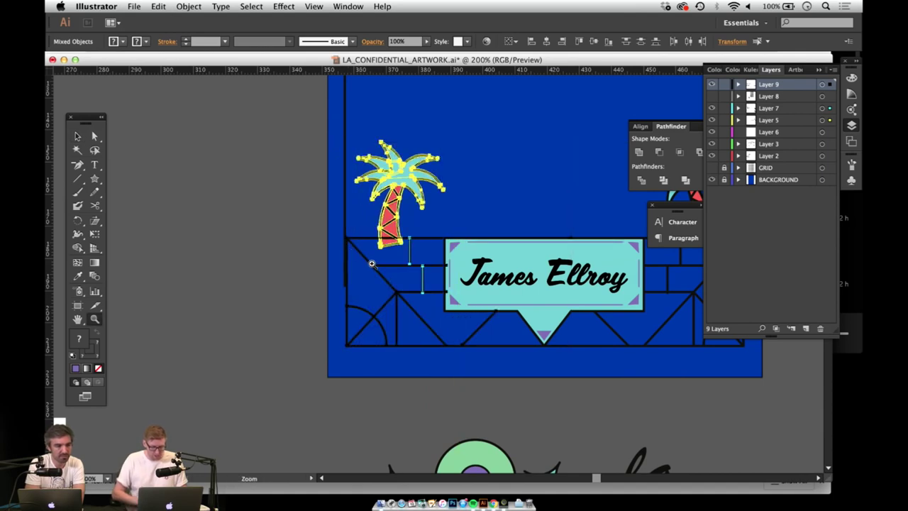
{"action": "left_click", "coordinate": [383, 272]}
{"action": "left_click", "coordinate": [474, 299]}
{"action": "left_click", "coordinate": [477, 302]}
{"action": "left_click", "coordinate": [391, 244]}
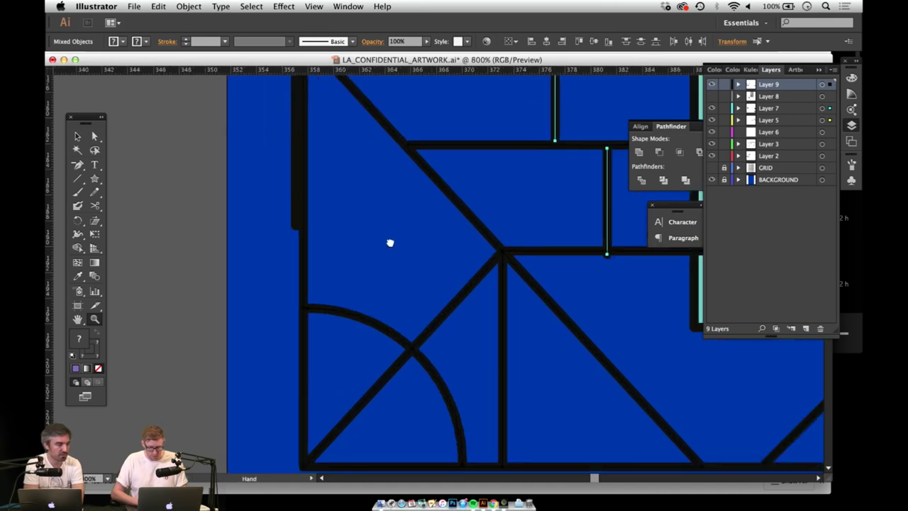
{"action": "key", "text": "c"}
{"action": "key", "text": "v"}
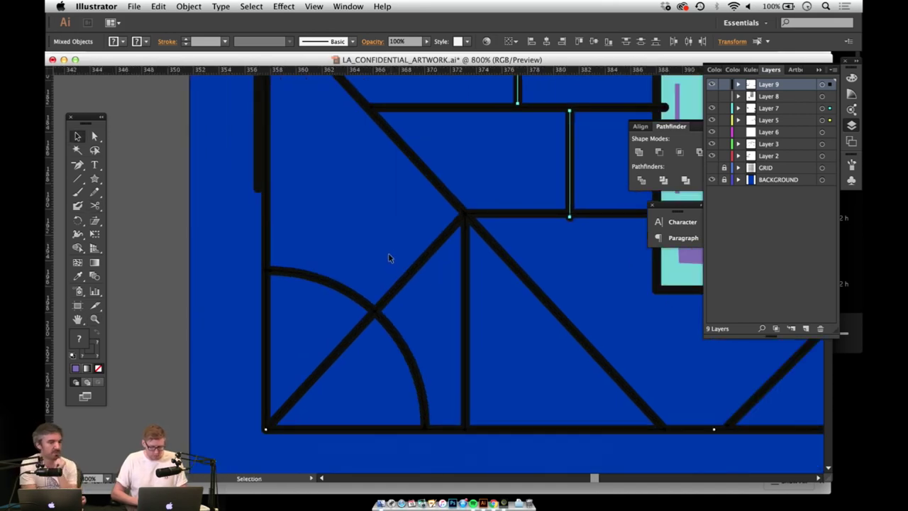
{"action": "key", "text": "Left"}
{"action": "key", "text": "Left"}
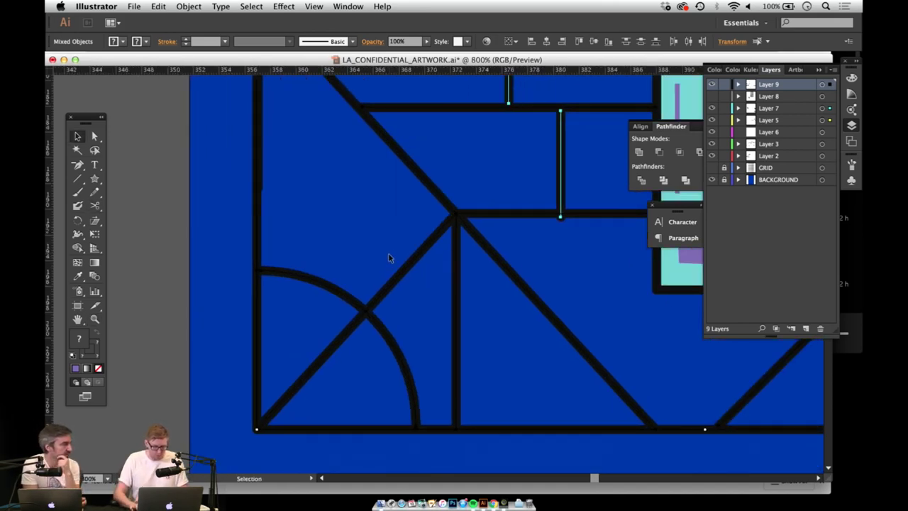
Step: Deselect the mirrored artwork and examine the symmetrical pattern band and both palms within the whole cover
{"action": "key", "text": "z"}
{"action": "left_click", "coordinate": [355, 220], "text": "alt"}
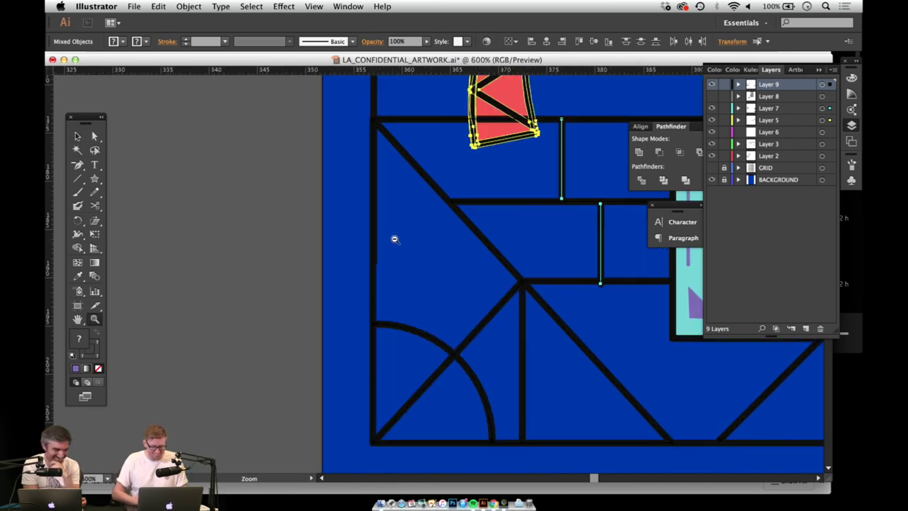
{"action": "left_click", "coordinate": [423, 257], "text": "alt"}
{"action": "left_click", "coordinate": [453, 260], "text": "alt"}
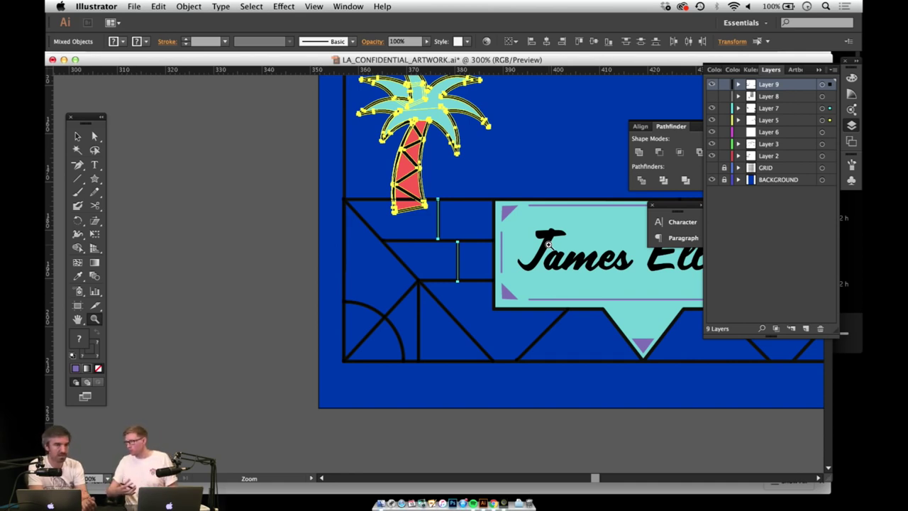
{"action": "left_click", "coordinate": [469, 206], "text": "alt"}
{"action": "left_click", "coordinate": [480, 213], "text": "alt"}
{"action": "scroll", "coordinate": [485, 227], "scroll_direction": "right", "scroll_amount": 3}
{"action": "key", "text": "v"}
{"action": "left_click", "coordinate": [249, 227]}
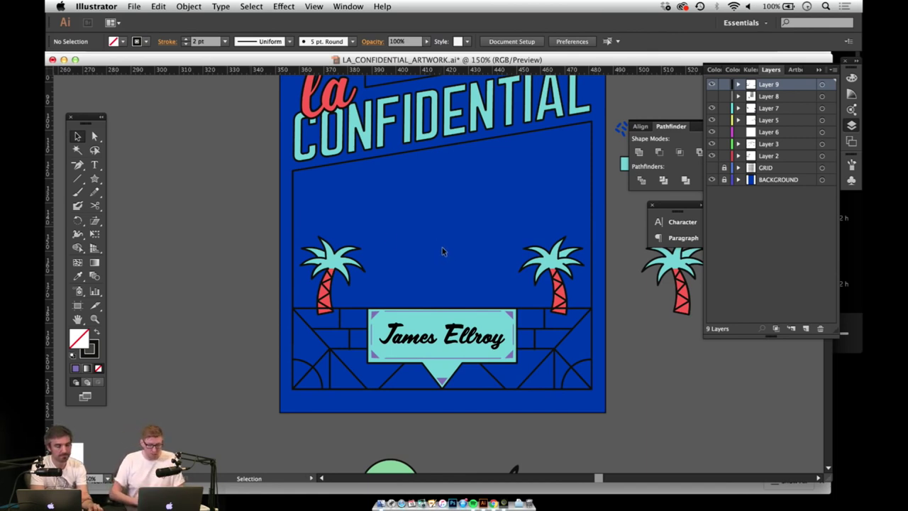
{"action": "left_click_drag", "start_coordinate": [478, 237], "coordinate": [374, 284]}
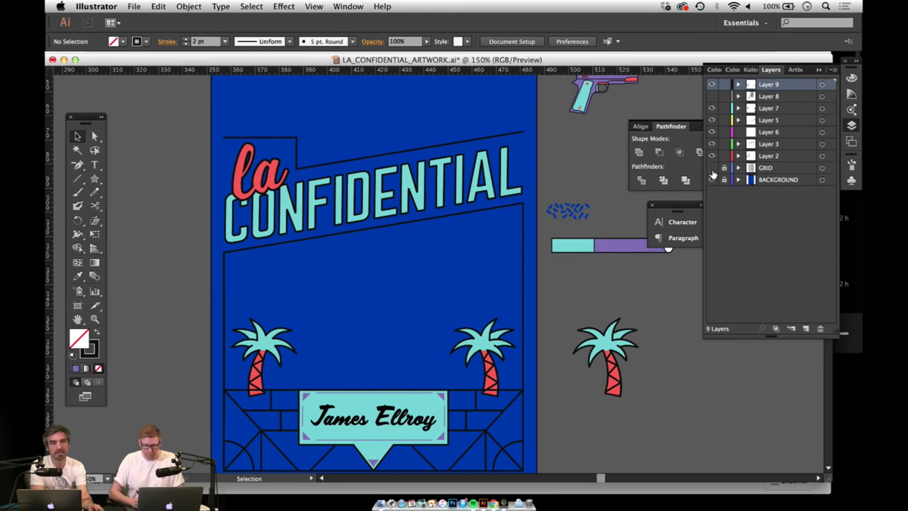
Step: Show the GRID layer and move the left palm tree off the artboard onto the pasteboard beside the cover
{"action": "left_click", "coordinate": [711, 168]}
{"action": "left_click_drag", "start_coordinate": [412, 341], "coordinate": [440, 280]}
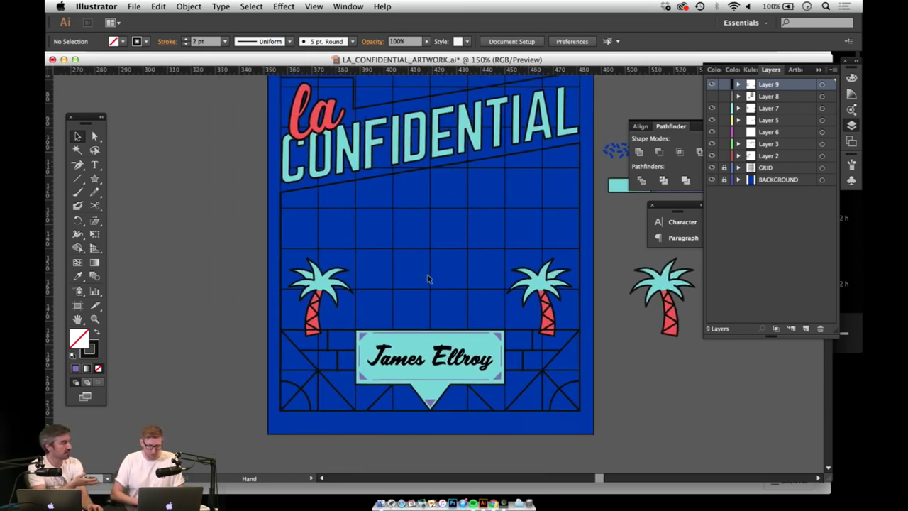
{"action": "left_click", "coordinate": [303, 307]}
{"action": "left_click_drag", "start_coordinate": [306, 288], "coordinate": [172, 289]}
{"action": "left_click", "coordinate": [381, 248]}
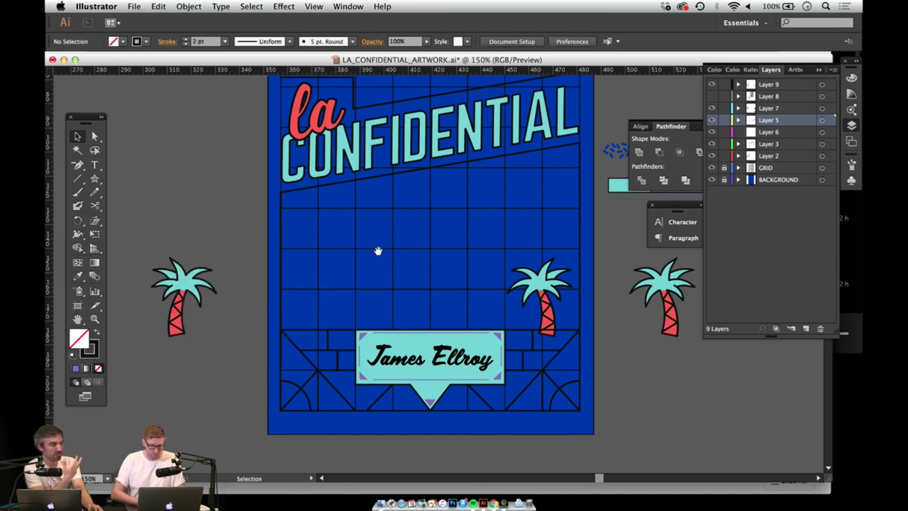
Step: Draw a 2 pt horizontal line between the cover's side frame lines, two grid rows above the lower pattern band
{"action": "left_click_drag", "start_coordinate": [381, 247], "coordinate": [368, 279]}
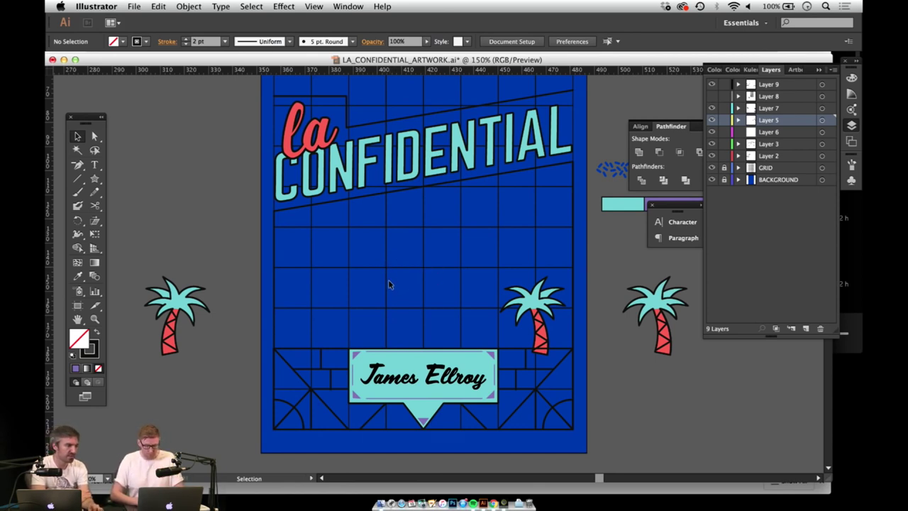
{"action": "key", "text": "backslash"}
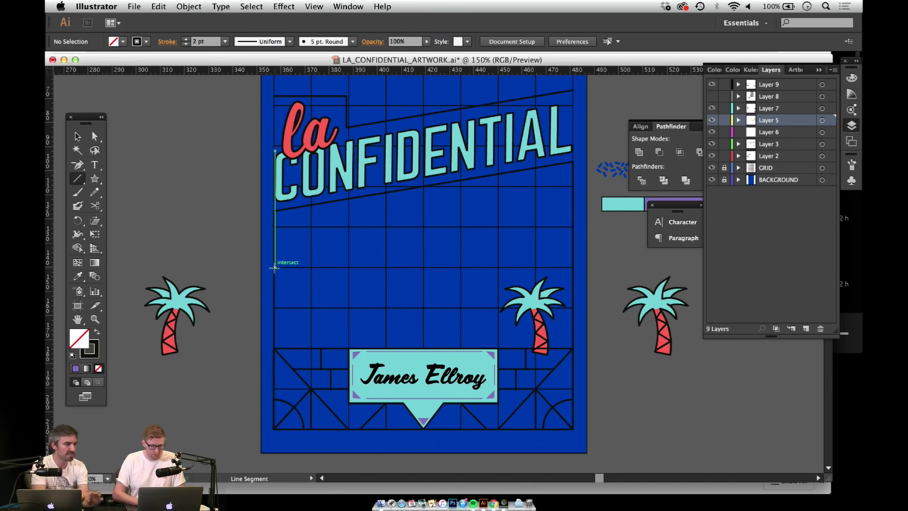
{"action": "left_click_drag", "start_coordinate": [273, 267], "coordinate": [574, 269]}
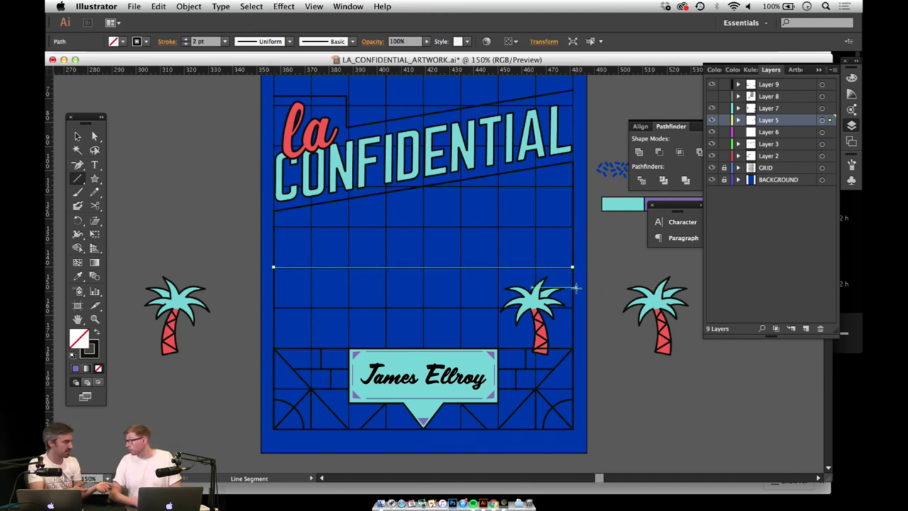
{"action": "key", "text": "v"}
{"action": "left_click", "coordinate": [437, 279]}
{"action": "left_click_drag", "start_coordinate": [403, 251], "coordinate": [412, 290]}
{"action": "left_click", "coordinate": [415, 298]}
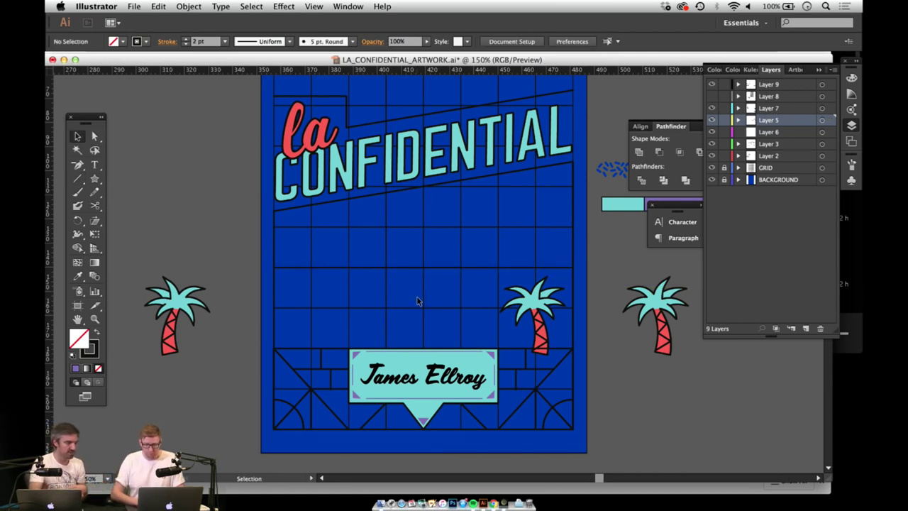
Step: Hide the GRID layer and examine how the new horizontal line divides the space between the title and the pattern band
{"action": "left_click", "coordinate": [712, 169]}
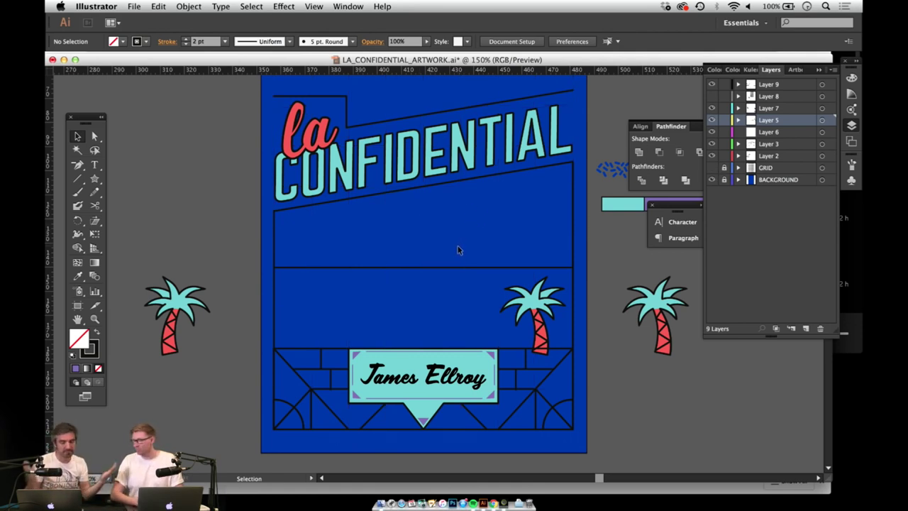
{"action": "key", "text": "z"}
{"action": "left_click", "coordinate": [430, 281]}
{"action": "left_click", "coordinate": [444, 258]}
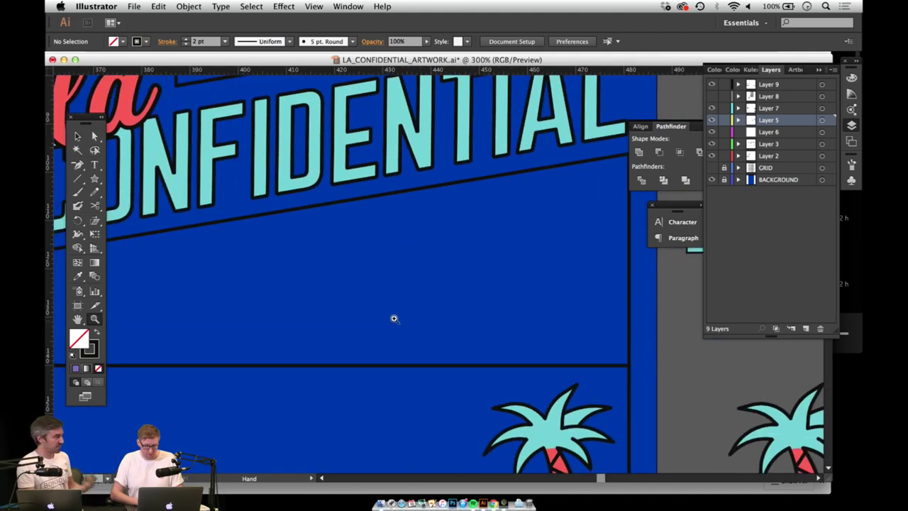
{"action": "left_click", "coordinate": [406, 309], "text": "alt"}
{"action": "left_click", "coordinate": [416, 308], "text": "alt"}
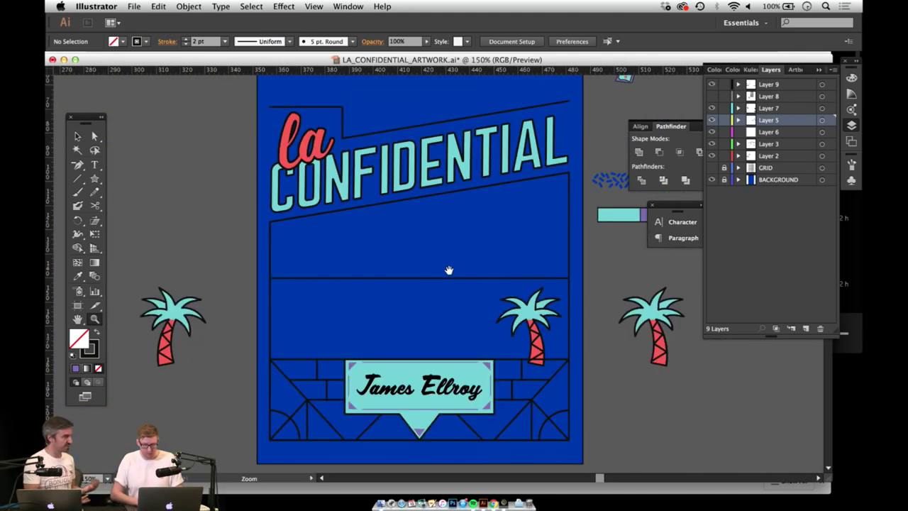
{"action": "left_click_drag", "start_coordinate": [446, 272], "coordinate": [425, 279]}
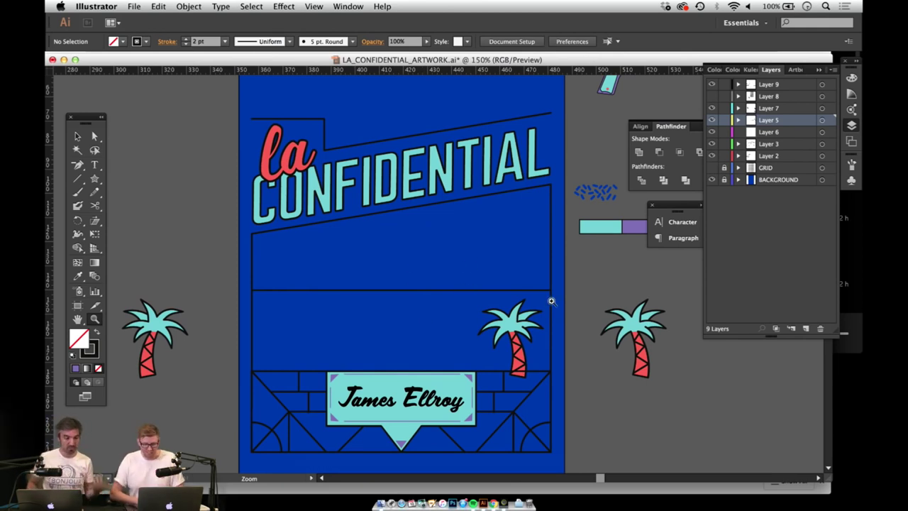
{"action": "key", "text": "space"}
{"action": "left_click_drag", "start_coordinate": [517, 306], "coordinate": [509, 308]}
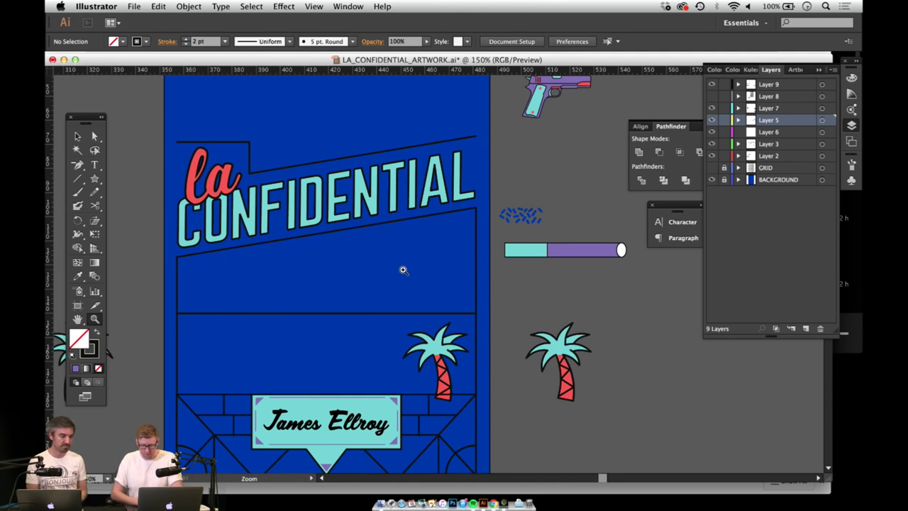
Step: Show the GRID layer and draw a vertical line from the title's lower slanted line to the horizontal line, two grid columns from the right frame
{"action": "left_click", "coordinate": [712, 168]}
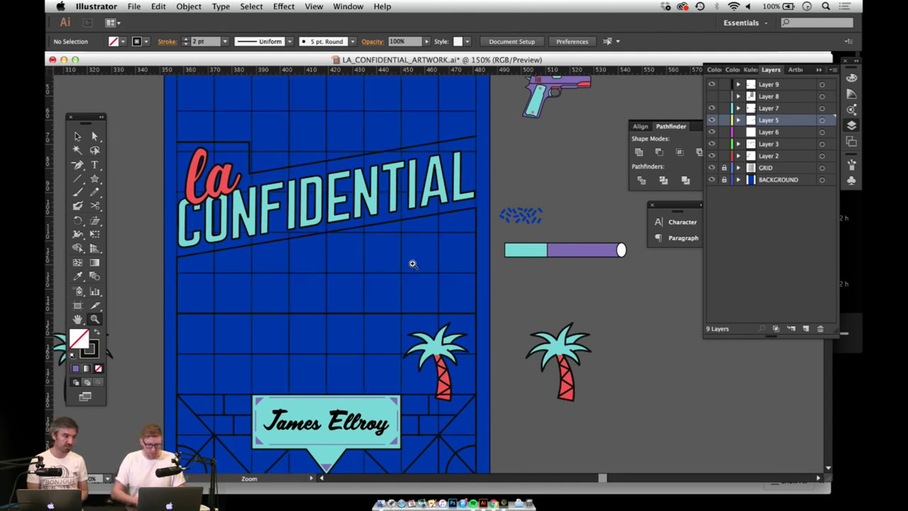
{"action": "left_click_drag", "start_coordinate": [385, 305], "coordinate": [426, 266]}
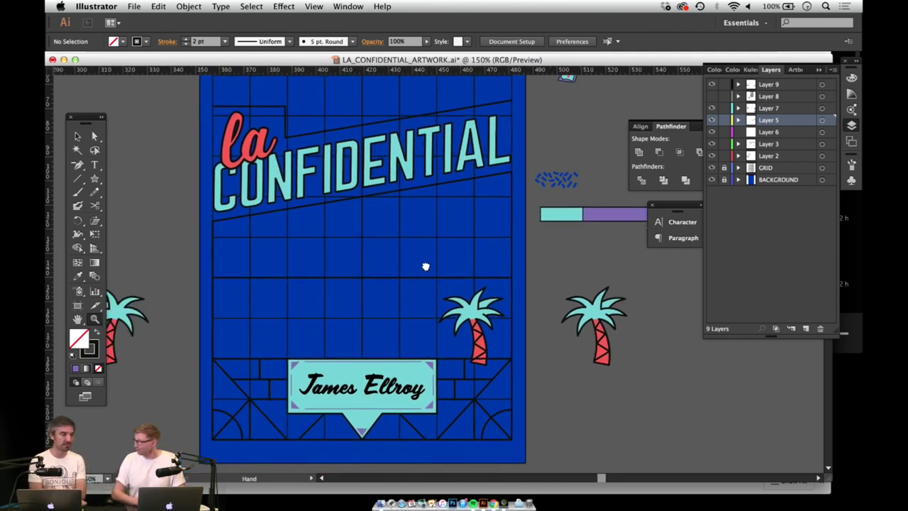
{"action": "key", "text": "backslash"}
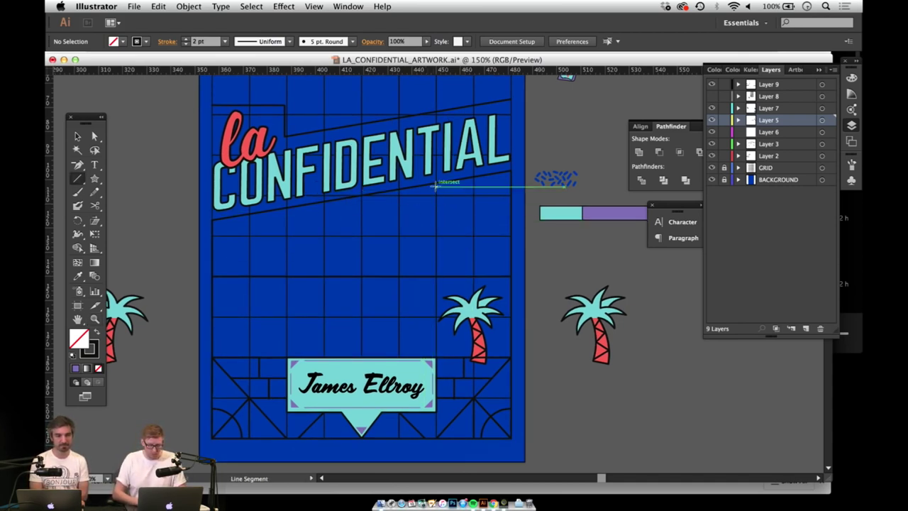
{"action": "left_click_drag", "start_coordinate": [437, 182], "coordinate": [443, 276]}
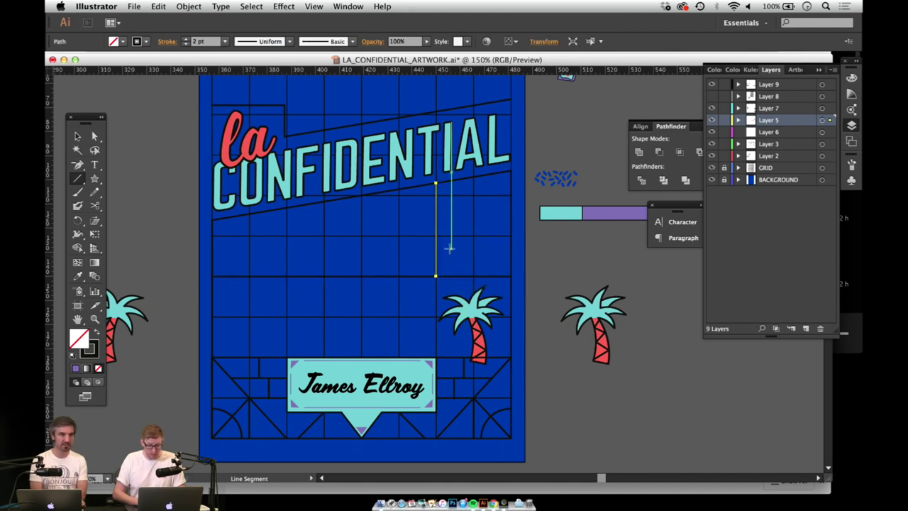
{"action": "key", "text": "v"}
{"action": "left_click", "coordinate": [453, 251]}
{"action": "left_click", "coordinate": [435, 262]}
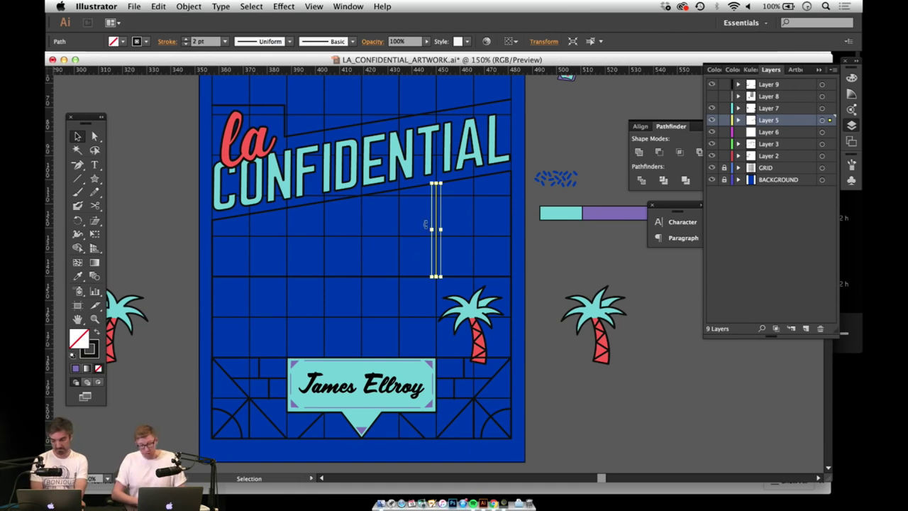
Step: Duplicate the vertical line two grid columns to the left, onto the cover's centre grid line, and check its alignment
{"action": "left_click_drag", "start_coordinate": [436, 211], "coordinate": [367, 231]}
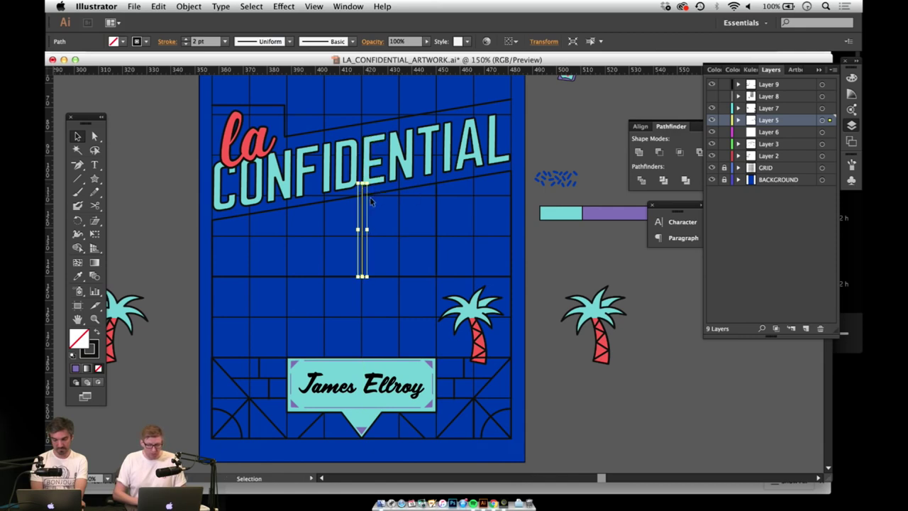
{"action": "key", "text": "z"}
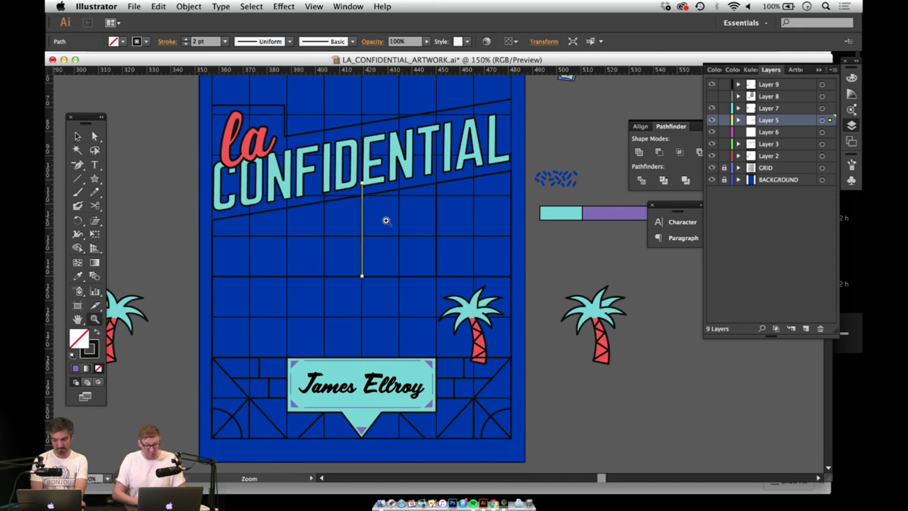
{"action": "left_click", "coordinate": [386, 222]}
{"action": "left_click", "coordinate": [417, 258]}
{"action": "left_click", "coordinate": [436, 291]}
{"action": "scroll", "coordinate": [368, 199], "scroll_direction": "down", "scroll_amount": 5}
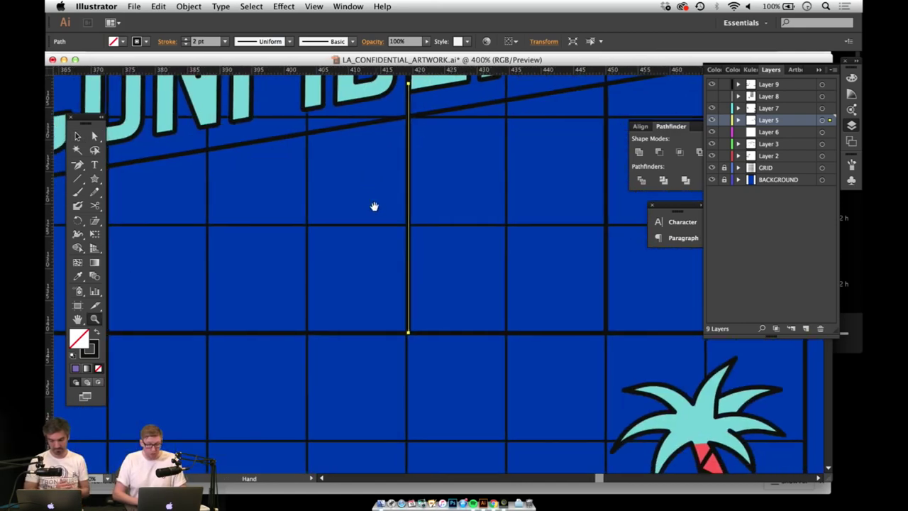
{"action": "key", "text": "v"}
{"action": "left_click", "coordinate": [405, 268]}
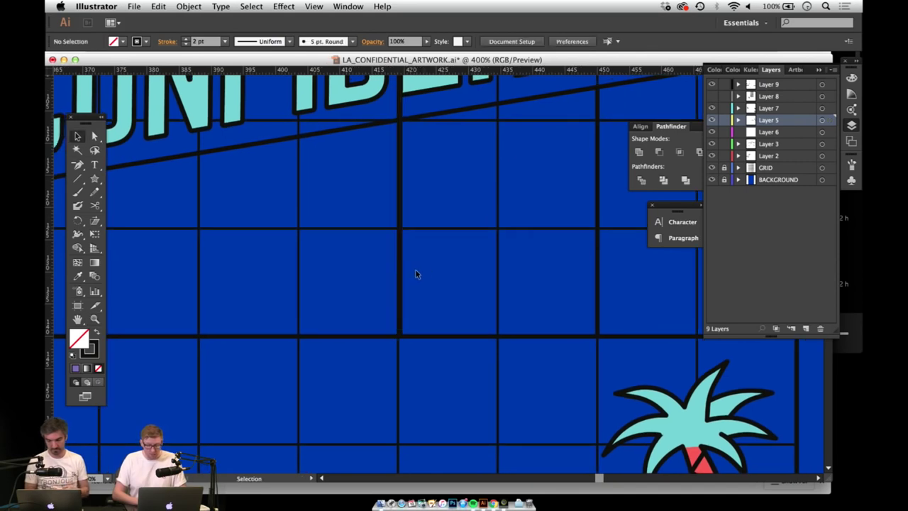
{"action": "left_click", "coordinate": [406, 277]}
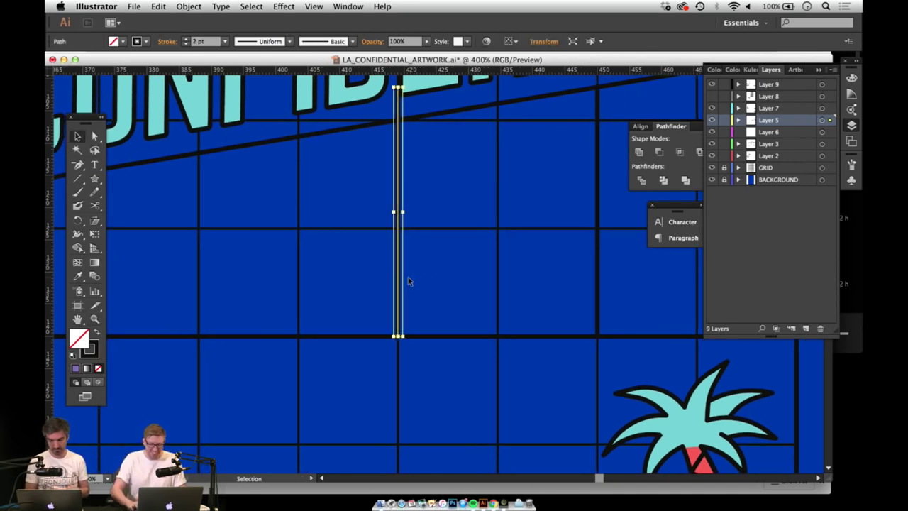
{"action": "left_click_drag", "start_coordinate": [399, 87], "coordinate": [398, 88]}
{"action": "left_click", "coordinate": [438, 179]}
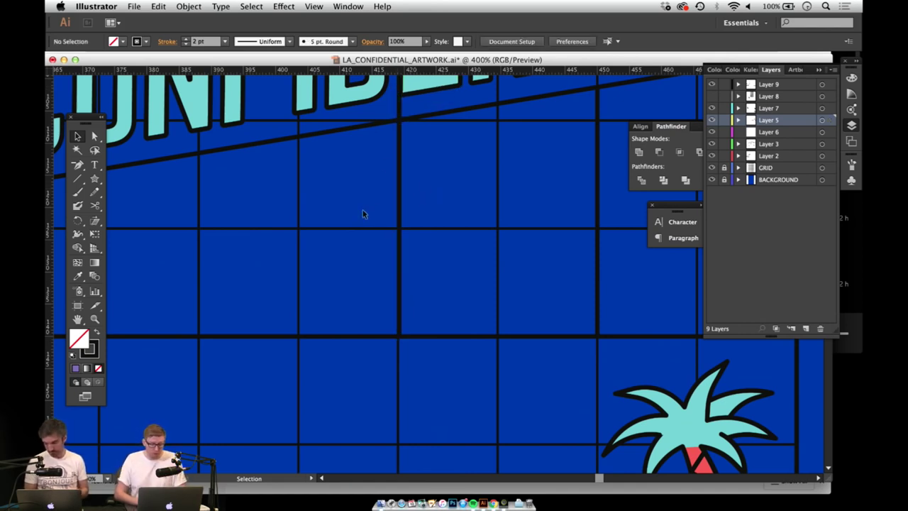
Step: Shorten the centre vertical line so its upper end stops on the title's lower slanted line
{"action": "left_click", "coordinate": [398, 202]}
{"action": "scroll", "coordinate": [442, 180], "scroll_direction": "up", "scroll_amount": 2}
{"action": "left_click_drag", "start_coordinate": [398, 118], "coordinate": [398, 154]}
{"action": "left_click", "coordinate": [429, 193]}
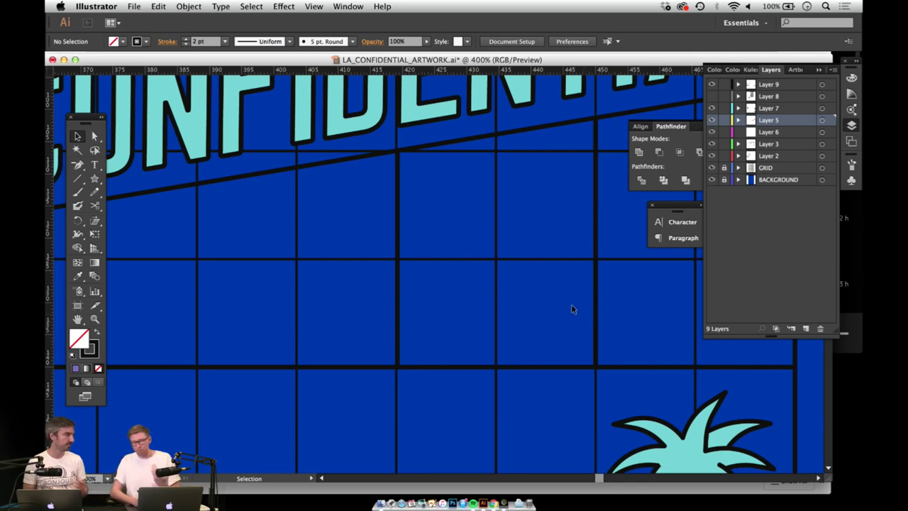
Step: Draw a diagonal line from the foot of the right vertical line to where the title's lower slanted line meets the right frame
{"action": "key", "text": "z"}
{"action": "left_click", "coordinate": [400, 272], "text": "alt"}
{"action": "left_click", "coordinate": [413, 287], "text": "alt"}
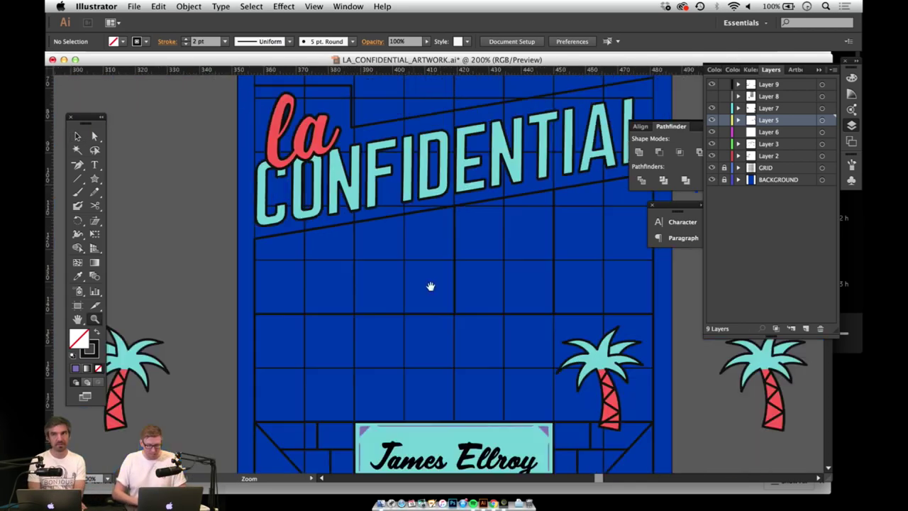
{"action": "scroll", "coordinate": [418, 288], "scroll_direction": "right", "scroll_amount": 2}
{"action": "key", "text": "v"}
{"action": "left_click_drag", "start_coordinate": [383, 330], "coordinate": [345, 314]}
{"action": "key", "text": "backslash"}
{"action": "left_click_drag", "start_coordinate": [475, 289], "coordinate": [572, 150]}
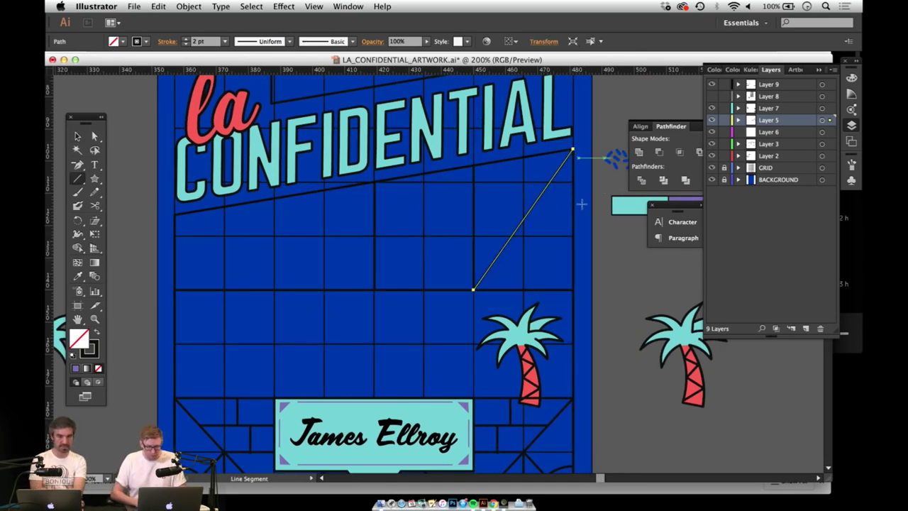
{"action": "key", "text": "v"}
{"action": "left_click", "coordinate": [599, 249]}
Step: Draw a 45-degree diagonal from the left end of the title's lower slanted line down to the horizontal line
{"action": "left_click_drag", "start_coordinate": [608, 243], "coordinate": [581, 245]}
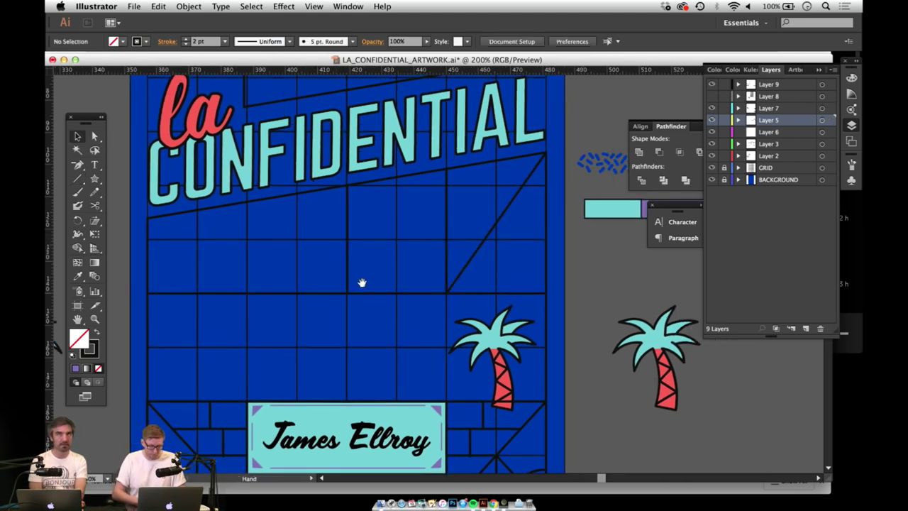
{"action": "left_click_drag", "start_coordinate": [350, 288], "coordinate": [502, 269]}
{"action": "left_click_drag", "start_coordinate": [419, 266], "coordinate": [416, 263]}
{"action": "key", "text": "backslash"}
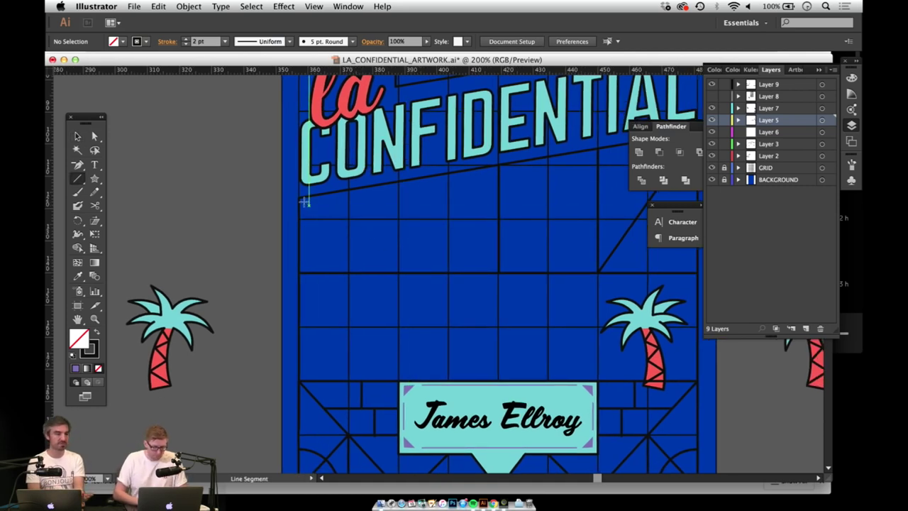
{"action": "left_click_drag", "start_coordinate": [299, 198], "coordinate": [373, 272]}
{"action": "key", "text": "v"}
{"action": "left_click", "coordinate": [387, 334]}
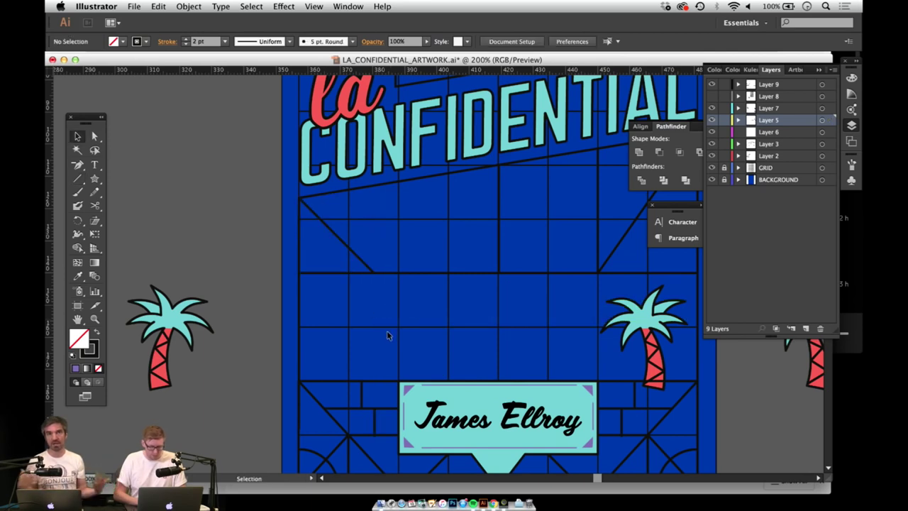
Step: Hide the GRID layer and nudge the upper purple line inside the James Ellroy bubble slightly down
{"action": "scroll", "coordinate": [387, 330], "scroll_direction": "right", "scroll_amount": 5}
{"action": "left_click", "coordinate": [712, 168]}
{"action": "left_click_drag", "start_coordinate": [362, 266], "coordinate": [382, 202]}
{"action": "key", "text": "z"}
{"action": "left_click", "coordinate": [415, 347]}
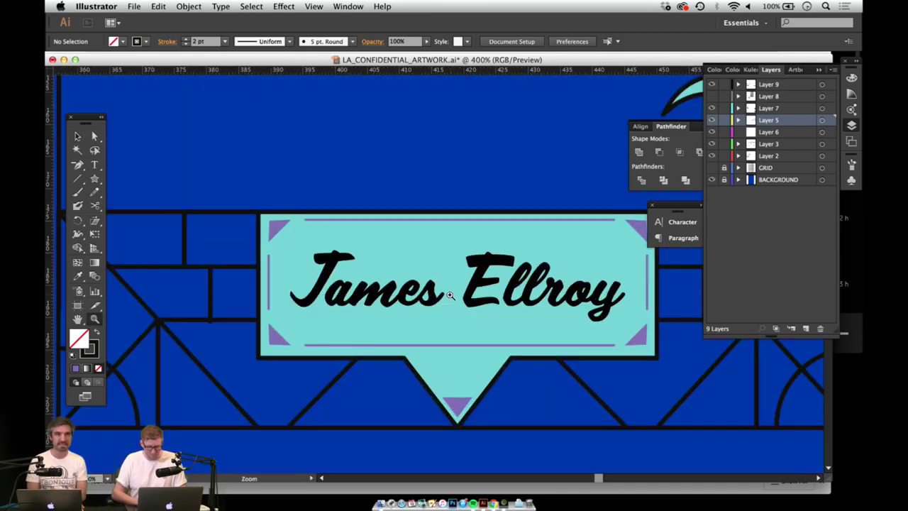
{"action": "left_click", "coordinate": [447, 293]}
{"action": "scroll", "coordinate": [394, 262], "scroll_direction": "right", "scroll_amount": 2}
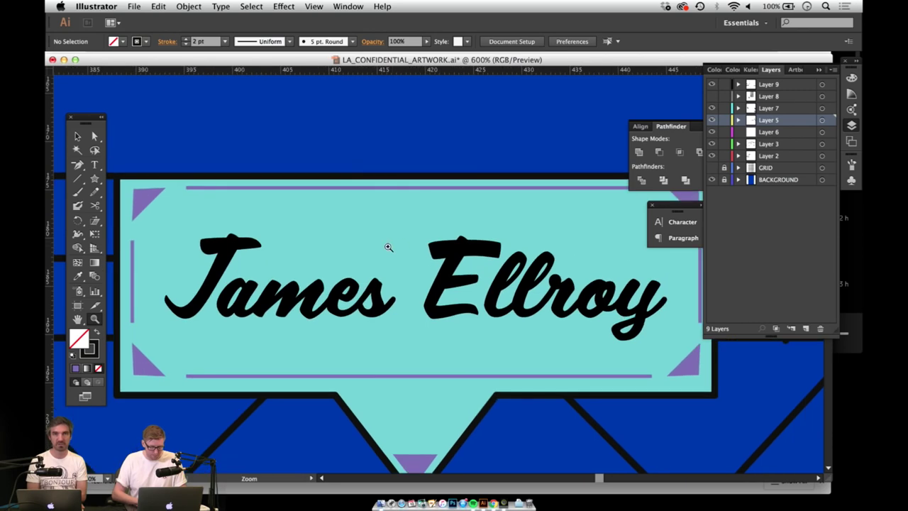
{"action": "key", "text": "v"}
{"action": "left_click", "coordinate": [379, 189]}
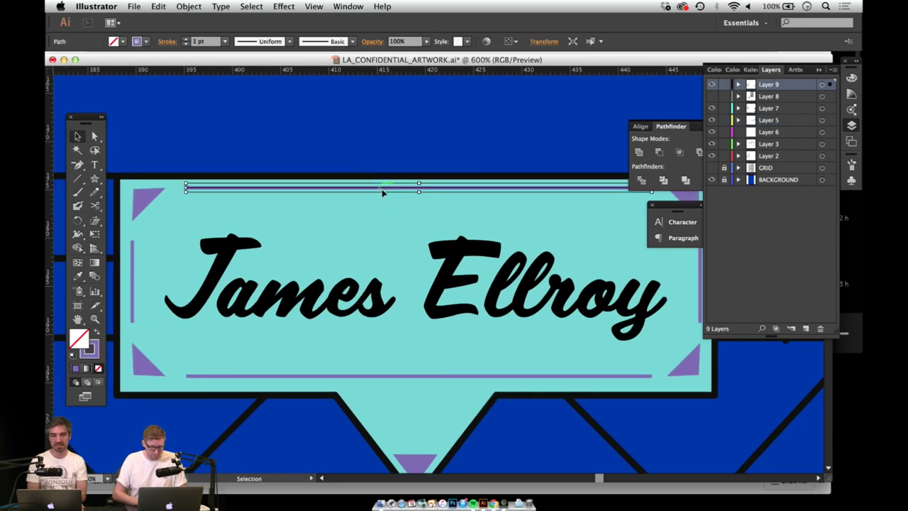
{"action": "left_click_drag", "start_coordinate": [383, 191], "coordinate": [384, 194]}
{"action": "left_click", "coordinate": [380, 154]}
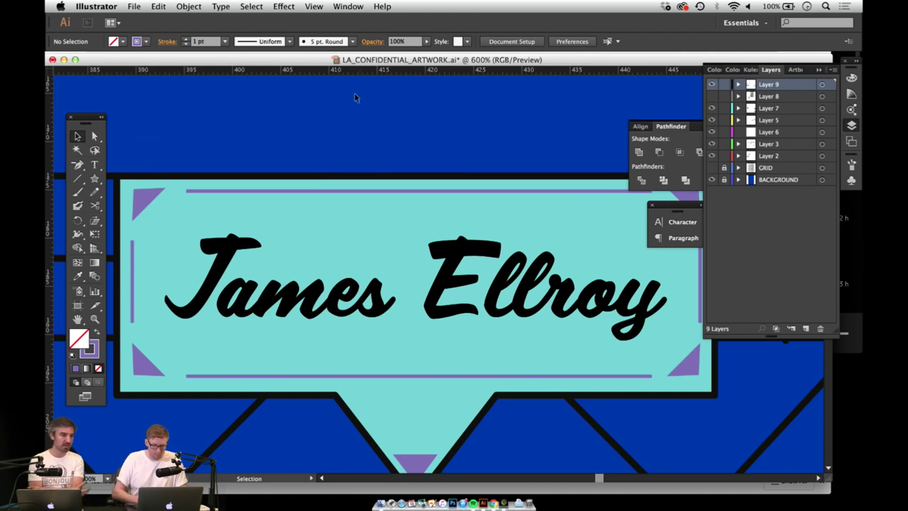
Step: Add a horizontal guide along the top of the purple triangle in the bubble's upper-left corner
{"action": "left_click_drag", "start_coordinate": [349, 71], "coordinate": [328, 191]}
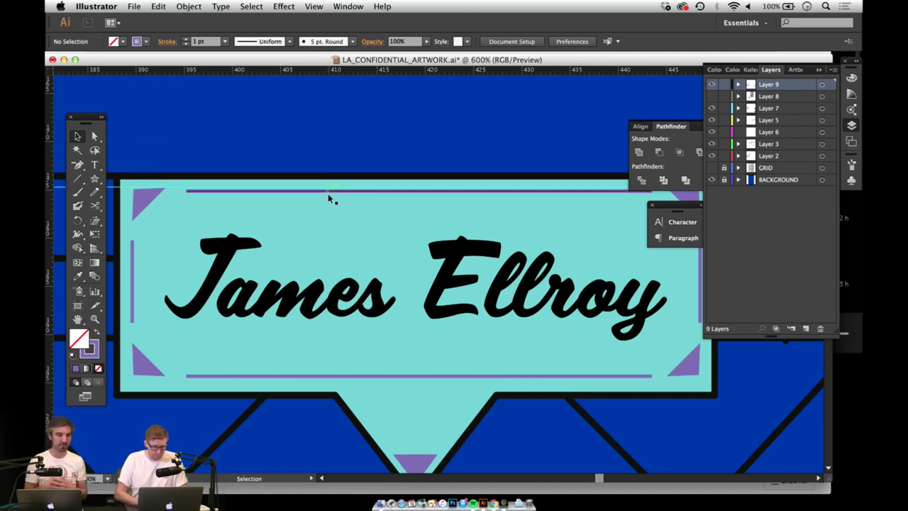
{"action": "key", "text": "z"}
{"action": "left_click", "coordinate": [175, 202]}
{"action": "left_click", "coordinate": [387, 273]}
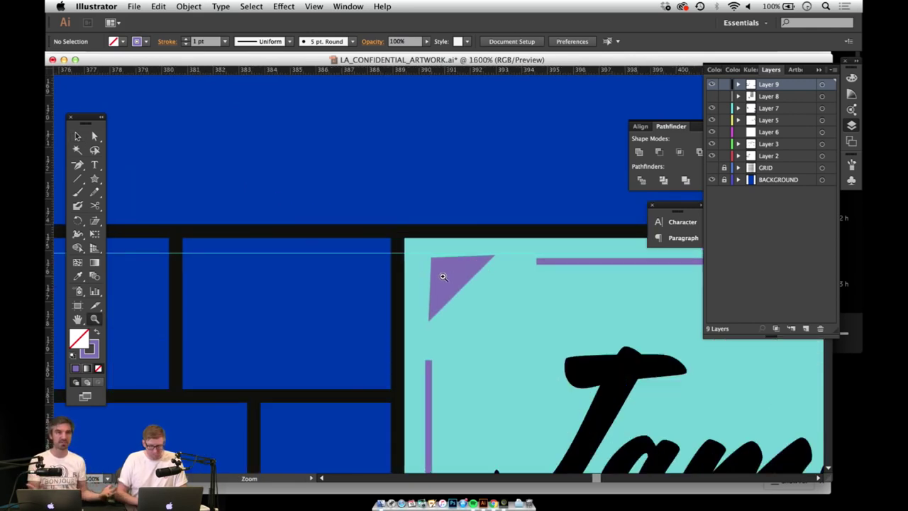
{"action": "left_click", "coordinate": [448, 278]}
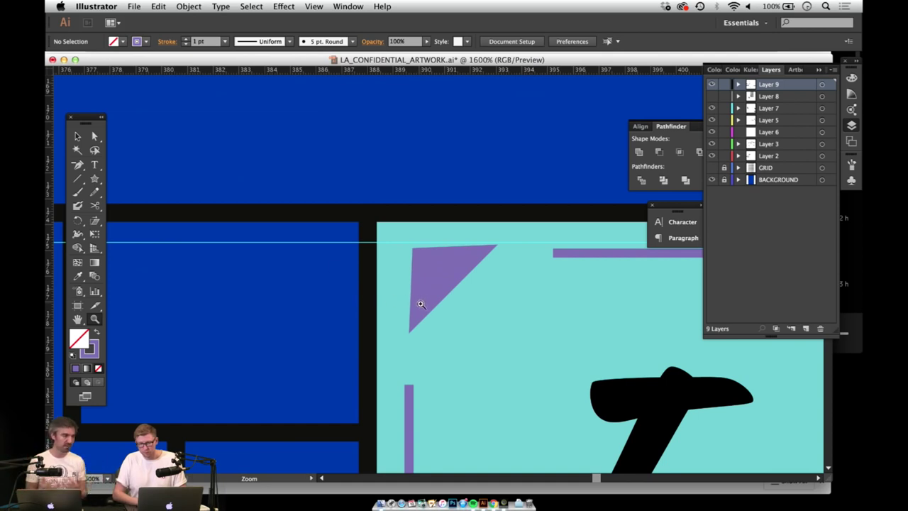
{"action": "left_click", "coordinate": [440, 327]}
{"action": "left_click_drag", "start_coordinate": [461, 320], "coordinate": [419, 292]}
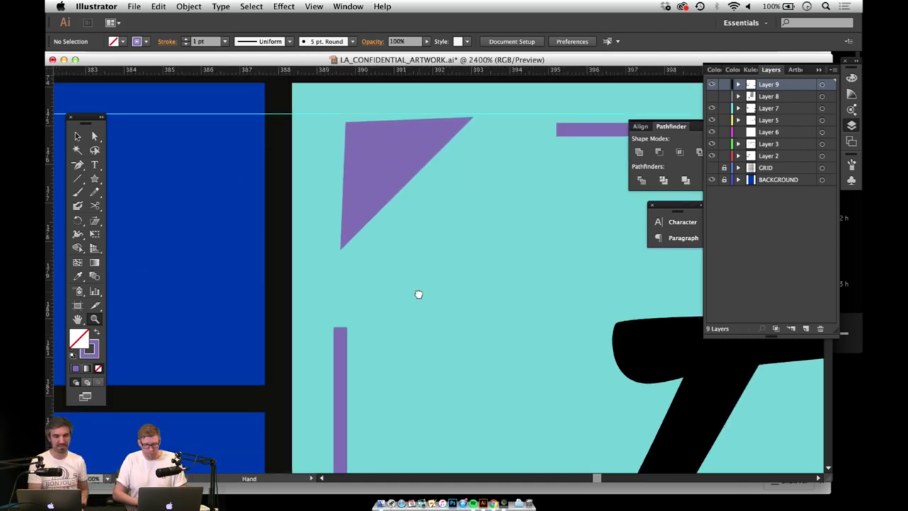
{"action": "key", "text": "a"}
{"action": "left_click", "coordinate": [386, 182]}
{"action": "left_click_drag", "start_coordinate": [346, 124], "coordinate": [346, 116]}
{"action": "key", "text": "super+z"}
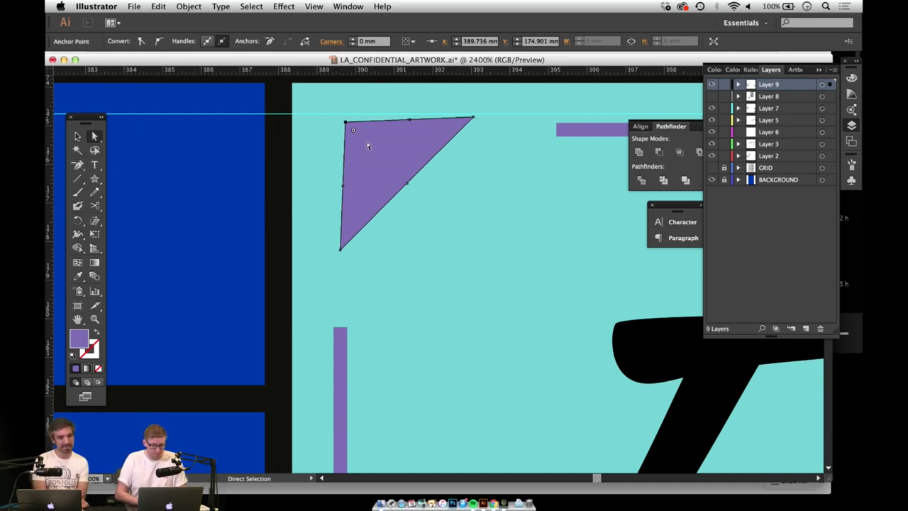
Step: Delete the middle anchor point on the purple triangle's upper edge and raise the corner anchor to make that edge horizontal
{"action": "key", "text": "minus"}
{"action": "left_click", "coordinate": [409, 124]}
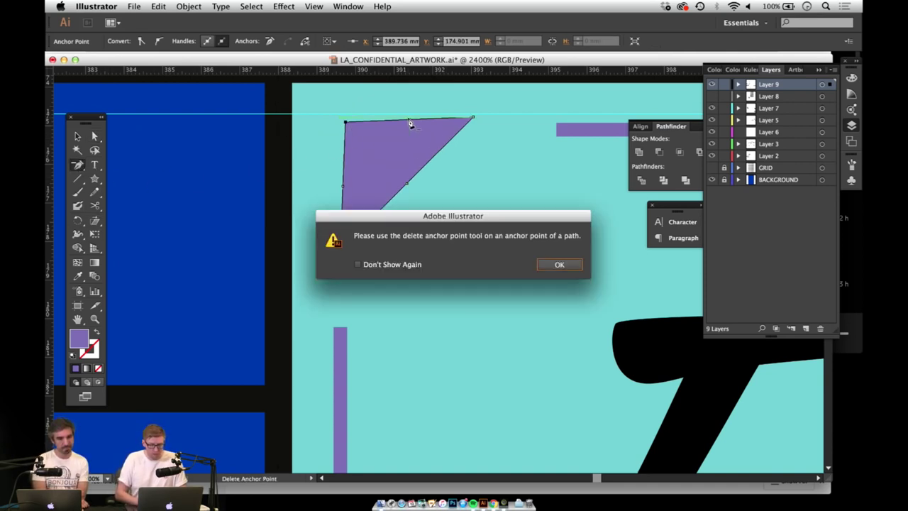
{"action": "left_click", "coordinate": [406, 265]}
{"action": "key", "text": "Return"}
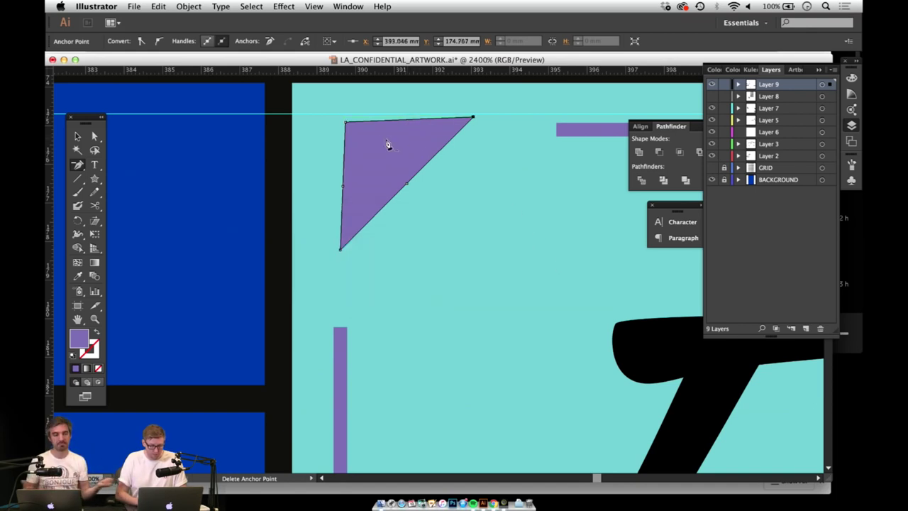
{"action": "key", "text": "a"}
{"action": "left_click_drag", "start_coordinate": [346, 124], "coordinate": [346, 116]}
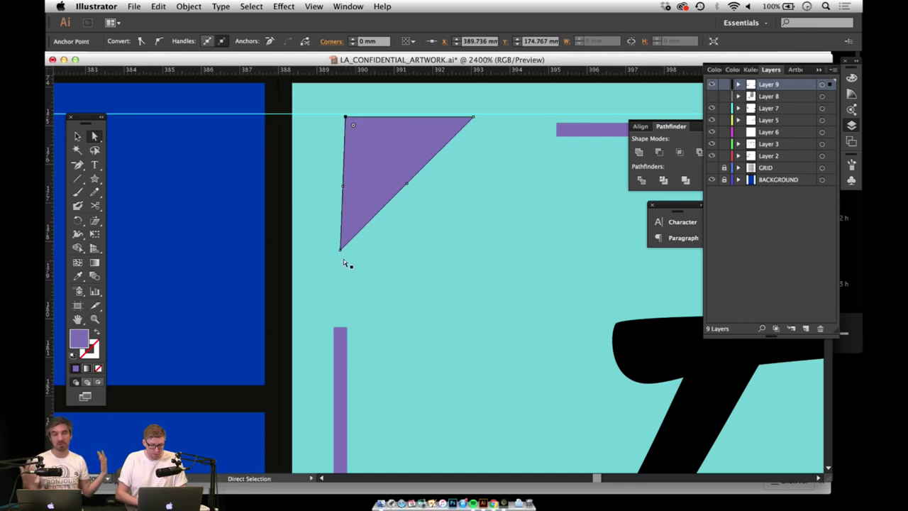
Step: Delete the middle anchor point on the triangle's left edge and shift the lower tip right to straighten that edge
{"action": "left_click", "coordinate": [344, 187]}
{"action": "left_click", "coordinate": [78, 166]}
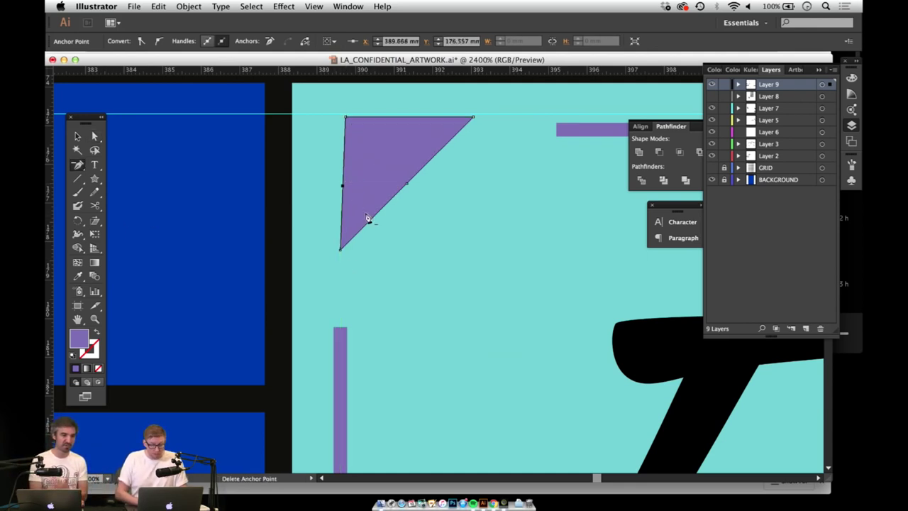
{"action": "left_click", "coordinate": [343, 186]}
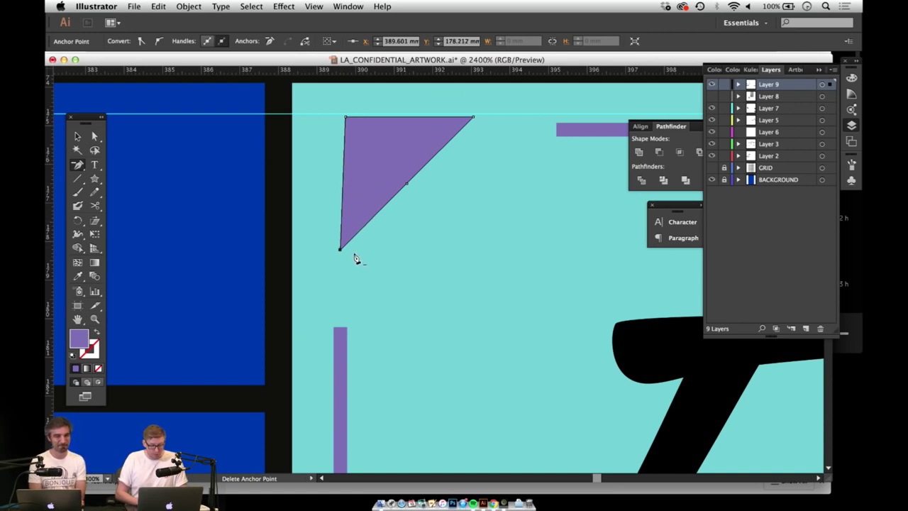
{"action": "key", "text": "a"}
{"action": "left_click_drag", "start_coordinate": [340, 249], "coordinate": [345, 257]}
{"action": "left_click", "coordinate": [401, 246]}
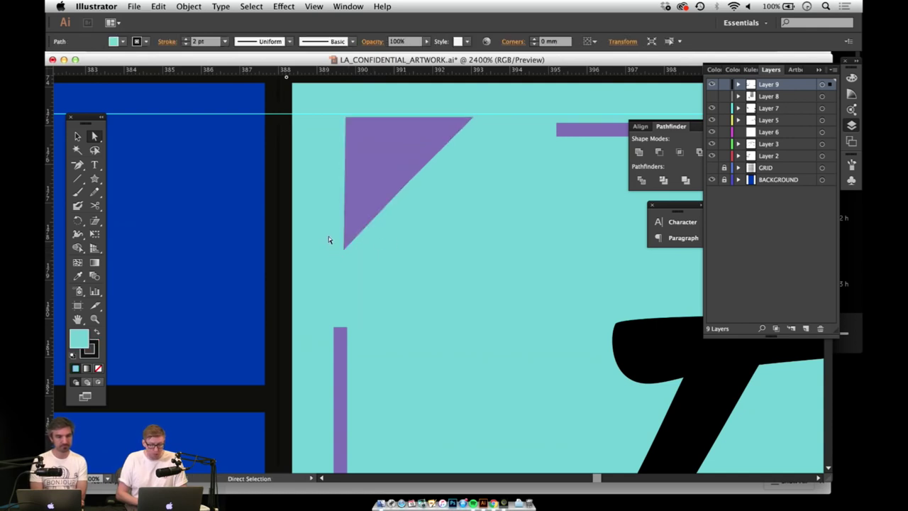
Step: Fine-tune the triangle's lower tip slightly right so it sits directly below the corner anchor
{"action": "left_click", "coordinate": [350, 222]}
{"action": "left_click_drag", "start_coordinate": [343, 249], "coordinate": [349, 254]}
{"action": "key", "text": "super+z"}
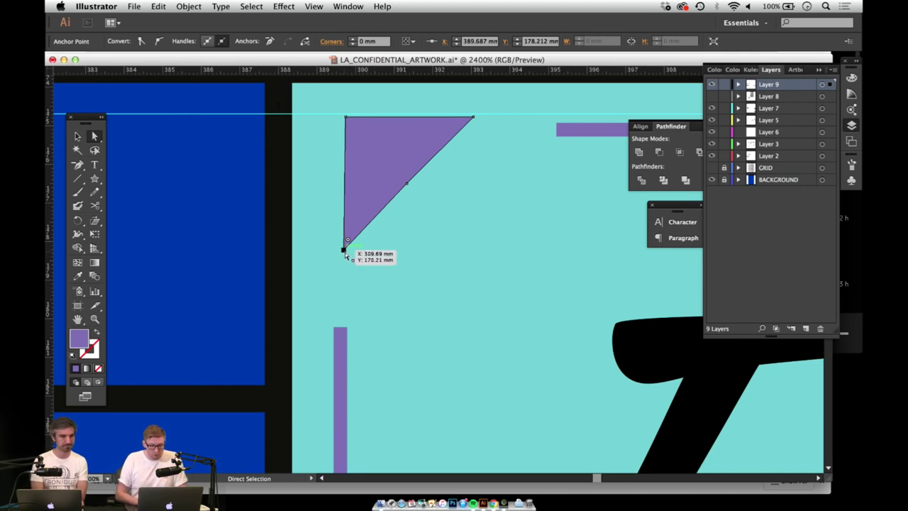
{"action": "left_click_drag", "start_coordinate": [345, 252], "coordinate": [346, 249]}
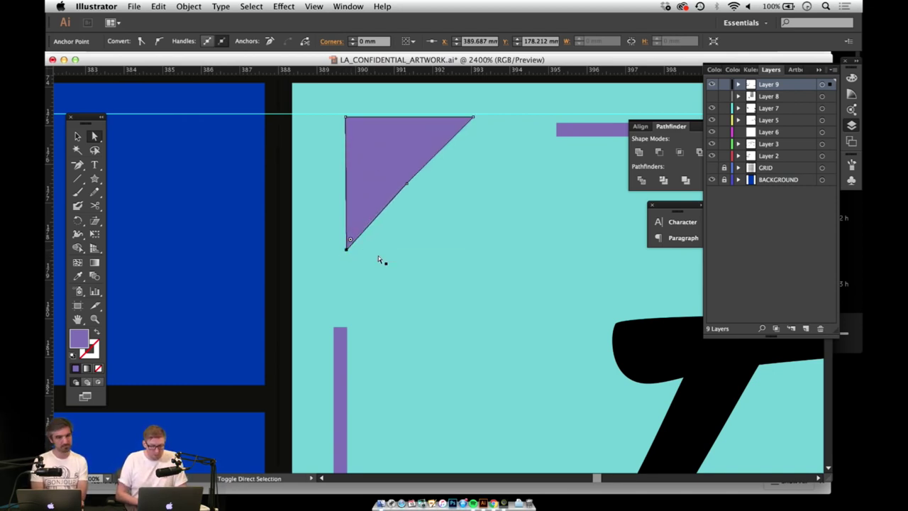
Step: Delete the middle anchor point on the triangle's diagonal edge
{"action": "left_click", "coordinate": [407, 184]}
{"action": "key", "text": "minus"}
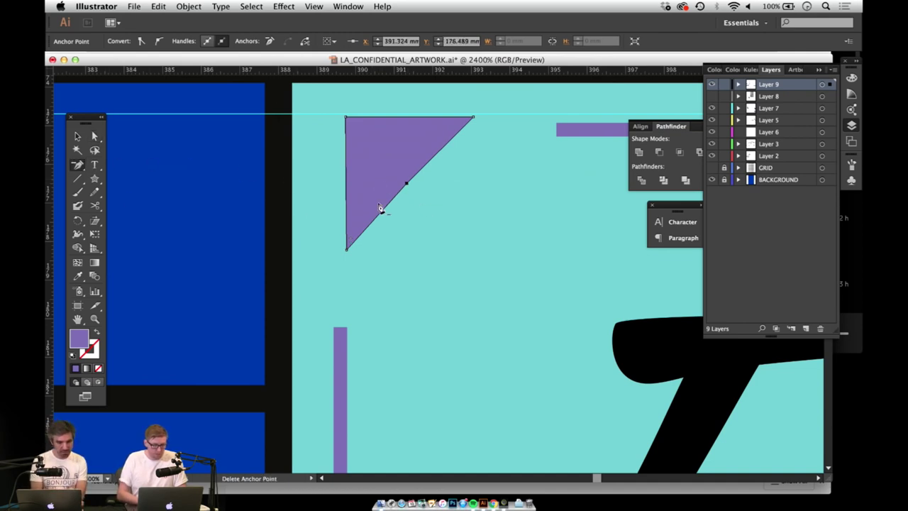
{"action": "left_click", "coordinate": [407, 184]}
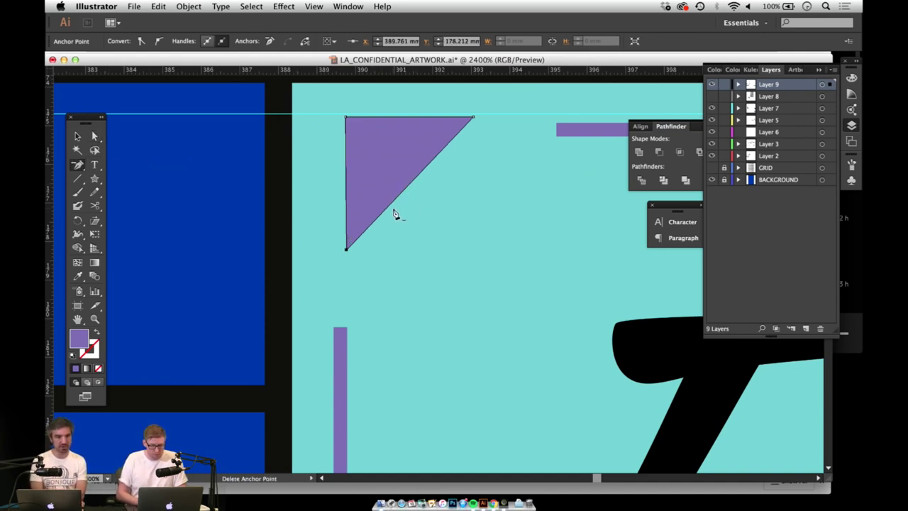
{"action": "key", "text": "a"}
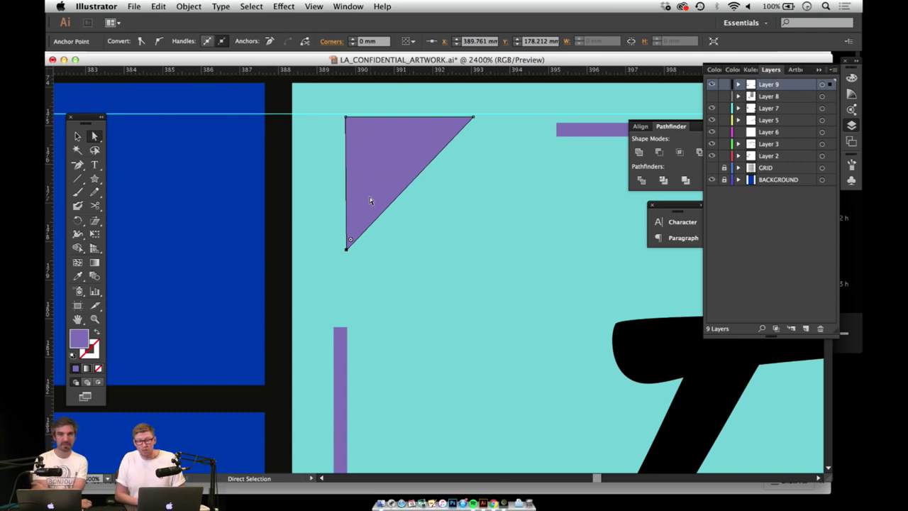
Step: Move the triangle left so its vertical edge lines up with the outer edge of the purple side line below
{"action": "key", "text": "v"}
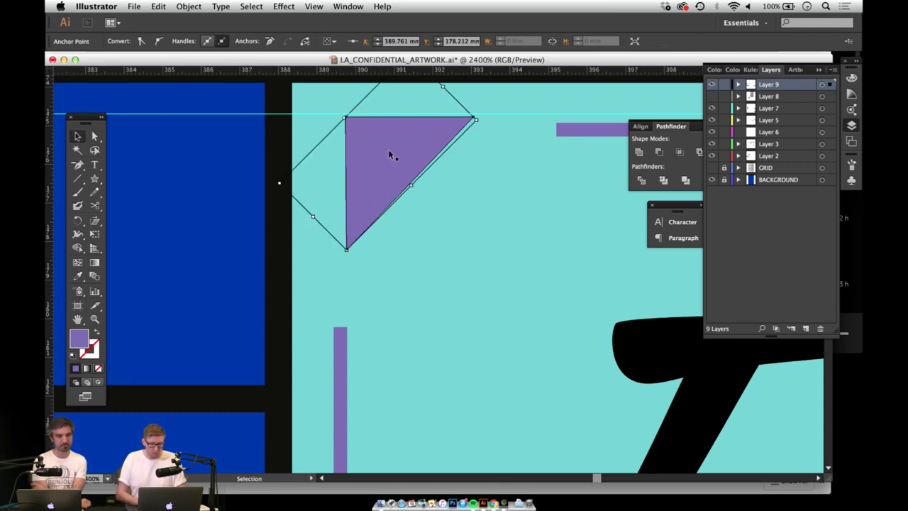
{"action": "left_click_drag", "start_coordinate": [383, 158], "coordinate": [369, 168]}
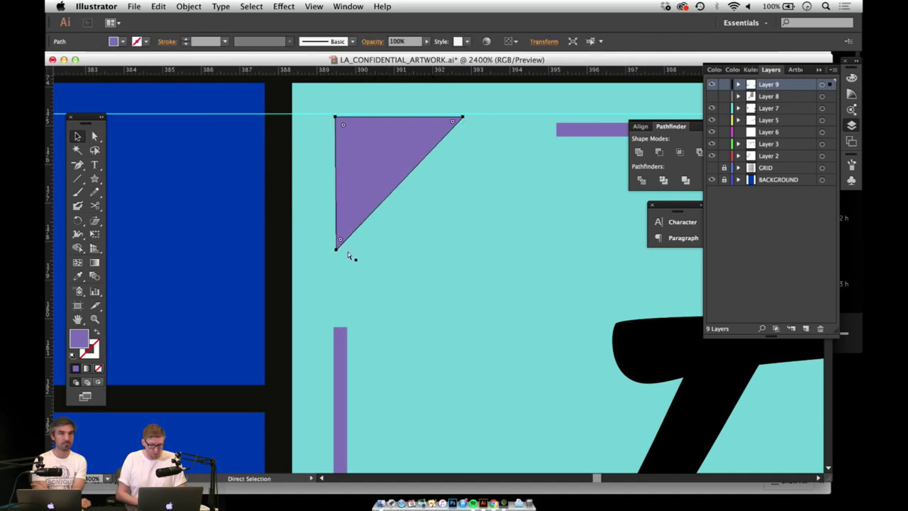
{"action": "key", "text": "a"}
{"action": "left_click_drag", "start_coordinate": [337, 252], "coordinate": [342, 253]}
{"action": "key", "text": "v"}
{"action": "left_click_drag", "start_coordinate": [374, 175], "coordinate": [377, 169]}
{"action": "key", "text": "z"}
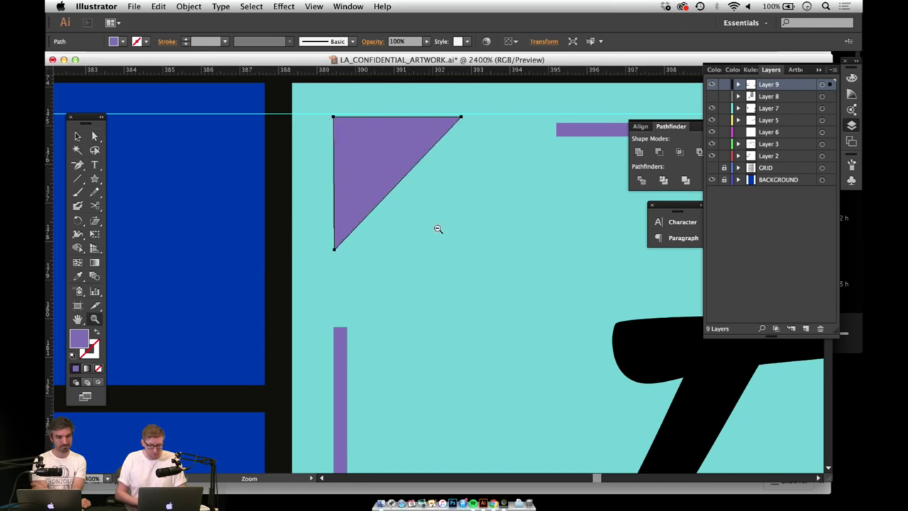
Step: Delete the purple triangles in the upper-right and lower-right corners of the author bubble
{"action": "left_click", "coordinate": [445, 267], "text": "alt"}
{"action": "left_click", "coordinate": [455, 295], "text": "alt"}
{"action": "left_click", "coordinate": [454, 301], "text": "alt"}
{"action": "key", "text": "space"}
{"action": "left_click_drag", "start_coordinate": [456, 303], "coordinate": [381, 273]}
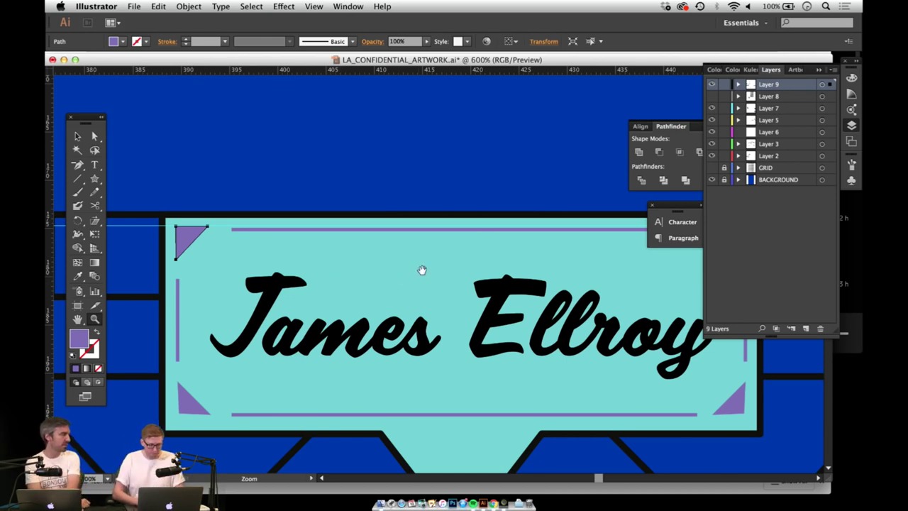
{"action": "scroll", "coordinate": [422, 271], "scroll_direction": "right", "scroll_amount": 5}
{"action": "scroll", "coordinate": [382, 276], "scroll_direction": "up", "scroll_amount": 1}
{"action": "scroll", "coordinate": [412, 290], "scroll_direction": "right", "scroll_amount": 4}
{"action": "key", "text": "v"}
{"action": "left_click", "coordinate": [588, 248]}
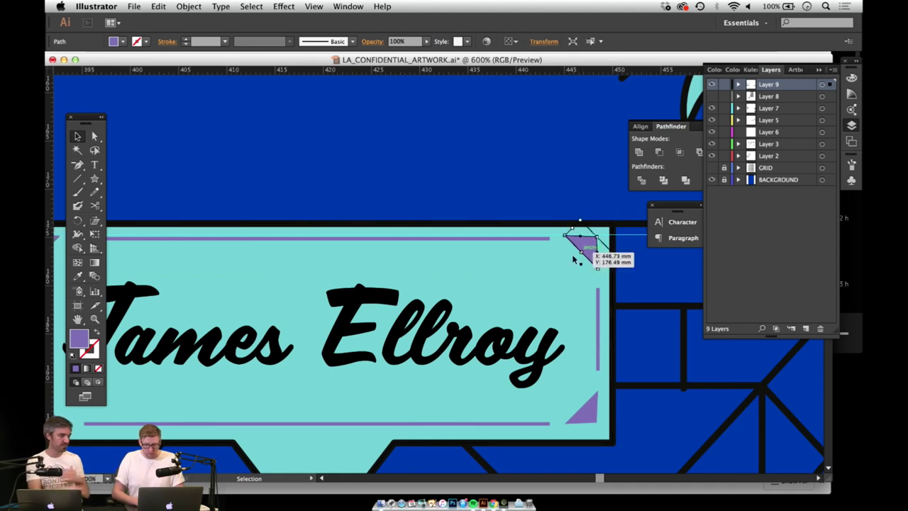
{"action": "key", "text": "Delete"}
{"action": "left_click", "coordinate": [584, 417]}
{"action": "key", "text": "Delete"}
Step: Delete the purple triangle in the author bubble's lower-left corner
{"action": "left_click_drag", "start_coordinate": [206, 352], "coordinate": [430, 345]}
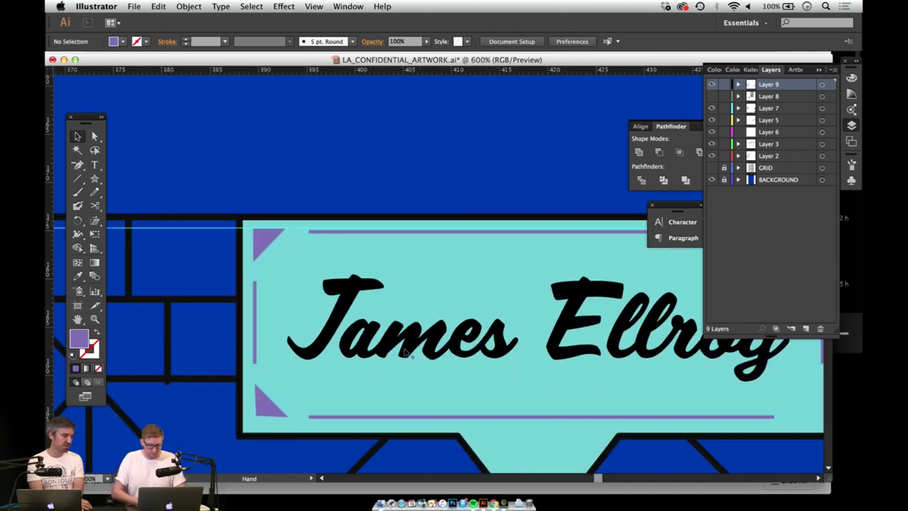
{"action": "left_click", "coordinate": [268, 412]}
{"action": "key", "text": "Delete"}
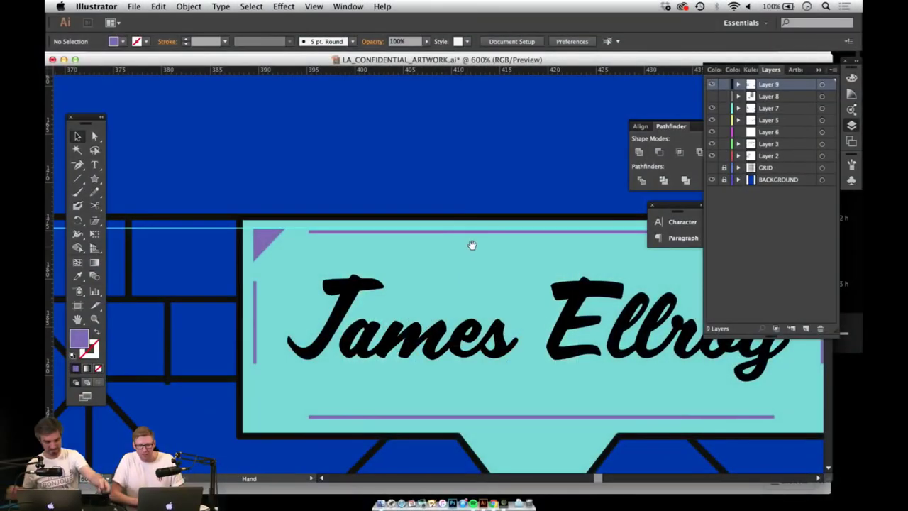
Step: Duplicate the upper-left corner triangle horizontally, placing the copy on the purple top line above the author's surname
{"action": "left_click_drag", "start_coordinate": [472, 244], "coordinate": [356, 220]}
{"action": "left_click_drag", "start_coordinate": [447, 246], "coordinate": [393, 277]}
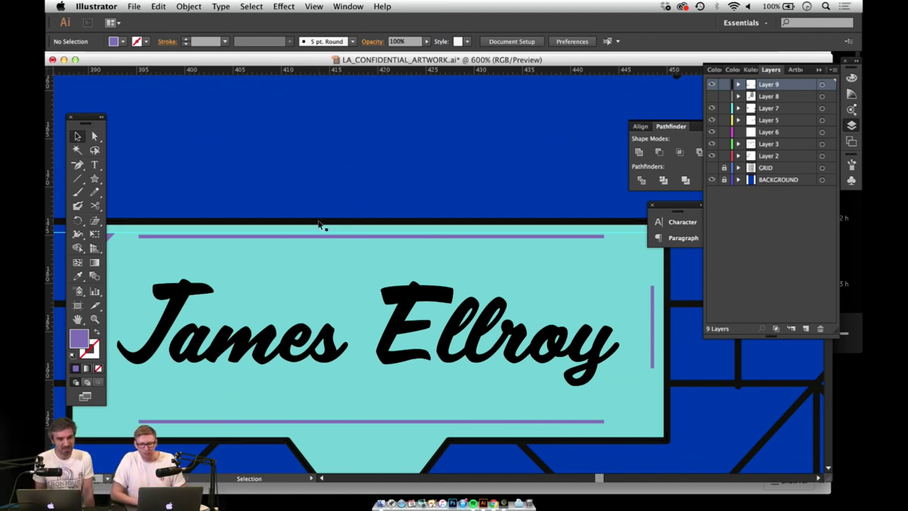
{"action": "left_click_drag", "start_coordinate": [261, 279], "coordinate": [293, 281]}
{"action": "left_click", "coordinate": [132, 248]}
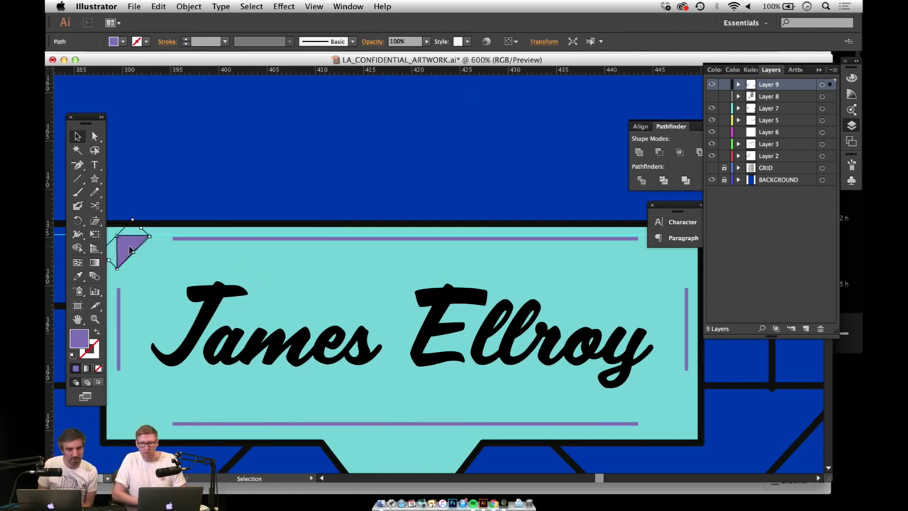
{"action": "left_click_drag", "start_coordinate": [128, 247], "coordinate": [454, 248]}
{"action": "left_click", "coordinate": [189, 6]}
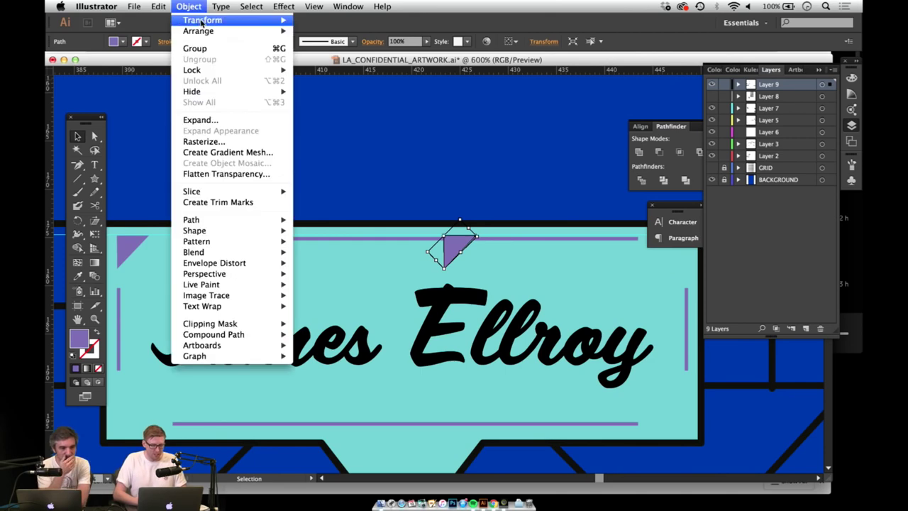
{"action": "mouse_move", "coordinate": [203, 20]}
{"action": "left_click", "coordinate": [344, 71]}
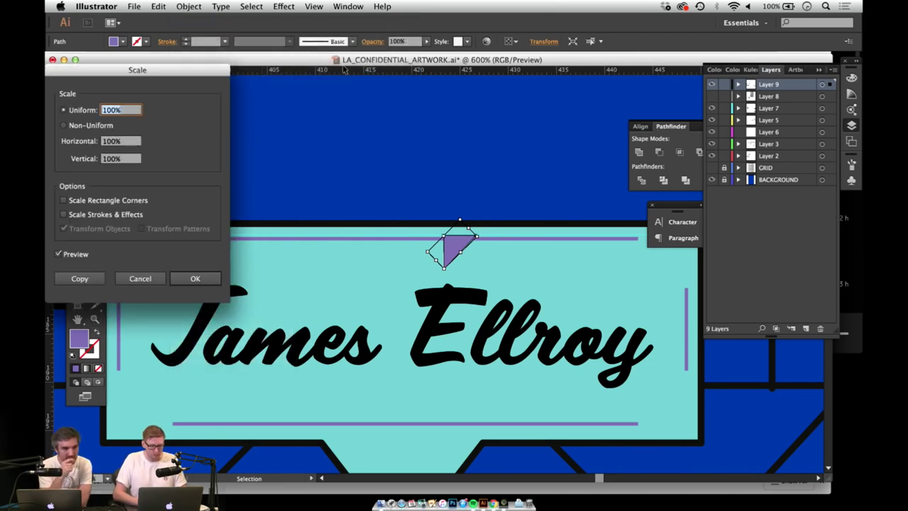
{"action": "left_click", "coordinate": [129, 283]}
Step: Reflect the duplicated triangle across the vertical axis and move it into the bubble's upper-right corner, above the purple side line
{"action": "left_click", "coordinate": [182, 6]}
{"action": "mouse_move", "coordinate": [202, 20]}
{"action": "left_click", "coordinate": [330, 64]}
{"action": "left_click", "coordinate": [195, 242]}
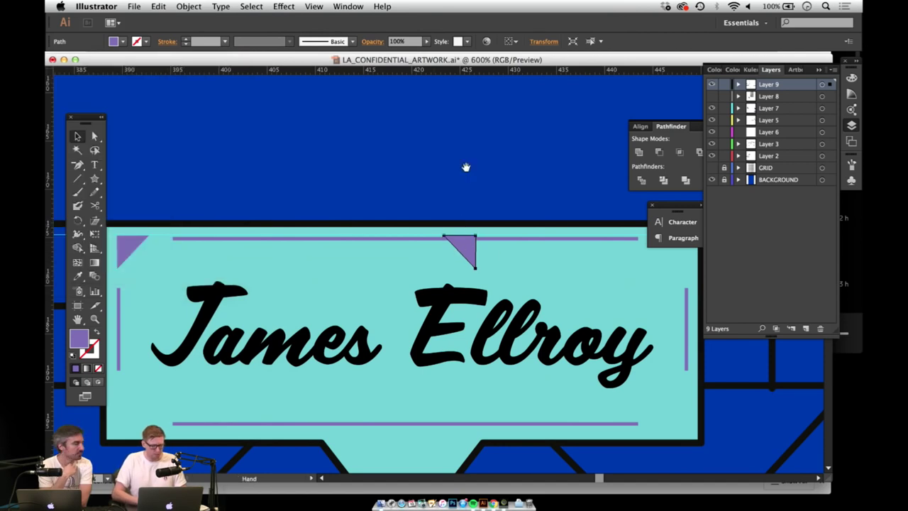
{"action": "scroll", "coordinate": [454, 170], "scroll_direction": "right", "scroll_amount": 5}
{"action": "left_click_drag", "start_coordinate": [264, 246], "coordinate": [474, 254]}
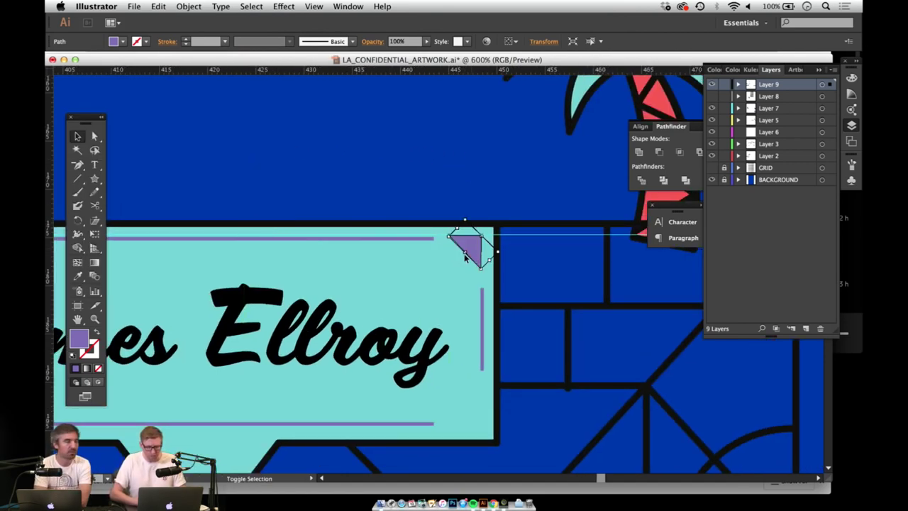
Step: Duplicate both upper corner triangles straight down into the bubble's lower corners
{"action": "left_click_drag", "start_coordinate": [341, 180], "coordinate": [504, 185]}
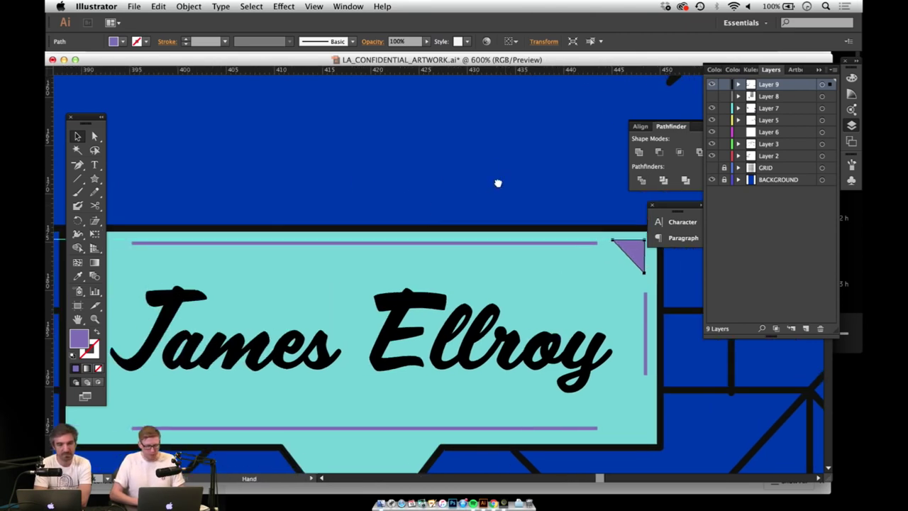
{"action": "key", "text": "z"}
{"action": "left_click", "coordinate": [390, 261], "text": "alt"}
{"action": "key", "text": "v"}
{"action": "left_click", "coordinate": [250, 259], "text": "shift"}
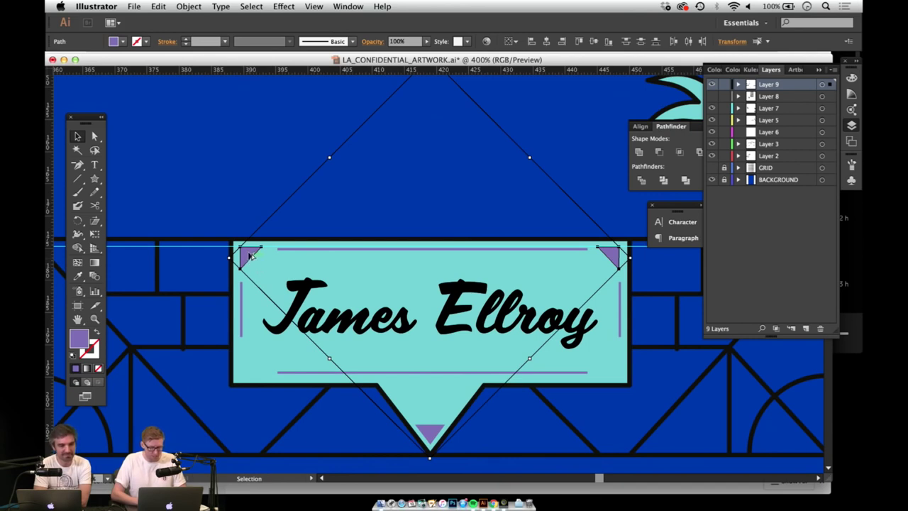
{"action": "left_click", "coordinate": [249, 256], "text": "shift"}
{"action": "left_click", "coordinate": [250, 258], "text": "shift"}
{"action": "left_click_drag", "start_coordinate": [250, 259], "coordinate": [249, 359], "text": "alt"}
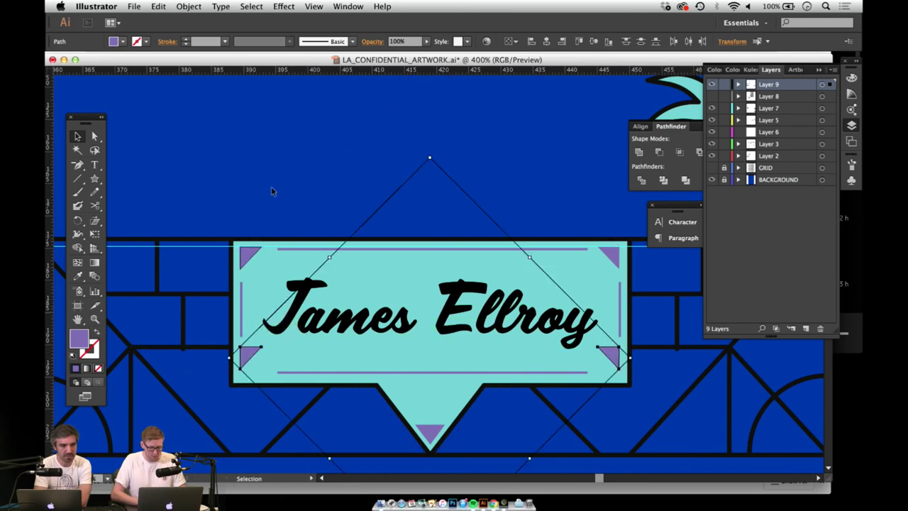
Step: Reflect the two lower triangles across the horizontal axis so they fit the bubble's lower corners, and deselect them
{"action": "left_click", "coordinate": [190, 7]}
{"action": "mouse_move", "coordinate": [213, 20]}
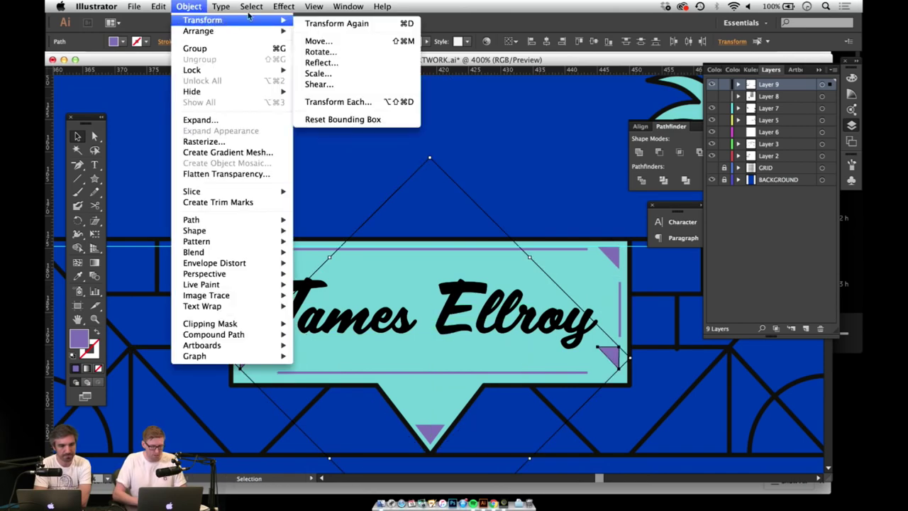
{"action": "left_click", "coordinate": [321, 63]}
{"action": "left_click", "coordinate": [92, 110]}
{"action": "left_click", "coordinate": [212, 241]}
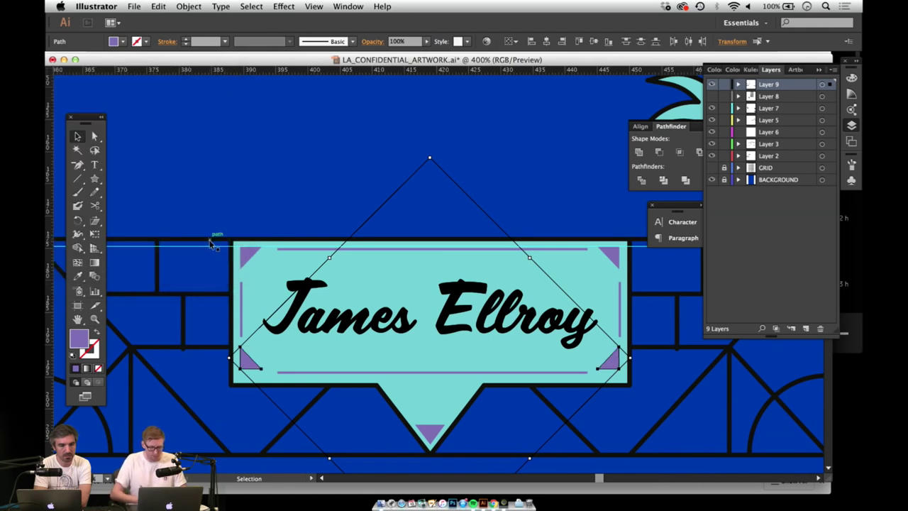
{"action": "left_click", "coordinate": [352, 157]}
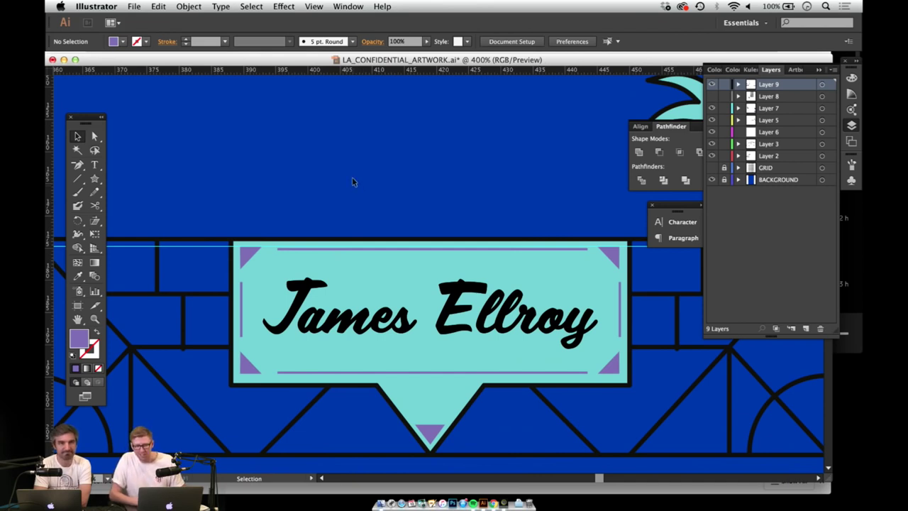
Step: Examine the cover layout from the author bubble up to the title
{"action": "key", "text": "z"}
{"action": "left_click", "coordinate": [357, 226], "text": "alt"}
{"action": "left_click_drag", "start_coordinate": [401, 249], "coordinate": [359, 239]}
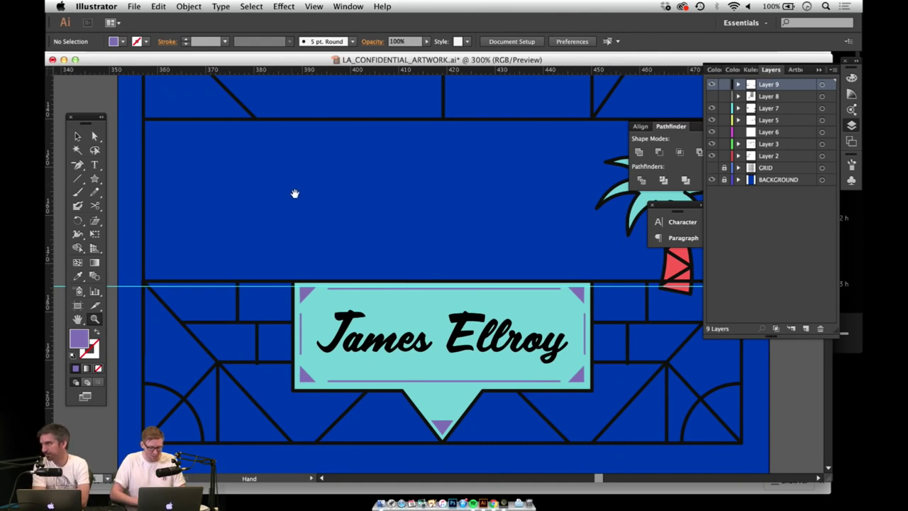
{"action": "left_click_drag", "start_coordinate": [293, 200], "coordinate": [315, 336]}
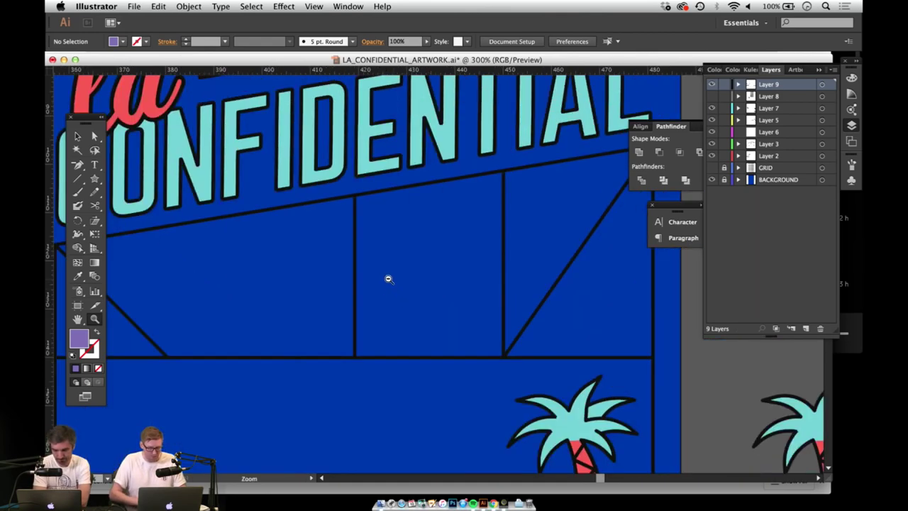
{"action": "left_click", "coordinate": [388, 277], "text": "alt"}
{"action": "left_click_drag", "start_coordinate": [400, 348], "coordinate": [388, 308]}
{"action": "left_click_drag", "start_coordinate": [321, 301], "coordinate": [423, 263]}
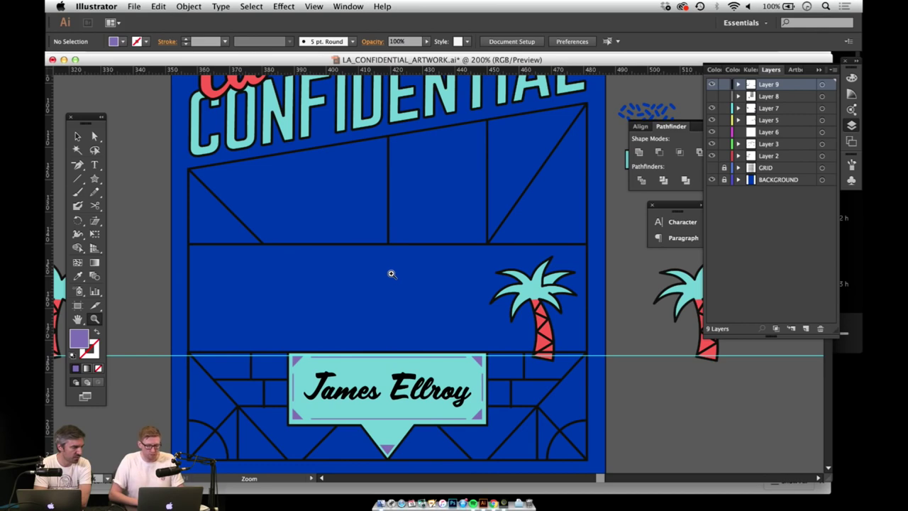
Step: Switch to Chrome, highlight Scriptorama in the Typekit font name, and show the synced fonts in Creative Cloud
{"action": "key", "text": "super+Tab"}
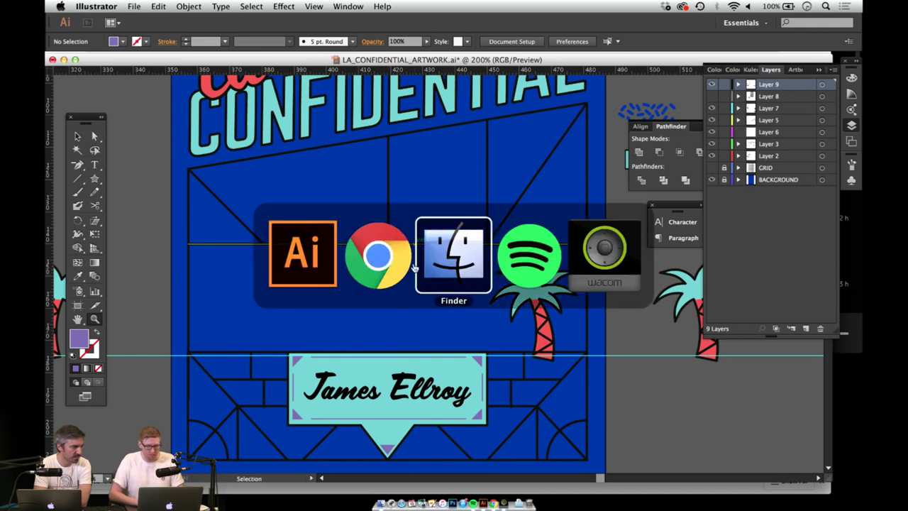
{"action": "left_click", "coordinate": [372, 261]}
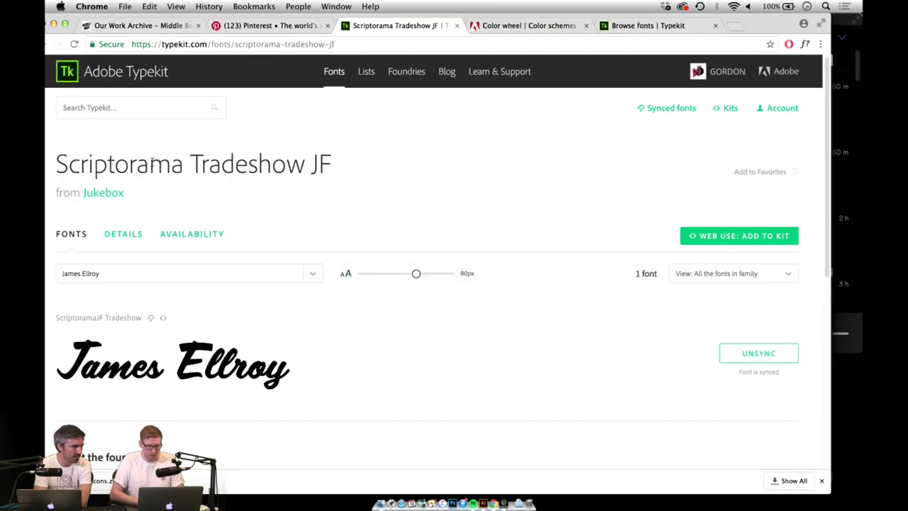
{"action": "left_click_drag", "start_coordinate": [185, 171], "coordinate": [53, 149]}
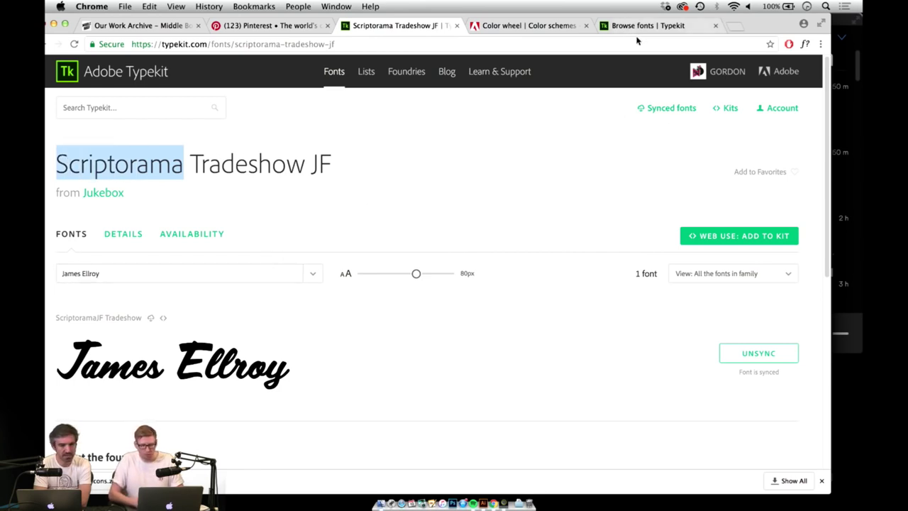
{"action": "left_click", "coordinate": [683, 8]}
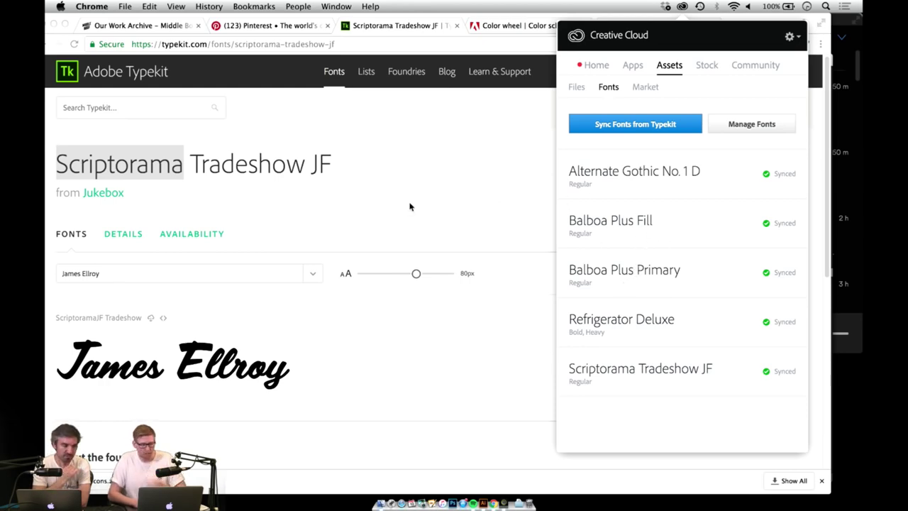
Step: Switch back to Illustrator and review the cover's title, line panels and author bubble
{"action": "key", "text": "super+Tab"}
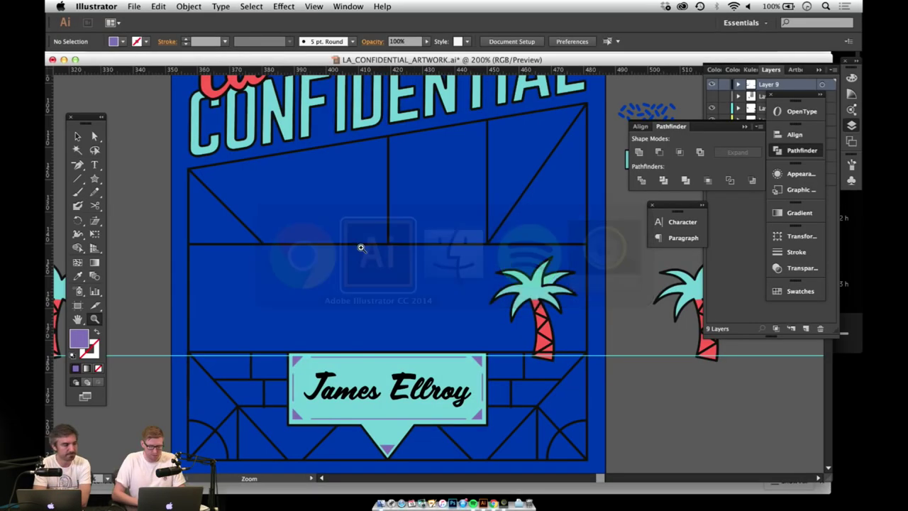
{"action": "left_click_drag", "start_coordinate": [361, 217], "coordinate": [374, 326]}
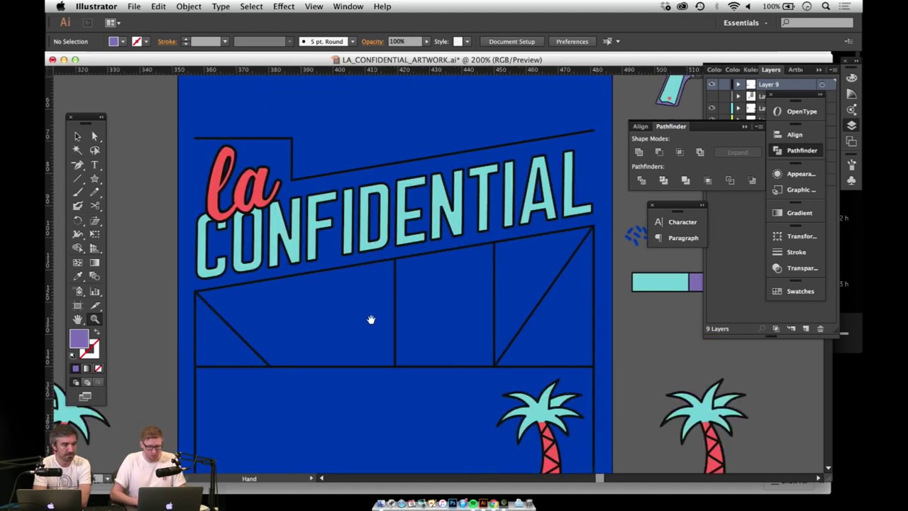
{"action": "scroll", "coordinate": [430, 277], "scroll_direction": "down", "scroll_amount": 5}
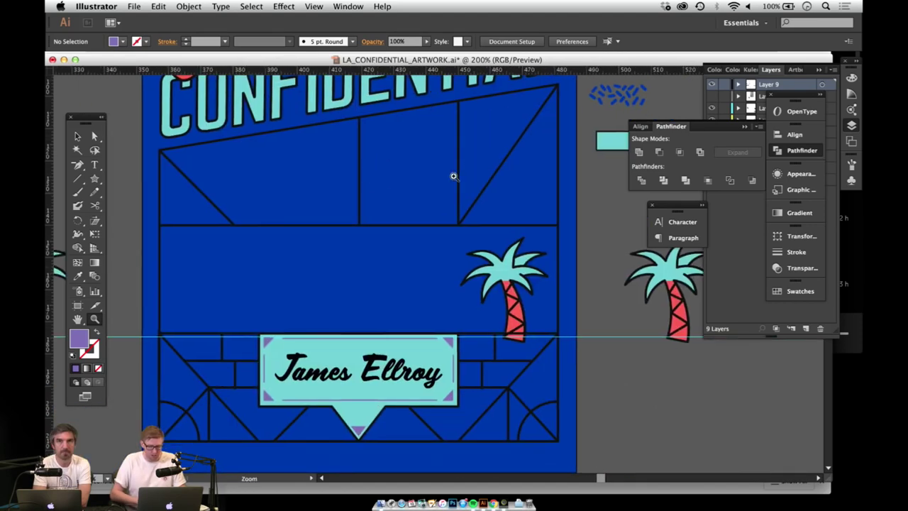
{"action": "scroll", "coordinate": [377, 272], "scroll_direction": "left", "scroll_amount": 3}
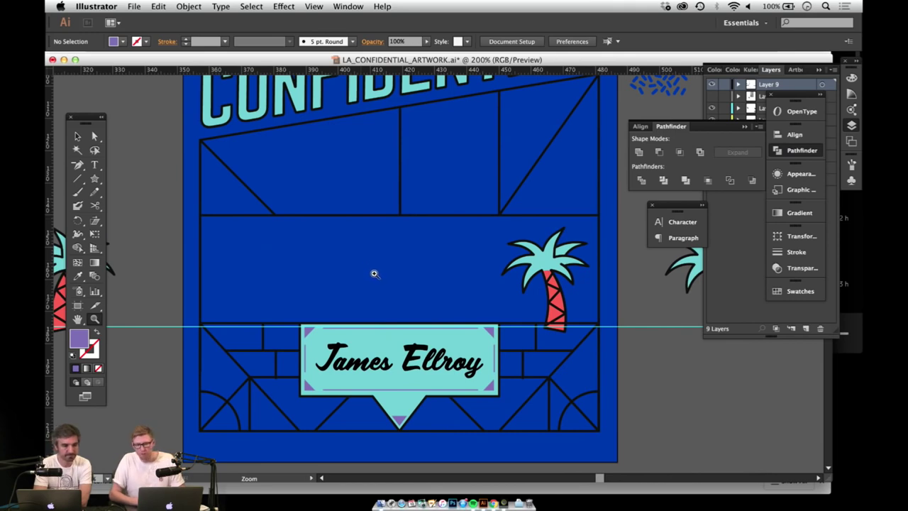
Step: Switch to Chrome and browse the Adobe book cover board on Pinterest for illustration references
{"action": "key", "text": "super+Tab"}
{"action": "left_click", "coordinate": [270, 27]}
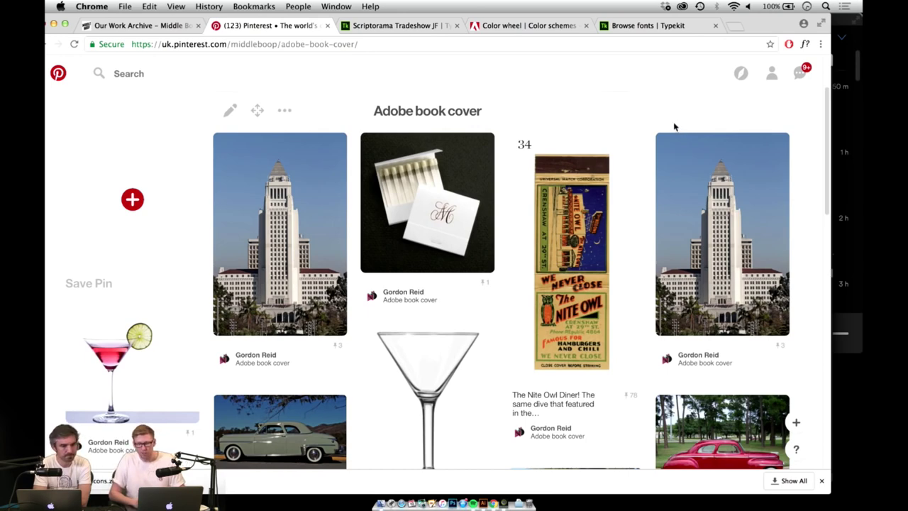
{"action": "left_click_drag", "start_coordinate": [828, 126], "coordinate": [828, 174]}
{"action": "scroll", "coordinate": [828, 128], "scroll_direction": "down", "scroll_amount": 2}
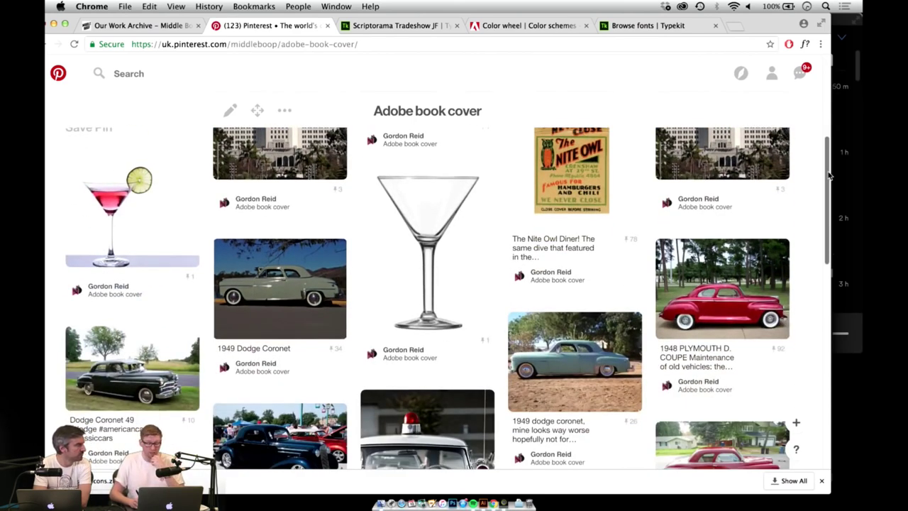
{"action": "left_click_drag", "start_coordinate": [828, 174], "coordinate": [825, 327]}
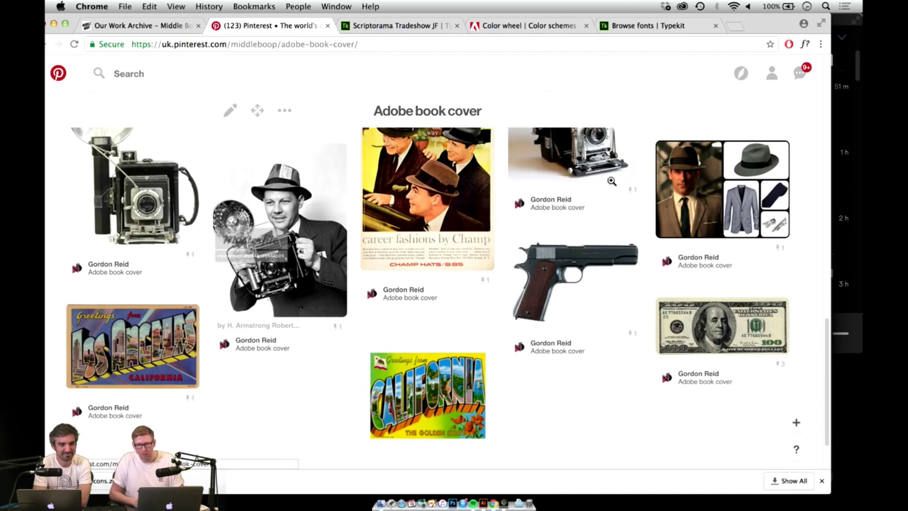
{"action": "mouse_move", "coordinate": [627, 270]}
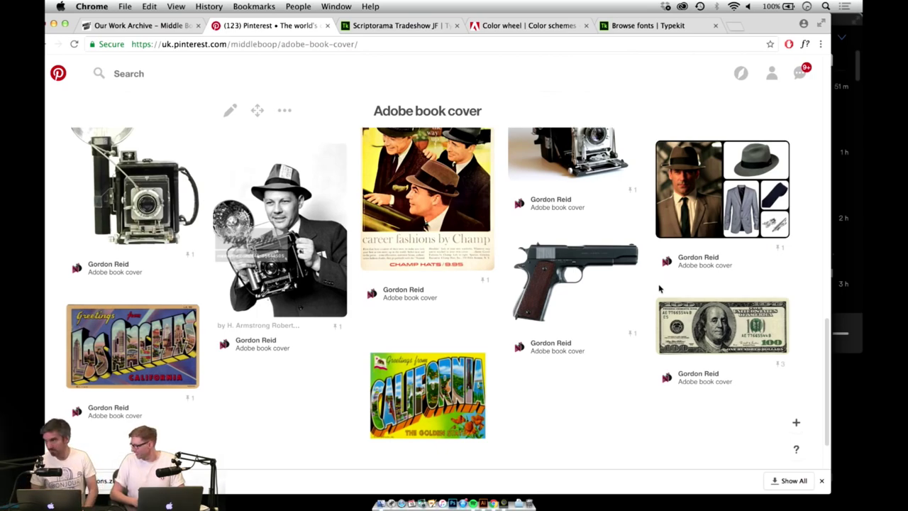
{"action": "mouse_move", "coordinate": [581, 313]}
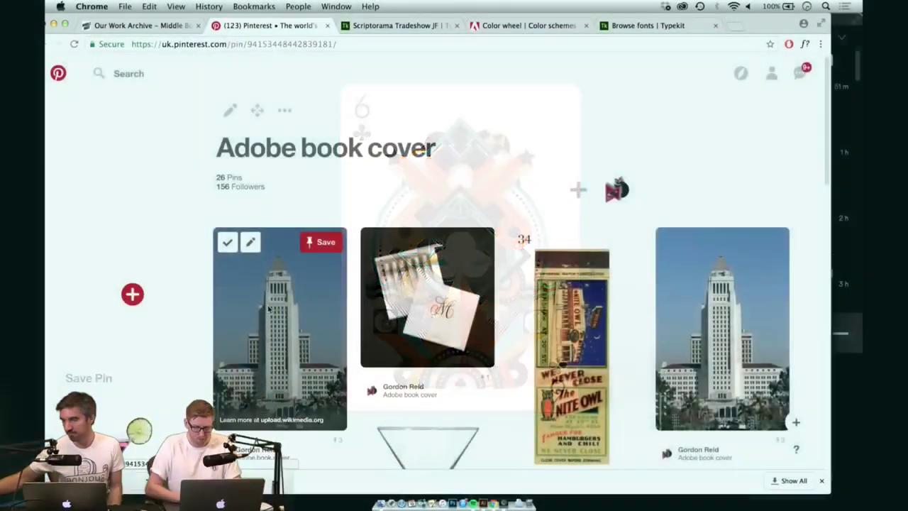
Step: Open the white tower building pin, copy its image, and switch back to Illustrator
{"action": "left_click", "coordinate": [280, 326]}
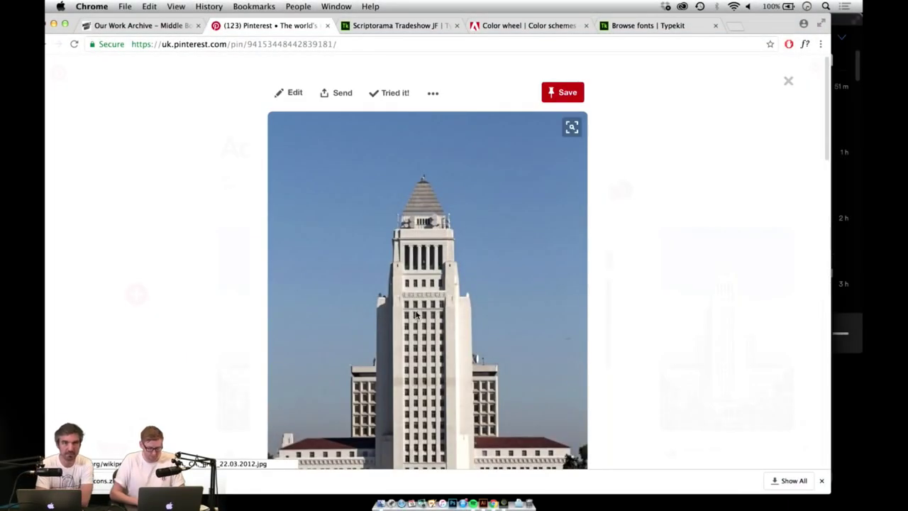
{"action": "right_click", "coordinate": [418, 312]}
{"action": "left_click", "coordinate": [451, 406]}
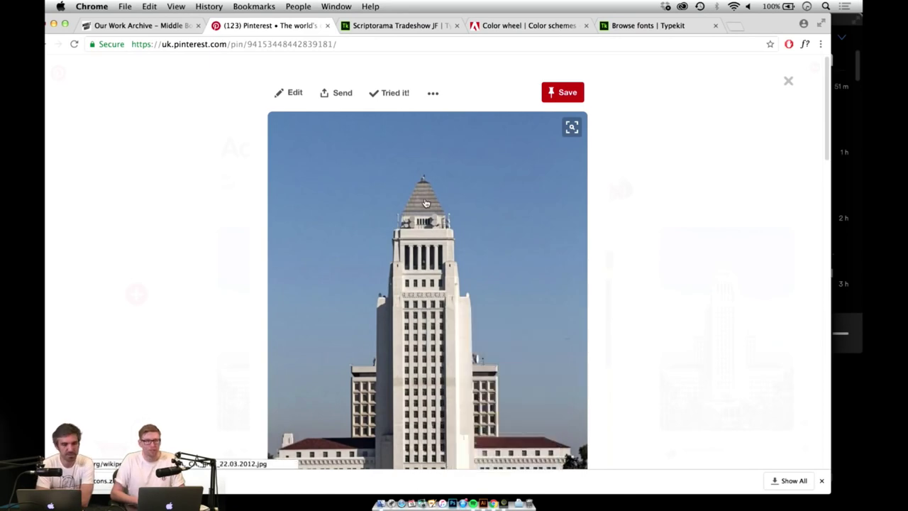
{"action": "key", "text": "super+Tab"}
{"action": "key", "text": "super+Tab"}
{"action": "key", "text": "super+shift+Tab"}
{"action": "key", "text": "space"}
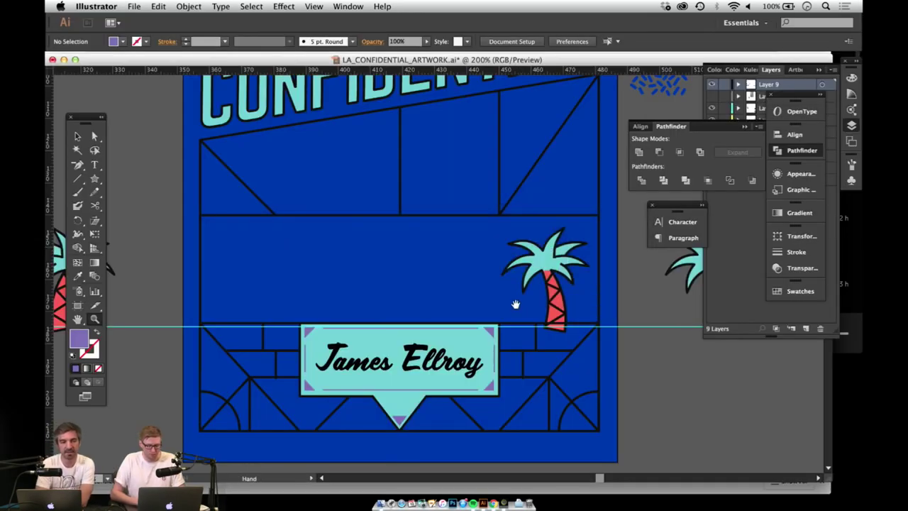
Step: Paste the copied tower photo onto the empty pasteboard beside the cover
{"action": "left_click_drag", "start_coordinate": [621, 296], "coordinate": [430, 298]}
{"action": "left_click_drag", "start_coordinate": [486, 310], "coordinate": [378, 326]}
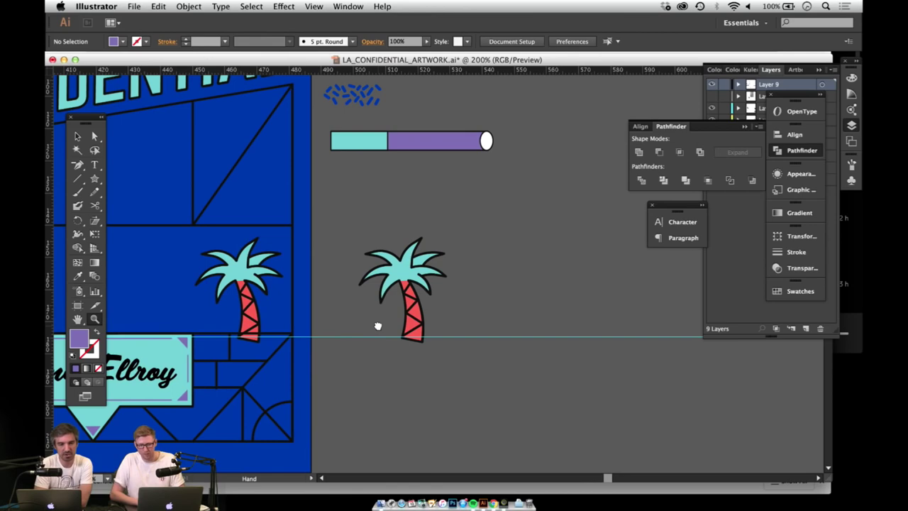
{"action": "scroll", "coordinate": [362, 328], "scroll_direction": "right", "scroll_amount": 3}
{"action": "scroll", "coordinate": [443, 283], "scroll_direction": "right", "scroll_amount": 5}
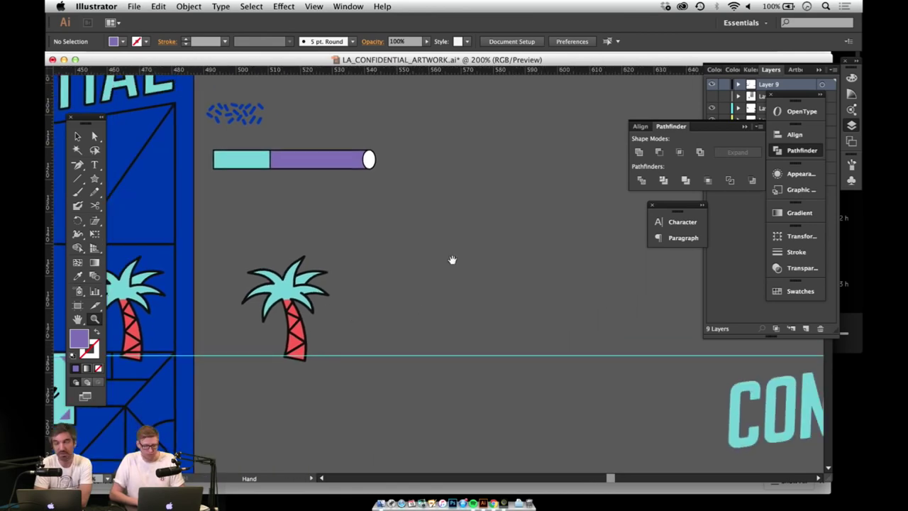
{"action": "scroll", "coordinate": [439, 256], "scroll_direction": "right", "scroll_amount": 4}
{"action": "key", "text": "v"}
{"action": "key", "text": "super+v"}
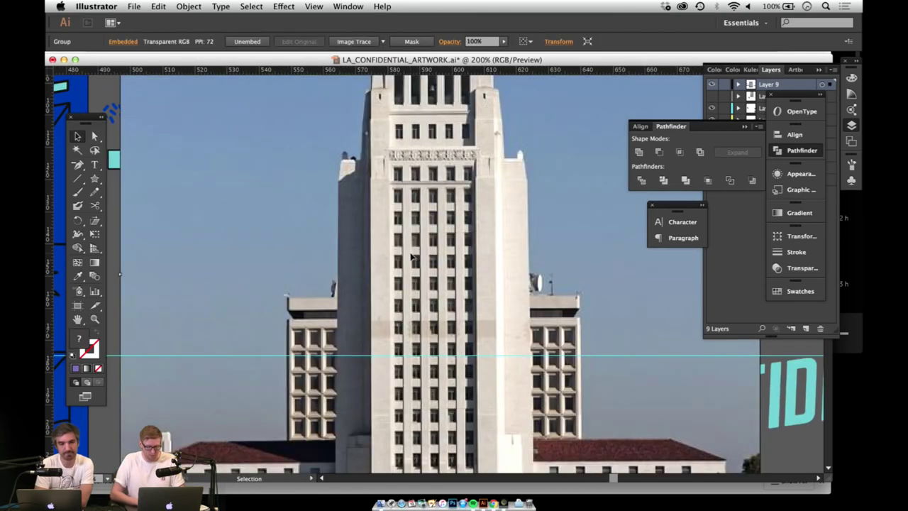
Step: Scale the tower photo down to about half size and place it on the pasteboard beside the cocktail and pistol icons
{"action": "key", "text": "h"}
{"action": "key", "text": "super+minus"}
{"action": "left_click_drag", "start_coordinate": [502, 281], "coordinate": [554, 73]}
{"action": "left_click_drag", "start_coordinate": [511, 127], "coordinate": [437, 370]}
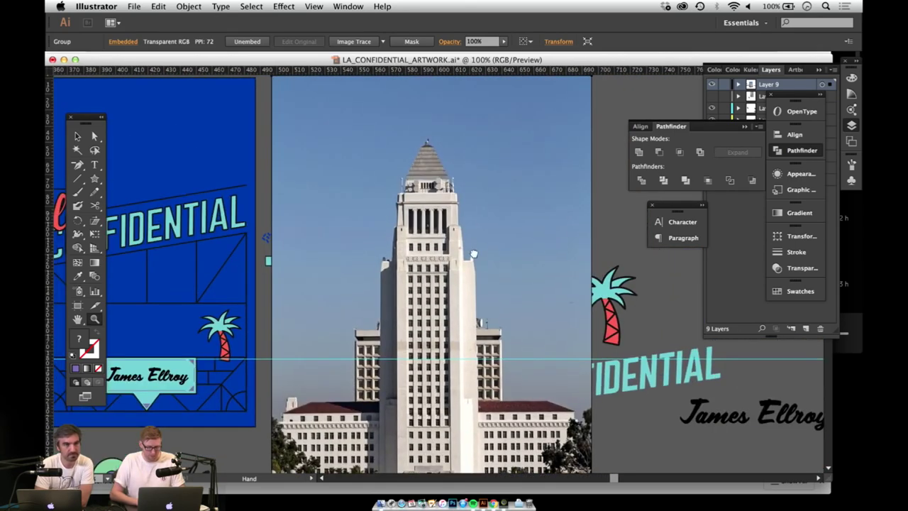
{"action": "left_click_drag", "start_coordinate": [472, 220], "coordinate": [464, 303]}
{"action": "key", "text": "v"}
{"action": "left_click_drag", "start_coordinate": [270, 163], "coordinate": [429, 406]}
{"action": "left_click_drag", "start_coordinate": [513, 415], "coordinate": [473, 148]}
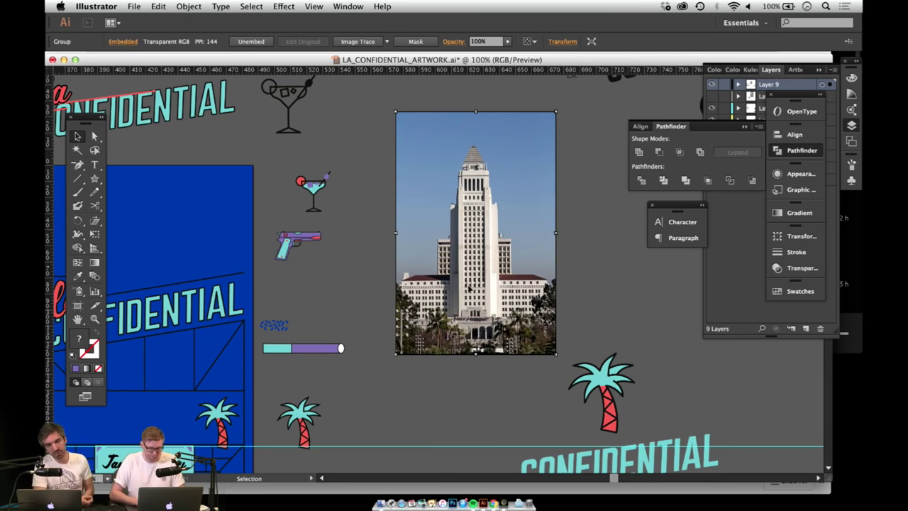
Step: Examine the tower photo's overall structure, from the pointed roof down to the side blocks and lower wings
{"action": "key", "text": "z"}
{"action": "left_click", "coordinate": [472, 242]}
{"action": "left_click", "coordinate": [462, 265]}
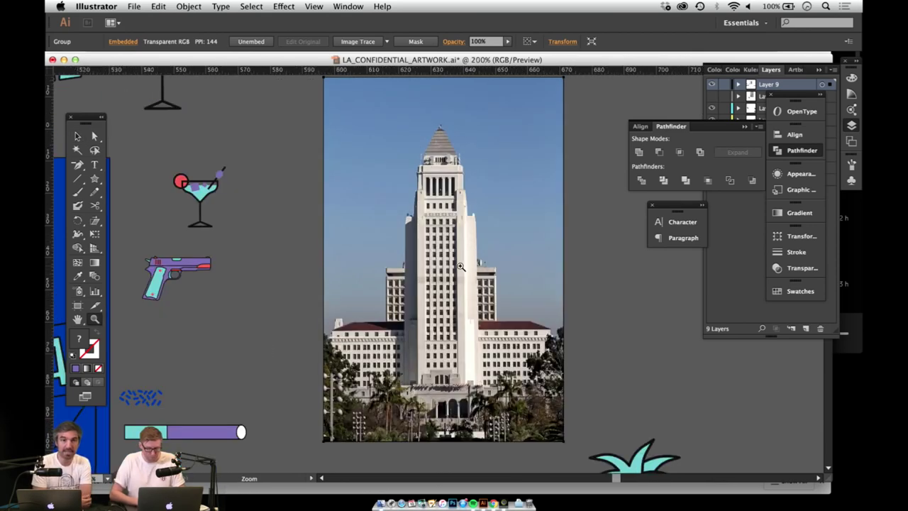
{"action": "key", "text": "space"}
{"action": "left_click_drag", "start_coordinate": [454, 311], "coordinate": [444, 266]}
{"action": "left_click_drag", "start_coordinate": [425, 308], "coordinate": [431, 288]}
{"action": "left_click", "coordinate": [436, 230]}
{"action": "key", "text": "space"}
{"action": "left_click_drag", "start_coordinate": [435, 232], "coordinate": [432, 262]}
{"action": "left_click", "coordinate": [426, 282], "text": "alt"}
{"action": "key", "text": "space"}
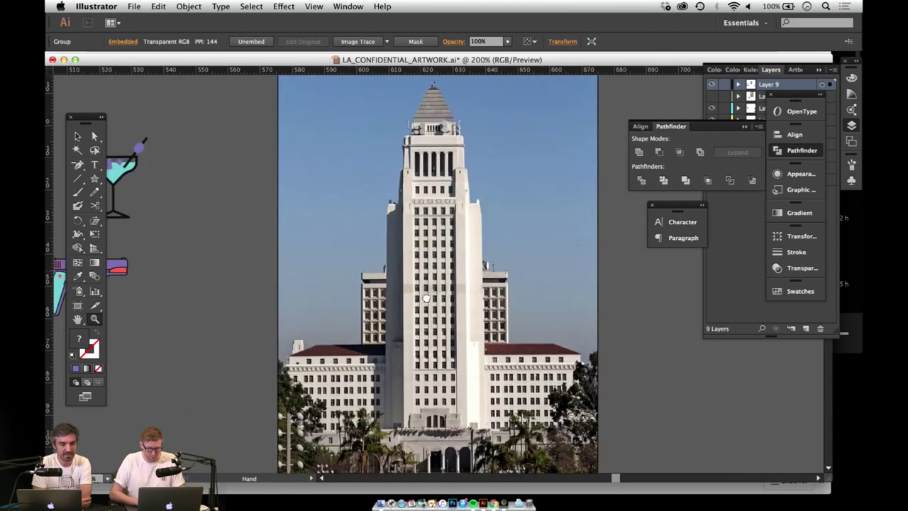
{"action": "left_click_drag", "start_coordinate": [426, 295], "coordinate": [418, 318]}
Step: Draw a purple rectangle about 7.9 by 22.1 mm over the tower's left side block and set its opacity to 50%
{"action": "key", "text": "m"}
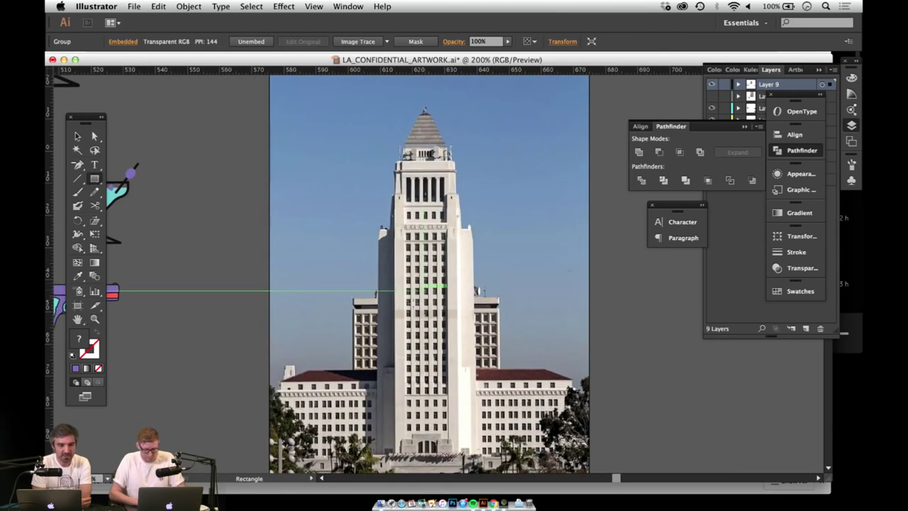
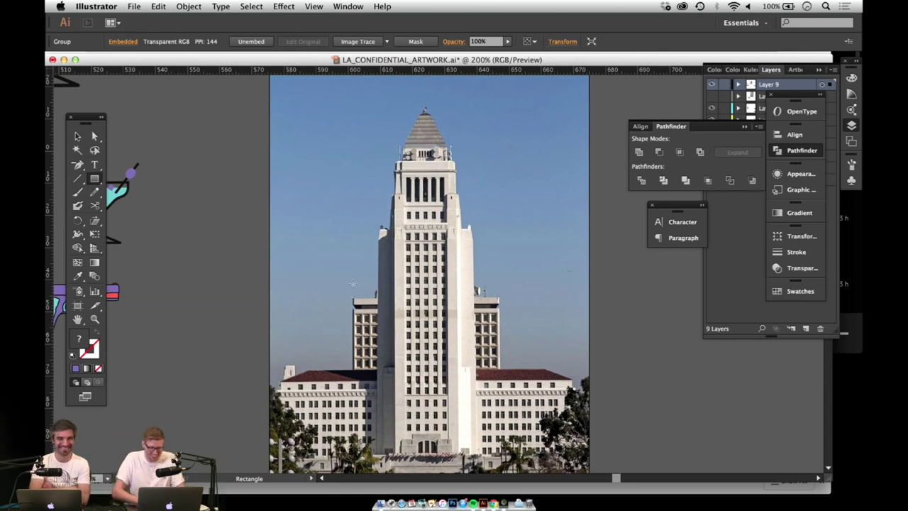
{"action": "key", "text": "z"}
{"action": "left_click", "coordinate": [388, 307]}
{"action": "left_click", "coordinate": [376, 305]}
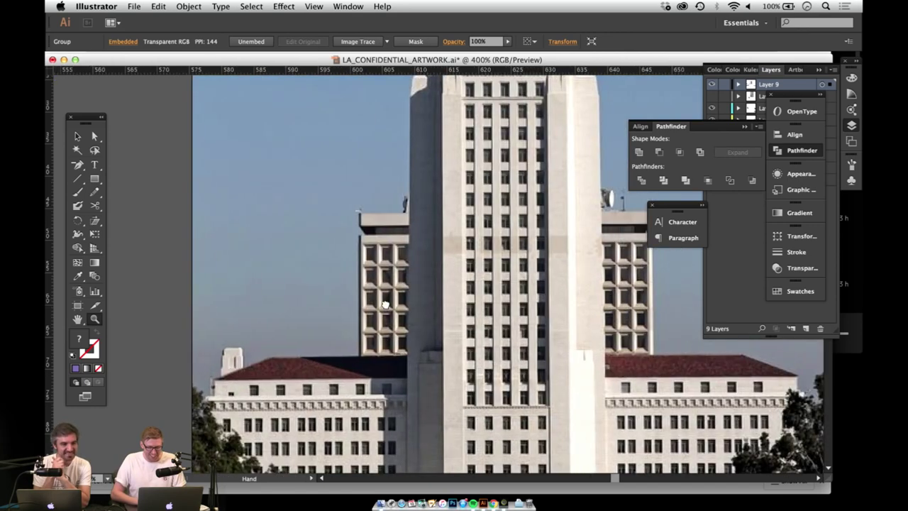
{"action": "key", "text": "m"}
{"action": "left_click_drag", "start_coordinate": [345, 214], "coordinate": [396, 357]}
{"action": "key", "text": "v"}
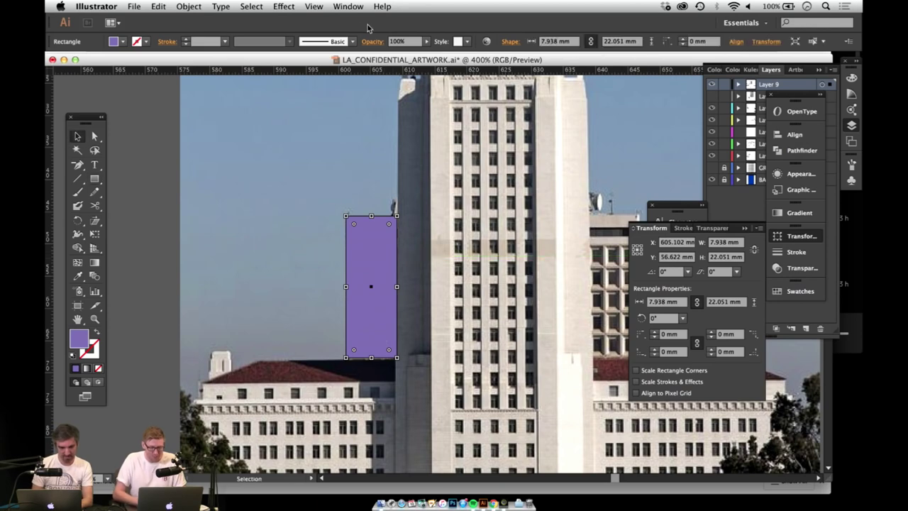
{"action": "left_click_drag", "start_coordinate": [410, 42], "coordinate": [379, 45]}
{"action": "type", "text": "50"}
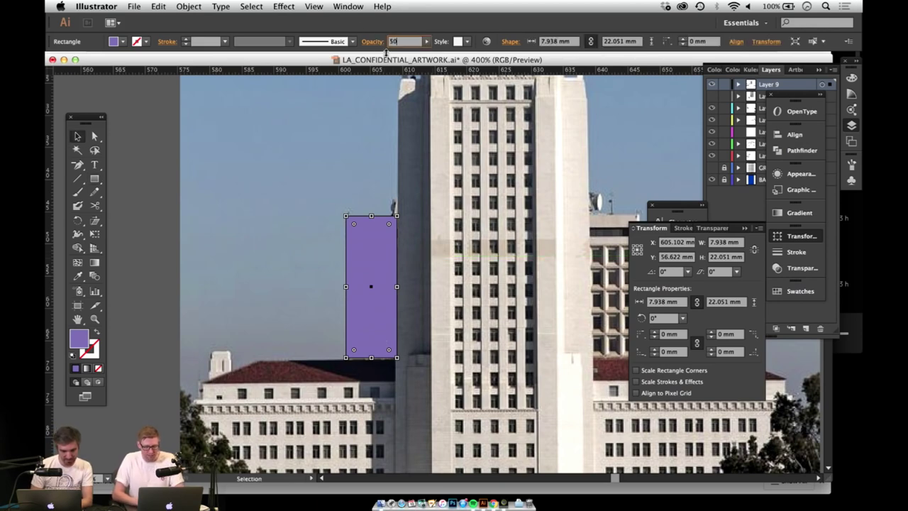
{"action": "key", "text": "Return"}
Step: Duplicate the semi-transparent purple rectangle onto the tower's right side block
{"action": "left_click_drag", "start_coordinate": [498, 199], "coordinate": [390, 211]}
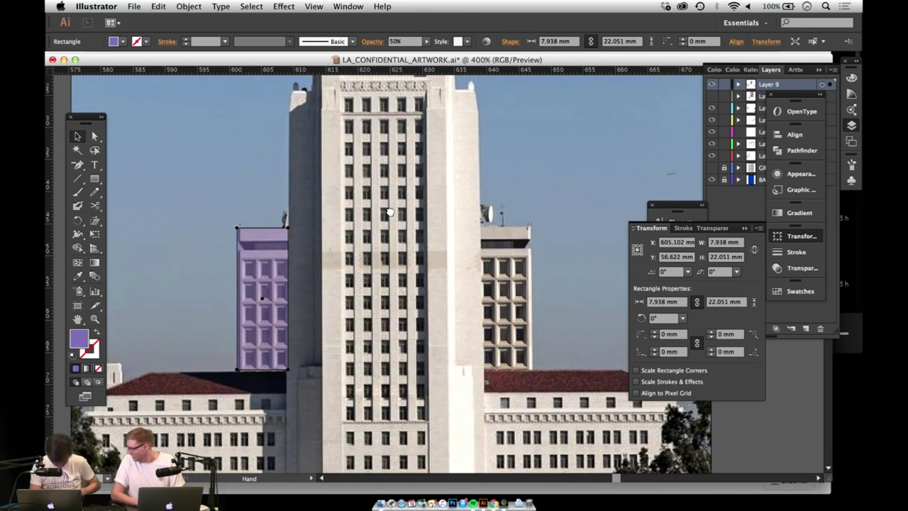
{"action": "key", "text": "space"}
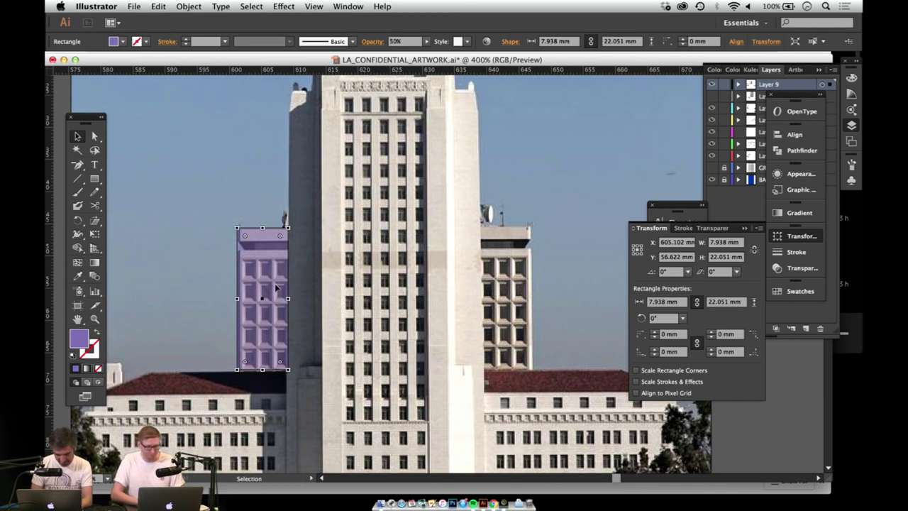
{"action": "left_click_drag", "start_coordinate": [265, 276], "coordinate": [501, 279]}
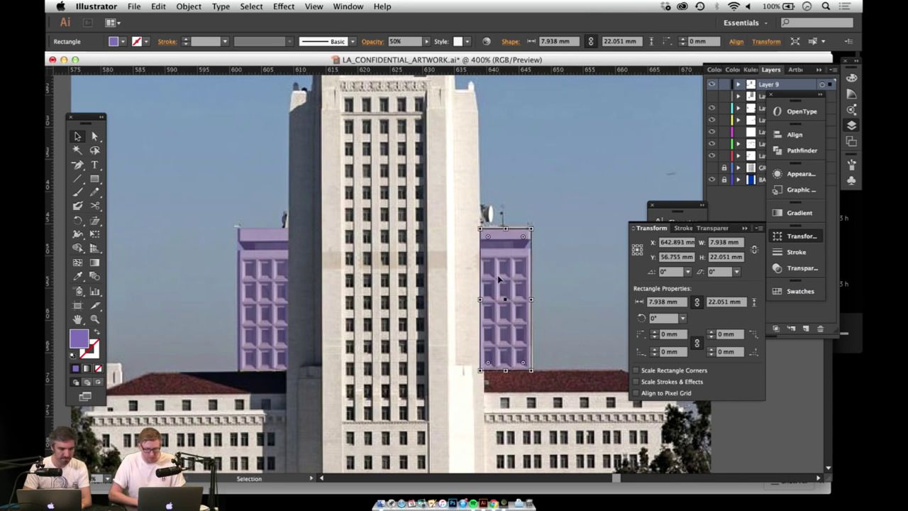
Step: Try sampling the purple section of the colour bar onto the left block's rectangle, and undo it
{"action": "key", "text": "z"}
{"action": "left_click", "coordinate": [340, 310], "text": "alt"}
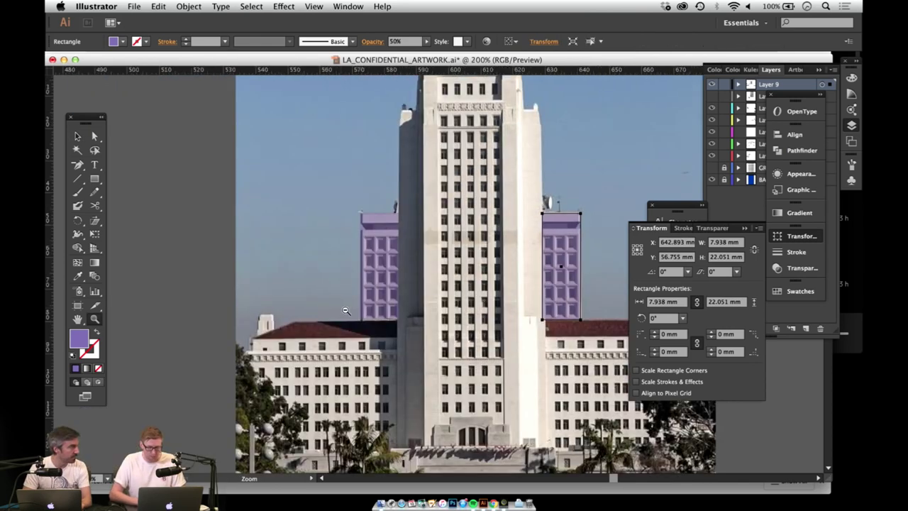
{"action": "left_click", "coordinate": [349, 312], "text": "alt"}
{"action": "key", "text": "v"}
{"action": "left_click", "coordinate": [457, 261]}
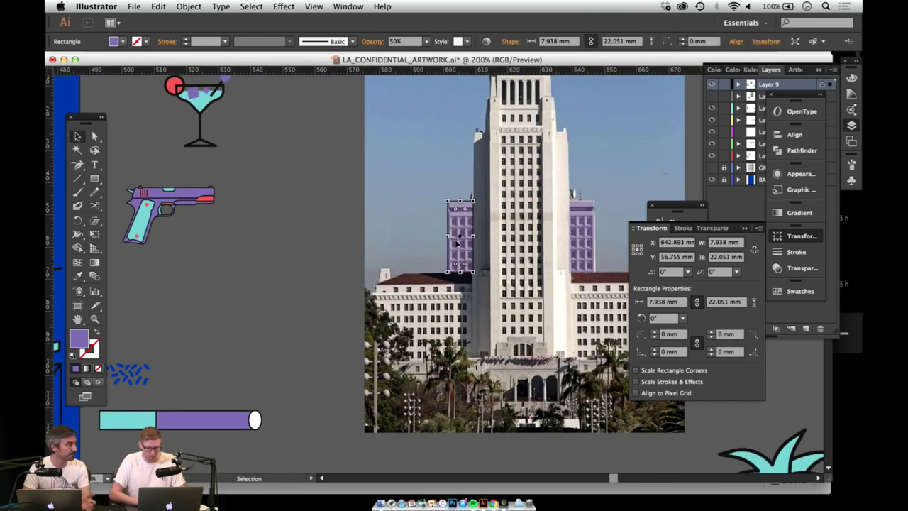
{"action": "key", "text": "i"}
{"action": "left_click", "coordinate": [209, 416]}
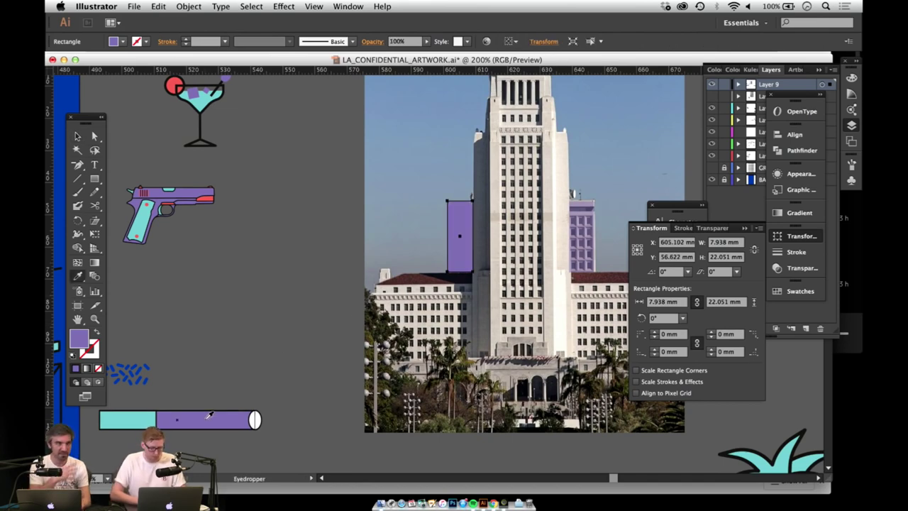
{"action": "key", "text": "ctrl+z"}
Step: Try sampling the CONFIDENTIAL lettering's style onto the left block's rectangle, and undo it
{"action": "left_click_drag", "start_coordinate": [336, 348], "coordinate": [586, 315]}
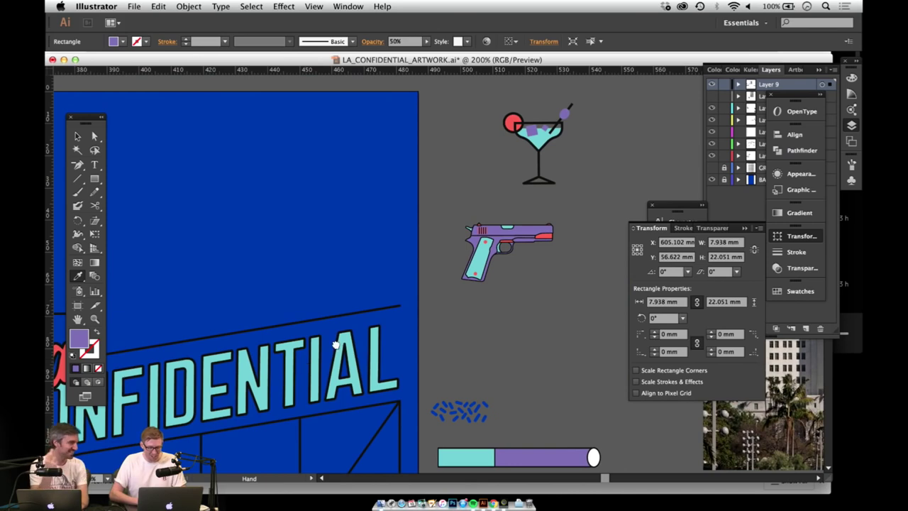
{"action": "left_click_drag", "start_coordinate": [301, 378], "coordinate": [437, 275]}
{"action": "left_click", "coordinate": [408, 275]}
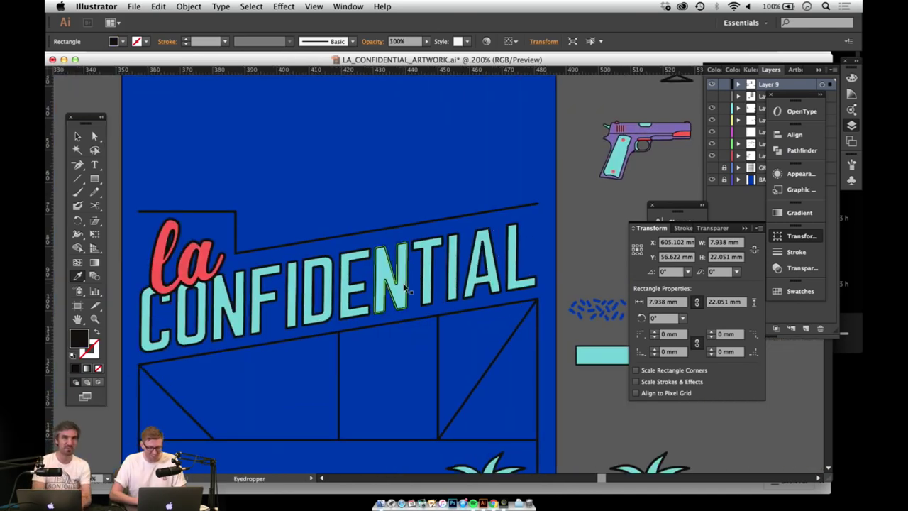
{"action": "key", "text": "super+z"}
Step: Sample existing outlined artwork to give the left block's rectangle a purple fill and a 3 pt black stroke
{"action": "key", "text": "z"}
{"action": "left_click", "coordinate": [405, 282], "text": "alt"}
{"action": "left_click", "coordinate": [405, 273], "text": "alt"}
{"action": "mouse_move", "coordinate": [435, 211]}
{"action": "left_mouse_down"}
{"action": "mouse_move", "coordinate": [380, 363]}
{"action": "mouse_move", "coordinate": [362, 323]}
{"action": "left_mouse_up"}
{"action": "key", "text": "i"}
{"action": "left_click", "coordinate": [119, 229]}
{"action": "scroll", "coordinate": [362, 323], "scroll_direction": "right", "scroll_amount": 6}
{"action": "scroll", "coordinate": [362, 323], "scroll_direction": "down", "scroll_amount": 3}
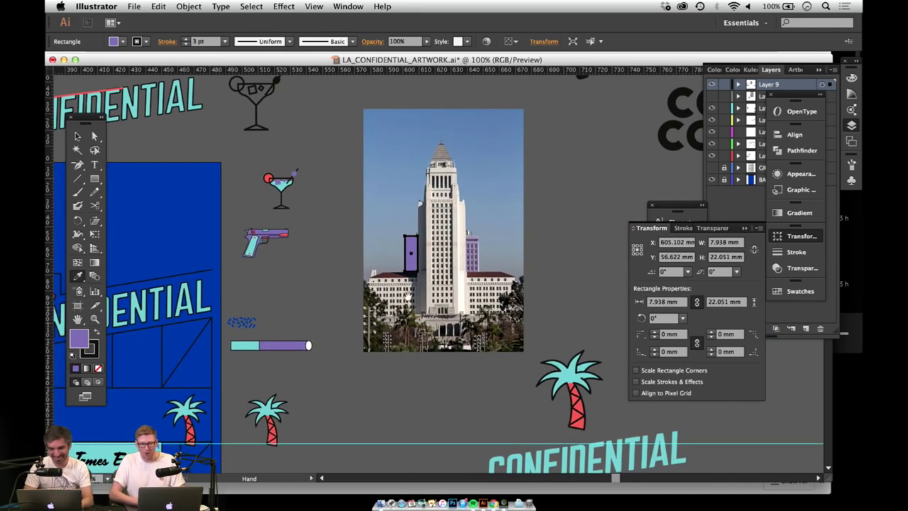
Step: Set the stroke weight of the left block's rectangle to 2 pt
{"action": "key", "text": "z"}
{"action": "left_click", "coordinate": [410, 256]}
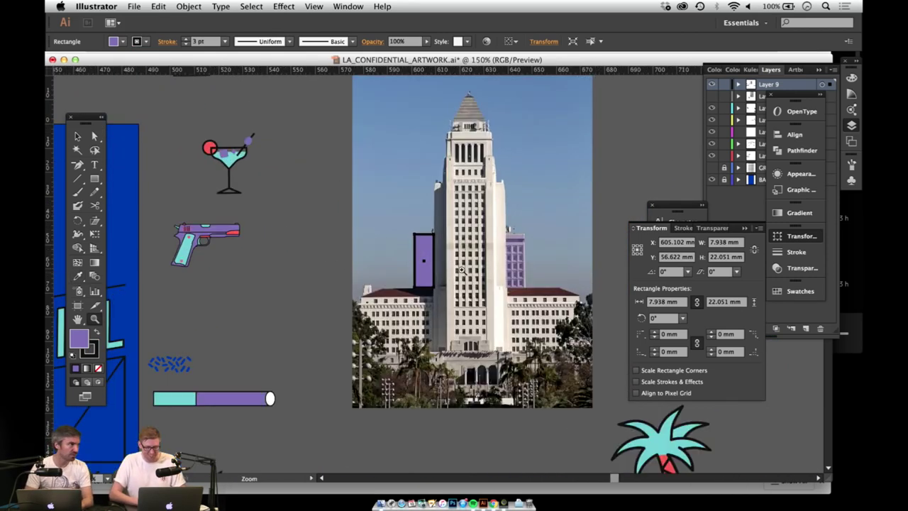
{"action": "left_click", "coordinate": [440, 252]}
{"action": "left_click", "coordinate": [449, 266]}
{"action": "left_click_drag", "start_coordinate": [438, 286], "coordinate": [431, 275]}
{"action": "key", "text": "v"}
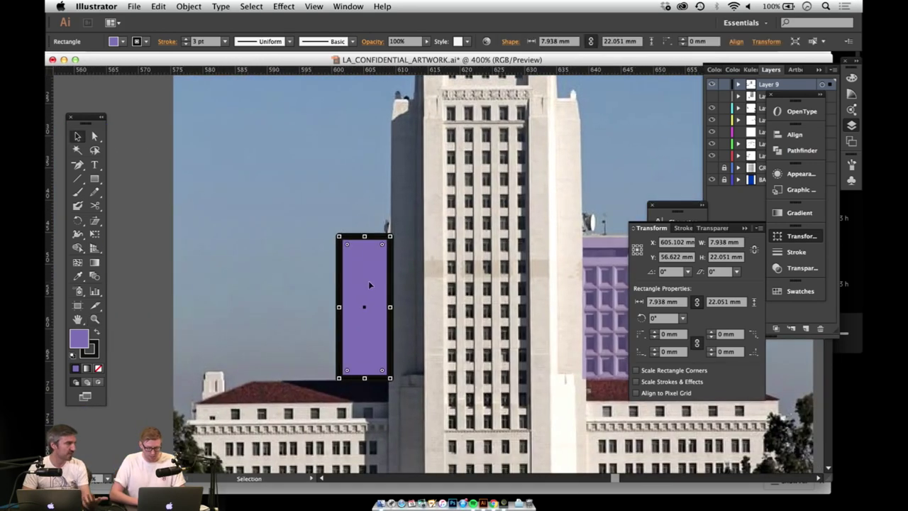
{"action": "left_click", "coordinate": [186, 44]}
Step: Set the opacity of the outlined left block rectangle to 50%
{"action": "scroll", "coordinate": [397, 206], "scroll_direction": "right", "scroll_amount": 3}
{"action": "scroll", "coordinate": [398, 205], "scroll_direction": "down", "scroll_amount": 1}
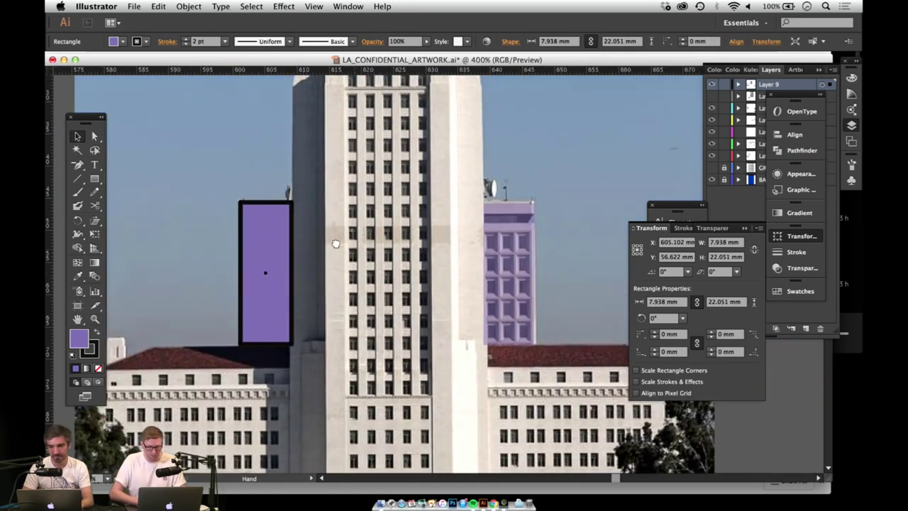
{"action": "left_click_drag", "start_coordinate": [405, 42], "coordinate": [371, 39]}
{"action": "type", "text": "50"}
{"action": "key", "text": "Return"}
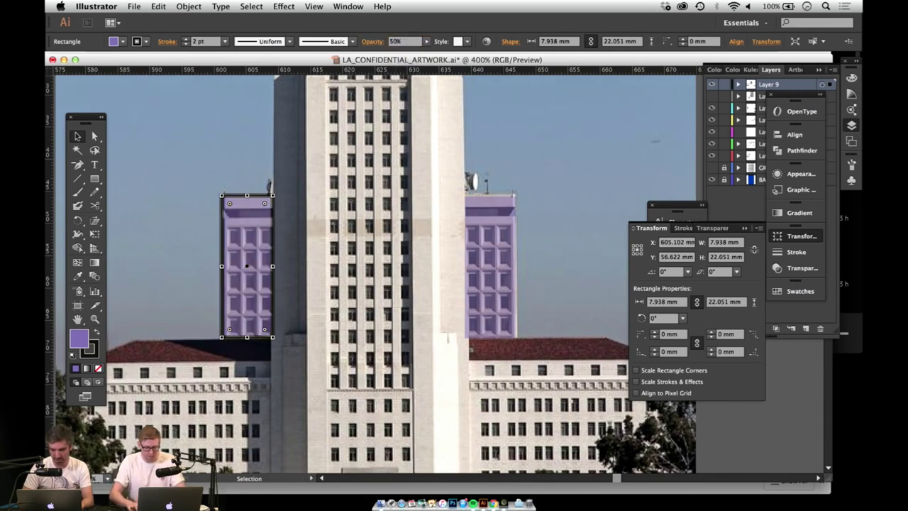
Step: Replace the unstroked rectangle on the right side block with a duplicate of the outlined left one
{"action": "left_click", "coordinate": [473, 247]}
{"action": "key", "text": "Delete"}
{"action": "left_click", "coordinate": [250, 260]}
{"action": "left_click_drag", "start_coordinate": [247, 260], "coordinate": [484, 257]}
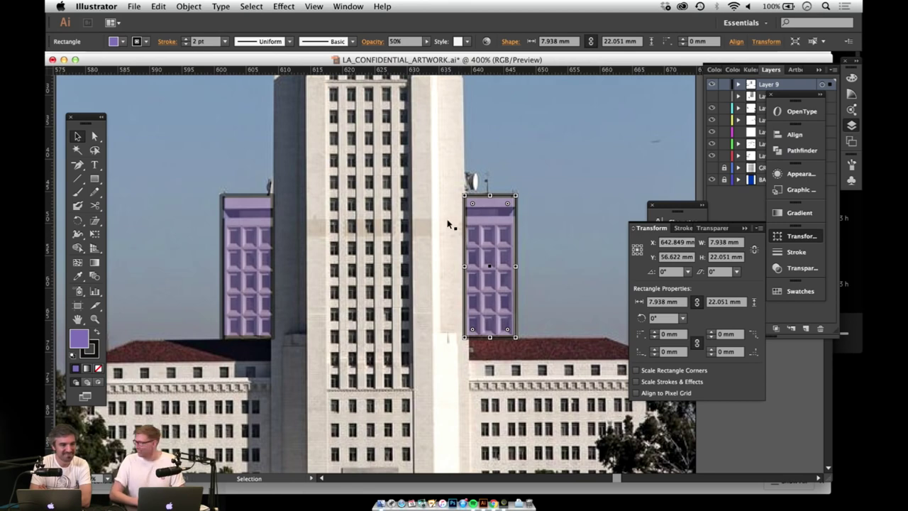
Step: Examine the tower's lower wings, roofline and entrance in the reference photo
{"action": "key", "text": "z"}
{"action": "left_click", "coordinate": [398, 262], "text": "alt"}
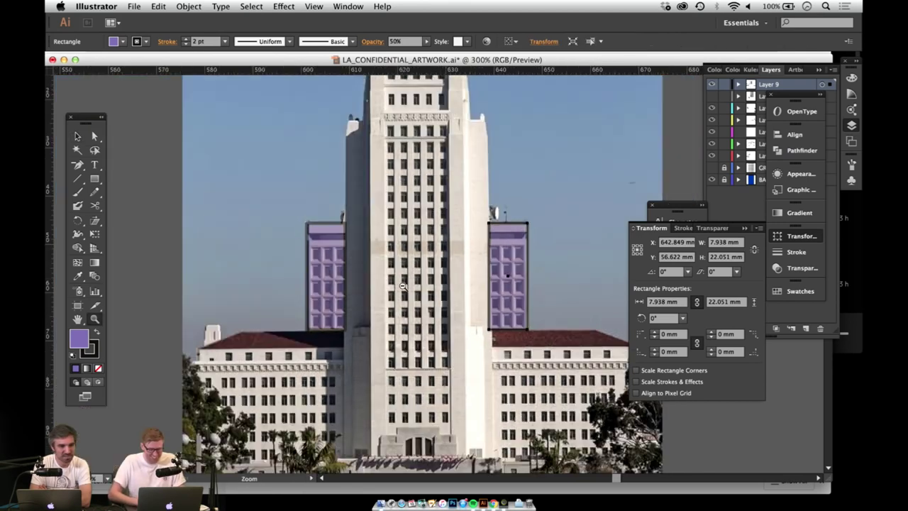
{"action": "left_click_drag", "start_coordinate": [398, 273], "coordinate": [393, 213]}
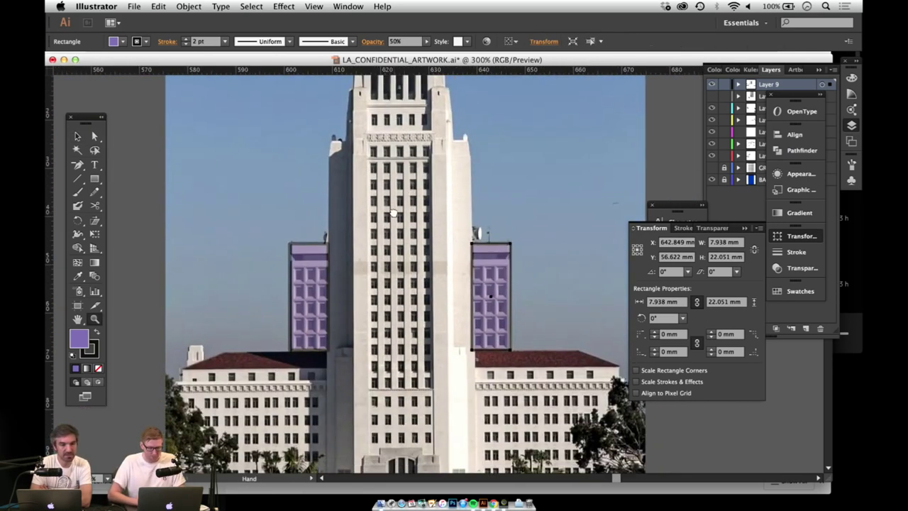
{"action": "left_click", "coordinate": [405, 255], "text": "alt"}
{"action": "left_click_drag", "start_coordinate": [414, 273], "coordinate": [387, 266]}
{"action": "left_click_drag", "start_coordinate": [399, 307], "coordinate": [384, 277]}
{"action": "left_click", "coordinate": [396, 301]}
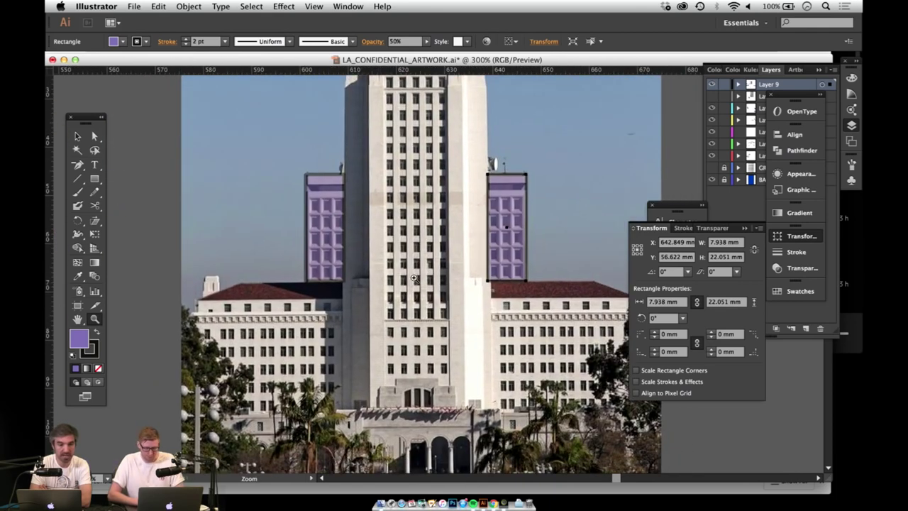
{"action": "key", "text": "b"}
{"action": "key", "text": "v"}
{"action": "mouse_move", "coordinate": [413, 360]}
{"action": "left_mouse_down"}
{"action": "mouse_move", "coordinate": [433, 275]}
{"action": "mouse_move", "coordinate": [382, 292]}
{"action": "left_mouse_up"}
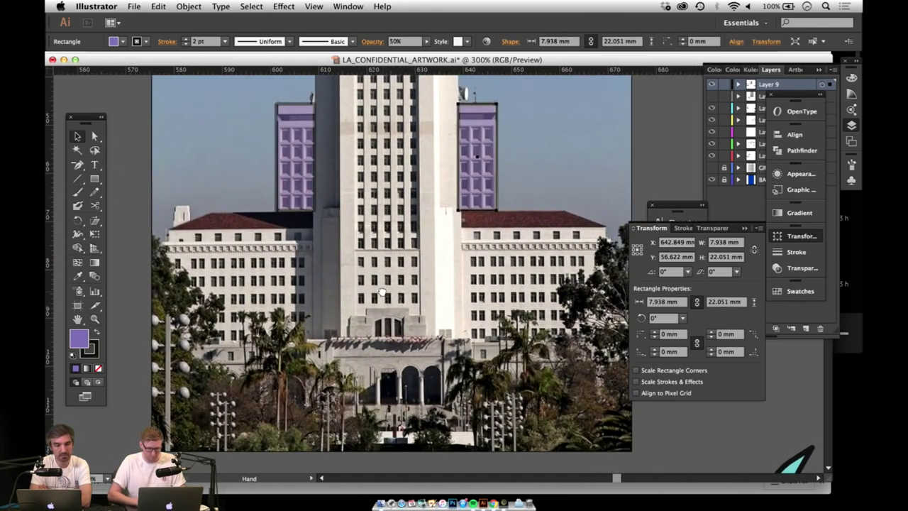
{"action": "left_click_drag", "start_coordinate": [474, 186], "coordinate": [439, 234]}
Step: Duplicate the right block's rectangle down onto the right wing and widen the copy to about 29.4 mm
{"action": "left_click", "coordinate": [426, 206]}
{"action": "left_click_drag", "start_coordinate": [435, 180], "coordinate": [441, 293]}
{"action": "key", "text": "Down"}
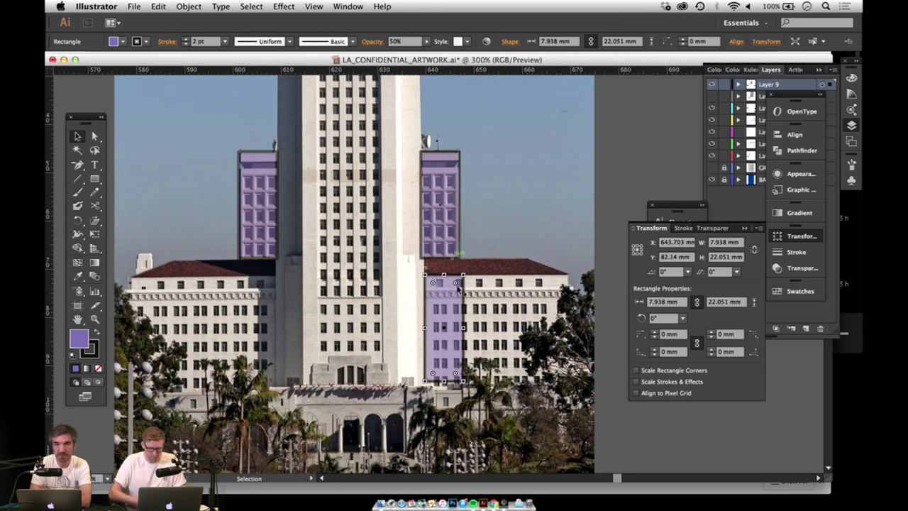
{"action": "left_click_drag", "start_coordinate": [464, 328], "coordinate": [566, 330]}
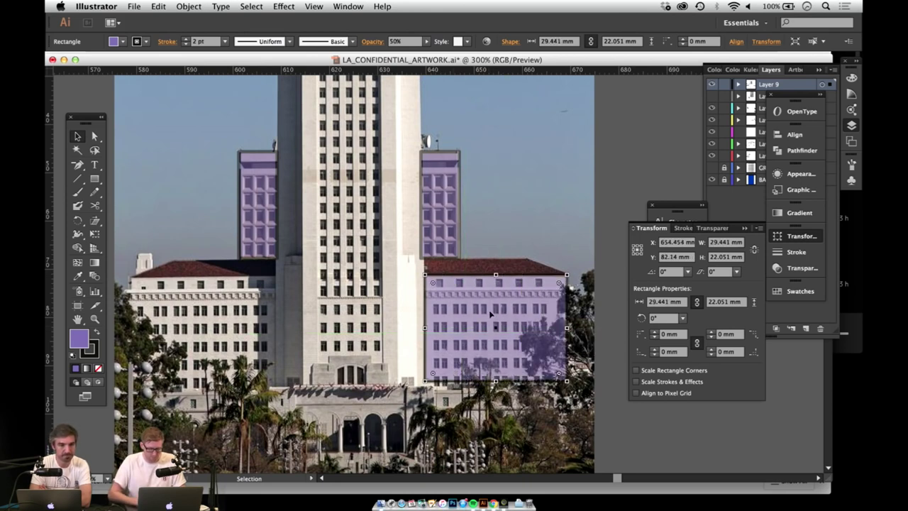
Step: Duplicate the widened wing rectangle across onto the building's left wing
{"action": "left_click_drag", "start_coordinate": [495, 312], "coordinate": [204, 310]}
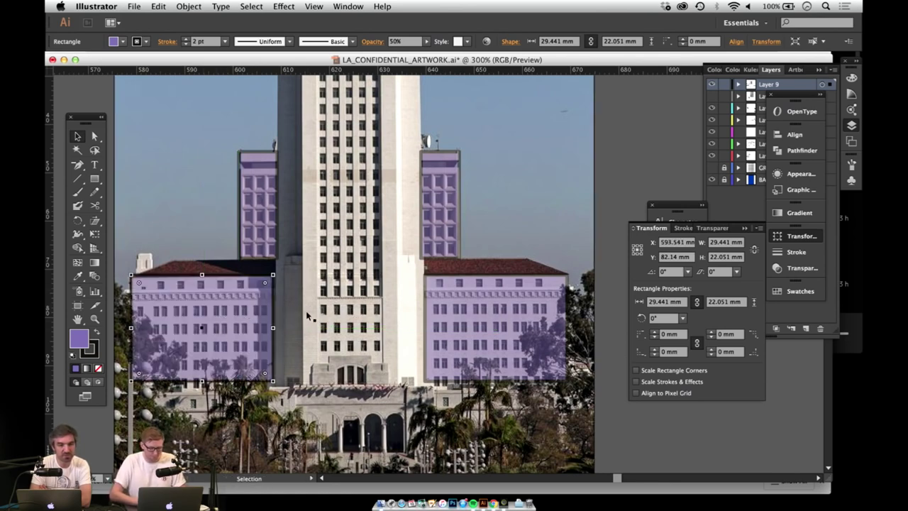
{"action": "key", "text": "z"}
{"action": "left_click", "coordinate": [458, 294]}
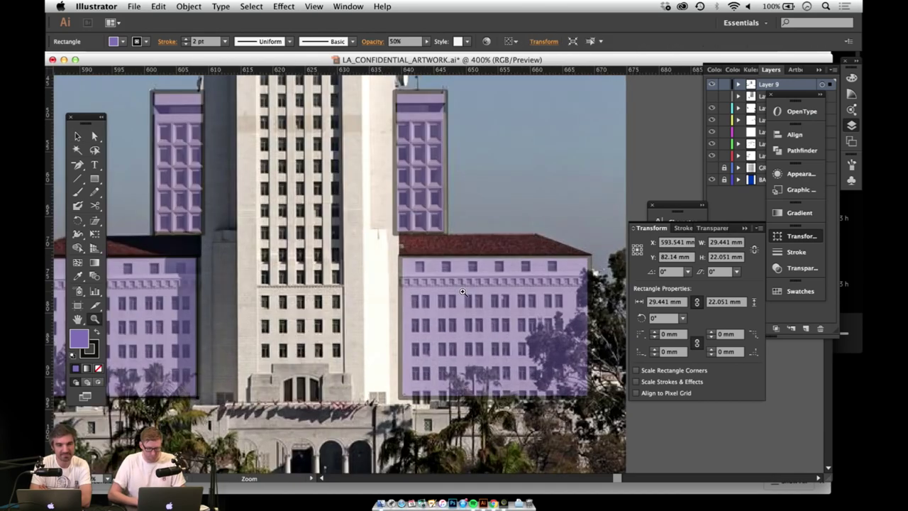
{"action": "left_click", "coordinate": [461, 293]}
{"action": "left_click_drag", "start_coordinate": [454, 292], "coordinate": [420, 283]}
{"action": "left_click", "coordinate": [420, 283], "text": "alt+super"}
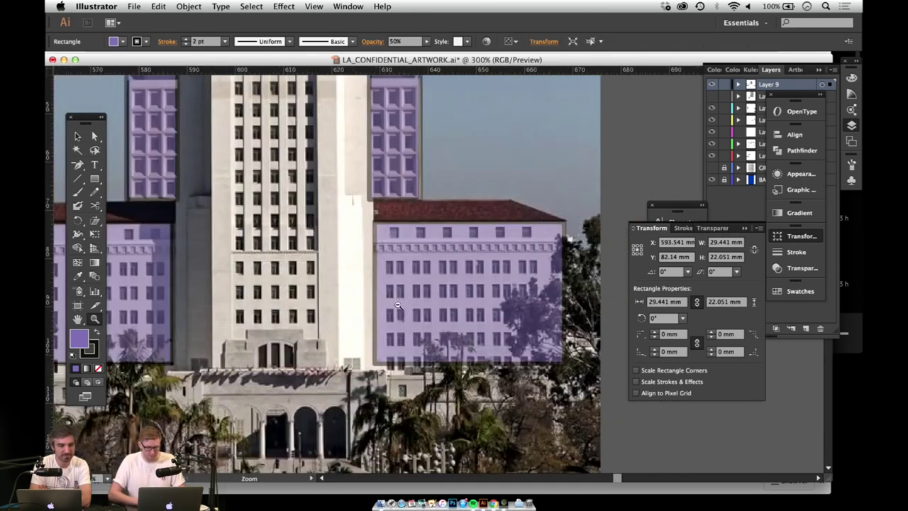
Step: Draw a small outlined purple rectangle about 2 mm wide and 6 mm high on the empty canvas beside the tower photo
{"action": "left_click", "coordinate": [398, 305], "text": "alt+super"}
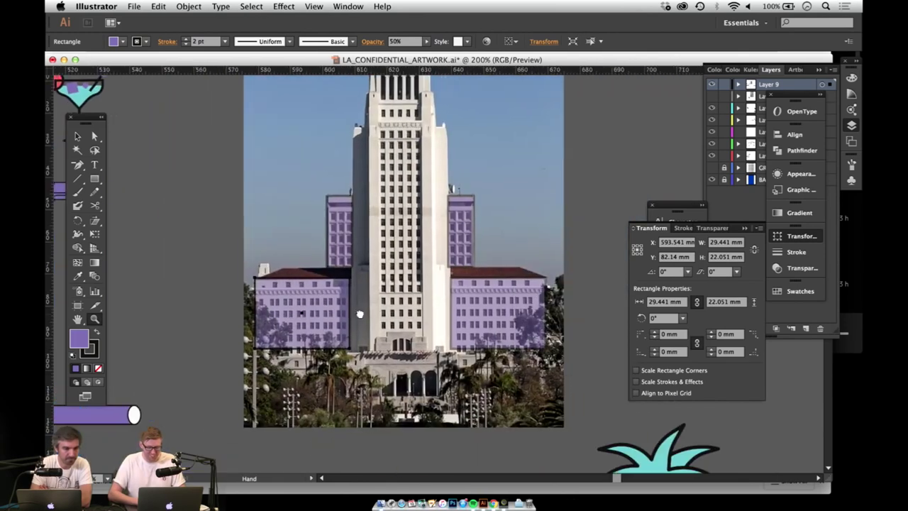
{"action": "left_click_drag", "start_coordinate": [479, 323], "coordinate": [459, 306]}
{"action": "key", "text": "m"}
{"action": "left_click_drag", "start_coordinate": [565, 261], "coordinate": [574, 280]}
Step: Move the palm tree up beside the small purple rectangle, close to the tower photo
{"action": "key", "text": "z"}
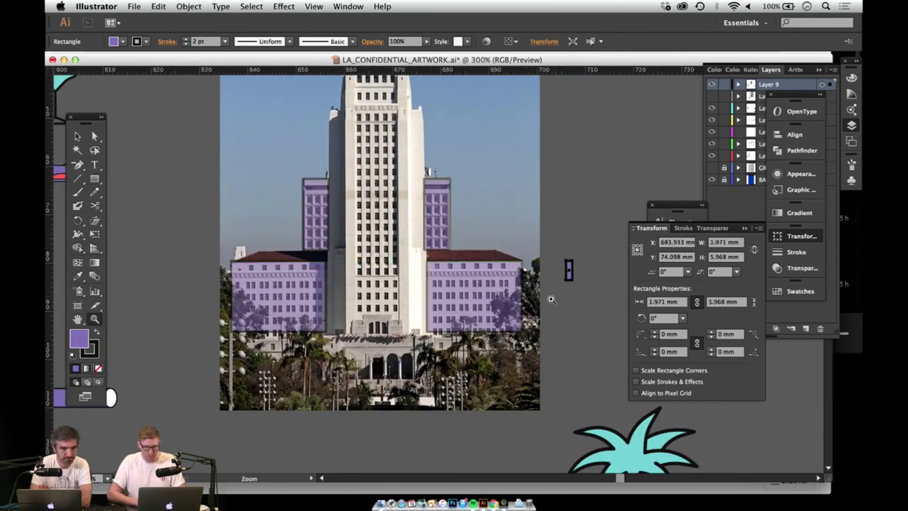
{"action": "left_click", "coordinate": [560, 305]}
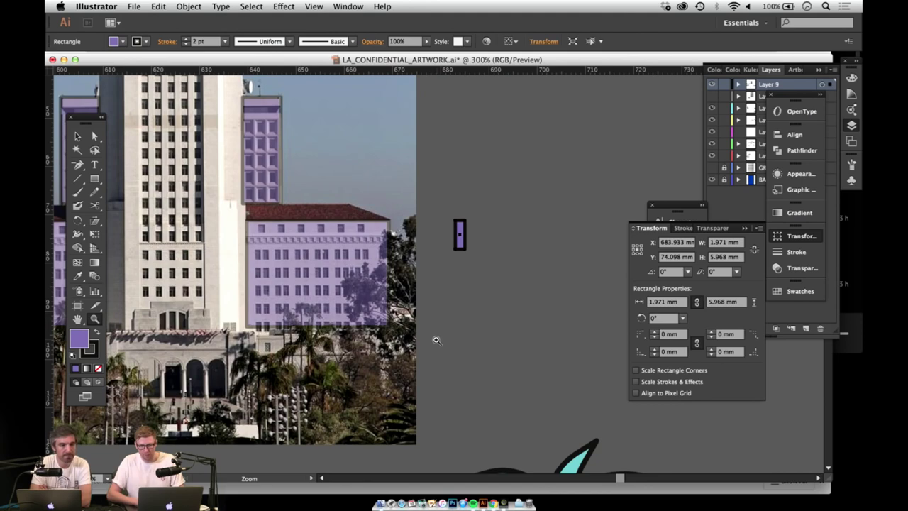
{"action": "scroll", "coordinate": [435, 341], "scroll_direction": "down", "scroll_amount": 5}
{"action": "key", "text": "v"}
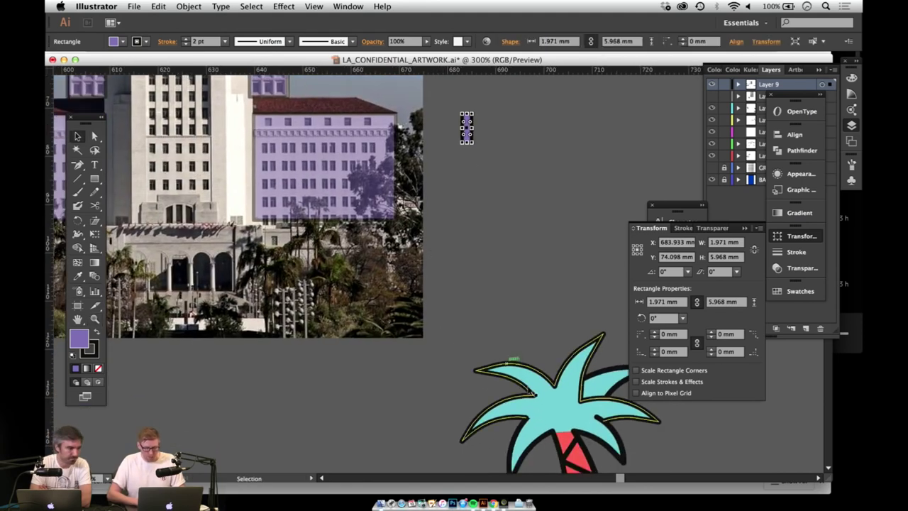
{"action": "left_click_drag", "start_coordinate": [557, 402], "coordinate": [579, 158]}
{"action": "key", "text": "space"}
{"action": "left_click_drag", "start_coordinate": [334, 201], "coordinate": [409, 386]}
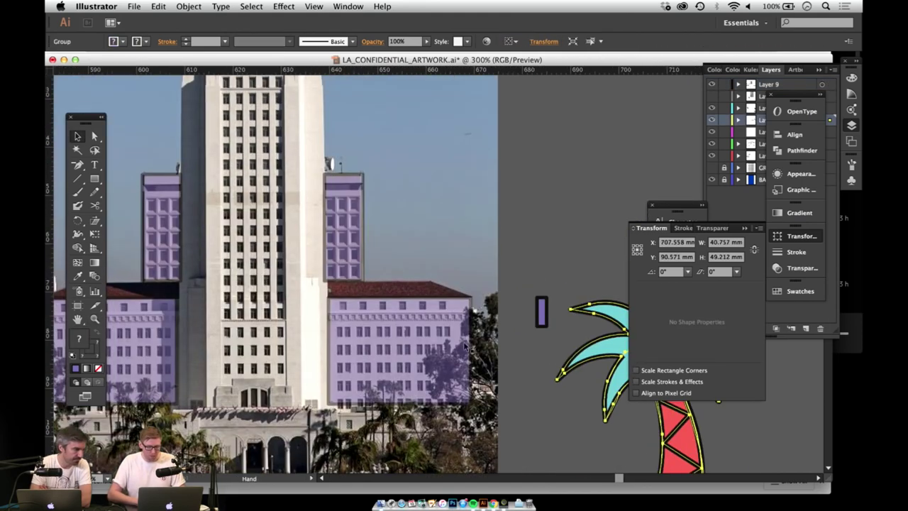
Step: Examine the whole tower in the reference photo together with the purple shapes on its blocks and wings
{"action": "key", "text": "z"}
{"action": "left_click", "coordinate": [313, 266], "text": "alt"}
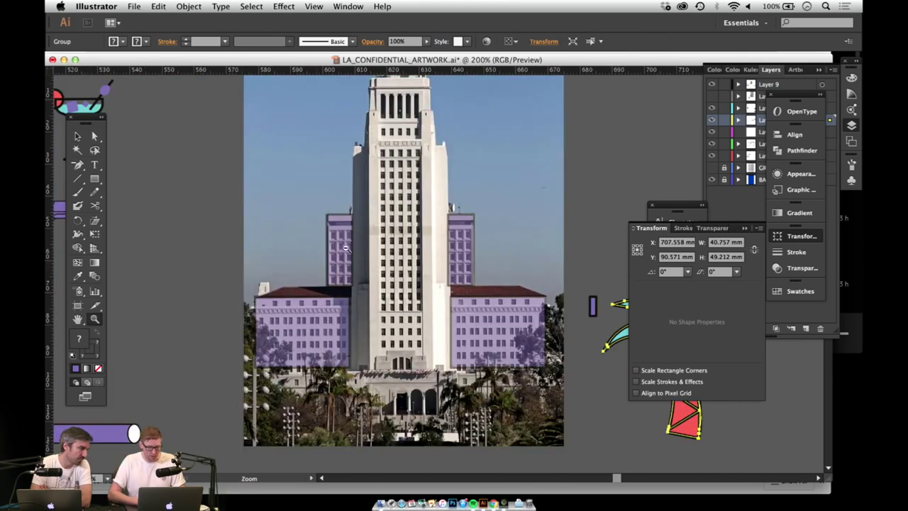
{"action": "left_click", "coordinate": [367, 238], "text": "alt"}
{"action": "key", "text": "space"}
{"action": "left_click_drag", "start_coordinate": [405, 216], "coordinate": [385, 260]}
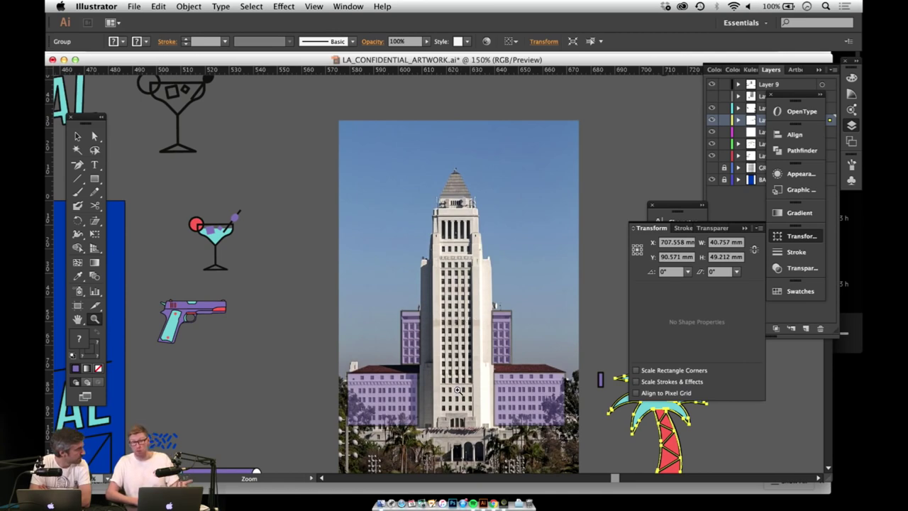
{"action": "left_click", "coordinate": [452, 366]}
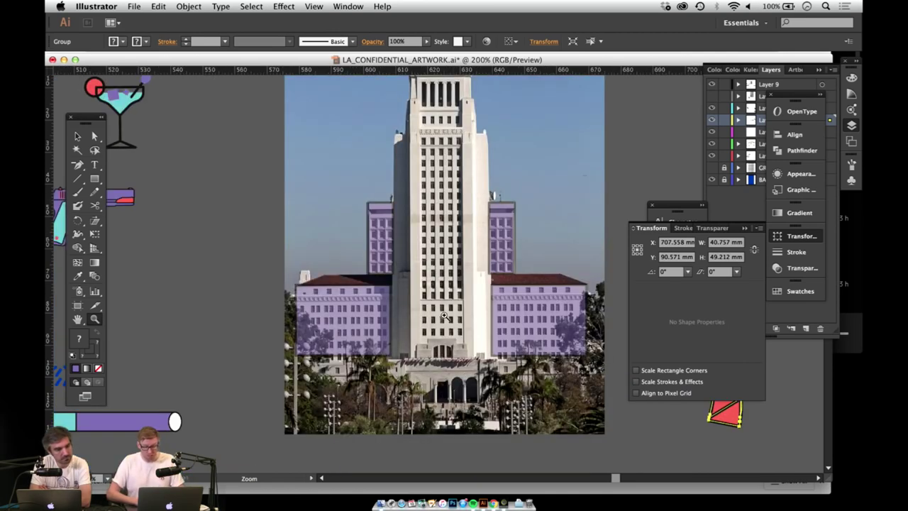
{"action": "left_click", "coordinate": [446, 312]}
{"action": "key", "text": "space"}
{"action": "left_click_drag", "start_coordinate": [492, 252], "coordinate": [379, 315]}
{"action": "key", "text": "v"}
{"action": "left_click", "coordinate": [452, 342]}
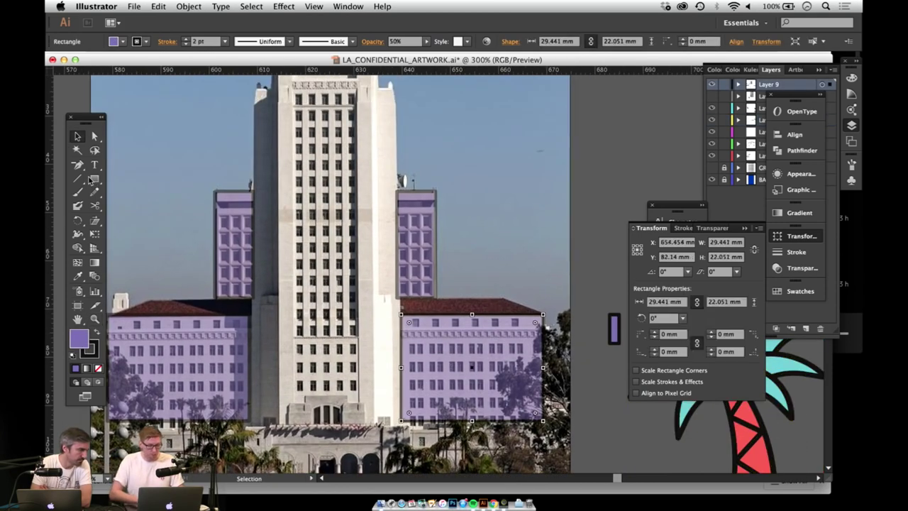
{"action": "left_click", "coordinate": [93, 179]}
{"action": "left_click_drag", "start_coordinate": [476, 204], "coordinate": [531, 261]}
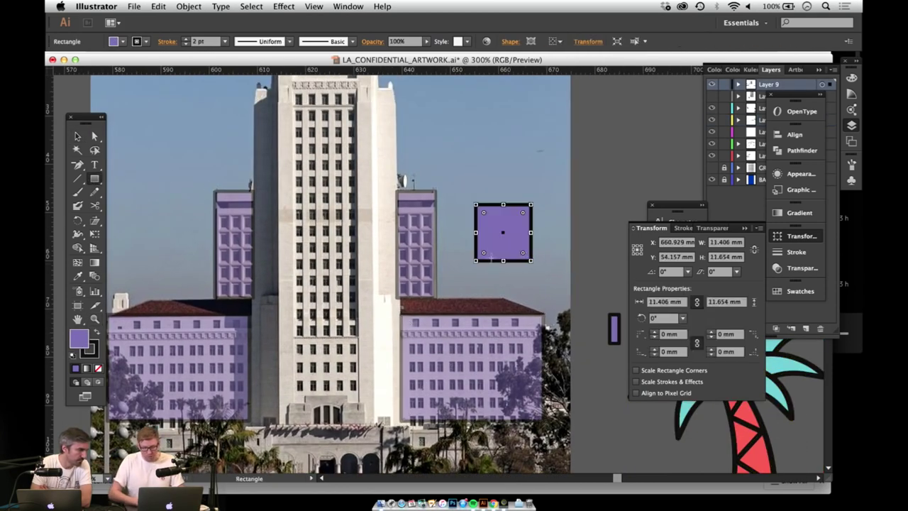
{"action": "key", "text": "Delete"}
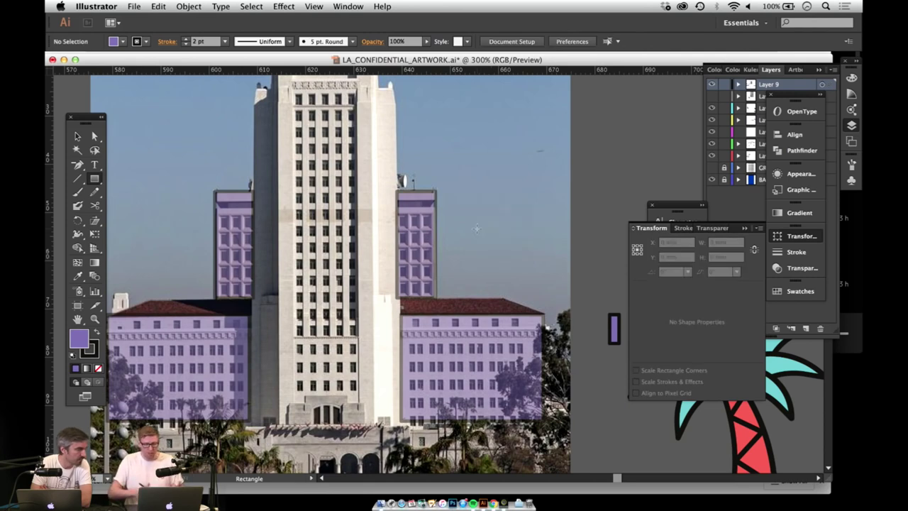
{"action": "left_click", "coordinate": [422, 368]}
{"action": "left_click", "coordinate": [83, 138]}
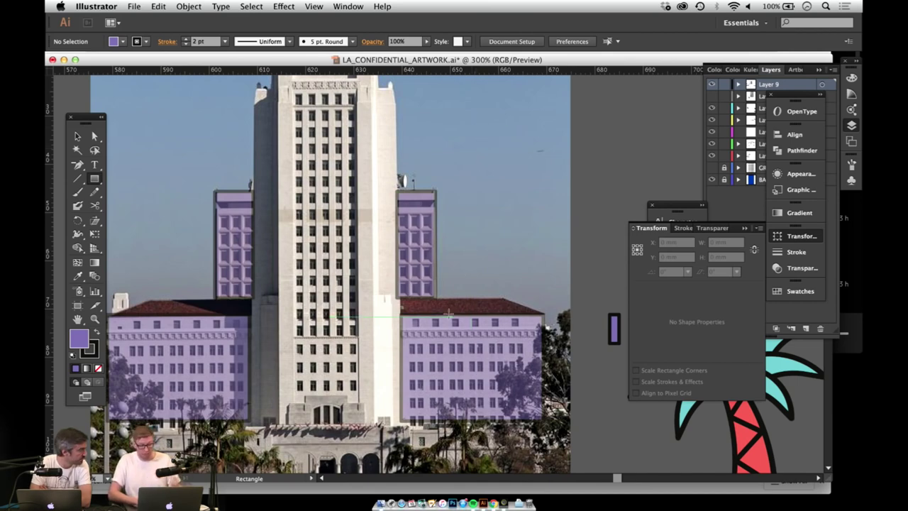
Step: Apply the palm leaf's turquoise fill to the small rectangle beside the photo and remove its stroke
{"action": "key", "text": "z"}
{"action": "left_click", "coordinate": [456, 339]}
{"action": "left_click_drag", "start_coordinate": [450, 278], "coordinate": [371, 315]}
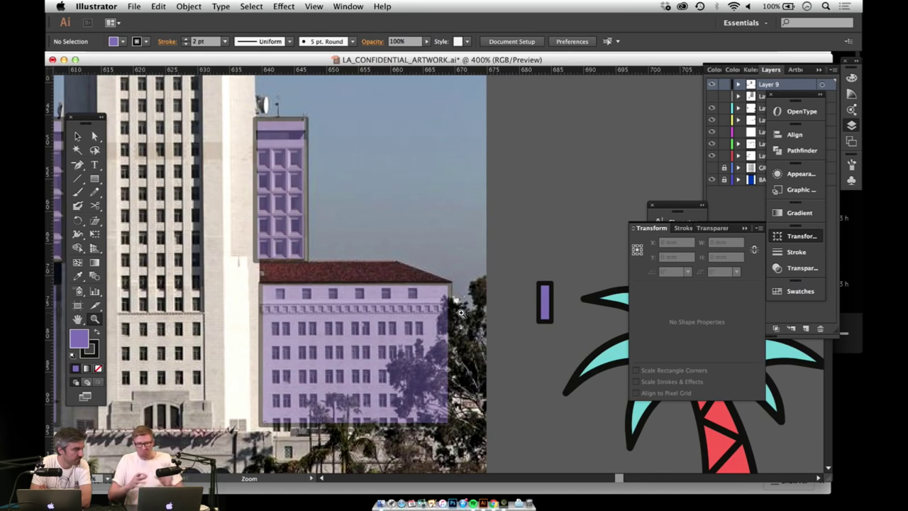
{"action": "key", "text": "v"}
{"action": "left_click", "coordinate": [545, 302]}
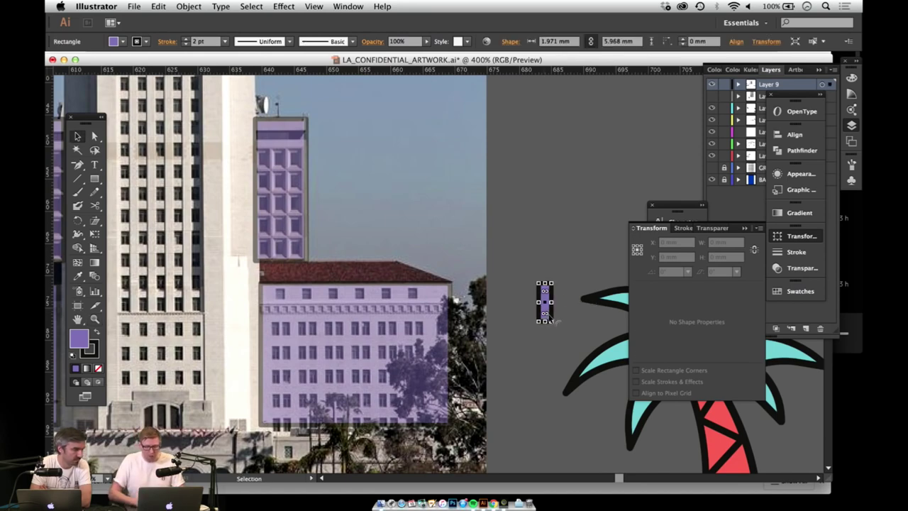
{"action": "left_click_drag", "start_coordinate": [545, 305], "coordinate": [482, 306]}
{"action": "key", "text": "i"}
{"action": "left_click", "coordinate": [564, 305]}
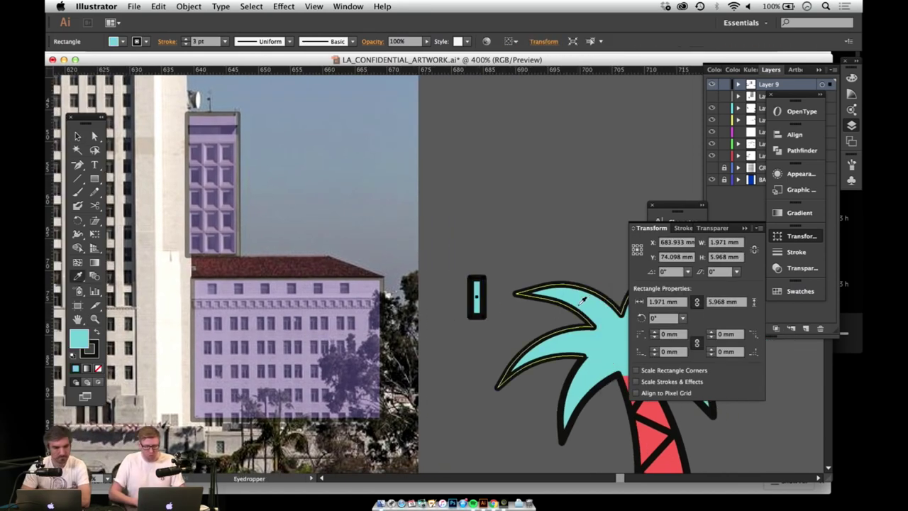
{"action": "key", "text": "v"}
{"action": "left_click", "coordinate": [96, 354]}
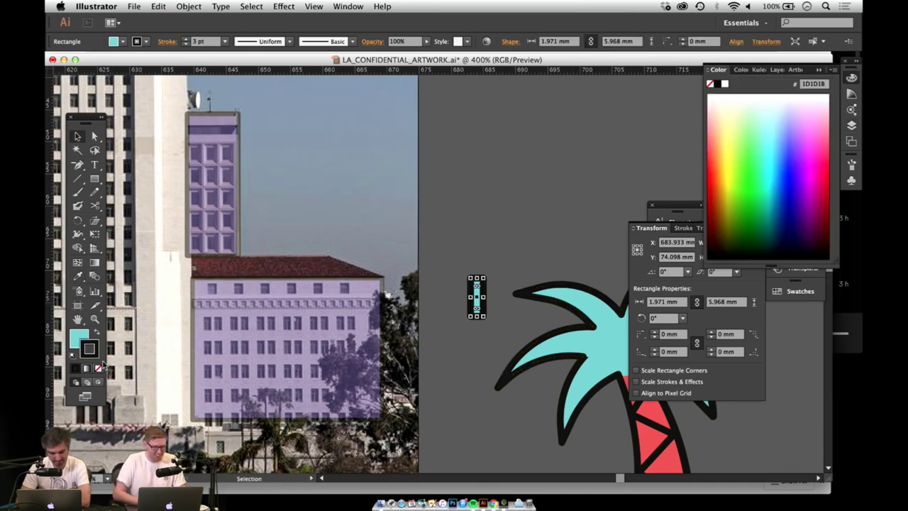
{"action": "left_click", "coordinate": [452, 244]}
Step: Move the turquoise rectangle over the first window in the top row of the building's right wing
{"action": "key", "text": "z"}
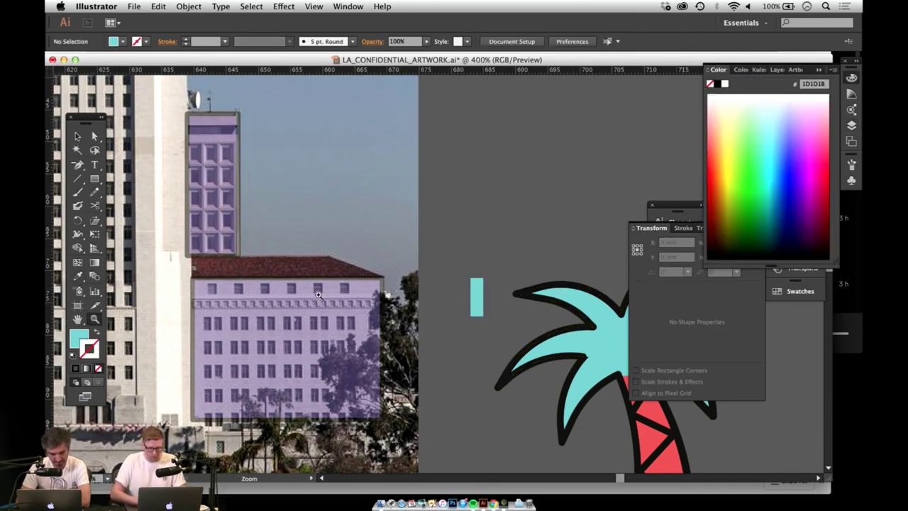
{"action": "left_click", "coordinate": [324, 299]}
{"action": "left_click_drag", "start_coordinate": [419, 321], "coordinate": [341, 285]}
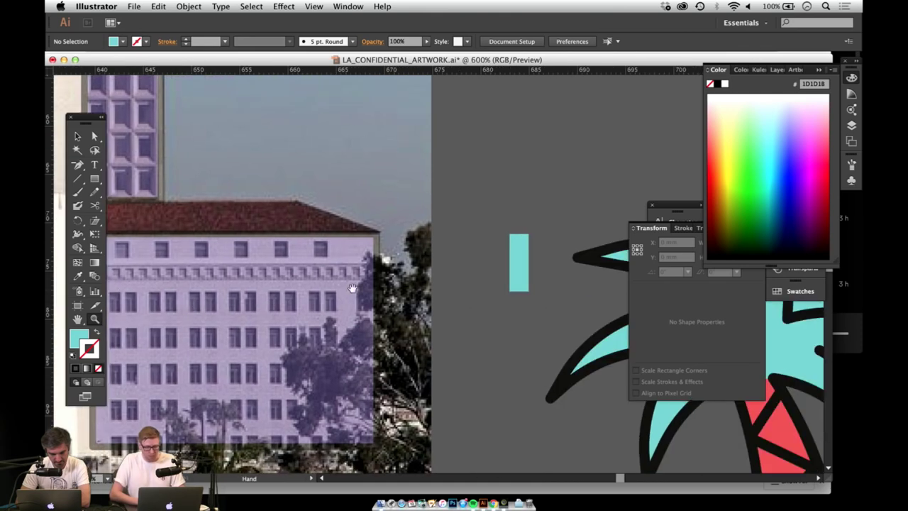
{"action": "key", "text": "v"}
{"action": "left_click_drag", "start_coordinate": [518, 263], "coordinate": [435, 250]}
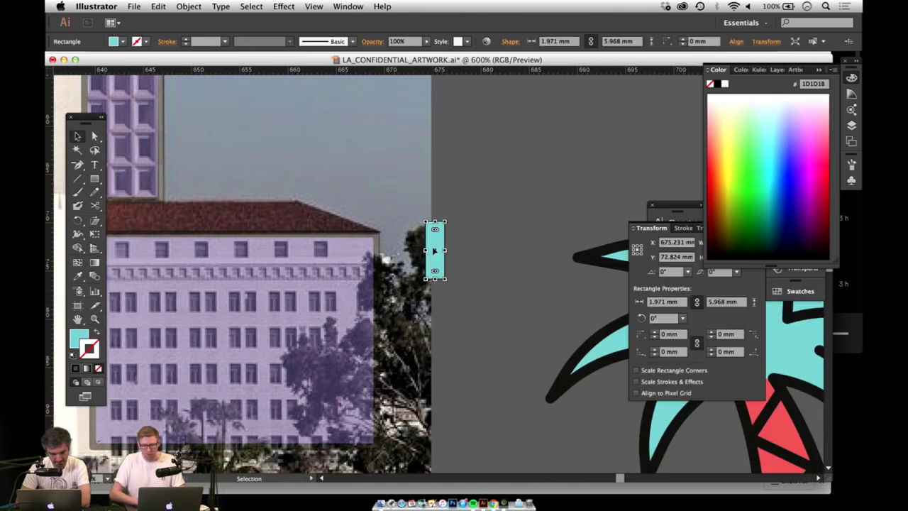
{"action": "left_click_drag", "start_coordinate": [279, 314], "coordinate": [388, 334]}
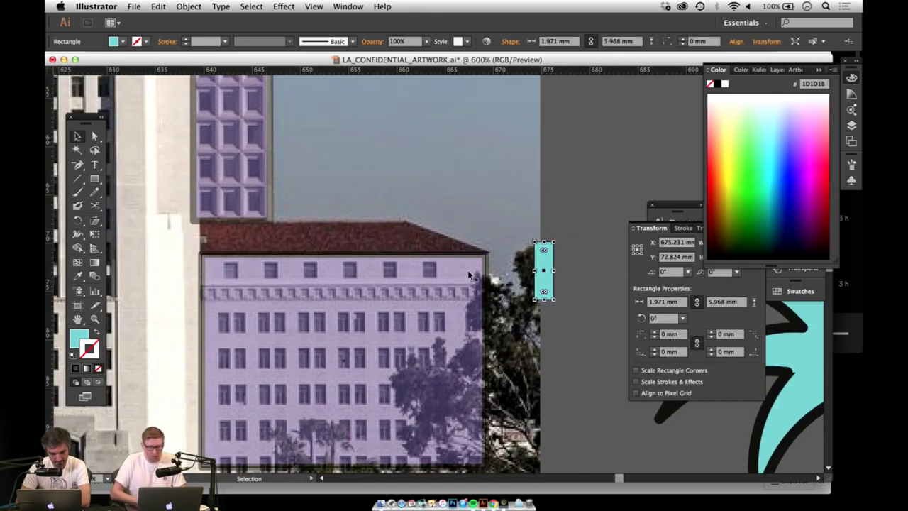
{"action": "left_click_drag", "start_coordinate": [544, 272], "coordinate": [231, 289]}
Step: Resize the turquoise rectangle to about 2.0 by 2.1 mm so it covers the first top-row window
{"action": "key", "text": "z"}
{"action": "left_click", "coordinate": [261, 286]}
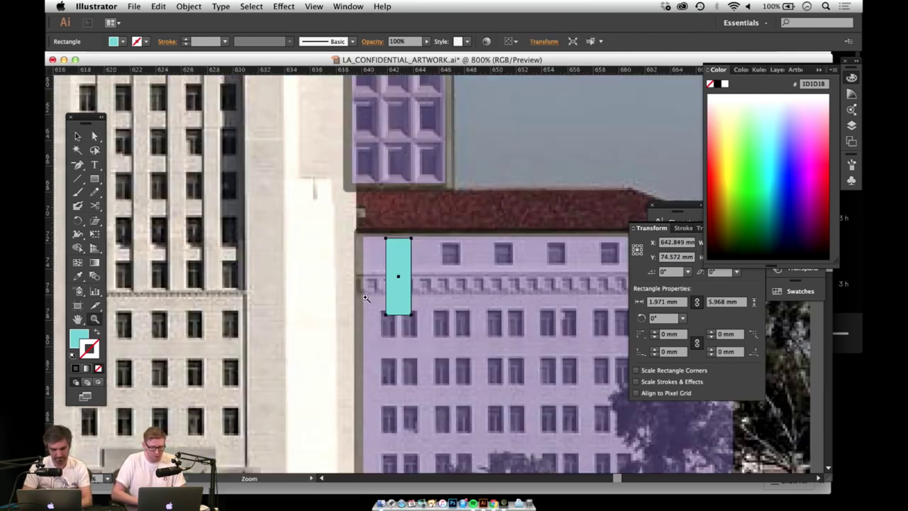
{"action": "left_click", "coordinate": [430, 276]}
{"action": "left_click", "coordinate": [431, 277]}
{"action": "left_click_drag", "start_coordinate": [423, 271], "coordinate": [308, 310]}
{"action": "key", "text": "v"}
{"action": "left_click_drag", "start_coordinate": [327, 410], "coordinate": [328, 313]}
{"action": "left_click_drag", "start_coordinate": [288, 307], "coordinate": [281, 306]}
Step: Duplicate the turquoise window across the right wing's top row at even spacing, making six windows
{"action": "scroll", "coordinate": [281, 306], "scroll_direction": "right", "scroll_amount": 5}
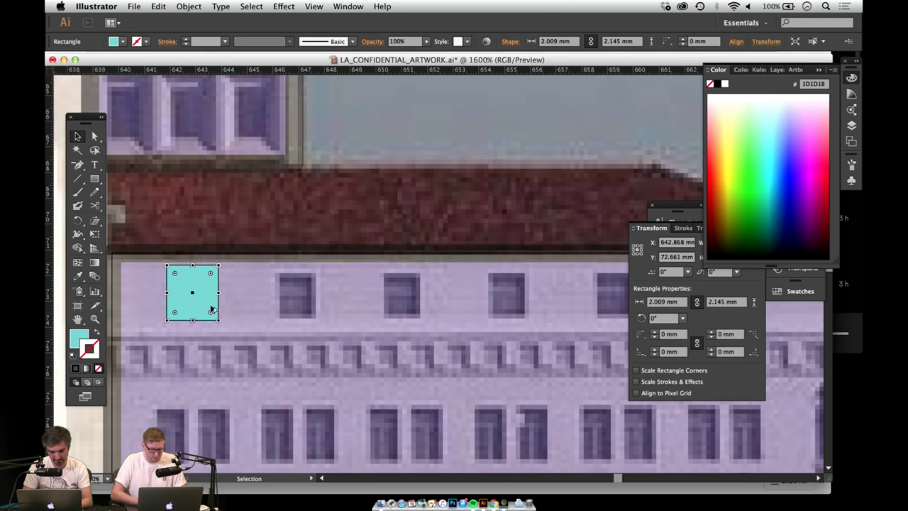
{"action": "left_click_drag", "start_coordinate": [202, 298], "coordinate": [305, 311]}
{"action": "key", "text": "super+d"}
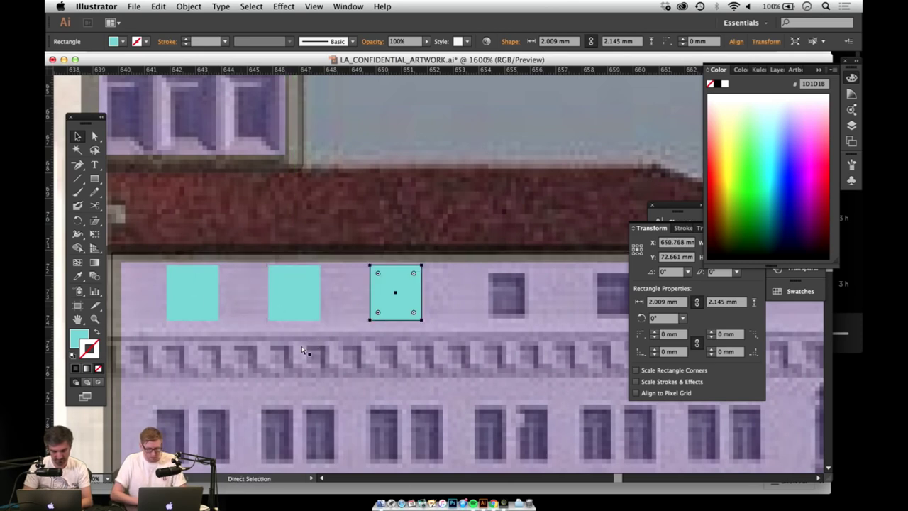
{"action": "key", "text": "super+d"}
{"action": "key", "text": "super+d"}
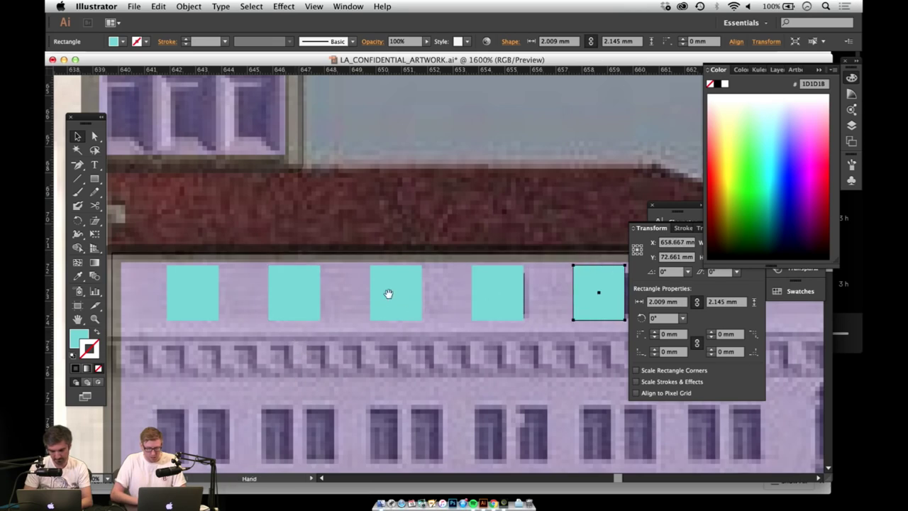
{"action": "left_click_drag", "start_coordinate": [408, 298], "coordinate": [192, 296]}
{"action": "key", "text": "super+d"}
Step: Copy the first turquoise window down to the paired-window row and narrow the copy to about 1.1 mm
{"action": "key", "text": "super+space"}
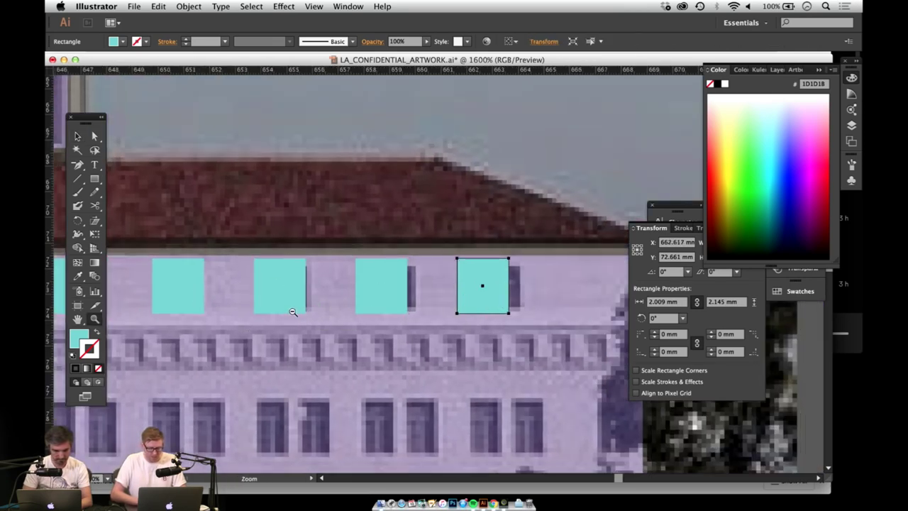
{"action": "left_click", "coordinate": [296, 311], "text": "alt"}
{"action": "left_click", "coordinate": [305, 310], "text": "alt"}
{"action": "left_click", "coordinate": [306, 310], "text": "alt"}
{"action": "left_click_drag", "start_coordinate": [489, 279], "coordinate": [308, 317]}
{"action": "left_click", "coordinate": [354, 294]}
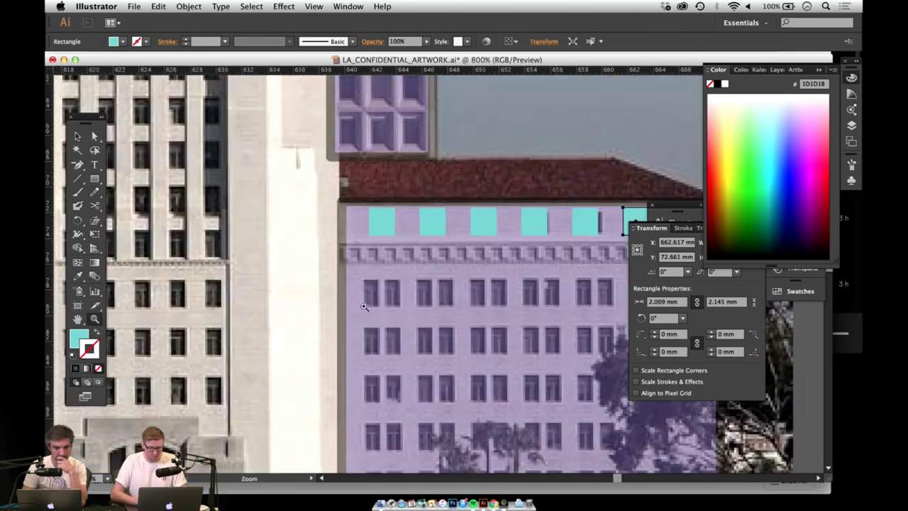
{"action": "left_click", "coordinate": [418, 301]}
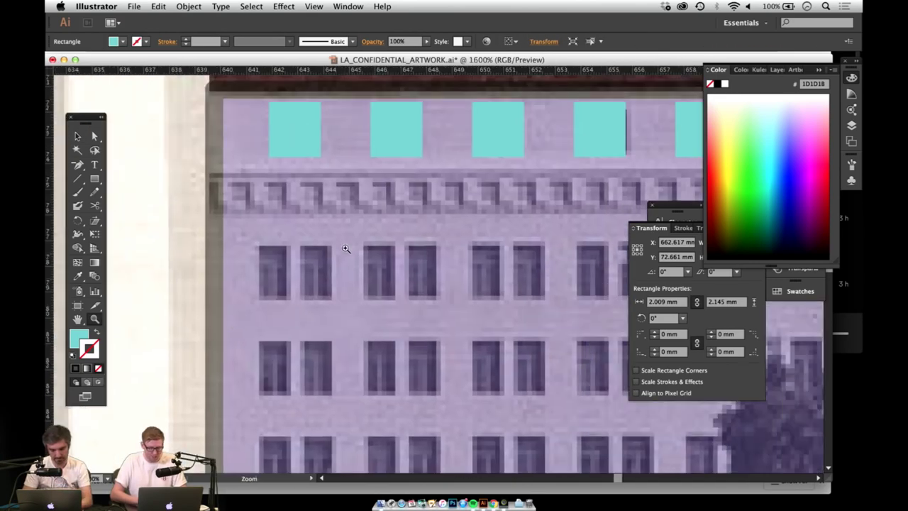
{"action": "key", "text": "v"}
{"action": "left_click", "coordinate": [303, 129]}
{"action": "left_click_drag", "start_coordinate": [298, 137], "coordinate": [381, 269]}
Step: Duplicate the pair of narrow turquoise windows across the right wing's second row, making six evenly spaced pairs
{"action": "left_click", "coordinate": [274, 272], "text": "shift"}
{"action": "key", "text": "super+d"}
{"action": "key", "text": "super+d"}
{"action": "left_click", "coordinate": [357, 274]}
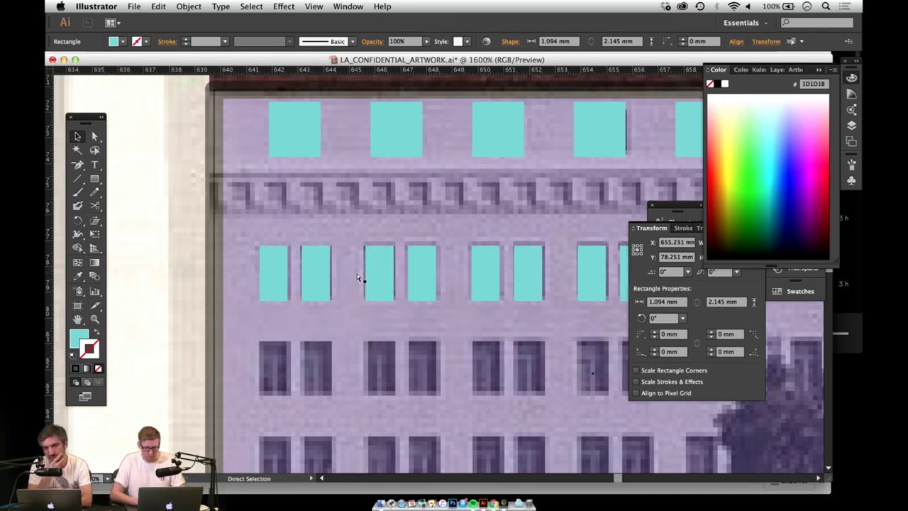
{"action": "key", "text": "space"}
{"action": "left_click_drag", "start_coordinate": [478, 218], "coordinate": [150, 267]}
{"action": "left_click_drag", "start_coordinate": [288, 261], "coordinate": [392, 219]}
{"action": "key", "text": "z"}
{"action": "left_click", "coordinate": [369, 245], "text": "alt"}
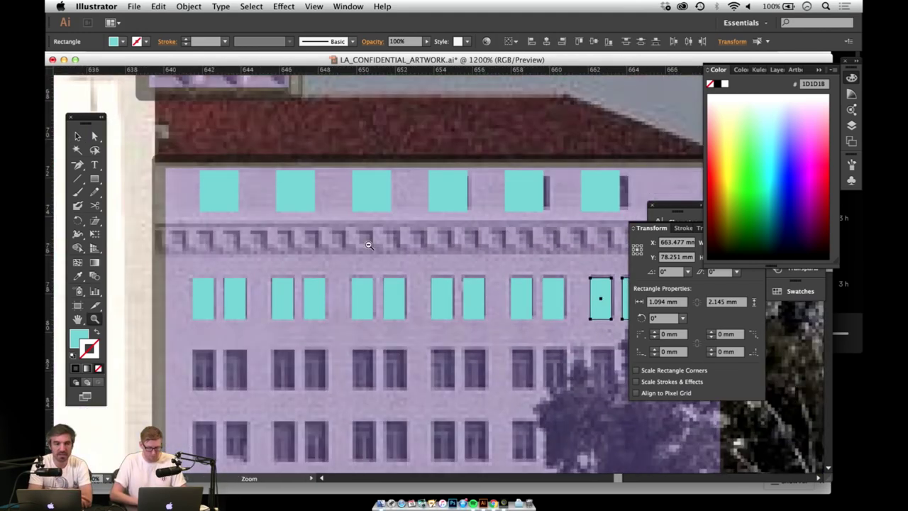
{"action": "left_click", "coordinate": [368, 245], "text": "alt+super"}
{"action": "left_click_drag", "start_coordinate": [352, 244], "coordinate": [287, 209]}
{"action": "key", "text": "v"}
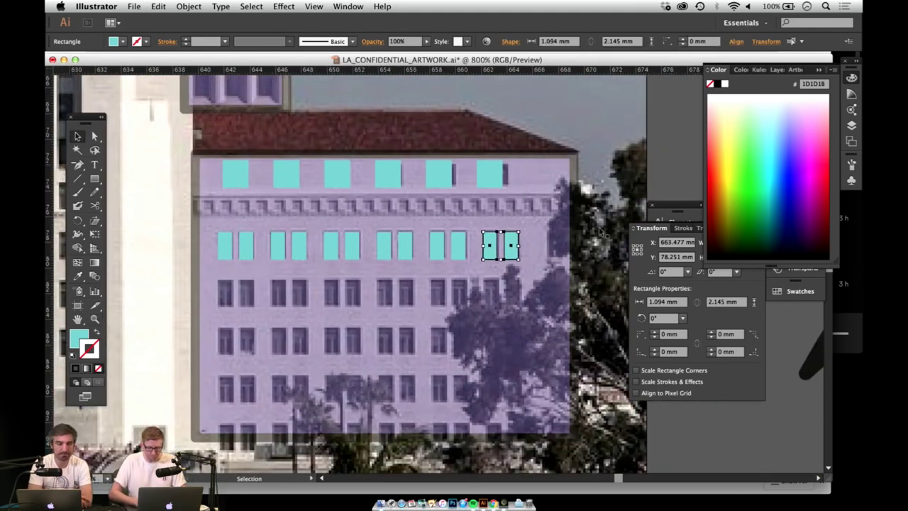
{"action": "left_click", "coordinate": [600, 233]}
{"action": "left_click", "coordinate": [666, 179]}
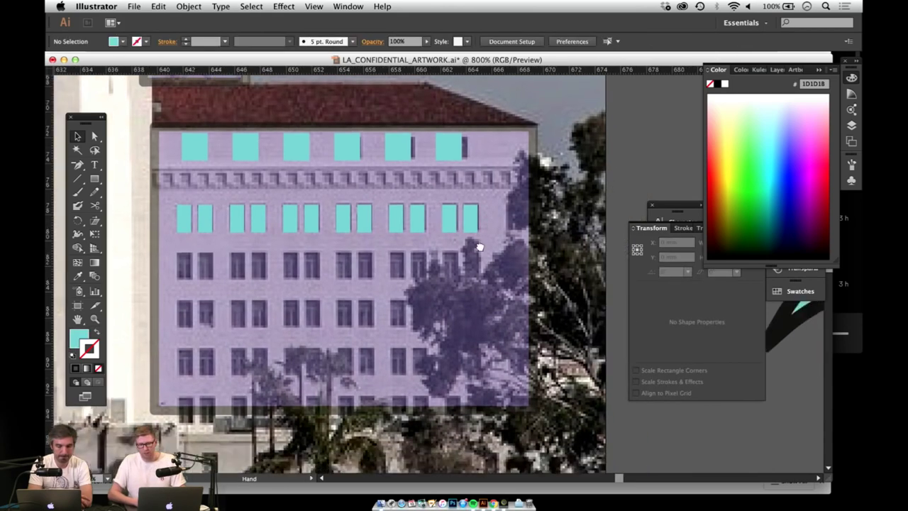
Step: Select the right wing's second row of narrow turquoise windows, removing the overlapping rainbow arcs from the selection
{"action": "scroll", "coordinate": [596, 226], "scroll_direction": "right", "scroll_amount": 5}
{"action": "scroll", "coordinate": [596, 226], "scroll_direction": "down", "scroll_amount": 2}
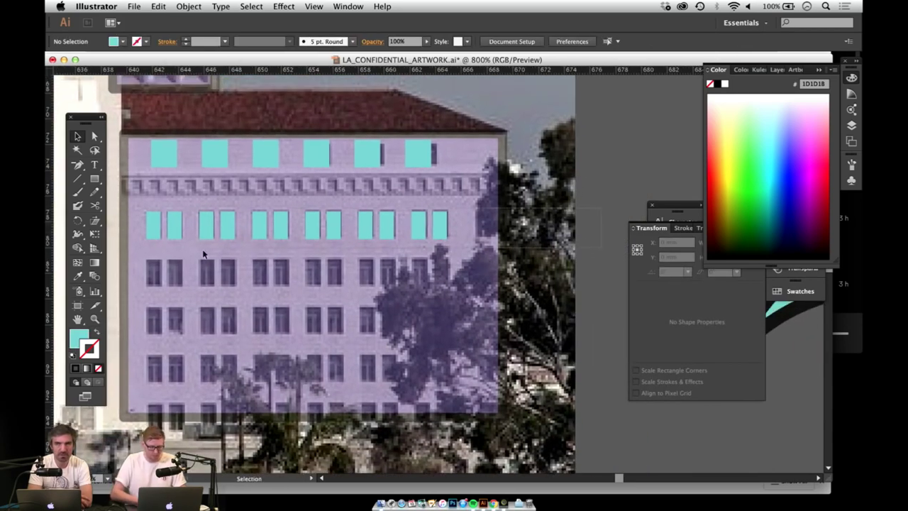
{"action": "left_click_drag", "start_coordinate": [148, 258], "coordinate": [223, 200]}
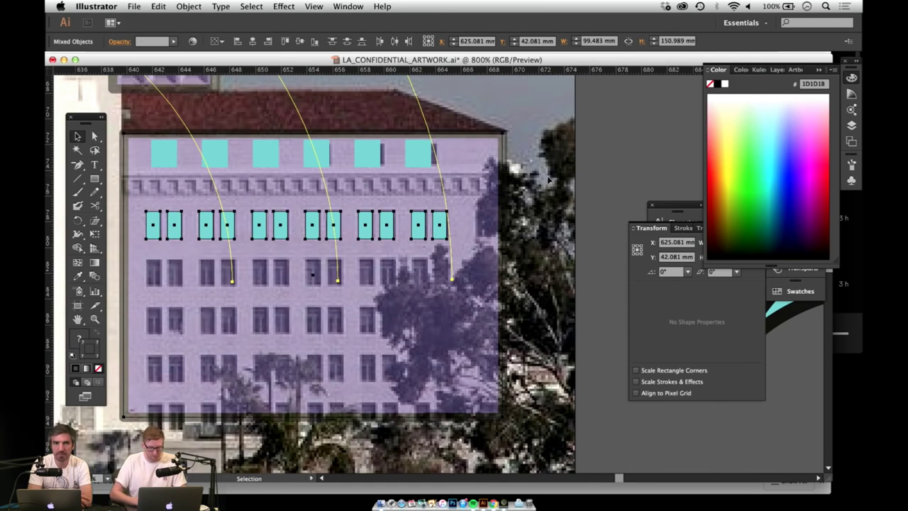
{"action": "left_click", "coordinate": [594, 193]}
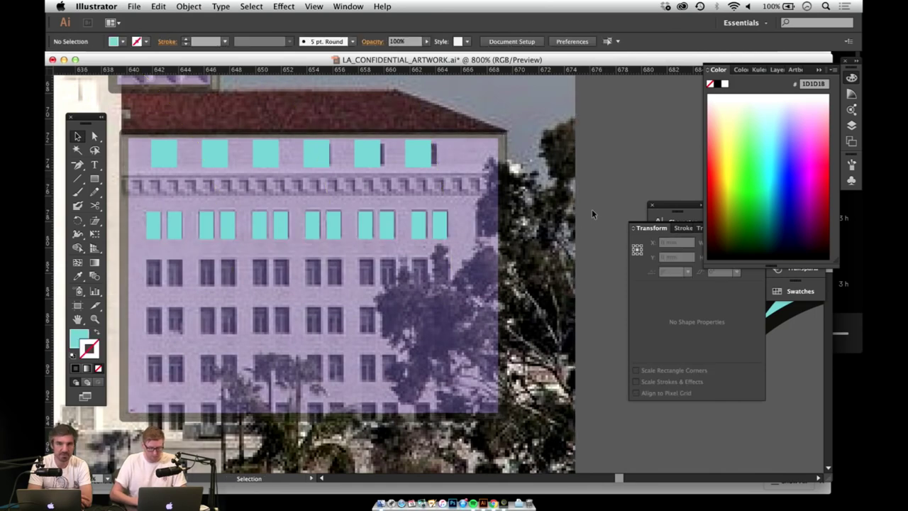
{"action": "left_click_drag", "start_coordinate": [143, 243], "coordinate": [490, 209]}
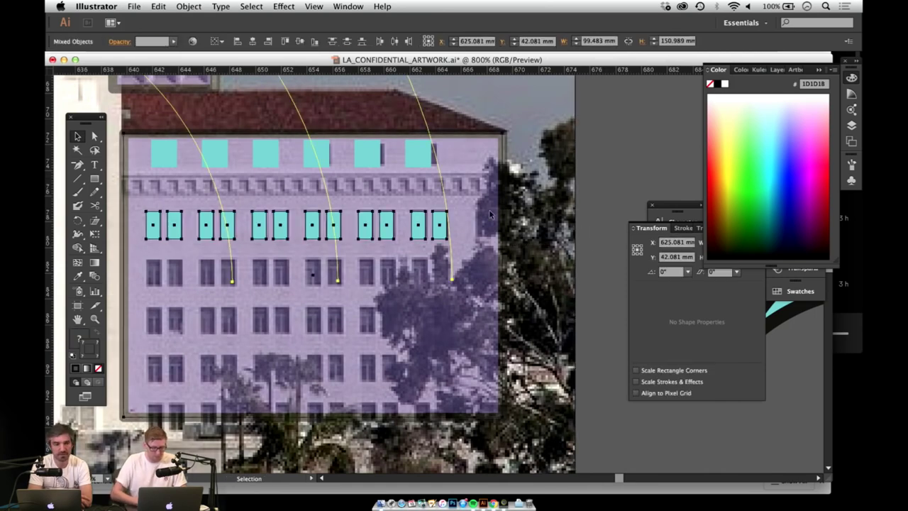
{"action": "left_click", "coordinate": [450, 282], "text": "shift"}
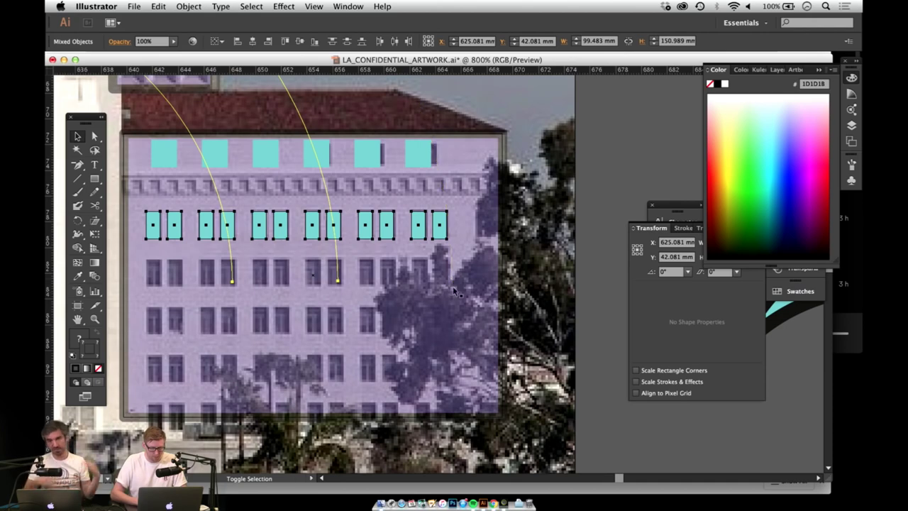
{"action": "left_click", "coordinate": [338, 281], "text": "shift"}
{"action": "left_click", "coordinate": [232, 282], "text": "shift"}
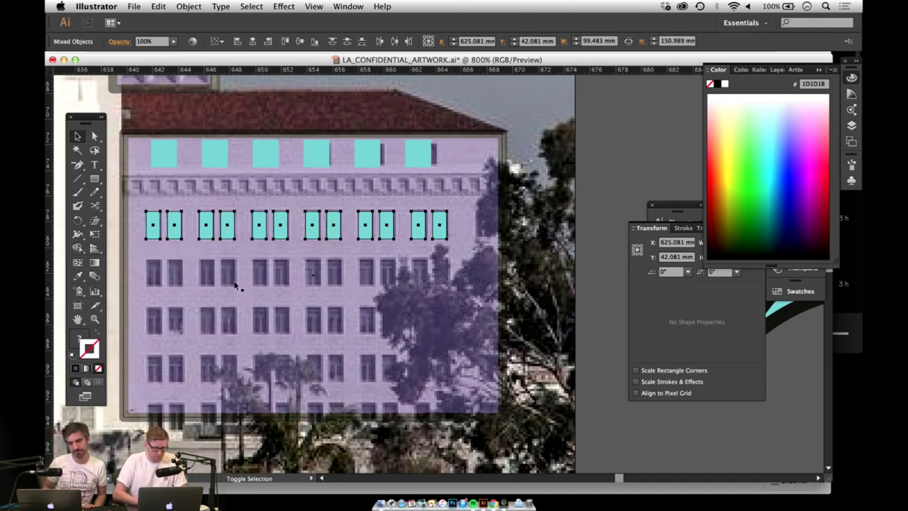
Step: Try to copy the selected narrow window row down one floor, undoing each attempt
{"action": "left_click_drag", "start_coordinate": [280, 239], "coordinate": [300, 281]}
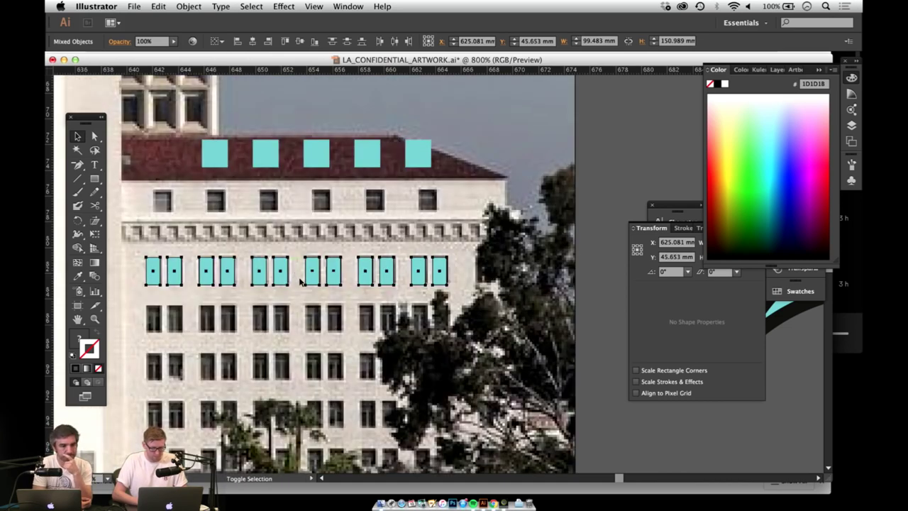
{"action": "key", "text": "super+z"}
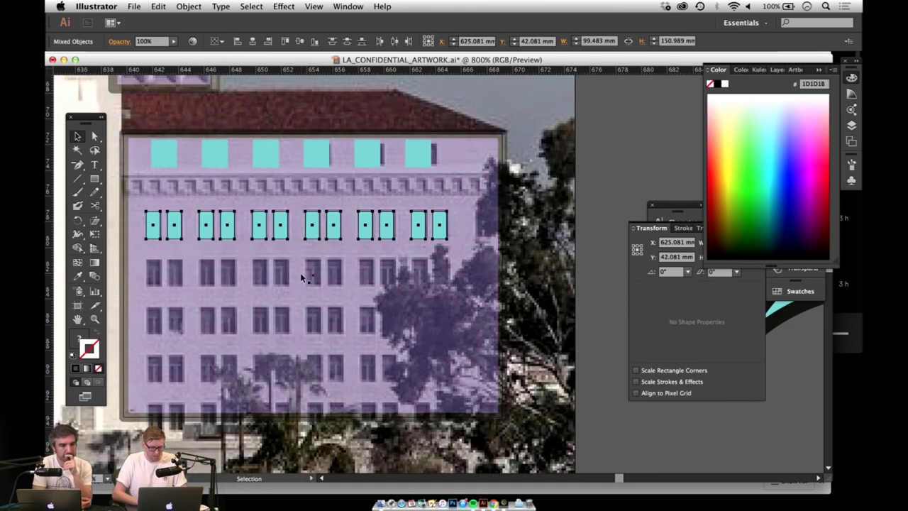
{"action": "left_click", "coordinate": [427, 288], "text": "shift"}
{"action": "left_click_drag", "start_coordinate": [420, 227], "coordinate": [422, 276]}
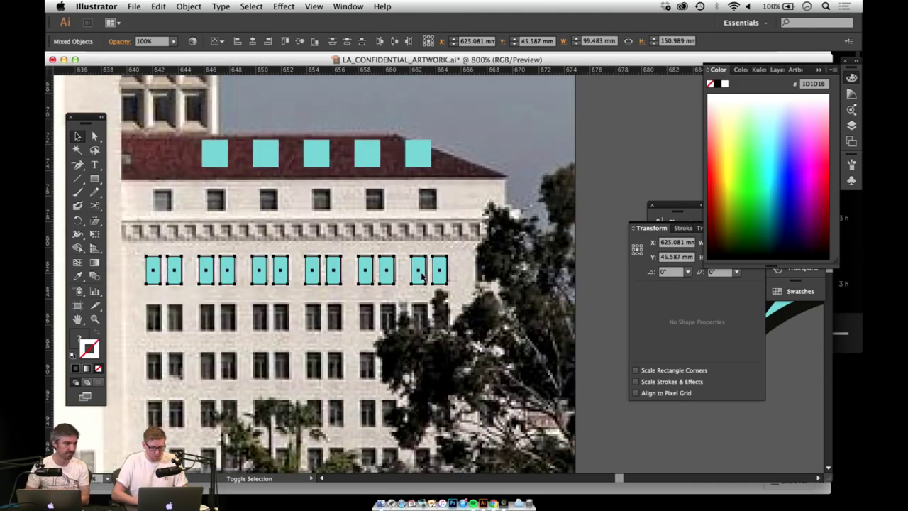
{"action": "key", "text": "super+z"}
Step: Move the palm tree illustration farther right, away from the tower photo
{"action": "key", "text": "z"}
{"action": "left_click", "coordinate": [366, 278], "text": "alt"}
{"action": "left_click", "coordinate": [376, 284], "text": "alt"}
{"action": "left_click", "coordinate": [382, 296], "text": "alt"}
{"action": "left_click", "coordinate": [382, 297], "text": "alt"}
{"action": "left_click", "coordinate": [401, 307], "text": "alt"}
{"action": "left_click_drag", "start_coordinate": [417, 290], "coordinate": [335, 401]}
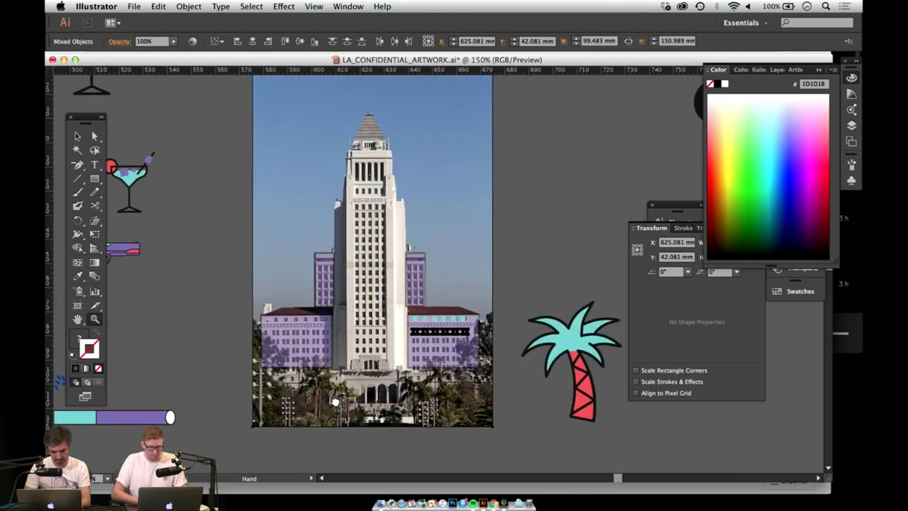
{"action": "left_click_drag", "start_coordinate": [362, 369], "coordinate": [322, 403]}
{"action": "left_click_drag", "start_coordinate": [540, 408], "coordinate": [797, 405]}
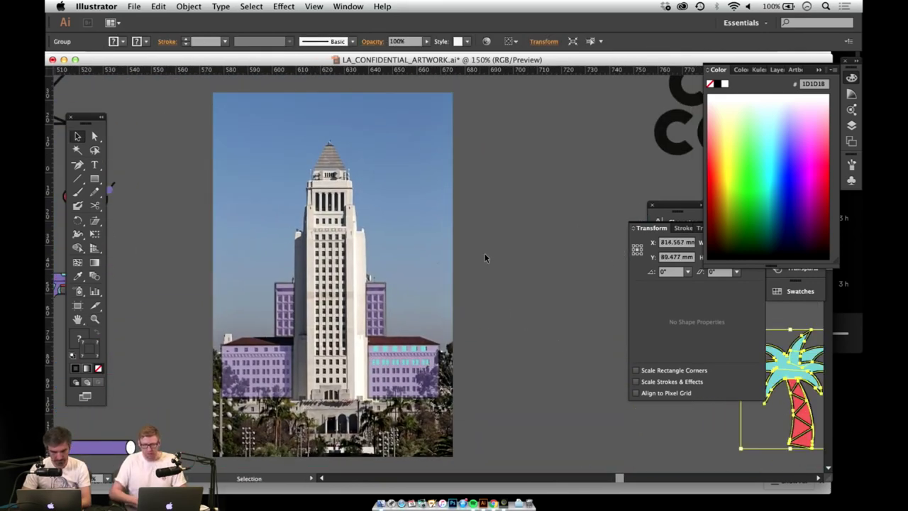
Step: Move the tower photo about 90 mm right, off the rainbows and the purple building shapes
{"action": "left_click_drag", "start_coordinate": [507, 206], "coordinate": [284, 402]}
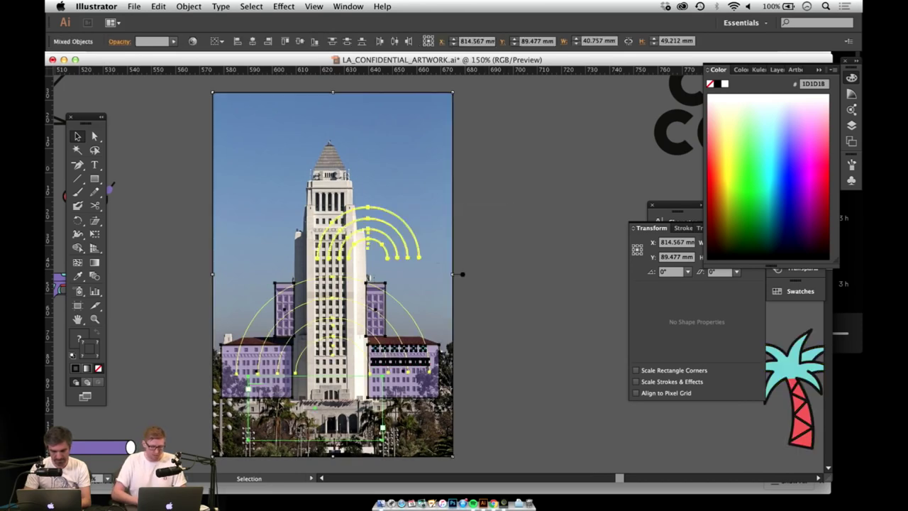
{"action": "left_click", "coordinate": [181, 190]}
{"action": "left_click_drag", "start_coordinate": [273, 247], "coordinate": [339, 238]}
{"action": "key", "text": "space"}
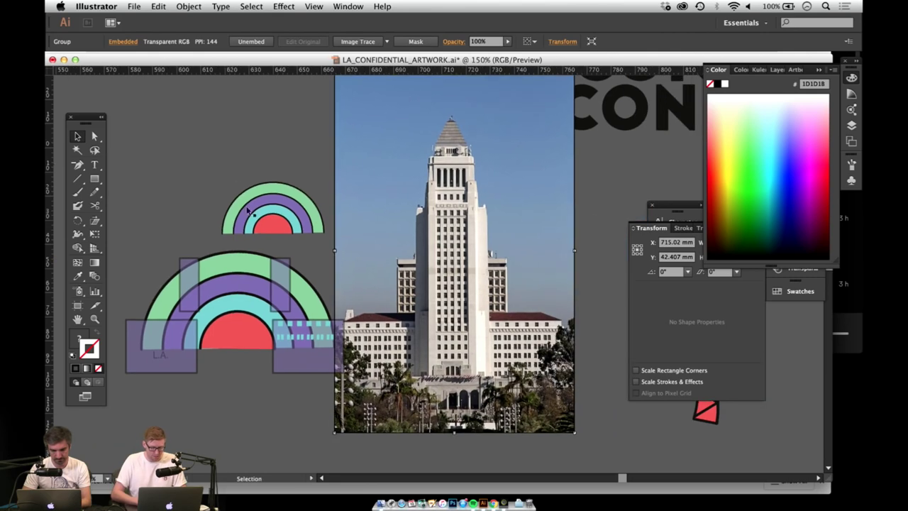
Step: Move the rainbow artwork up and left, clear of the purple building shapes
{"action": "left_click", "coordinate": [233, 321]}
{"action": "left_click_drag", "start_coordinate": [244, 345], "coordinate": [146, 128]}
{"action": "scroll", "coordinate": [259, 249], "scroll_direction": "right", "scroll_amount": 5}
{"action": "scroll", "coordinate": [259, 250], "scroll_direction": "down", "scroll_amount": 1}
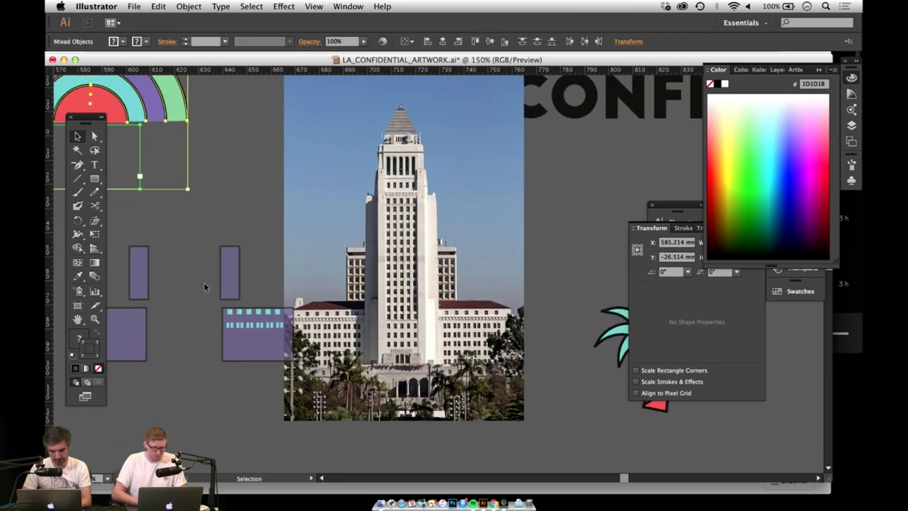
Step: Move the right wing's purple shapes and turquoise windows back over the matching part of the relocated tower photo
{"action": "left_click", "coordinate": [330, 340]}
{"action": "left_click", "coordinate": [356, 306]}
{"action": "left_click_drag", "start_coordinate": [430, 261], "coordinate": [190, 343]}
{"action": "left_click_drag", "start_coordinate": [251, 317], "coordinate": [275, 321]}
{"action": "key", "text": "v"}
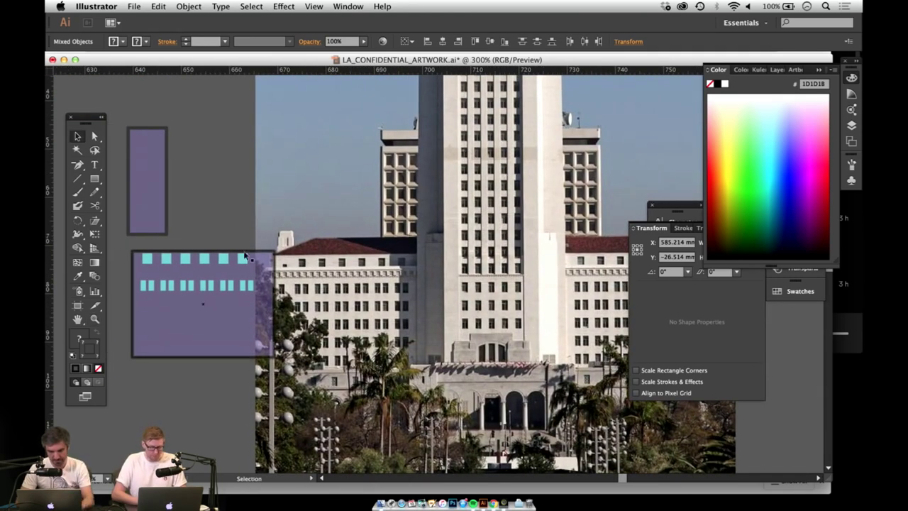
{"action": "left_click_drag", "start_coordinate": [198, 144], "coordinate": [152, 342]}
{"action": "left_click", "coordinate": [239, 189]}
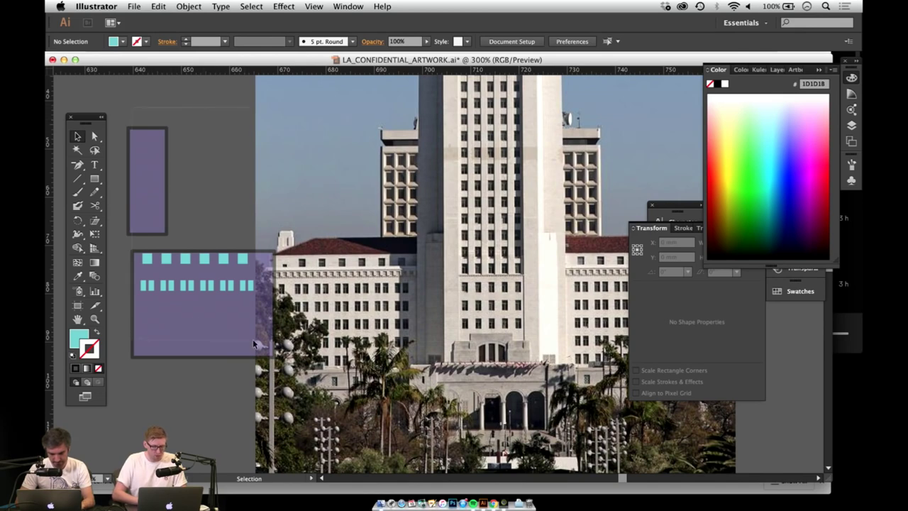
{"action": "key", "text": "super+a"}
{"action": "left_click_drag", "start_coordinate": [176, 324], "coordinate": [603, 327]}
{"action": "left_click_drag", "start_coordinate": [407, 290], "coordinate": [237, 302]}
{"action": "left_click_drag", "start_coordinate": [397, 184], "coordinate": [413, 180]}
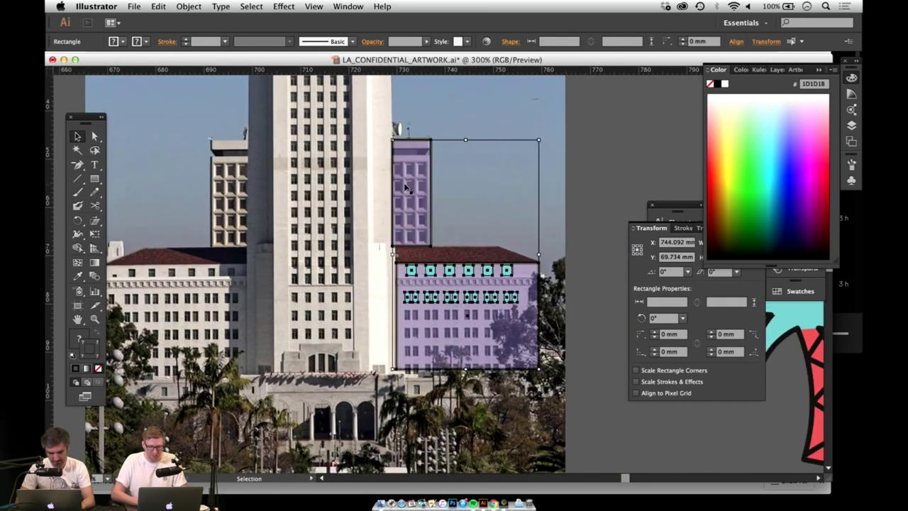
{"action": "left_click_drag", "start_coordinate": [405, 246], "coordinate": [304, 203]}
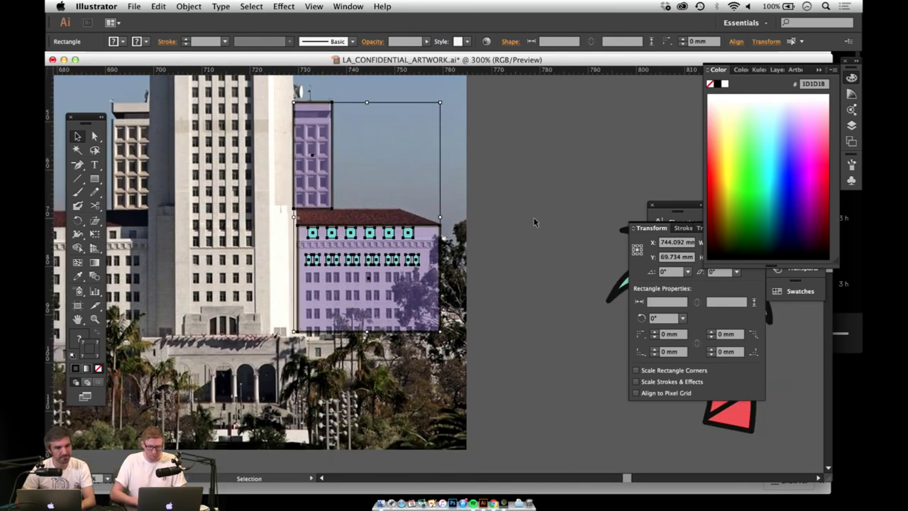
{"action": "left_click", "coordinate": [534, 217]}
Step: Try to copy the right wing's second row of narrow turquoise windows straight down to the next floor
{"action": "key", "text": "z"}
{"action": "left_click", "coordinate": [387, 240]}
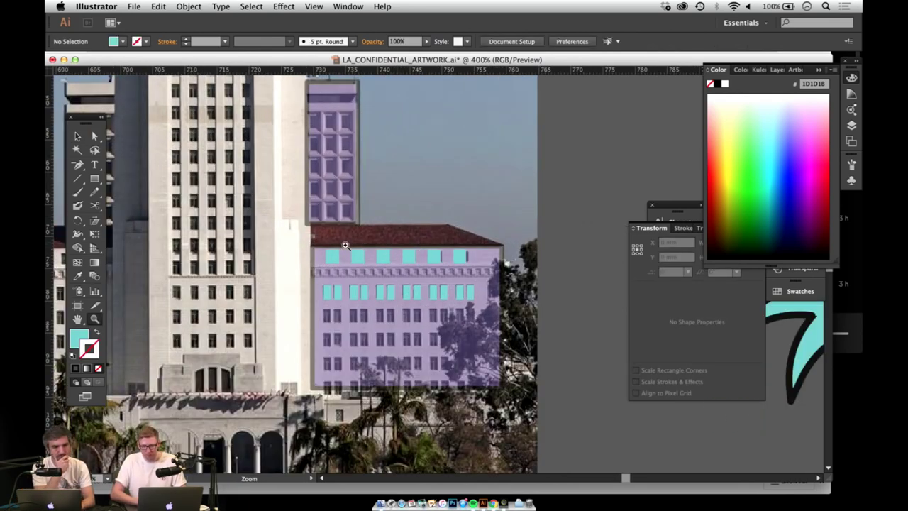
{"action": "left_click", "coordinate": [389, 290]}
{"action": "left_click", "coordinate": [447, 285]}
{"action": "left_click_drag", "start_coordinate": [426, 276], "coordinate": [339, 260]}
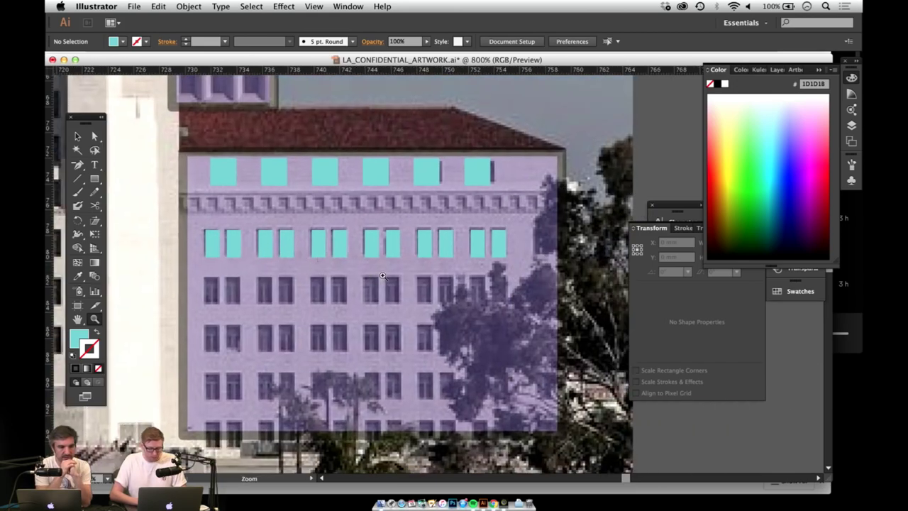
{"action": "key", "text": "super+minus"}
{"action": "key", "text": "v"}
{"action": "left_click_drag", "start_coordinate": [588, 239], "coordinate": [263, 288]}
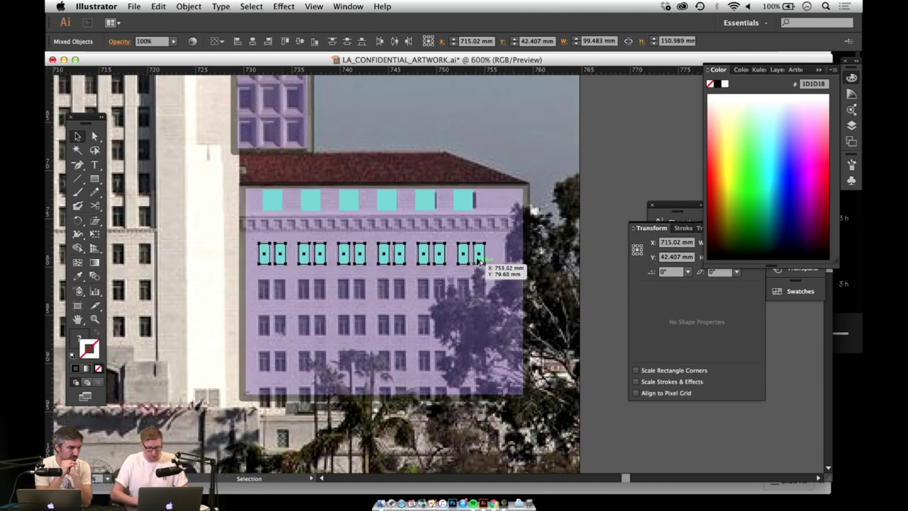
{"action": "left_click_drag", "start_coordinate": [480, 257], "coordinate": [479, 287]}
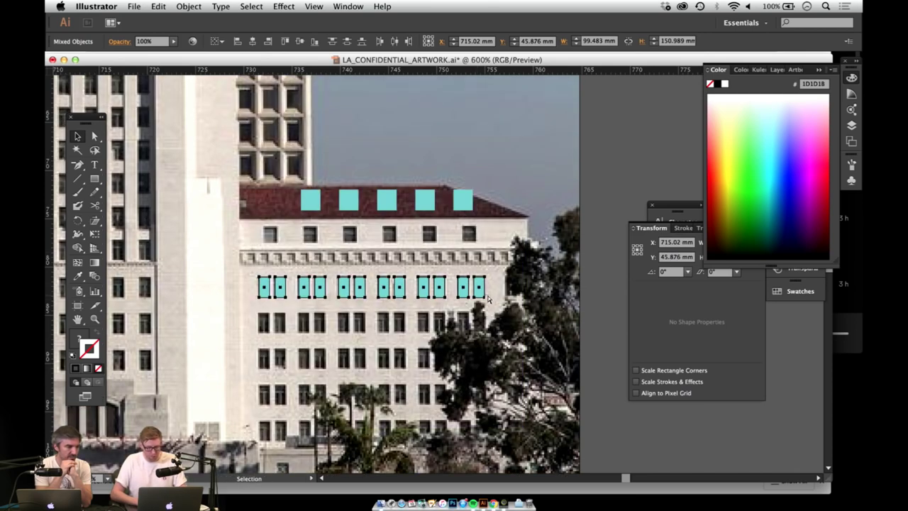
Step: Repeat the downward copy for one more floor and undo the duplication attempt
{"action": "key", "text": "super+d"}
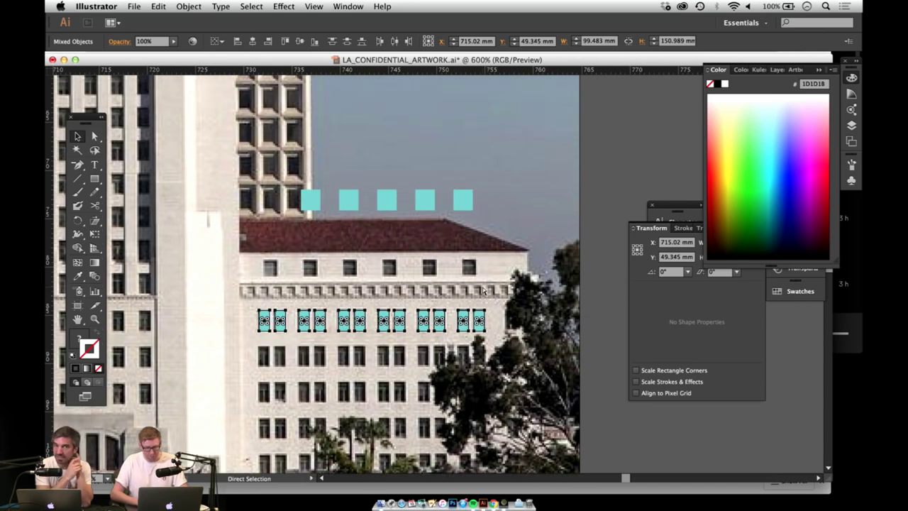
{"action": "key", "text": "v"}
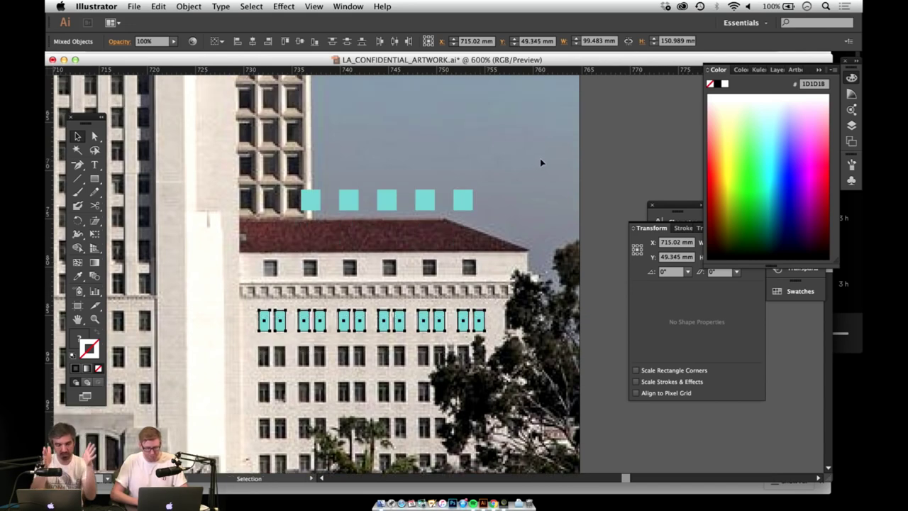
{"action": "key", "text": "super+z"}
{"action": "key", "text": "super+z"}
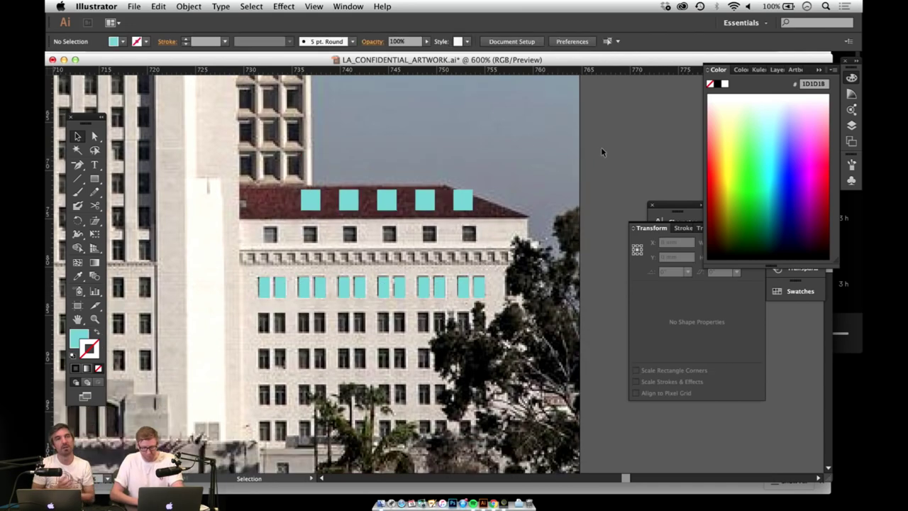
Step: Show all hidden shapes so the lilac building facades appear over the photo, and clear the selection
{"action": "left_click", "coordinate": [558, 137]}
{"action": "key", "text": "super+3"}
{"action": "key", "text": "super+alt+3"}
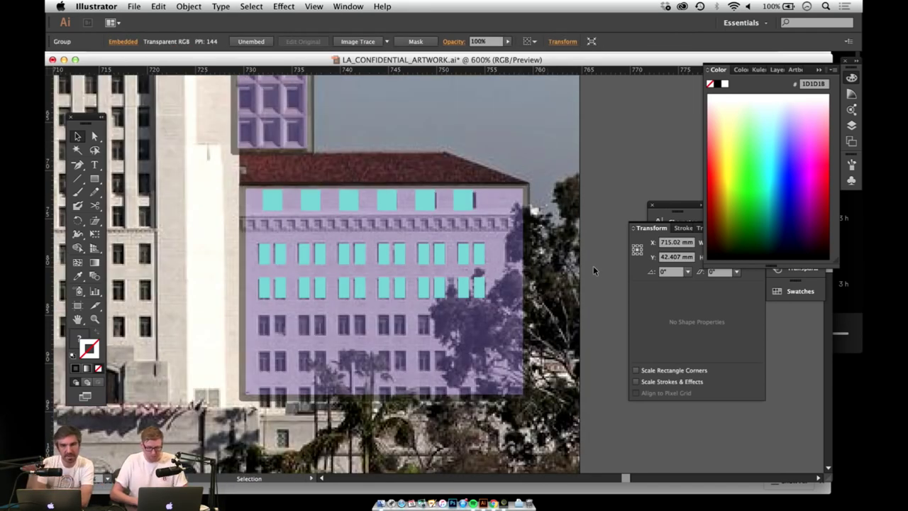
{"action": "left_click", "coordinate": [593, 265]}
Step: Copy the lower row of turquoise paired windows down one floor and repeat the duplication for one more floor on the lilac facade
{"action": "left_click", "coordinate": [254, 315]}
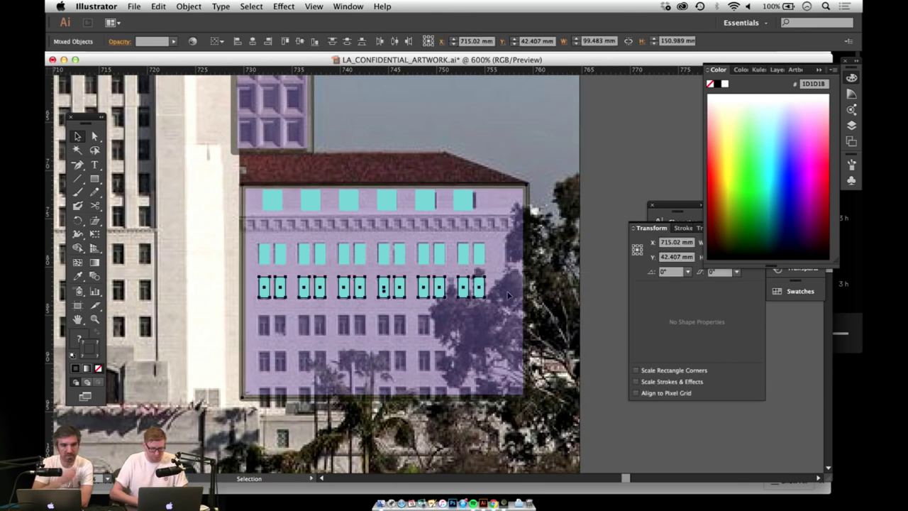
{"action": "left_click", "coordinate": [515, 234], "text": "shift"}
{"action": "left_click_drag", "start_coordinate": [428, 288], "coordinate": [426, 325]}
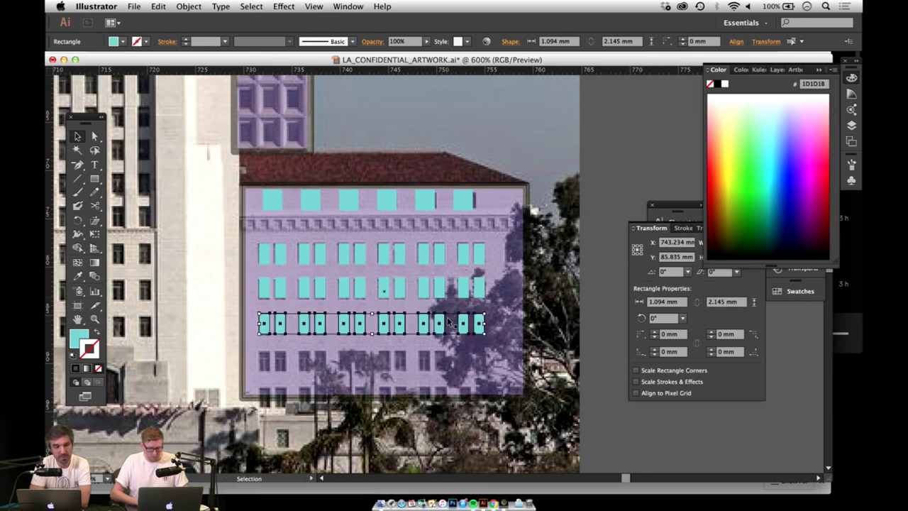
{"action": "key", "text": "super+d"}
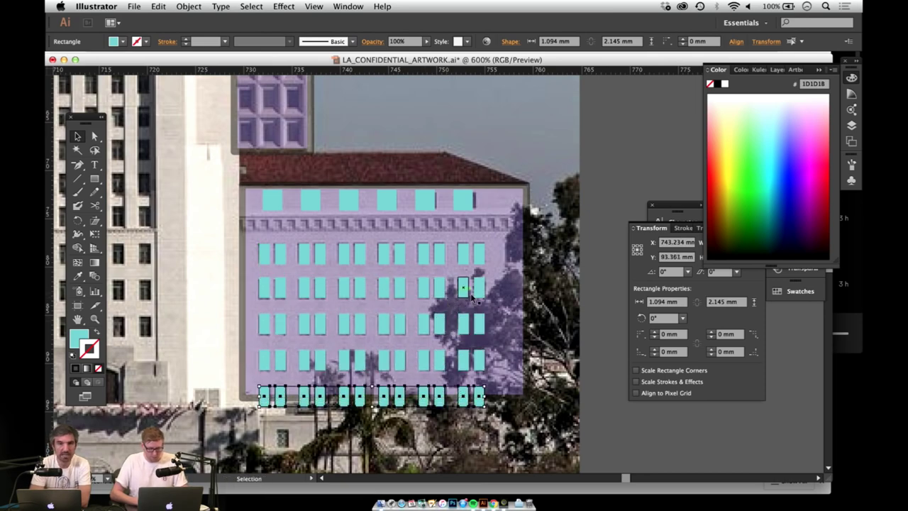
{"action": "key", "text": "super+shift+a"}
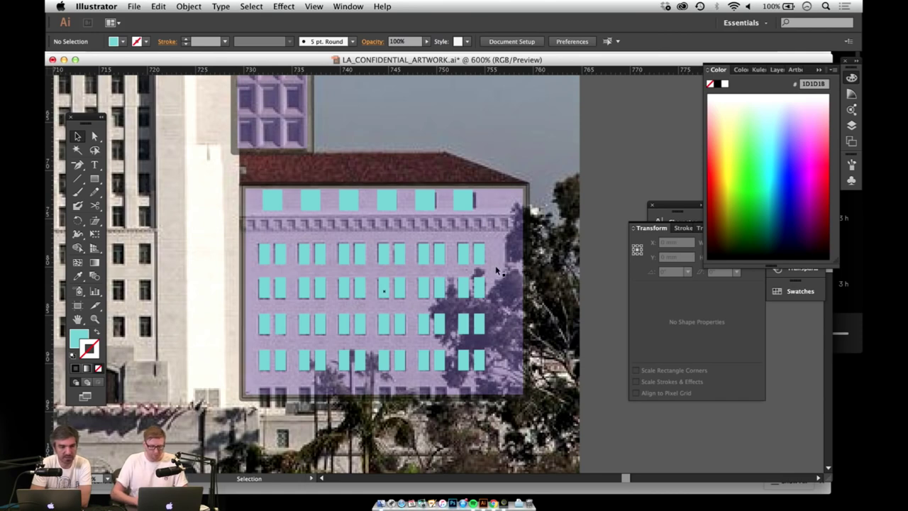
Step: Zoom out to check the windows against the whole building, and zoom in on the lilac side tower
{"action": "key", "text": "z"}
{"action": "left_click", "coordinate": [316, 276], "text": "alt"}
{"action": "left_click", "coordinate": [320, 276], "text": "alt"}
{"action": "left_click_drag", "start_coordinate": [323, 275], "coordinate": [312, 312]}
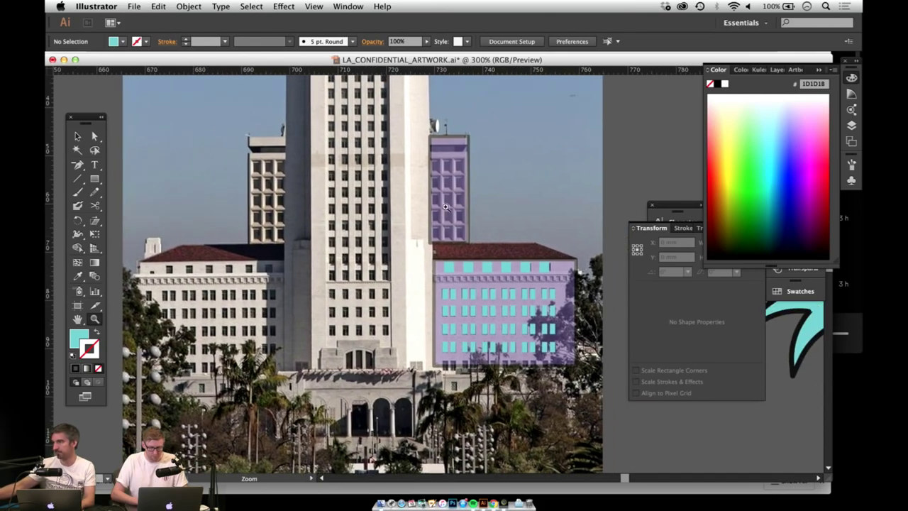
{"action": "left_click", "coordinate": [444, 207]}
{"action": "left_click", "coordinate": [447, 212]}
{"action": "left_click", "coordinate": [442, 262]}
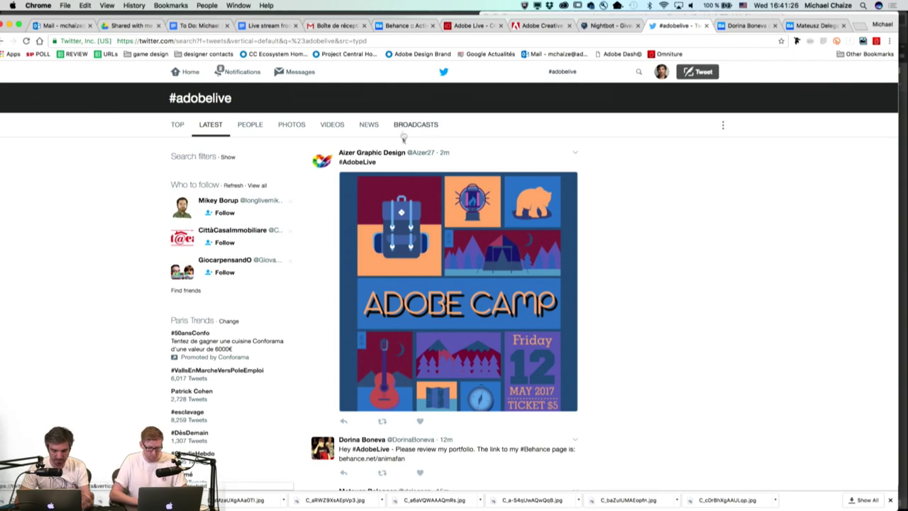
Step: Enlarge and examine the blue and the brown Adobe Camp posters posted in the latest #adobelive tweets
{"action": "left_click", "coordinate": [387, 207]}
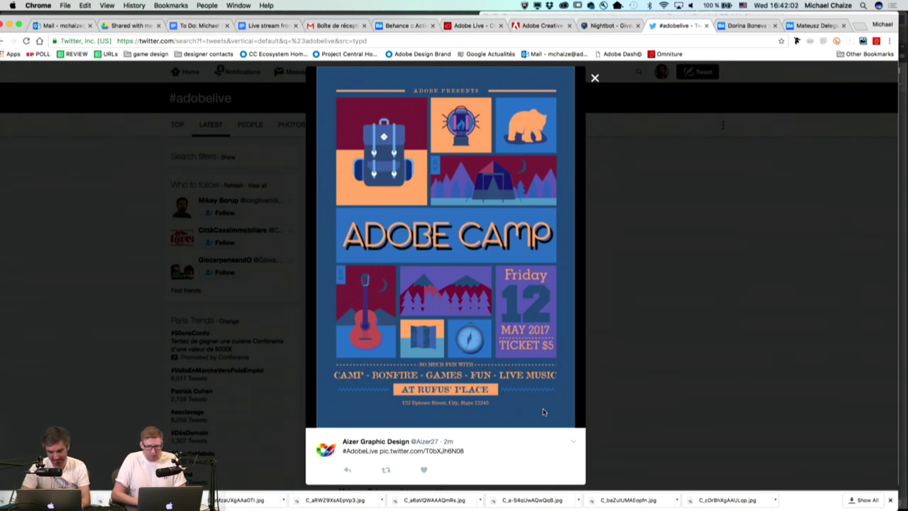
{"action": "left_click", "coordinate": [594, 80]}
{"action": "scroll", "coordinate": [431, 225], "scroll_direction": "down", "scroll_amount": 5}
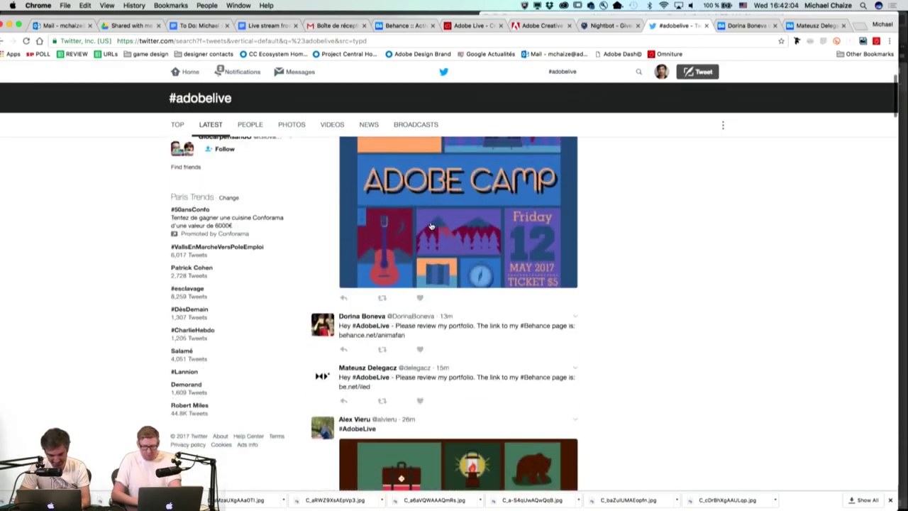
{"action": "scroll", "coordinate": [431, 226], "scroll_direction": "down", "scroll_amount": 2}
{"action": "scroll", "coordinate": [431, 226], "scroll_direction": "down", "scroll_amount": 1}
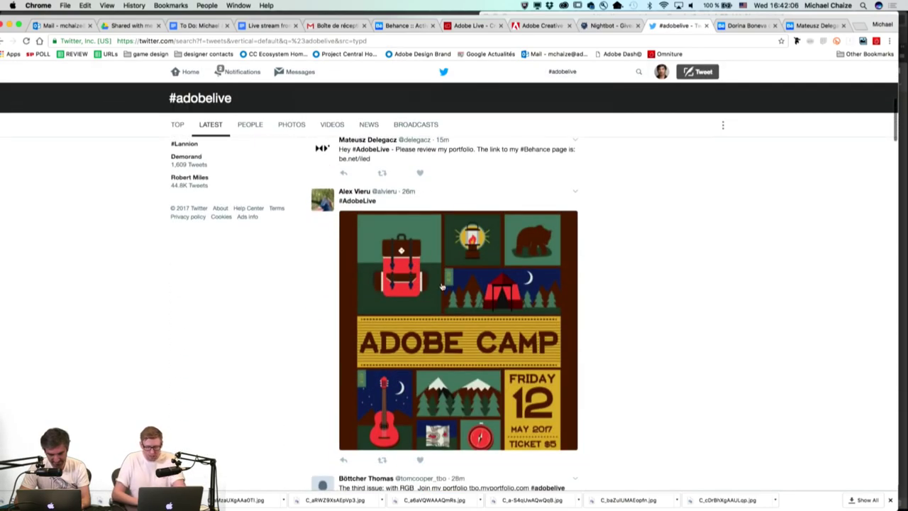
{"action": "left_click", "coordinate": [441, 287]}
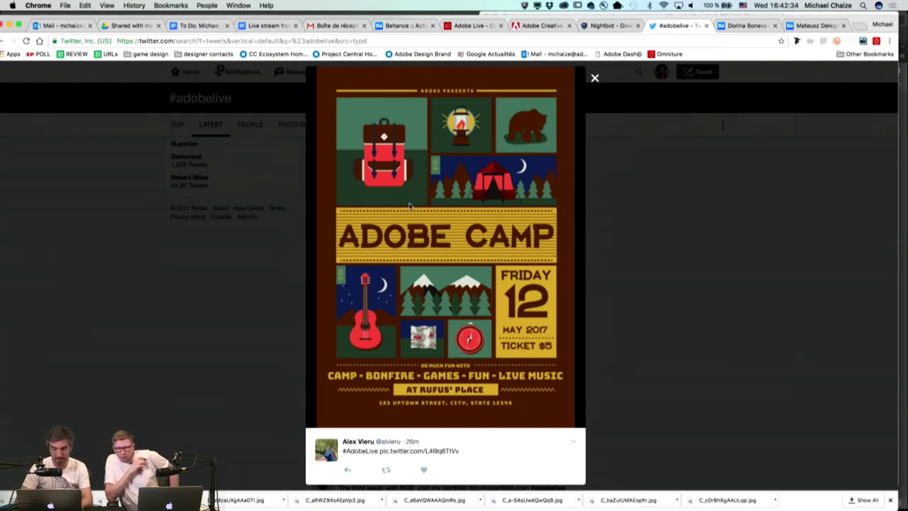
{"action": "left_click", "coordinate": [595, 78]}
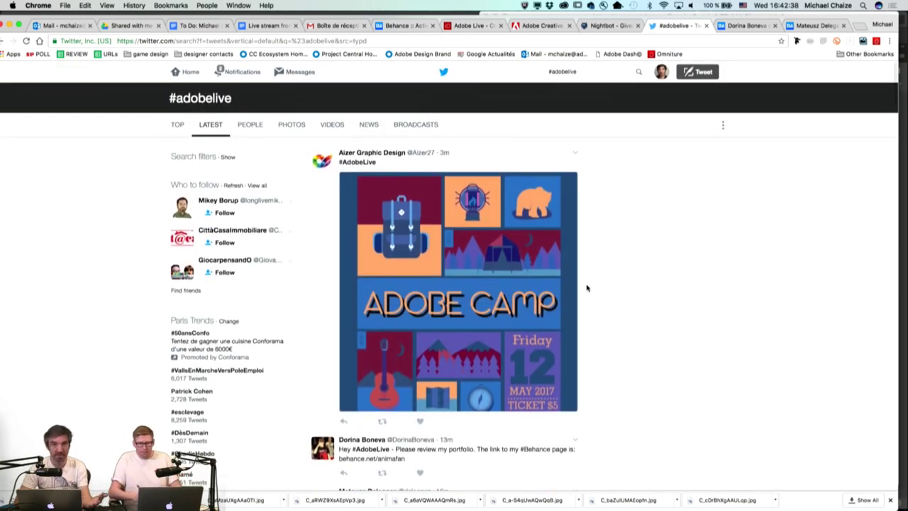
Step: Find the portfolio review requests in the #adobelive feed and look through all projects on the illustrator's Behance profile
{"action": "scroll", "coordinate": [587, 288], "scroll_direction": "down", "scroll_amount": 4}
{"action": "scroll", "coordinate": [587, 288], "scroll_direction": "down", "scroll_amount": 2}
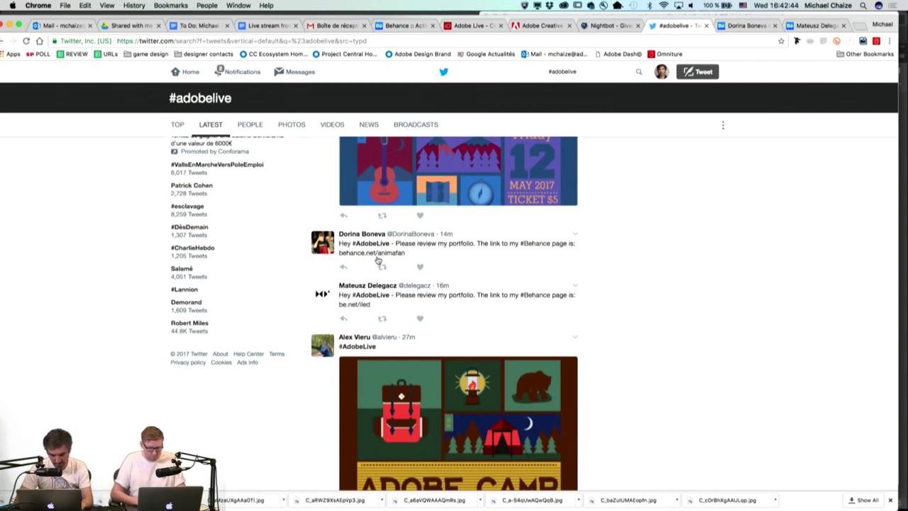
{"action": "left_click", "coordinate": [753, 26]}
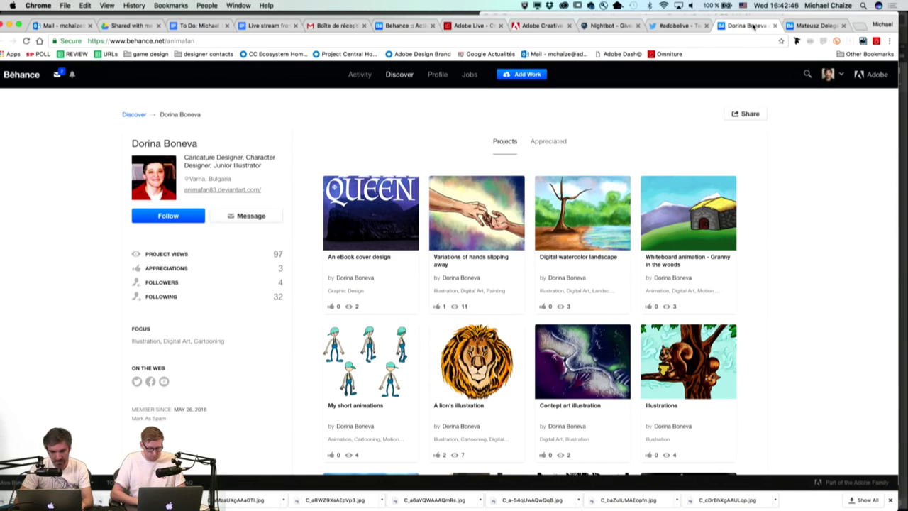
{"action": "left_click", "coordinate": [680, 26]}
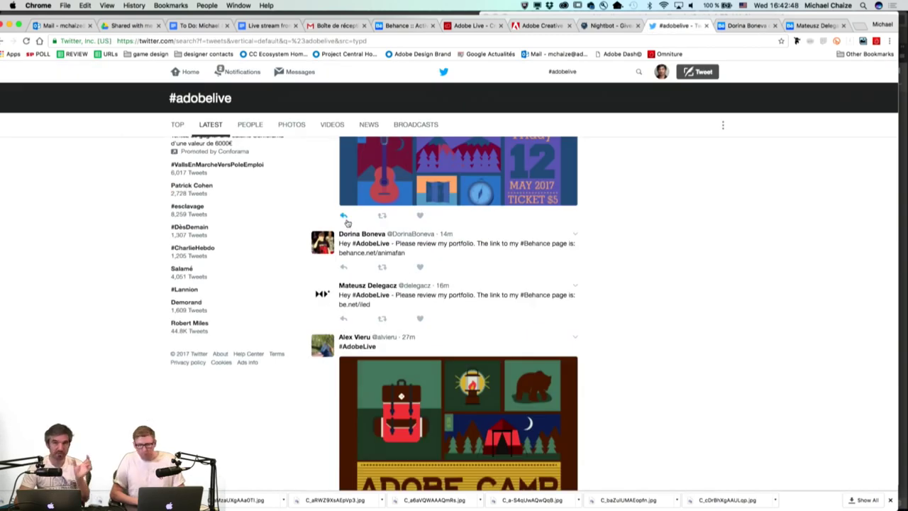
{"action": "left_click", "coordinate": [745, 25]}
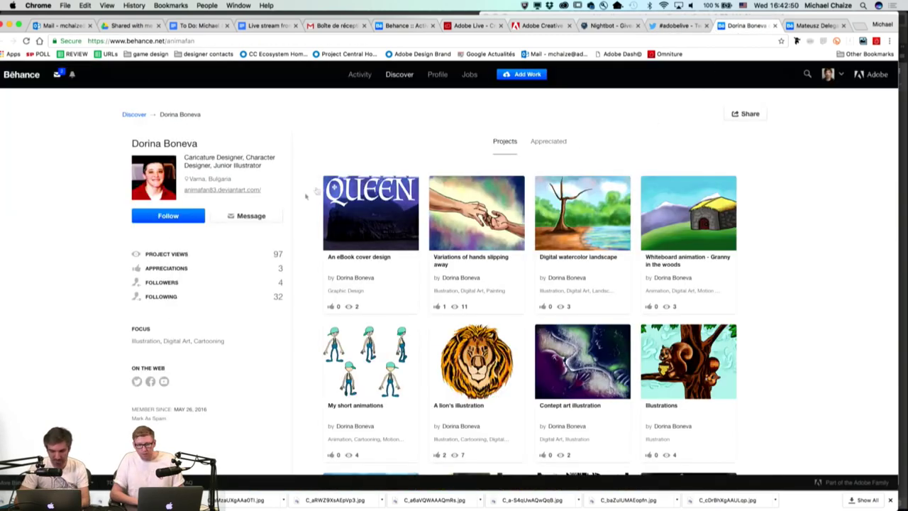
{"action": "scroll", "coordinate": [295, 204], "scroll_direction": "down", "scroll_amount": 3}
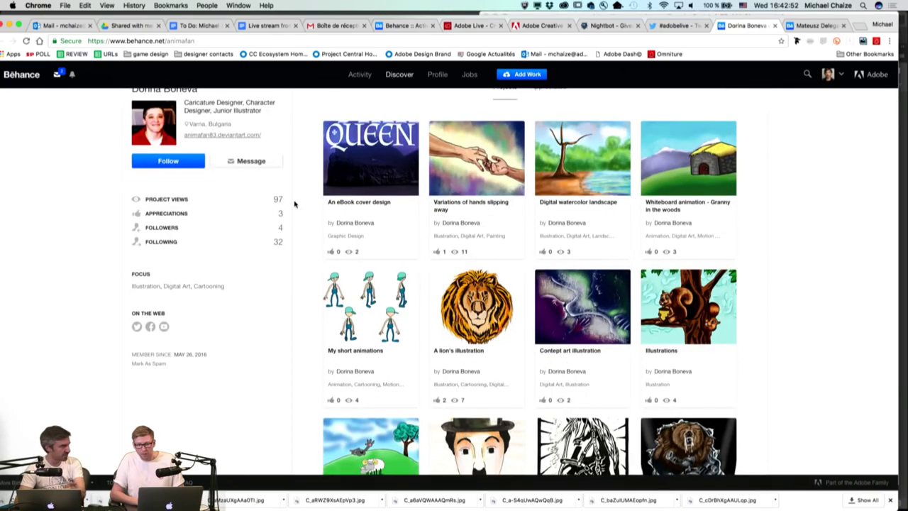
{"action": "scroll", "coordinate": [294, 204], "scroll_direction": "down", "scroll_amount": 8}
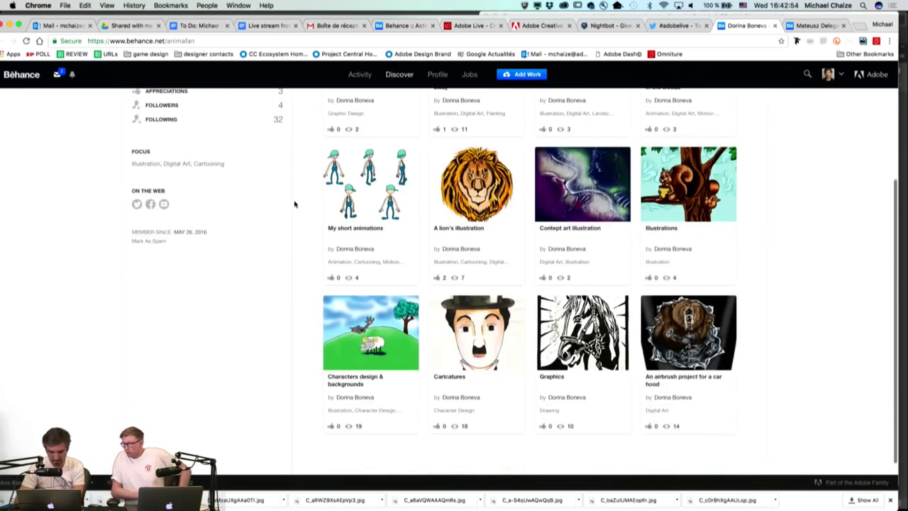
{"action": "scroll", "coordinate": [294, 203], "scroll_direction": "up", "scroll_amount": 8}
{"action": "scroll", "coordinate": [295, 203], "scroll_direction": "up", "scroll_amount": 3}
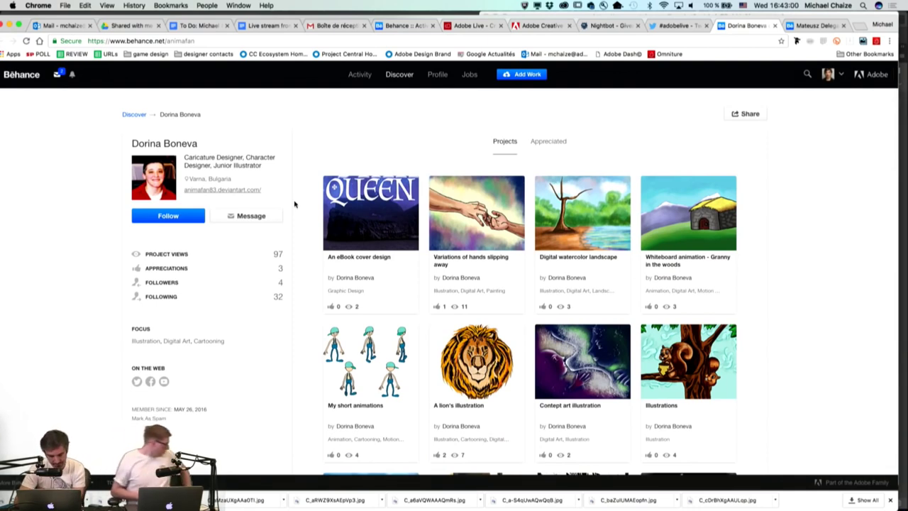
Step: Examine the "An eBook cover design" project, reading its description and viewing the Star Queen cover full screen, and return to the profile
{"action": "left_click", "coordinate": [357, 212]}
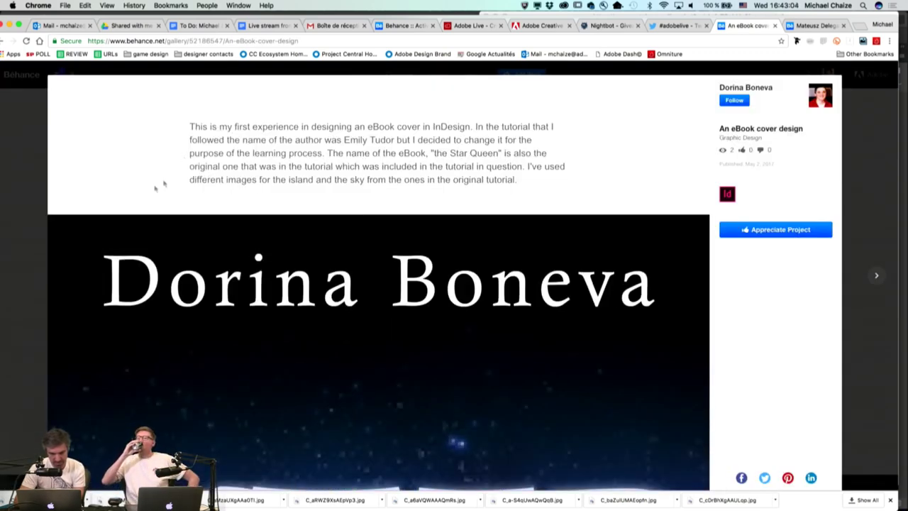
{"action": "scroll", "coordinate": [104, 222], "scroll_direction": "down", "scroll_amount": 3}
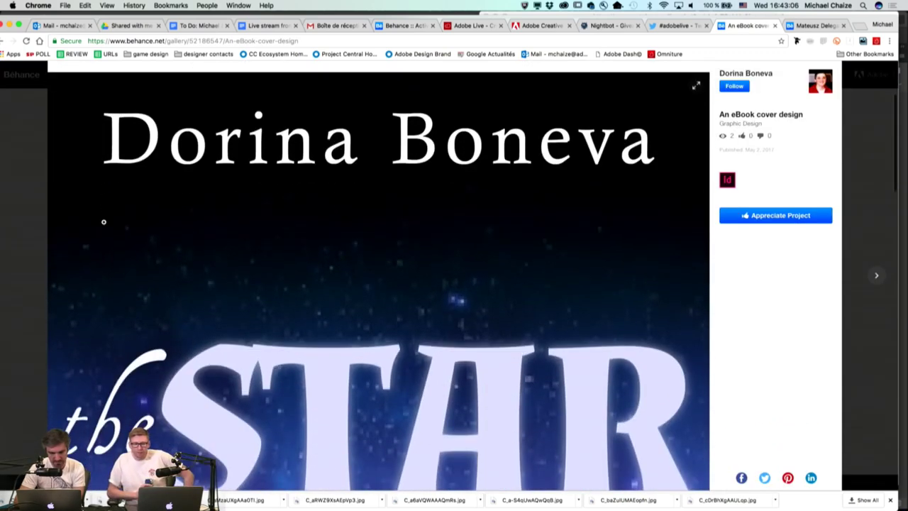
{"action": "left_click", "coordinate": [103, 222]}
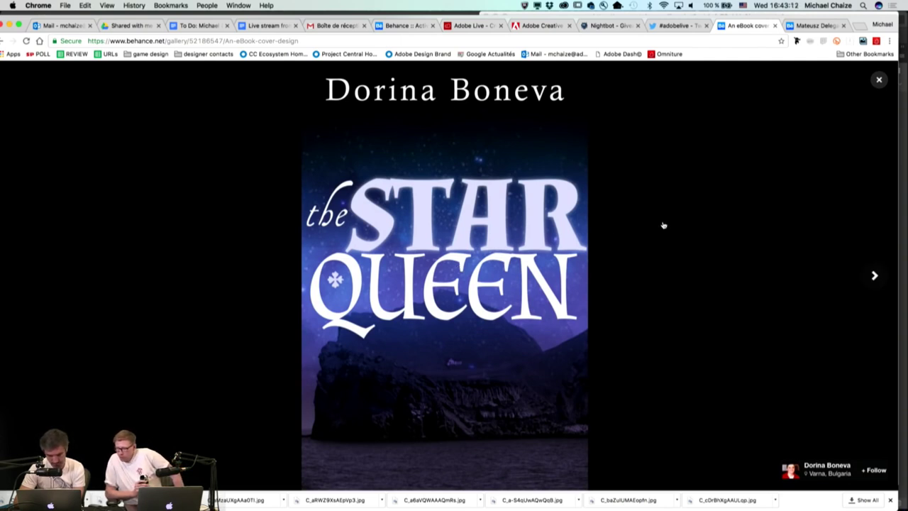
{"action": "left_click", "coordinate": [879, 80]}
{"action": "scroll", "coordinate": [422, 179], "scroll_direction": "up", "scroll_amount": 3}
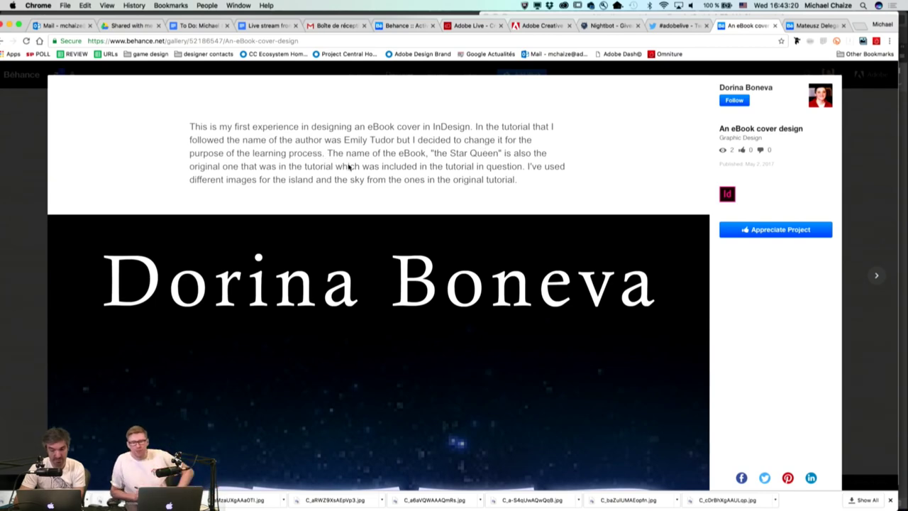
{"action": "scroll", "coordinate": [348, 166], "scroll_direction": "down", "scroll_amount": 3}
{"action": "left_click", "coordinate": [709, 235]}
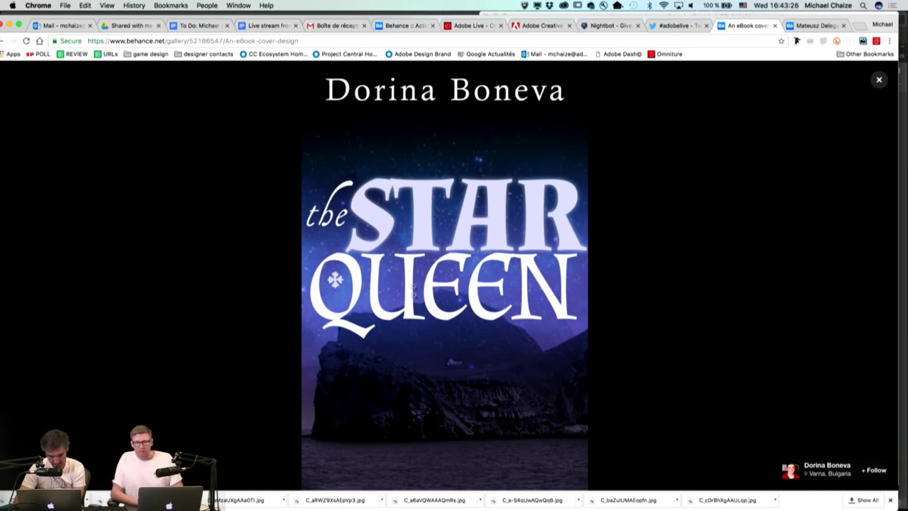
{"action": "left_click", "coordinate": [878, 79]}
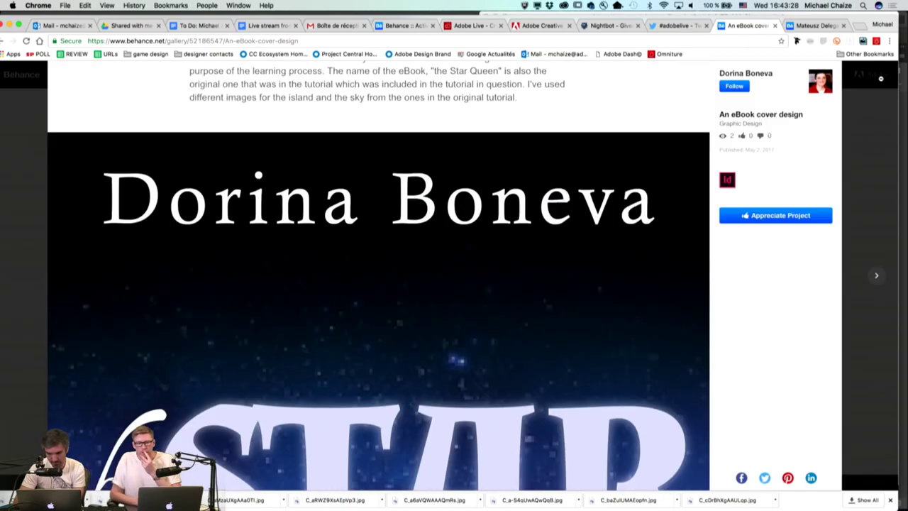
{"action": "left_click", "coordinate": [857, 107]}
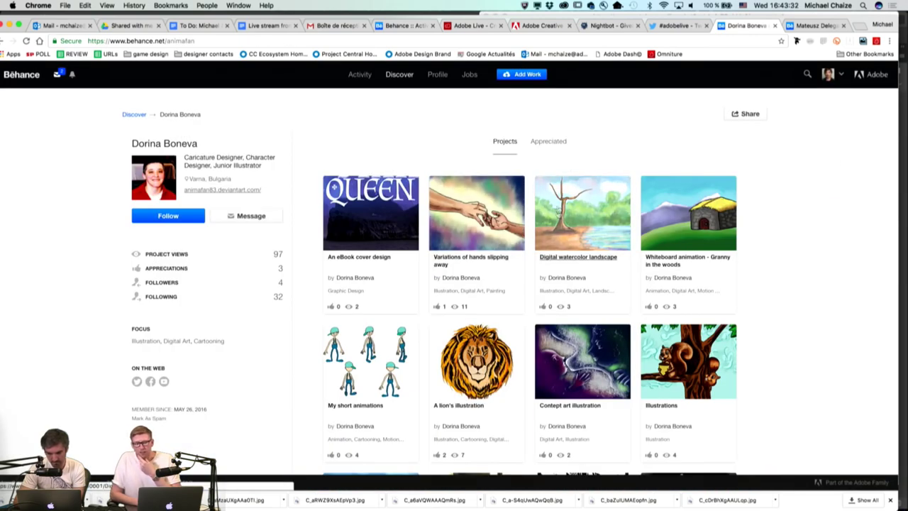
Step: Switch to the graphic designer's Behance profile and examine the logos in the Logofolio 2016 project through to its end
{"action": "left_click", "coordinate": [808, 25]}
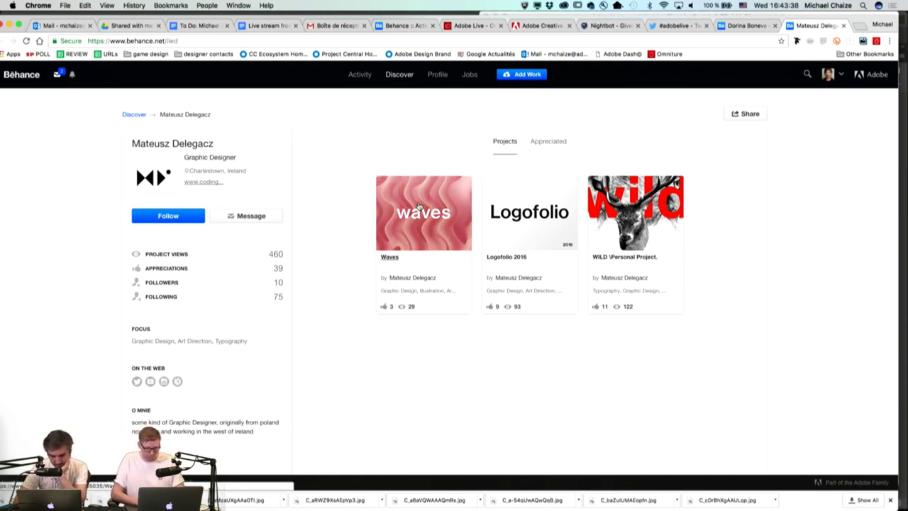
{"action": "left_click", "coordinate": [519, 200]}
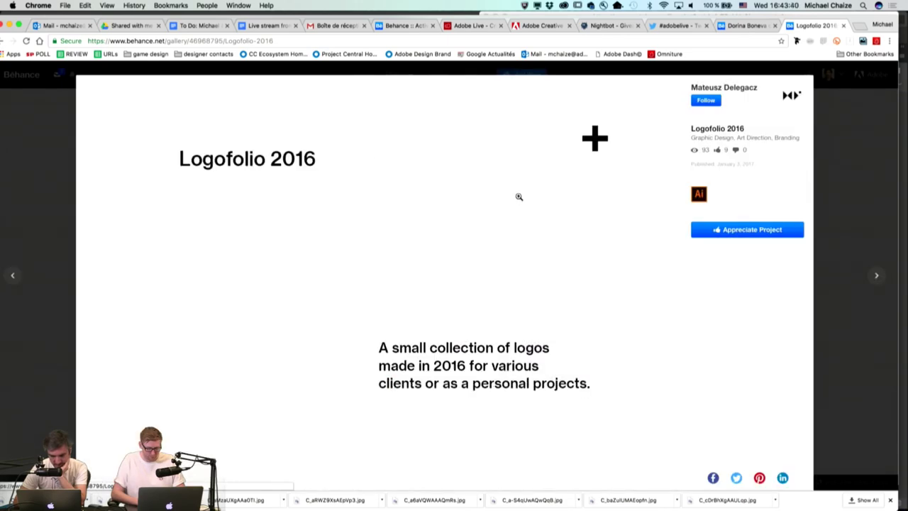
{"action": "scroll", "coordinate": [519, 196], "scroll_direction": "down", "scroll_amount": 2}
{"action": "scroll", "coordinate": [519, 197], "scroll_direction": "down", "scroll_amount": 5}
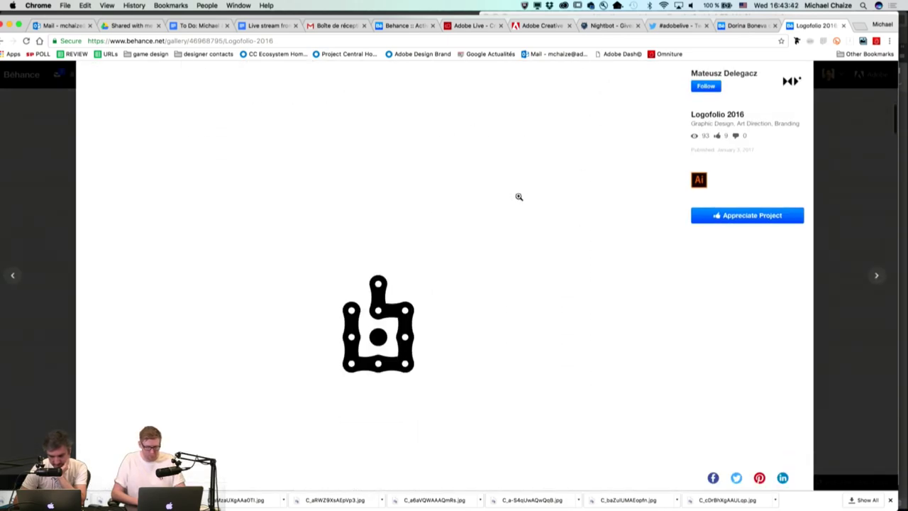
{"action": "scroll", "coordinate": [518, 196], "scroll_direction": "down", "scroll_amount": 10}
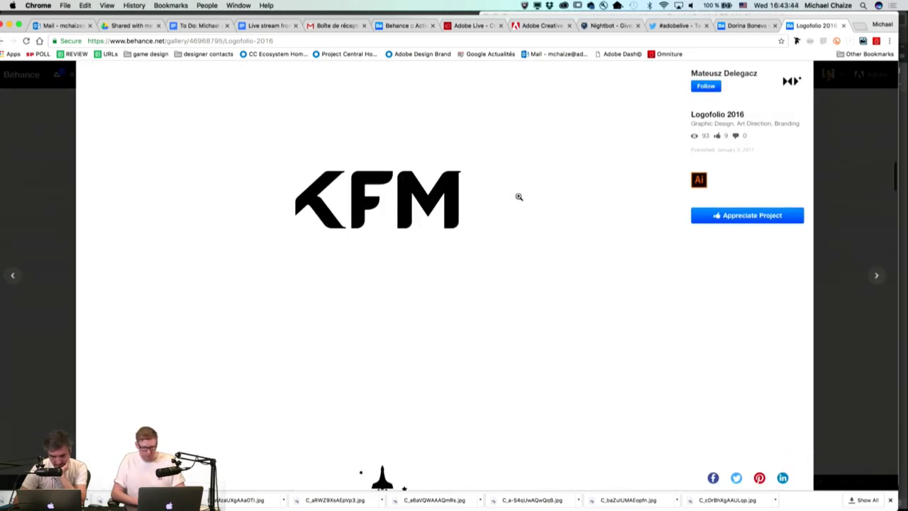
{"action": "scroll", "coordinate": [519, 196], "scroll_direction": "down", "scroll_amount": 6}
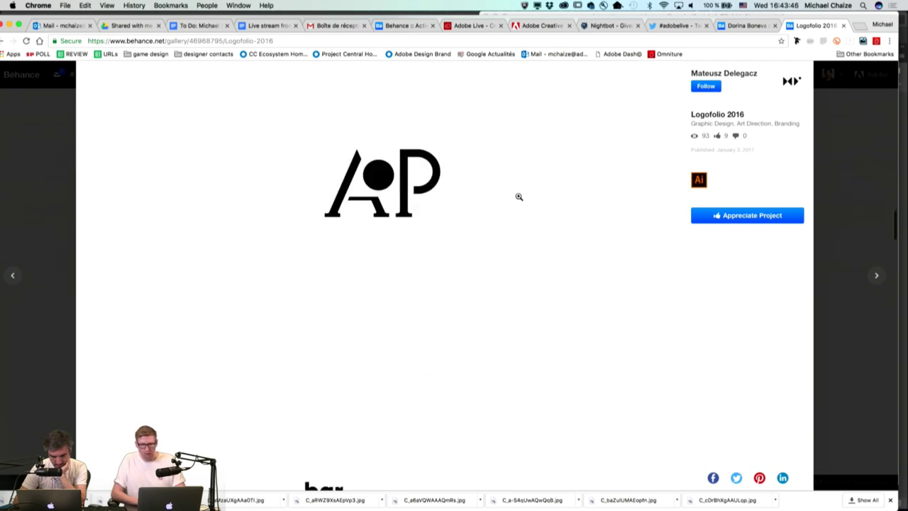
{"action": "scroll", "coordinate": [518, 196], "scroll_direction": "down", "scroll_amount": 8}
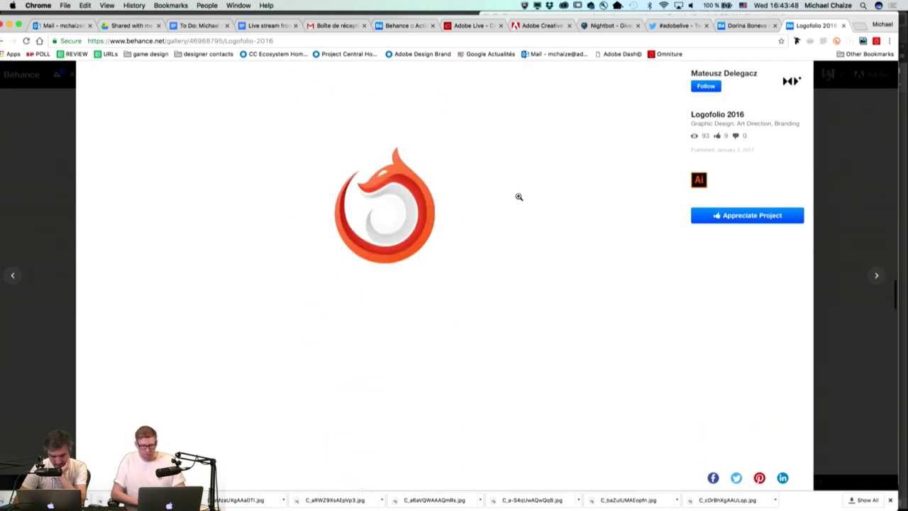
{"action": "scroll", "coordinate": [518, 196], "scroll_direction": "down", "scroll_amount": 5}
{"action": "scroll", "coordinate": [518, 197], "scroll_direction": "down", "scroll_amount": 3}
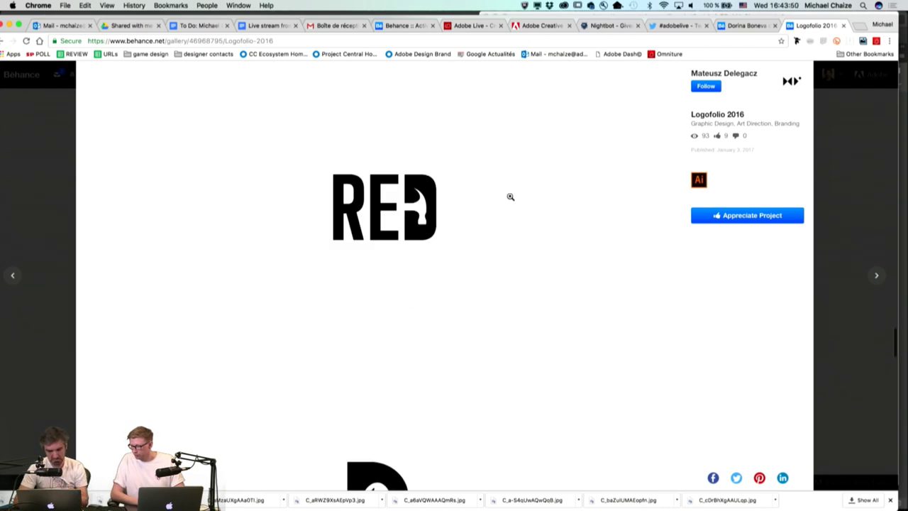
{"action": "scroll", "coordinate": [612, 249], "scroll_direction": "down", "scroll_amount": 8}
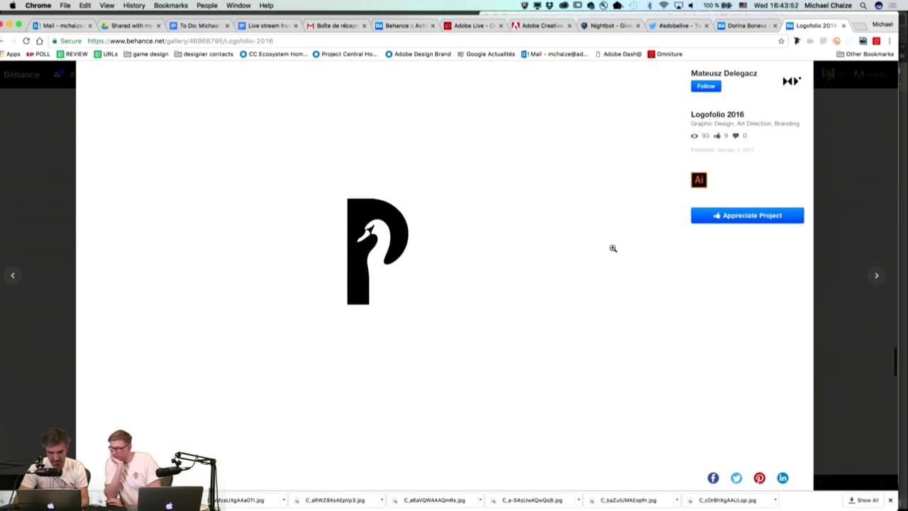
{"action": "scroll", "coordinate": [613, 248], "scroll_direction": "down", "scroll_amount": 5}
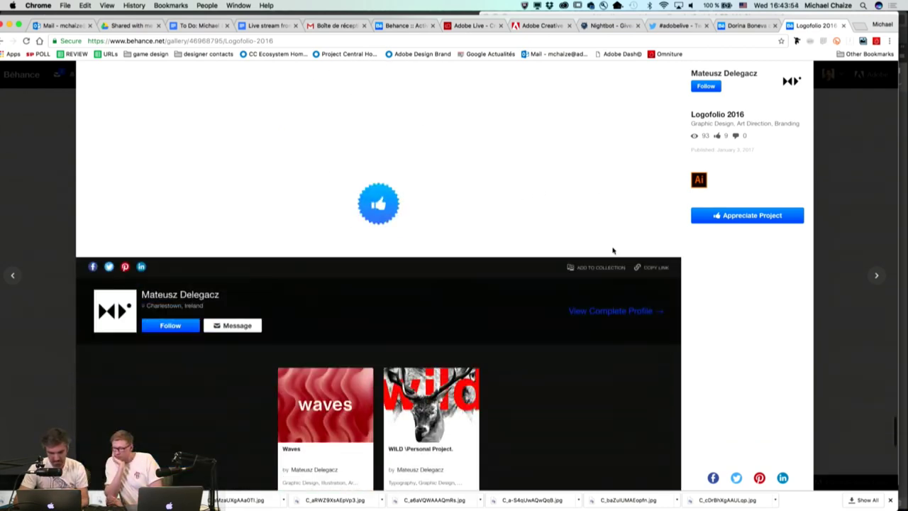
Step: Leave the Logofolio 2016 project and examine the gradient artworks in the designer's Waves project
{"action": "left_click", "coordinate": [864, 218]}
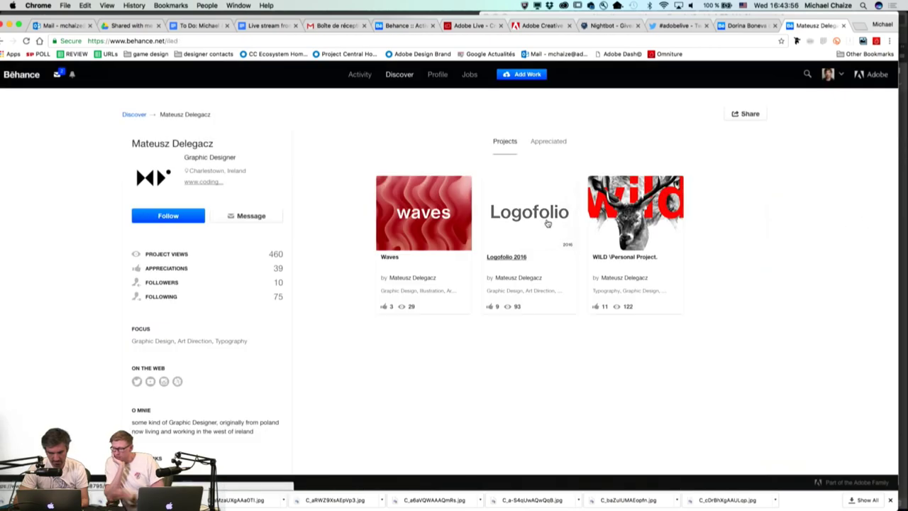
{"action": "left_click", "coordinate": [434, 216]}
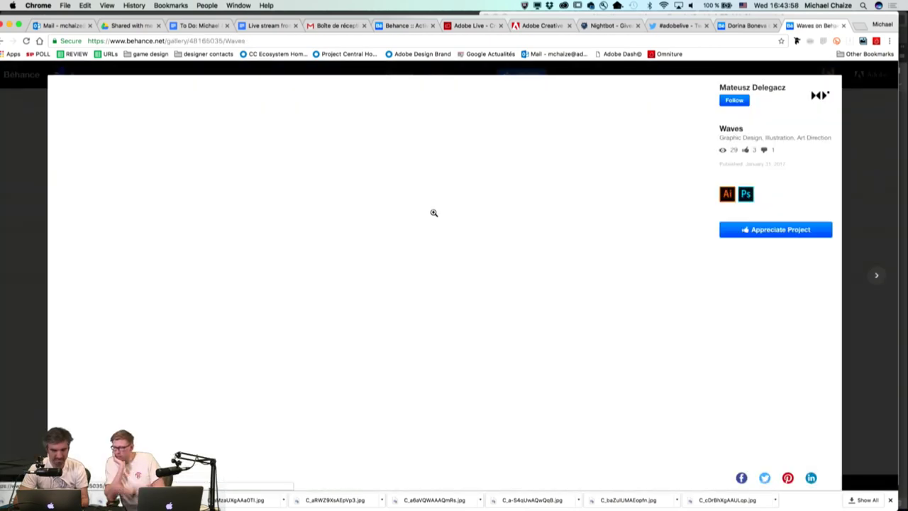
{"action": "scroll", "coordinate": [583, 269], "scroll_direction": "down", "scroll_amount": 4}
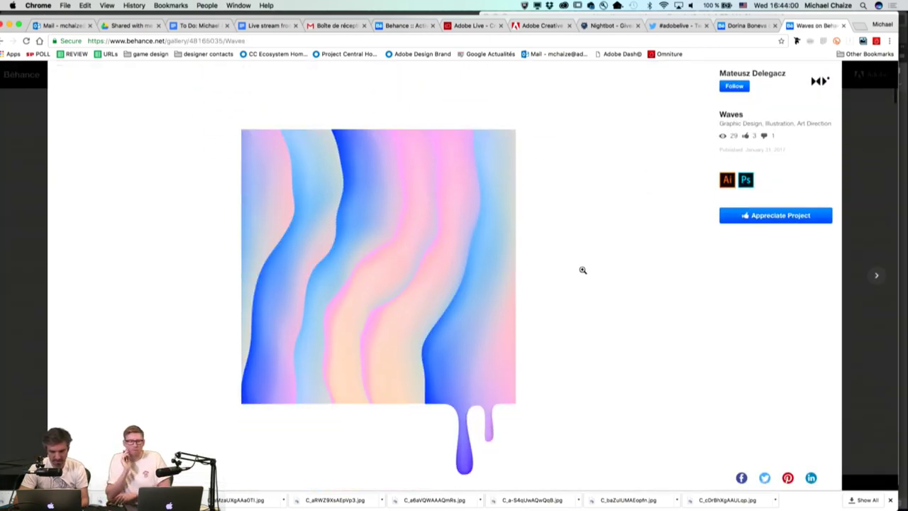
{"action": "scroll", "coordinate": [583, 270], "scroll_direction": "down", "scroll_amount": 8}
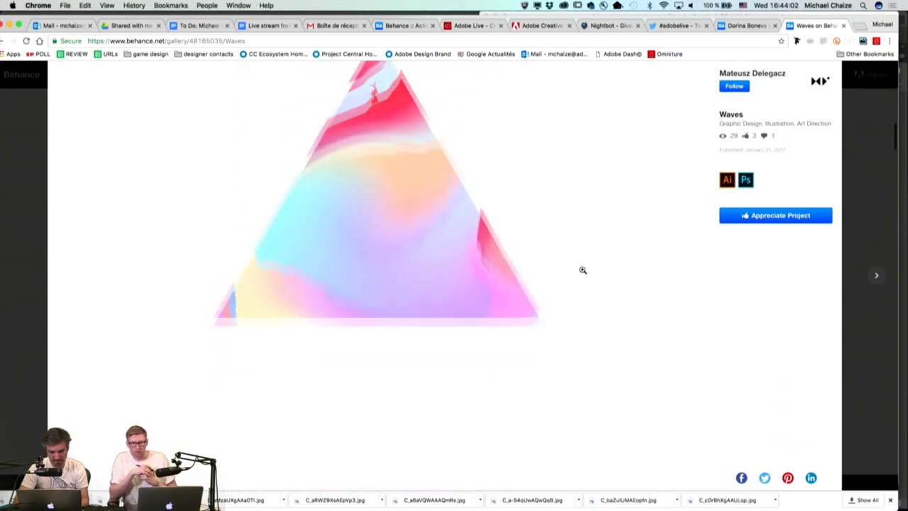
{"action": "scroll", "coordinate": [583, 269], "scroll_direction": "down", "scroll_amount": 6}
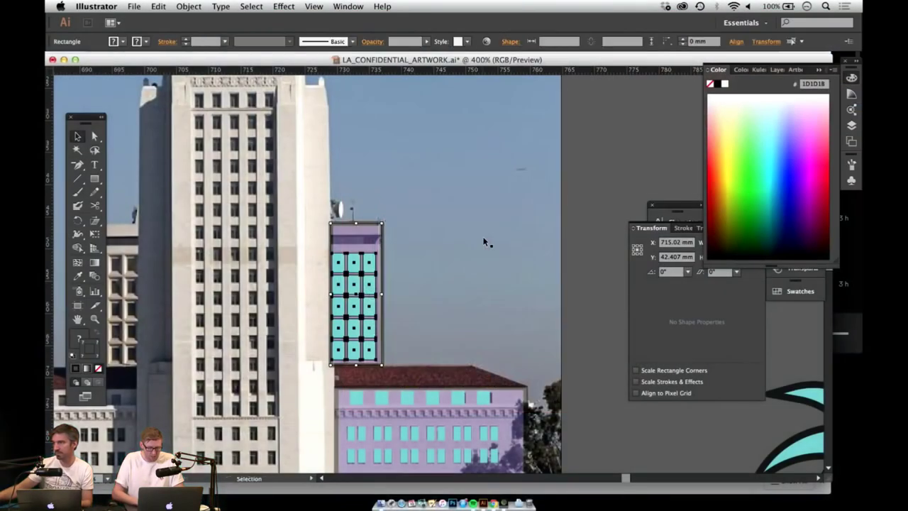
Step: Switch to Illustrator and duplicate the traced right-hand tower block and lower wing, with all their windows, onto the left half of the photo
{"action": "left_click_drag", "start_coordinate": [399, 257], "coordinate": [310, 253]}
{"action": "left_click", "coordinate": [553, 253]}
{"action": "key", "text": "ctrl+z"}
{"action": "left_click_drag", "start_coordinate": [546, 387], "coordinate": [324, 317]}
{"action": "left_click", "coordinate": [555, 165]}
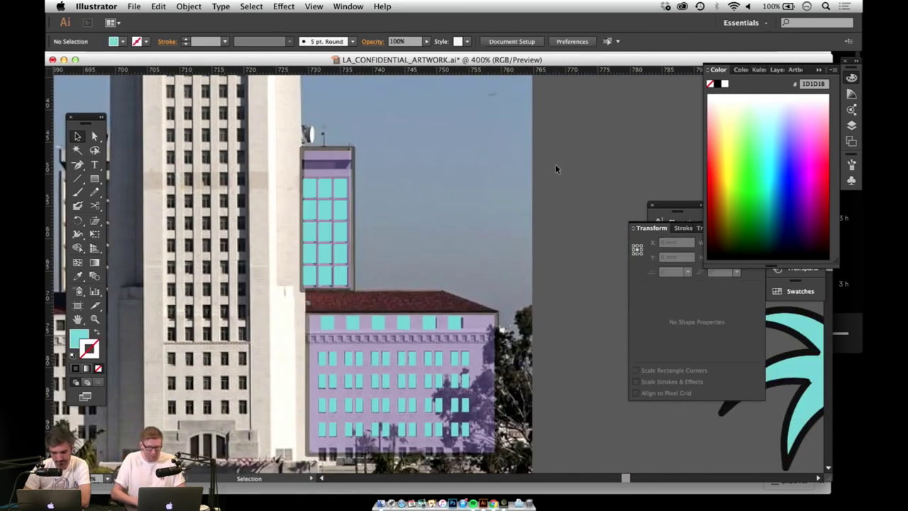
{"action": "left_click_drag", "start_coordinate": [564, 150], "coordinate": [316, 407]}
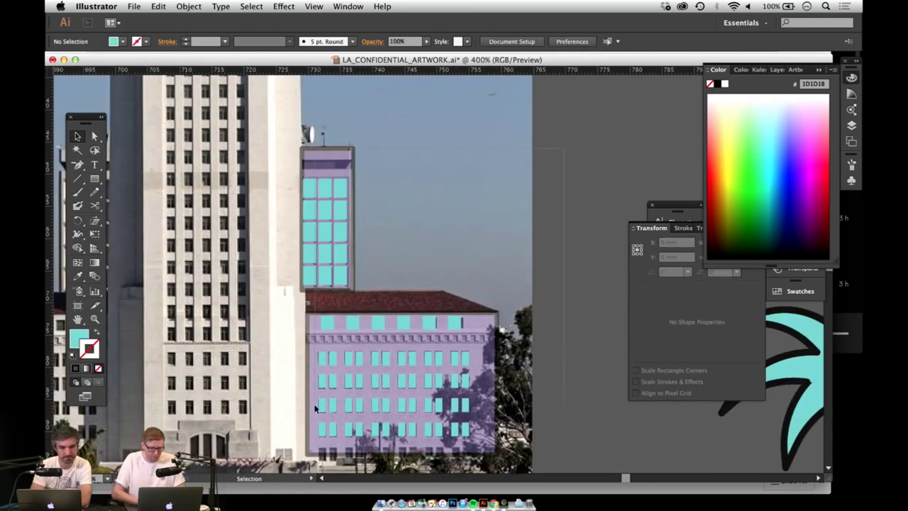
{"action": "left_click_drag", "start_coordinate": [312, 443], "coordinate": [311, 442]}
{"action": "key", "text": "space"}
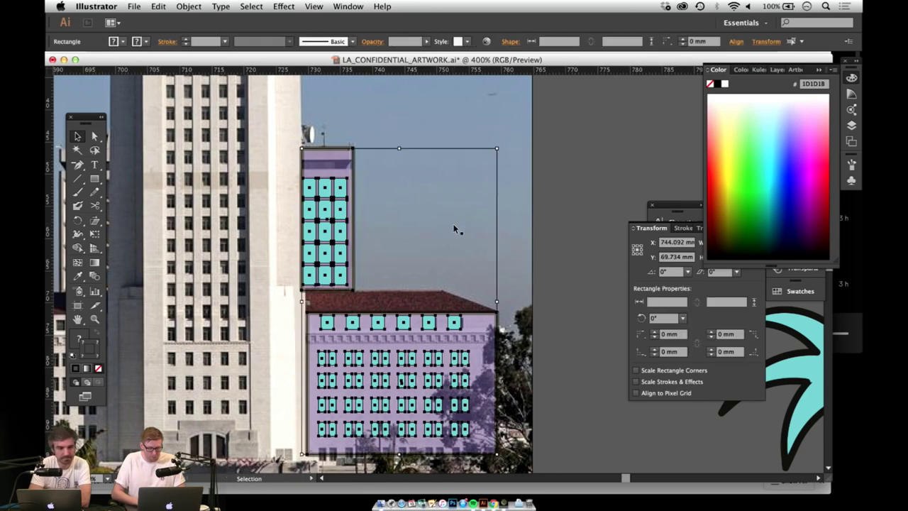
{"action": "left_click_drag", "start_coordinate": [517, 190], "coordinate": [206, 197]}
{"action": "scroll", "coordinate": [205, 196], "scroll_direction": "left", "scroll_amount": 6}
{"action": "scroll", "coordinate": [206, 197], "scroll_direction": "up", "scroll_amount": 2}
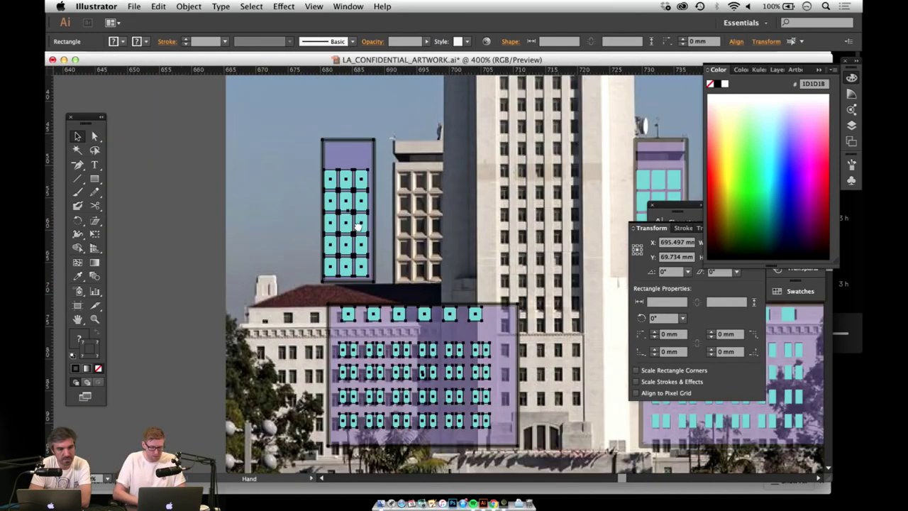
Step: Reflect the duplicated block and wing across the vertical axis and fit them over the left side of the building
{"action": "left_click", "coordinate": [188, 7]}
{"action": "mouse_move", "coordinate": [283, 21]}
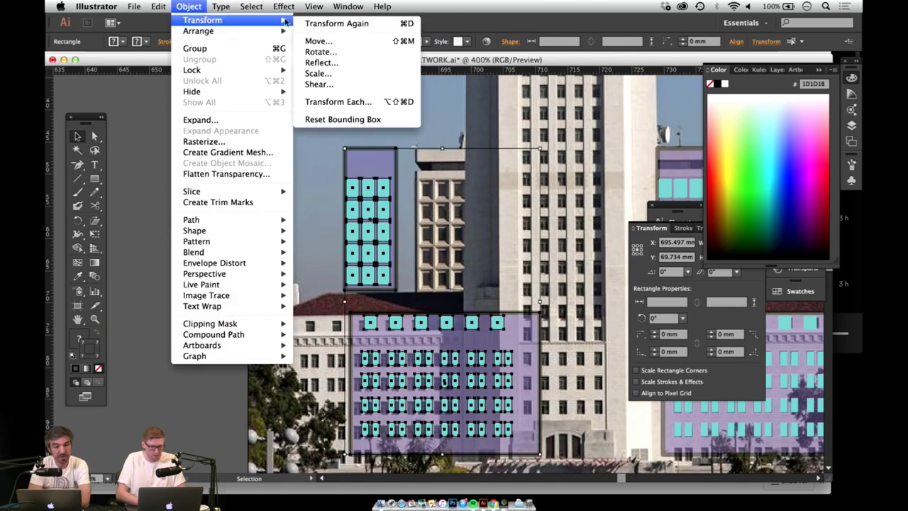
{"action": "left_click", "coordinate": [322, 62]}
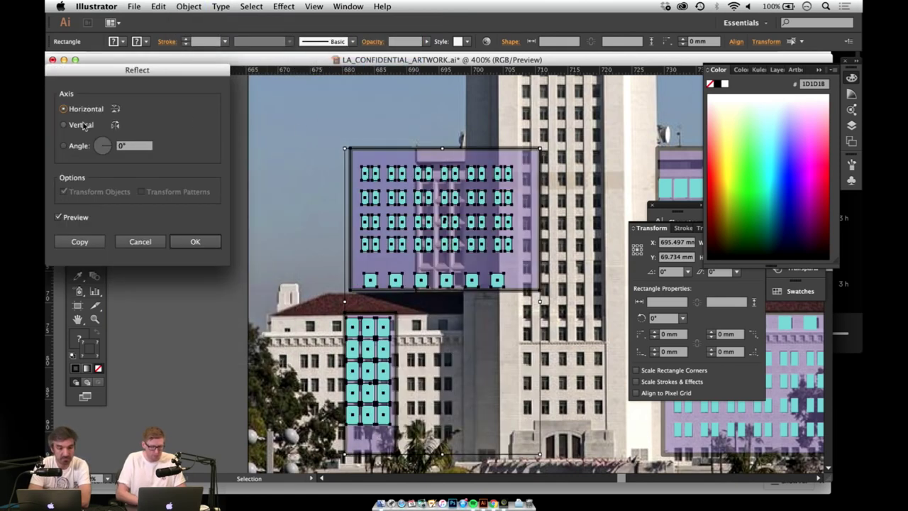
{"action": "left_click", "coordinate": [81, 124]}
{"action": "left_click", "coordinate": [195, 242]}
{"action": "left_click_drag", "start_coordinate": [507, 172], "coordinate": [439, 174]}
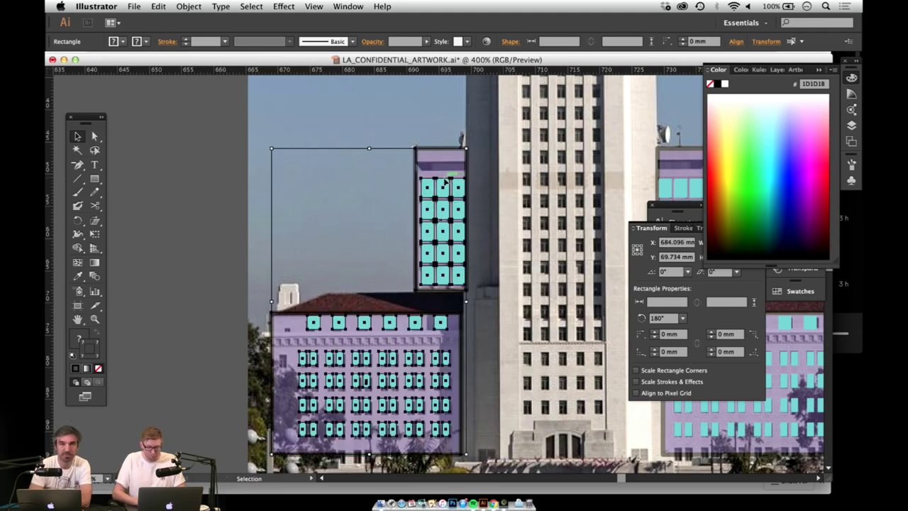
Step: Deselect the mirrored wing and examine the whole building, comparing both traced sides with the central tower up to its spire
{"action": "scroll", "coordinate": [447, 246], "scroll_direction": "right", "scroll_amount": 10}
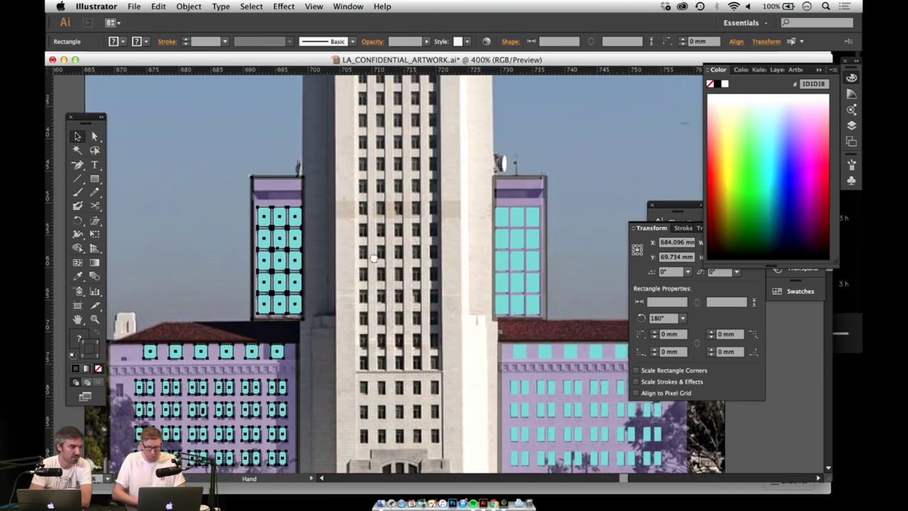
{"action": "scroll", "coordinate": [466, 222], "scroll_direction": "up", "scroll_amount": 6}
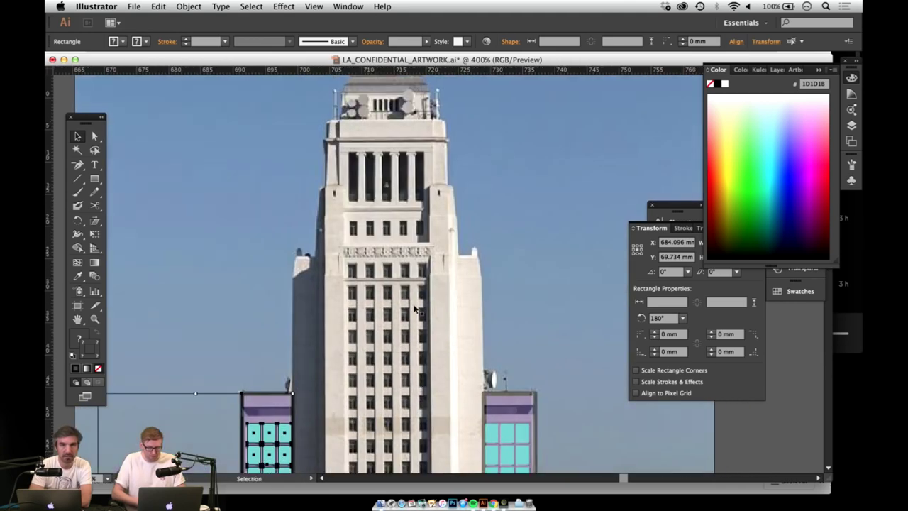
{"action": "key", "text": "z"}
{"action": "left_click", "coordinate": [406, 296], "text": "alt"}
{"action": "left_click", "coordinate": [410, 298], "text": "alt"}
{"action": "left_click_drag", "start_coordinate": [448, 311], "coordinate": [417, 256]}
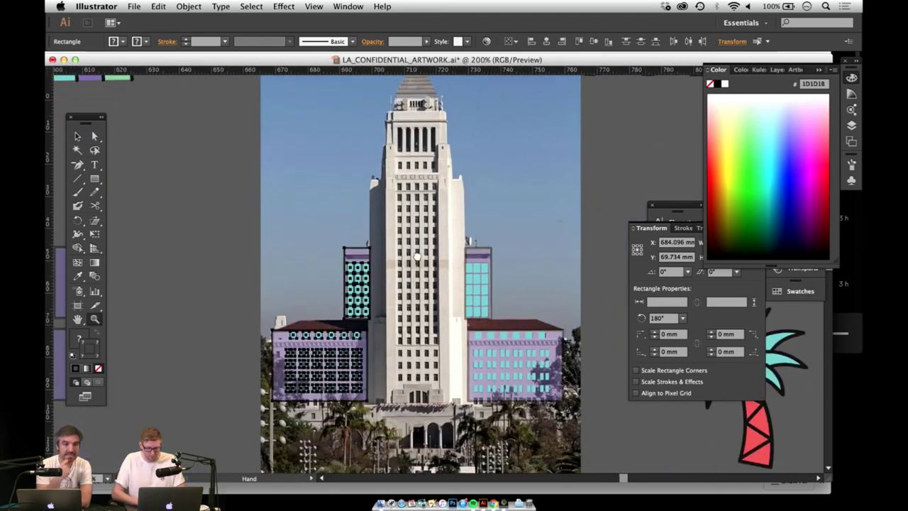
{"action": "key", "text": "v"}
{"action": "left_click", "coordinate": [614, 172]}
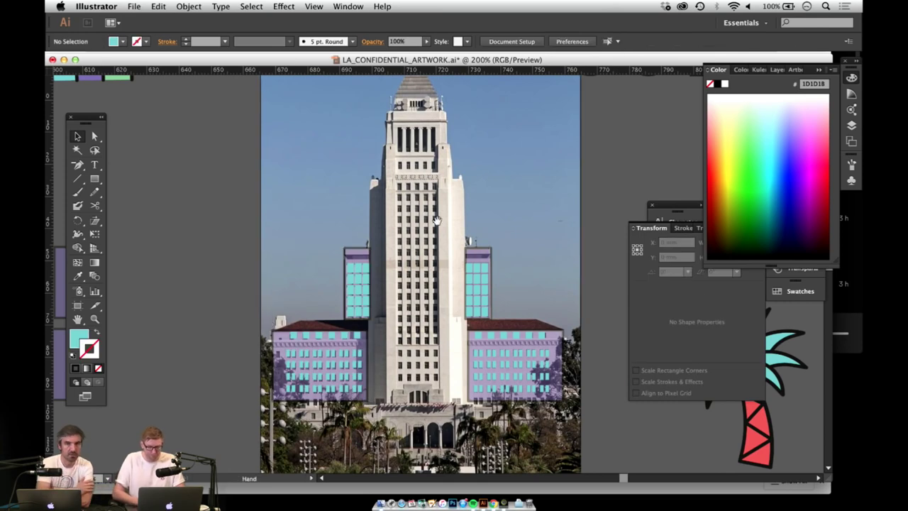
{"action": "left_click_drag", "start_coordinate": [436, 178], "coordinate": [436, 288]}
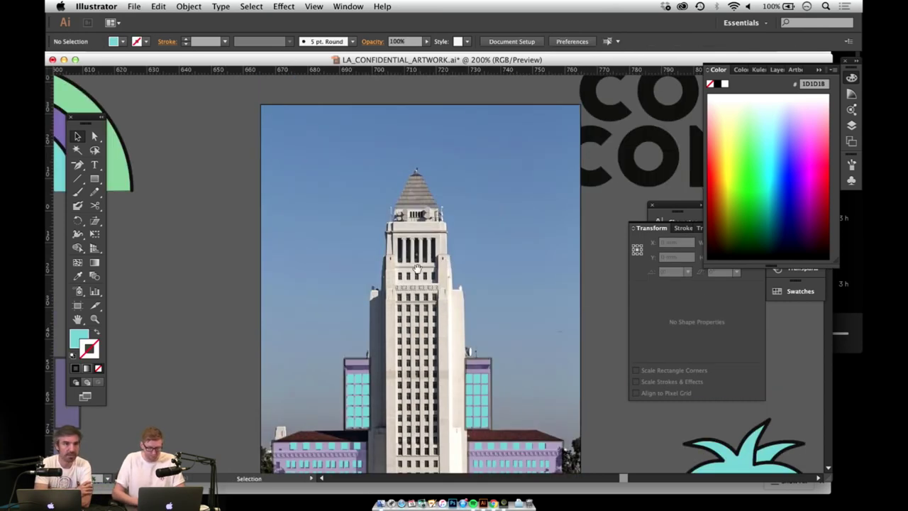
Step: Survey the finished illustrations, book cover and lettering around the building photo, down to the red ribbon banner
{"action": "left_click_drag", "start_coordinate": [424, 247], "coordinate": [459, 168]}
{"action": "left_click_drag", "start_coordinate": [424, 337], "coordinate": [486, 198]}
{"action": "left_click_drag", "start_coordinate": [367, 277], "coordinate": [484, 365]}
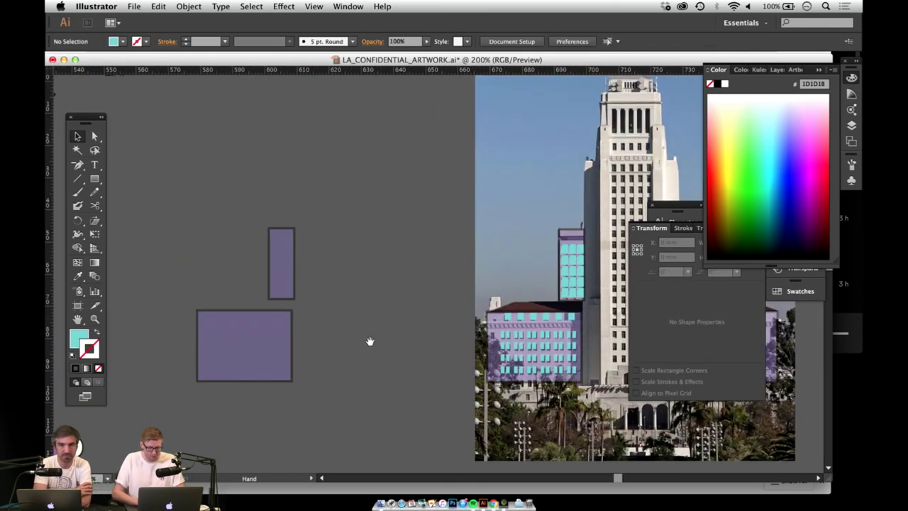
{"action": "scroll", "coordinate": [376, 325], "scroll_direction": "down", "scroll_amount": 3}
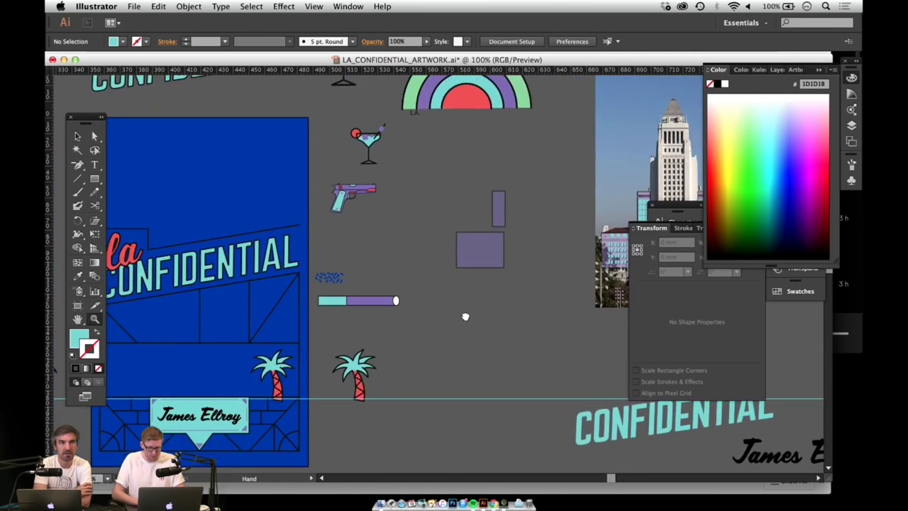
{"action": "left_click_drag", "start_coordinate": [465, 316], "coordinate": [364, 277]}
{"action": "left_click_drag", "start_coordinate": [434, 286], "coordinate": [405, 298]}
{"action": "scroll", "coordinate": [395, 268], "scroll_direction": "up", "scroll_amount": 4}
{"action": "scroll", "coordinate": [383, 260], "scroll_direction": "right", "scroll_amount": 7}
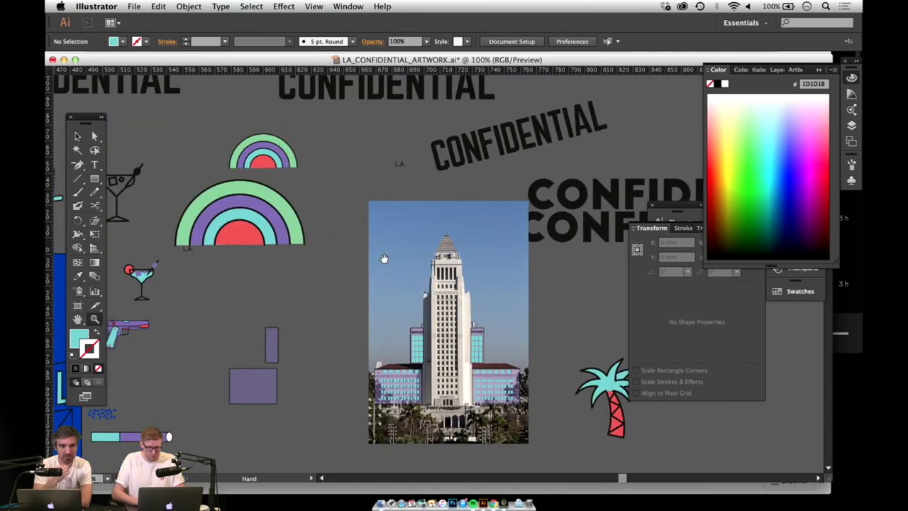
{"action": "scroll", "coordinate": [411, 387], "scroll_direction": "down", "scroll_amount": 7}
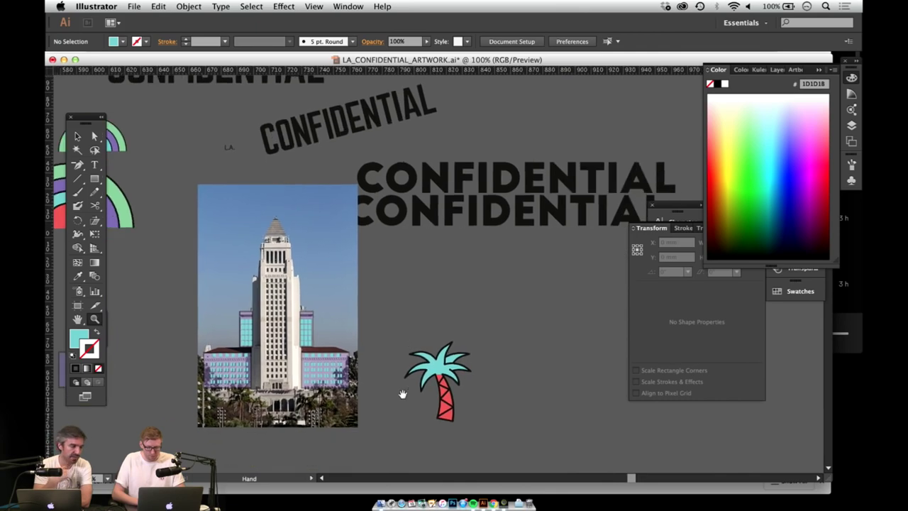
{"action": "scroll", "coordinate": [419, 312], "scroll_direction": "left", "scroll_amount": 2}
{"action": "scroll", "coordinate": [418, 273], "scroll_direction": "down", "scroll_amount": 4}
{"action": "scroll", "coordinate": [419, 273], "scroll_direction": "left", "scroll_amount": 3}
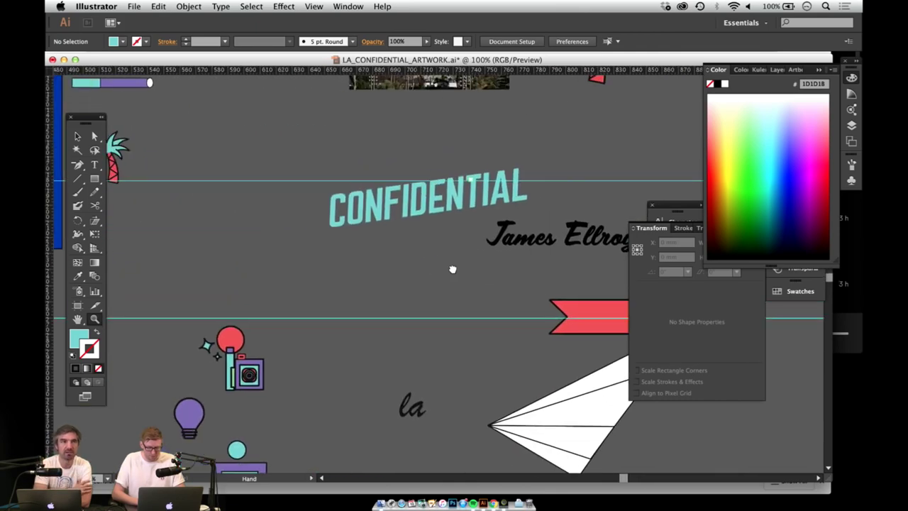
Step: Bring the red ribbon banner up beside the building photo and pick up its red fill and 3 pt dark stroke
{"action": "scroll", "coordinate": [454, 319], "scroll_direction": "right", "scroll_amount": 4}
{"action": "scroll", "coordinate": [454, 319], "scroll_direction": "up", "scroll_amount": 3}
{"action": "key", "text": "v"}
{"action": "left_click_drag", "start_coordinate": [474, 383], "coordinate": [440, 145]}
{"action": "left_click_drag", "start_coordinate": [430, 250], "coordinate": [442, 422]}
{"action": "left_click_drag", "start_coordinate": [447, 325], "coordinate": [472, 202]}
{"action": "left_click_drag", "start_coordinate": [427, 234], "coordinate": [459, 314]}
{"action": "key", "text": "z"}
{"action": "left_click", "coordinate": [387, 259]}
{"action": "left_click", "coordinate": [388, 258]}
{"action": "left_click_drag", "start_coordinate": [470, 266], "coordinate": [326, 285]}
{"action": "left_click", "coordinate": [387, 283]}
Step: Try to trace the tower's pointed roof as a triangle with the Pen tool
{"action": "key", "text": "p"}
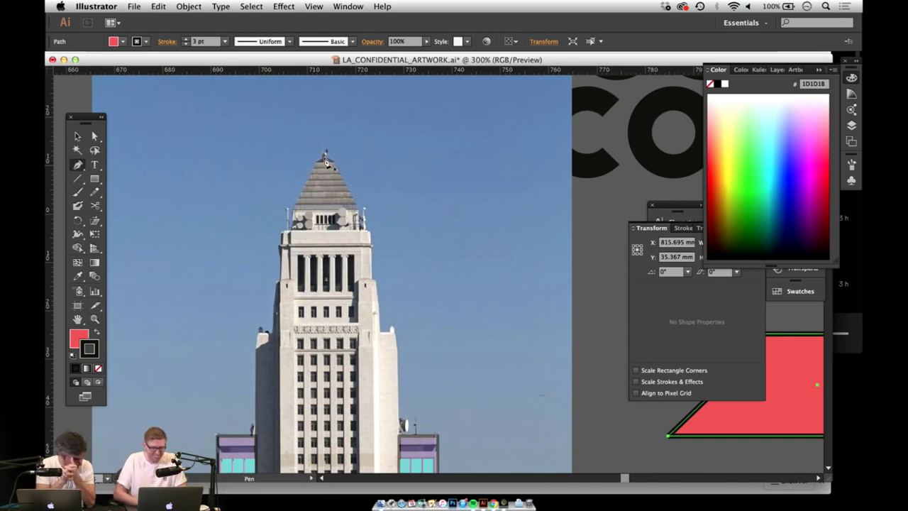
{"action": "left_click", "coordinate": [325, 156]}
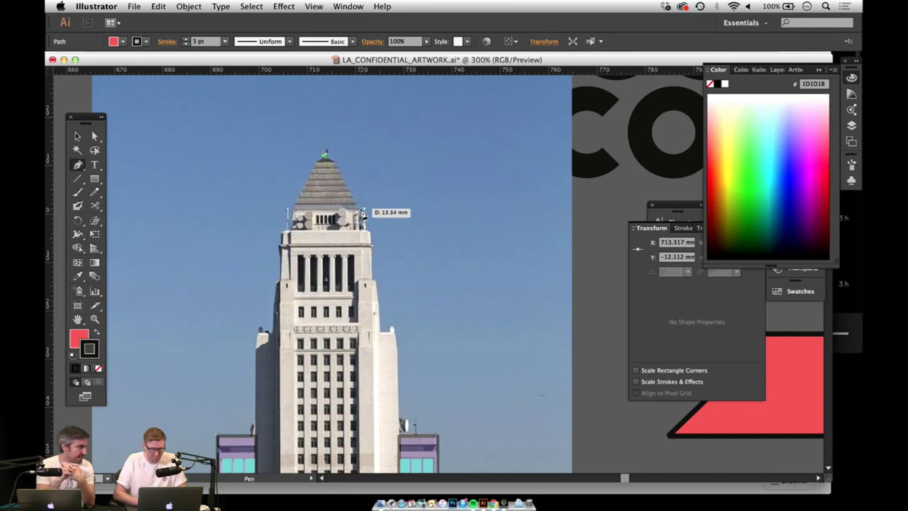
{"action": "left_click", "coordinate": [362, 211]}
{"action": "left_click", "coordinate": [293, 211]}
{"action": "left_click", "coordinate": [324, 155]}
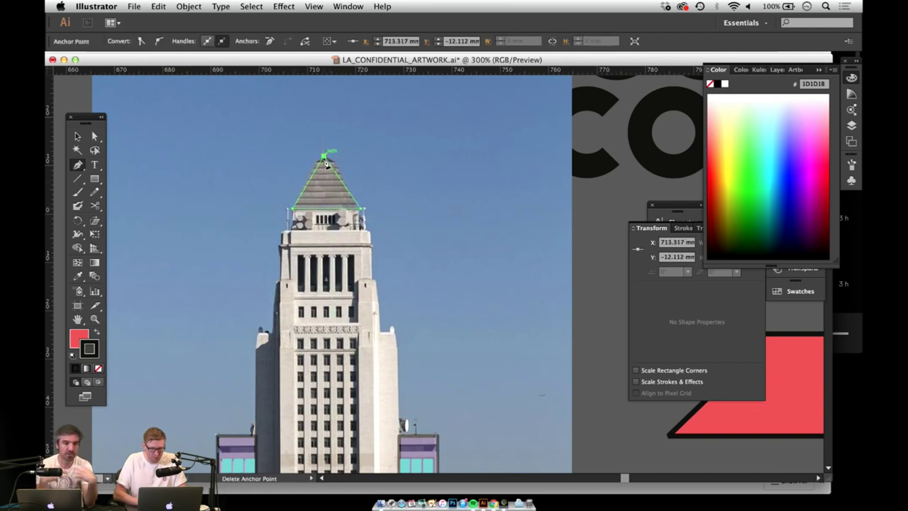
{"action": "left_click", "coordinate": [324, 155]}
{"action": "key", "text": "v"}
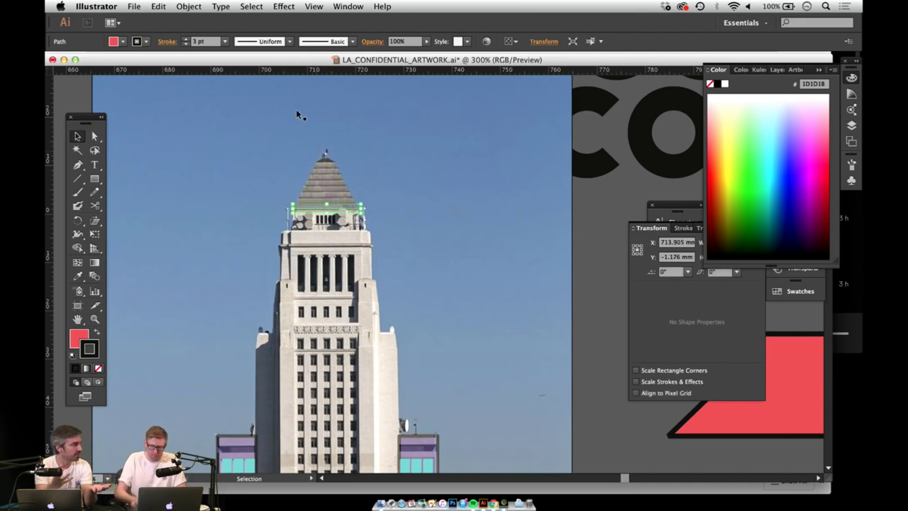
{"action": "left_click", "coordinate": [296, 110]}
Step: Draw an upright triangle in the sky beside the tower's roof with the Star tool
{"action": "left_click_drag", "start_coordinate": [94, 178], "coordinate": [144, 233]}
{"action": "left_click_drag", "start_coordinate": [416, 163], "coordinate": [442, 223]}
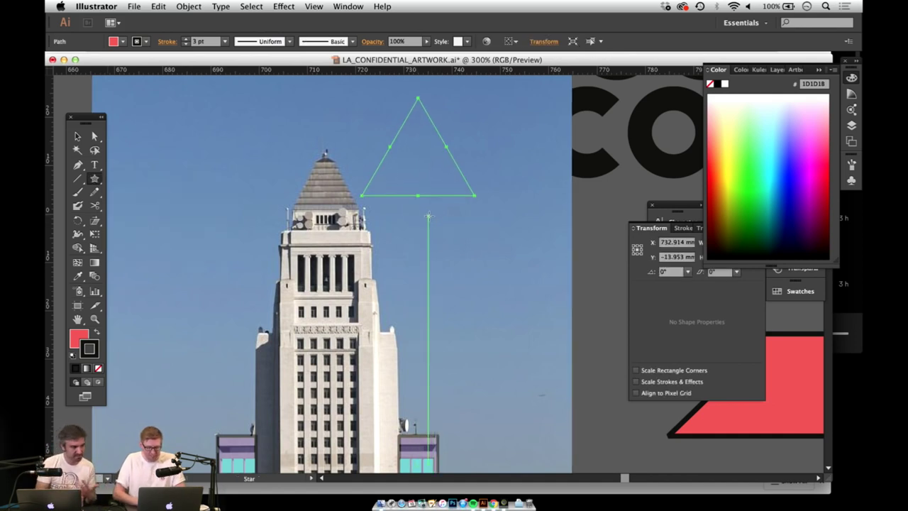
{"action": "key", "text": "i"}
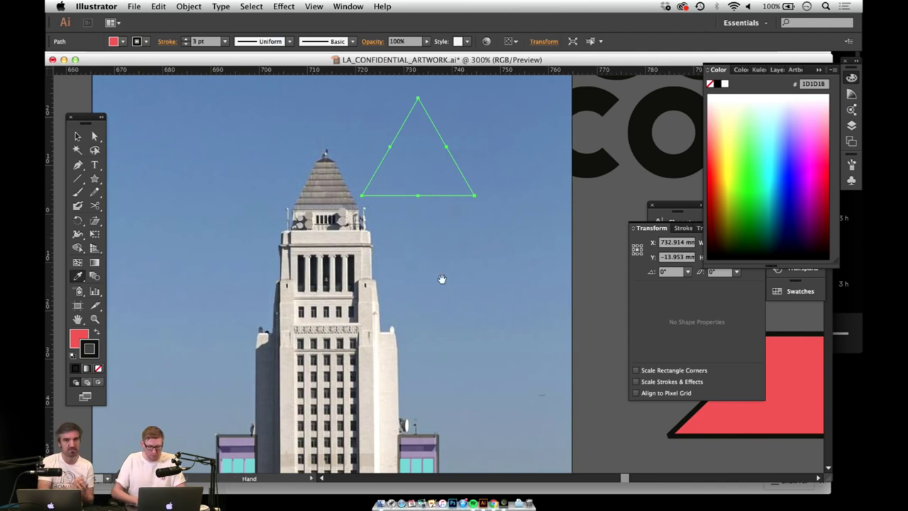
{"action": "left_click_drag", "start_coordinate": [458, 284], "coordinate": [319, 303]}
{"action": "key", "text": "v"}
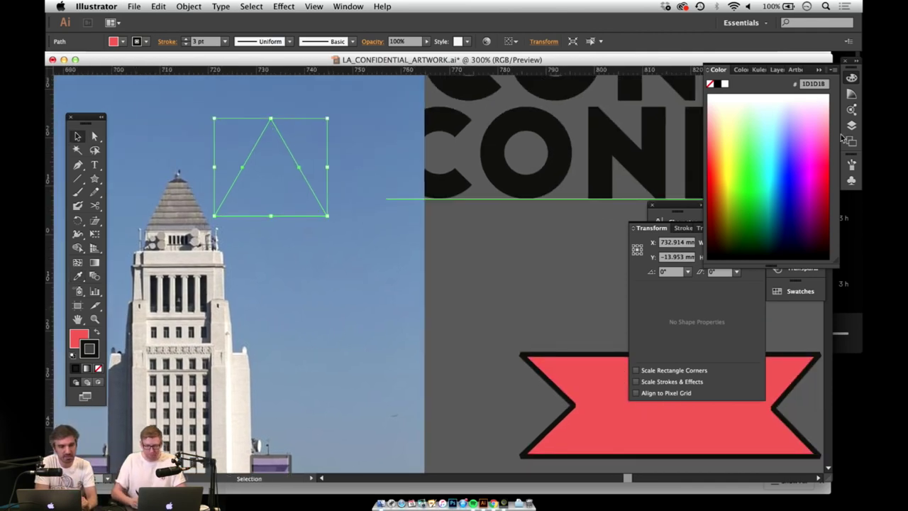
Step: Create a new layer above Layer 9 and move the triangle onto it by cutting and pasting
{"action": "left_click", "coordinate": [852, 125]}
{"action": "left_click", "coordinate": [780, 85]}
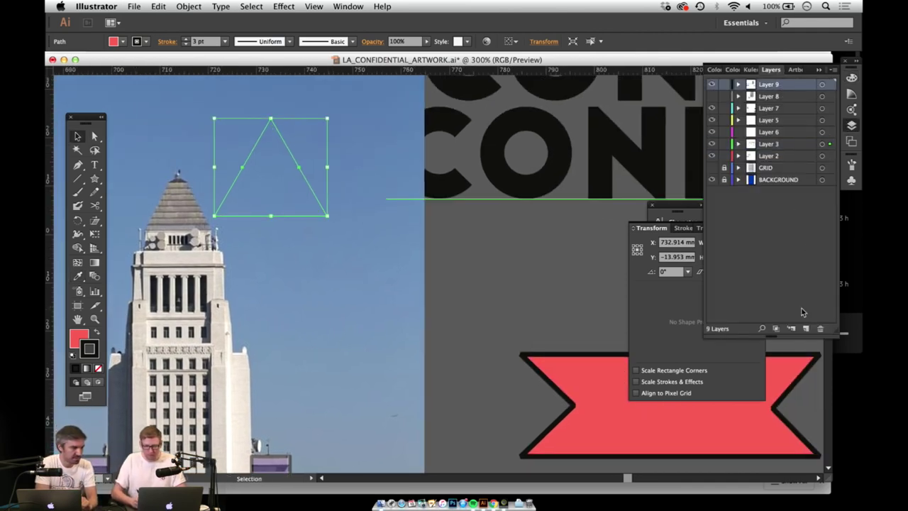
{"action": "left_click", "coordinate": [807, 328]}
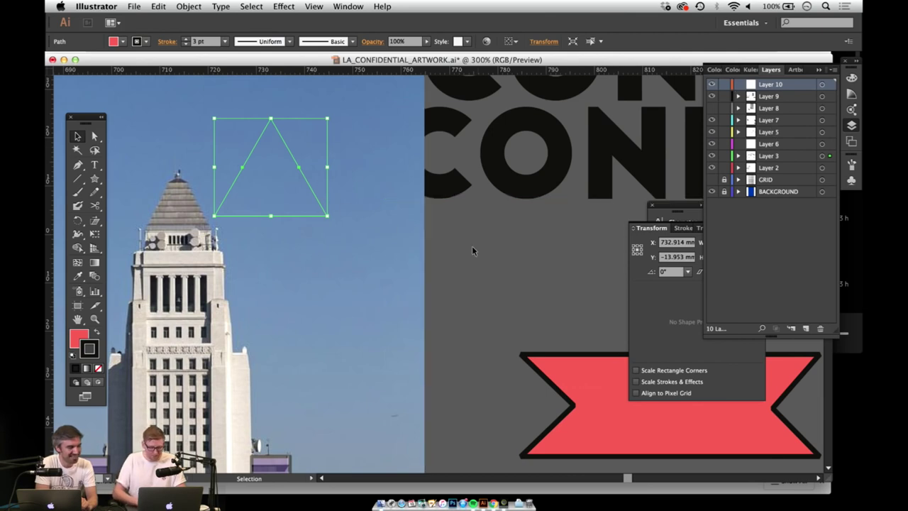
{"action": "key", "text": "super+x"}
{"action": "key", "text": "super+v"}
Step: Move the red triangle so its lower left corner overlaps the tower's pointed roof
{"action": "left_click_drag", "start_coordinate": [445, 290], "coordinate": [189, 167]}
{"action": "key", "text": "z"}
{"action": "left_click", "coordinate": [241, 205]}
{"action": "left_click", "coordinate": [353, 261]}
{"action": "key", "text": "space"}
{"action": "left_click_drag", "start_coordinate": [422, 263], "coordinate": [392, 283]}
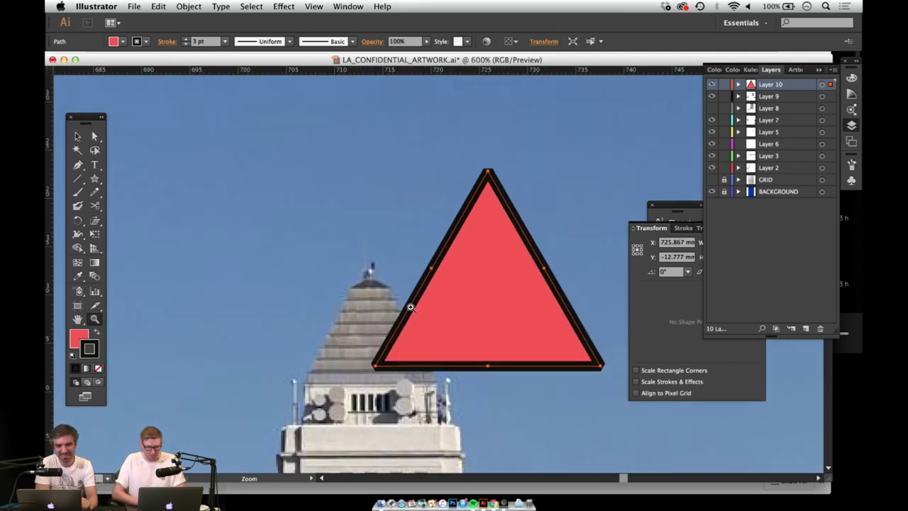
Step: Give all selectable artwork round stroke caps and round corner joins, and deselect it
{"action": "key", "text": "v"}
{"action": "key", "text": "super+a"}
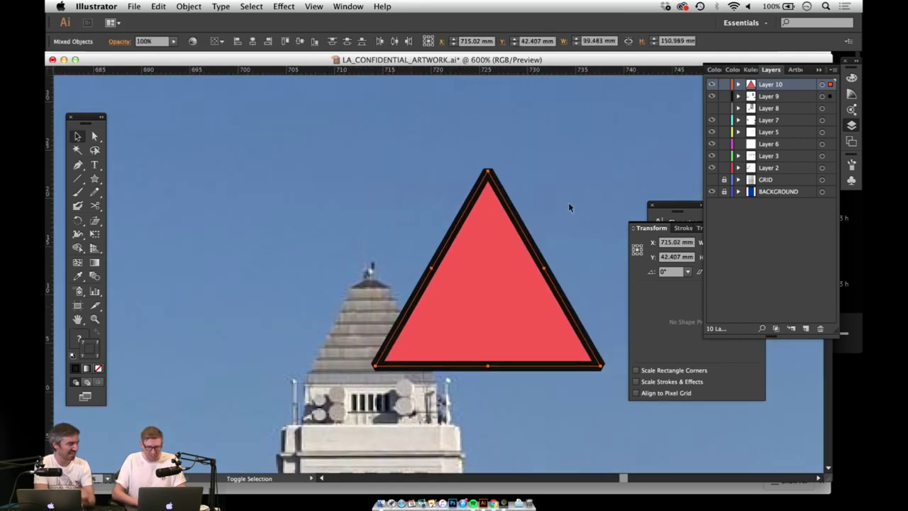
{"action": "left_click_drag", "start_coordinate": [486, 273], "coordinate": [309, 279]}
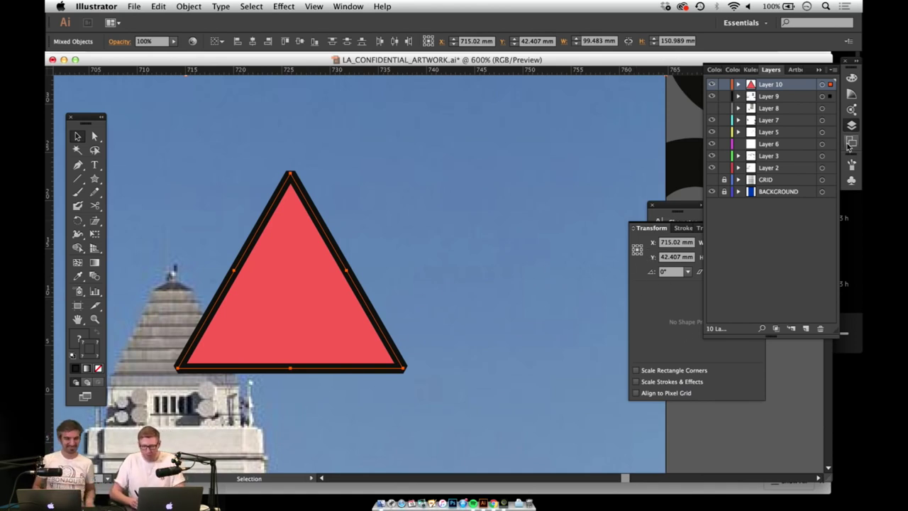
{"action": "left_click", "coordinate": [818, 71]}
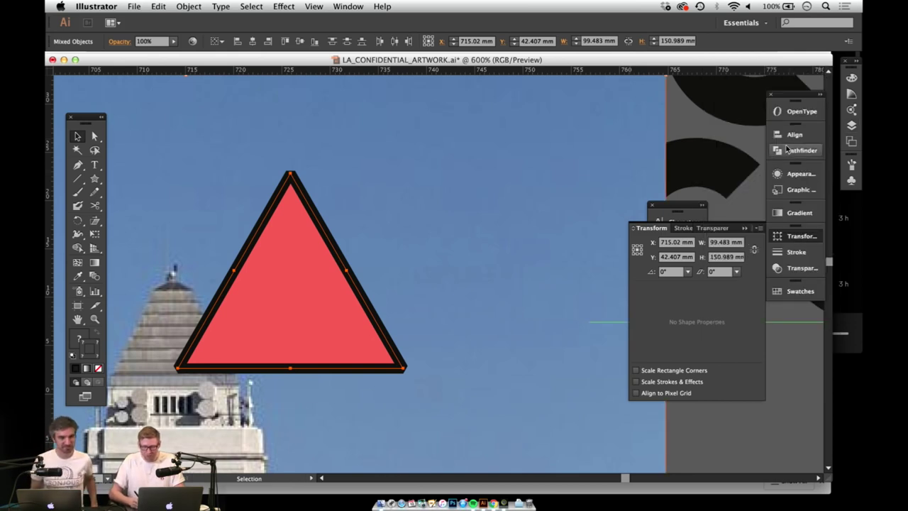
{"action": "left_click", "coordinate": [796, 253]}
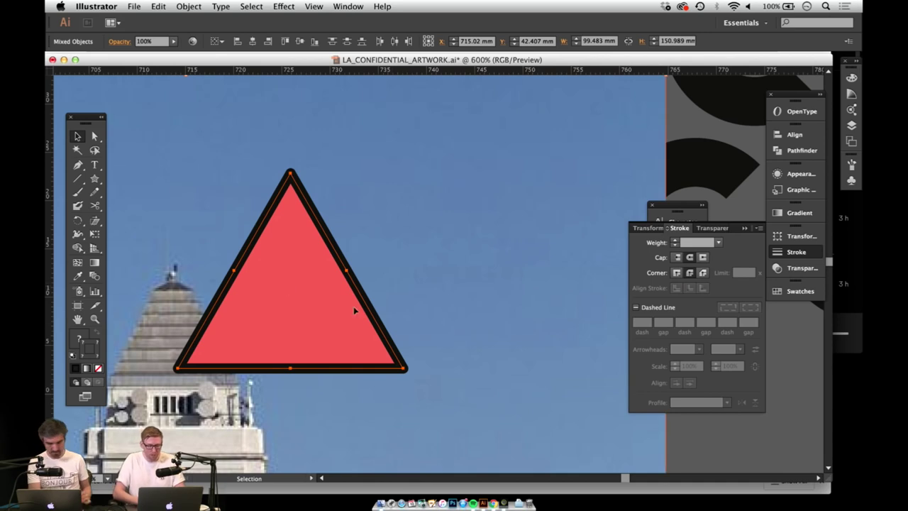
{"action": "left_click", "coordinate": [708, 421]}
Step: Shrink the red triangle to roughly the size of the tower's pointed roof and move it over the roof
{"action": "left_click", "coordinate": [309, 287]}
{"action": "key", "text": "space"}
{"action": "left_click_drag", "start_coordinate": [281, 300], "coordinate": [398, 297]}
{"action": "left_click_drag", "start_coordinate": [519, 171], "coordinate": [459, 222]}
{"action": "left_click_drag", "start_coordinate": [384, 312], "coordinate": [299, 330]}
{"action": "left_click_drag", "start_coordinate": [374, 242], "coordinate": [331, 279]}
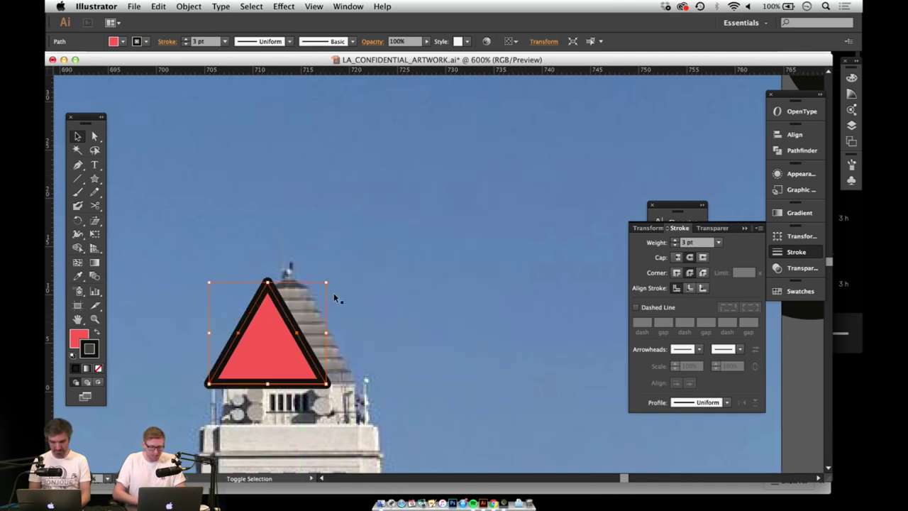
Step: Set the red triangle's stroke to 2 pt, centre it on the tower, and stretch it to the roof's base and full width
{"action": "left_click", "coordinate": [297, 325]}
{"action": "left_click_drag", "start_coordinate": [264, 340], "coordinate": [287, 320]}
{"action": "left_click", "coordinate": [186, 44]}
{"action": "left_click_drag", "start_coordinate": [294, 367], "coordinate": [294, 377]}
{"action": "left_click_drag", "start_coordinate": [235, 320], "coordinate": [222, 320]}
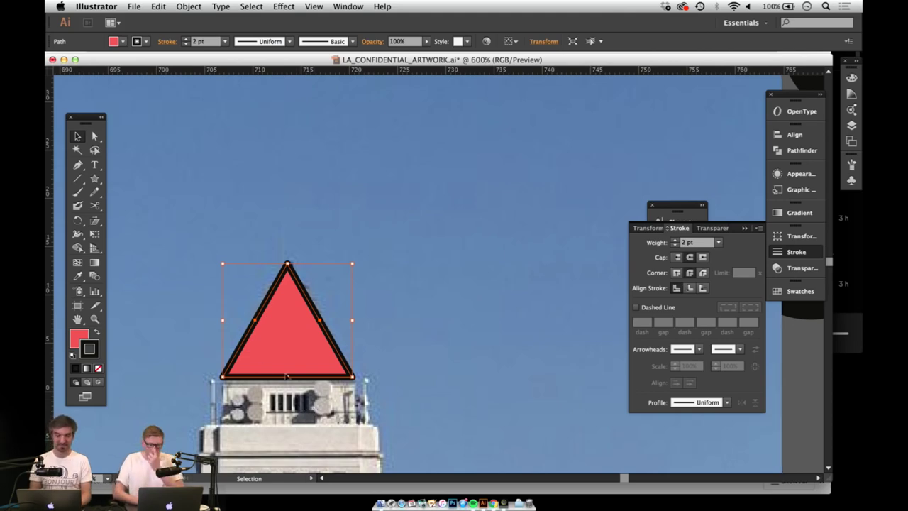
Step: Draw a red rectangle about 29.9 by 69.8 mm over the tower's main shaft, down to its entrance
{"action": "key", "text": "z"}
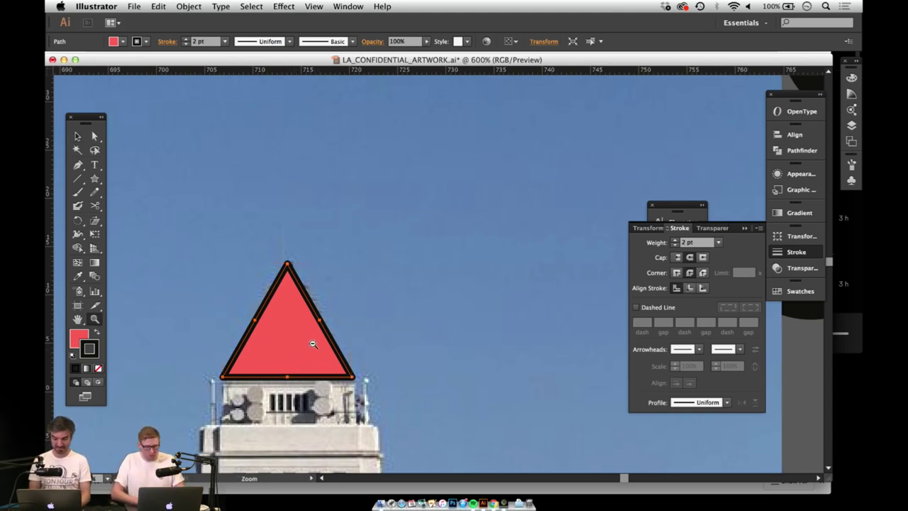
{"action": "left_click", "coordinate": [312, 345], "text": "alt"}
{"action": "left_click", "coordinate": [345, 360], "text": "alt"}
{"action": "left_click_drag", "start_coordinate": [401, 328], "coordinate": [308, 163]}
{"action": "left_click_drag", "start_coordinate": [387, 365], "coordinate": [375, 285]}
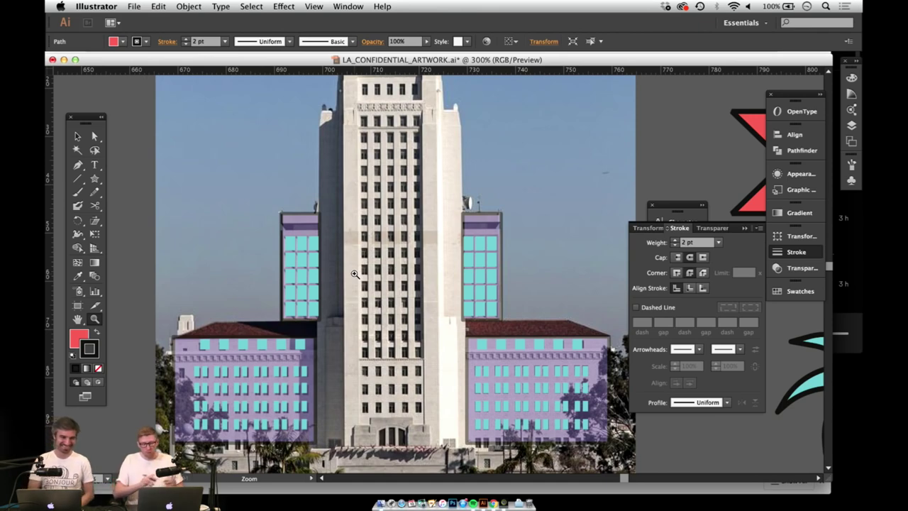
{"action": "key", "text": "m"}
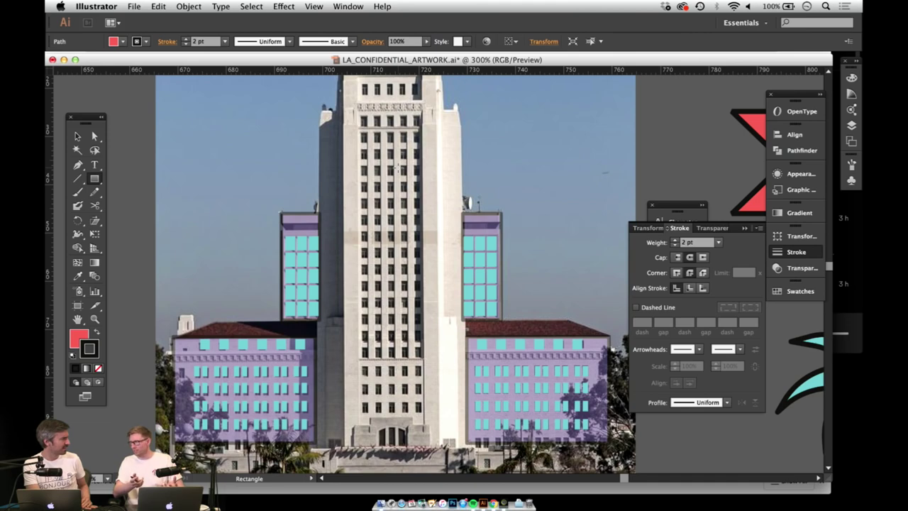
{"action": "left_click_drag", "start_coordinate": [416, 123], "coordinate": [418, 181]}
{"action": "key", "text": "z"}
{"action": "left_click", "coordinate": [423, 285], "text": "alt"}
{"action": "left_click", "coordinate": [406, 276]}
{"action": "key", "text": "m"}
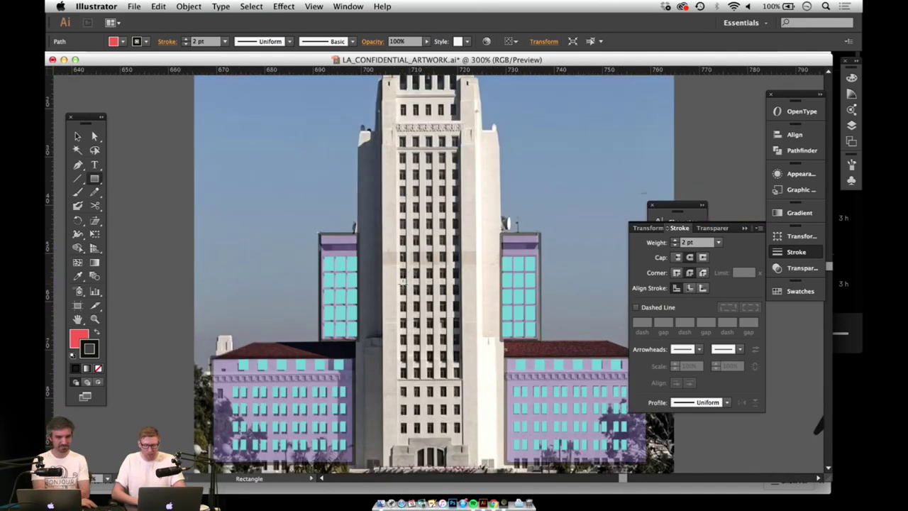
{"action": "left_click_drag", "start_coordinate": [428, 248], "coordinate": [402, 259]}
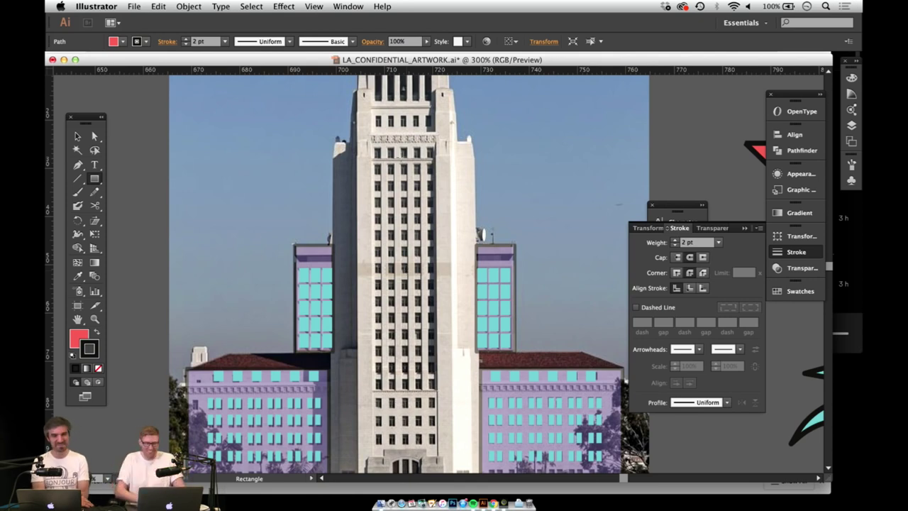
{"action": "scroll", "coordinate": [348, 178], "scroll_direction": "down", "scroll_amount": 2}
{"action": "scroll", "coordinate": [347, 177], "scroll_direction": "right", "scroll_amount": 2}
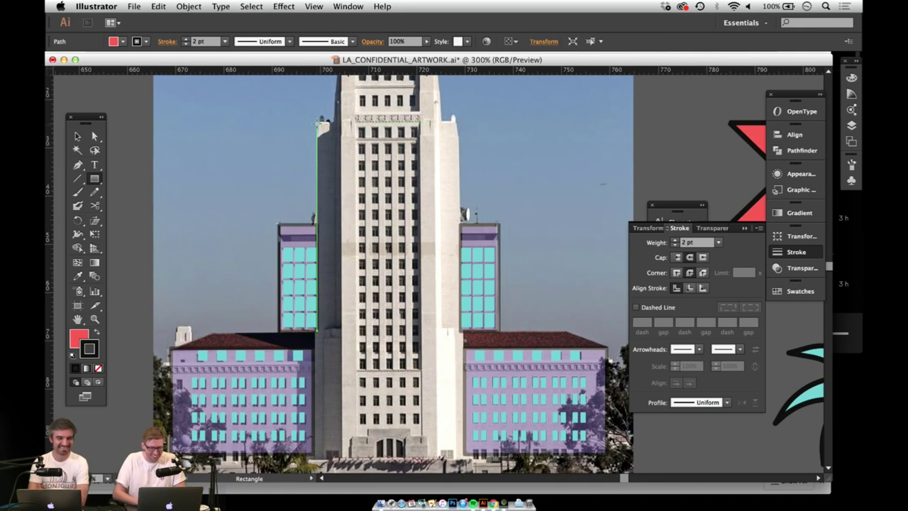
{"action": "mouse_move", "coordinate": [317, 120]}
{"action": "left_mouse_down"}
{"action": "mouse_move", "coordinate": [342, 139]}
{"action": "mouse_move", "coordinate": [445, 338]}
{"action": "mouse_move", "coordinate": [440, 432]}
{"action": "mouse_move", "coordinate": [447, 454]}
{"action": "mouse_move", "coordinate": [462, 460]}
{"action": "left_mouse_up"}
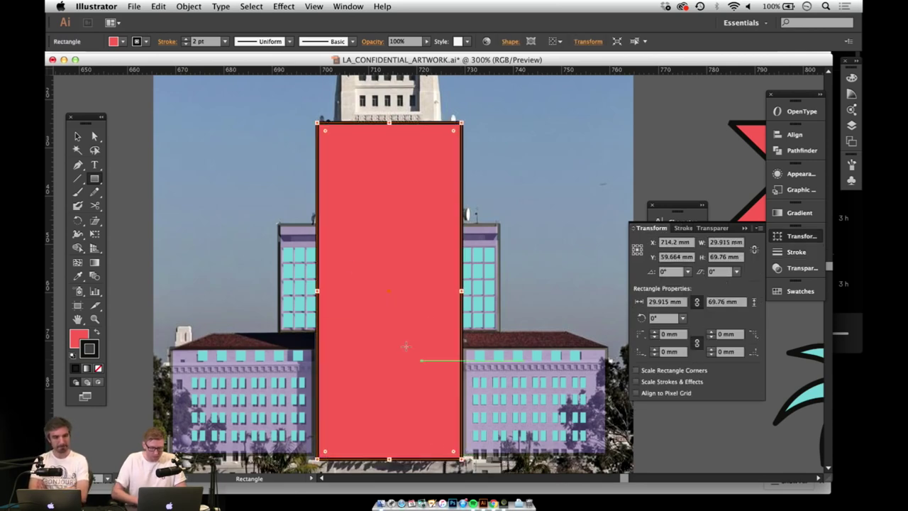
Step: Set the opacity of the tower's red rectangle to 50%
{"action": "key", "text": "v"}
{"action": "scroll", "coordinate": [411, 276], "scroll_direction": "down", "scroll_amount": 3}
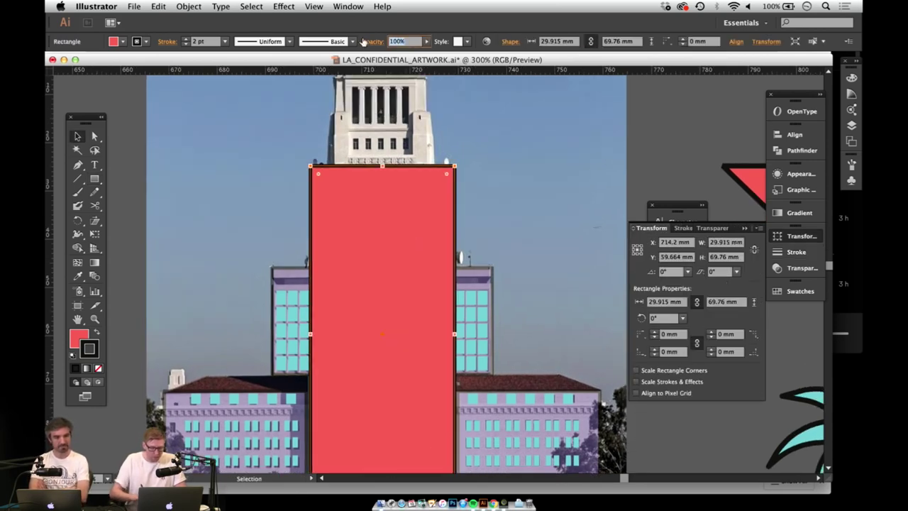
{"action": "type", "text": "50"}
{"action": "key", "text": "Return"}
{"action": "left_click_drag", "start_coordinate": [363, 303], "coordinate": [374, 214]}
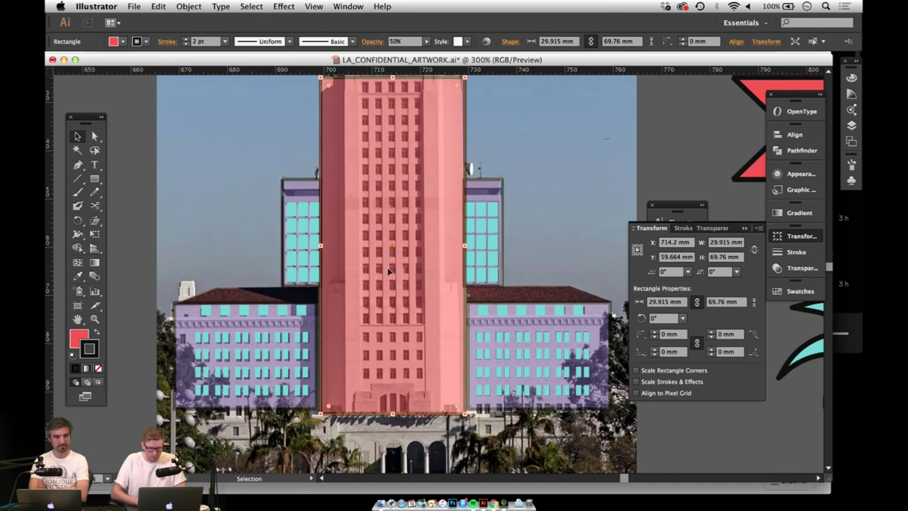
Step: Set the purple rectangle of the upper block to the right of the tower to 100% opacity
{"action": "key", "text": "z"}
{"action": "left_click", "coordinate": [391, 241]}
{"action": "left_click", "coordinate": [400, 290], "text": "alt"}
{"action": "left_click_drag", "start_coordinate": [361, 298], "coordinate": [263, 324]}
{"action": "key", "text": "v"}
{"action": "left_click", "coordinate": [490, 265]}
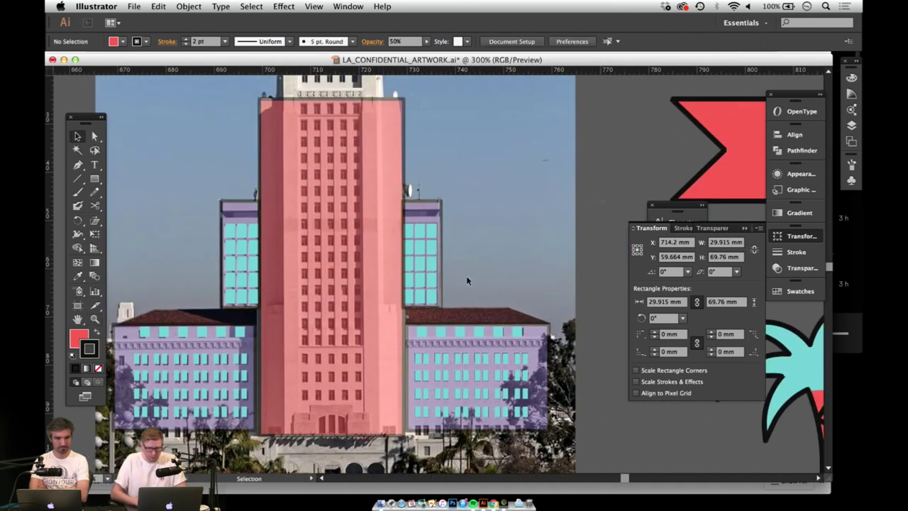
{"action": "left_click_drag", "start_coordinate": [408, 307], "coordinate": [466, 207]}
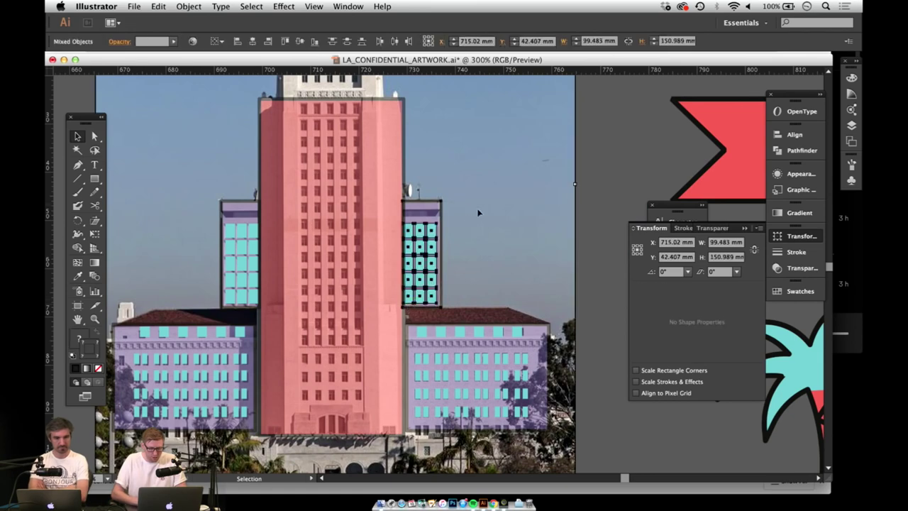
{"action": "left_click", "coordinate": [545, 214], "text": "shift"}
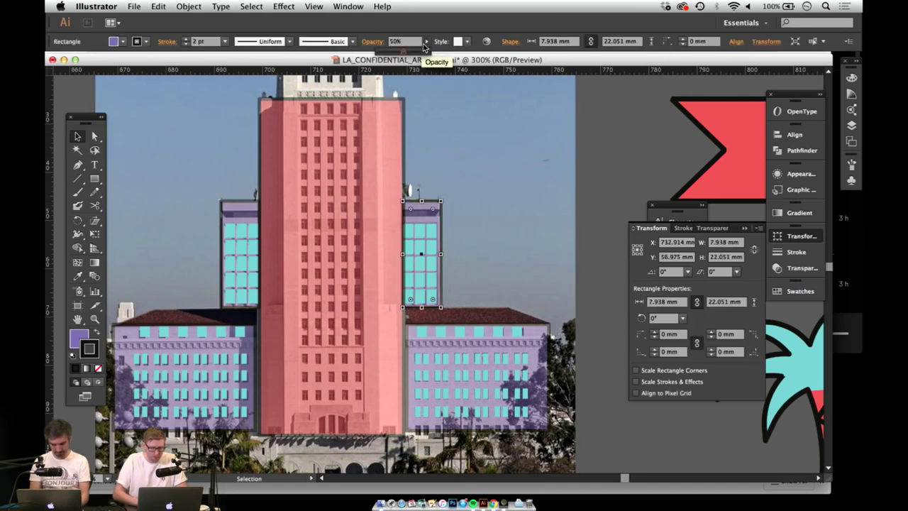
{"action": "left_click_drag", "start_coordinate": [401, 51], "coordinate": [469, 66]}
{"action": "left_click", "coordinate": [602, 193]}
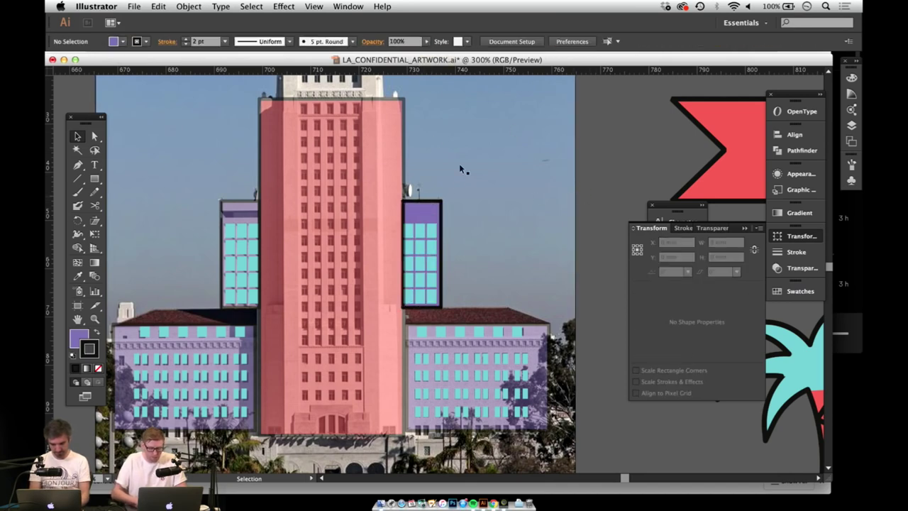
{"action": "left_click", "coordinate": [437, 221]}
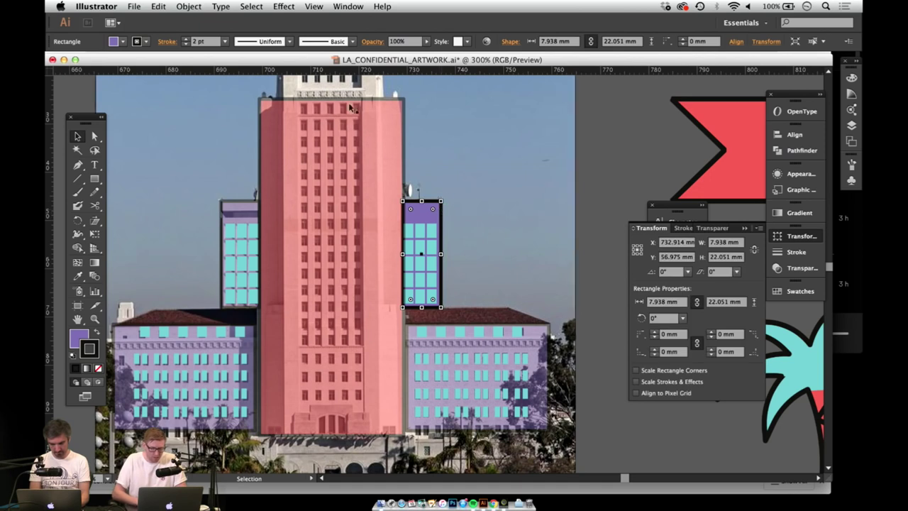
{"action": "left_click", "coordinate": [579, 174]}
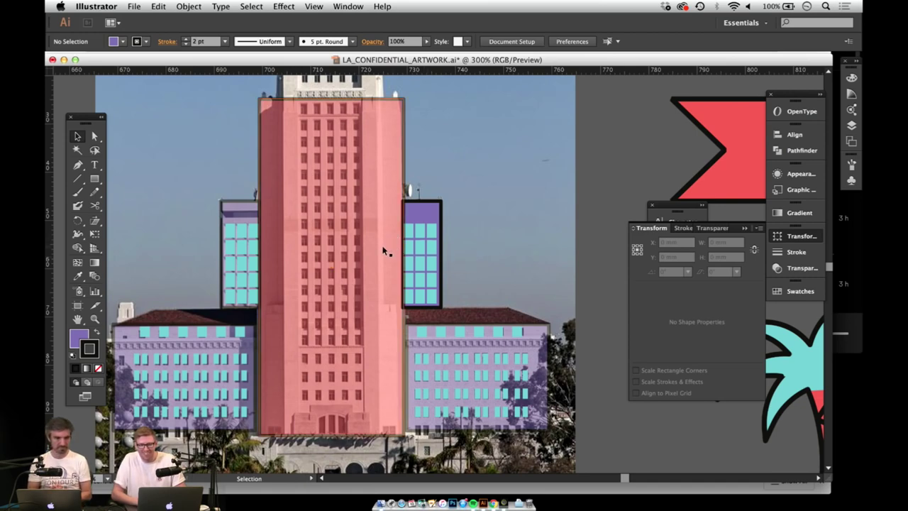
Step: Try to move the top middle window of the upper right block upward, and undo it
{"action": "left_click_drag", "start_coordinate": [345, 290], "coordinate": [419, 258]}
{"action": "key", "text": "z"}
{"action": "left_click", "coordinate": [428, 227]}
{"action": "left_click", "coordinate": [445, 235]}
{"action": "left_click_drag", "start_coordinate": [440, 235], "coordinate": [407, 263]}
{"action": "key", "text": "m"}
{"action": "key", "text": "v"}
{"action": "left_click", "coordinate": [462, 273]}
{"action": "left_click_drag", "start_coordinate": [464, 277], "coordinate": [463, 245]}
{"action": "key", "text": "super+z"}
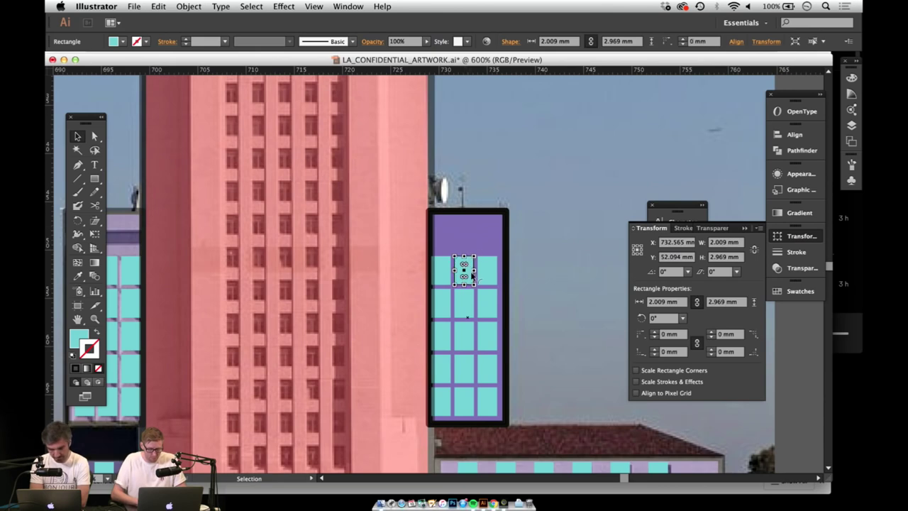
Step: Draw a turquoise horizontal band about 7.7 by 1.3 mm above the windows of the upper right block
{"action": "key", "text": "z"}
{"action": "left_click", "coordinate": [463, 267]}
{"action": "left_click", "coordinate": [462, 267]}
{"action": "left_click", "coordinate": [460, 271]}
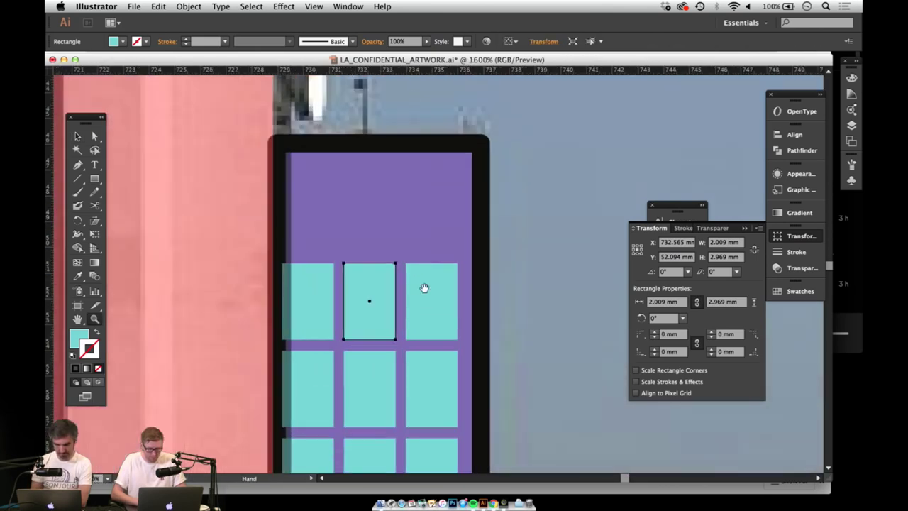
{"action": "left_click_drag", "start_coordinate": [416, 278], "coordinate": [432, 304]}
{"action": "left_click_drag", "start_coordinate": [401, 332], "coordinate": [396, 239]}
{"action": "left_click_drag", "start_coordinate": [397, 277], "coordinate": [506, 223]}
Step: Narrow the turquoise band to about 7.4 mm so its right end meets the inner edge of the block's outline
{"action": "key", "text": "z"}
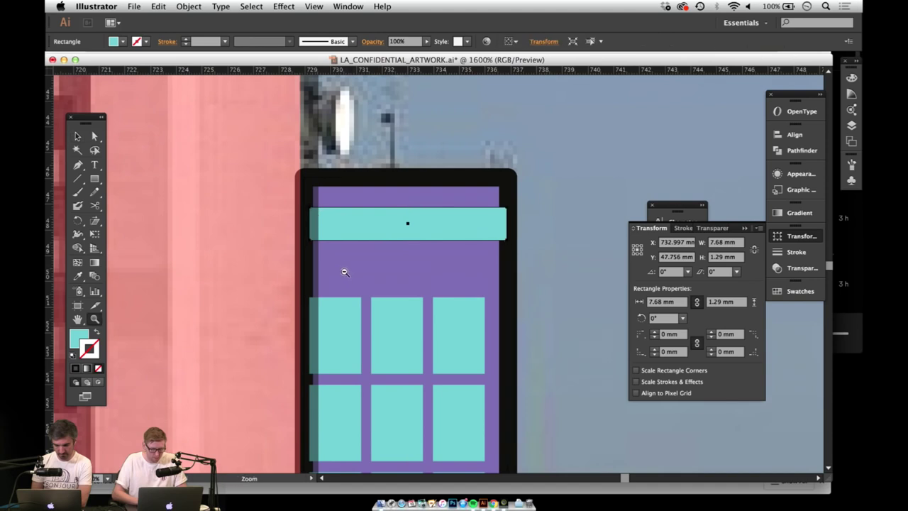
{"action": "left_click", "coordinate": [347, 270], "text": "alt"}
{"action": "left_click", "coordinate": [346, 277], "text": "alt"}
{"action": "left_click_drag", "start_coordinate": [432, 269], "coordinate": [312, 292]}
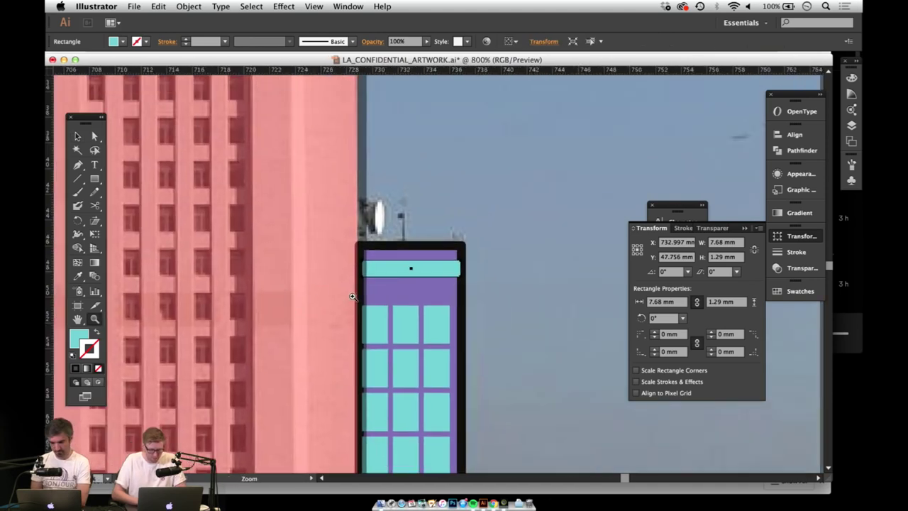
{"action": "key", "text": "v"}
{"action": "left_click", "coordinate": [414, 292]}
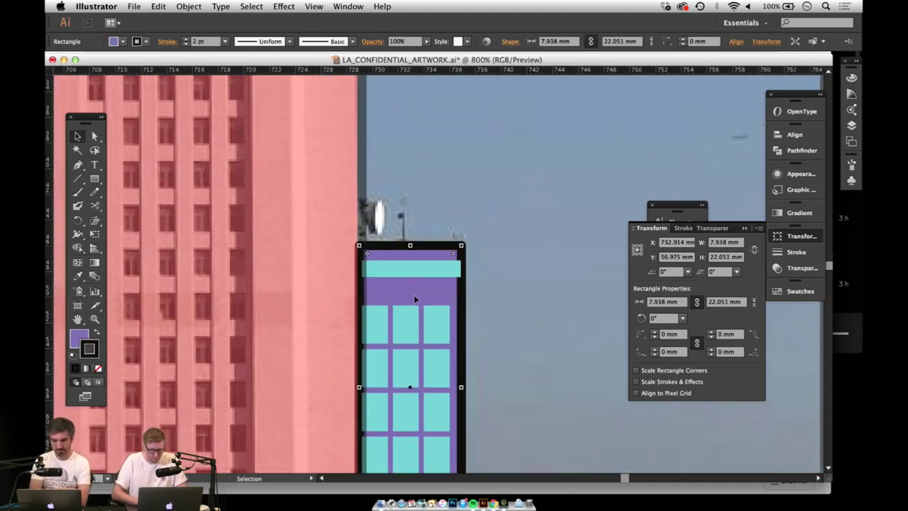
{"action": "left_click", "coordinate": [452, 276]}
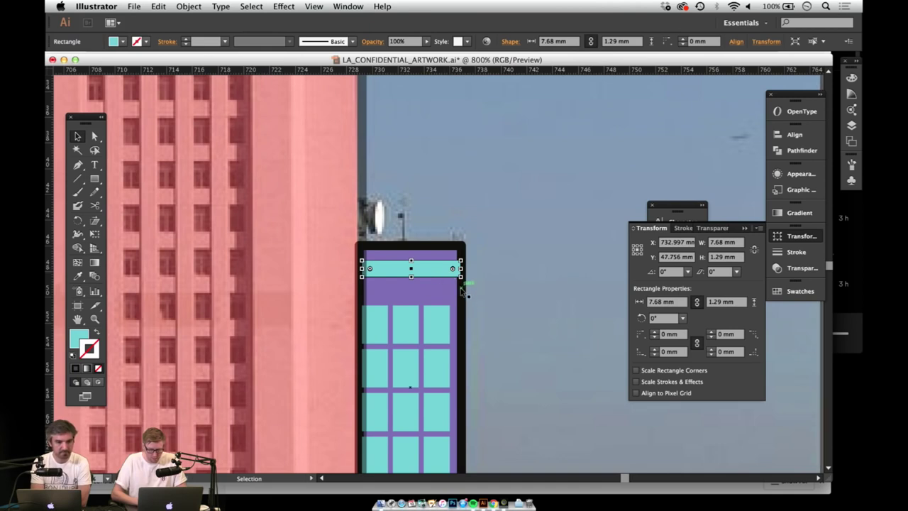
{"action": "left_click", "coordinate": [463, 288]}
{"action": "left_click", "coordinate": [462, 268]}
{"action": "left_click_drag", "start_coordinate": [461, 268], "coordinate": [458, 268]}
Step: Examine the lower right wing's wall and the edge of its red roof
{"action": "key", "text": "z"}
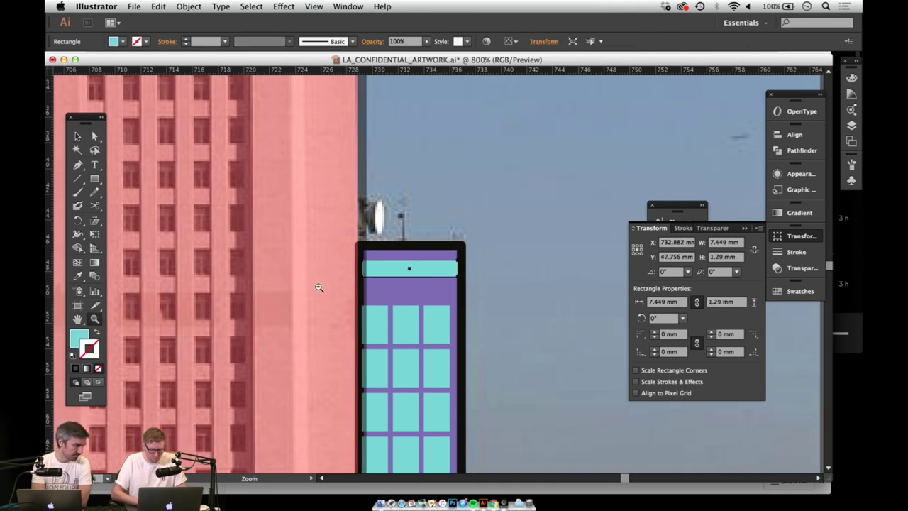
{"action": "left_click", "coordinate": [322, 287], "text": "alt"}
{"action": "left_click", "coordinate": [337, 300], "text": "alt"}
{"action": "left_click_drag", "start_coordinate": [385, 267], "coordinate": [363, 154]}
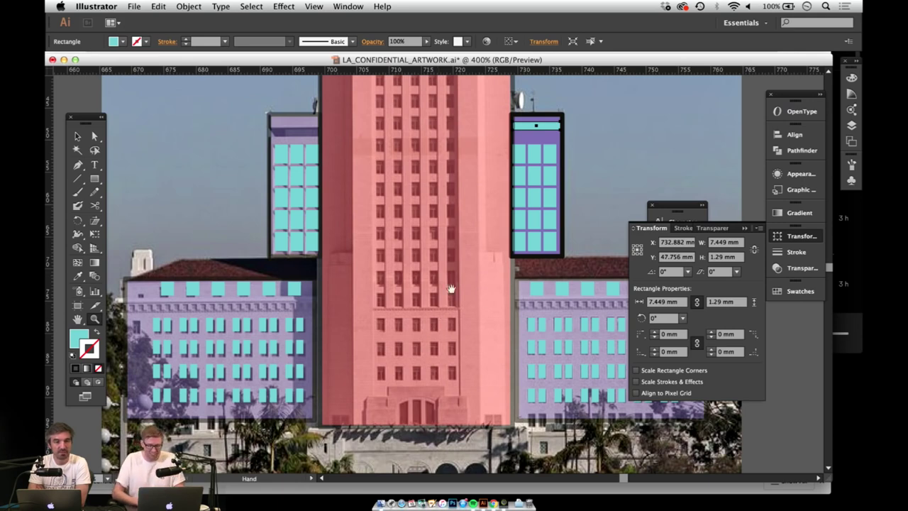
{"action": "left_click_drag", "start_coordinate": [468, 293], "coordinate": [330, 298]}
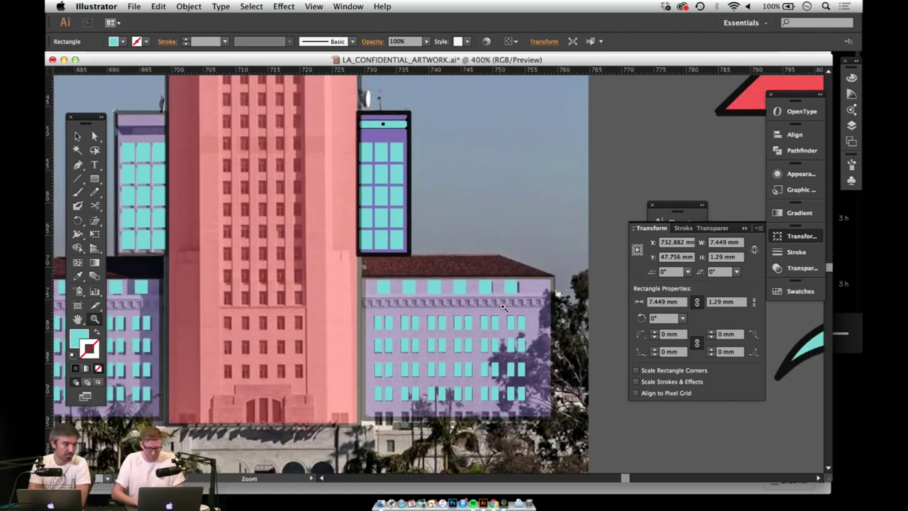
{"action": "key", "text": "v"}
{"action": "left_click", "coordinate": [538, 300]}
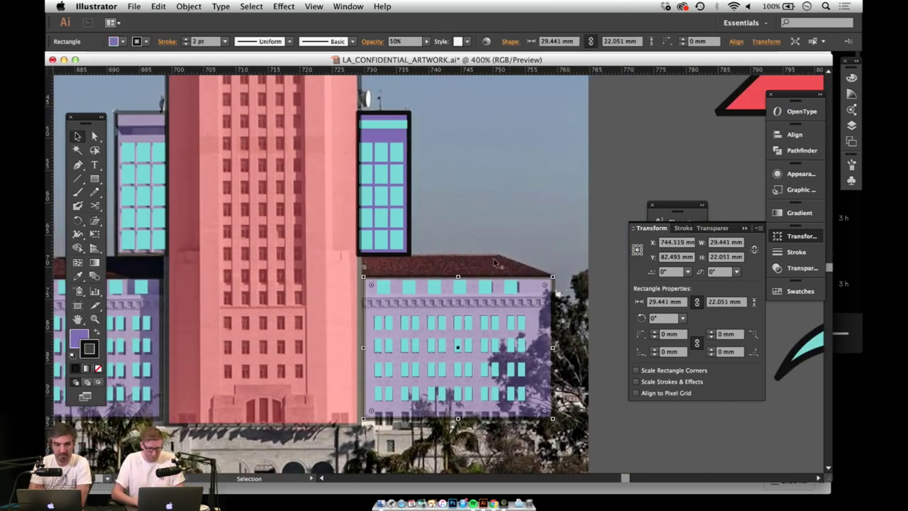
{"action": "key", "text": "z"}
{"action": "left_click", "coordinate": [466, 285]}
{"action": "left_click", "coordinate": [469, 280]}
{"action": "left_click_drag", "start_coordinate": [500, 282], "coordinate": [434, 322]}
{"action": "left_click_drag", "start_coordinate": [491, 326], "coordinate": [468, 342]}
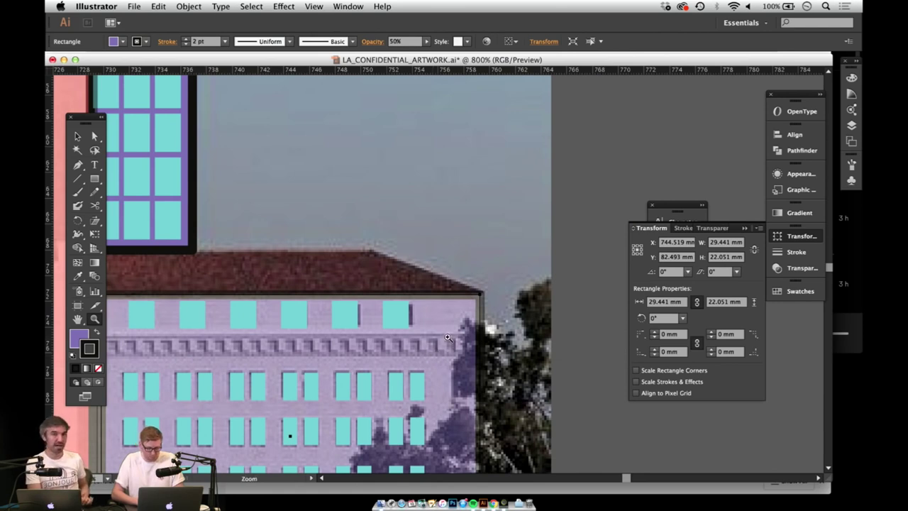
Step: Select the lower right wing's purple wall to find its layer, lock Layer 9, and make Layer 10 active
{"action": "key", "text": "v"}
{"action": "left_click", "coordinate": [517, 255]}
{"action": "left_click", "coordinate": [479, 311]}
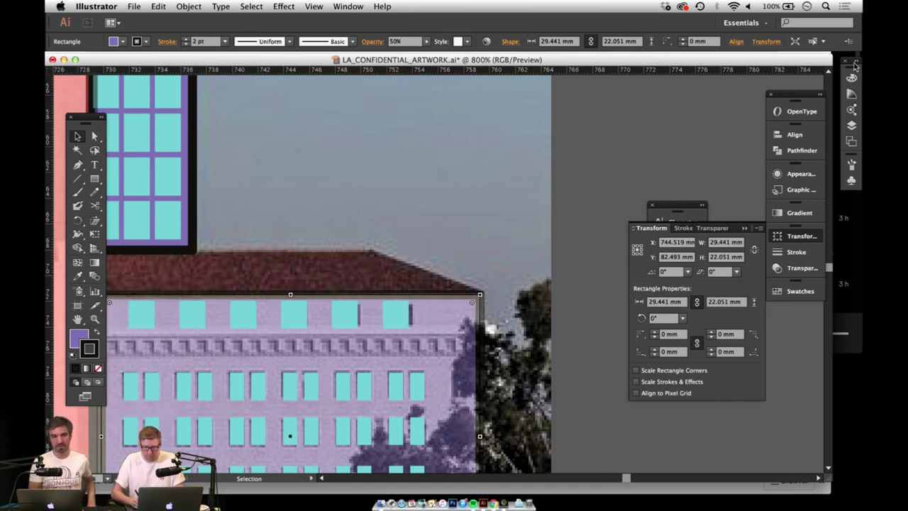
{"action": "left_click", "coordinate": [852, 125]}
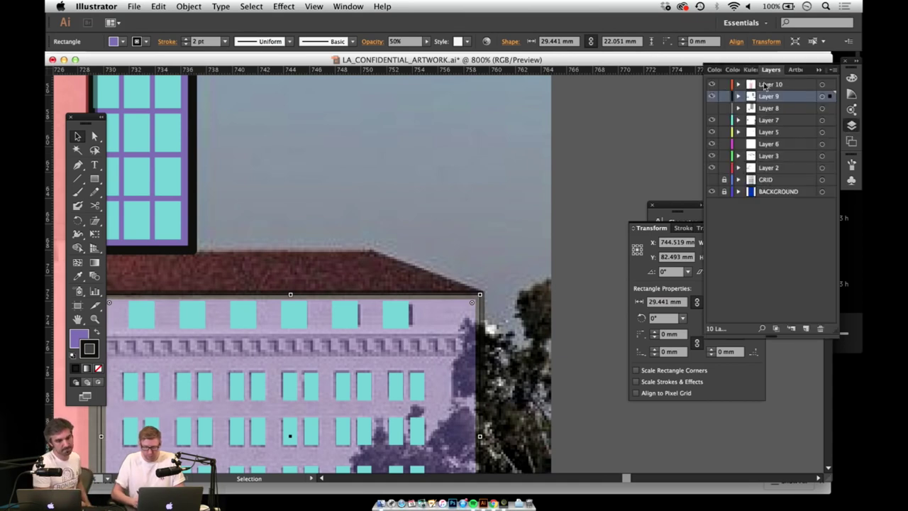
{"action": "left_click", "coordinate": [724, 96]}
{"action": "left_click", "coordinate": [799, 85]}
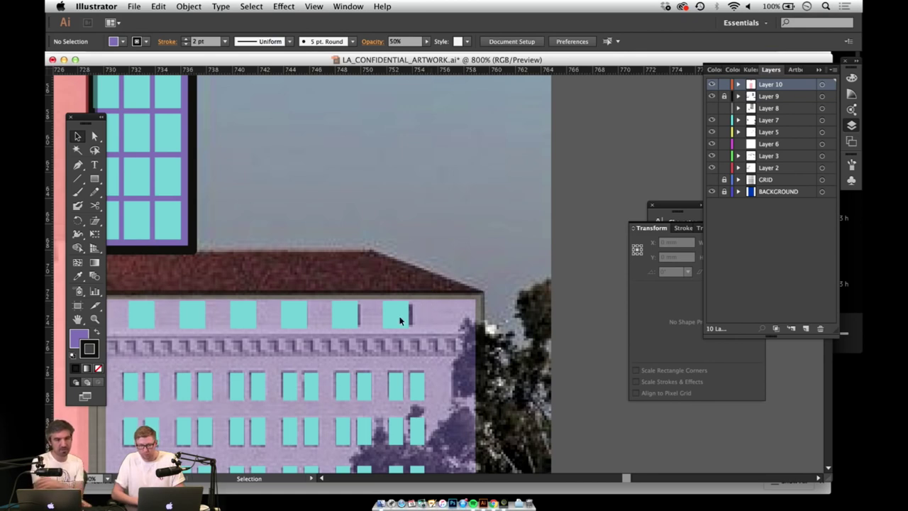
Step: Unlock Layer 9 and set the opacity of the lower right wing's purple wall to 100%
{"action": "left_click_drag", "start_coordinate": [339, 349], "coordinate": [387, 356]}
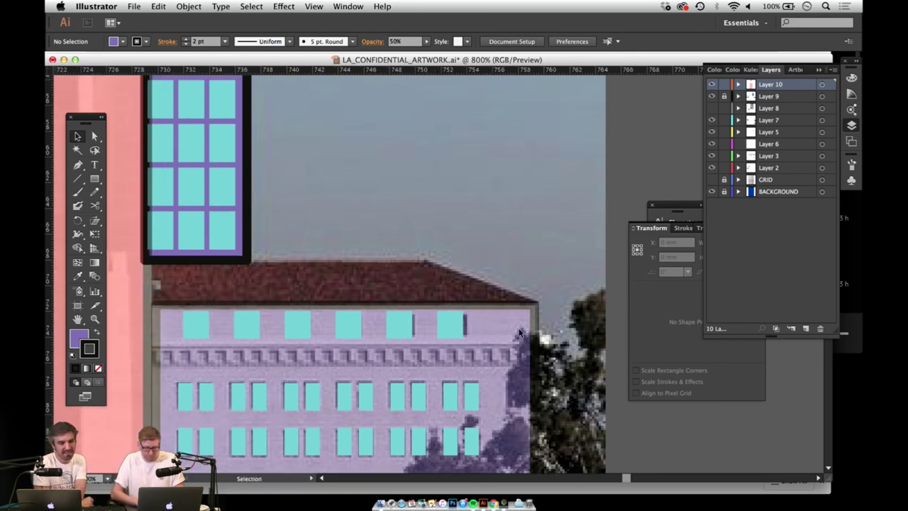
{"action": "left_click_drag", "start_coordinate": [436, 371], "coordinate": [491, 277]}
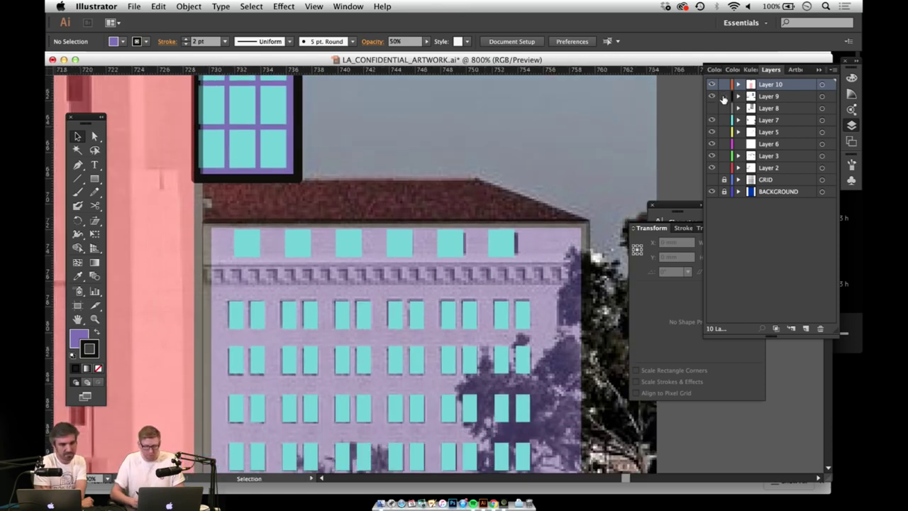
{"action": "left_click", "coordinate": [583, 239]}
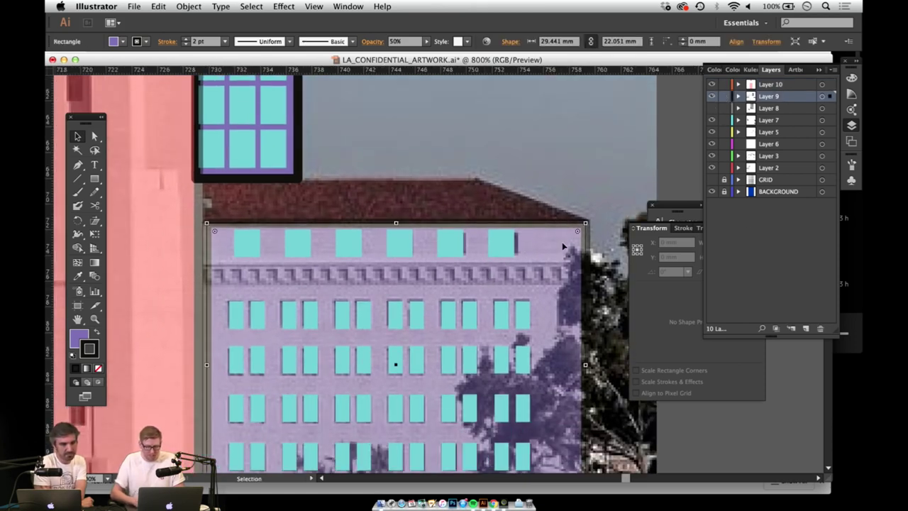
{"action": "left_click", "coordinate": [405, 41]}
{"action": "type", "text": "100"}
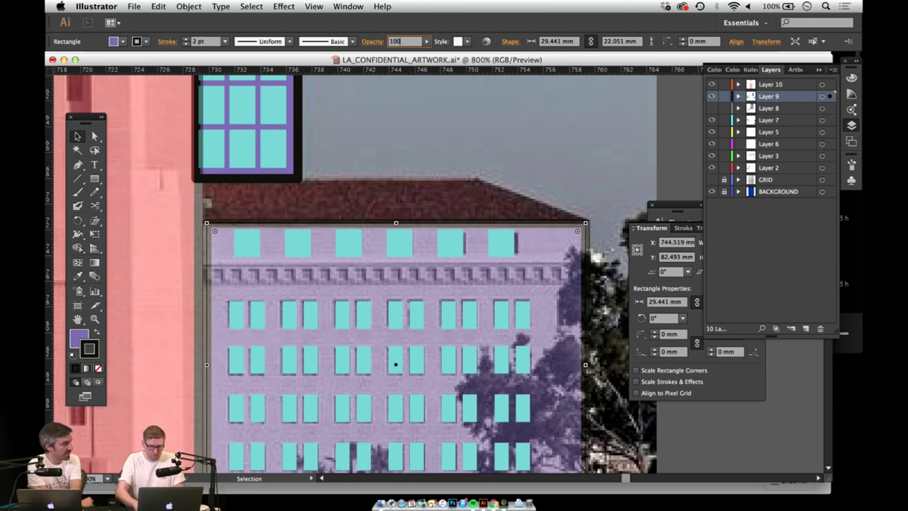
{"action": "key", "text": "Return"}
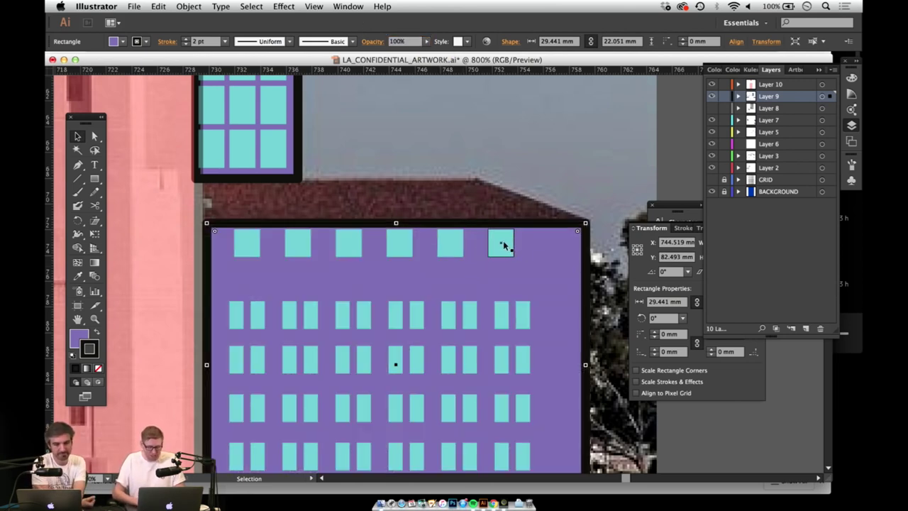
Step: Move the lower right wing's six square top windows down about 1.1 mm and scale the row slightly wider toward the right
{"action": "left_click", "coordinate": [506, 246]}
{"action": "left_click", "coordinate": [441, 245], "text": "shift"}
{"action": "left_click", "coordinate": [399, 243], "text": "shift"}
{"action": "left_click", "coordinate": [346, 245], "text": "shift"}
{"action": "left_click", "coordinate": [299, 243], "text": "shift"}
{"action": "left_click", "coordinate": [255, 247], "text": "shift"}
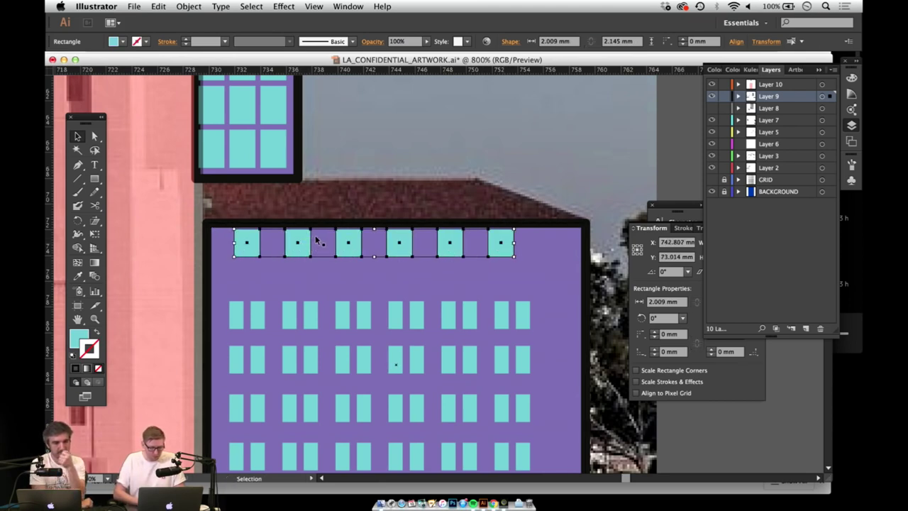
{"action": "left_click_drag", "start_coordinate": [301, 242], "coordinate": [307, 266]}
{"action": "key", "text": "super+z"}
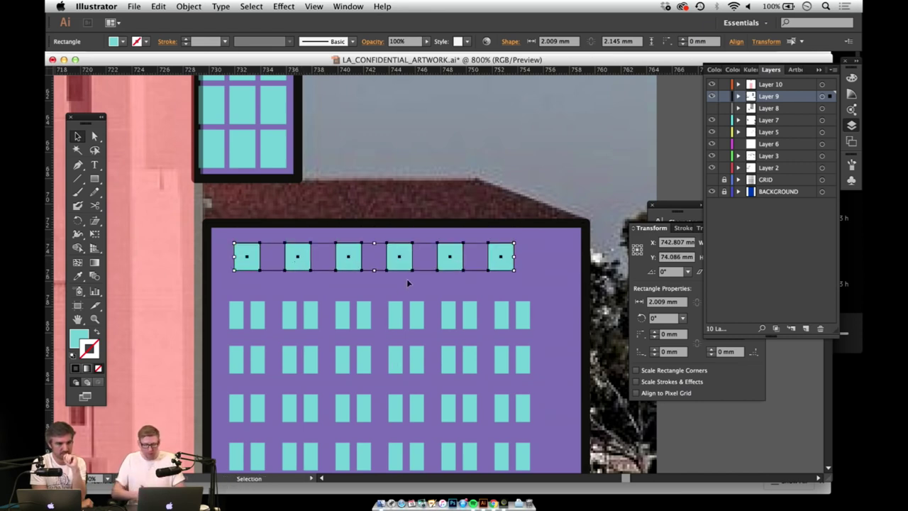
{"action": "left_click_drag", "start_coordinate": [512, 272], "coordinate": [524, 271]}
{"action": "left_click", "coordinate": [584, 176]}
{"action": "key", "text": "space"}
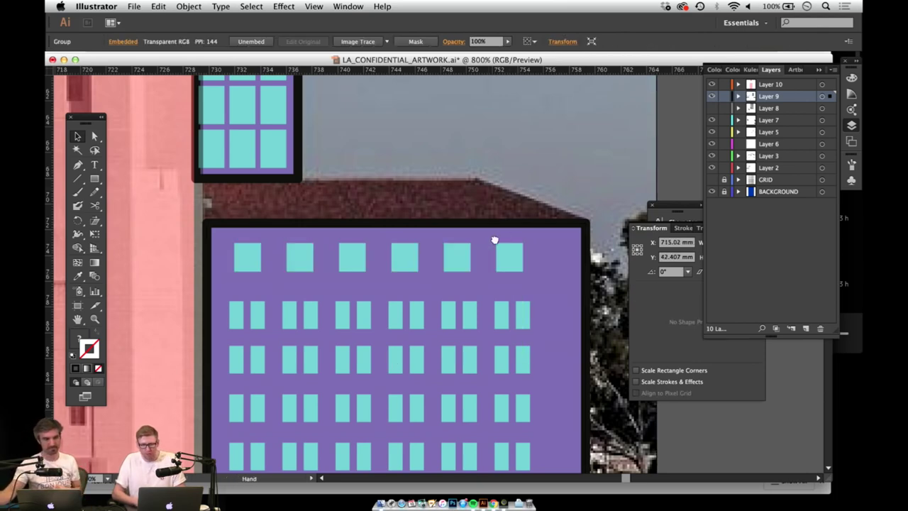
{"action": "left_click_drag", "start_coordinate": [503, 235], "coordinate": [438, 286]}
{"action": "key", "text": "z"}
{"action": "left_click", "coordinate": [375, 275]}
{"action": "key", "text": "space"}
{"action": "left_click_drag", "start_coordinate": [413, 244], "coordinate": [345, 293]}
{"action": "left_click_drag", "start_coordinate": [419, 295], "coordinate": [437, 291]}
{"action": "scroll", "coordinate": [394, 294], "scroll_direction": "left", "scroll_amount": 5}
{"action": "key", "text": "i"}
{"action": "left_click", "coordinate": [147, 273]}
{"action": "scroll", "coordinate": [395, 308], "scroll_direction": "right", "scroll_amount": 3}
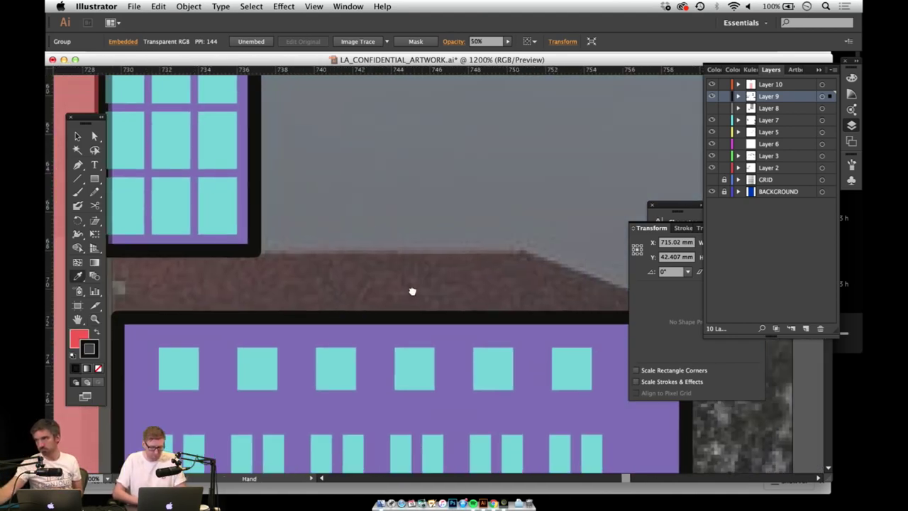
{"action": "scroll", "coordinate": [386, 304], "scroll_direction": "left", "scroll_amount": 5}
{"action": "scroll", "coordinate": [385, 304], "scroll_direction": "down", "scroll_amount": 2}
{"action": "left_click", "coordinate": [410, 277]}
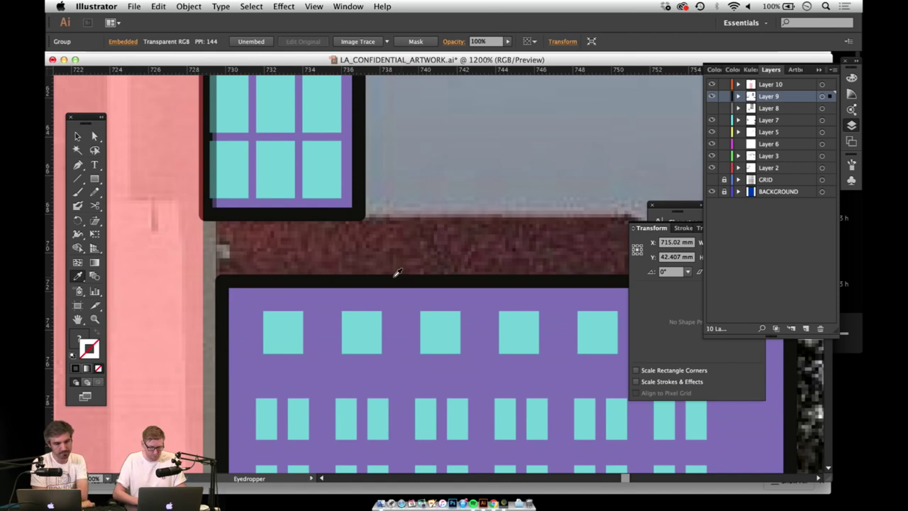
{"action": "left_click", "coordinate": [387, 266], "text": "alt+super"}
{"action": "left_click", "coordinate": [394, 271], "text": "alt+super"}
{"action": "left_click", "coordinate": [409, 287], "text": "alt+super"}
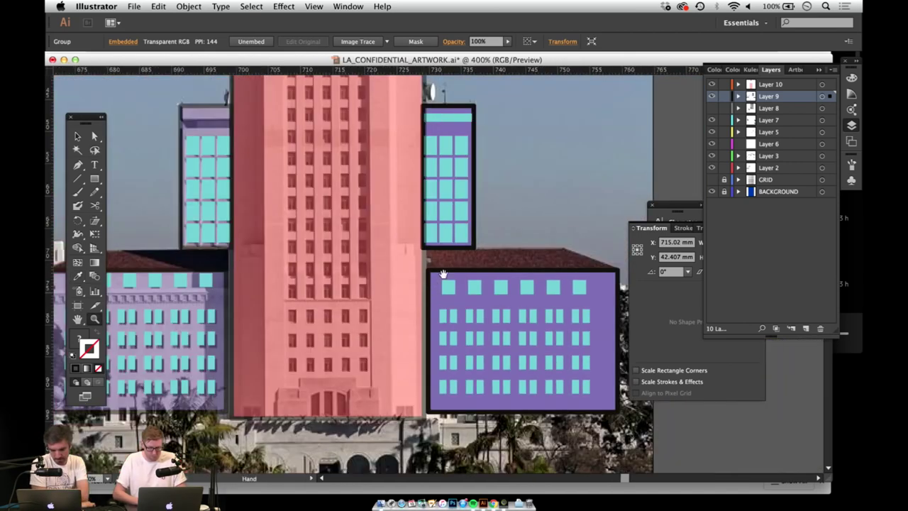
Step: Select the central tower rectangle to load its red fill and black 2 pt stroke for a new shape
{"action": "left_click_drag", "start_coordinate": [438, 278], "coordinate": [421, 322]}
{"action": "left_click", "coordinate": [361, 318]}
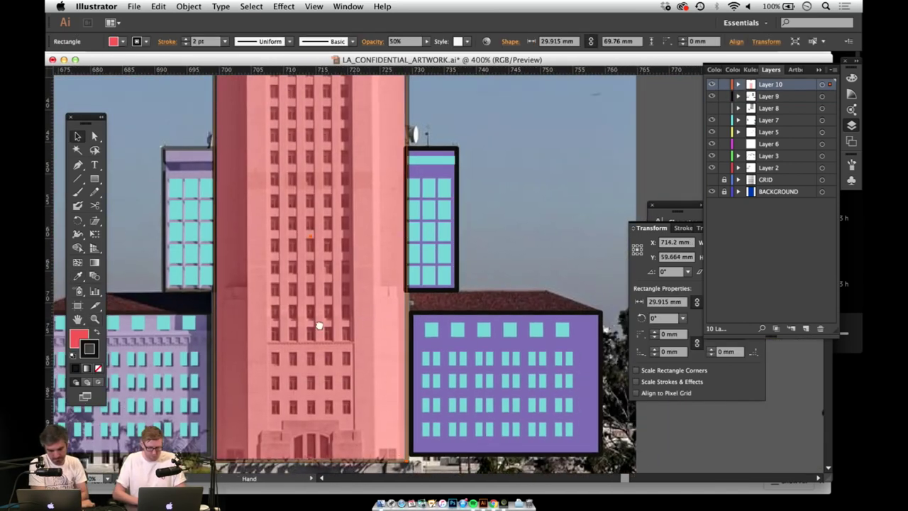
{"action": "left_click_drag", "start_coordinate": [324, 325], "coordinate": [215, 324]}
{"action": "key", "text": "i"}
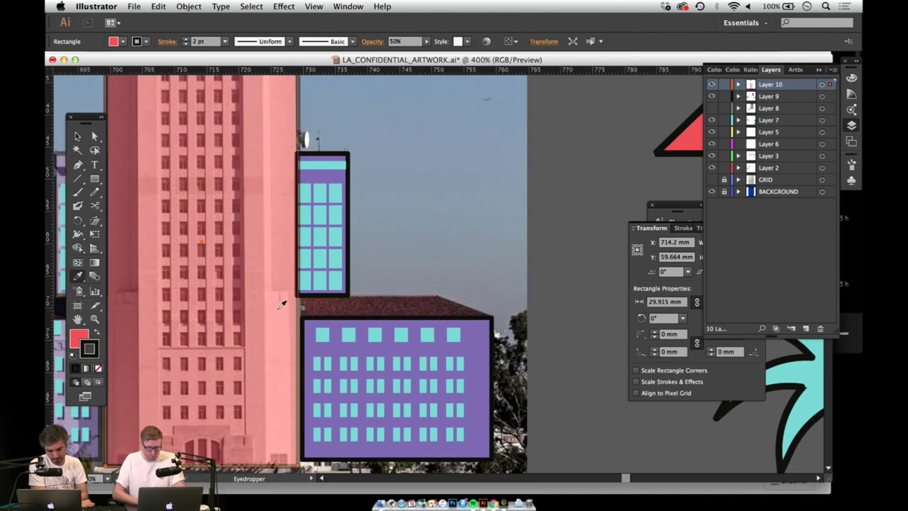
{"action": "key", "text": "z"}
{"action": "left_click", "coordinate": [420, 315]}
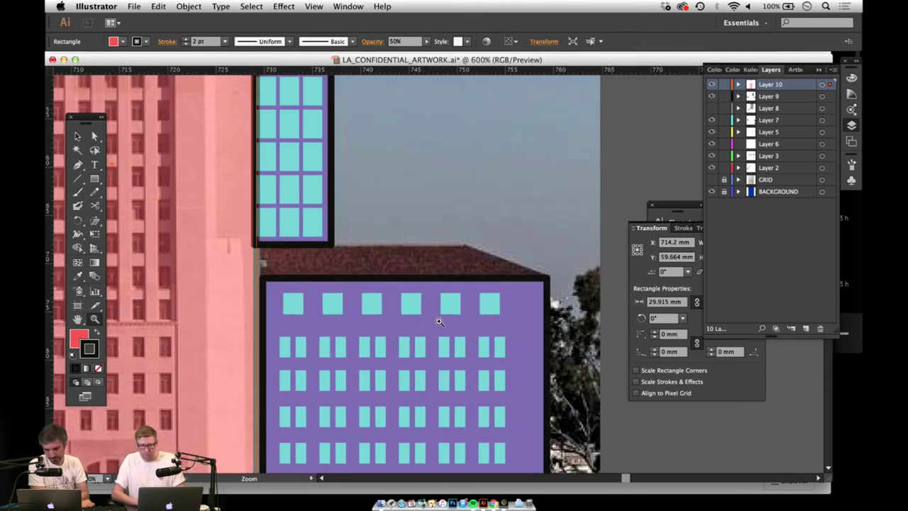
{"action": "left_click", "coordinate": [437, 320]}
{"action": "left_click_drag", "start_coordinate": [442, 283], "coordinate": [393, 334]}
{"action": "left_click_drag", "start_coordinate": [419, 298], "coordinate": [379, 338]}
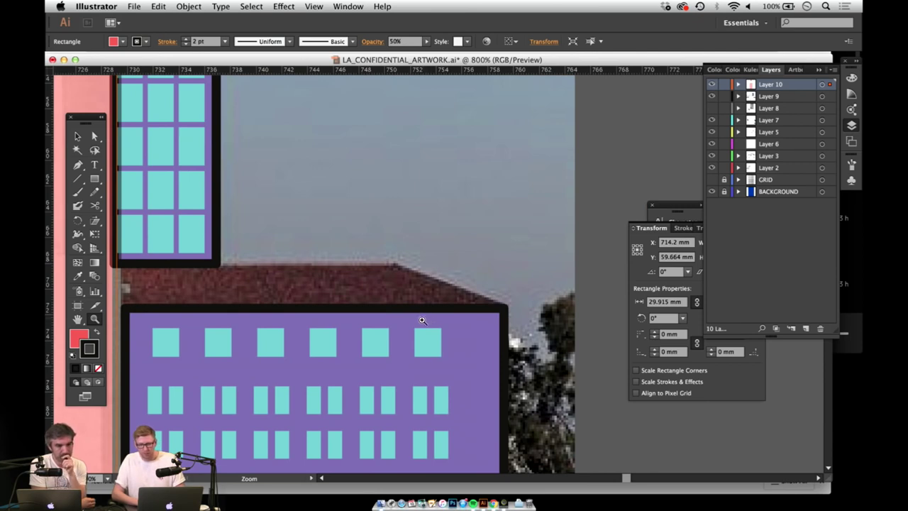
Step: Draw a closed red roof shape about 29.3 by 3.6 mm on the lower right wing, flat on top with a sloping right end
{"action": "left_click", "coordinate": [423, 320]}
{"action": "key", "text": "p"}
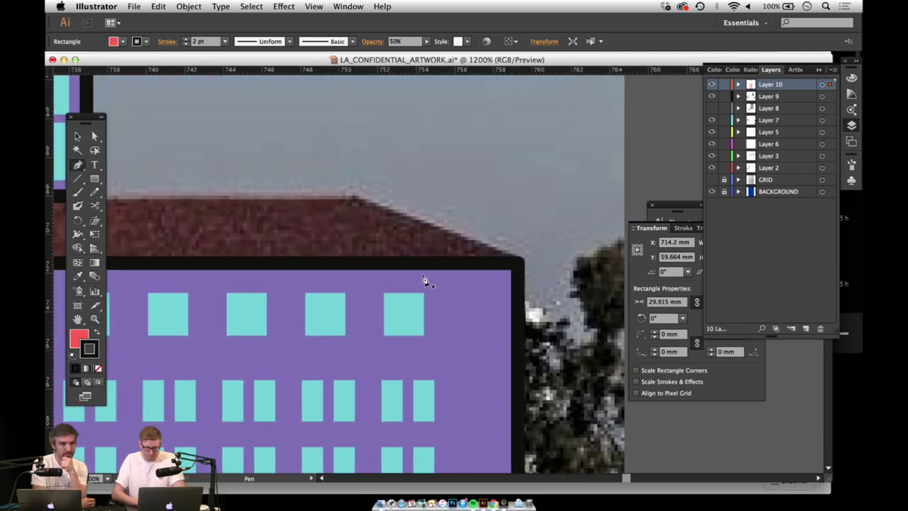
{"action": "left_click", "coordinate": [514, 265]}
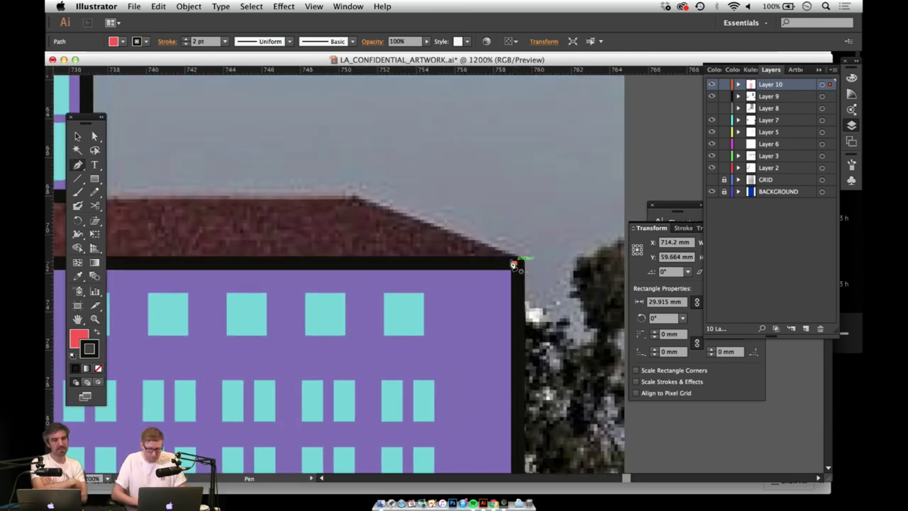
{"action": "left_click", "coordinate": [359, 193]}
{"action": "key", "text": "space"}
{"action": "left_click_drag", "start_coordinate": [336, 201], "coordinate": [537, 207]}
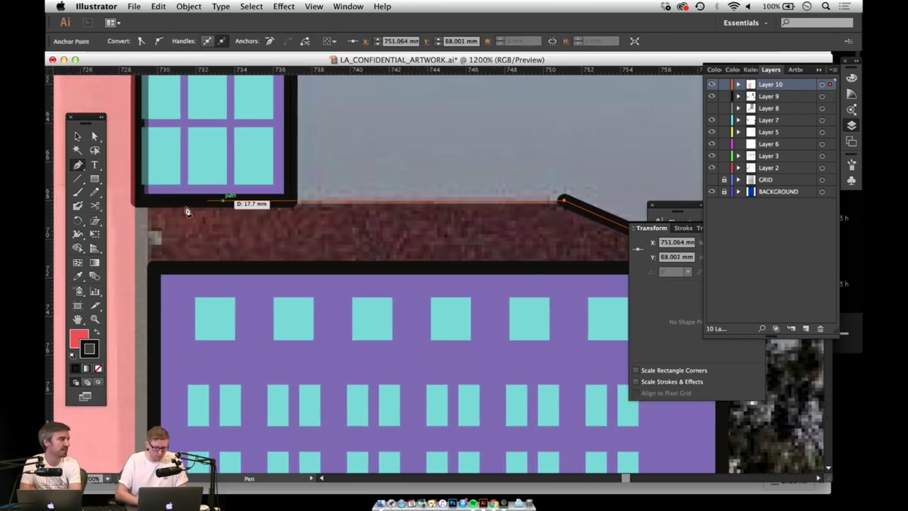
{"action": "left_click", "coordinate": [147, 201]}
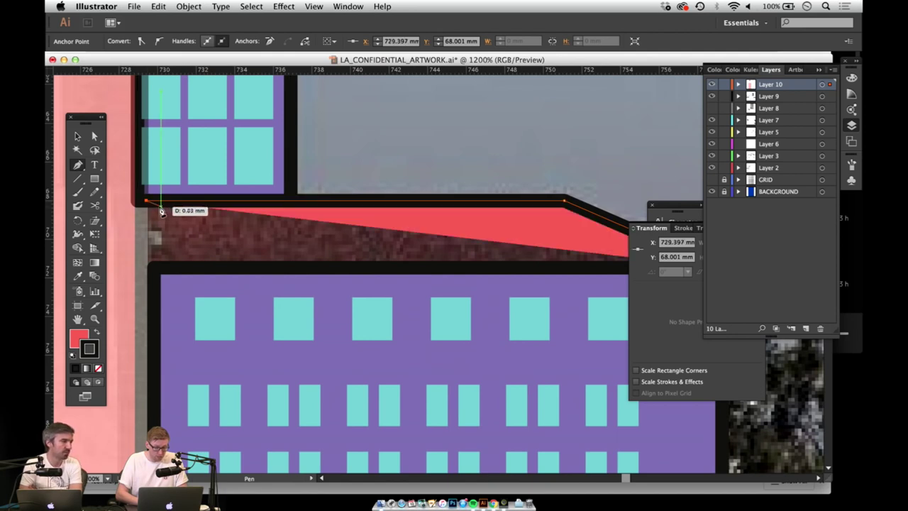
{"action": "key", "text": "super+z"}
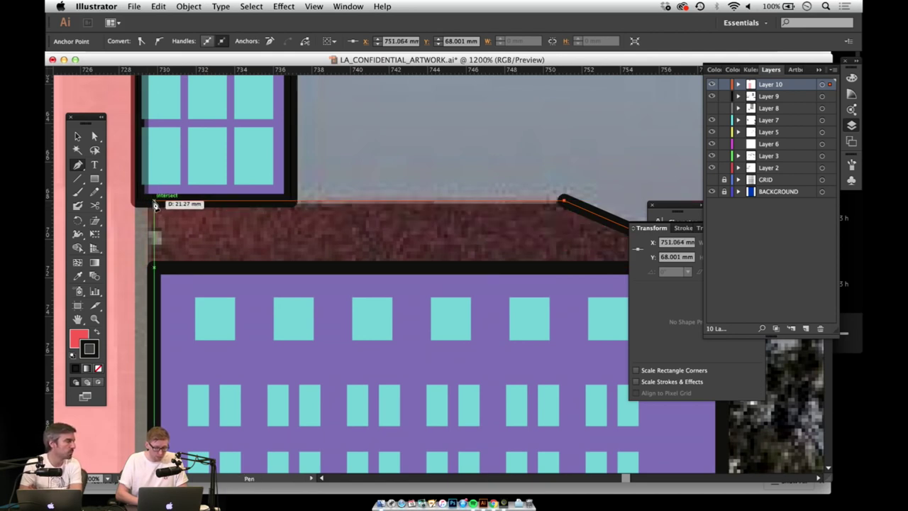
{"action": "left_click", "coordinate": [153, 203]}
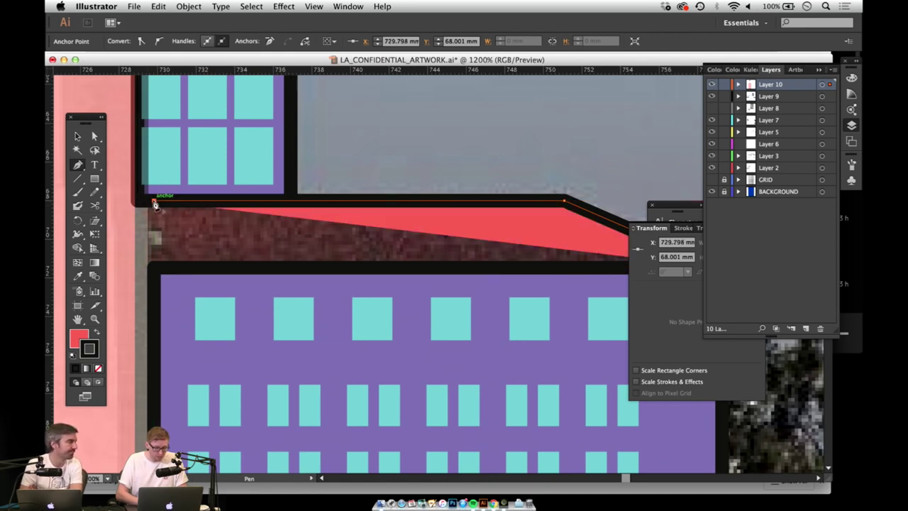
{"action": "left_click", "coordinate": [155, 270]}
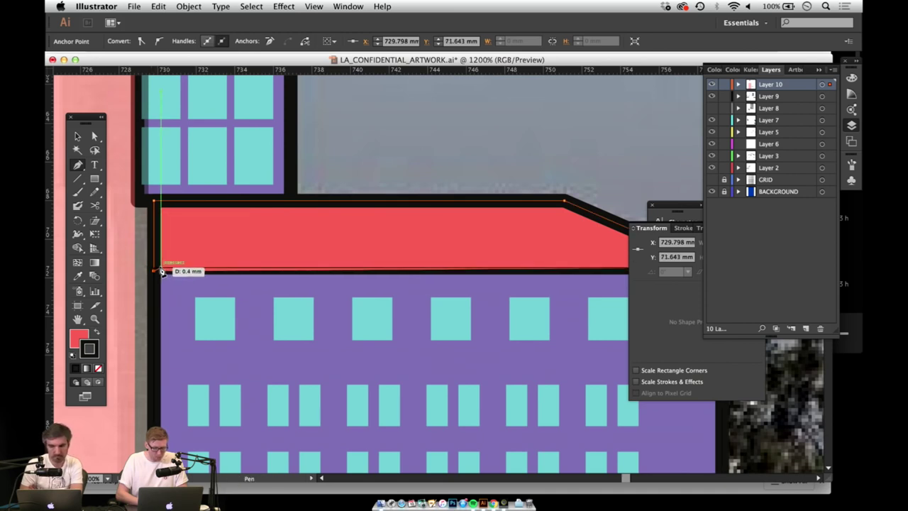
{"action": "scroll", "coordinate": [408, 277], "scroll_direction": "right", "scroll_amount": 5}
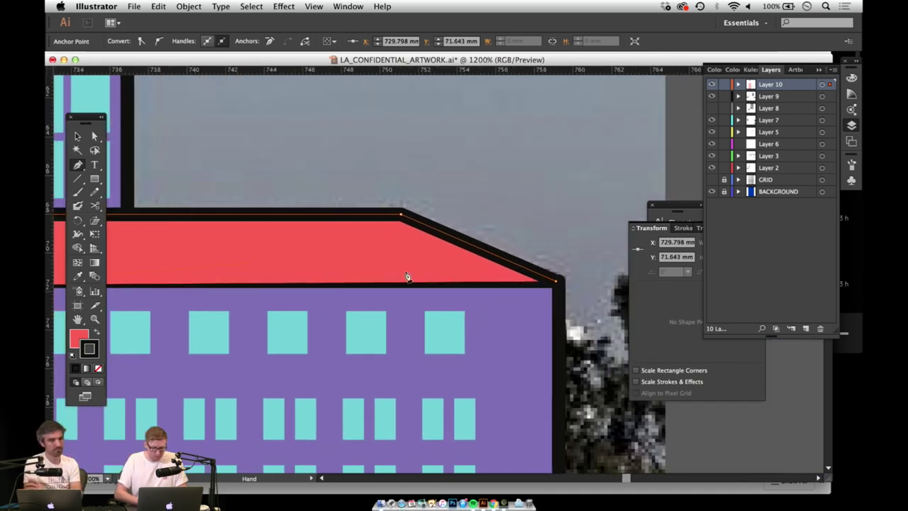
{"action": "left_click", "coordinate": [552, 283]}
{"action": "key", "text": "v"}
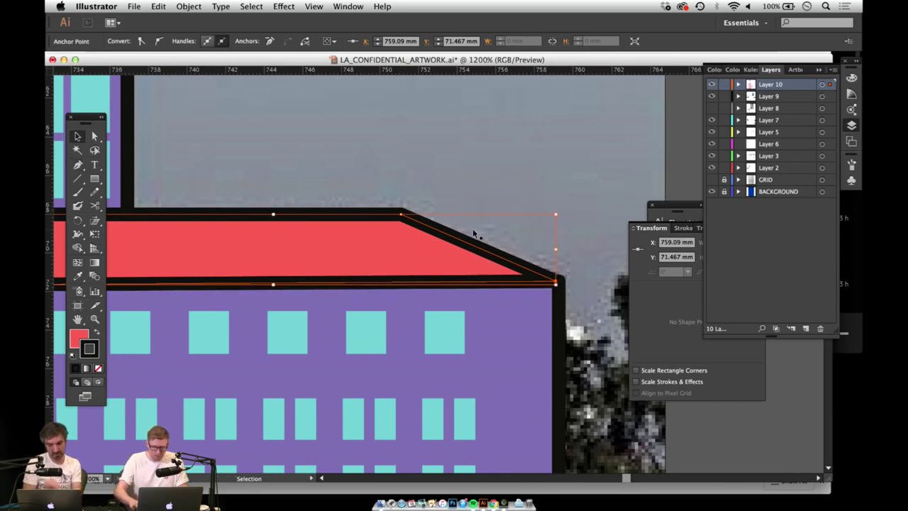
Step: Deselect the red roof and examine how it sits between the lower right wing and the block above
{"action": "scroll", "coordinate": [397, 284], "scroll_direction": "left", "scroll_amount": 2}
{"action": "scroll", "coordinate": [398, 284], "scroll_direction": "up", "scroll_amount": 1}
{"action": "key", "text": "z"}
{"action": "left_click", "coordinate": [313, 307], "text": "alt"}
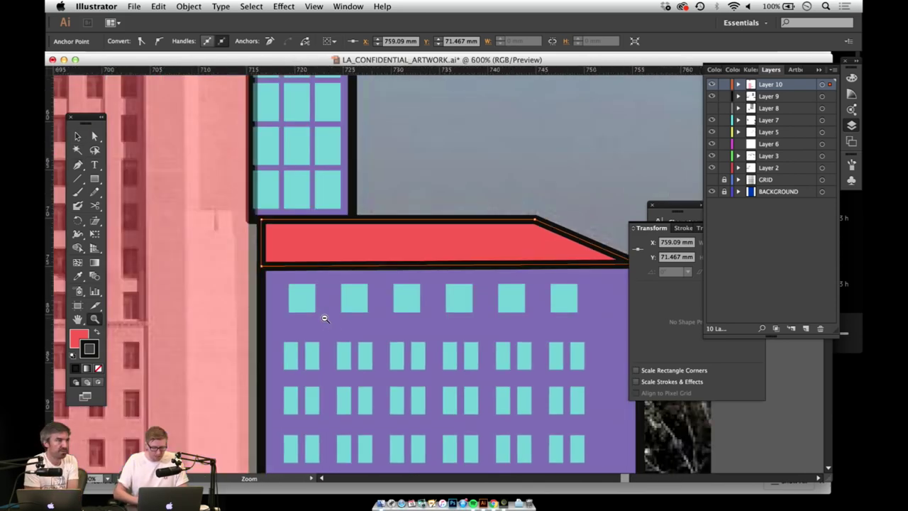
{"action": "left_click", "coordinate": [323, 316], "text": "alt"}
{"action": "left_click_drag", "start_coordinate": [402, 298], "coordinate": [312, 323]}
{"action": "key", "text": "v"}
{"action": "left_click", "coordinate": [641, 147]}
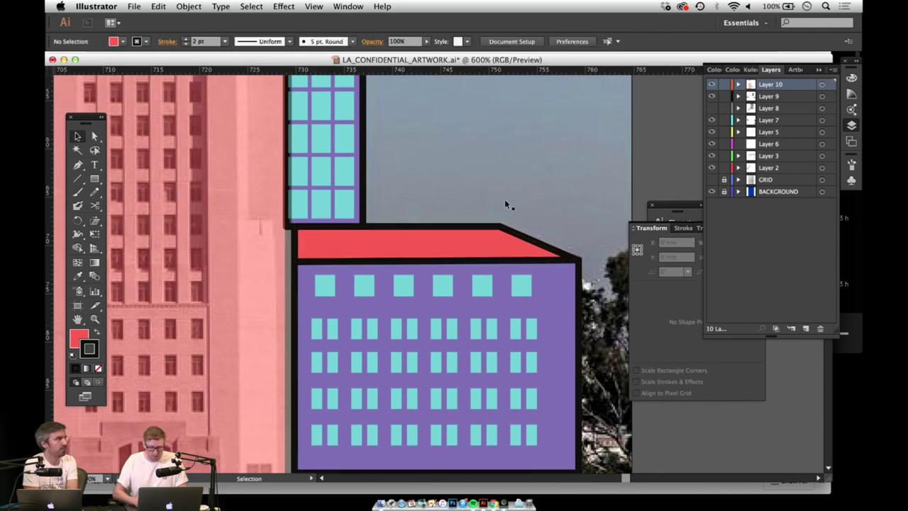
Step: Duplicate the right wing's red roof about 48 mm to the left, level with the original
{"action": "left_click", "coordinate": [395, 242]}
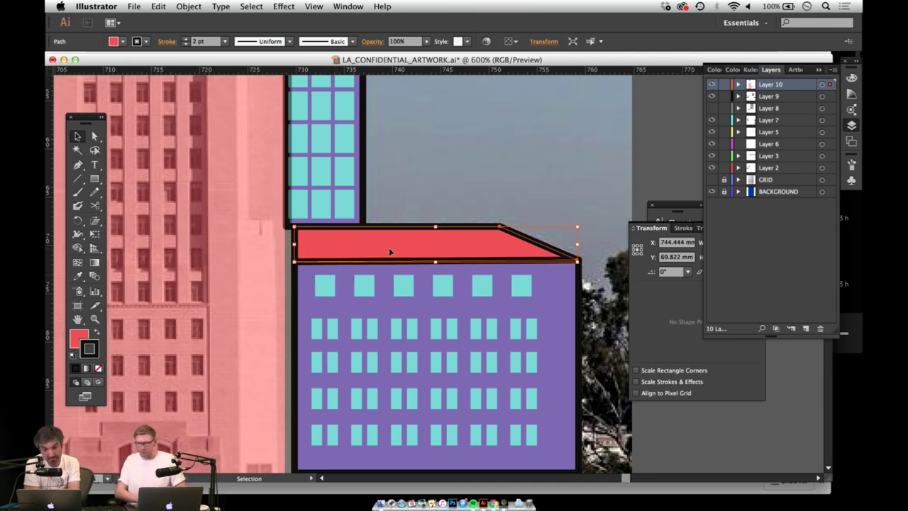
{"action": "key", "text": "z"}
{"action": "left_click", "coordinate": [369, 301], "text": "alt"}
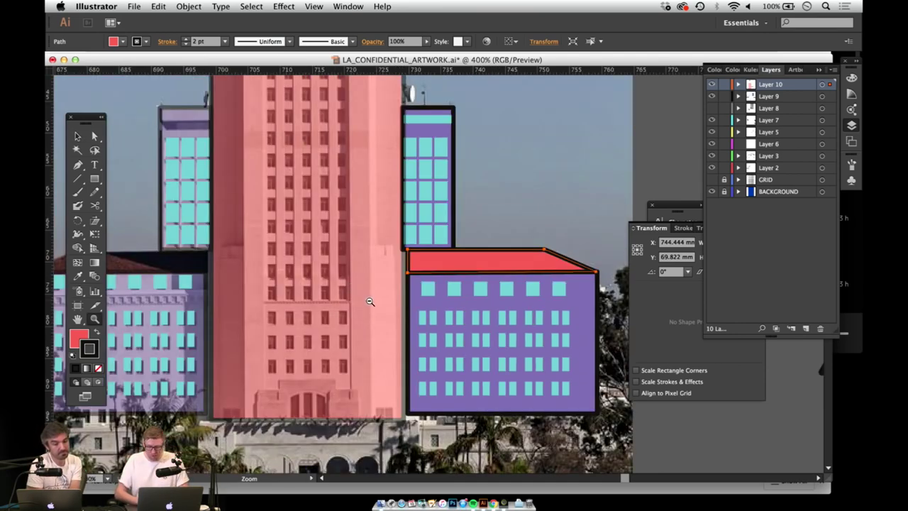
{"action": "left_click_drag", "start_coordinate": [303, 287], "coordinate": [373, 313]}
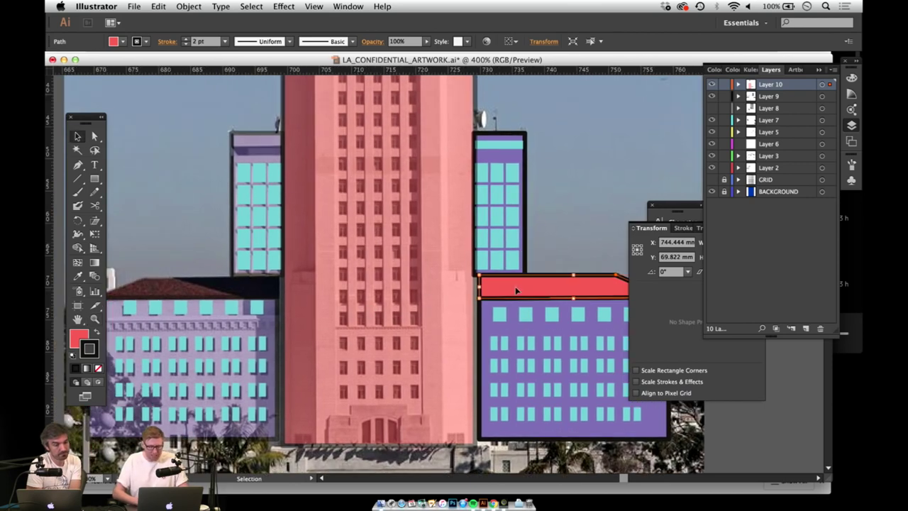
{"action": "left_click_drag", "start_coordinate": [526, 288], "coordinate": [217, 211]}
{"action": "left_click_drag", "start_coordinate": [264, 215], "coordinate": [338, 224]}
Step: Reflect the duplicated roof across the vertical axis and place it on the lower left wing, up against the tower
{"action": "left_click", "coordinate": [189, 6]}
{"action": "mouse_move", "coordinate": [213, 19]}
{"action": "left_click", "coordinate": [322, 63]}
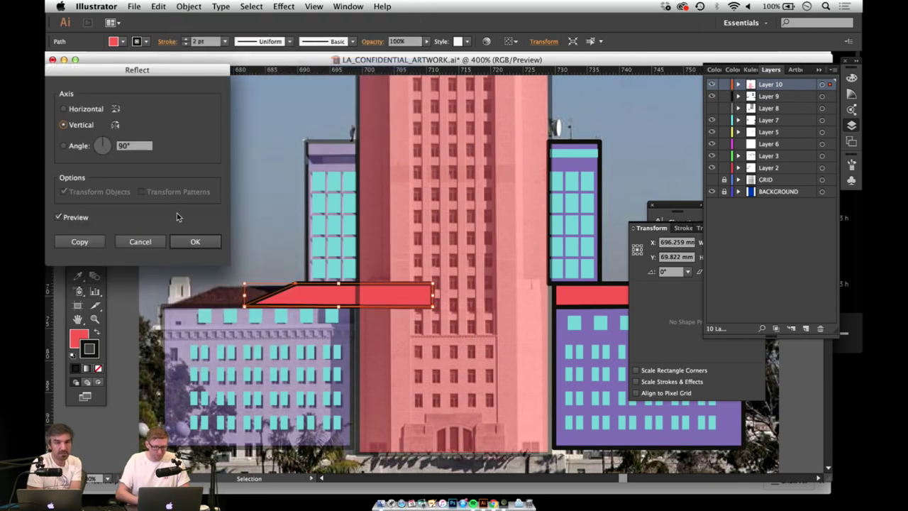
{"action": "left_click", "coordinate": [198, 240]}
{"action": "left_click_drag", "start_coordinate": [320, 296], "coordinate": [243, 298]}
{"action": "left_click", "coordinate": [255, 201]}
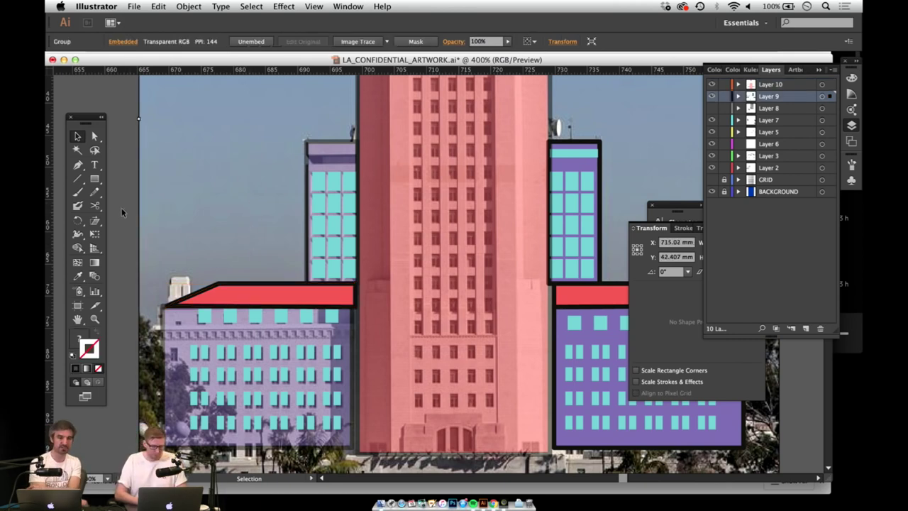
Step: Set the opacity of the red central tower rectangle to 100%
{"action": "left_click", "coordinate": [242, 292]}
{"action": "key", "text": "space"}
{"action": "left_click_drag", "start_coordinate": [243, 233], "coordinate": [206, 237]}
{"action": "key", "text": "space"}
{"action": "left_click_drag", "start_coordinate": [472, 284], "coordinate": [413, 302]}
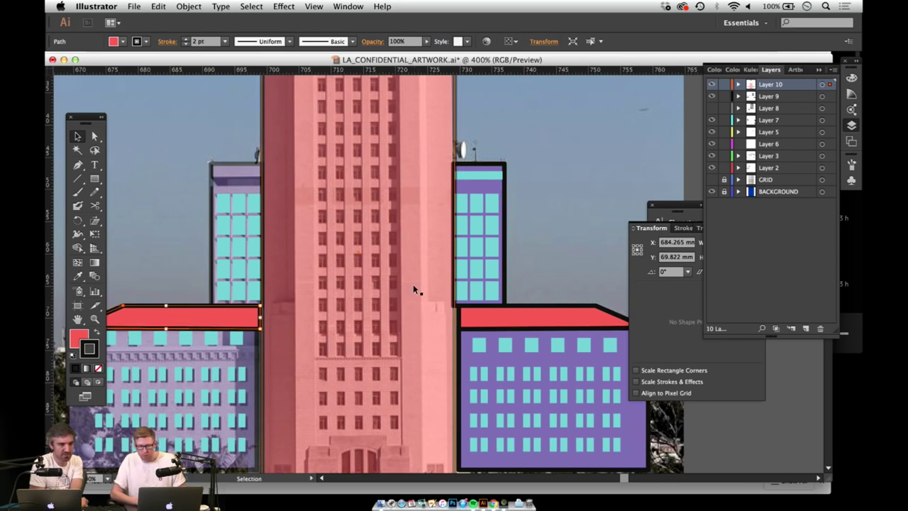
{"action": "left_click_drag", "start_coordinate": [416, 314], "coordinate": [416, 284]}
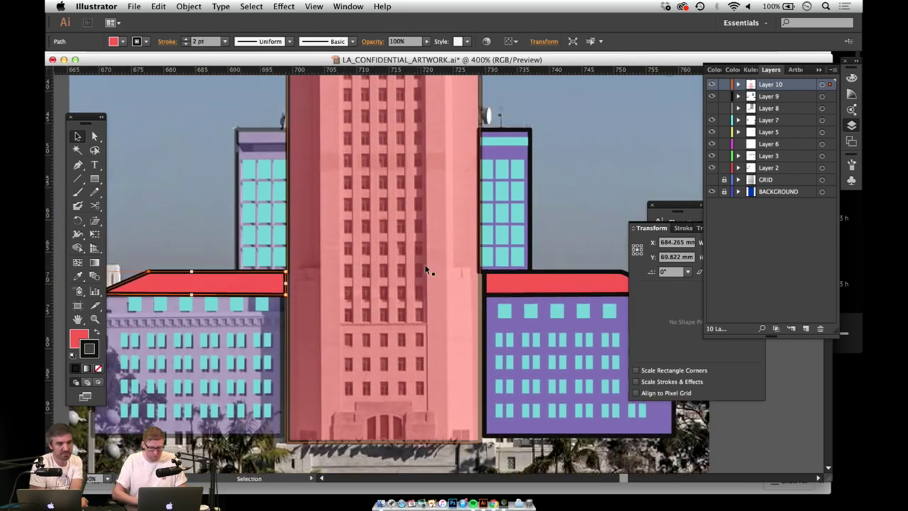
{"action": "left_click", "coordinate": [426, 268]}
{"action": "left_click", "coordinate": [406, 41]}
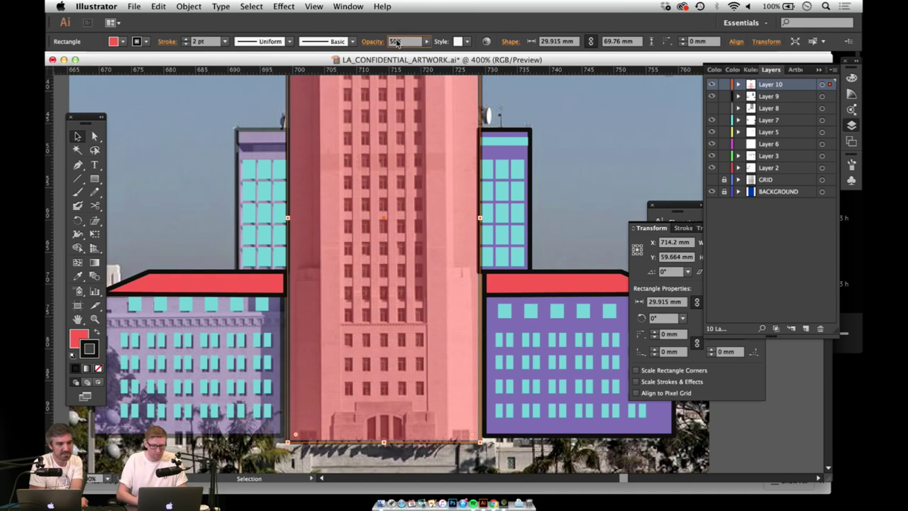
{"action": "type", "text": "100"}
{"action": "key", "text": "Return"}
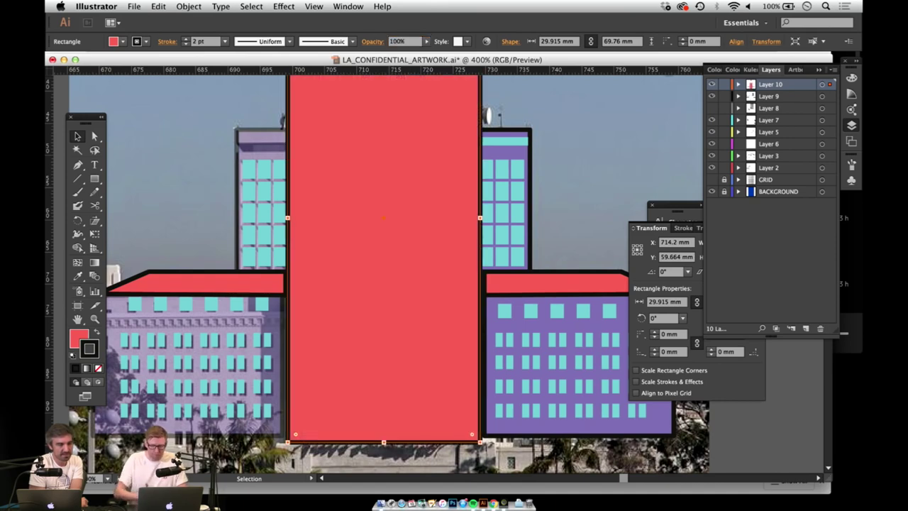
Step: Undo the red tower's last opacity change and duplicate a small turquoise window from the lower right wing onto the tower's bottom-left window
{"action": "key", "text": "super+z"}
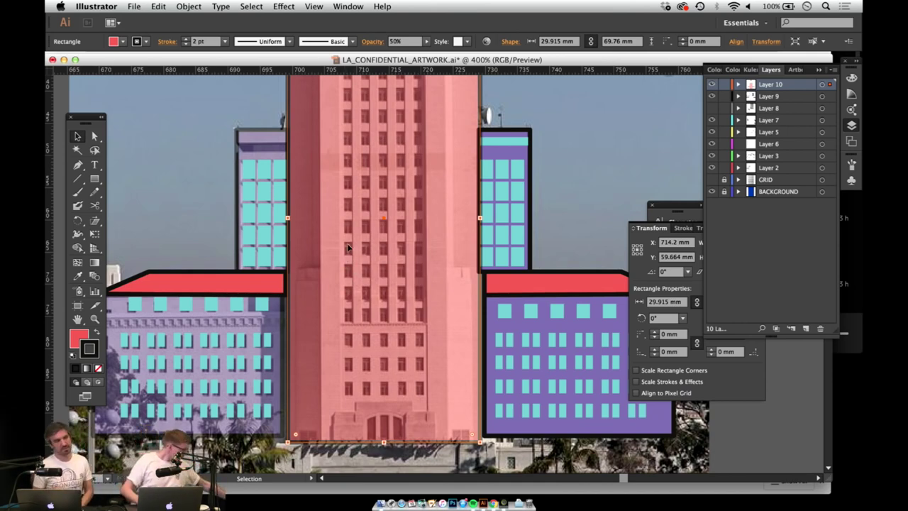
{"action": "key", "text": "z"}
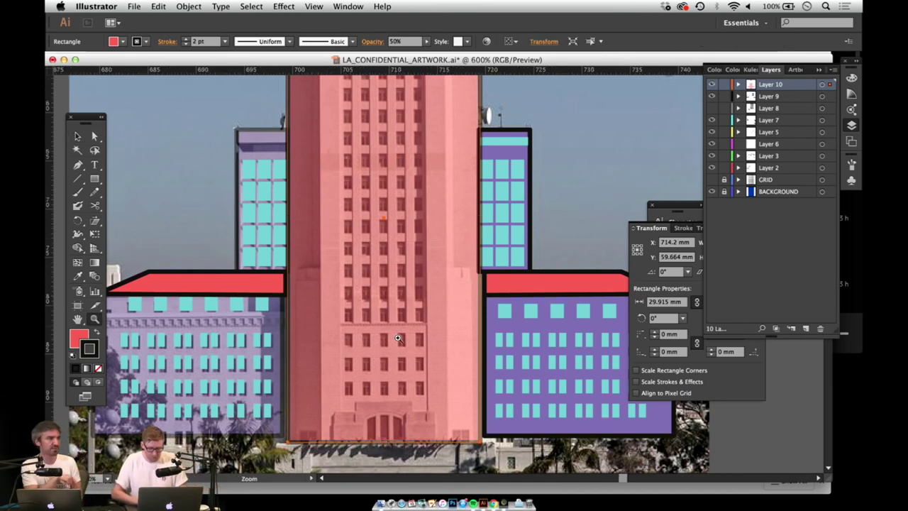
{"action": "left_click", "coordinate": [397, 335]}
{"action": "left_click", "coordinate": [405, 343]}
{"action": "left_click_drag", "start_coordinate": [364, 355], "coordinate": [283, 361]}
{"action": "left_click_drag", "start_coordinate": [418, 284], "coordinate": [382, 305]}
{"action": "key", "text": "v"}
{"action": "left_click", "coordinate": [518, 379]}
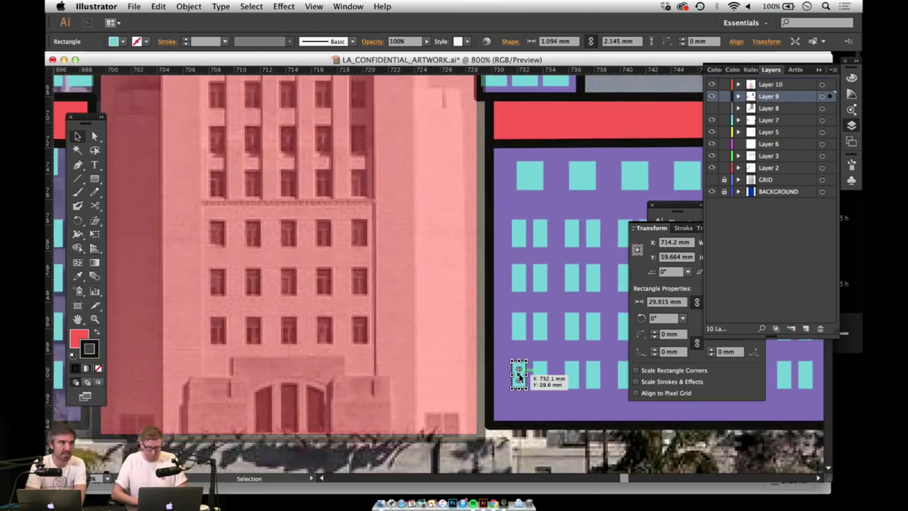
{"action": "left_click_drag", "start_coordinate": [518, 378], "coordinate": [223, 332]}
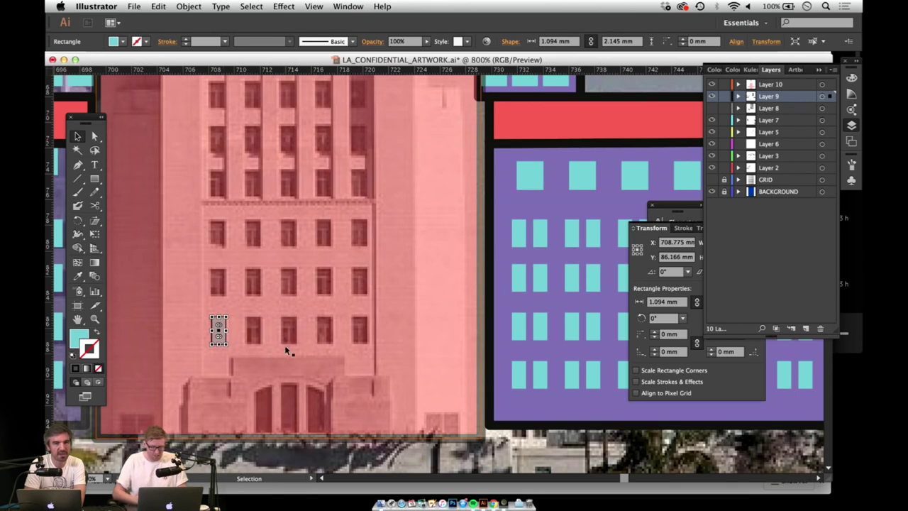
Step: Move the copied turquoise window to Layer 10 and place it over the tower's bottom-left window in the photo
{"action": "left_click", "coordinate": [776, 85]}
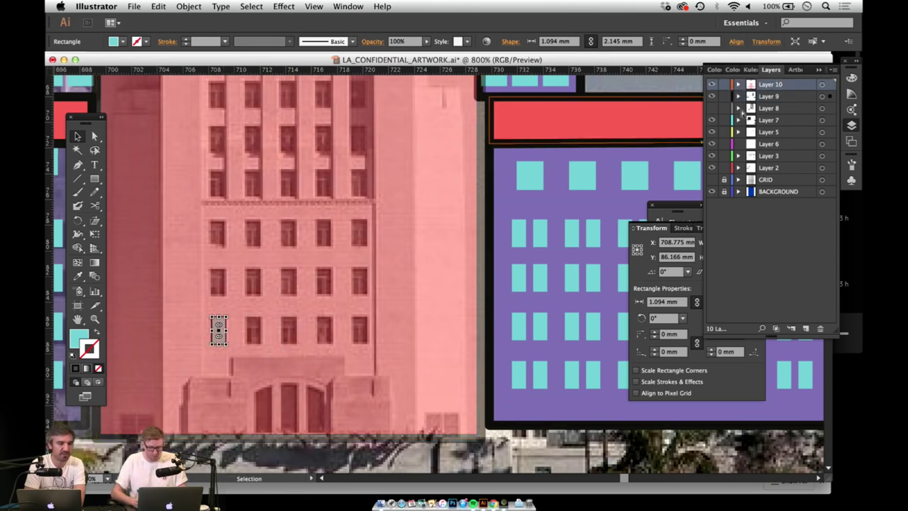
{"action": "key", "text": "super+v"}
{"action": "left_click", "coordinate": [220, 328]}
{"action": "left_click_drag", "start_coordinate": [435, 277], "coordinate": [218, 330]}
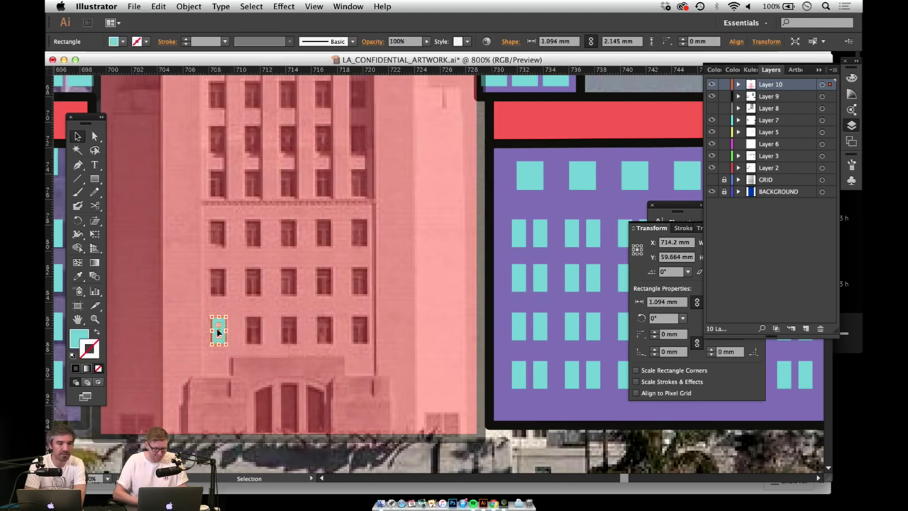
Step: Duplicate the turquoise window to the right about 2.7 mm apart until the tower's bottom row has five windows
{"action": "key", "text": "z"}
{"action": "left_click", "coordinate": [267, 328]}
{"action": "left_click", "coordinate": [446, 283]}
{"action": "left_click_drag", "start_coordinate": [446, 283], "coordinate": [338, 296]}
{"action": "key", "text": "v"}
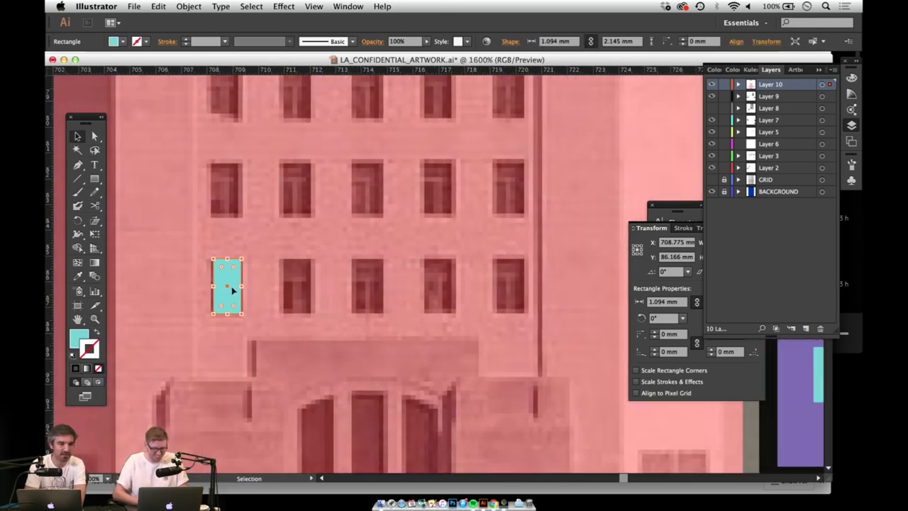
{"action": "left_click_drag", "start_coordinate": [228, 287], "coordinate": [296, 284]}
{"action": "key", "text": "super+d"}
{"action": "key", "text": "super+d"}
{"action": "key", "text": "super+d"}
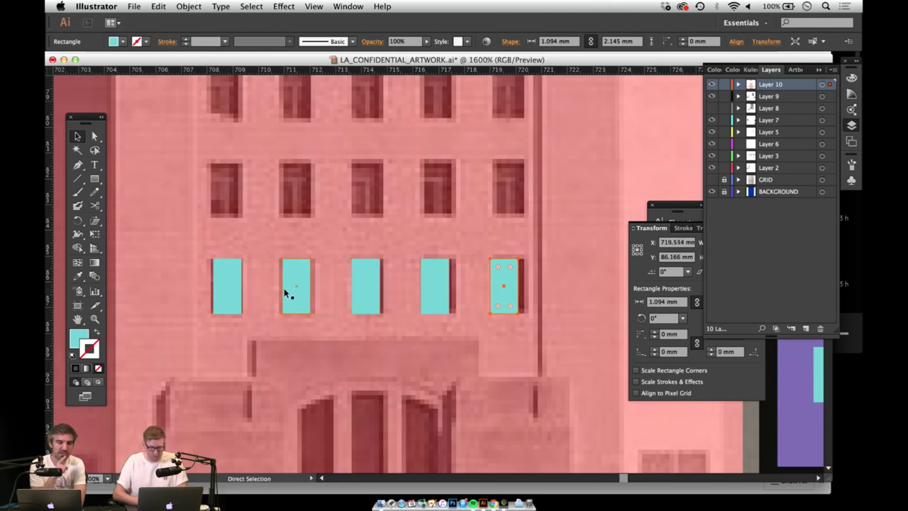
Step: Select the bottom row of five windows and repeatedly duplicate it upward, about 3.7 mm per floor, to fill seven rows
{"action": "key", "text": "super+space"}
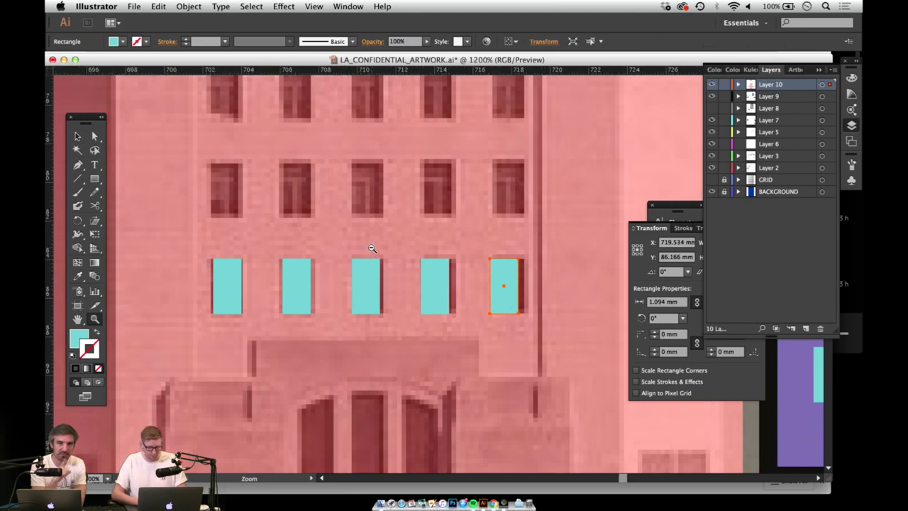
{"action": "left_click", "coordinate": [372, 248], "text": "alt"}
{"action": "left_click", "coordinate": [394, 256], "text": "alt"}
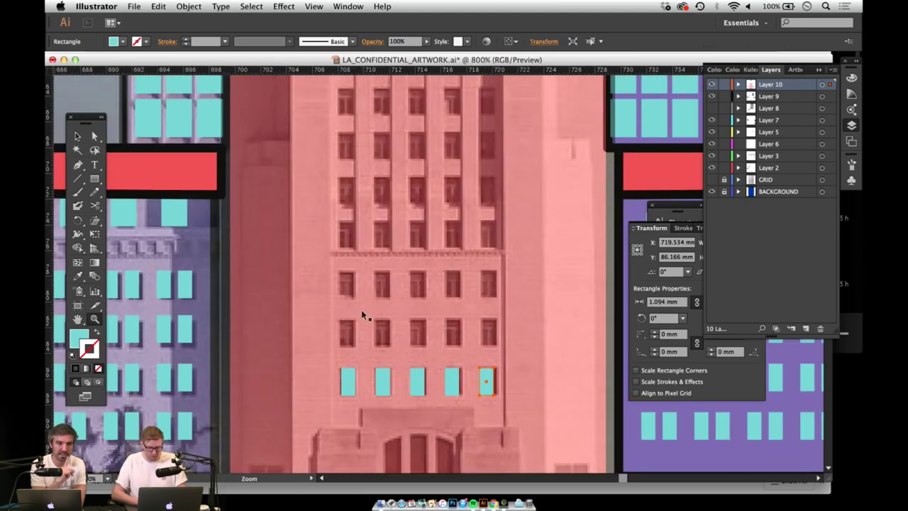
{"action": "key", "text": "v"}
{"action": "left_click", "coordinate": [450, 379], "text": "shift"}
{"action": "left_click", "coordinate": [418, 384], "text": "shift"}
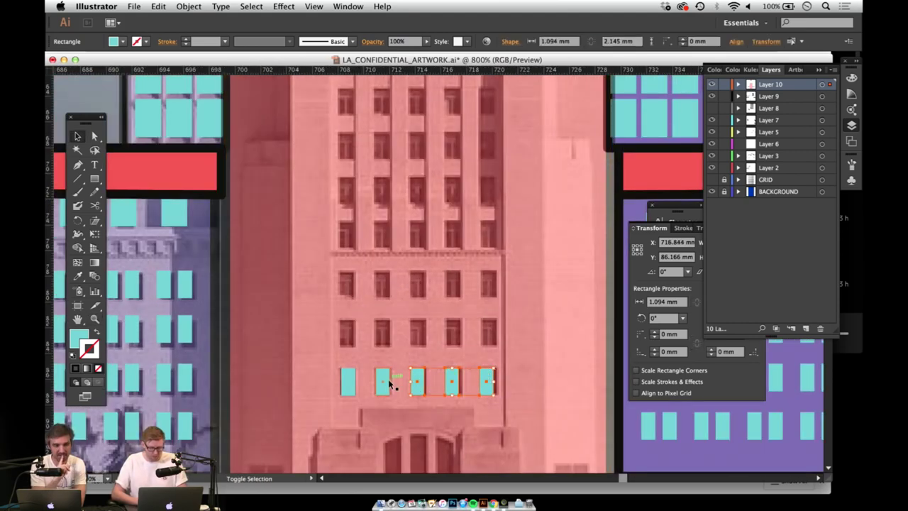
{"action": "left_click", "coordinate": [349, 383], "text": "shift"}
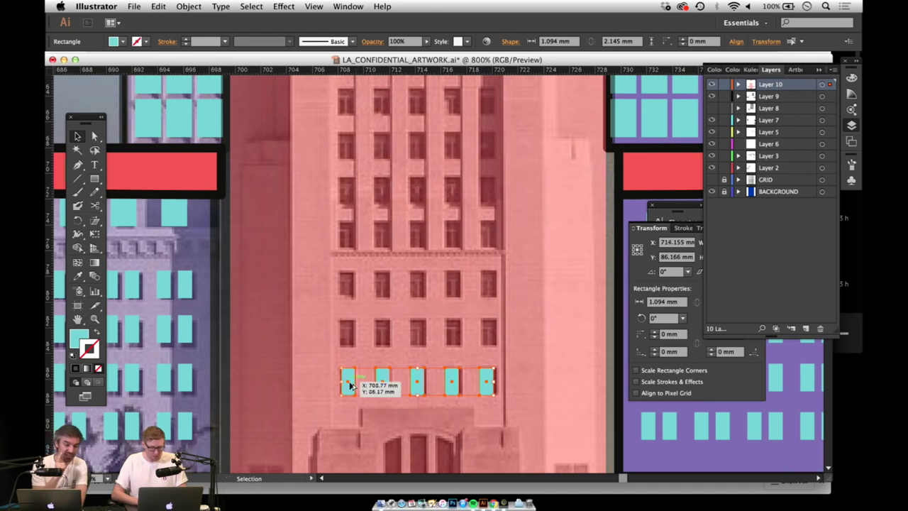
{"action": "left_click_drag", "start_coordinate": [348, 386], "coordinate": [348, 337]}
{"action": "key", "text": "super+d"}
{"action": "key", "text": "super+d"}
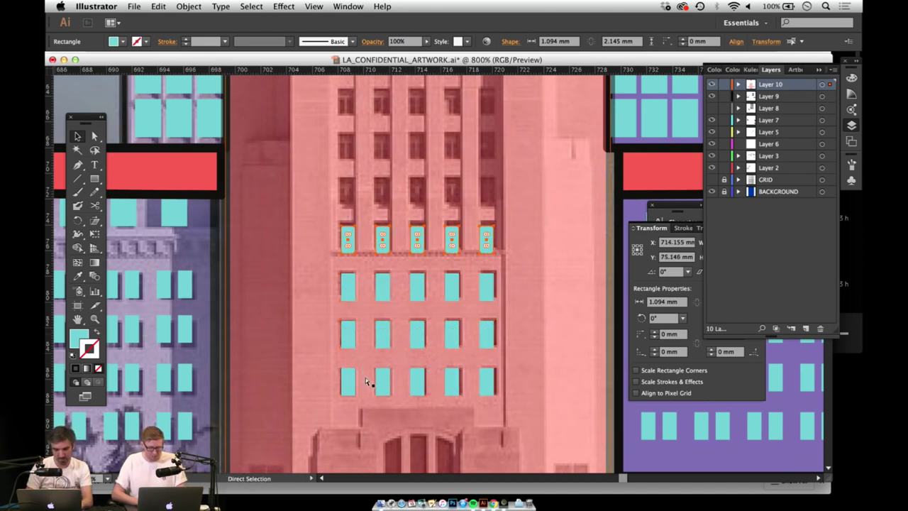
{"action": "key", "text": "super+d"}
{"action": "key", "text": "super+d"}
{"action": "key", "text": "super+d"}
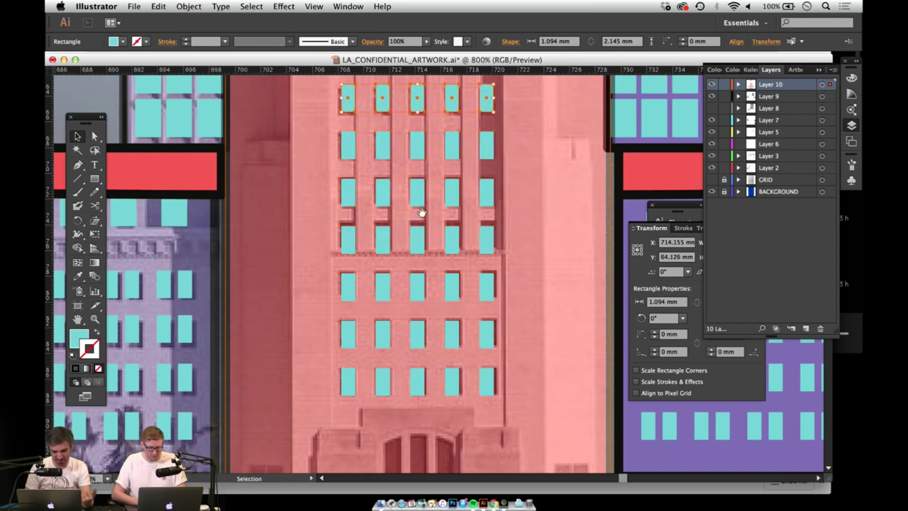
Step: Continue repeating the window row upward at the same spacing until it reaches the top of the red tower rectangle
{"action": "left_click_drag", "start_coordinate": [404, 298], "coordinate": [403, 421]}
{"action": "scroll", "coordinate": [403, 420], "scroll_direction": "up", "scroll_amount": 5}
{"action": "key", "text": "super+d"}
{"action": "key", "text": "super+d"}
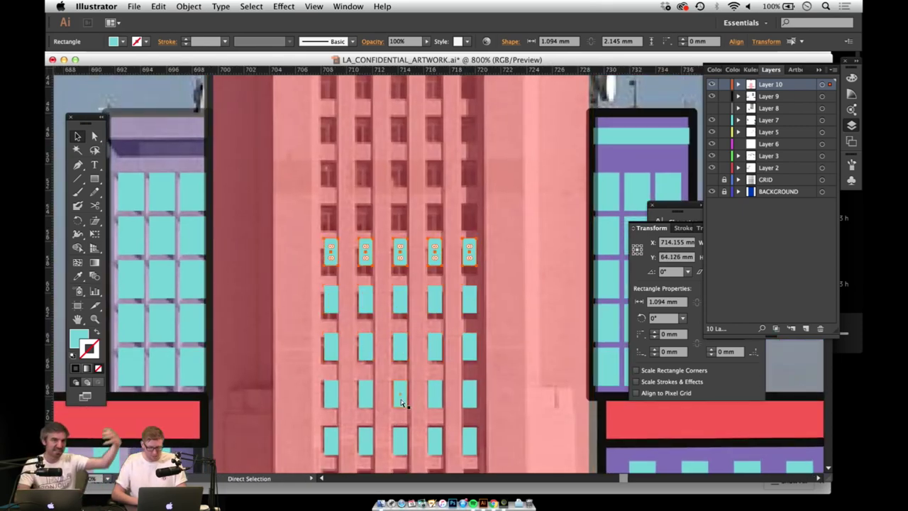
{"action": "key", "text": "super+d"}
{"action": "scroll", "coordinate": [391, 397], "scroll_direction": "up", "scroll_amount": 5}
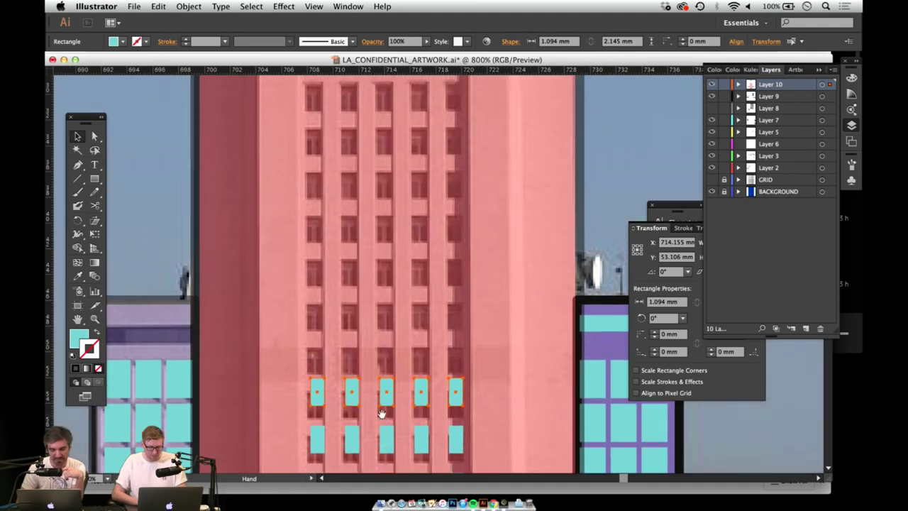
{"action": "key", "text": "super+d"}
{"action": "key", "text": "super+d"}
{"action": "key", "text": "super+d"}
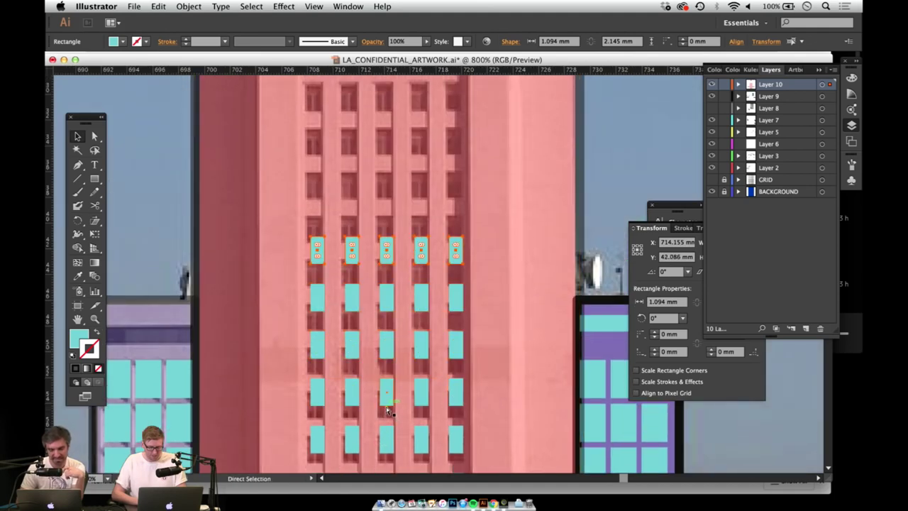
{"action": "key", "text": "super+d"}
{"action": "key", "text": "super+d"}
{"action": "key", "text": "super+d"}
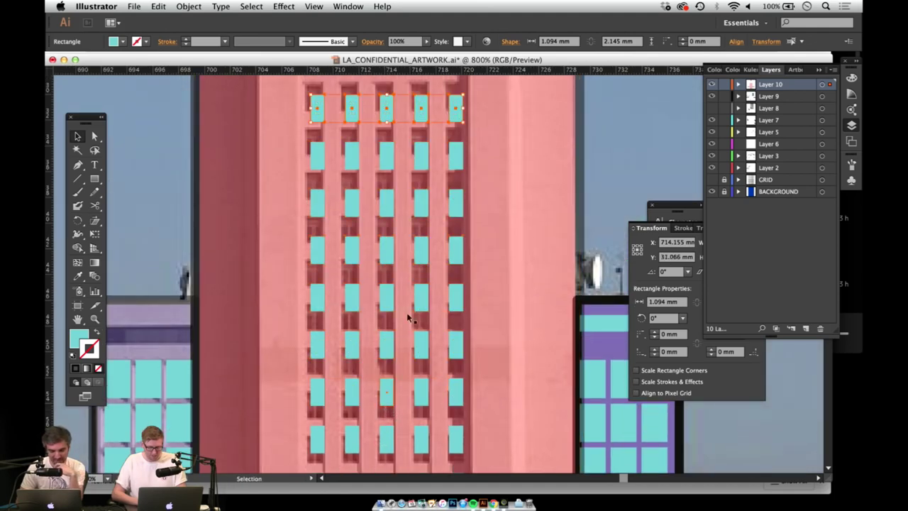
{"action": "left_click_drag", "start_coordinate": [390, 386], "coordinate": [389, 400]}
{"action": "scroll", "coordinate": [389, 400], "scroll_direction": "up", "scroll_amount": 5}
{"action": "key", "text": "super+d"}
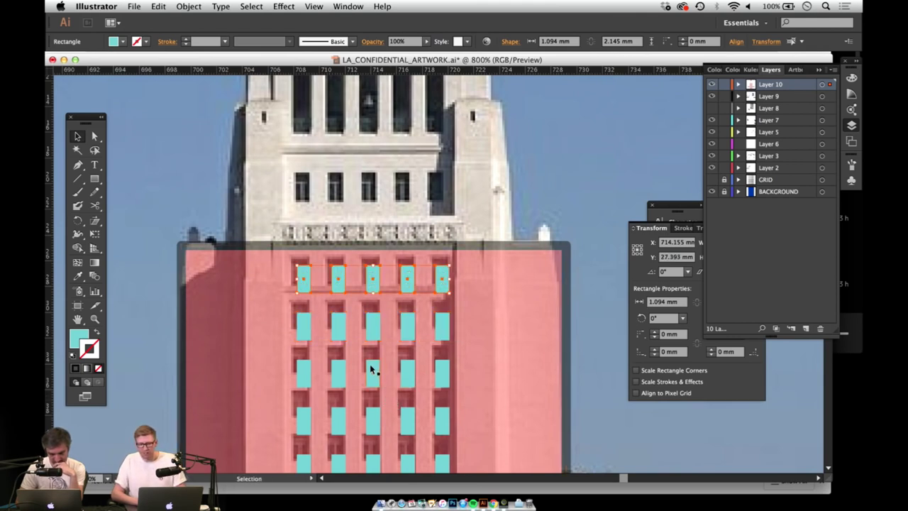
Step: Deselect the window row and examine the whole tower's window grid and the arched entrance at its base
{"action": "key", "text": "z"}
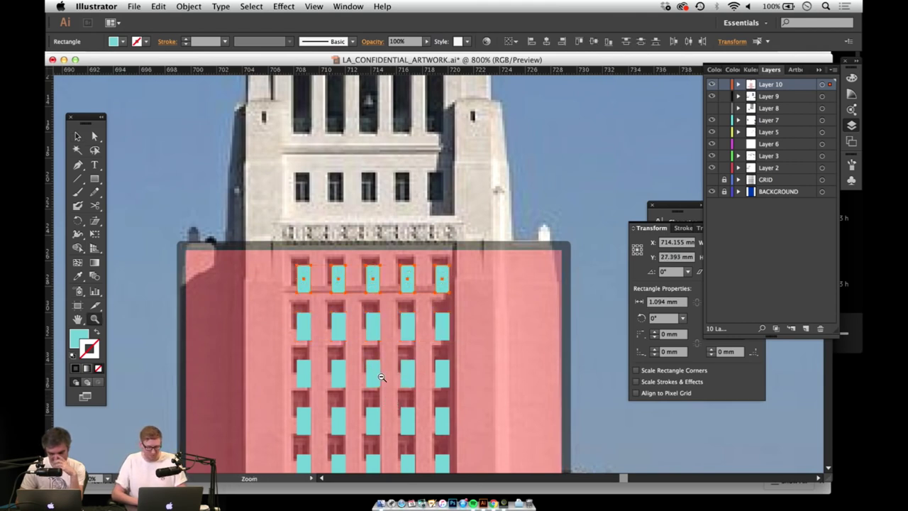
{"action": "left_click", "coordinate": [395, 386], "text": "alt"}
{"action": "left_click", "coordinate": [394, 386], "text": "alt"}
{"action": "left_click", "coordinate": [391, 374], "text": "alt"}
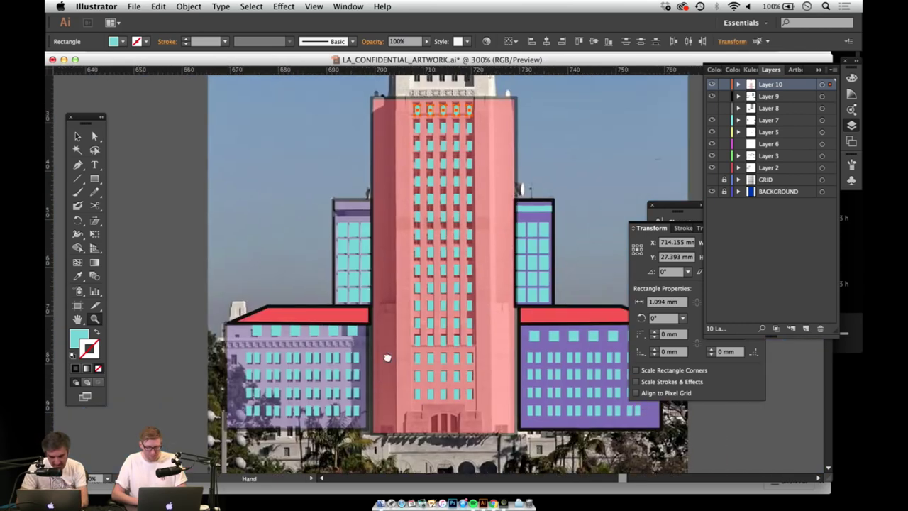
{"action": "key", "text": "v"}
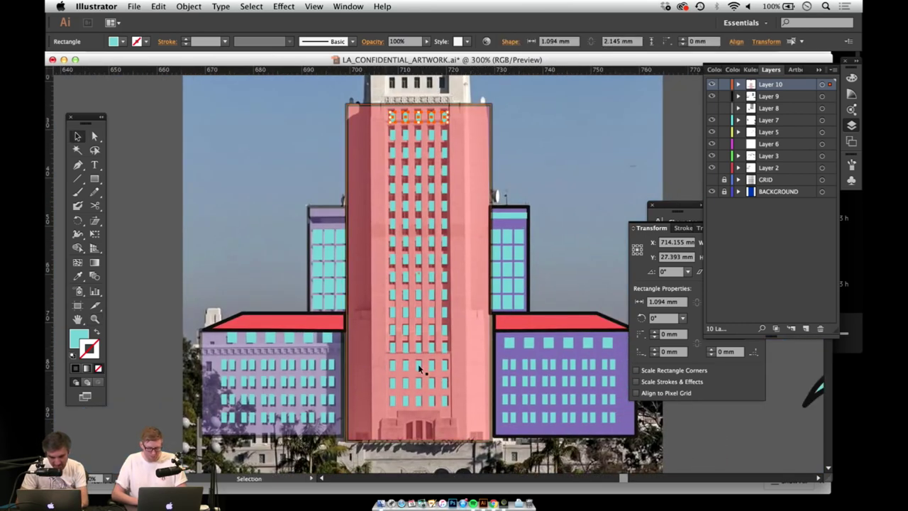
{"action": "left_click", "coordinate": [719, 442]}
{"action": "key", "text": "z"}
{"action": "left_click", "coordinate": [436, 378]}
{"action": "left_click", "coordinate": [438, 379]}
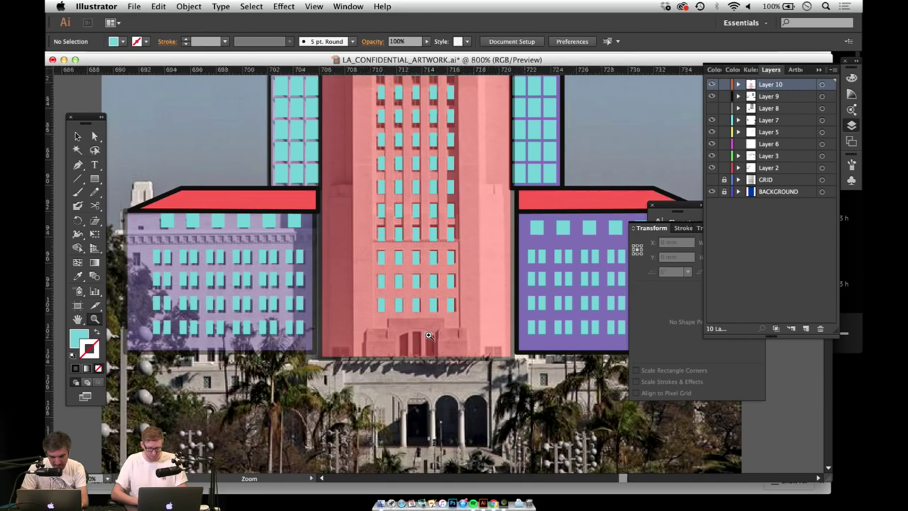
{"action": "left_click", "coordinate": [430, 334]}
{"action": "left_click", "coordinate": [432, 216]}
{"action": "left_click", "coordinate": [440, 290]}
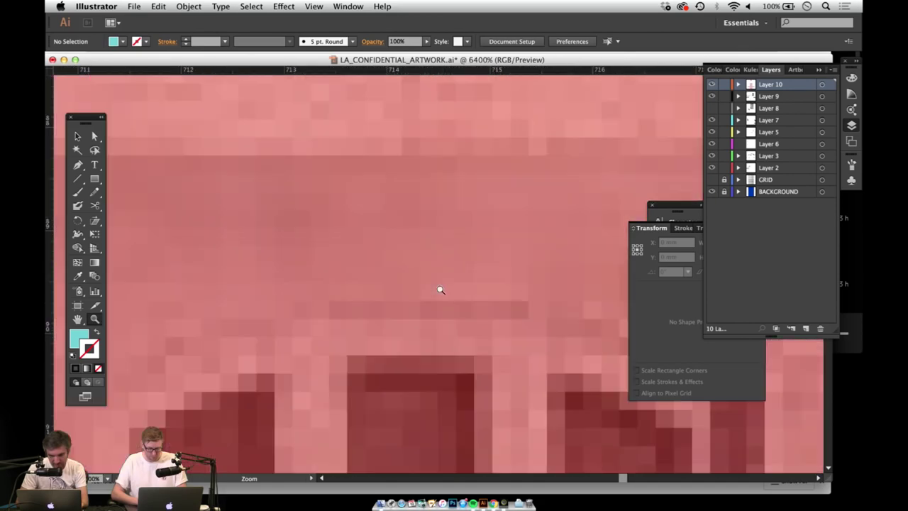
{"action": "left_click", "coordinate": [425, 357], "text": "alt"}
{"action": "left_click", "coordinate": [432, 238], "text": "alt"}
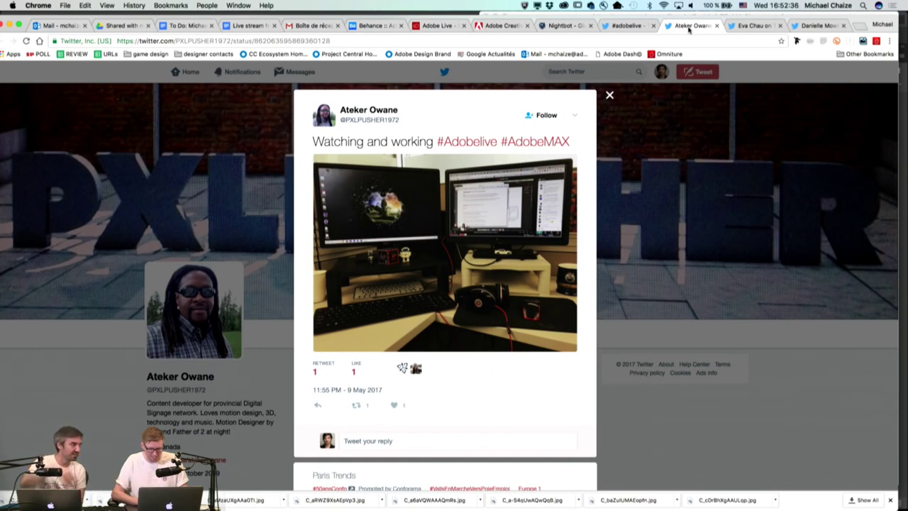
Step: View the #AdobeLive tweets in Chrome showing a viewer's contest piece and a team watching the stream
{"action": "left_click", "coordinate": [827, 27]}
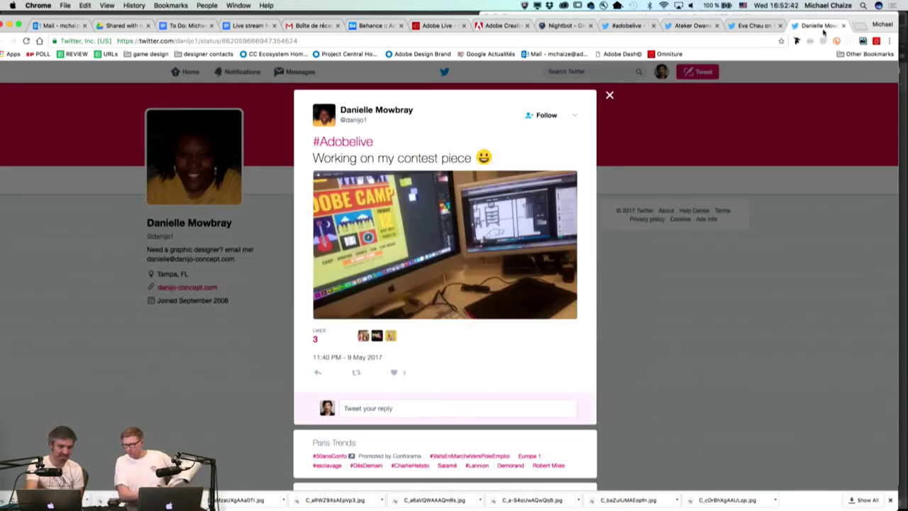
{"action": "left_click", "coordinate": [754, 27]}
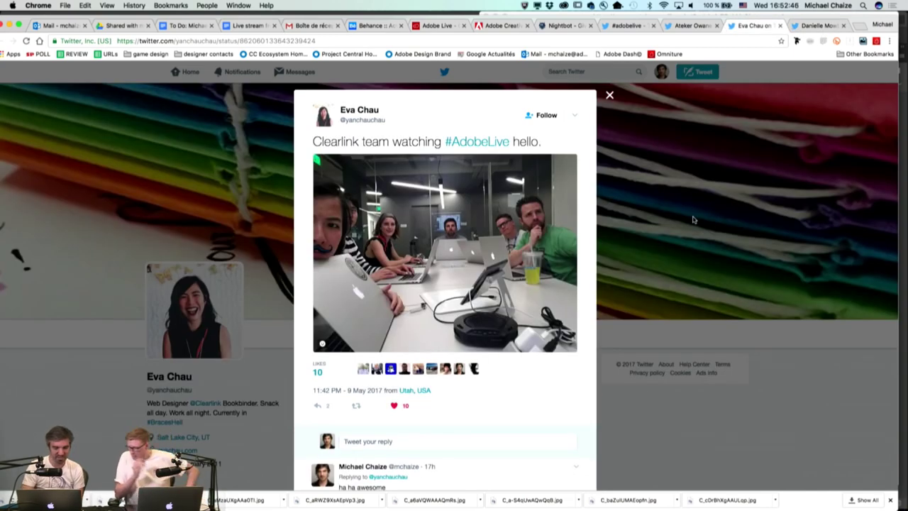
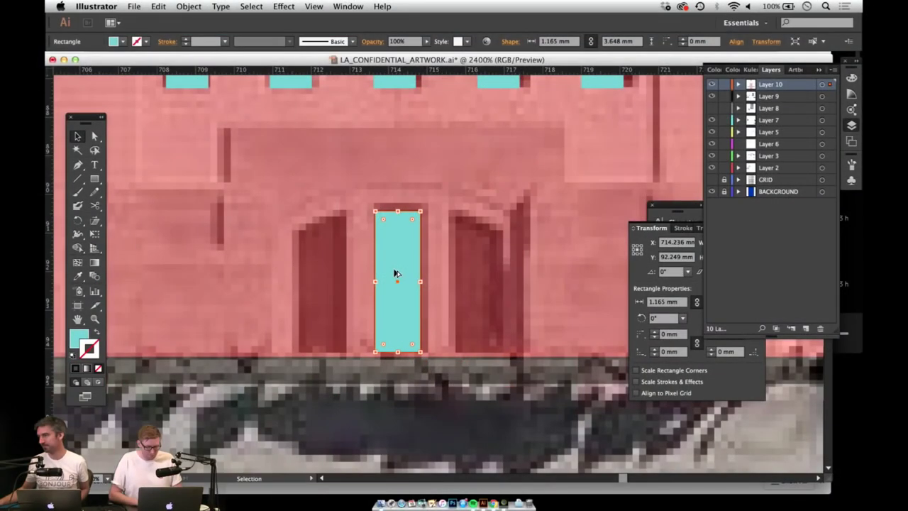
Step: Duplicate the turquoise centre door onto the side openings and lower the left copy's outer top corner to follow the arch
{"action": "left_click_drag", "start_coordinate": [396, 272], "coordinate": [324, 258]}
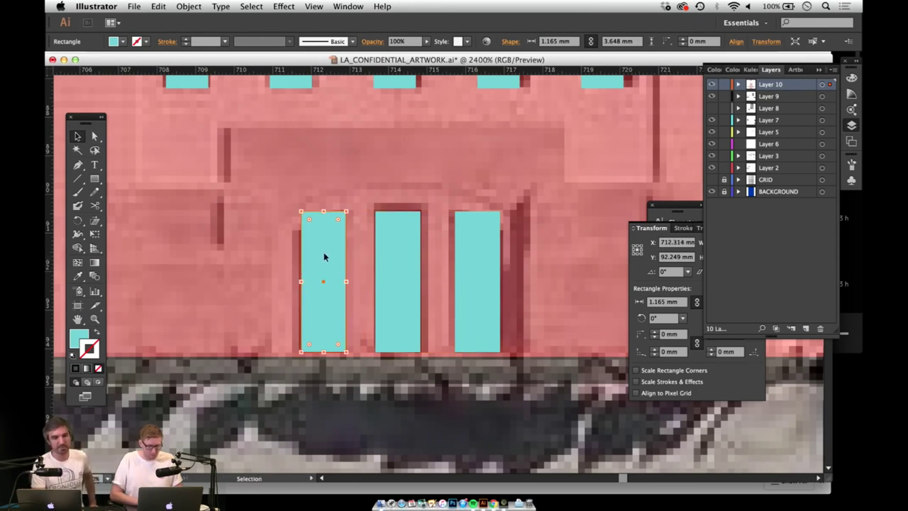
{"action": "key", "text": "a"}
{"action": "left_click_drag", "start_coordinate": [304, 216], "coordinate": [302, 237]}
Step: Replace the plain rectangular door over the right opening with a duplicate of the slanted left door
{"action": "left_click", "coordinate": [487, 268]}
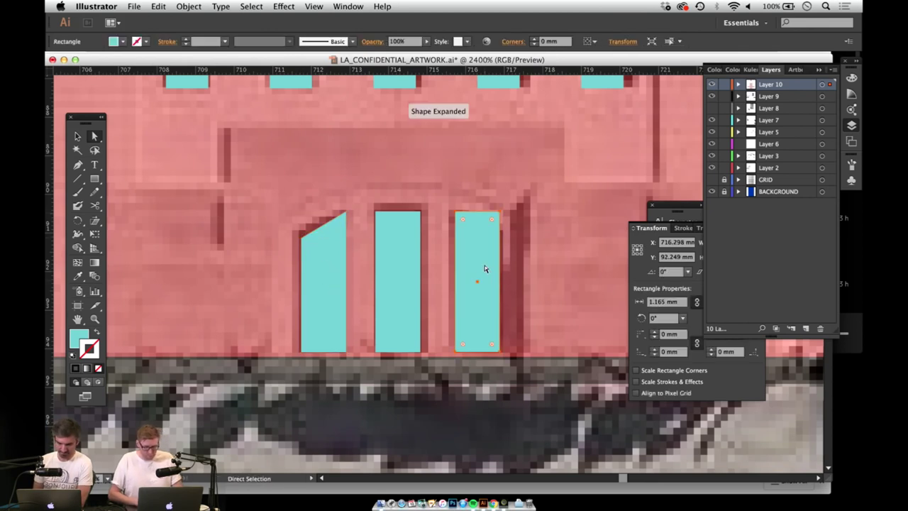
{"action": "key", "text": "Delete"}
{"action": "key", "text": "v"}
{"action": "left_click", "coordinate": [324, 272]}
{"action": "left_click_drag", "start_coordinate": [319, 270], "coordinate": [465, 273]}
Step: Reflect the right door across the vertical axis and adjust its horizontal position beside the centre door, level with the other doors
{"action": "left_click", "coordinate": [189, 6]}
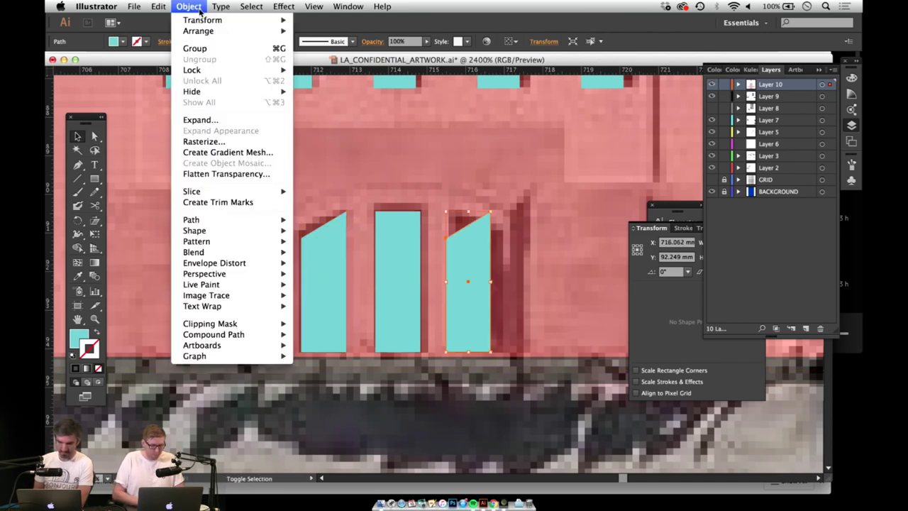
{"action": "mouse_move", "coordinate": [203, 20]}
{"action": "left_click", "coordinate": [316, 63]}
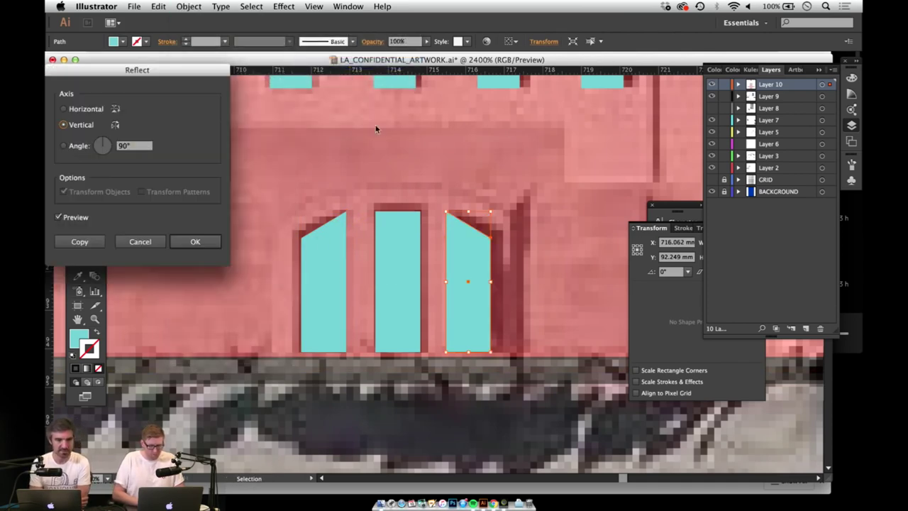
{"action": "left_click", "coordinate": [195, 241]}
{"action": "key", "text": "super+shift+a"}
{"action": "left_click_drag", "start_coordinate": [469, 257], "coordinate": [477, 262]}
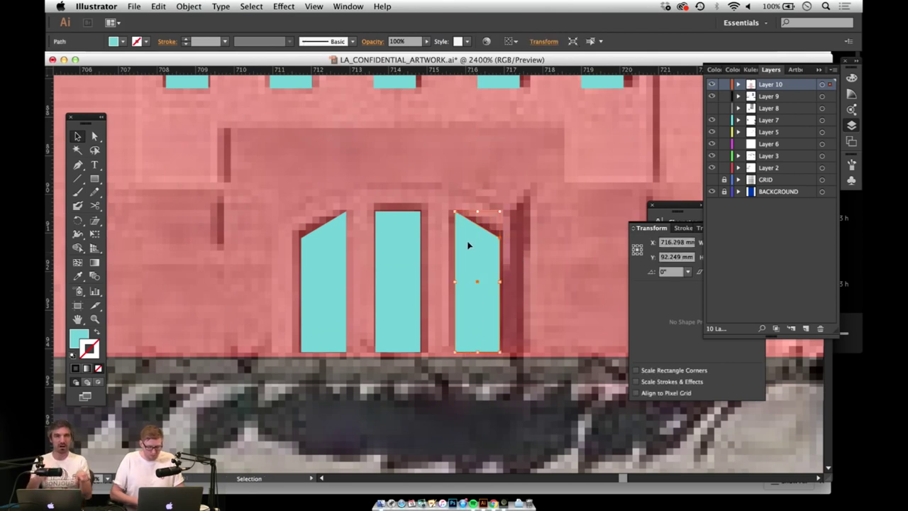
{"action": "key", "text": "Left"}
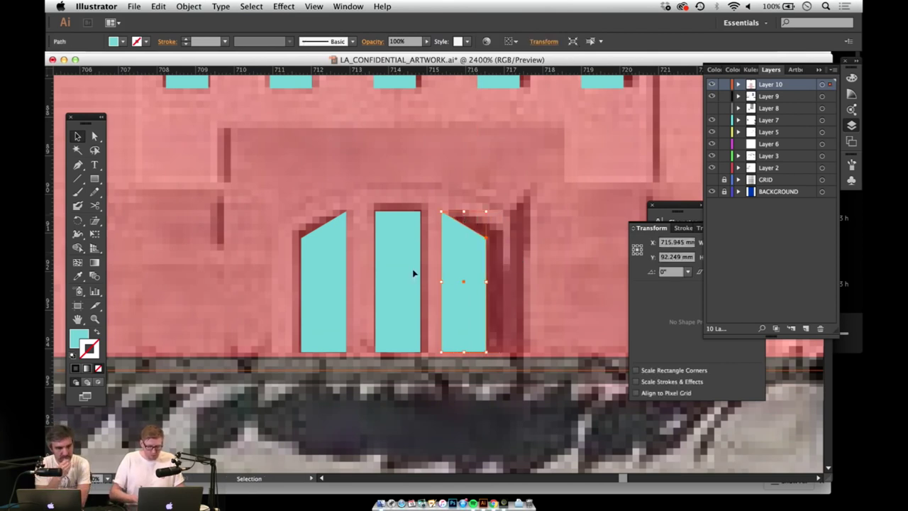
{"action": "left_click_drag", "start_coordinate": [453, 243], "coordinate": [465, 247]}
{"action": "key", "text": "z"}
{"action": "left_click", "coordinate": [423, 193], "text": "alt"}
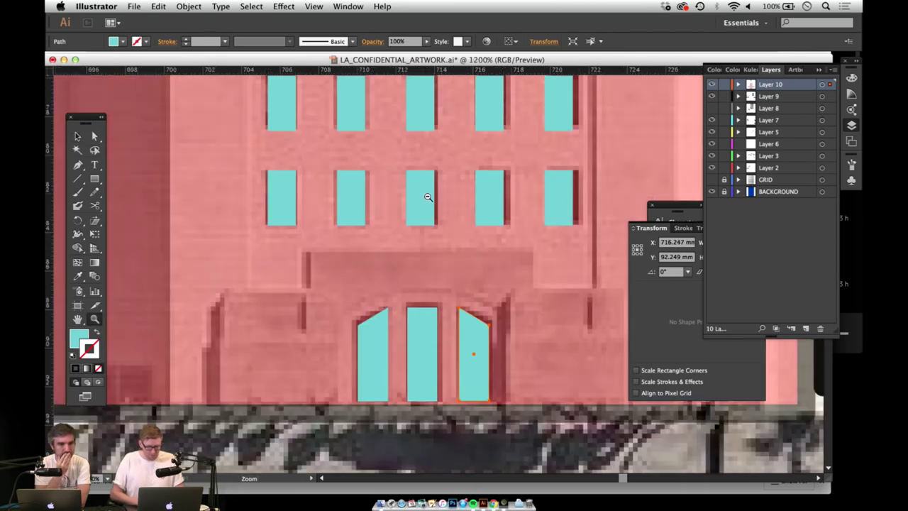
Step: Draw a rectangle about 5.2 × 11.3 mm over the right shoulder of the tower's upper section
{"action": "left_click", "coordinate": [423, 194], "text": "alt"}
{"action": "left_click", "coordinate": [438, 223], "text": "alt"}
{"action": "left_click", "coordinate": [437, 220], "text": "alt"}
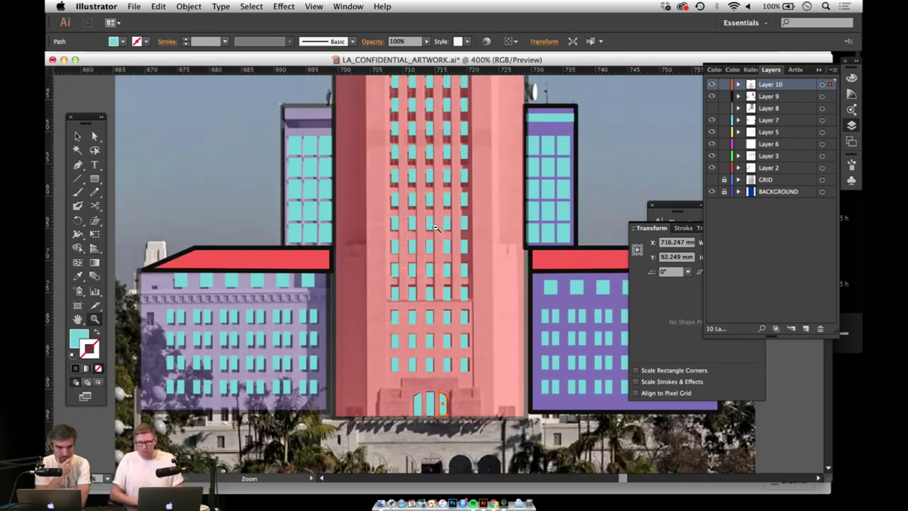
{"action": "left_click", "coordinate": [417, 193], "text": "alt"}
{"action": "left_click_drag", "start_coordinate": [443, 174], "coordinate": [425, 298]}
{"action": "left_click_drag", "start_coordinate": [420, 191], "coordinate": [427, 243]}
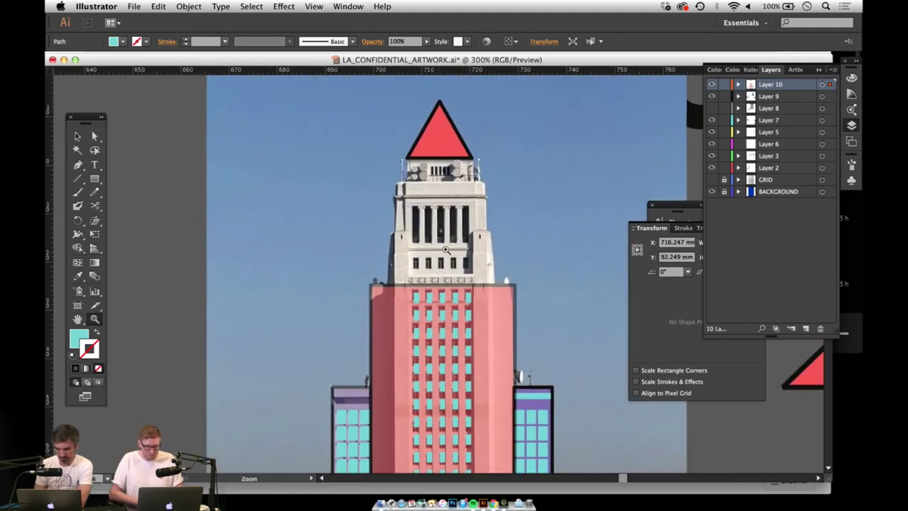
{"action": "left_click", "coordinate": [441, 260]}
{"action": "left_click", "coordinate": [444, 255]}
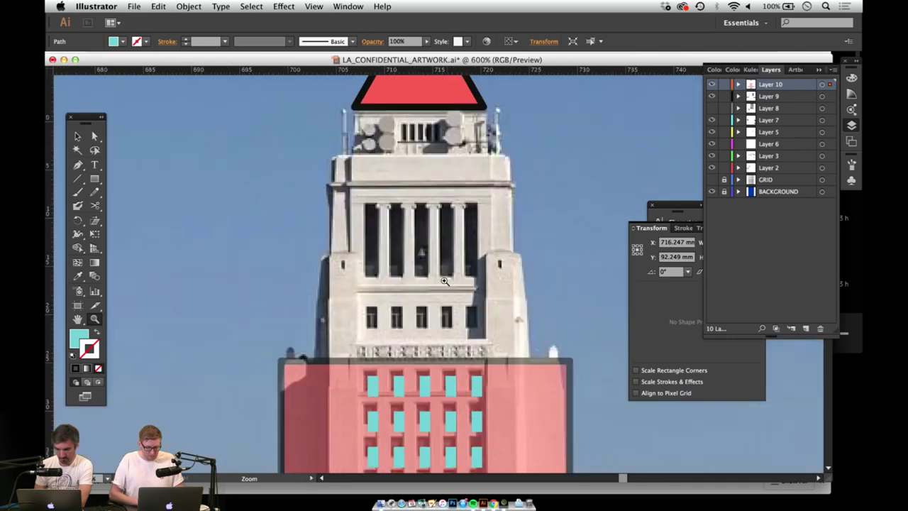
{"action": "key", "text": "m"}
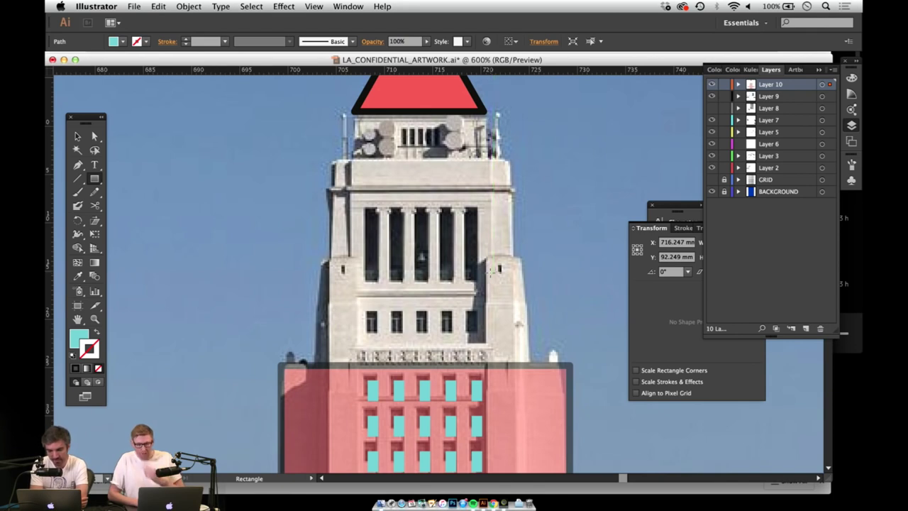
{"action": "key", "text": "z"}
{"action": "left_click", "coordinate": [490, 296]}
{"action": "left_click_drag", "start_coordinate": [490, 296], "coordinate": [474, 278]}
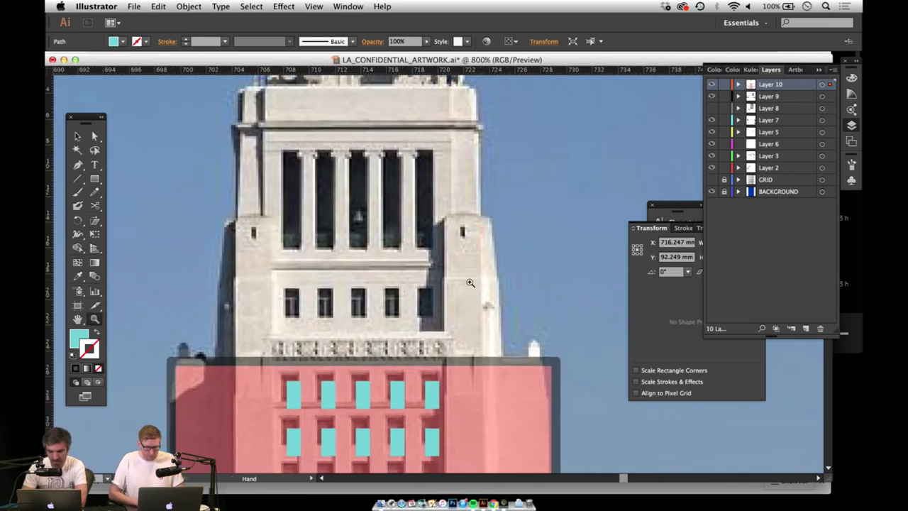
{"action": "key", "text": "m"}
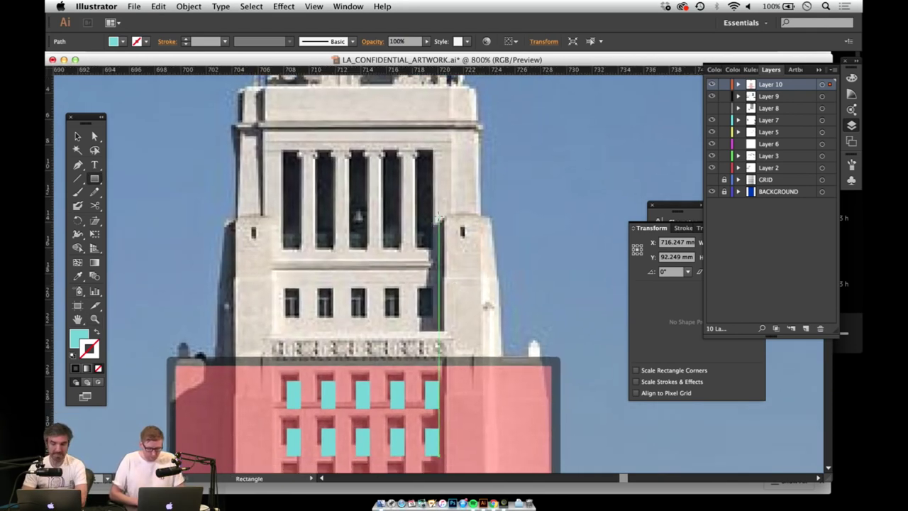
{"action": "left_click_drag", "start_coordinate": [433, 216], "coordinate": [371, 241]}
Step: Apply the right side building's purple fill and 2 pt black stroke to the new shoulder rectangle with the Eyedropper
{"action": "key", "text": "v"}
{"action": "key", "text": "space"}
{"action": "left_click_drag", "start_coordinate": [432, 341], "coordinate": [373, 125]}
{"action": "key", "text": "i"}
{"action": "left_click", "coordinate": [470, 334]}
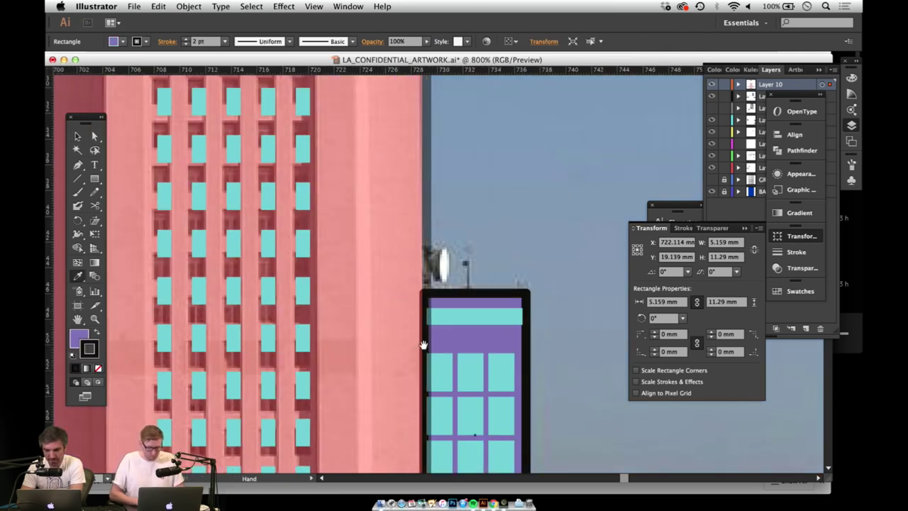
Step: Duplicate the purple shoulder rectangle horizontally onto the left shoulder of the tower's upper section
{"action": "scroll", "coordinate": [393, 266], "scroll_direction": "up", "scroll_amount": 8}
{"action": "scroll", "coordinate": [393, 266], "scroll_direction": "left", "scroll_amount": 2}
{"action": "left_click_drag", "start_coordinate": [413, 268], "coordinate": [462, 359]}
{"action": "key", "text": "c"}
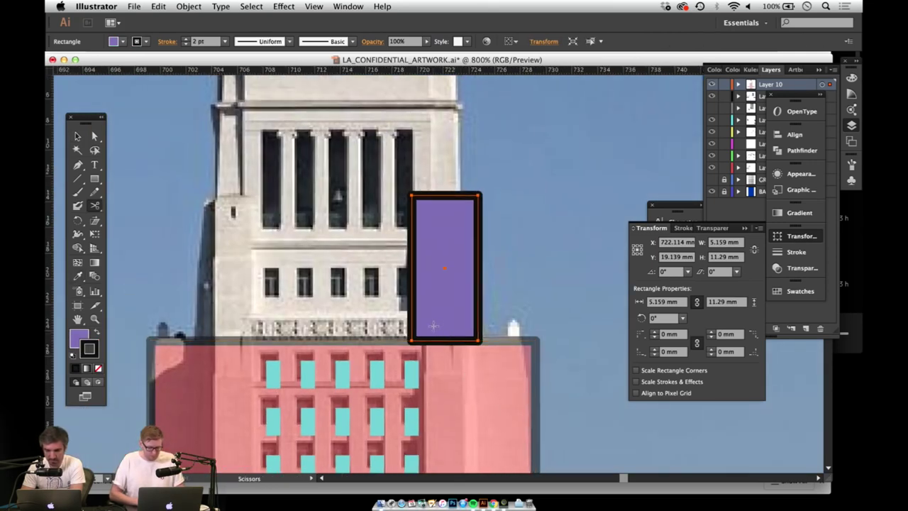
{"action": "key", "text": "v"}
{"action": "left_click_drag", "start_coordinate": [436, 290], "coordinate": [229, 284]}
Step: Set the opacity of both purple shoulder rectangles to 50%
{"action": "left_click_drag", "start_coordinate": [400, 249], "coordinate": [455, 337]}
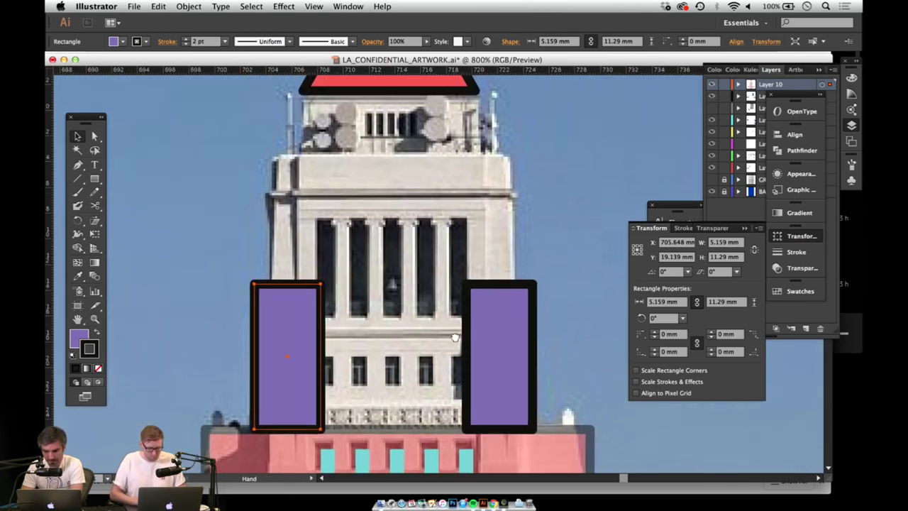
{"action": "left_click", "coordinate": [492, 324], "text": "shift"}
{"action": "left_click", "coordinate": [404, 42]}
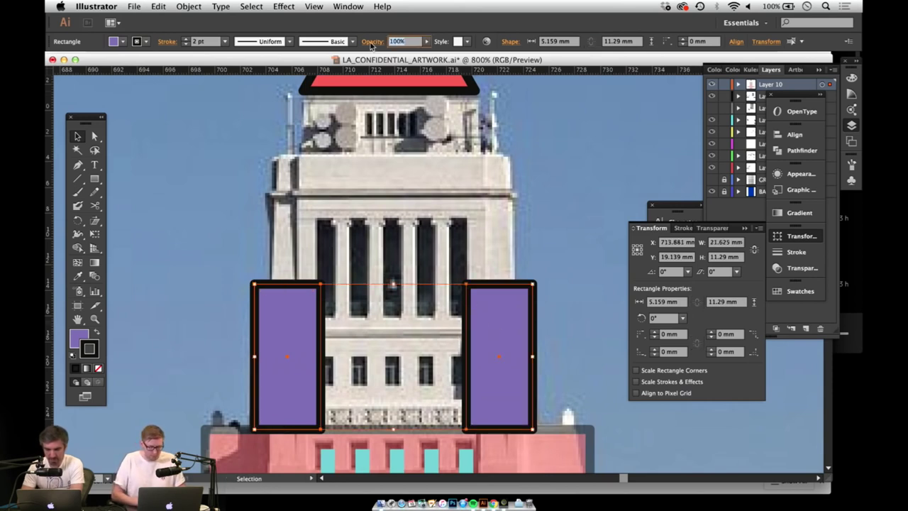
{"action": "type", "text": "50"}
{"action": "key", "text": "Return"}
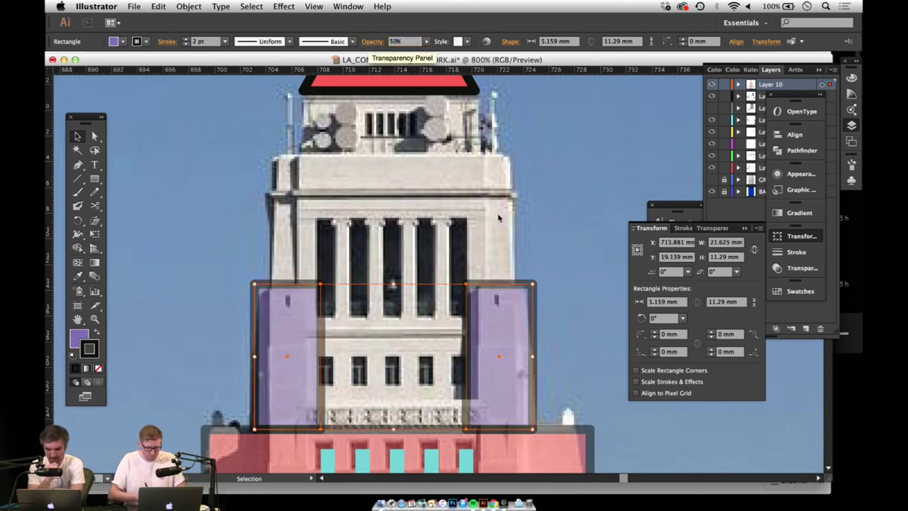
{"action": "left_click", "coordinate": [219, 229]}
Step: Duplicate the right shoulder rectangle to the upper block's top-left corner and enlarge it to about 18.9 × 21.3 mm, covering the block
{"action": "left_click_drag", "start_coordinate": [378, 359], "coordinate": [376, 291]}
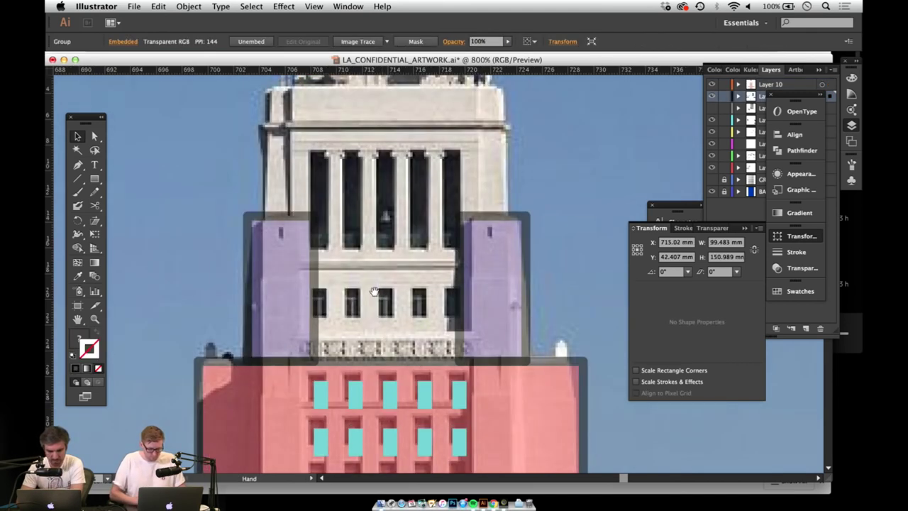
{"action": "left_click", "coordinate": [498, 410]}
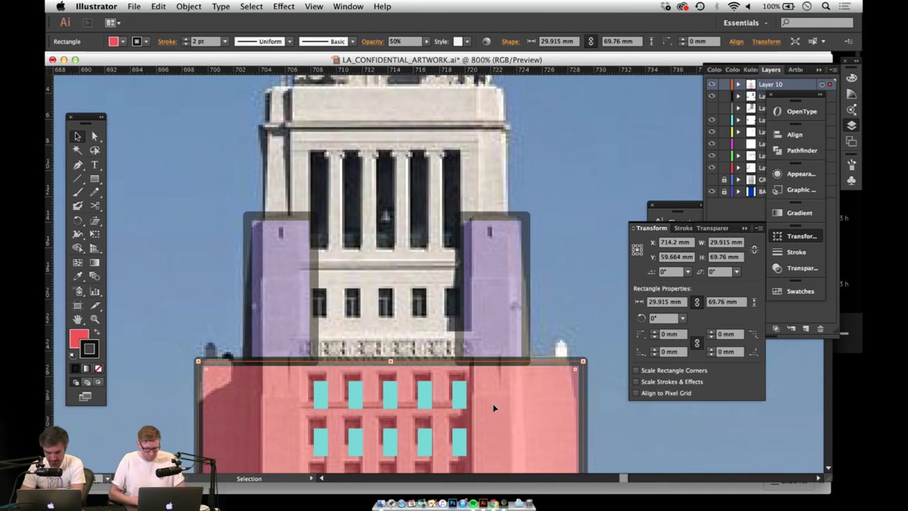
{"action": "scroll", "coordinate": [462, 369], "scroll_direction": "up", "scroll_amount": 3}
{"action": "left_click", "coordinate": [482, 317]}
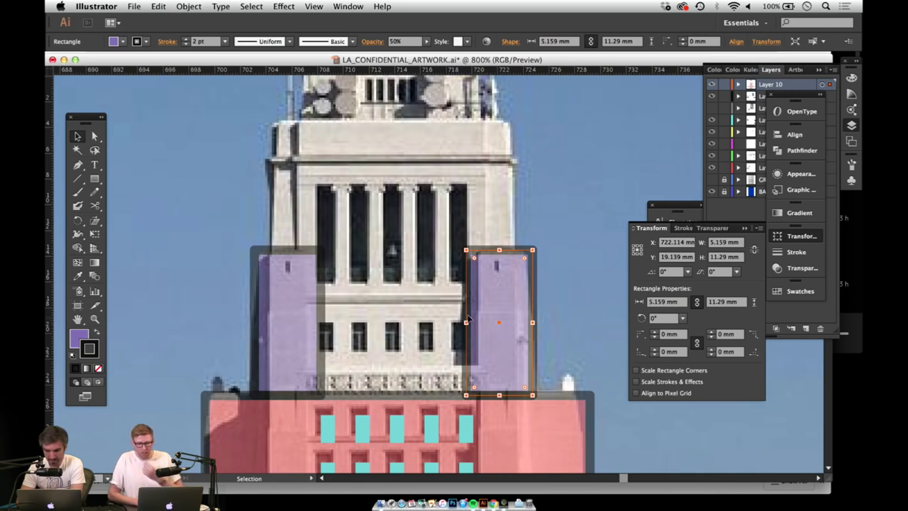
{"action": "left_click_drag", "start_coordinate": [486, 316], "coordinate": [298, 189]}
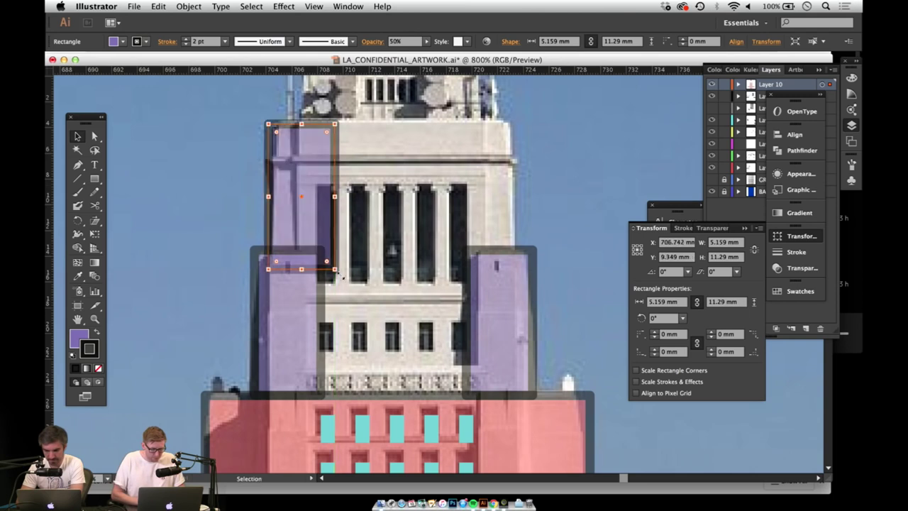
{"action": "left_click_drag", "start_coordinate": [337, 269], "coordinate": [510, 397]}
Step: Select both shoulder rectangles and bring them in front of the large central rectangle
{"action": "left_click", "coordinate": [500, 312]}
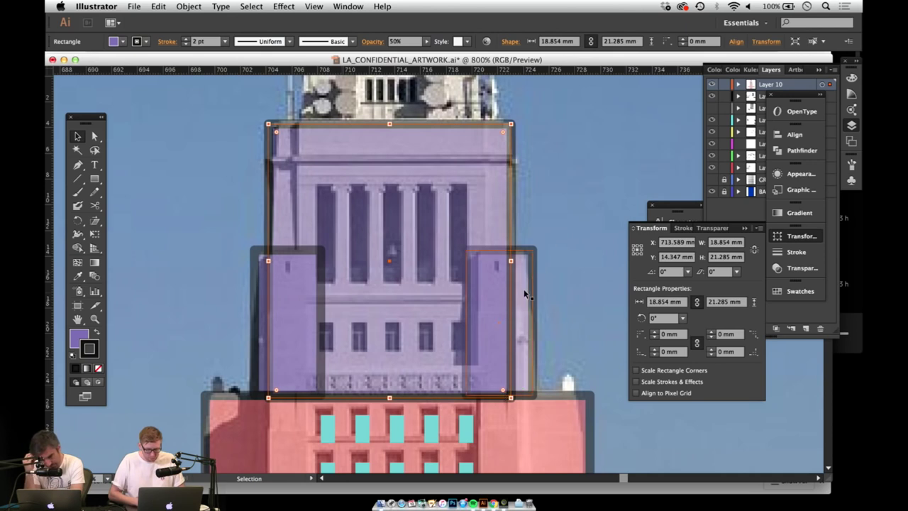
{"action": "left_click", "coordinate": [256, 276], "text": "shift"}
{"action": "key", "text": "ctrl"}
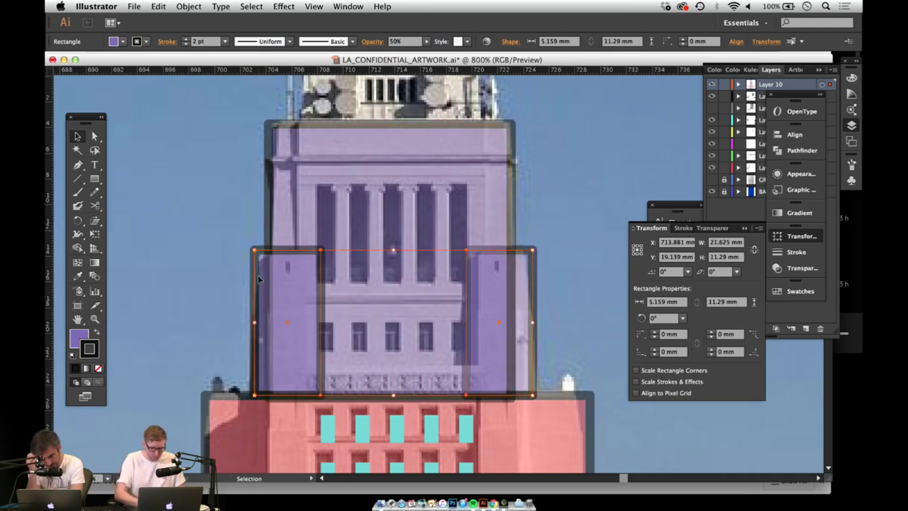
{"action": "left_click", "coordinate": [552, 205]}
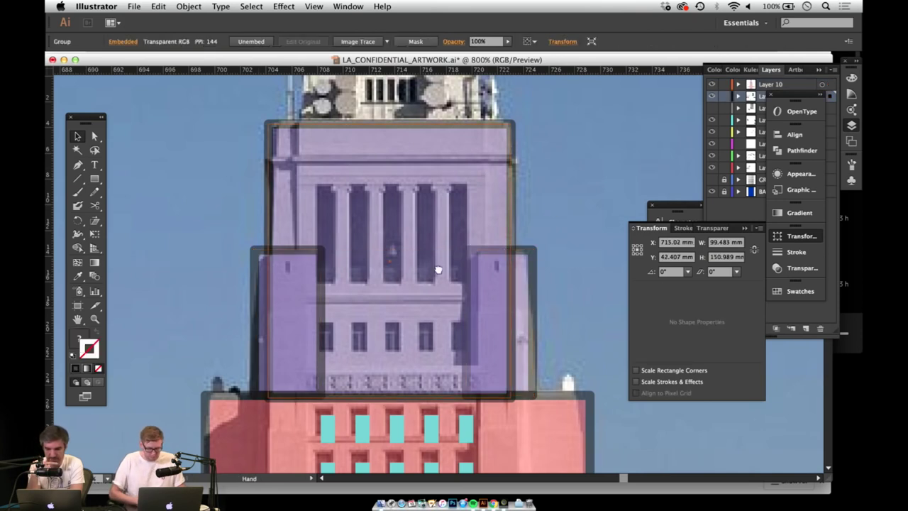
Step: Narrow the left shoulder rectangle to about 4.5 mm and replace the right shoulder rectangle with a duplicate of it
{"action": "scroll", "coordinate": [431, 280], "scroll_direction": "up", "scroll_amount": 3}
{"action": "scroll", "coordinate": [431, 281], "scroll_direction": "left", "scroll_amount": 2}
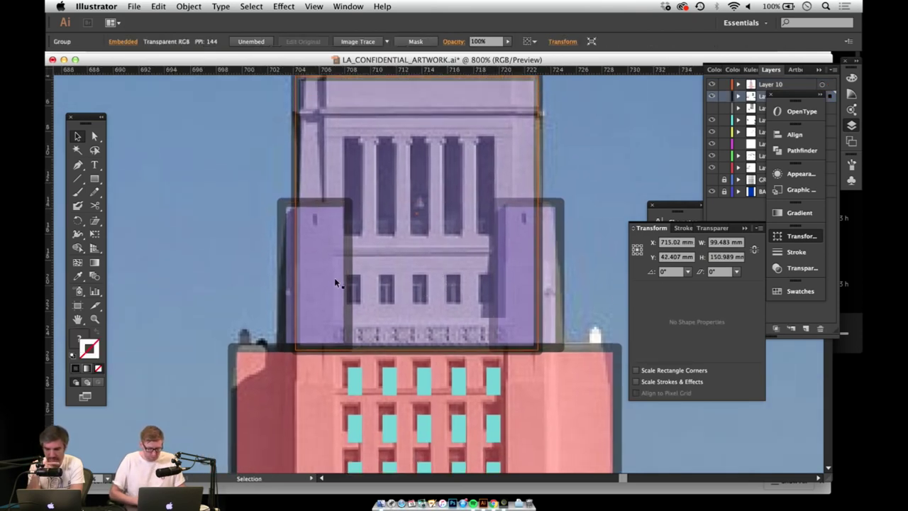
{"action": "left_click", "coordinate": [319, 280]}
{"action": "left_click_drag", "start_coordinate": [347, 275], "coordinate": [337, 271]}
{"action": "left_click", "coordinate": [547, 262]}
{"action": "key", "text": "Delete"}
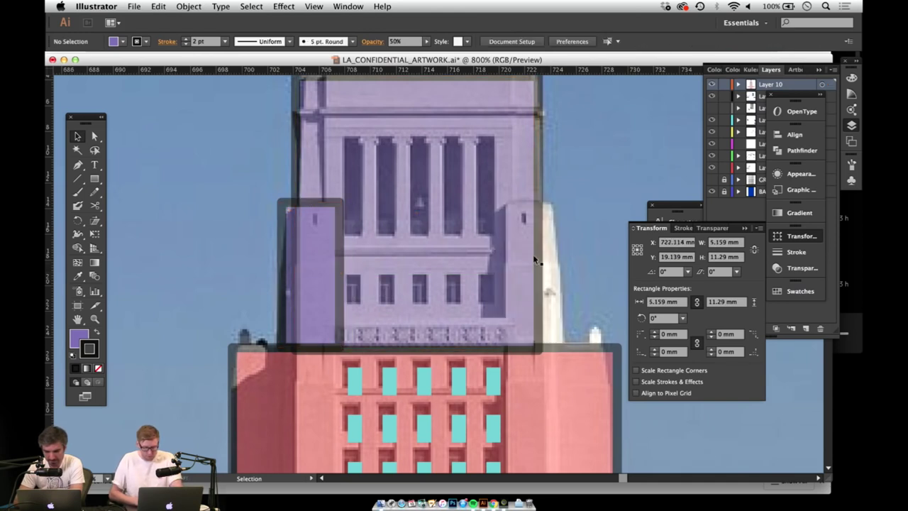
{"action": "left_click", "coordinate": [315, 284]}
{"action": "left_click_drag", "start_coordinate": [323, 284], "coordinate": [533, 297]}
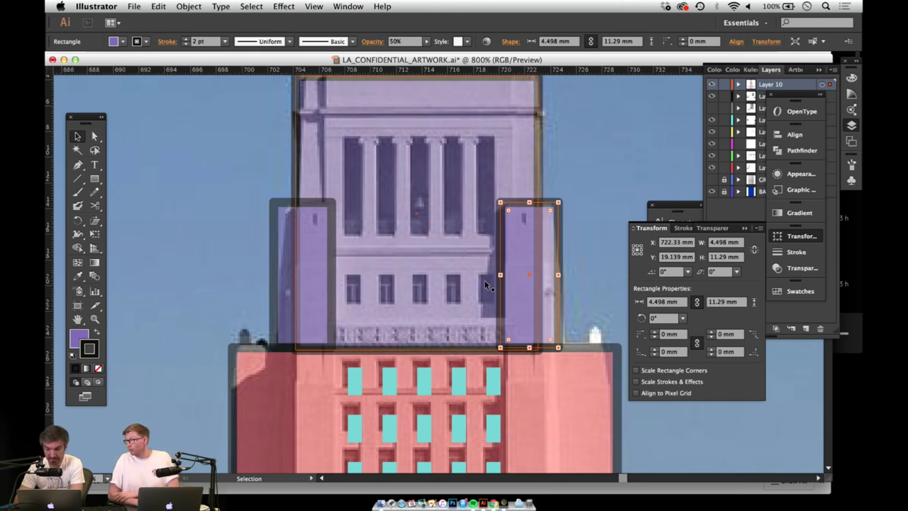
Step: Nudge the right shoulder rectangle to the right and the left one to the left, away from the central block
{"action": "key", "text": "Right"}
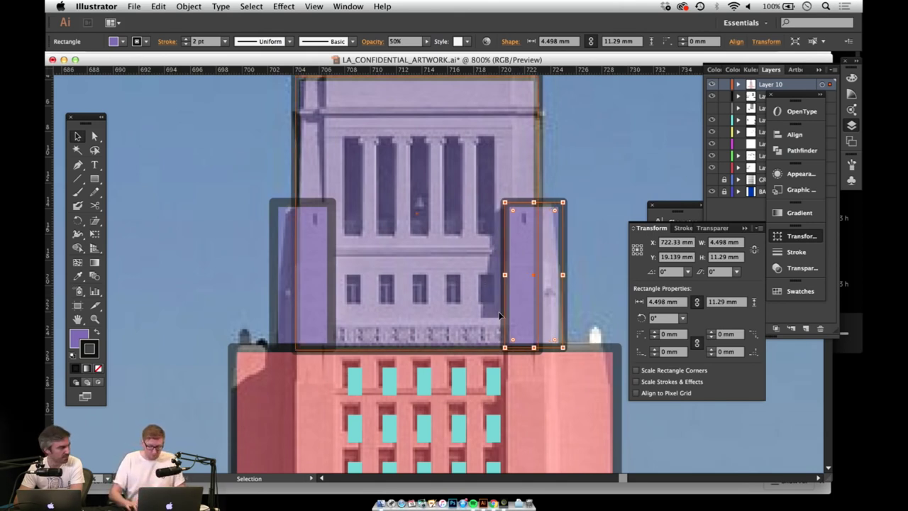
{"action": "key", "text": "Right"}
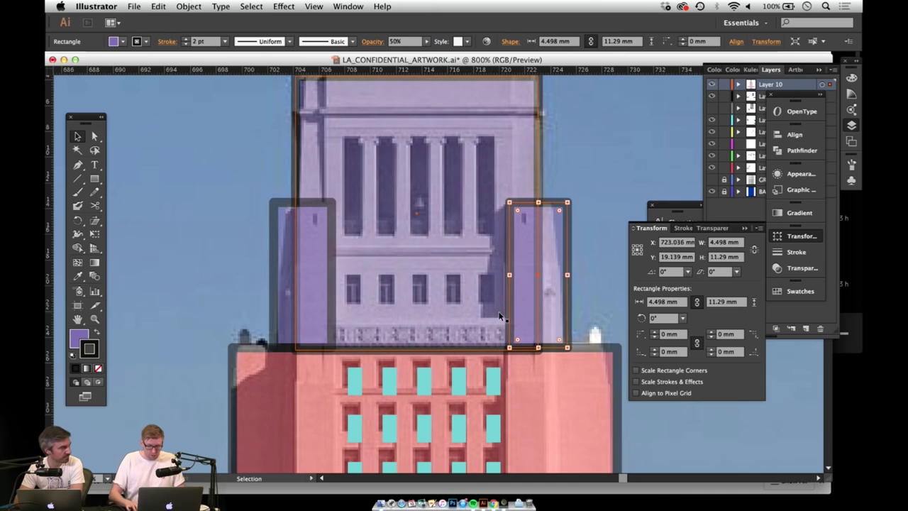
{"action": "left_click", "coordinate": [283, 230]}
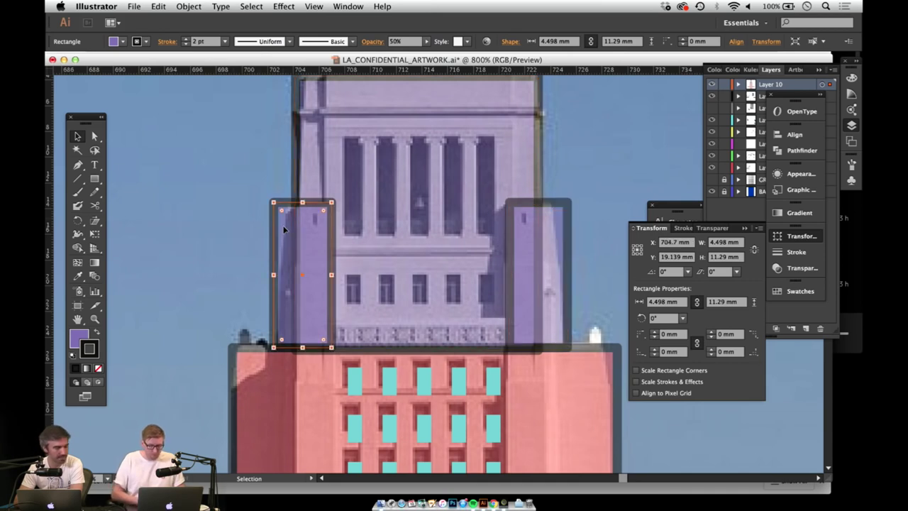
{"action": "key", "text": "Left"}
{"action": "key", "text": "Left"}
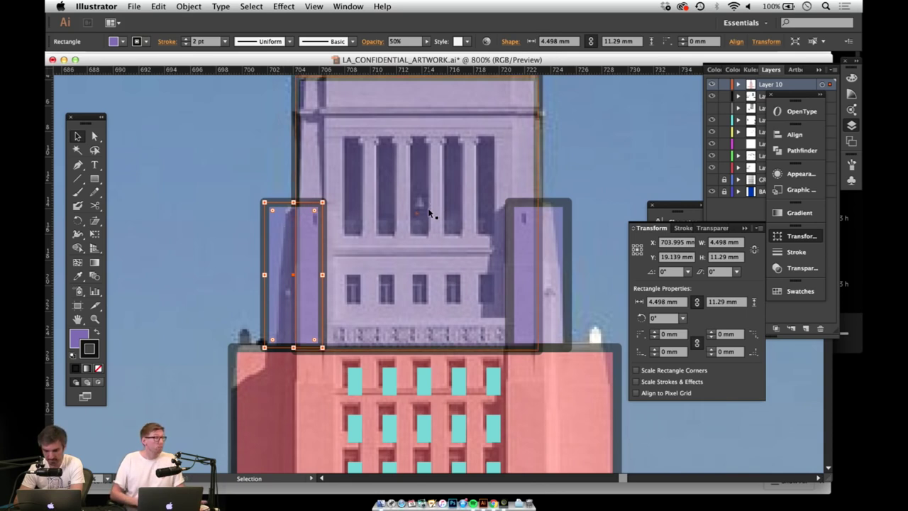
Step: Copy a turquoise tower window, resize it to about 1.6 × 7.7 mm, and repeat it across the five tall openings
{"action": "left_click_drag", "start_coordinate": [522, 255], "coordinate": [449, 238]}
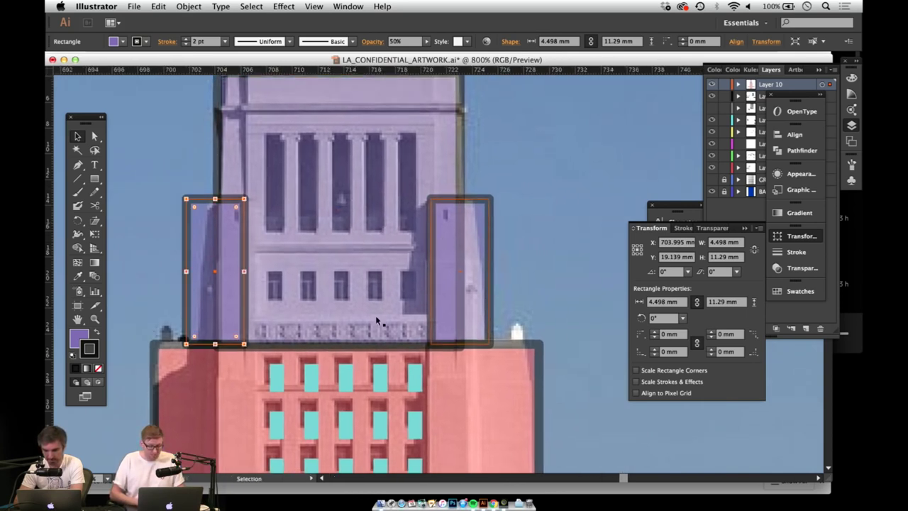
{"action": "left_click", "coordinate": [275, 376]}
{"action": "left_click_drag", "start_coordinate": [276, 379], "coordinate": [287, 232]}
{"action": "left_click_drag", "start_coordinate": [278, 187], "coordinate": [309, 190]}
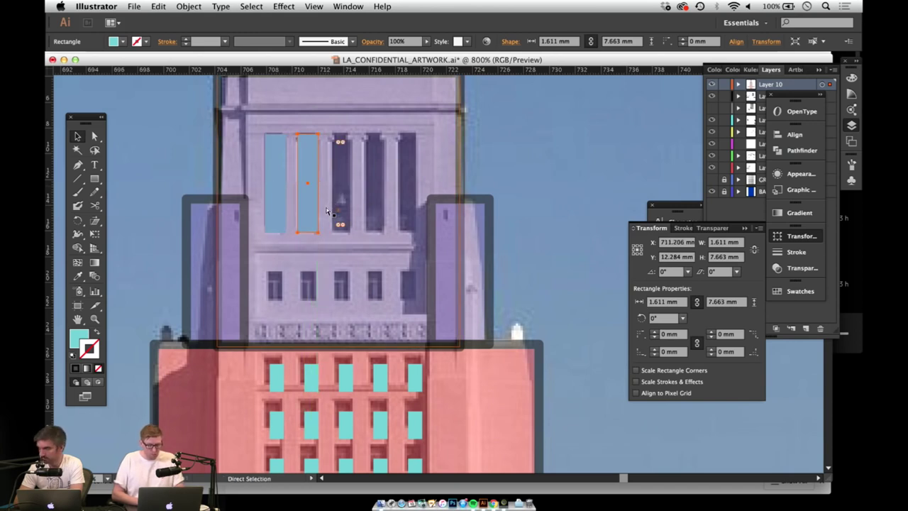
{"action": "key", "text": "super+d"}
{"action": "key", "text": "super+d"}
{"action": "key", "text": "super+d"}
{"action": "key", "text": "v"}
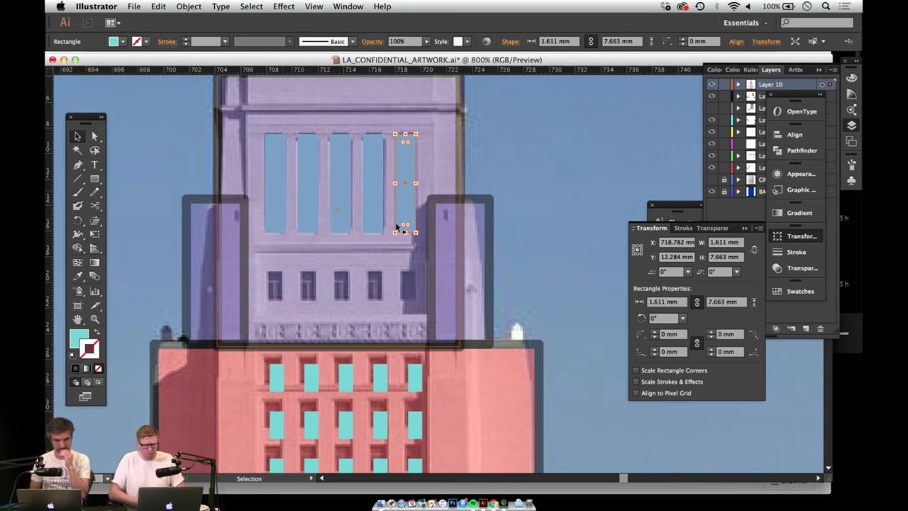
Step: Duplicate a small 1.094 × 2.145 mm tower window across the five small openings below the tall windows
{"action": "left_click", "coordinate": [275, 192]}
{"action": "left_click", "coordinate": [375, 375]}
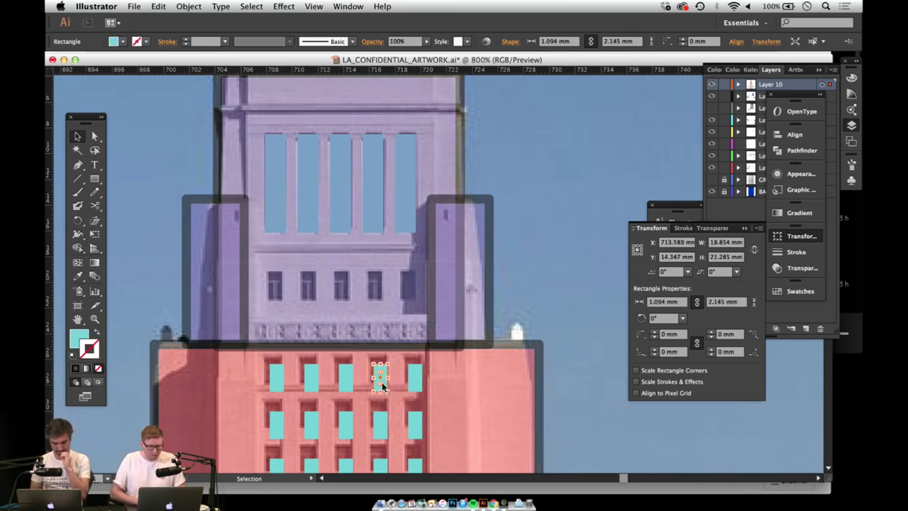
{"action": "left_click_drag", "start_coordinate": [375, 376], "coordinate": [308, 286]}
{"action": "key", "text": "ctrl+d"}
{"action": "key", "text": "ctrl+d"}
{"action": "key", "text": "ctrl+d"}
{"action": "key", "text": "v"}
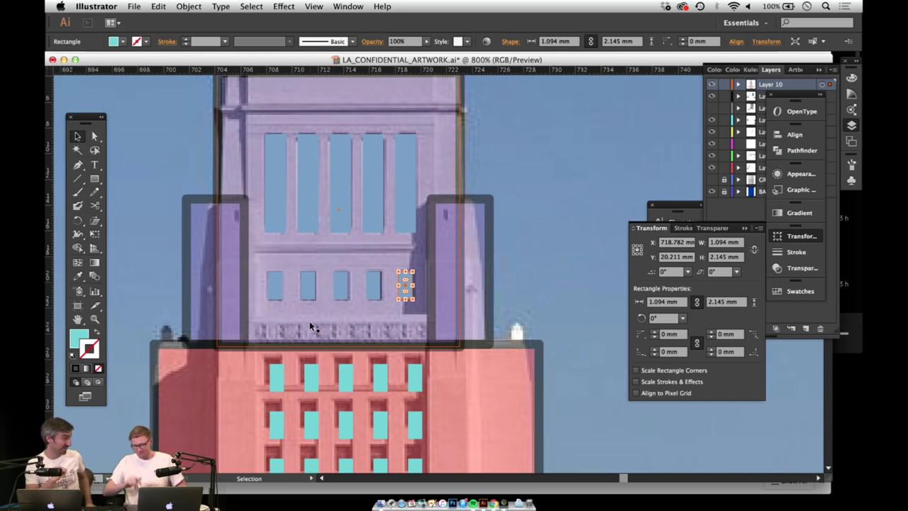
Step: Lock Layer 10 and select the embedded reference photo on Layer 9
{"action": "left_click", "coordinate": [434, 250], "text": "alt"}
{"action": "left_click", "coordinate": [438, 254], "text": "alt"}
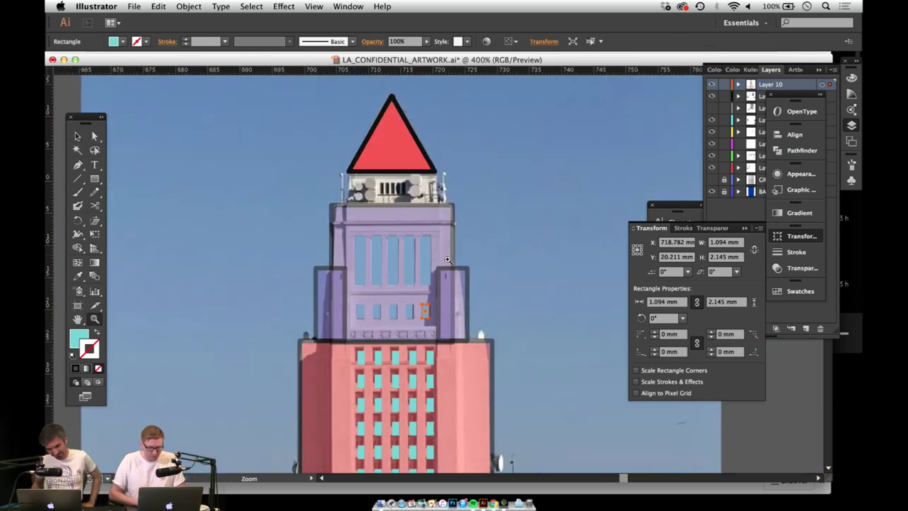
{"action": "key", "text": "v"}
{"action": "left_click", "coordinate": [441, 240]}
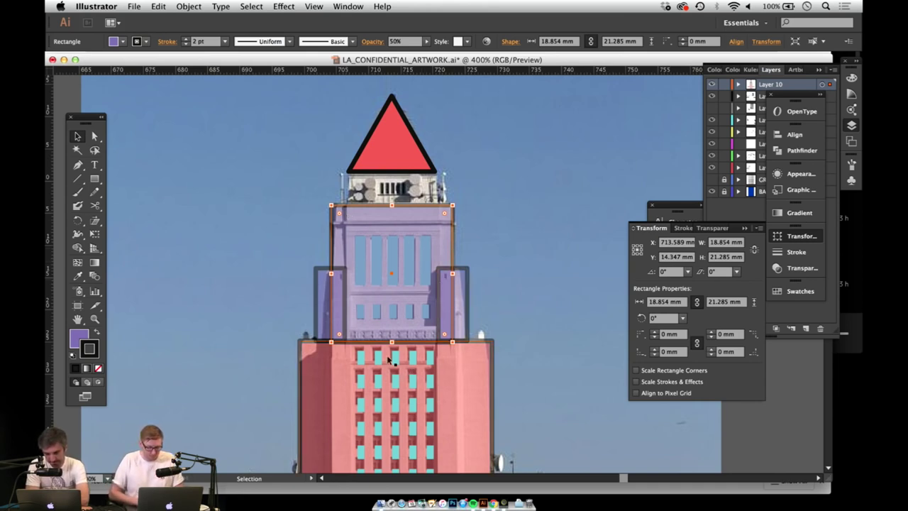
{"action": "key", "text": "super+equal"}
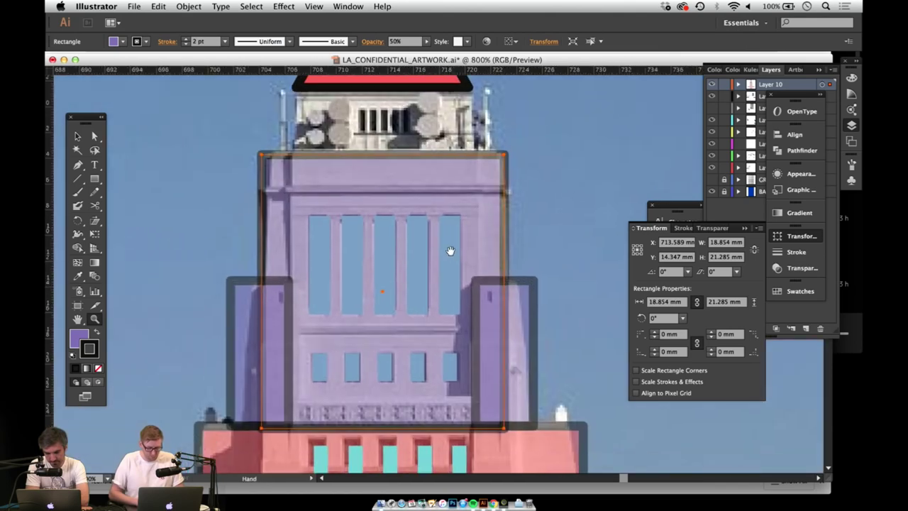
{"action": "left_click", "coordinate": [723, 85]}
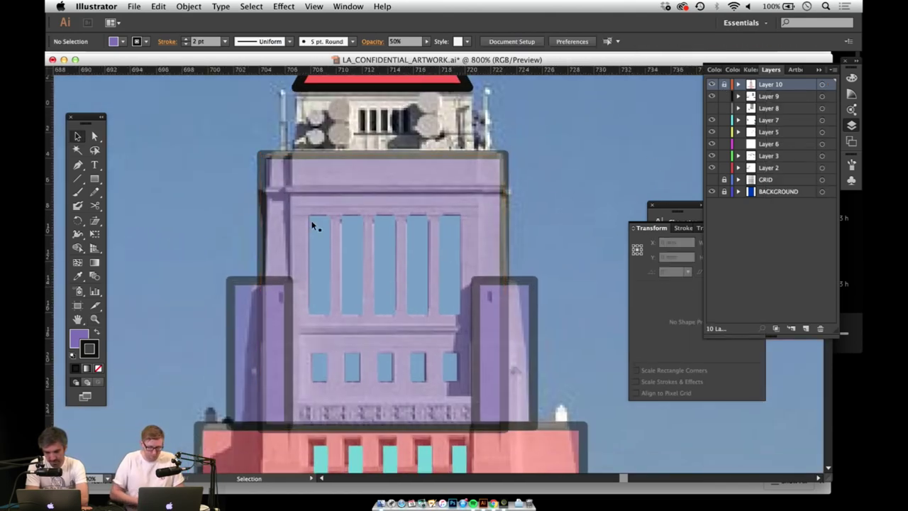
{"action": "left_click_drag", "start_coordinate": [312, 203], "coordinate": [369, 305]}
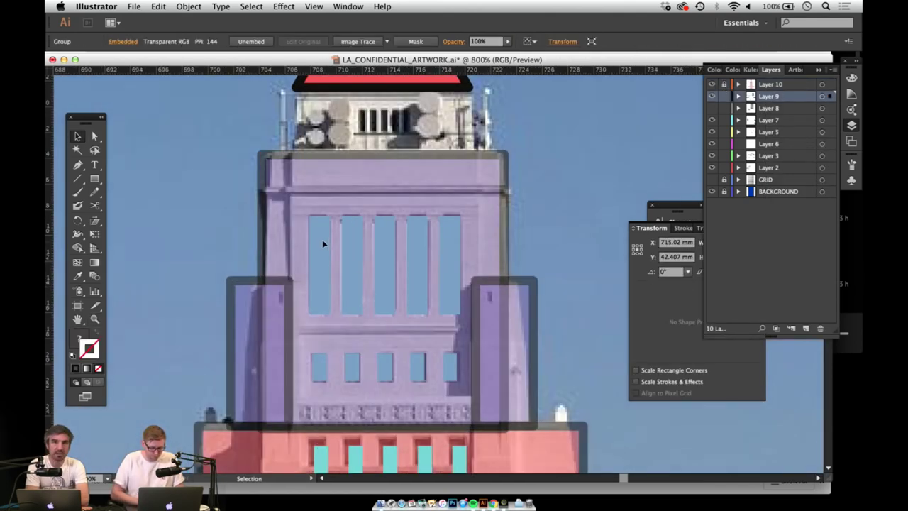
Step: Unlock Layer 10, then send the tower's purple upper block behind its windows and shorten it to about 20.963 mm tall
{"action": "key", "text": "super+shift+a"}
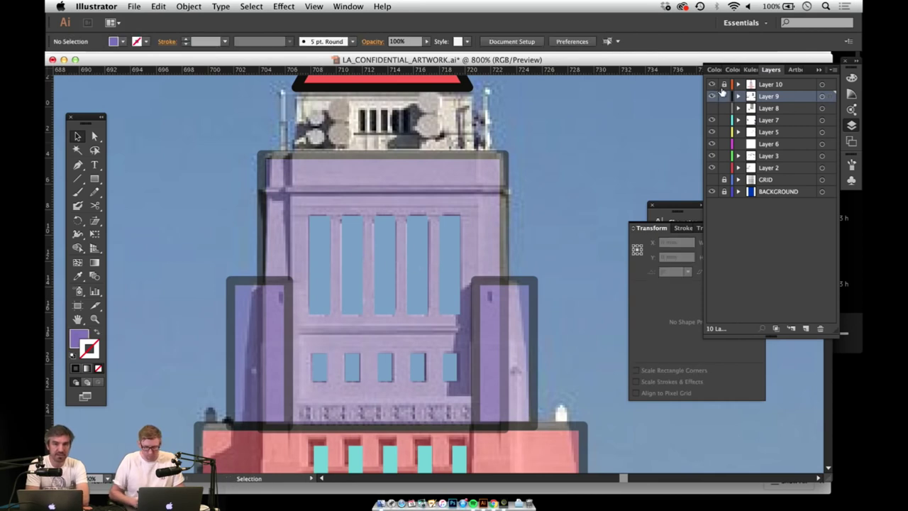
{"action": "left_click", "coordinate": [738, 84]}
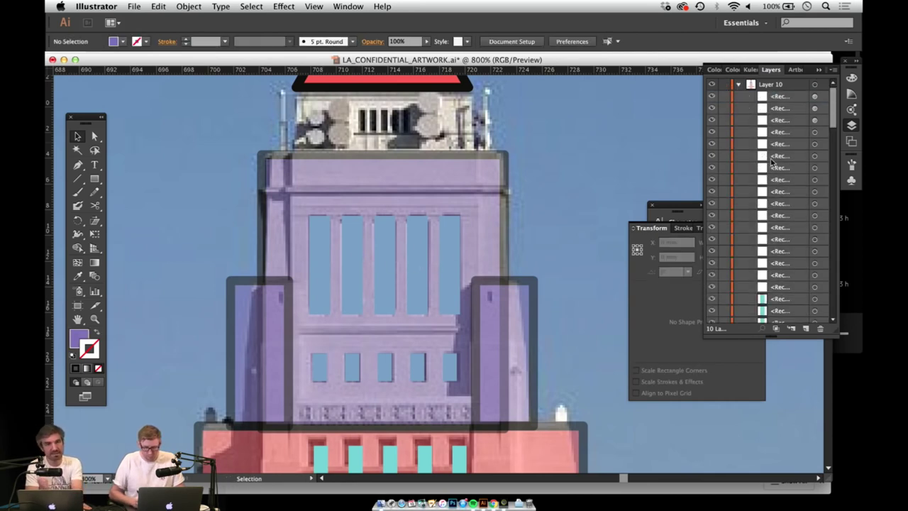
{"action": "left_click", "coordinate": [476, 171]}
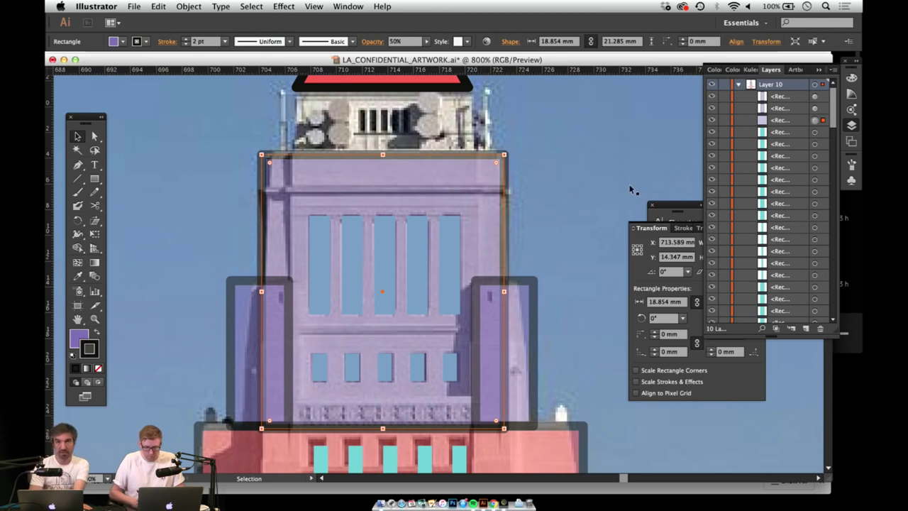
{"action": "key", "text": "shift+super+bracketleft"}
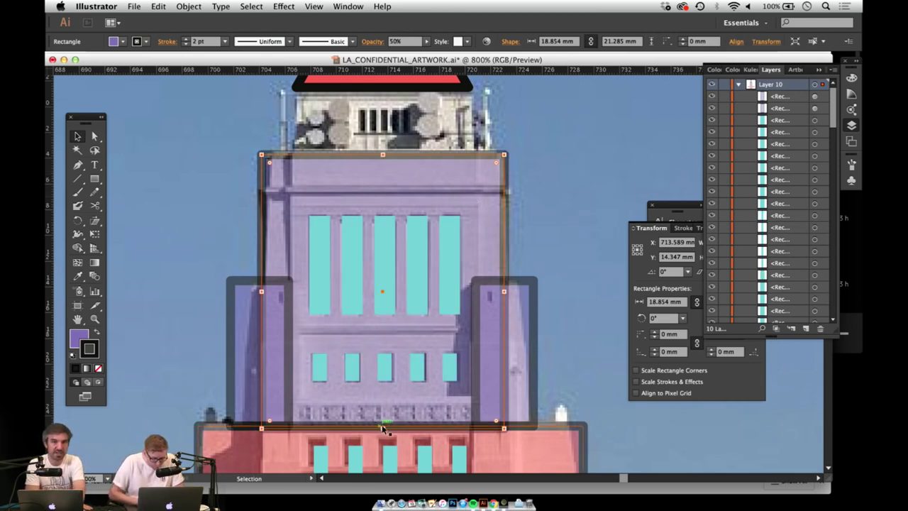
{"action": "left_click_drag", "start_coordinate": [382, 428], "coordinate": [382, 425]}
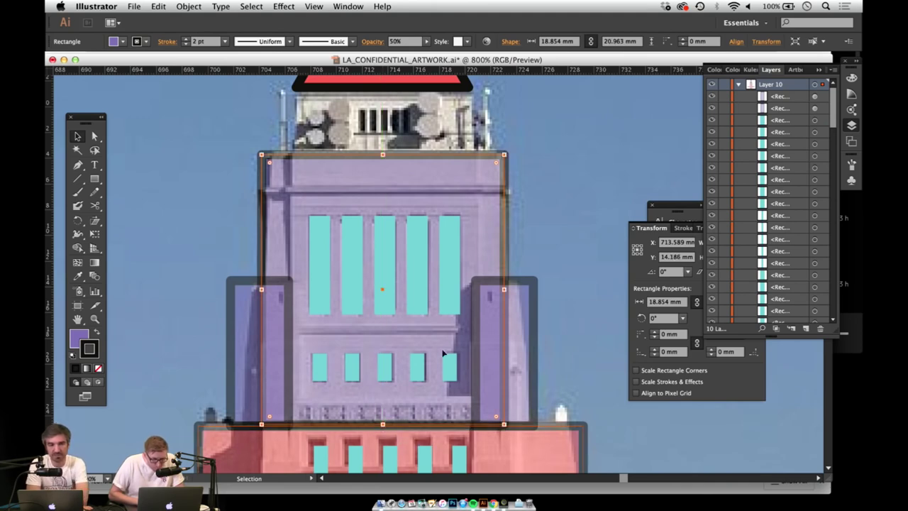
Step: Recolour both shoulder rectangles by sampling the opaque red fill and black outline of the right wing's roof
{"action": "scroll", "coordinate": [460, 355], "scroll_direction": "up", "scroll_amount": 5}
{"action": "scroll", "coordinate": [486, 372], "scroll_direction": "down", "scroll_amount": 4}
{"action": "key", "text": "z"}
{"action": "left_click", "coordinate": [451, 328], "text": "alt"}
{"action": "left_click", "coordinate": [458, 349], "text": "alt"}
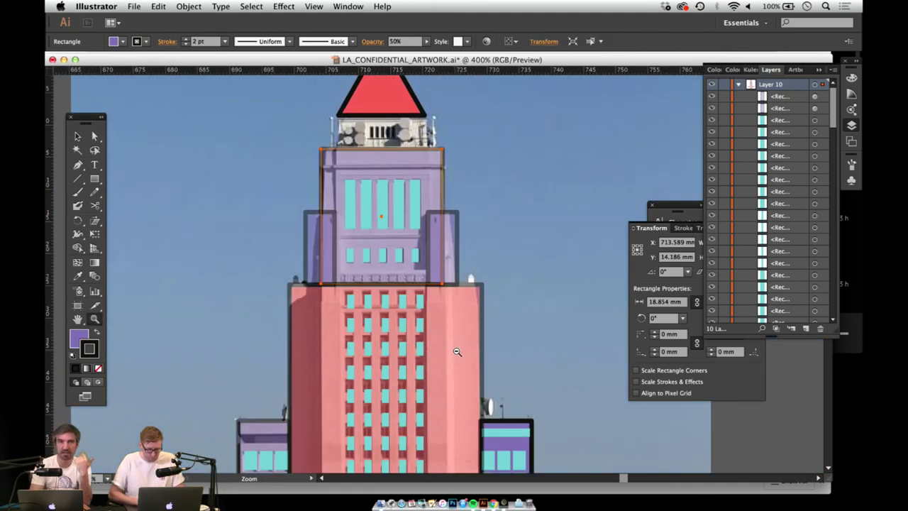
{"action": "left_click", "coordinate": [457, 352], "text": "alt"}
{"action": "left_click_drag", "start_coordinate": [457, 351], "coordinate": [461, 312]}
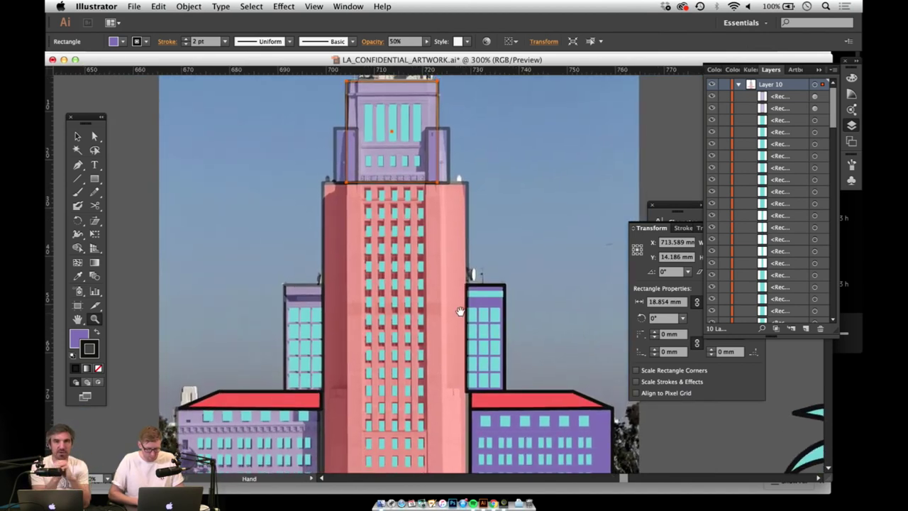
{"action": "key", "text": "v"}
{"action": "left_click", "coordinate": [437, 155]}
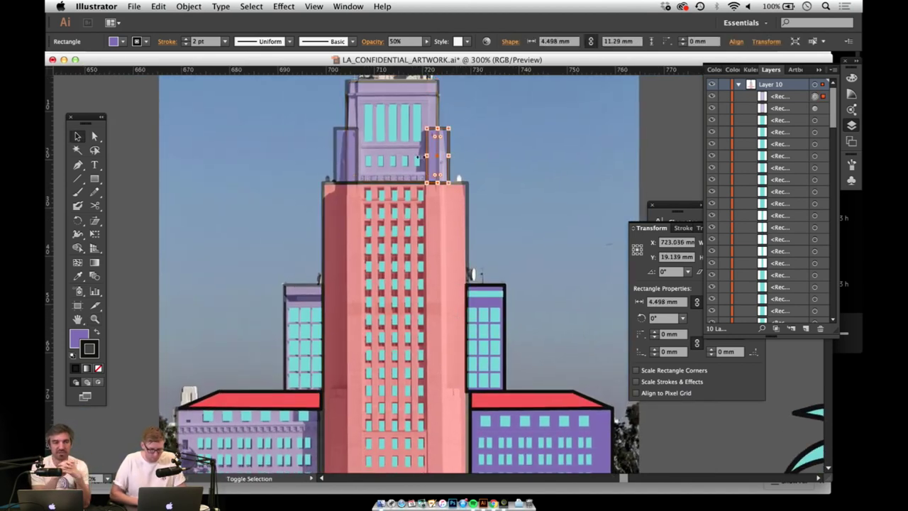
{"action": "left_click", "coordinate": [340, 159], "text": "shift"}
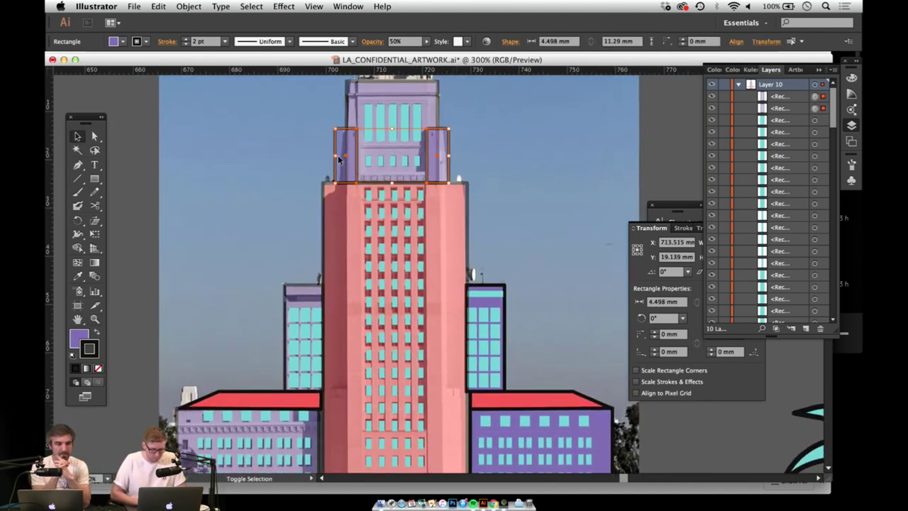
{"action": "left_click", "coordinate": [502, 396]}
{"action": "key", "text": "v"}
{"action": "left_click", "coordinate": [140, 157]}
{"action": "left_click_drag", "start_coordinate": [429, 247], "coordinate": [437, 279]}
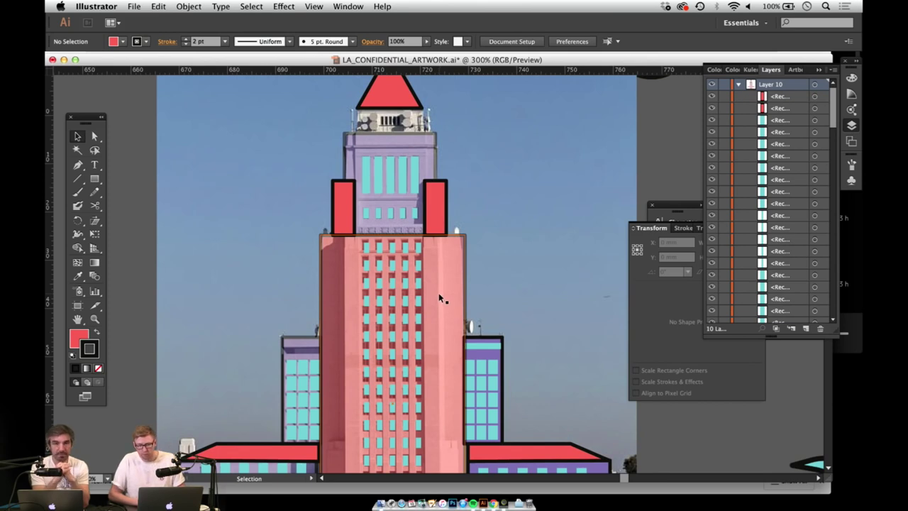
{"action": "left_click_drag", "start_coordinate": [441, 279], "coordinate": [443, 238]}
{"action": "left_click", "coordinate": [442, 253]}
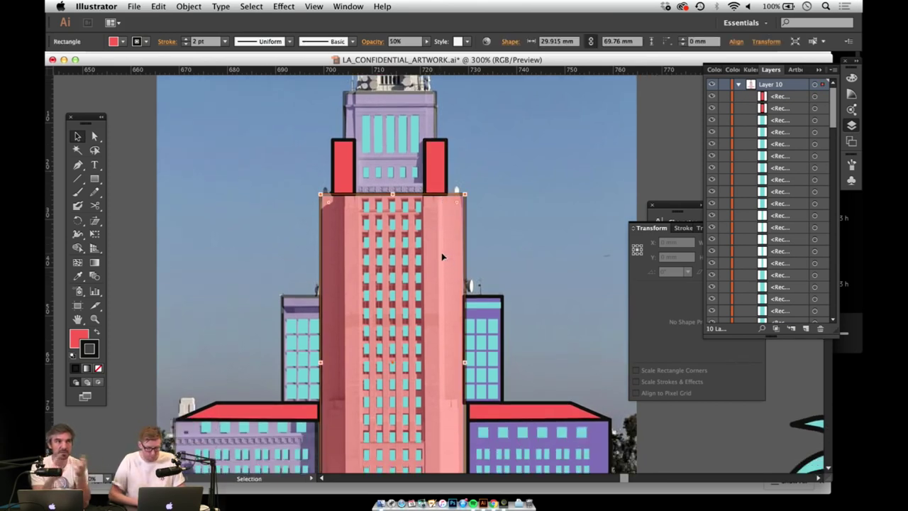
{"action": "key", "text": "i"}
{"action": "key", "text": "v"}
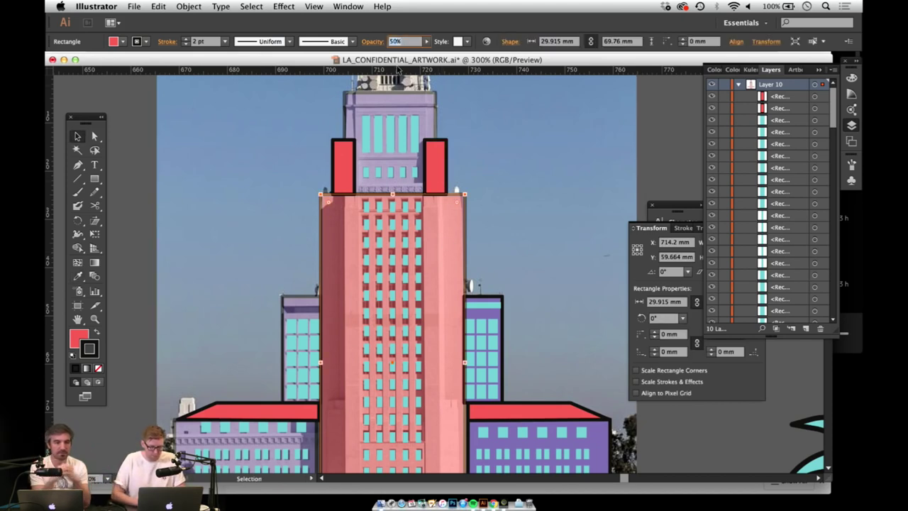
{"action": "scroll", "coordinate": [454, 213], "scroll_direction": "down", "scroll_amount": 3}
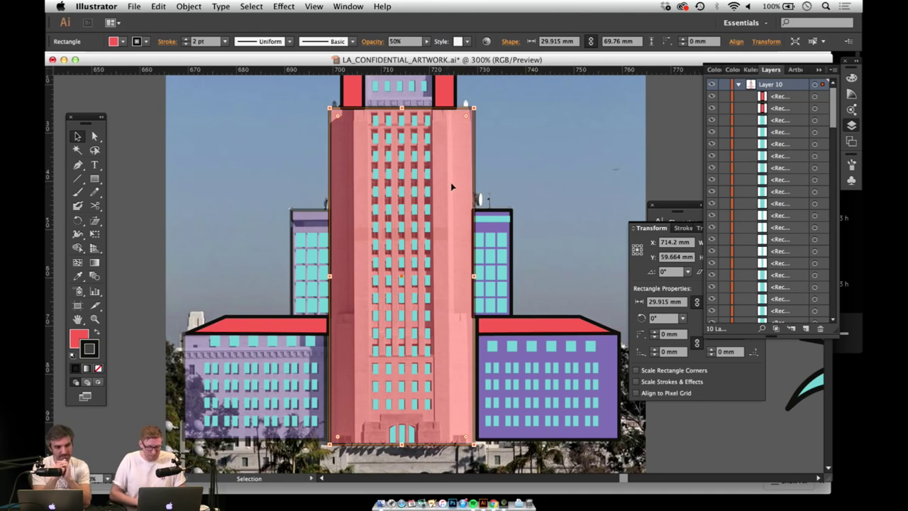
{"action": "scroll", "coordinate": [454, 202], "scroll_direction": "down", "scroll_amount": 2}
{"action": "scroll", "coordinate": [440, 294], "scroll_direction": "up", "scroll_amount": 5}
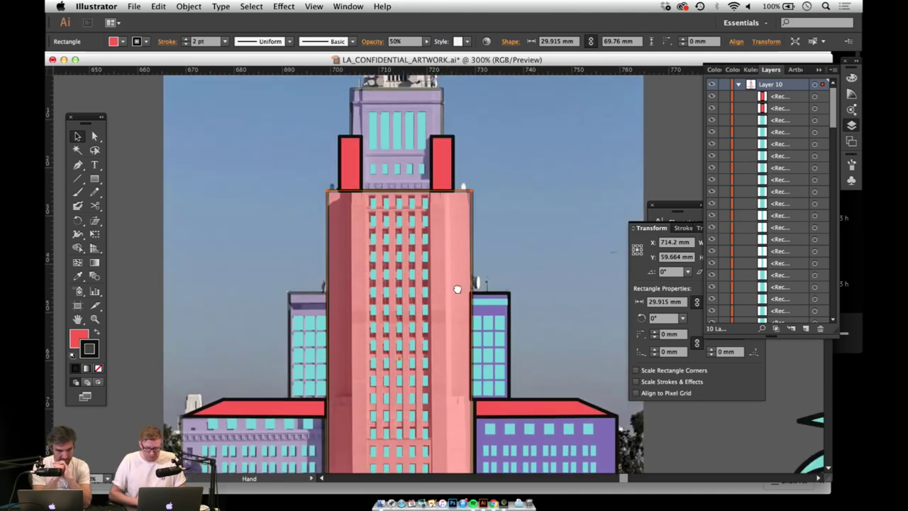
{"action": "scroll", "coordinate": [444, 186], "scroll_direction": "up", "scroll_amount": 4}
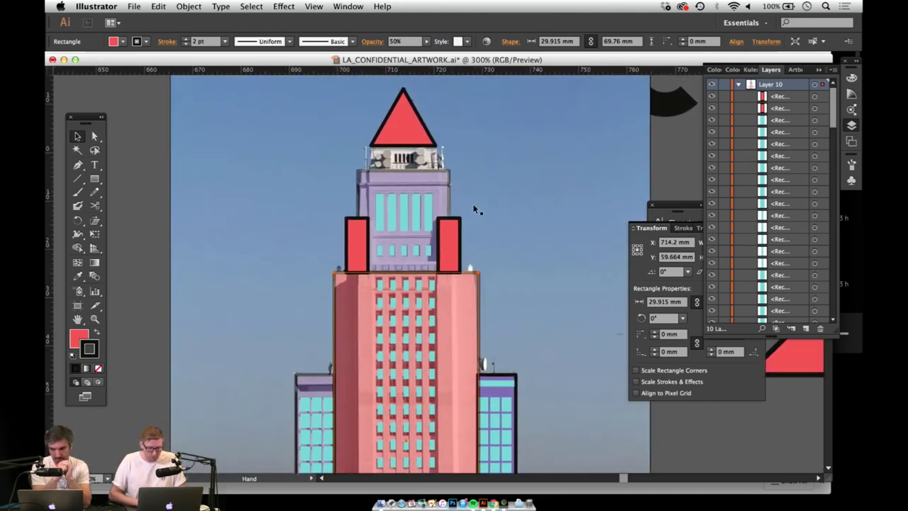
Step: Draw a red, black-outlined rectangle about 11.2 × 6.1 mm between the spire and the upper block
{"action": "scroll", "coordinate": [490, 239], "scroll_direction": "right", "scroll_amount": 5}
{"action": "key", "text": "m"}
{"action": "left_click_drag", "start_coordinate": [558, 202], "coordinate": [281, 165]}
{"action": "key", "text": "v"}
Step: Resize the red rectangle beneath the spire to about 13.443 × 5.261 mm, fitting it between the spire's base and the upper block
{"action": "key", "text": "z"}
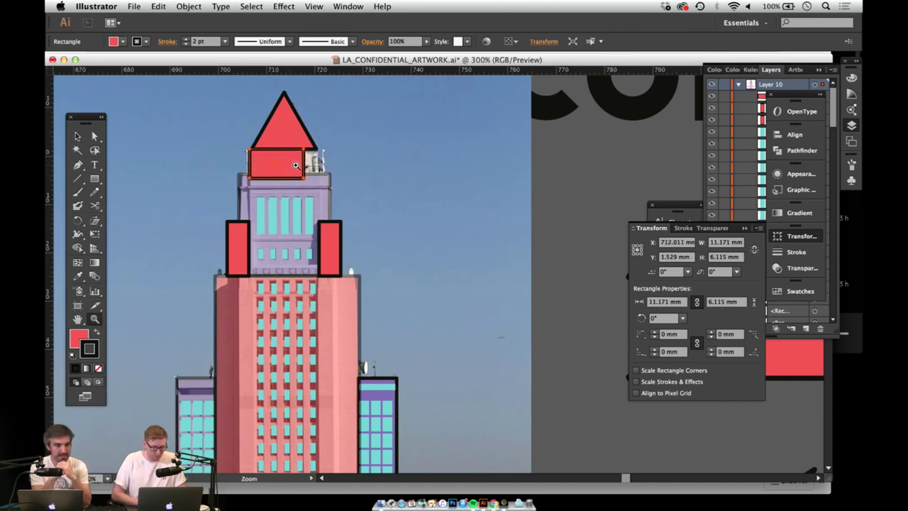
{"action": "left_click", "coordinate": [297, 164]}
{"action": "left_click", "coordinate": [432, 261]}
{"action": "left_click", "coordinate": [433, 294]}
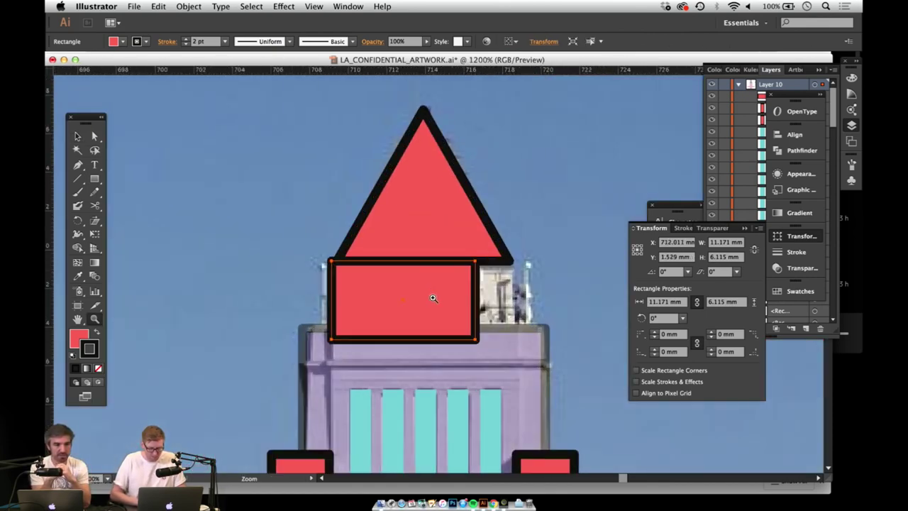
{"action": "left_click", "coordinate": [429, 294]}
{"action": "key", "text": "v"}
{"action": "left_click_drag", "start_coordinate": [383, 320], "coordinate": [383, 304]}
{"action": "left_click_drag", "start_coordinate": [491, 253], "coordinate": [541, 252]}
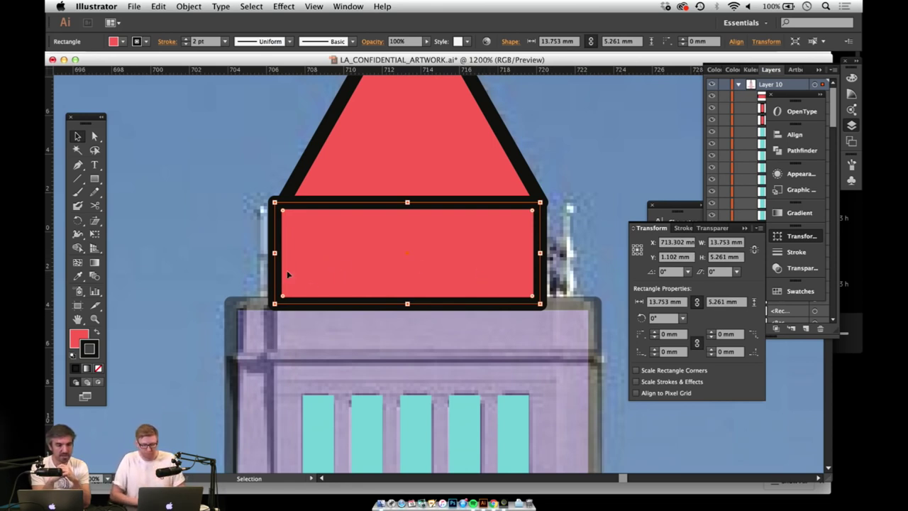
{"action": "left_click_drag", "start_coordinate": [275, 252], "coordinate": [282, 253]}
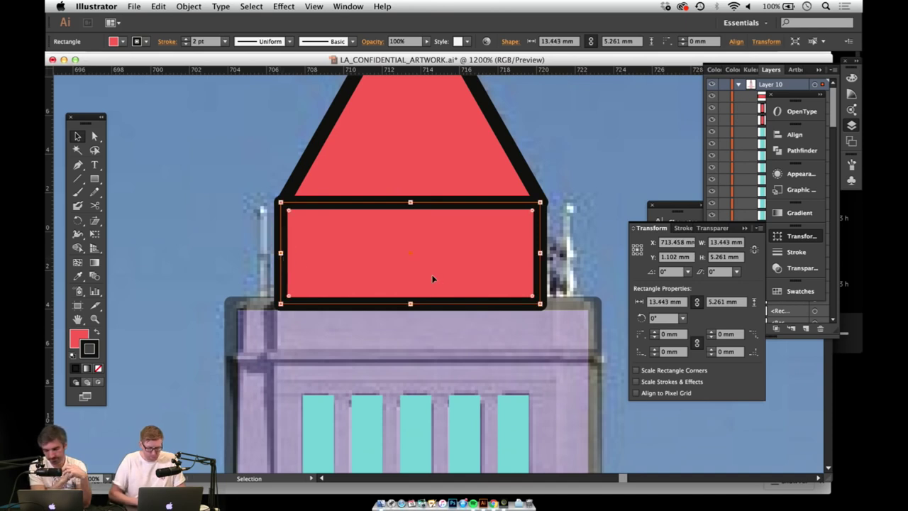
Step: Recolour the spire triangle by sampling the upper block's semi-transparent purple
{"action": "left_click", "coordinate": [415, 144]}
{"action": "key", "text": "i"}
{"action": "left_click", "coordinate": [515, 335]}
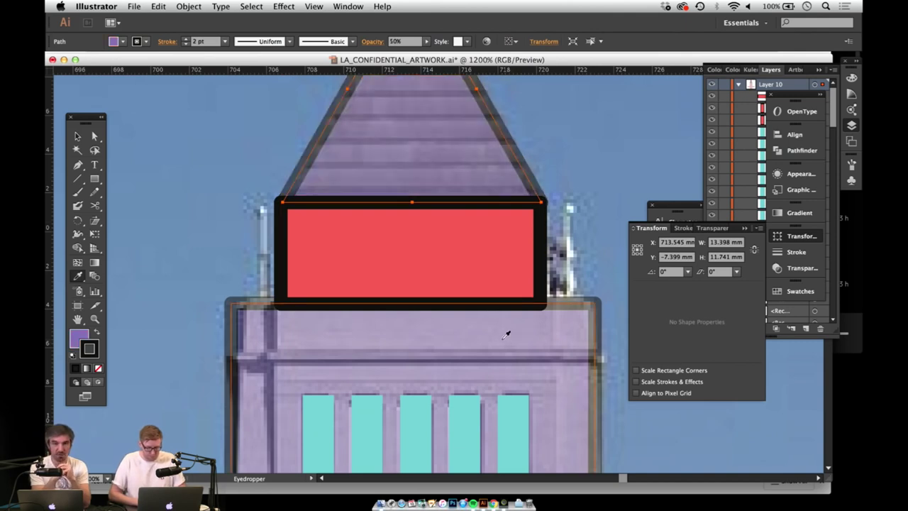
Step: Save the artwork document
{"action": "key", "text": "z"}
{"action": "left_click", "coordinate": [440, 251], "text": "alt"}
{"action": "left_click", "coordinate": [444, 262], "text": "alt"}
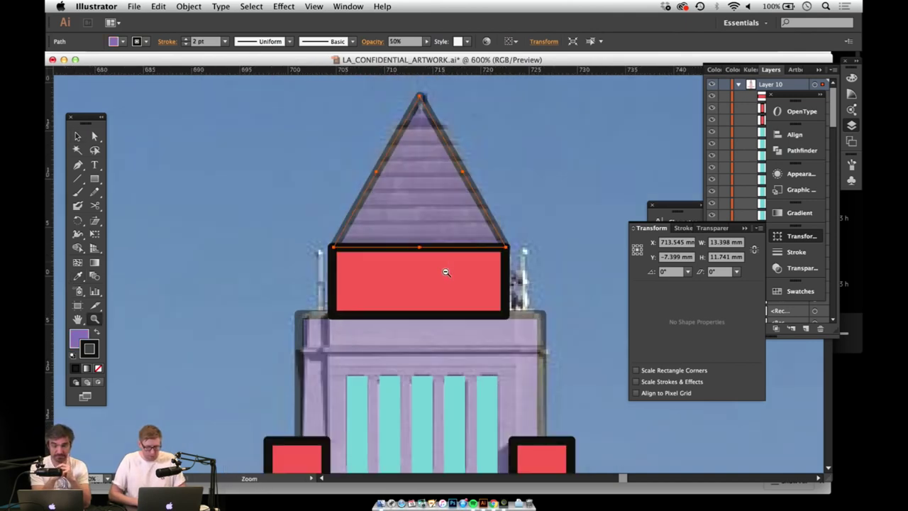
{"action": "left_click", "coordinate": [451, 292], "text": "alt"}
{"action": "left_click", "coordinate": [451, 293], "text": "alt"}
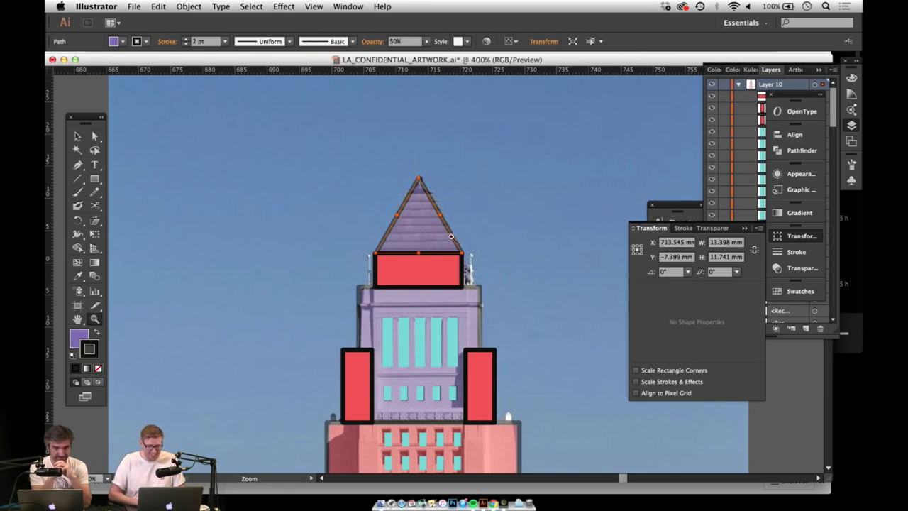
{"action": "left_click_drag", "start_coordinate": [432, 358], "coordinate": [422, 208]}
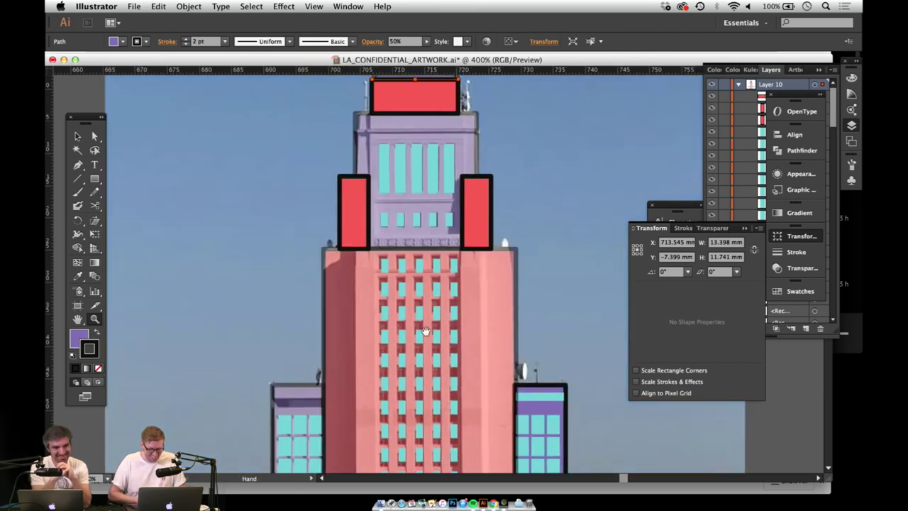
{"action": "scroll", "coordinate": [420, 319], "scroll_direction": "down", "scroll_amount": 5}
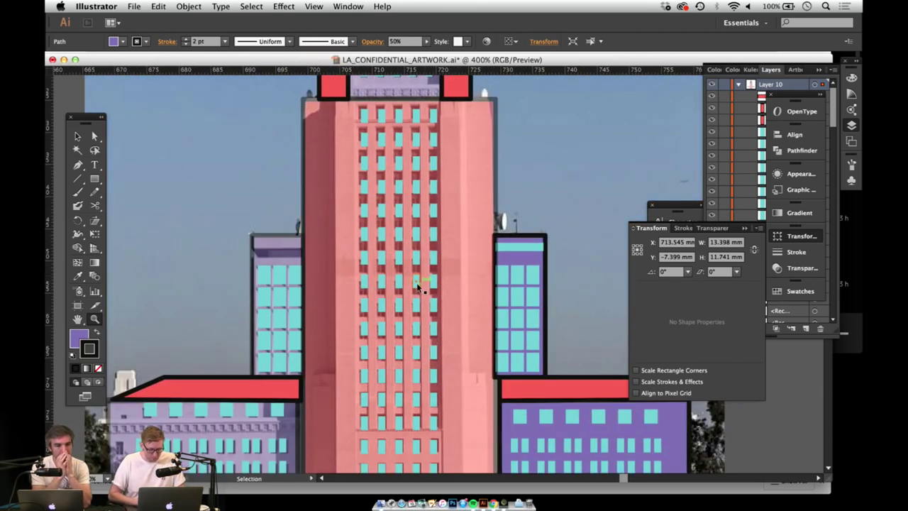
{"action": "key", "text": "ctrl+s"}
Step: Set the opacity of the purple upper block and the spire triangle to 100%
{"action": "scroll", "coordinate": [431, 332], "scroll_direction": "down", "scroll_amount": 5}
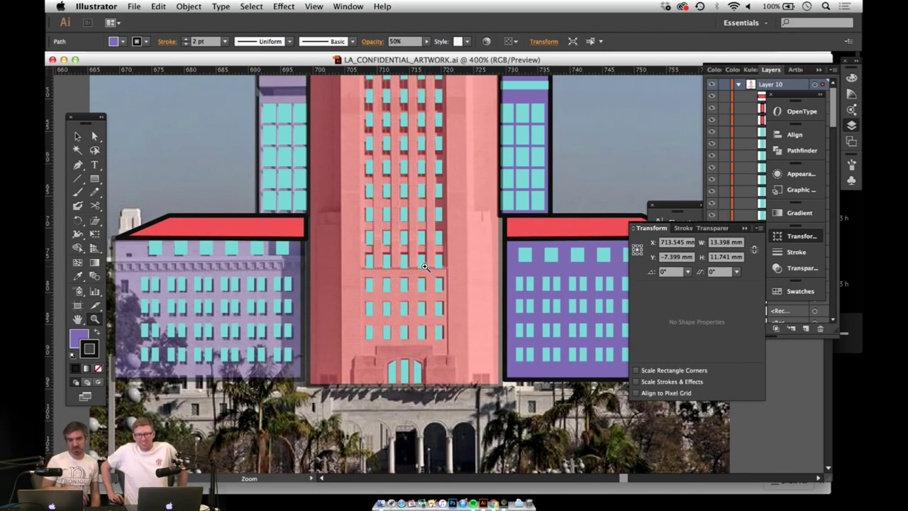
{"action": "key", "text": "space"}
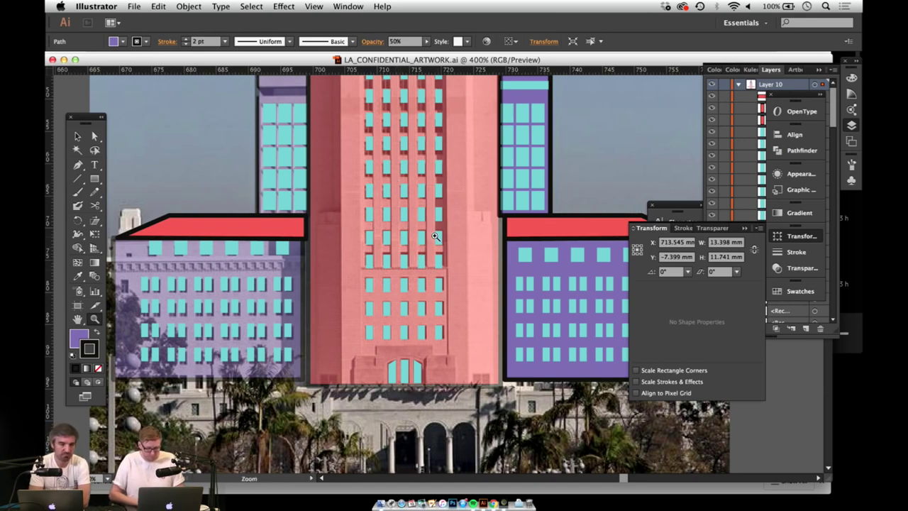
{"action": "left_click_drag", "start_coordinate": [452, 188], "coordinate": [468, 364]}
{"action": "left_click_drag", "start_coordinate": [476, 322], "coordinate": [452, 379]}
{"action": "left_click_drag", "start_coordinate": [474, 298], "coordinate": [454, 410]}
{"action": "key", "text": "v"}
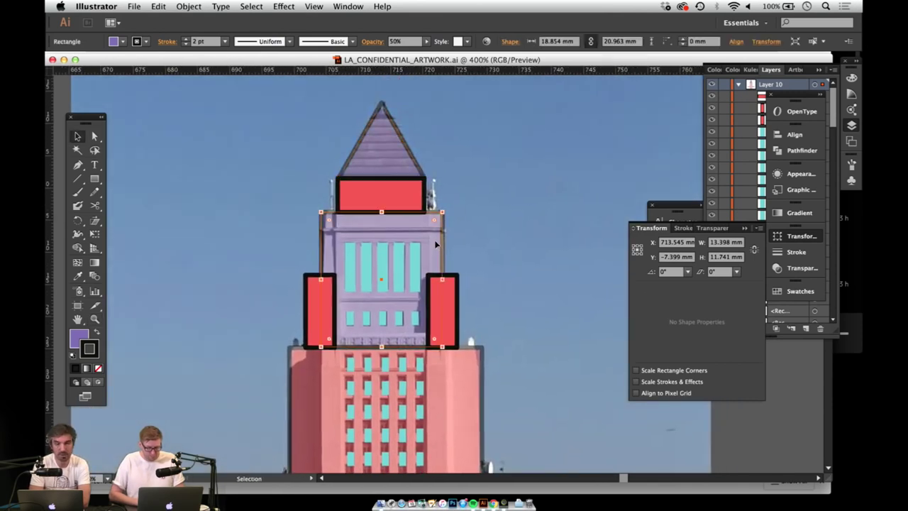
{"action": "left_click", "coordinate": [393, 161]}
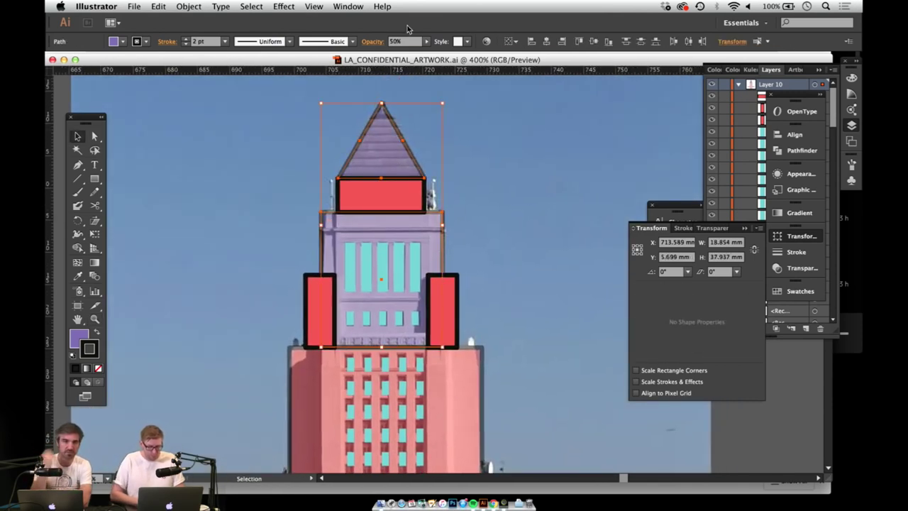
{"action": "left_click_drag", "start_coordinate": [405, 41], "coordinate": [365, 31]}
{"action": "type", "text": "100"}
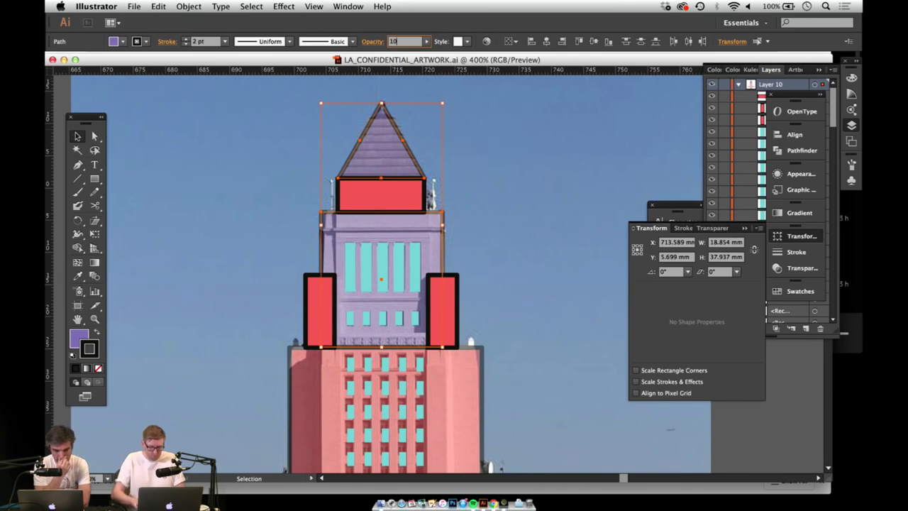
{"action": "key", "text": "Return"}
Step: Recolour the tall main tower block by sampling the opaque red fill of the right shoulder rectangle
{"action": "key", "text": "z"}
{"action": "left_click", "coordinate": [404, 378], "text": "alt"}
{"action": "key", "text": "space"}
{"action": "left_click_drag", "start_coordinate": [381, 436], "coordinate": [378, 224]}
{"action": "scroll", "coordinate": [378, 224], "scroll_direction": "up", "scroll_amount": 5}
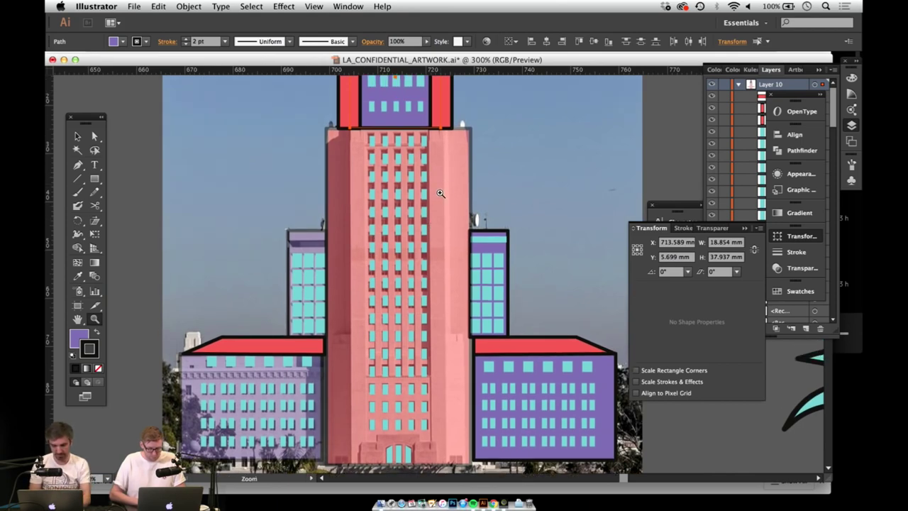
{"action": "left_click", "coordinate": [441, 192]}
{"action": "key", "text": "v"}
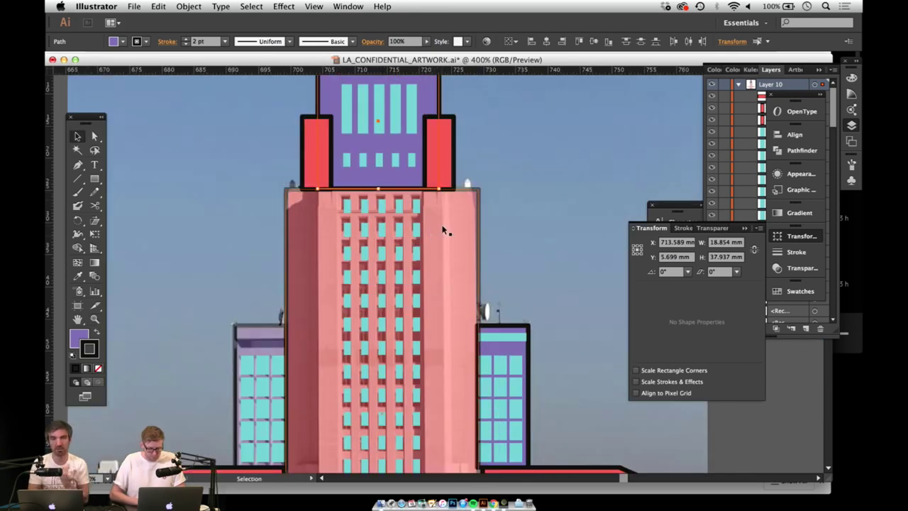
{"action": "left_click", "coordinate": [444, 231]}
{"action": "key", "text": "i"}
{"action": "left_click", "coordinate": [440, 162]}
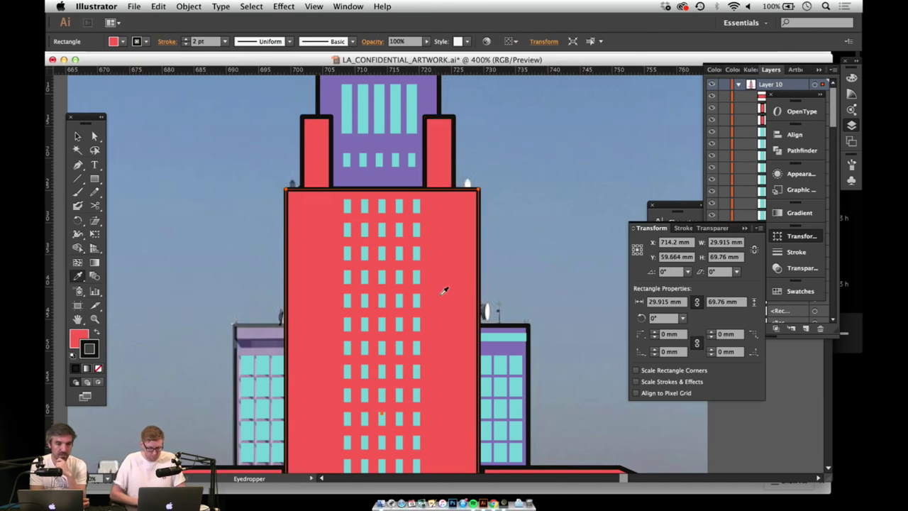
{"action": "left_click_drag", "start_coordinate": [444, 279], "coordinate": [440, 154]}
{"action": "left_click_drag", "start_coordinate": [432, 316], "coordinate": [436, 245]}
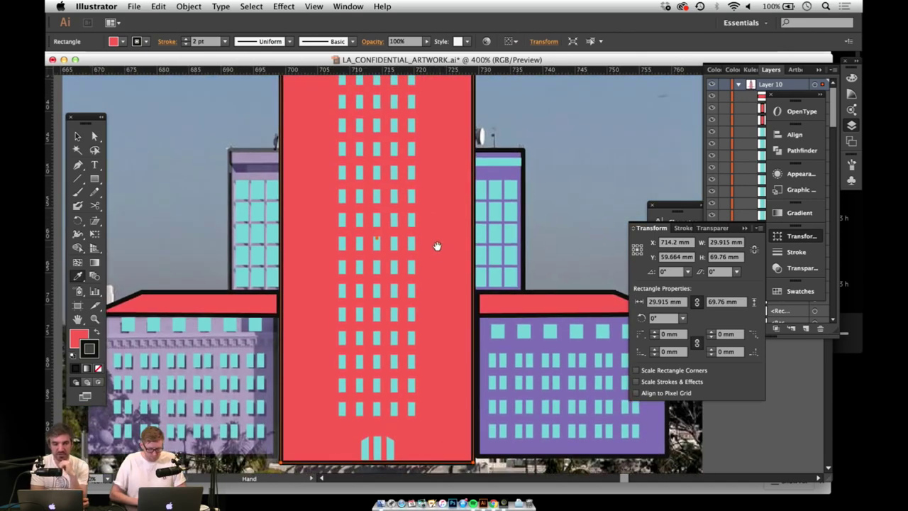
{"action": "left_click", "coordinate": [419, 283], "text": "alt"}
{"action": "left_click", "coordinate": [420, 284], "text": "alt"}
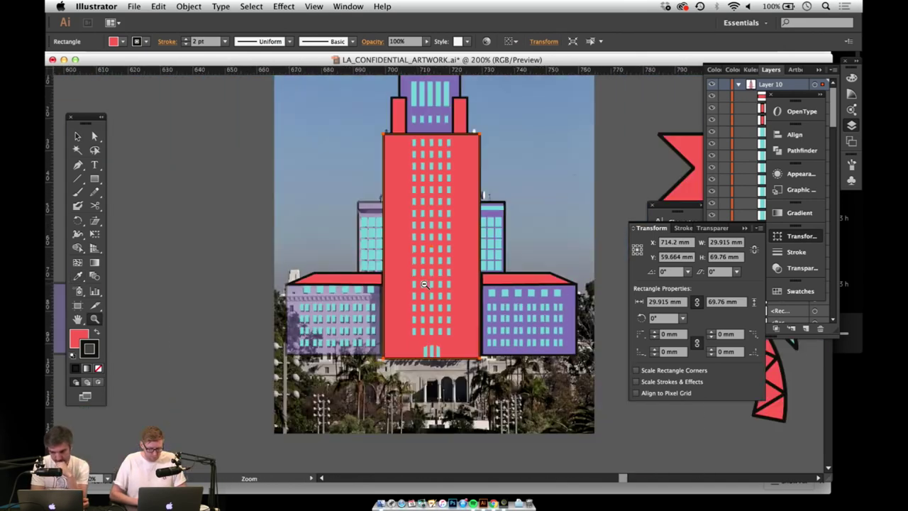
{"action": "key", "text": "v"}
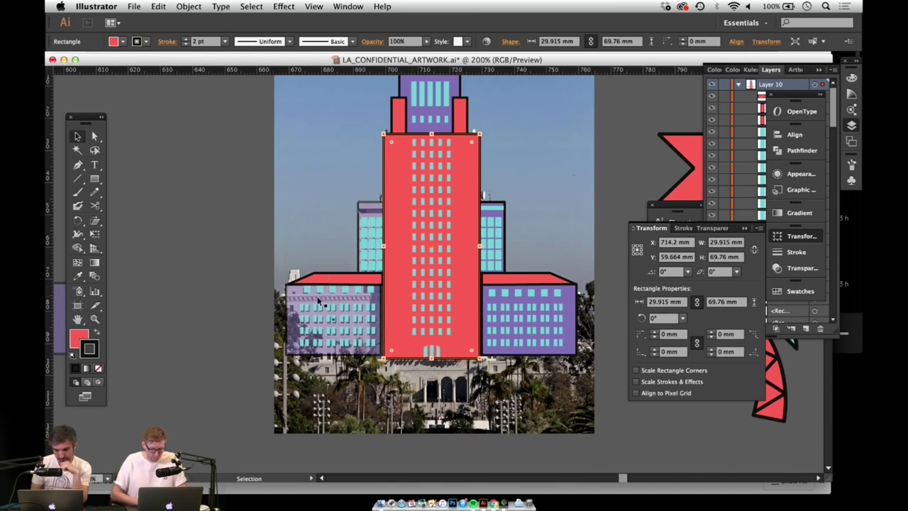
Step: Set the opacity of the lower left wing's purple rectangle to 100%
{"action": "left_click", "coordinate": [295, 296]}
{"action": "key", "text": "i"}
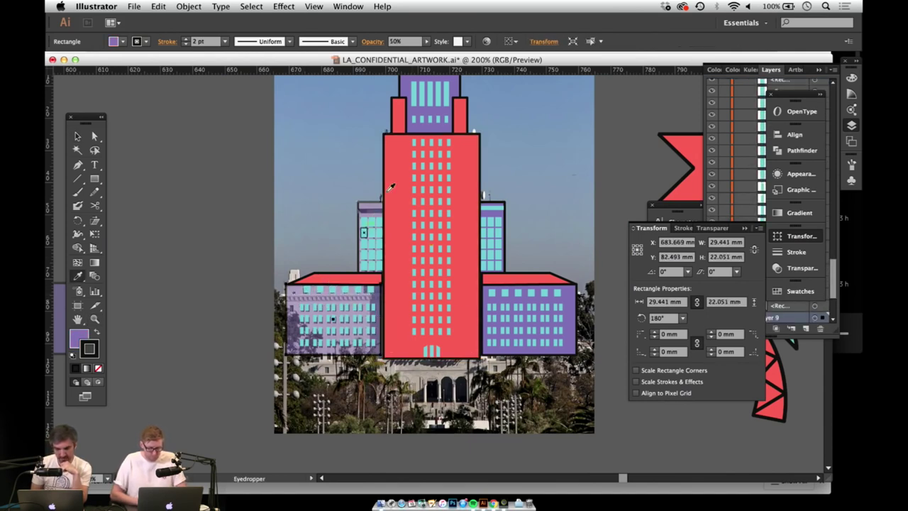
{"action": "type", "text": "v"}
{"action": "type", "text": "100"}
{"action": "key", "text": "Return"}
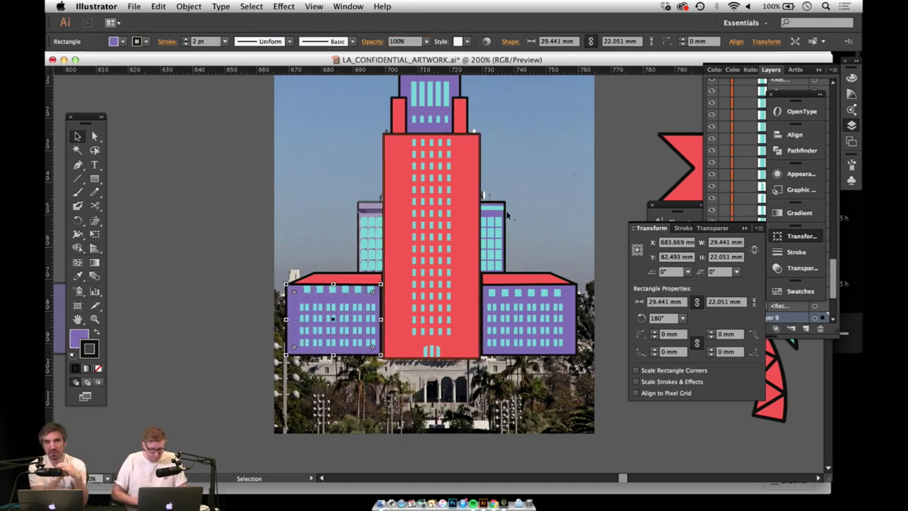
Step: Shorten the turquoise band on the right rear block to about 7.38 mm wide, ending flush with the purple fill's right edge
{"action": "key", "text": "z"}
{"action": "left_click", "coordinate": [468, 223]}
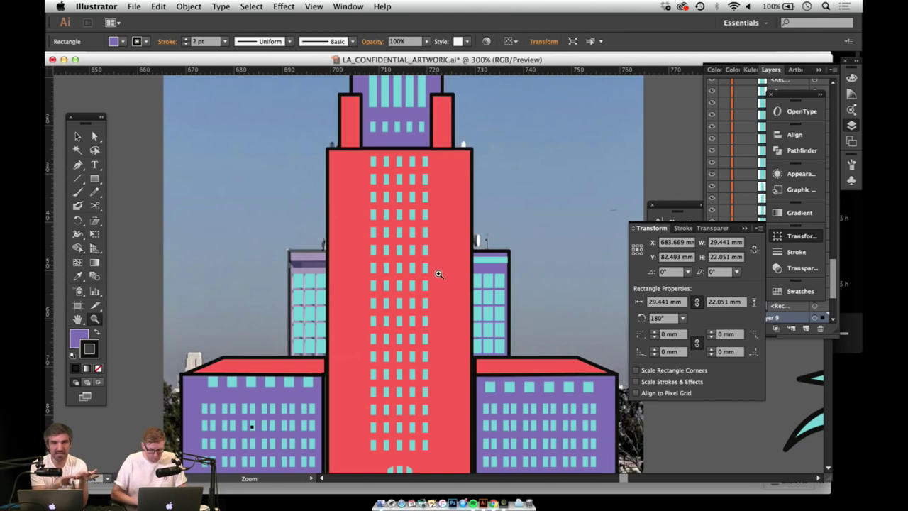
{"action": "left_click", "coordinate": [439, 274]}
{"action": "left_click", "coordinate": [440, 272]}
{"action": "left_click", "coordinate": [445, 268]}
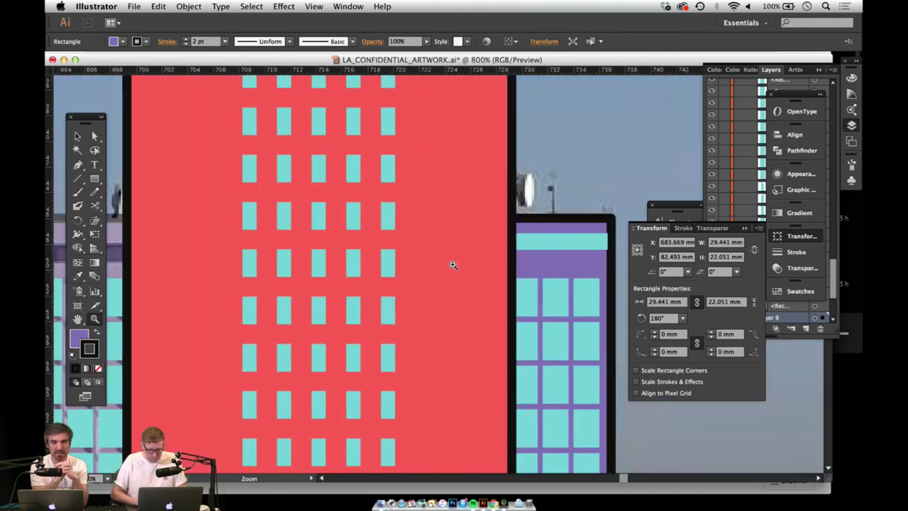
{"action": "left_click", "coordinate": [540, 256]}
{"action": "left_click", "coordinate": [537, 254]}
{"action": "left_click", "coordinate": [369, 309]}
{"action": "key", "text": "v"}
{"action": "left_click", "coordinate": [376, 265]}
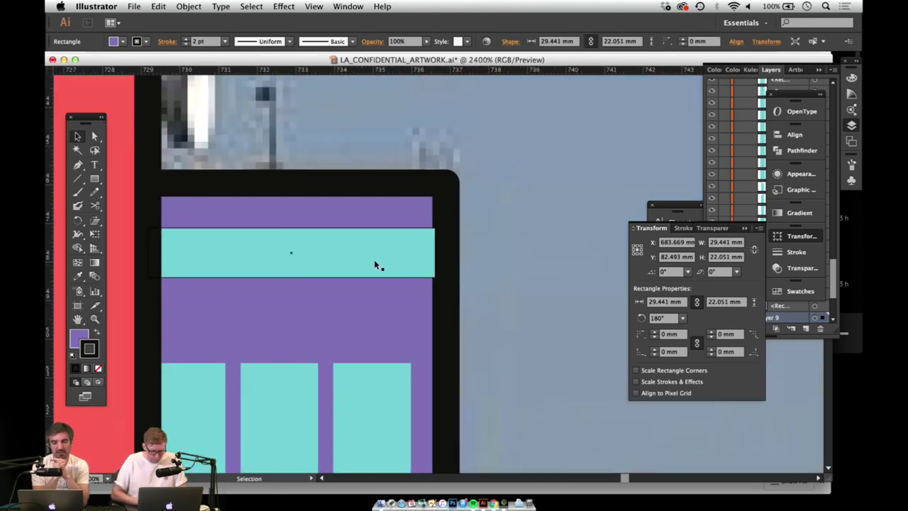
{"action": "left_click_drag", "start_coordinate": [435, 253], "coordinate": [432, 254]}
{"action": "key", "text": "z"}
{"action": "left_click", "coordinate": [402, 255]}
{"action": "left_click", "coordinate": [404, 254]}
{"action": "left_click", "coordinate": [406, 257]}
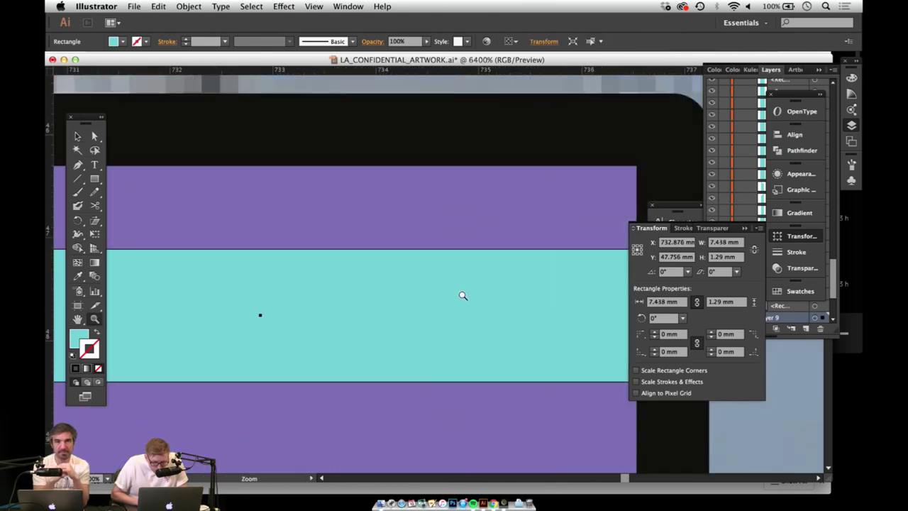
{"action": "left_click_drag", "start_coordinate": [473, 306], "coordinate": [316, 322]}
{"action": "key", "text": "v"}
{"action": "left_click_drag", "start_coordinate": [480, 318], "coordinate": [474, 317]}
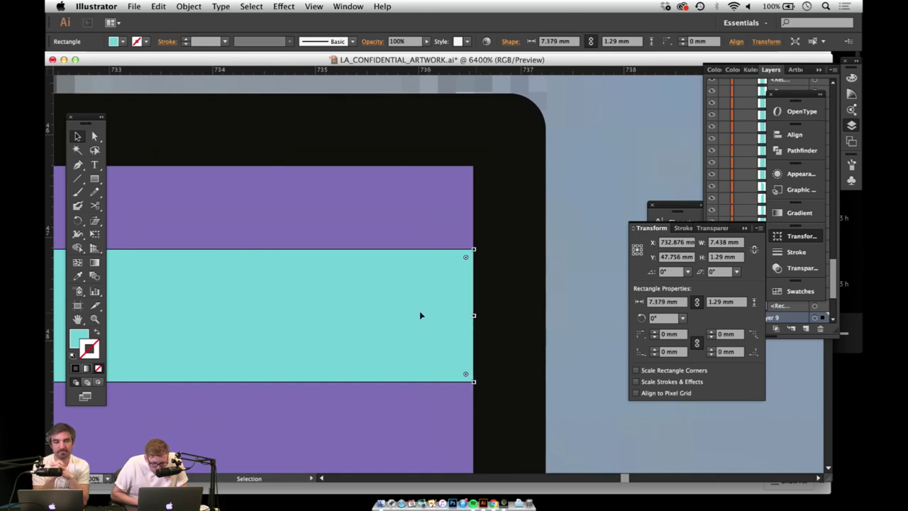
Step: Try to copy the turquoise band onto the left rear block and set that block's opacity to 100%
{"action": "key", "text": "z"}
{"action": "left_click", "coordinate": [343, 308], "text": "alt"}
{"action": "left_click", "coordinate": [342, 304], "text": "alt"}
{"action": "left_click", "coordinate": [343, 302], "text": "alt"}
{"action": "left_click", "coordinate": [342, 284], "text": "alt"}
{"action": "left_click", "coordinate": [359, 288], "text": "alt"}
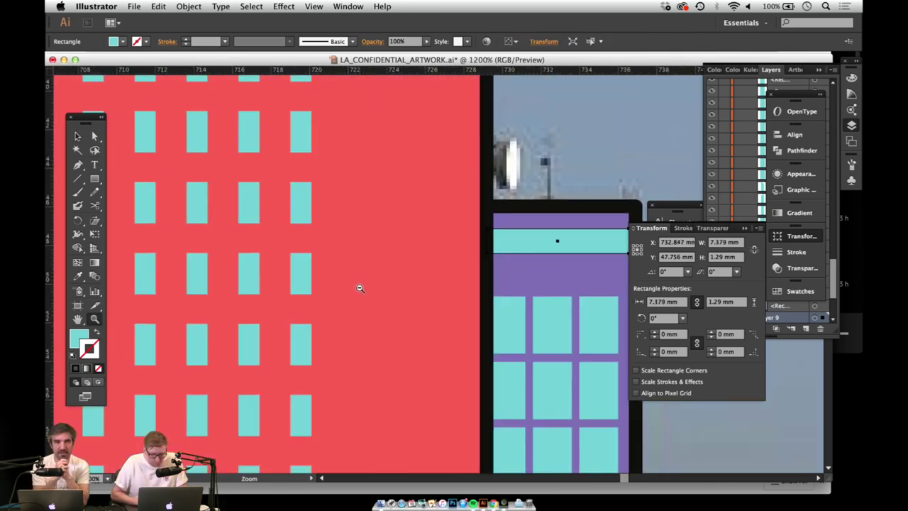
{"action": "left_click", "coordinate": [359, 287], "text": "alt"}
{"action": "left_click", "coordinate": [371, 293], "text": "alt"}
{"action": "left_click_drag", "start_coordinate": [366, 304], "coordinate": [407, 300]}
{"action": "key", "text": "v"}
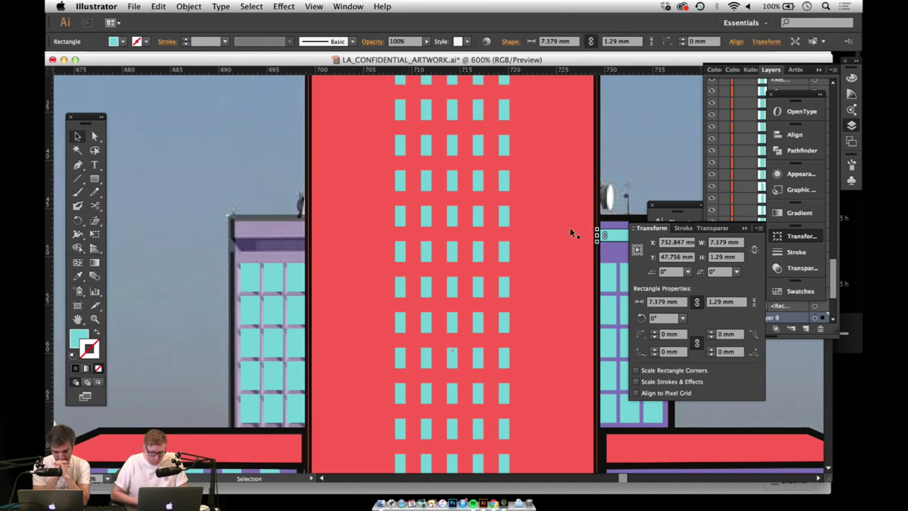
{"action": "left_click_drag", "start_coordinate": [620, 238], "coordinate": [258, 262]}
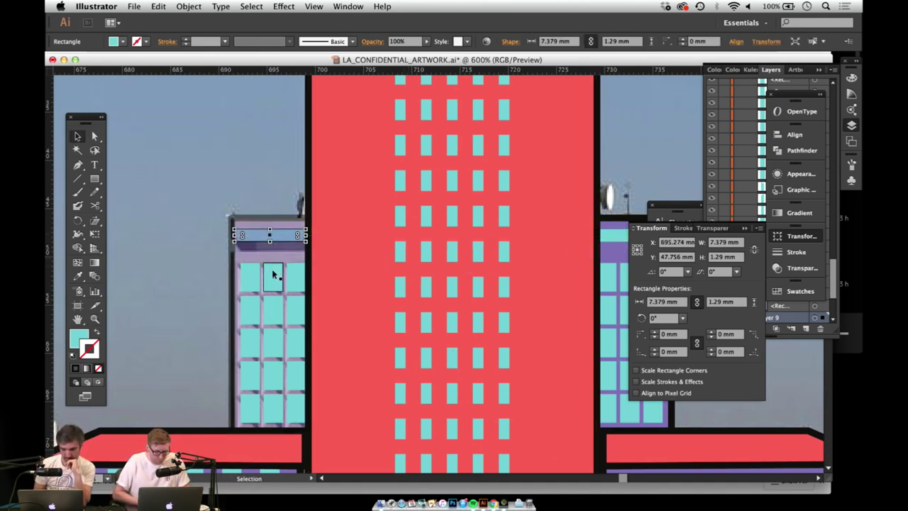
{"action": "left_click", "coordinate": [261, 219]}
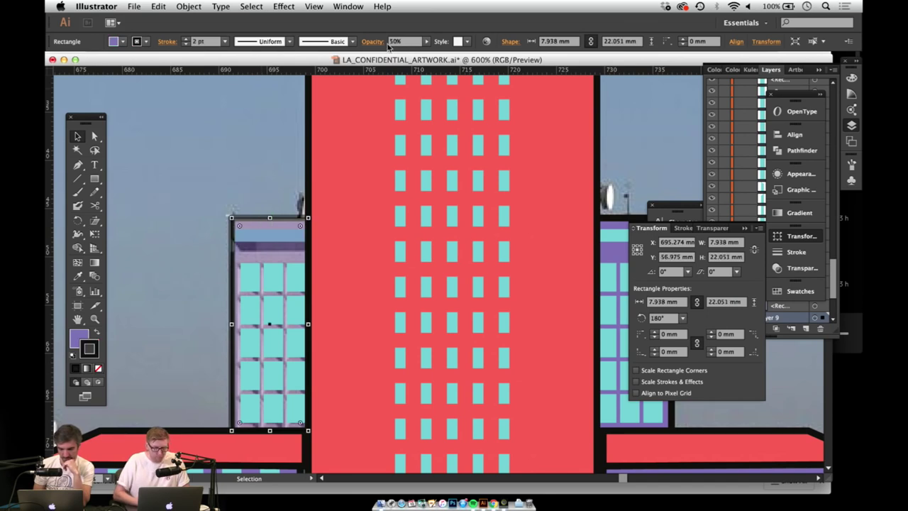
{"action": "left_click", "coordinate": [410, 43]}
{"action": "type", "text": "100"}
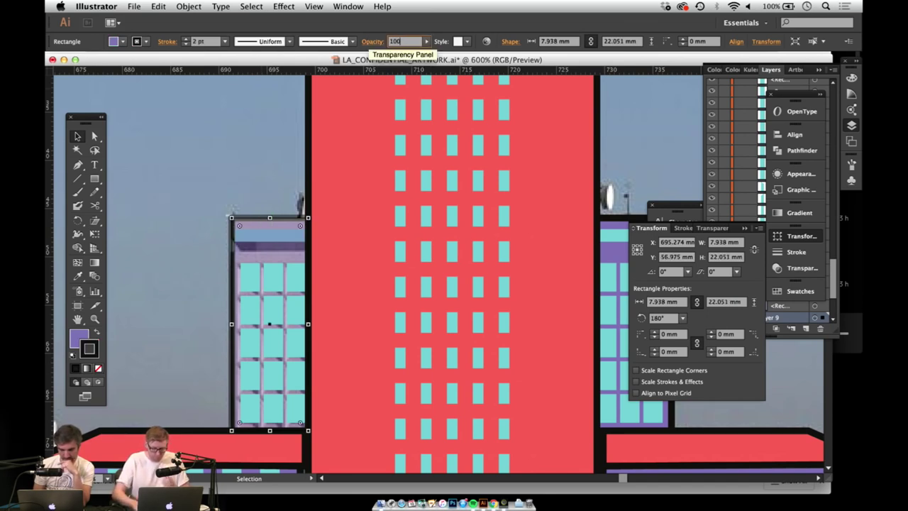
{"action": "key", "text": "Return"}
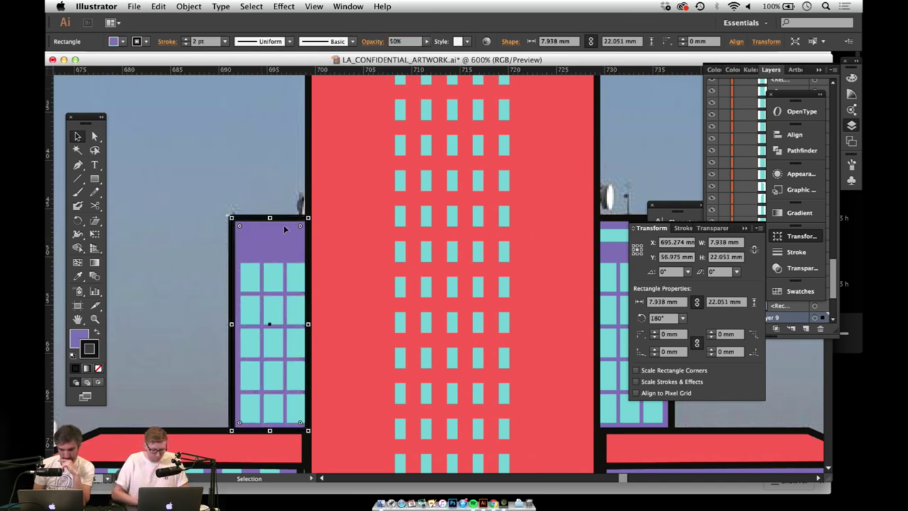
Step: Undo the left rear block's opacity change and the band's placement
{"action": "key", "text": "super+z"}
{"action": "key", "text": "super+z"}
{"action": "left_click_drag", "start_coordinate": [277, 242], "coordinate": [606, 250]}
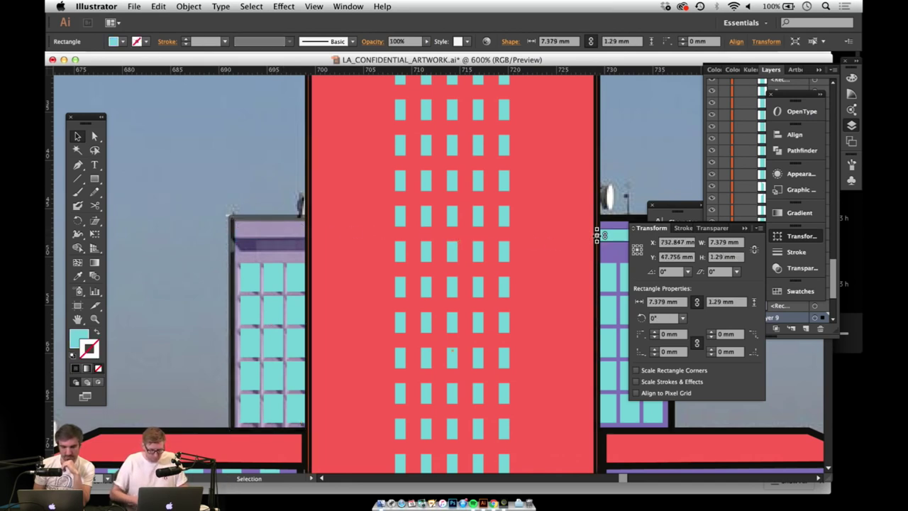
Step: Copy the turquoise band from the right rear block straight across onto the top of the left rear block
{"action": "left_click", "coordinate": [243, 247]}
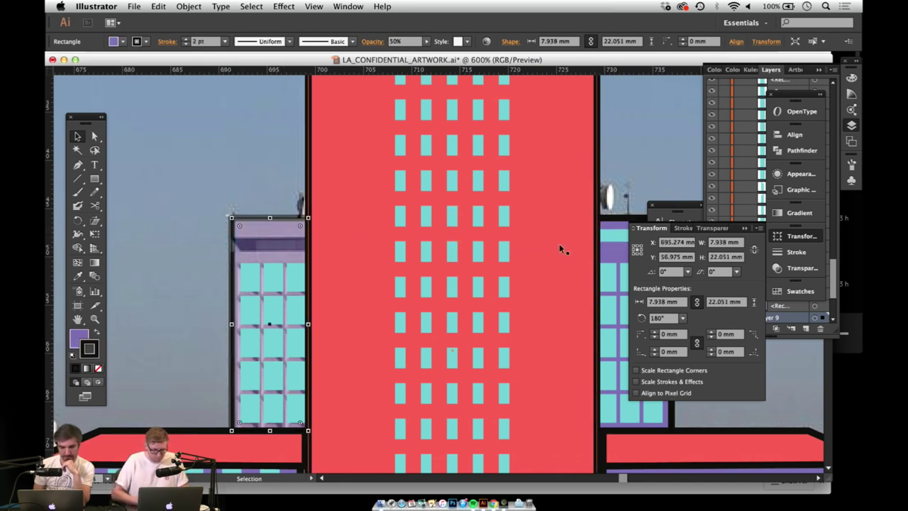
{"action": "left_click", "coordinate": [613, 240]}
{"action": "left_click_drag", "start_coordinate": [615, 238], "coordinate": [232, 229]}
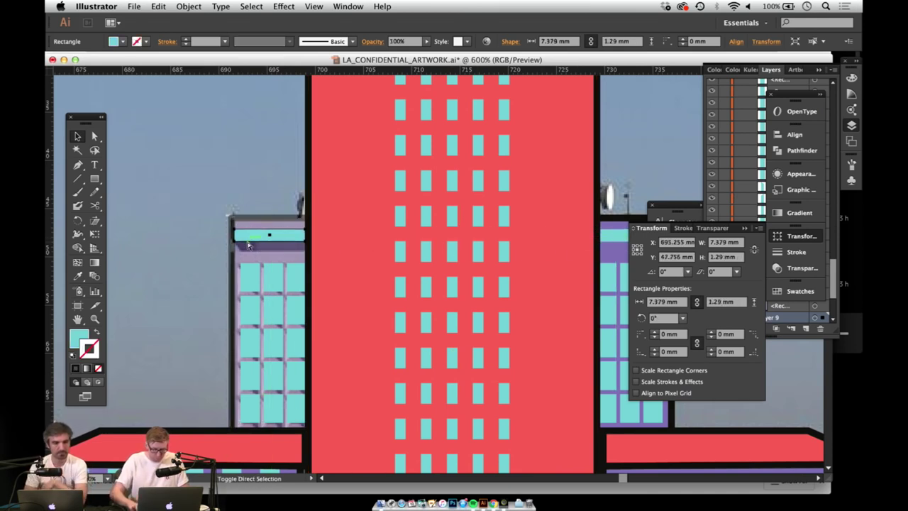
Step: Set the opacity of the left rear block's purple rectangle to 100%
{"action": "double_click", "coordinate": [247, 220]}
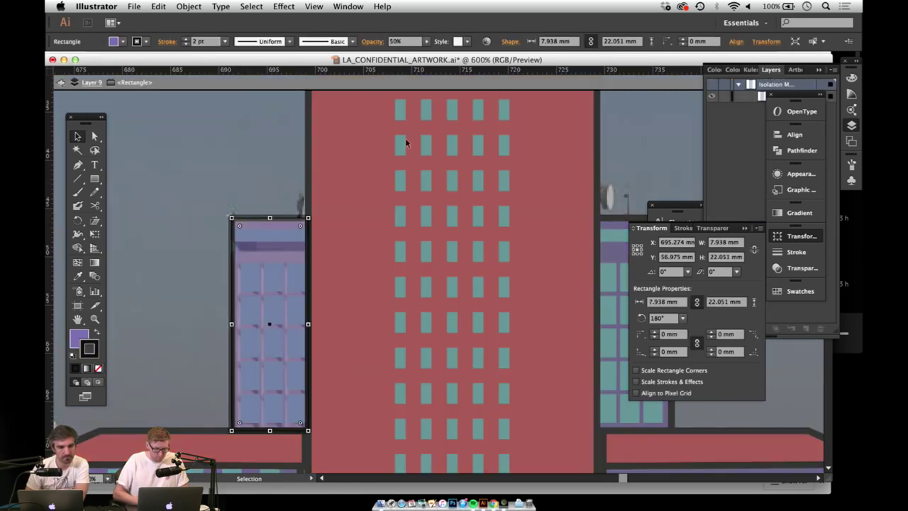
{"action": "double_click", "coordinate": [260, 183]}
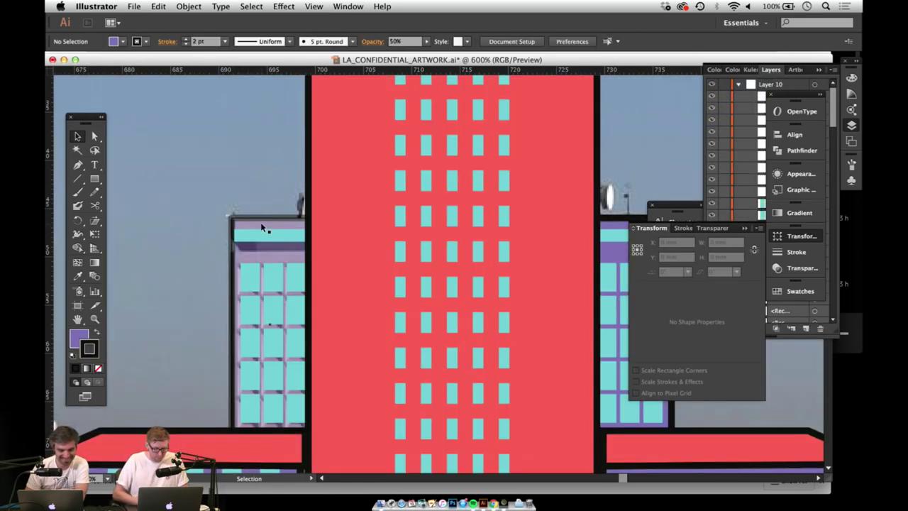
{"action": "left_click", "coordinate": [394, 41]}
{"action": "type", "text": "100"}
{"action": "key", "text": "Return"}
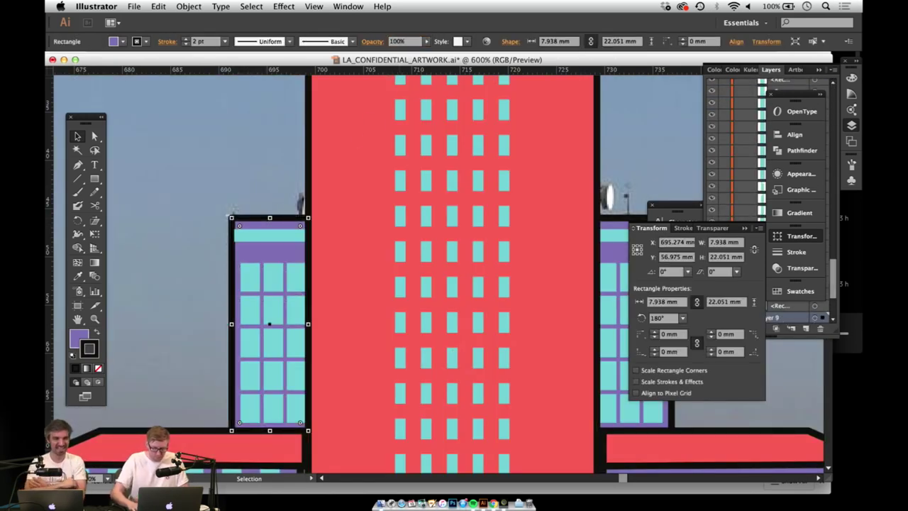
Step: Move the reference photo out from behind the building to its right side
{"action": "key", "text": "z"}
{"action": "left_click", "coordinate": [370, 292], "text": "alt"}
{"action": "left_click", "coordinate": [377, 290], "text": "alt"}
{"action": "left_click", "coordinate": [395, 290], "text": "alt"}
{"action": "key", "text": "space"}
{"action": "left_click_drag", "start_coordinate": [382, 245], "coordinate": [308, 264]}
{"action": "key", "text": "v"}
{"action": "left_click_drag", "start_coordinate": [317, 193], "coordinate": [594, 202]}
Step: Delete the spare red triangle beside the building's spire
{"action": "scroll", "coordinate": [458, 269], "scroll_direction": "up", "scroll_amount": 5}
{"action": "scroll", "coordinate": [458, 270], "scroll_direction": "right", "scroll_amount": 5}
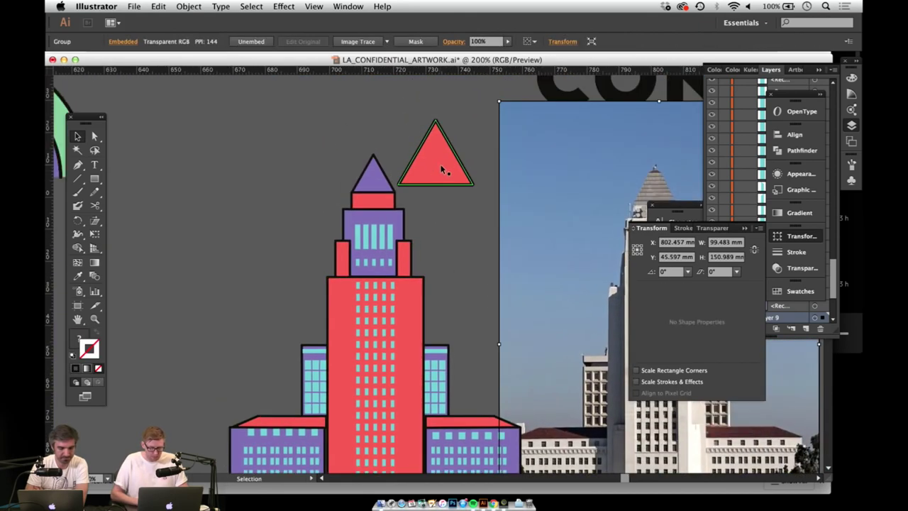
{"action": "left_click", "coordinate": [441, 171]}
{"action": "key", "text": "Delete"}
Step: Move the reference photo further right, leaving a clear gap beside the building's right wing
{"action": "left_click_drag", "start_coordinate": [469, 271], "coordinate": [470, 168]}
{"action": "scroll", "coordinate": [272, 156], "scroll_direction": "up", "scroll_amount": 3}
{"action": "scroll", "coordinate": [272, 156], "scroll_direction": "left", "scroll_amount": 2}
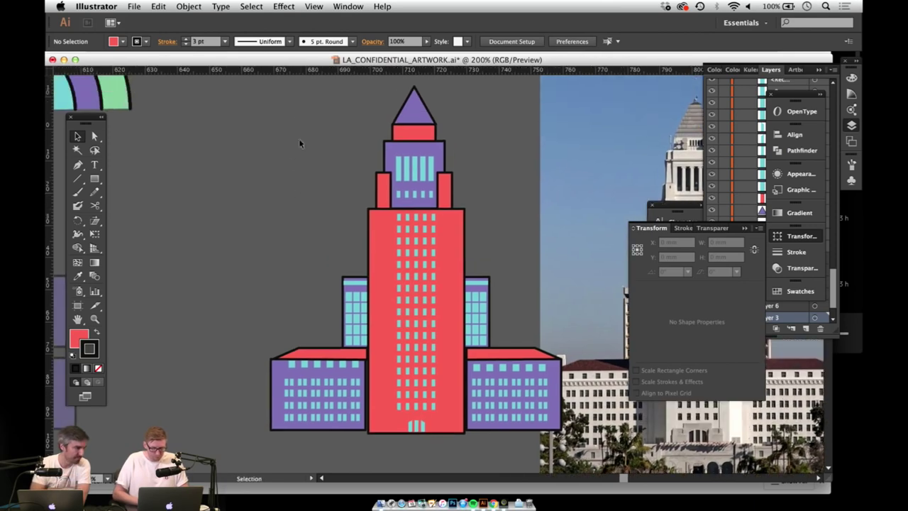
{"action": "left_click_drag", "start_coordinate": [517, 436], "coordinate": [529, 419]}
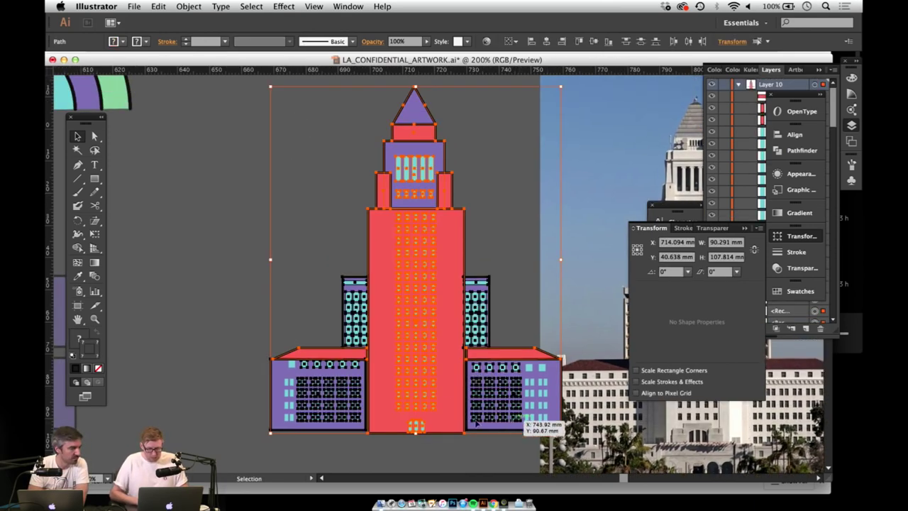
{"action": "left_click", "coordinate": [329, 227]}
{"action": "left_click_drag", "start_coordinate": [365, 219], "coordinate": [225, 213]}
{"action": "left_click_drag", "start_coordinate": [446, 216], "coordinate": [504, 217]}
{"action": "left_click_drag", "start_coordinate": [433, 265], "coordinate": [496, 279]}
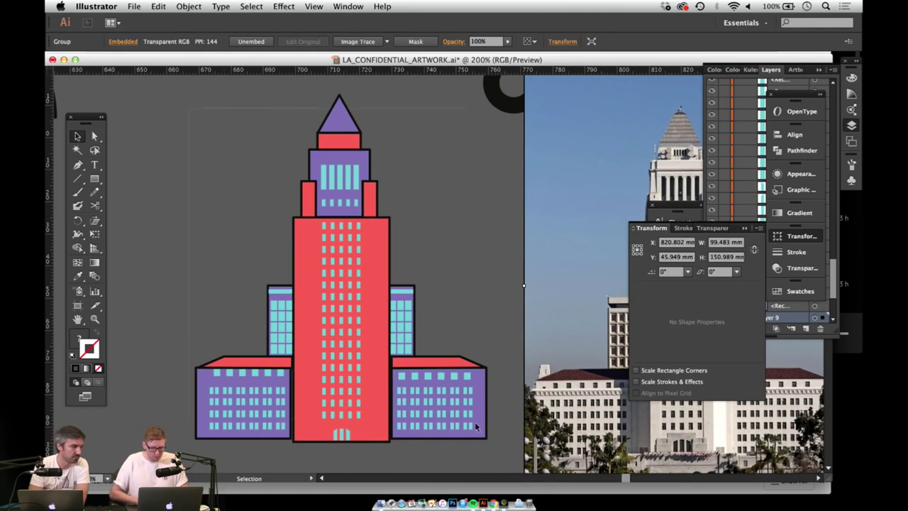
Step: Group all the shapes that make up the building
{"action": "key", "text": "super+a"}
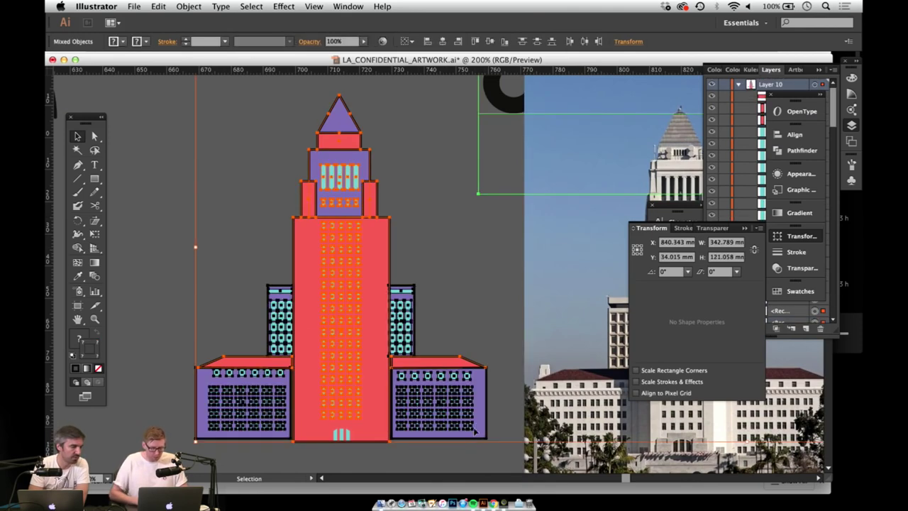
{"action": "left_click", "coordinate": [460, 232]}
{"action": "left_click_drag", "start_coordinate": [466, 205], "coordinate": [490, 235]}
{"action": "left_click_drag", "start_coordinate": [542, 98], "coordinate": [557, 163]}
{"action": "scroll", "coordinate": [447, 156], "scroll_direction": "down", "scroll_amount": 6}
{"action": "scroll", "coordinate": [447, 156], "scroll_direction": "left", "scroll_amount": 4}
{"action": "left_click_drag", "start_coordinate": [264, 79], "coordinate": [569, 444]}
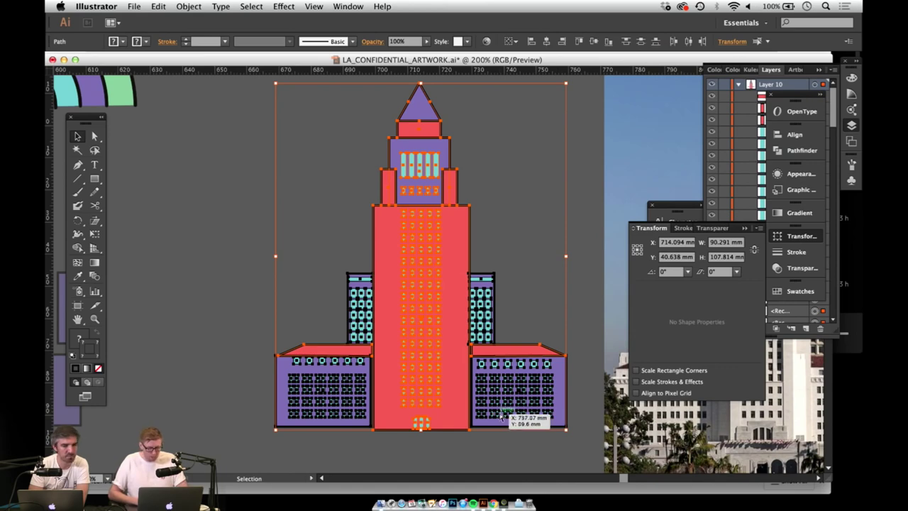
{"action": "key", "text": "super+g"}
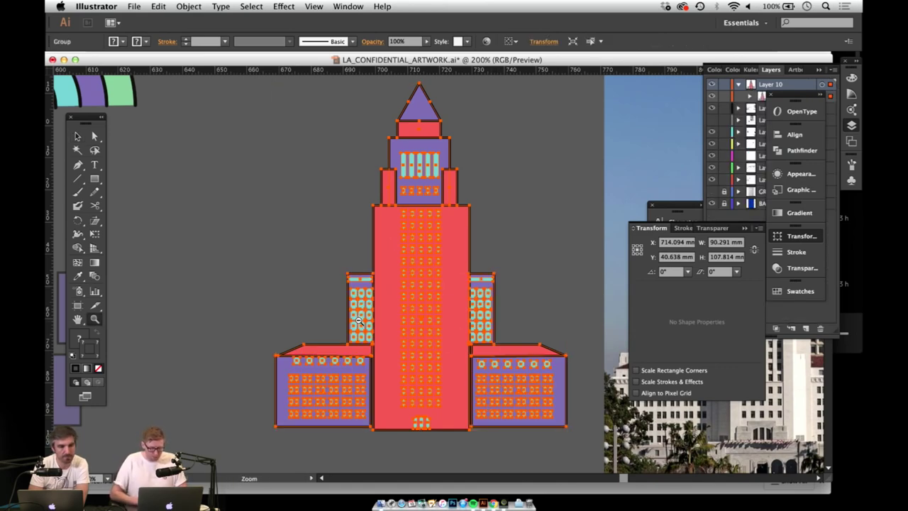
Step: Place a spare copy of the building group in the empty area below the original
{"action": "key", "text": "super+minus"}
{"action": "key", "text": "super+minus"}
{"action": "left_click_drag", "start_coordinate": [419, 253], "coordinate": [386, 239]}
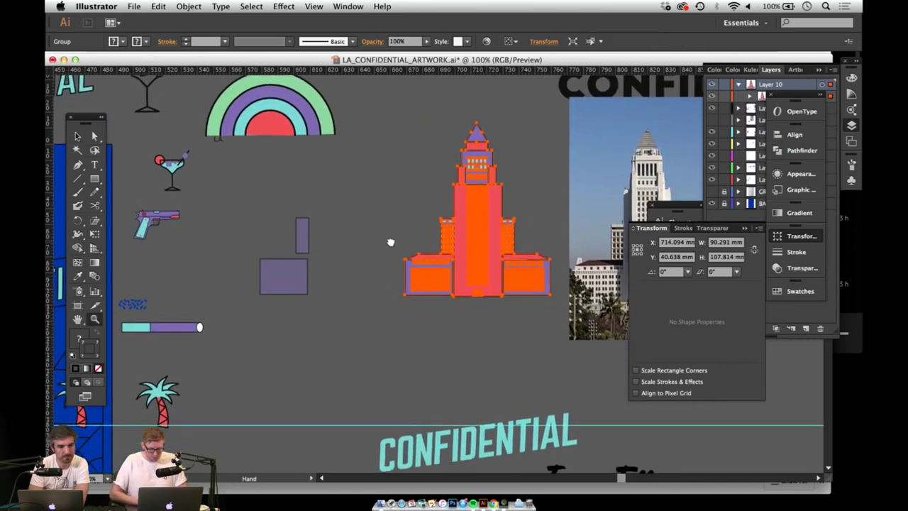
{"action": "left_click", "coordinate": [427, 286], "text": "shift"}
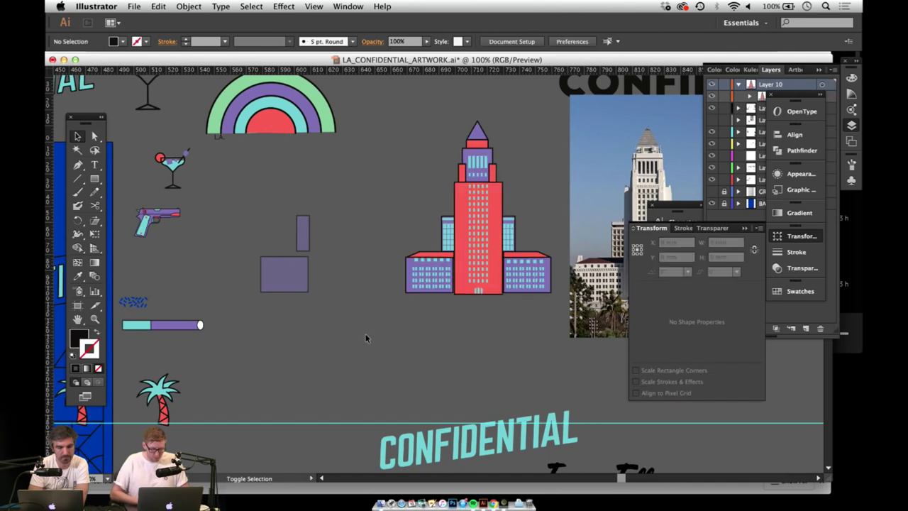
{"action": "left_click_drag", "start_coordinate": [490, 186], "coordinate": [317, 353]}
{"action": "scroll", "coordinate": [441, 369], "scroll_direction": "down", "scroll_amount": 5}
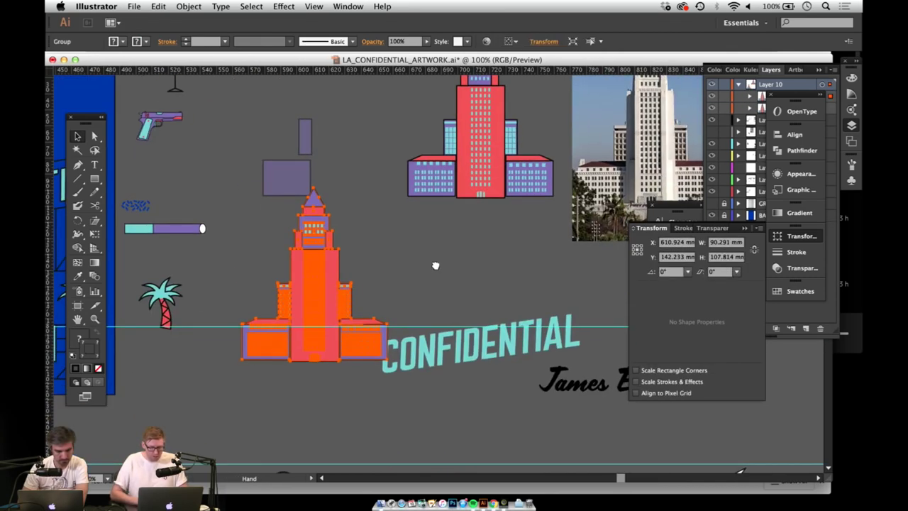
{"action": "left_click_drag", "start_coordinate": [316, 267], "coordinate": [461, 337]}
{"action": "left_click_drag", "start_coordinate": [325, 225], "coordinate": [442, 371]}
{"action": "left_click_drag", "start_coordinate": [539, 269], "coordinate": [411, 279]}
{"action": "key", "text": "space"}
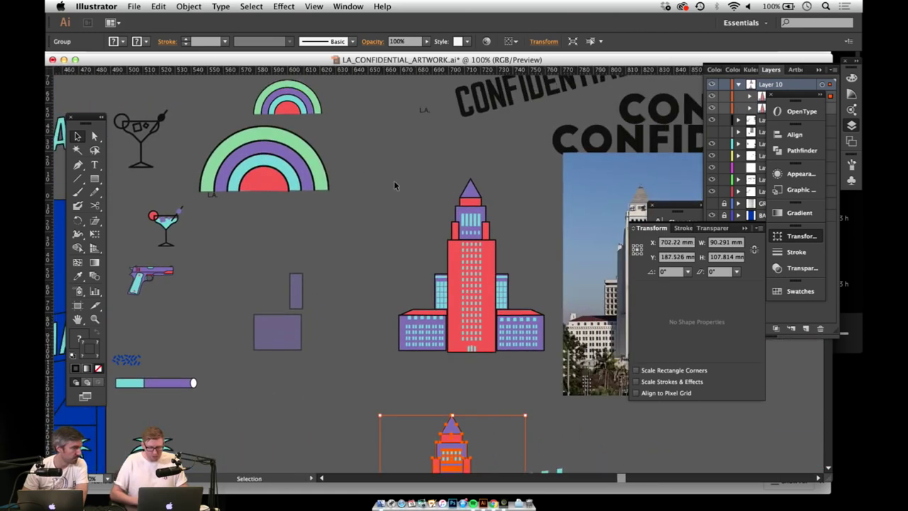
Step: Expand the fill and stroke of the original building group
{"action": "left_click", "coordinate": [499, 347]}
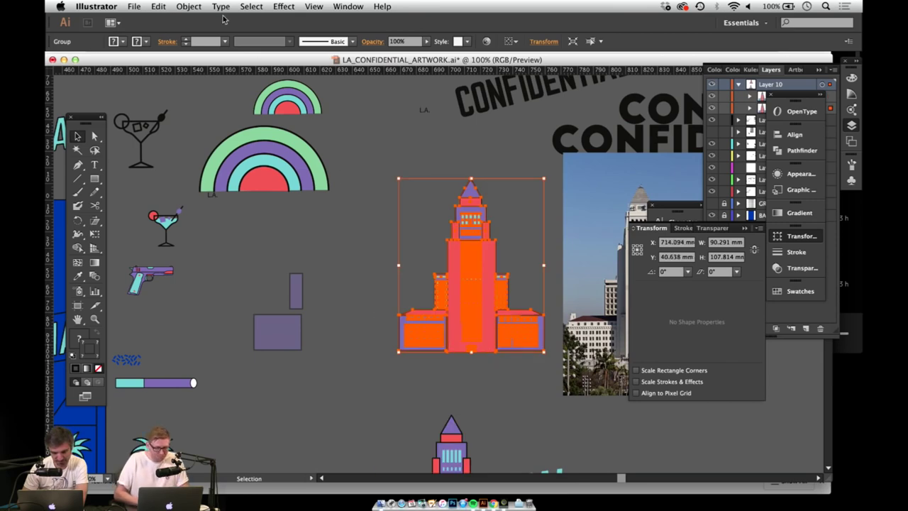
{"action": "left_click", "coordinate": [190, 9]}
{"action": "left_click", "coordinate": [220, 119]}
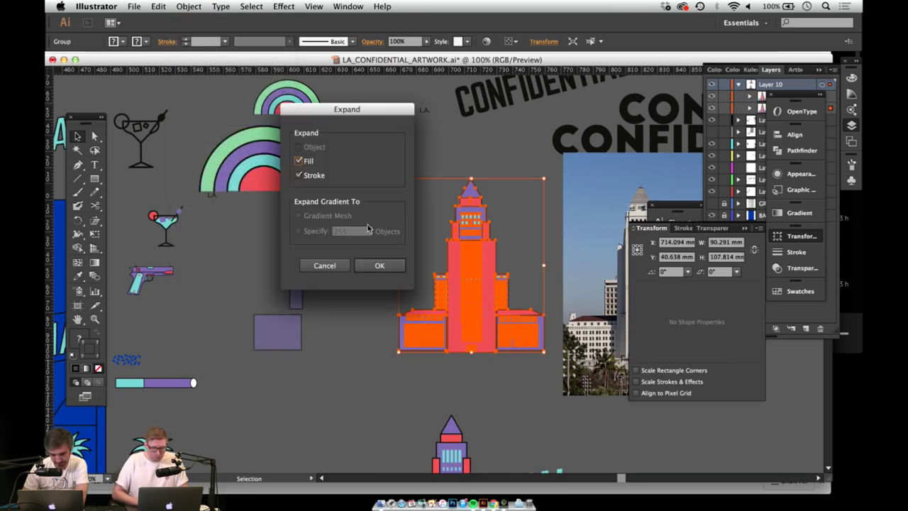
{"action": "left_click", "coordinate": [380, 266]}
{"action": "left_click", "coordinate": [415, 219]}
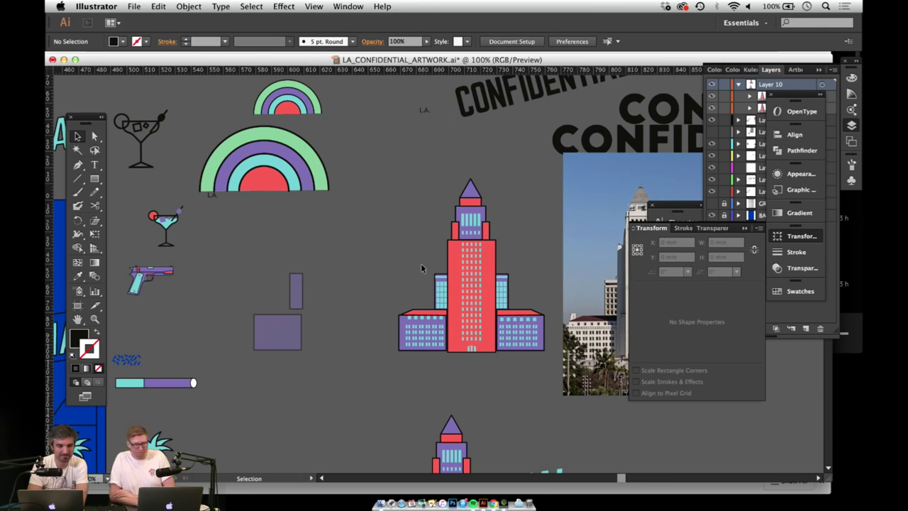
Step: Scale the expanded building to about 30.6 by 36.4 mm and place it on the blue cover above the turquoise author banner
{"action": "left_click", "coordinate": [459, 299]}
{"action": "left_click_drag", "start_coordinate": [463, 265], "coordinate": [262, 317]}
{"action": "left_click_drag", "start_coordinate": [325, 281], "coordinate": [381, 173]}
{"action": "left_click_drag", "start_coordinate": [416, 149], "coordinate": [437, 265]}
{"action": "key", "text": "z"}
{"action": "left_click", "coordinate": [366, 281]}
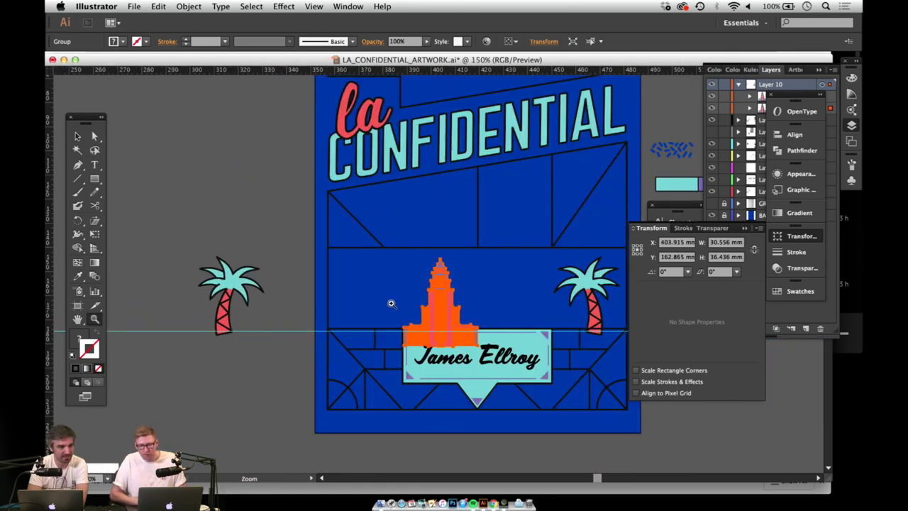
{"action": "left_click", "coordinate": [388, 302]}
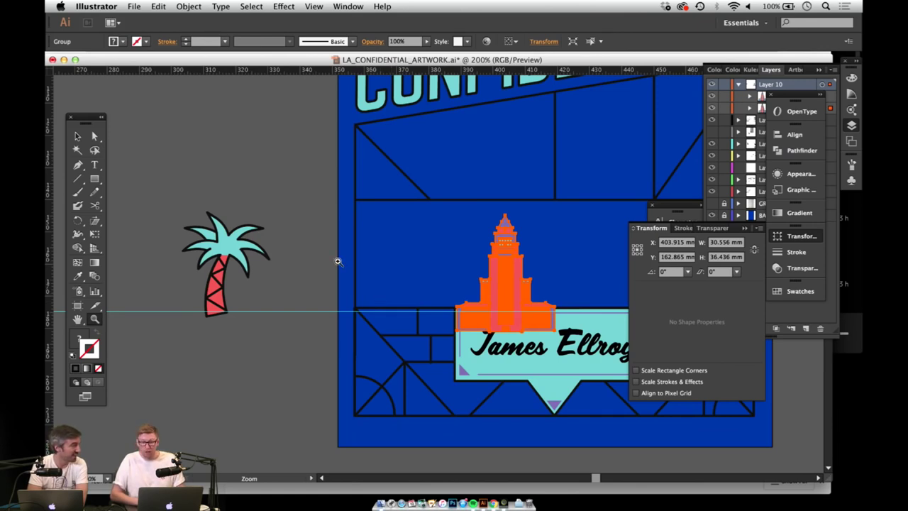
Step: Move the building to the left part of the blue panel above the author banner and bring the full layer list into view
{"action": "scroll", "coordinate": [390, 262], "scroll_direction": "right", "scroll_amount": 2}
{"action": "key", "text": "v"}
{"action": "left_click", "coordinate": [471, 291]}
{"action": "left_click_drag", "start_coordinate": [471, 291], "coordinate": [381, 258]}
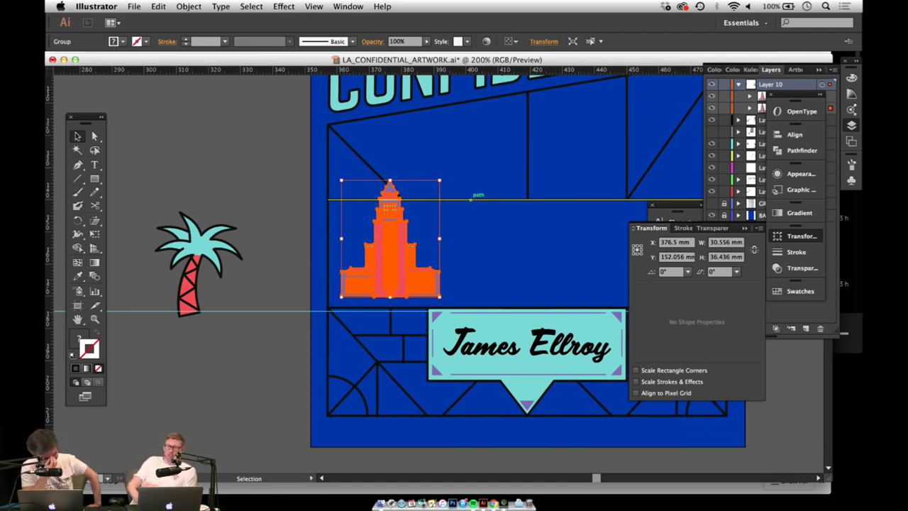
{"action": "left_click", "coordinate": [771, 71]}
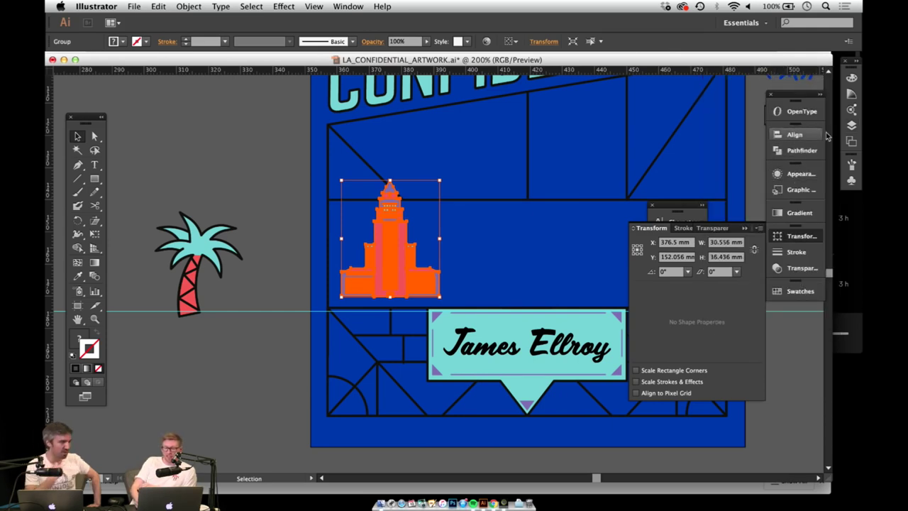
{"action": "left_click", "coordinate": [851, 125]}
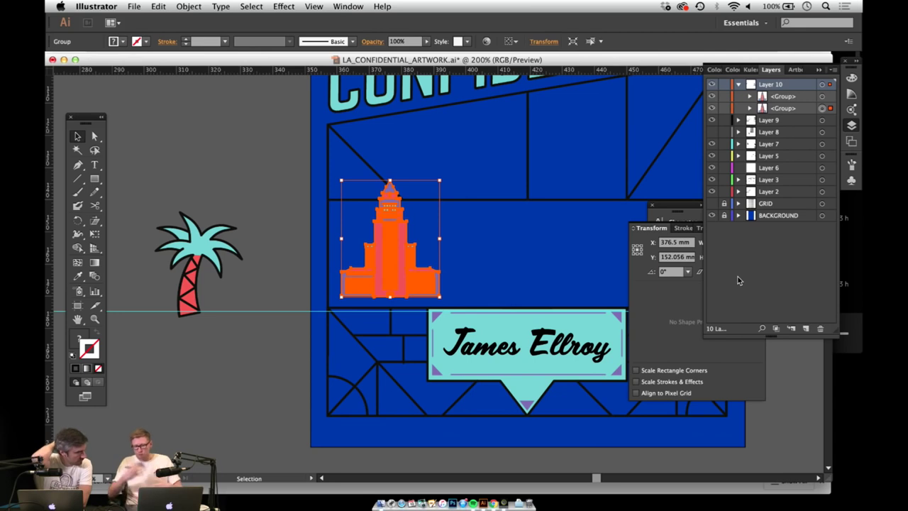
Step: Stand the building on the line above the banner at the frame's left edge and scale it to fill the height up to the next horizontal line
{"action": "left_click_drag", "start_coordinate": [493, 235], "coordinate": [431, 314]}
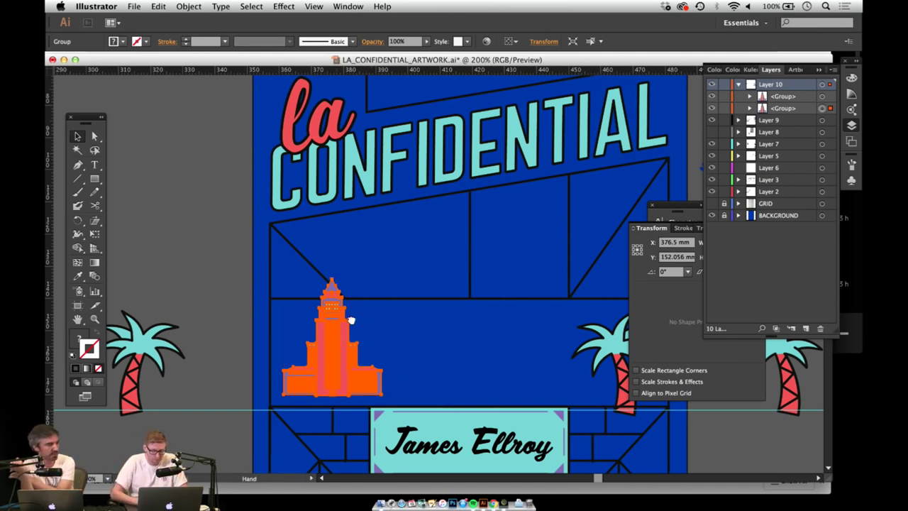
{"action": "left_click_drag", "start_coordinate": [347, 327], "coordinate": [364, 288]}
{"action": "left_click_drag", "start_coordinate": [399, 241], "coordinate": [377, 265]}
{"action": "left_click_drag", "start_coordinate": [349, 289], "coordinate": [340, 303]}
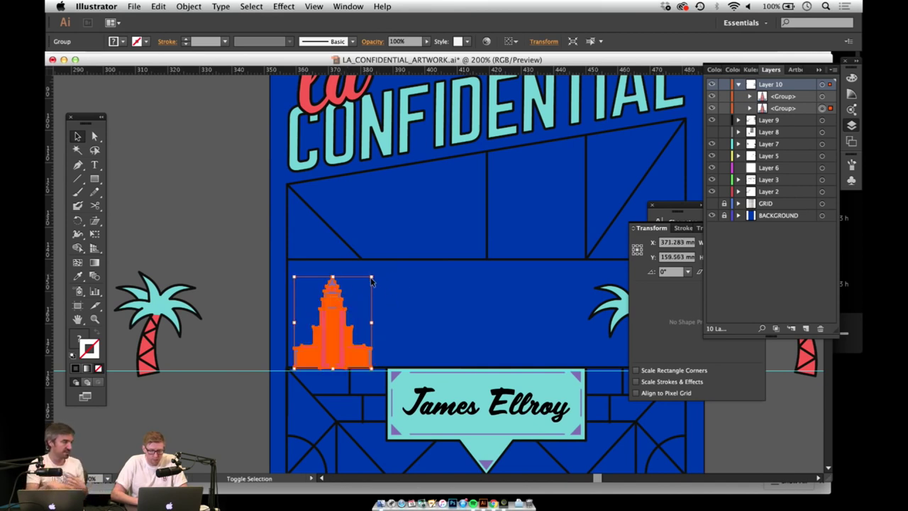
{"action": "left_click_drag", "start_coordinate": [371, 276], "coordinate": [391, 254]}
{"action": "key", "text": "space"}
{"action": "left_click_drag", "start_coordinate": [424, 331], "coordinate": [398, 319]}
{"action": "left_click", "coordinate": [223, 294]}
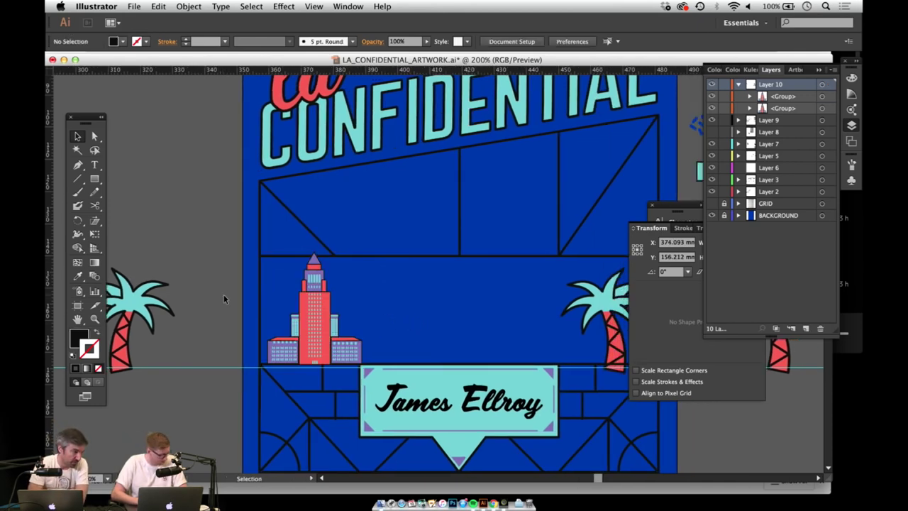
Step: Try enlarging the building from its base so that its tower rises well into the upper panel
{"action": "key", "text": "space"}
{"action": "left_click_drag", "start_coordinate": [344, 274], "coordinate": [336, 293]}
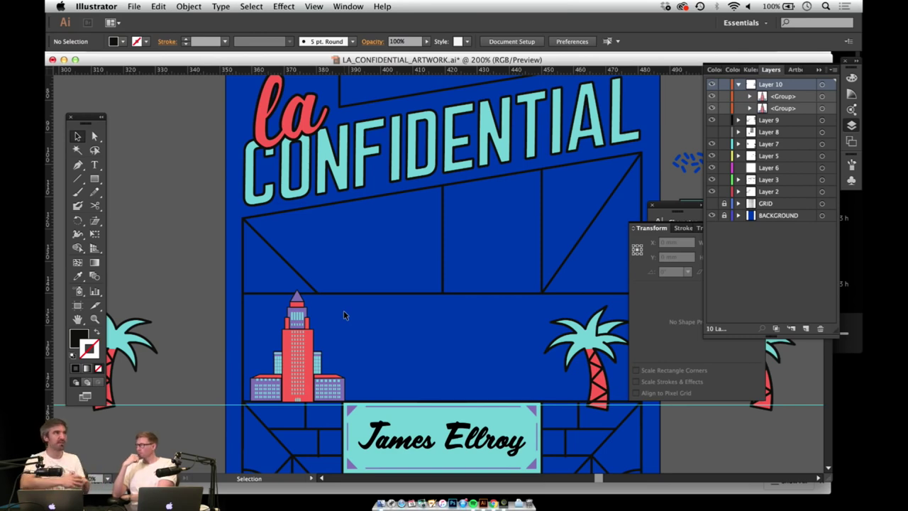
{"action": "key", "text": "space"}
{"action": "left_click_drag", "start_coordinate": [378, 320], "coordinate": [335, 294]}
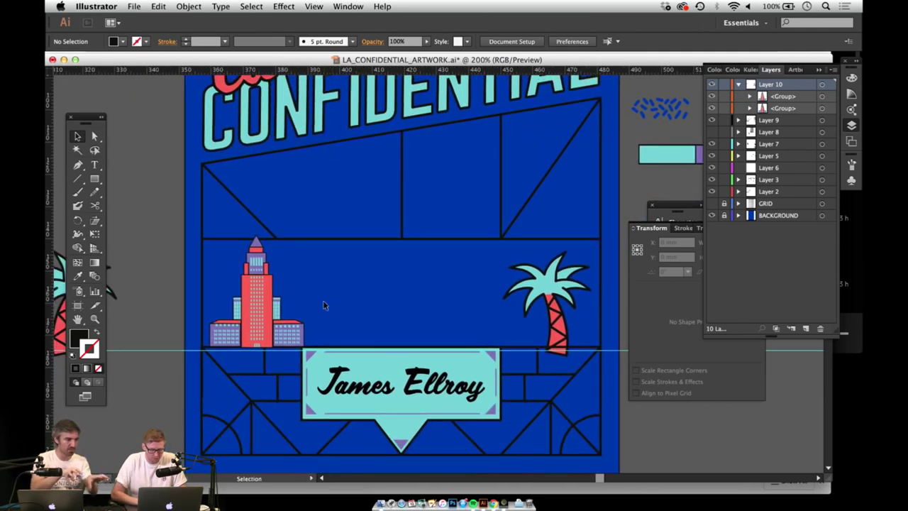
{"action": "left_click", "coordinate": [268, 298]}
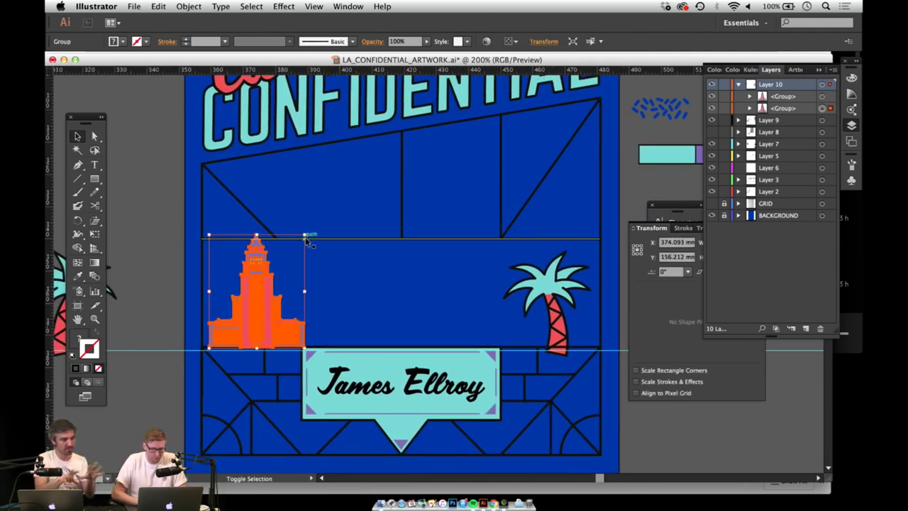
{"action": "left_click_drag", "start_coordinate": [305, 235], "coordinate": [356, 172]}
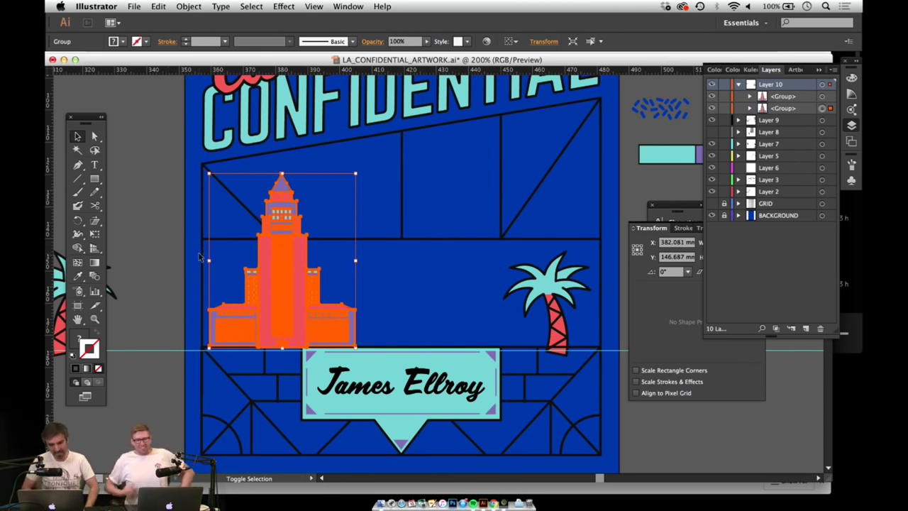
{"action": "left_click", "coordinate": [157, 203]}
{"action": "left_click_drag", "start_coordinate": [328, 224], "coordinate": [328, 261]}
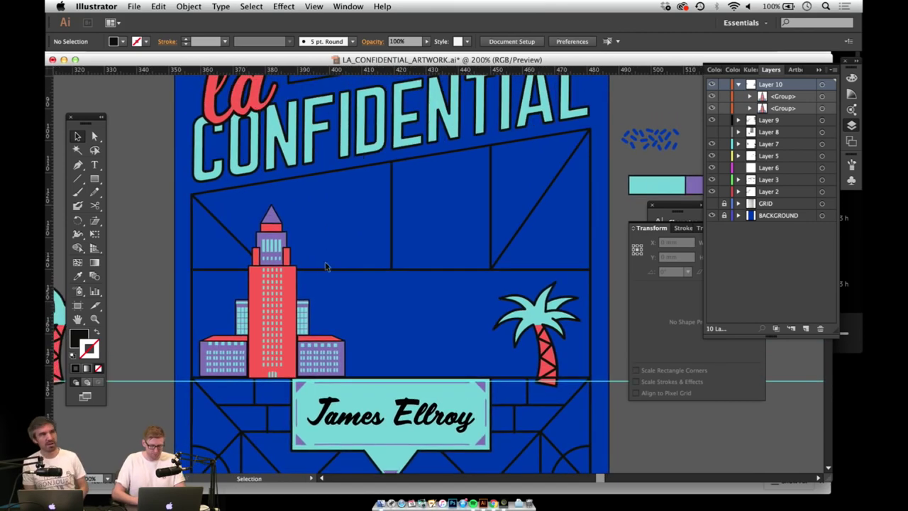
Step: Scale the building down proportionally from its base so that only its spire rises above the panel's upper horizontal line
{"action": "left_click", "coordinate": [301, 292]}
{"action": "left_click_drag", "start_coordinate": [344, 207], "coordinate": [307, 251]}
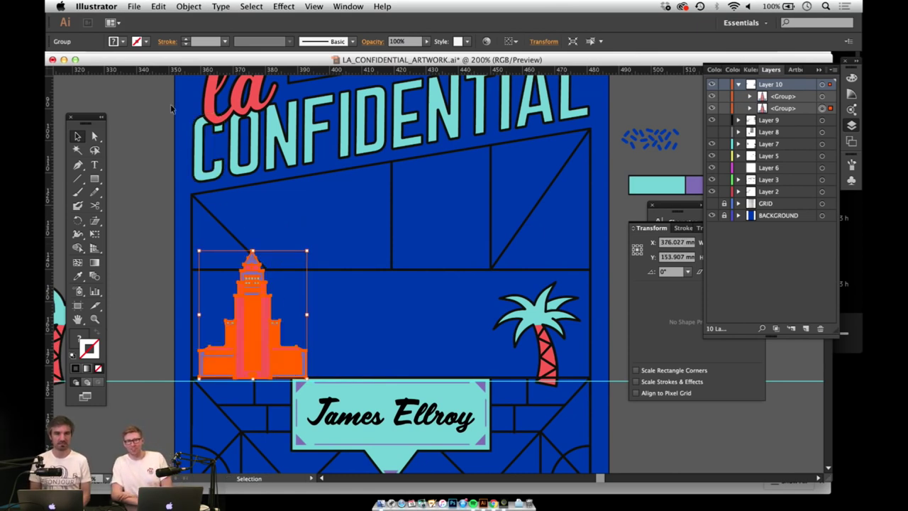
{"action": "left_click", "coordinate": [131, 288]}
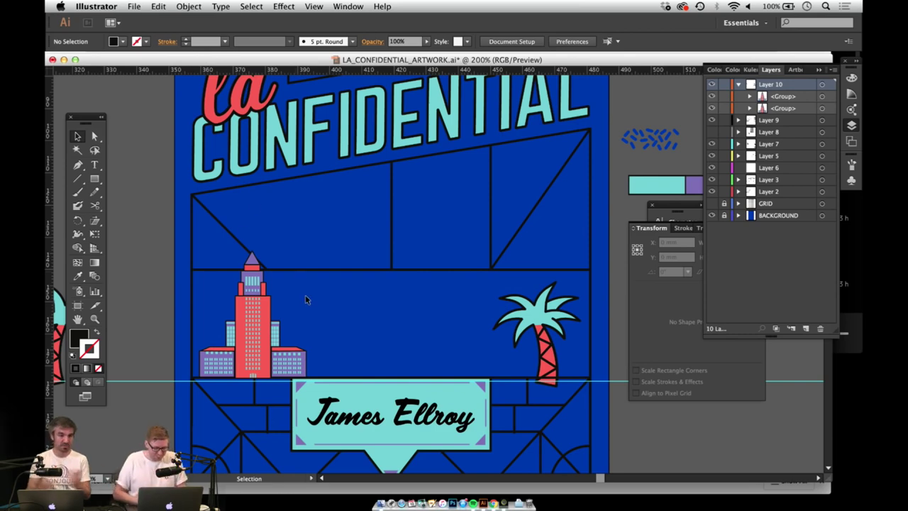
Step: Move the building up the cover so its base stands on the line above the red "la" lettering
{"action": "left_click_drag", "start_coordinate": [317, 314], "coordinate": [339, 209]}
{"action": "scroll", "coordinate": [355, 340], "scroll_direction": "up", "scroll_amount": 3}
{"action": "left_click", "coordinate": [273, 287]}
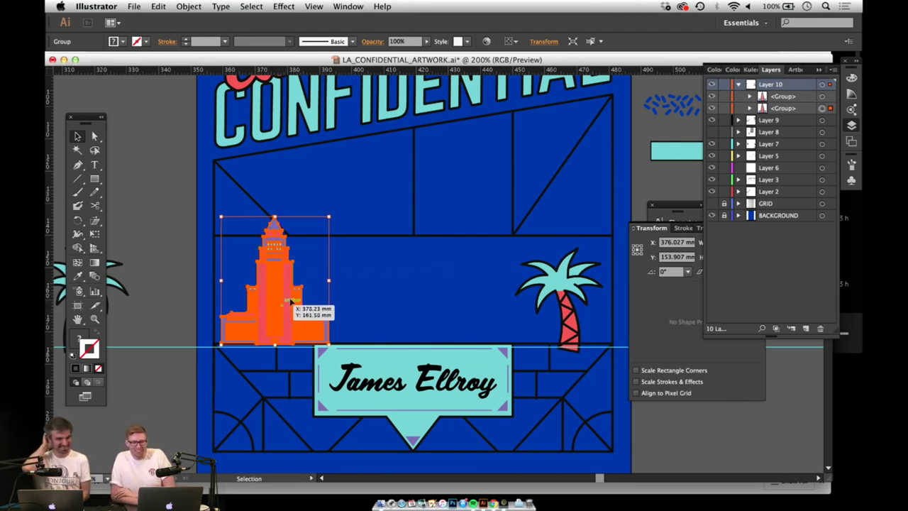
{"action": "left_click", "coordinate": [390, 295]}
{"action": "left_click_drag", "start_coordinate": [387, 300], "coordinate": [302, 391]}
{"action": "left_click", "coordinate": [244, 444]}
{"action": "left_click_drag", "start_coordinate": [244, 444], "coordinate": [221, 205]}
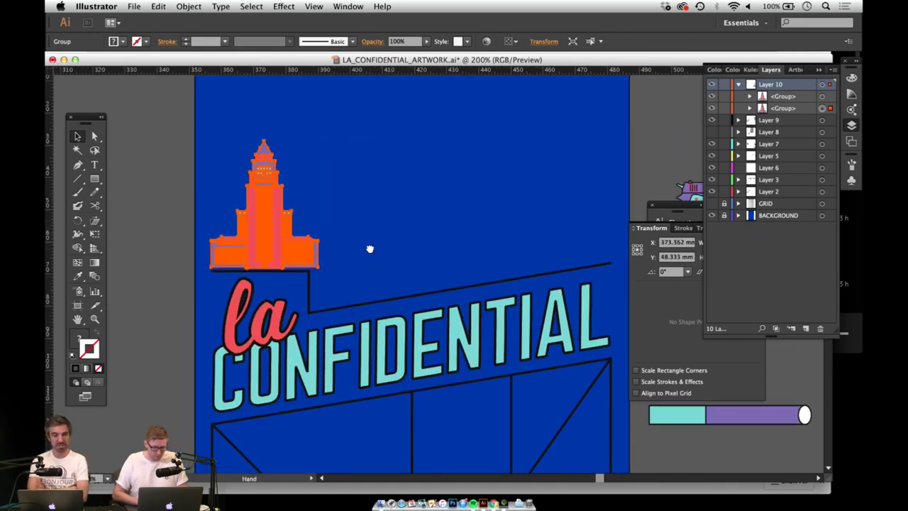
{"action": "scroll", "coordinate": [362, 227], "scroll_direction": "down", "scroll_amount": 2}
{"action": "left_click", "coordinate": [354, 203]}
{"action": "scroll", "coordinate": [344, 203], "scroll_direction": "up", "scroll_amount": 3}
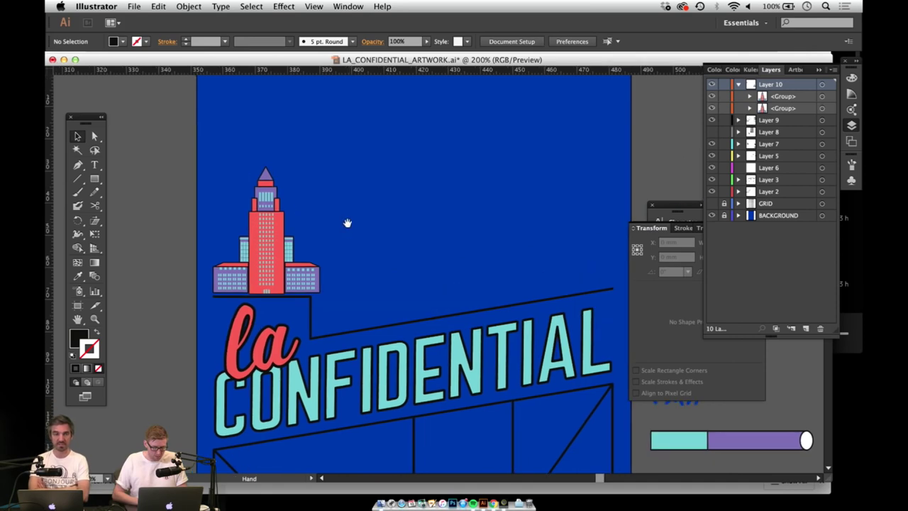
Step: Select the outer frame path and show the GRID layer over the cover artwork
{"action": "scroll", "coordinate": [352, 264], "scroll_direction": "down", "scroll_amount": 10}
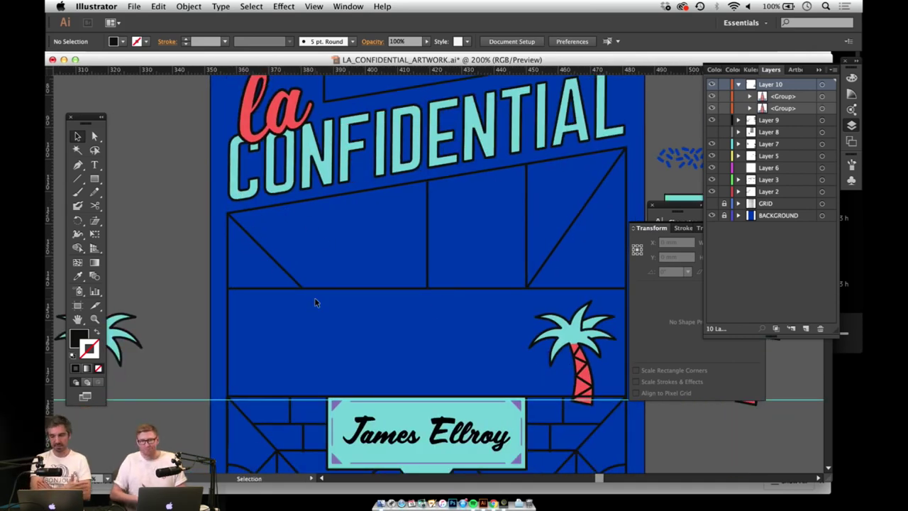
{"action": "left_click_drag", "start_coordinate": [395, 351], "coordinate": [302, 347]}
{"action": "left_click_drag", "start_coordinate": [288, 299], "coordinate": [223, 352]}
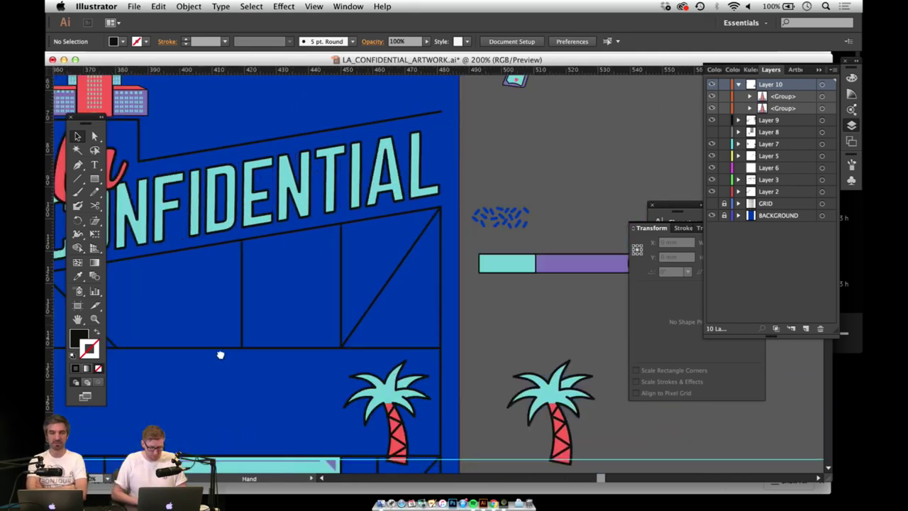
{"action": "scroll", "coordinate": [389, 352], "scroll_direction": "up", "scroll_amount": 4}
{"action": "scroll", "coordinate": [389, 352], "scroll_direction": "left", "scroll_amount": 4}
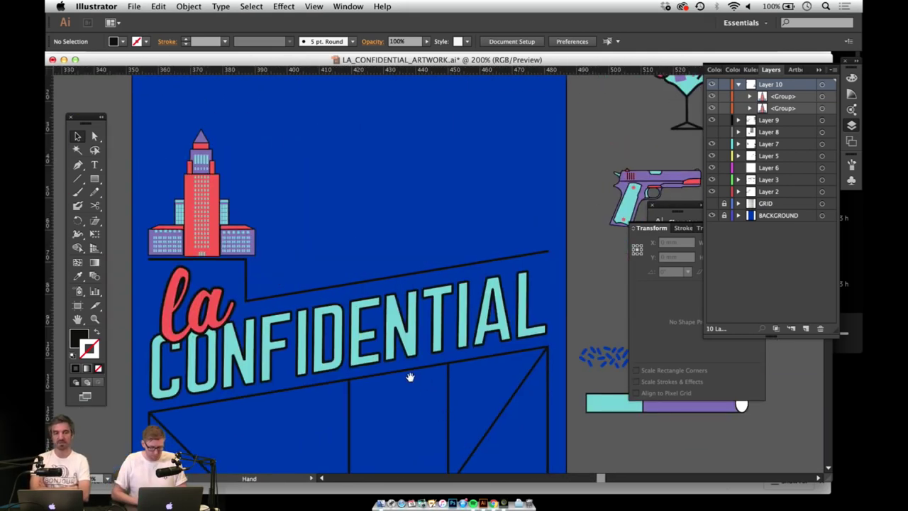
{"action": "scroll", "coordinate": [409, 386], "scroll_direction": "down", "scroll_amount": 2}
{"action": "left_click_drag", "start_coordinate": [409, 391], "coordinate": [336, 320]}
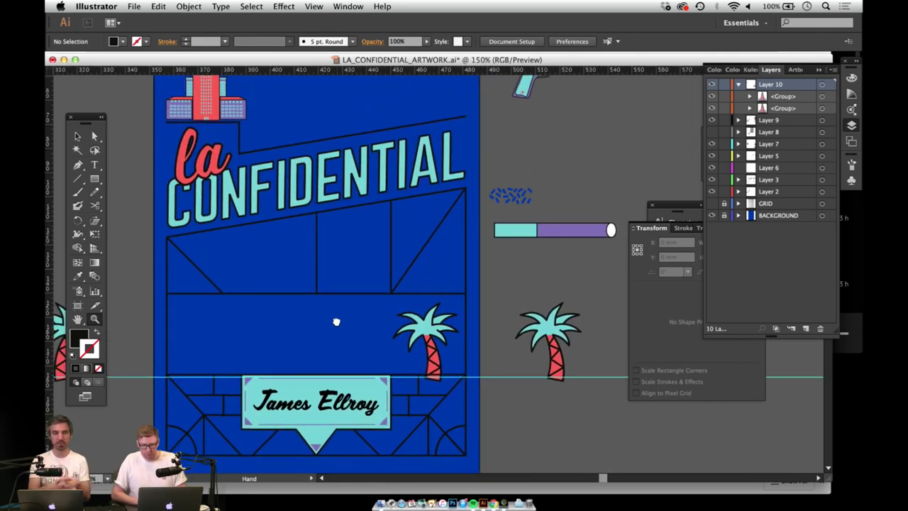
{"action": "left_click", "coordinate": [466, 349]}
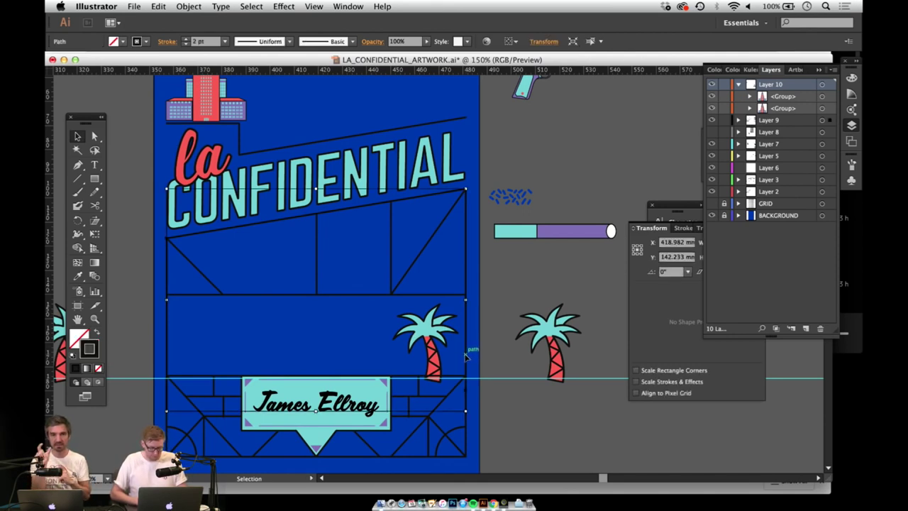
{"action": "left_click", "coordinate": [712, 204]}
{"action": "left_click_drag", "start_coordinate": [379, 233], "coordinate": [421, 199]}
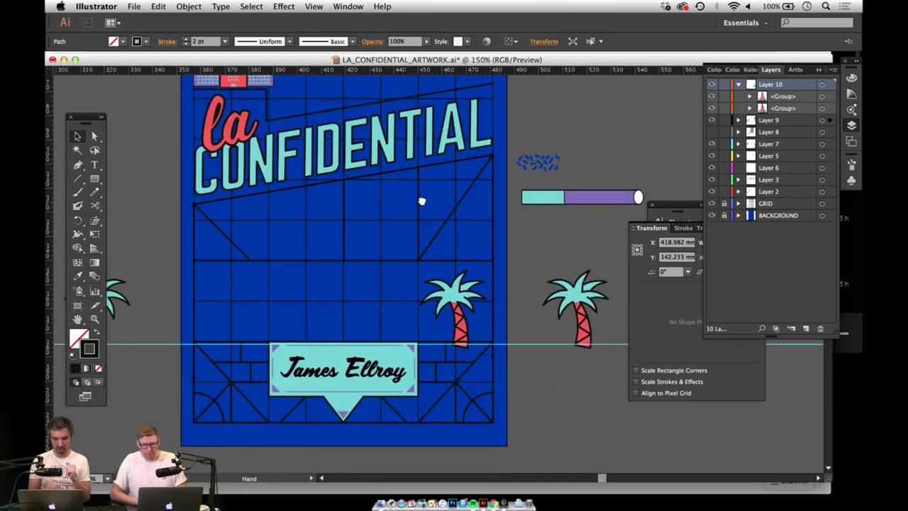
Step: Try to place a copy of the bottom frame line and right corner pattern higher up in the frame
{"action": "left_click", "coordinate": [366, 426]}
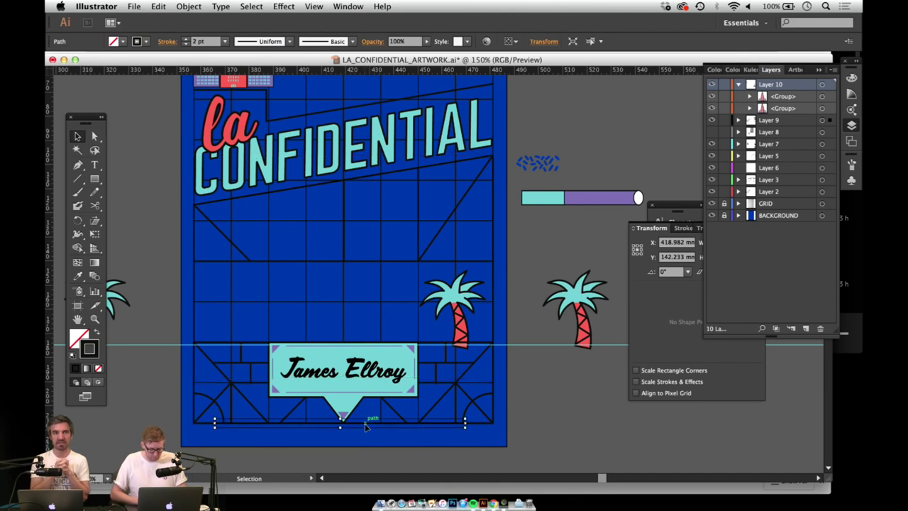
{"action": "left_click", "coordinate": [493, 374], "text": "shift"}
{"action": "left_click_drag", "start_coordinate": [494, 373], "coordinate": [494, 238]}
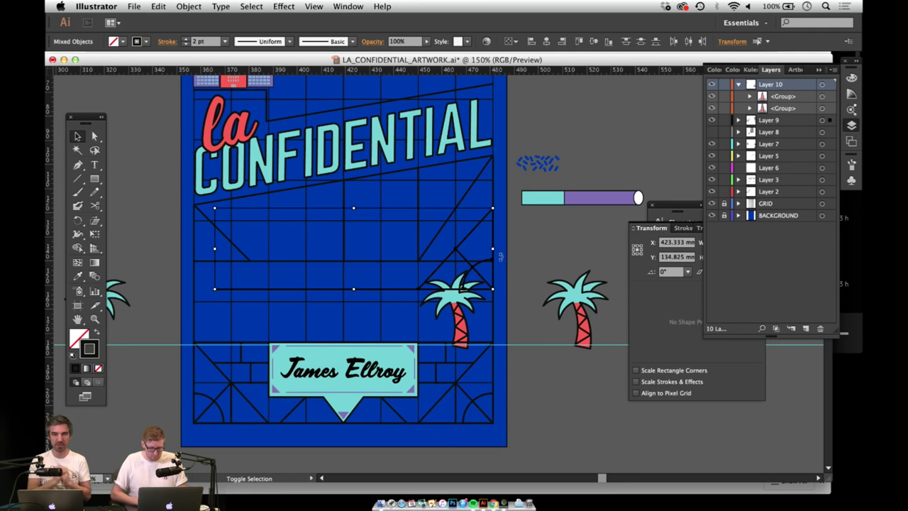
{"action": "left_click", "coordinate": [494, 264]}
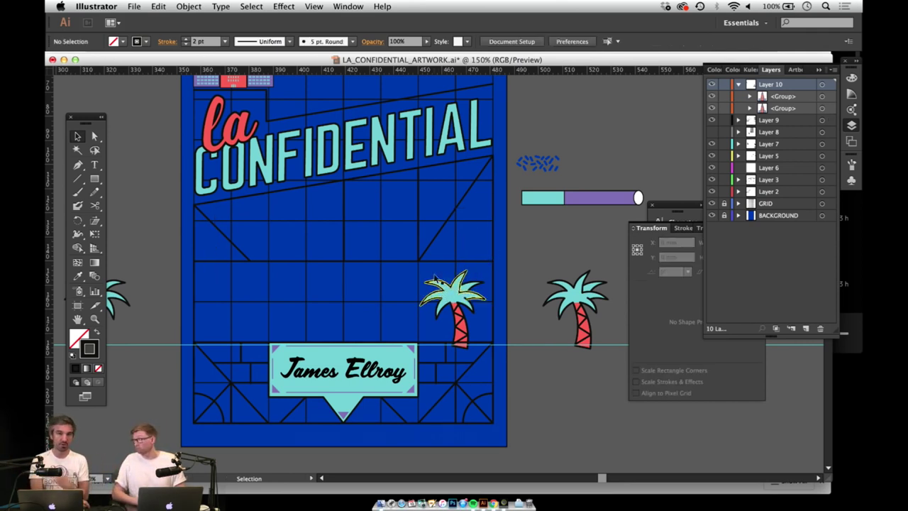
Step: Shift the building slightly to the right on the line above the "la" lettering
{"action": "left_click_drag", "start_coordinate": [394, 132], "coordinate": [412, 121]}
{"action": "left_click_drag", "start_coordinate": [263, 283], "coordinate": [310, 392]}
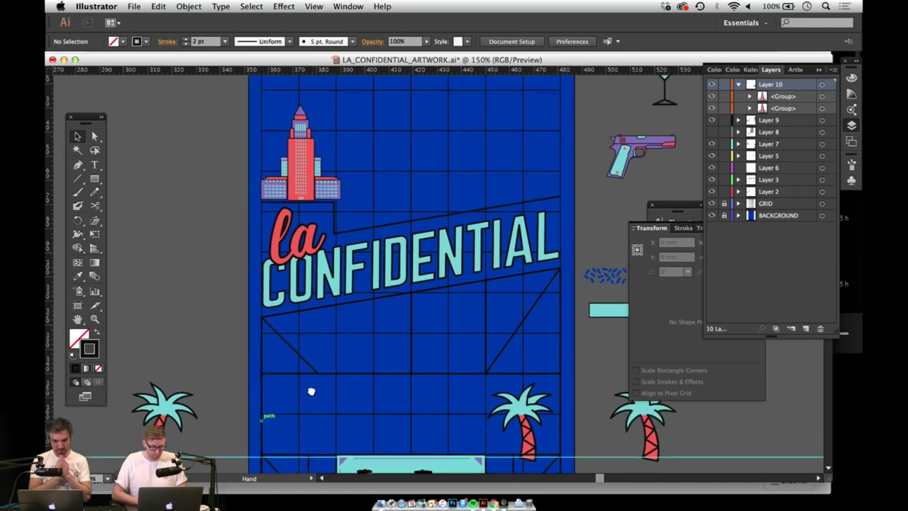
{"action": "left_click", "coordinate": [302, 184]}
{"action": "left_click_drag", "start_coordinate": [303, 183], "coordinate": [315, 184]}
{"action": "left_click", "coordinate": [207, 222]}
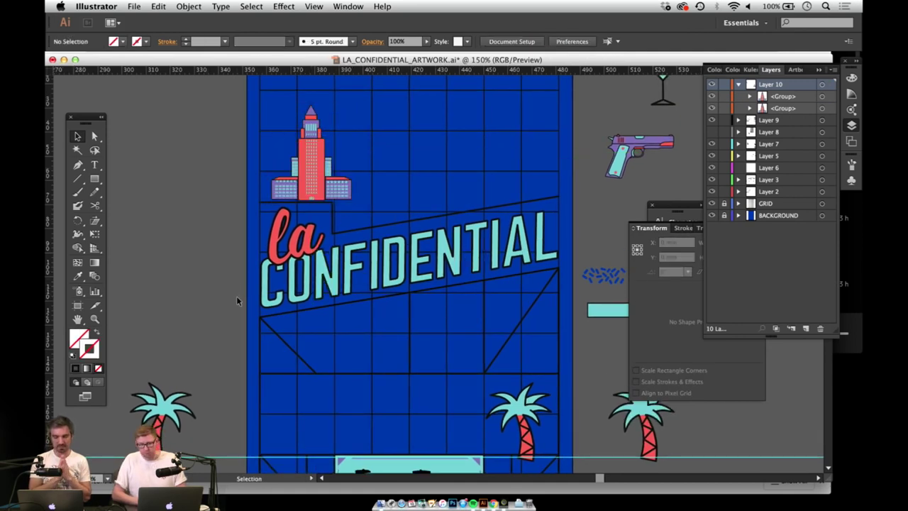
Step: Place a copy of the lower left corner pattern, the triangle with the quarter circle, in the empty area beside the cover
{"action": "scroll", "coordinate": [225, 365], "scroll_direction": "down", "scroll_amount": 5}
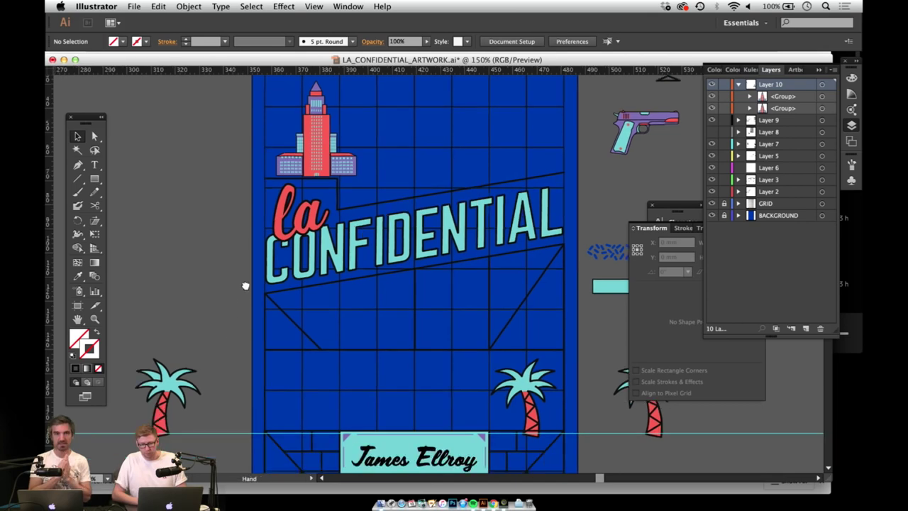
{"action": "left_click", "coordinate": [278, 395]}
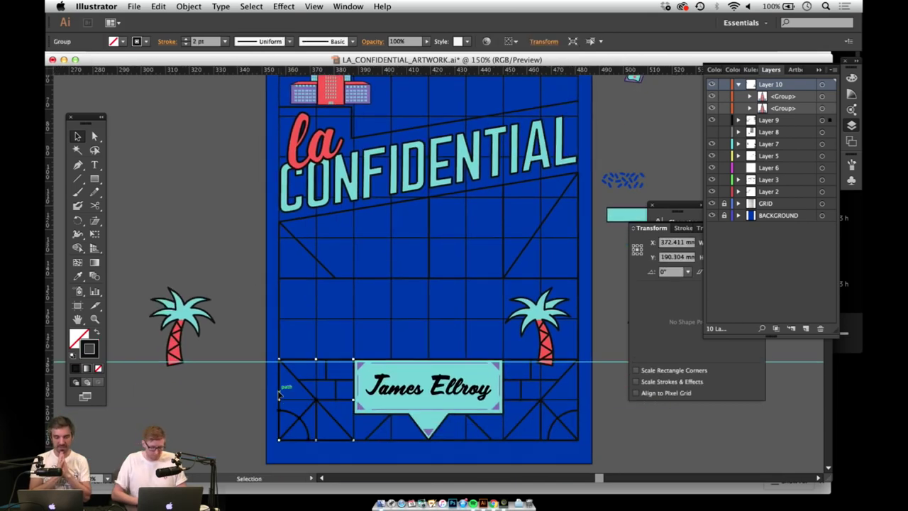
{"action": "left_click_drag", "start_coordinate": [279, 395], "coordinate": [145, 203]}
{"action": "left_click", "coordinate": [217, 179]}
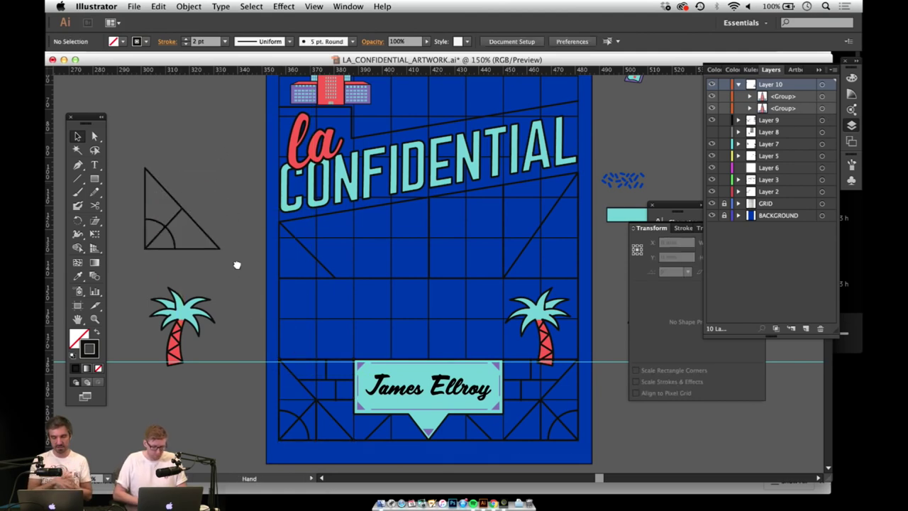
Step: Move the copied corner triangle into the empty top area of the cover, aligned with the grid's top line
{"action": "scroll", "coordinate": [232, 216], "scroll_direction": "up", "scroll_amount": 6}
{"action": "left_click_drag", "start_coordinate": [211, 420], "coordinate": [449, 210]}
{"action": "left_click_drag", "start_coordinate": [459, 282], "coordinate": [497, 104]}
{"action": "key", "text": "space"}
{"action": "scroll", "coordinate": [491, 149], "scroll_direction": "down", "scroll_amount": 5}
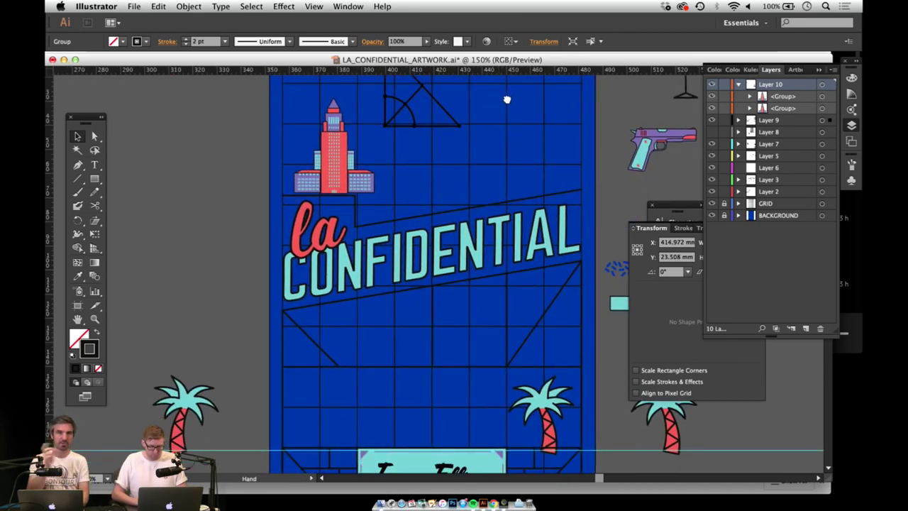
{"action": "left_click_drag", "start_coordinate": [476, 82], "coordinate": [458, 337]}
{"action": "left_click", "coordinate": [386, 275]}
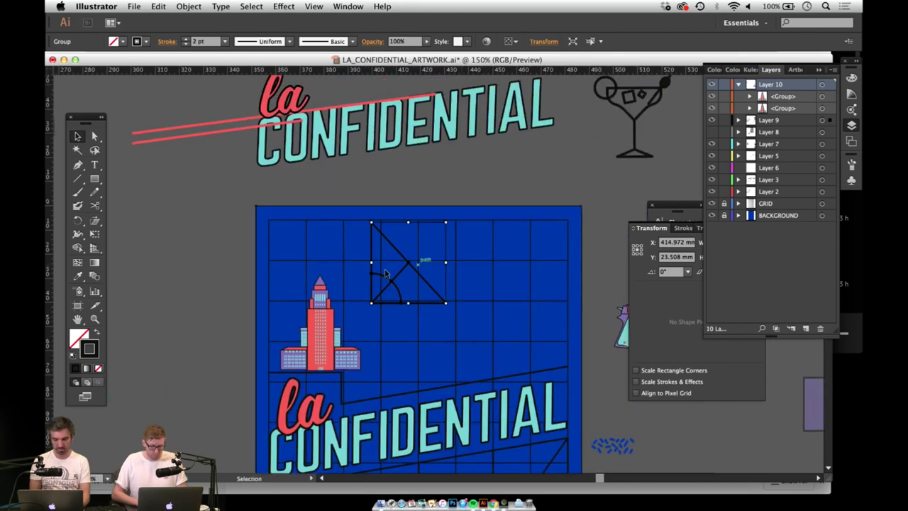
Step: Reflect the copied corner triangle top to bottom so its right angle and quarter circle sit at the upper left
{"action": "left_click", "coordinate": [189, 6]}
{"action": "mouse_move", "coordinate": [202, 20]}
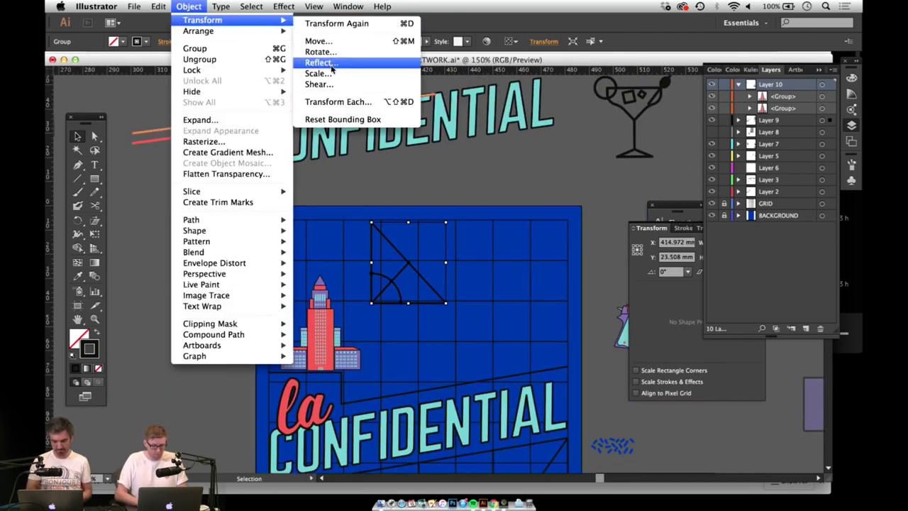
{"action": "left_click", "coordinate": [321, 62]}
{"action": "left_click", "coordinate": [78, 108]}
{"action": "left_click", "coordinate": [201, 242]}
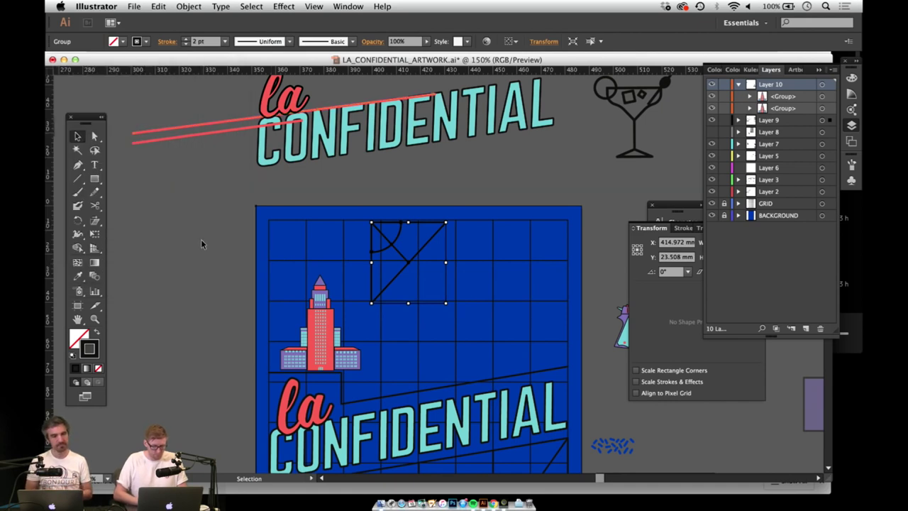
{"action": "key", "text": "space"}
{"action": "left_click_drag", "start_coordinate": [452, 287], "coordinate": [429, 260]}
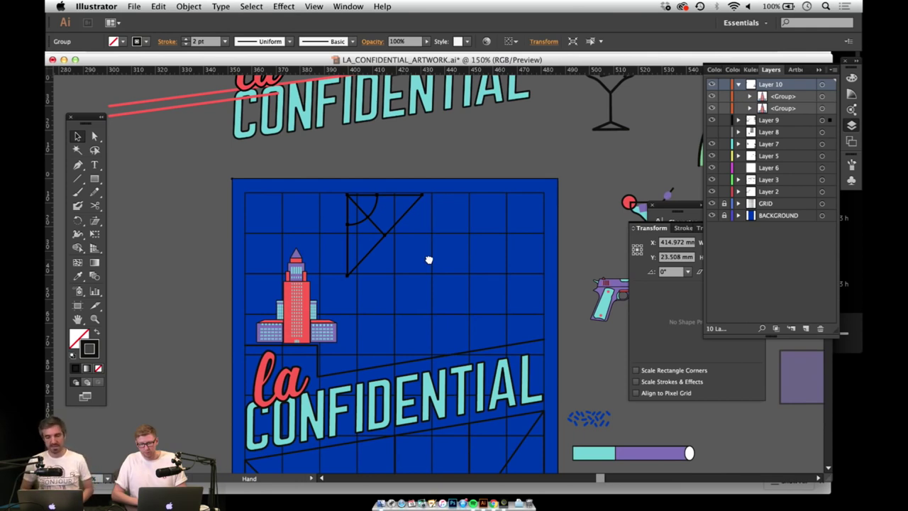
Step: Move the reflected corner triangle into the grid's upper left corner, aligned with the outer grid lines
{"action": "left_click", "coordinate": [428, 268]}
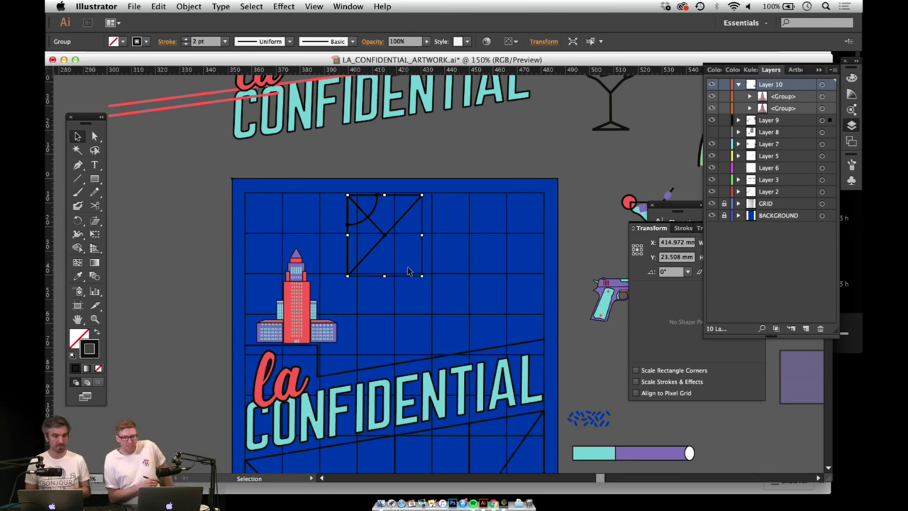
{"action": "left_click", "coordinate": [328, 250]}
{"action": "key", "text": "z"}
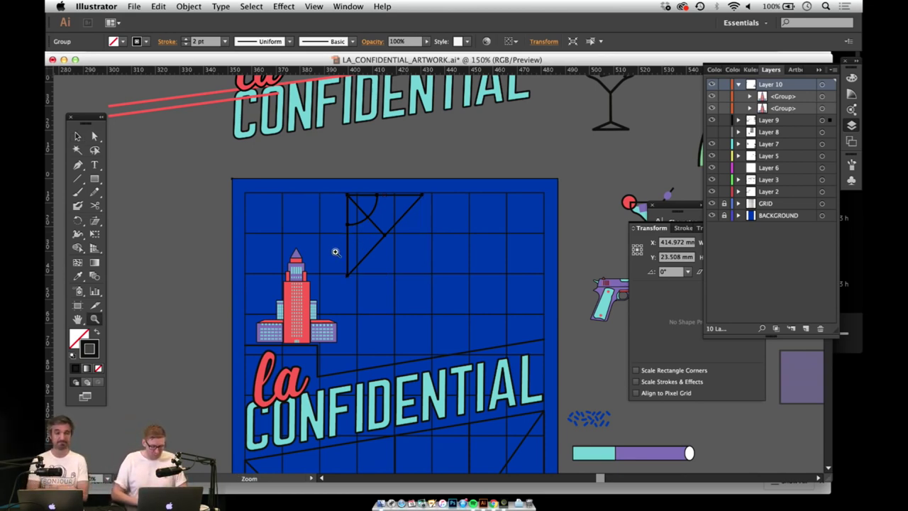
{"action": "left_click", "coordinate": [334, 253]}
{"action": "left_click", "coordinate": [434, 269]}
{"action": "key", "text": "v"}
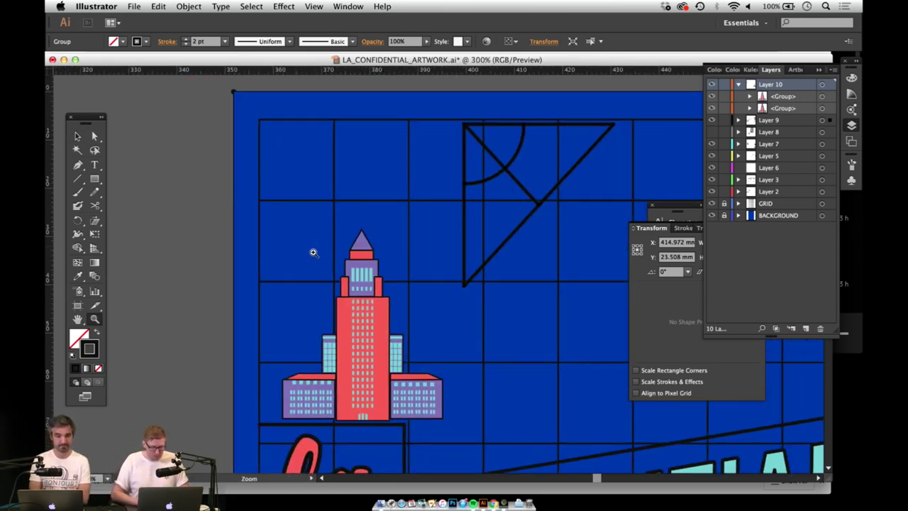
{"action": "left_click", "coordinate": [213, 150]}
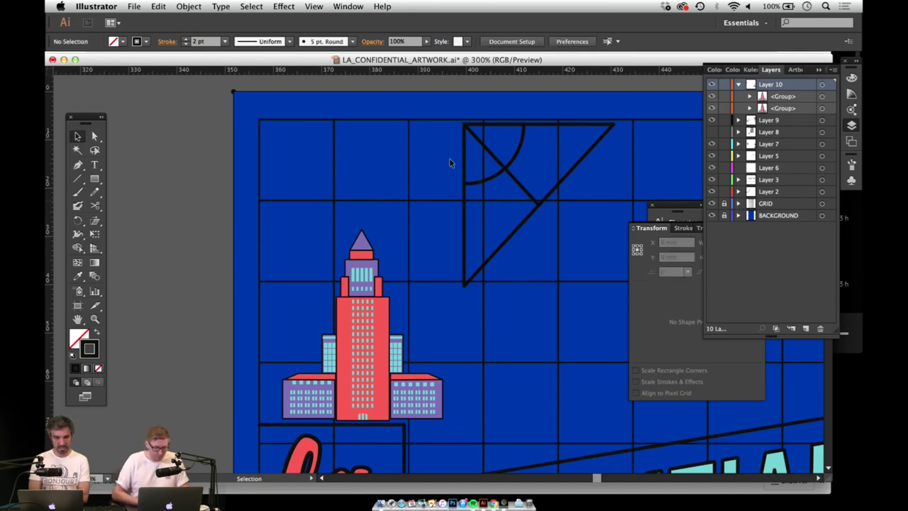
{"action": "left_click_drag", "start_coordinate": [466, 156], "coordinate": [259, 152]}
{"action": "left_click_drag", "start_coordinate": [523, 215], "coordinate": [400, 214]}
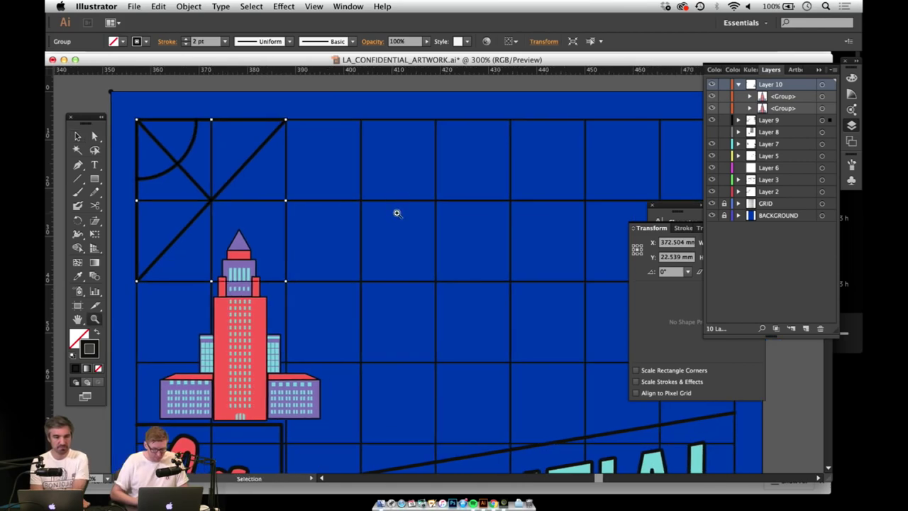
Step: Place a copy of the upper left corner triangle level with it, near the cover's right edge
{"action": "left_click", "coordinate": [405, 219], "text": "alt+super"}
{"action": "left_click", "coordinate": [407, 221], "text": "alt"}
{"action": "key", "text": "v"}
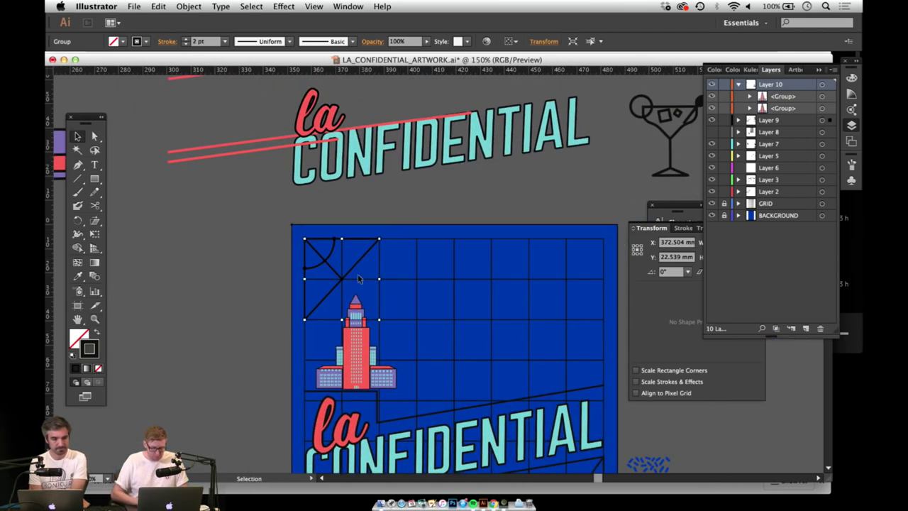
{"action": "left_click_drag", "start_coordinate": [338, 272], "coordinate": [517, 271]}
Step: Reflect the copied triangle across the vertical axis and fit it into the grid's upper right corner
{"action": "left_click", "coordinate": [190, 7]}
{"action": "mouse_move", "coordinate": [204, 20]}
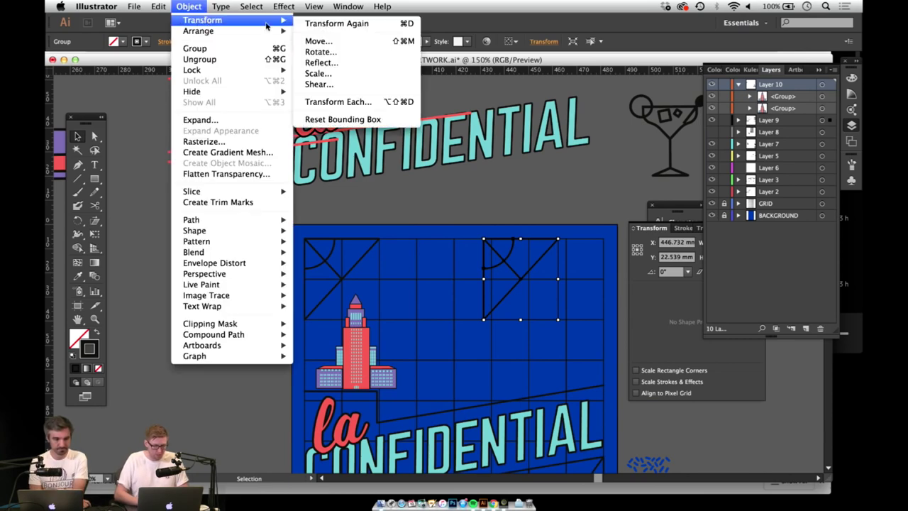
{"action": "left_click", "coordinate": [320, 64]}
{"action": "left_click", "coordinate": [97, 125]}
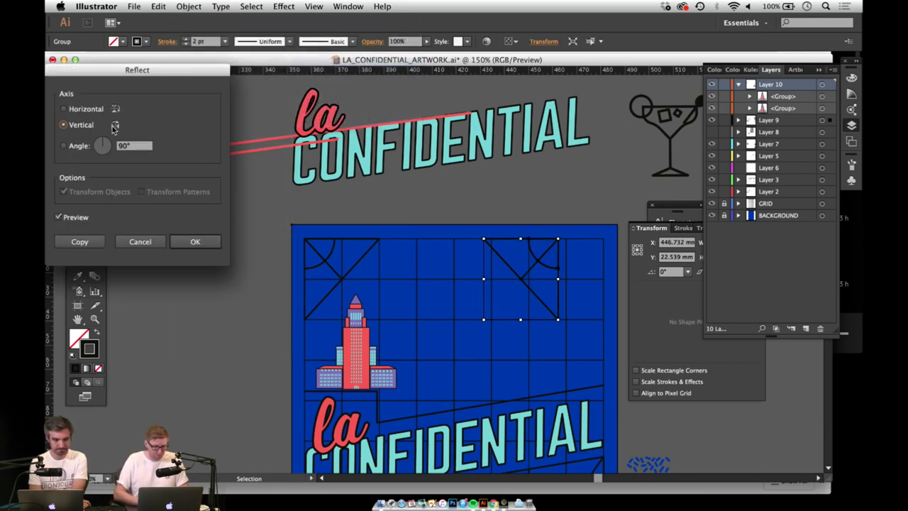
{"action": "left_click", "coordinate": [215, 242]}
{"action": "left_click_drag", "start_coordinate": [533, 270], "coordinate": [579, 273]}
{"action": "left_click", "coordinate": [489, 338]}
Step: Move the building off the cover into the empty area to its left
{"action": "left_click_drag", "start_coordinate": [492, 341], "coordinate": [496, 194]}
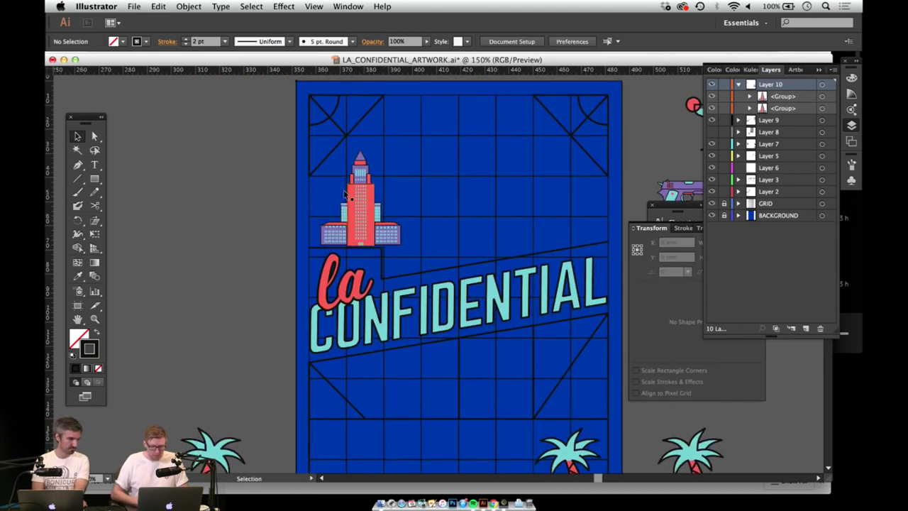
{"action": "left_click_drag", "start_coordinate": [392, 231], "coordinate": [295, 170]}
{"action": "left_click", "coordinate": [298, 248]}
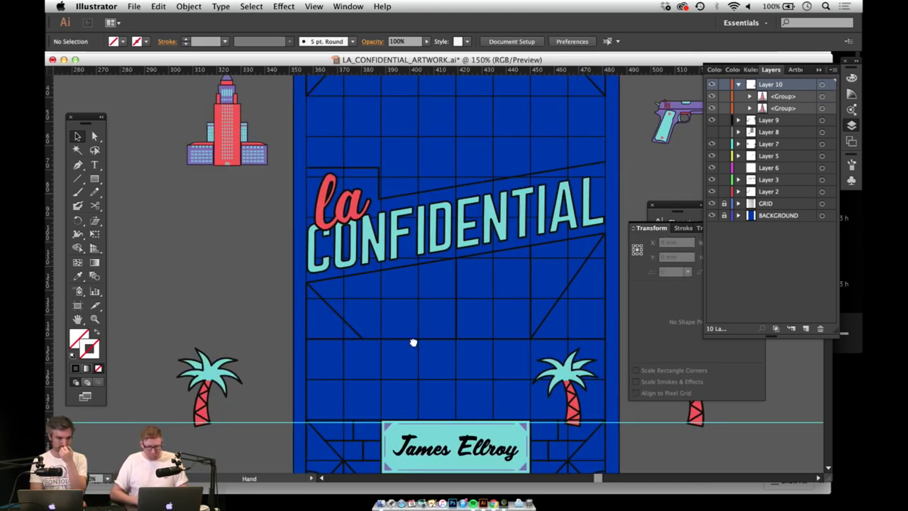
Step: Hide the GRID layer and review the cover's line pattern from the author plate up to the top corners
{"action": "left_click_drag", "start_coordinate": [418, 358], "coordinate": [415, 320]}
{"action": "left_click", "coordinate": [712, 204]}
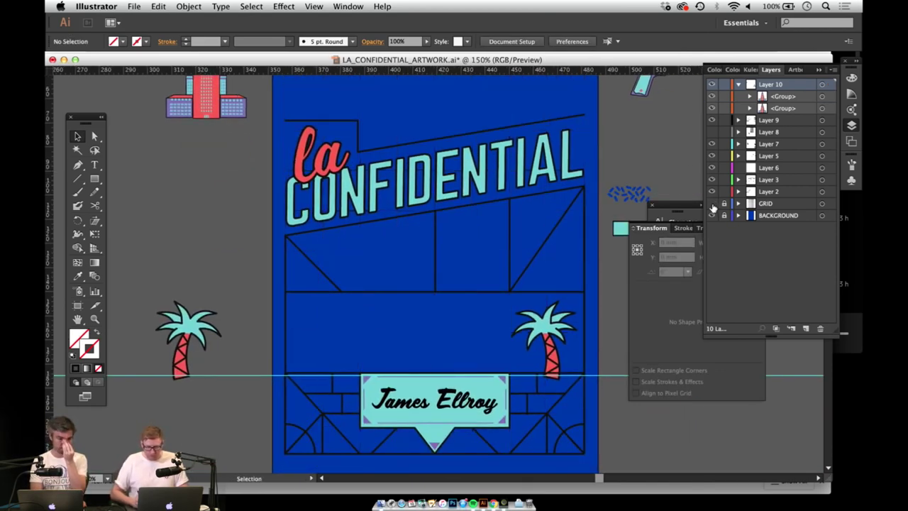
{"action": "left_click_drag", "start_coordinate": [431, 254], "coordinate": [439, 402]}
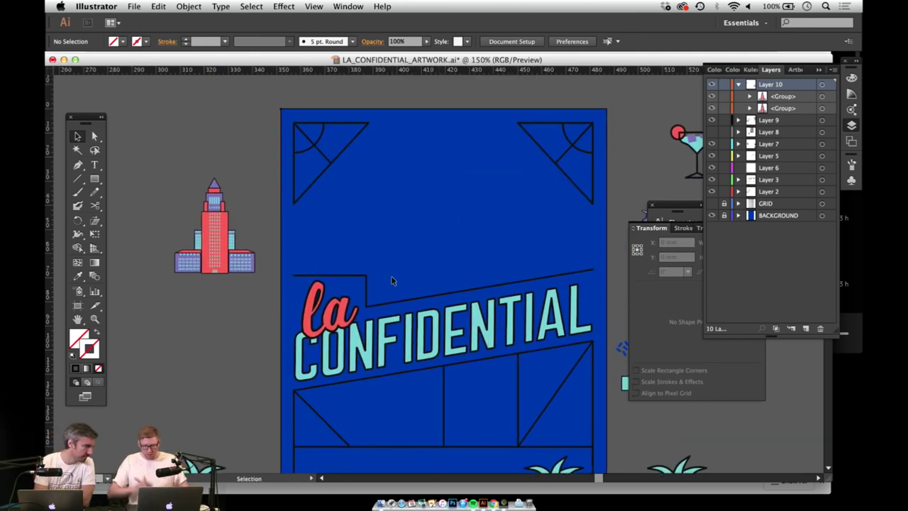
{"action": "scroll", "coordinate": [446, 330], "scroll_direction": "down", "scroll_amount": 3}
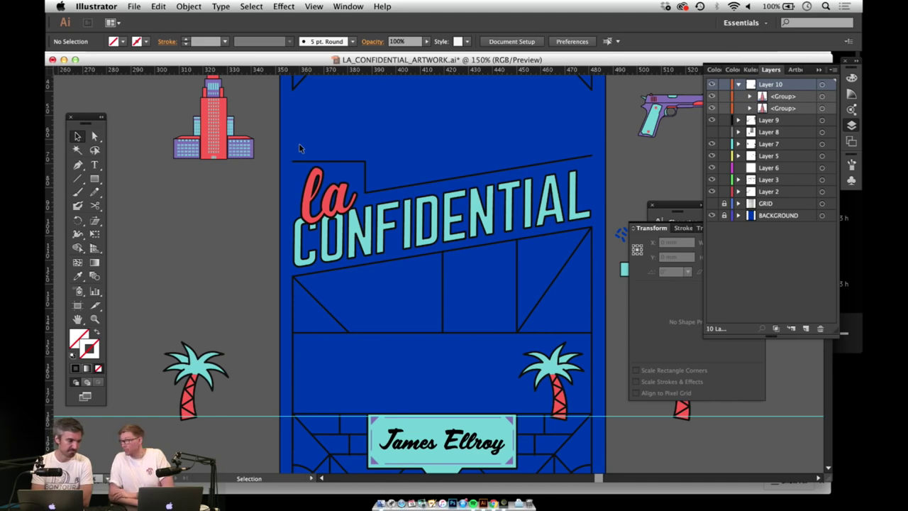
Step: Show the GRID layer with the area between the upper left triangle and the "la" lettering in close view
{"action": "left_click_drag", "start_coordinate": [344, 166], "coordinate": [350, 196]}
{"action": "key", "text": "z"}
{"action": "left_click", "coordinate": [329, 140]}
{"action": "left_click", "coordinate": [339, 148]}
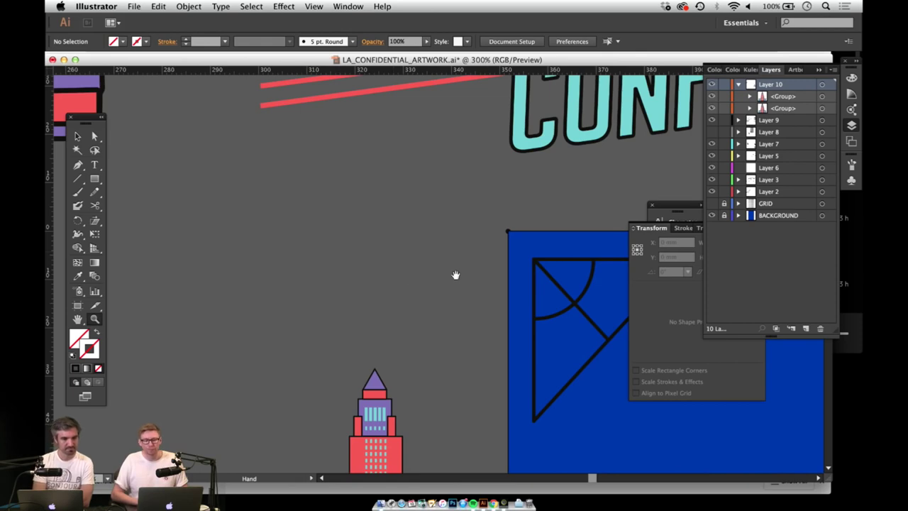
{"action": "scroll", "coordinate": [476, 308], "scroll_direction": "down", "scroll_amount": 5}
{"action": "scroll", "coordinate": [476, 308], "scroll_direction": "right", "scroll_amount": 4}
{"action": "left_click", "coordinate": [424, 252], "text": "alt"}
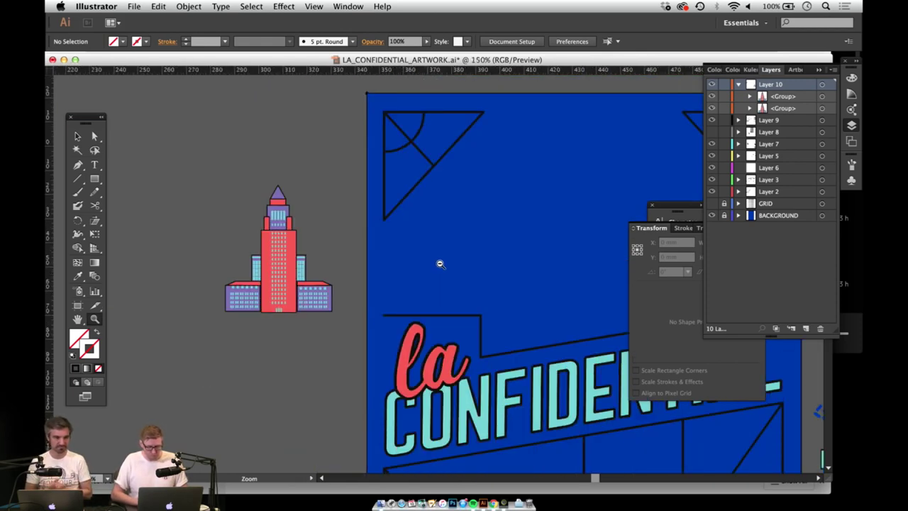
{"action": "left_click", "coordinate": [438, 262], "text": "alt"}
{"action": "left_click", "coordinate": [383, 200]}
{"action": "left_click", "coordinate": [425, 247]}
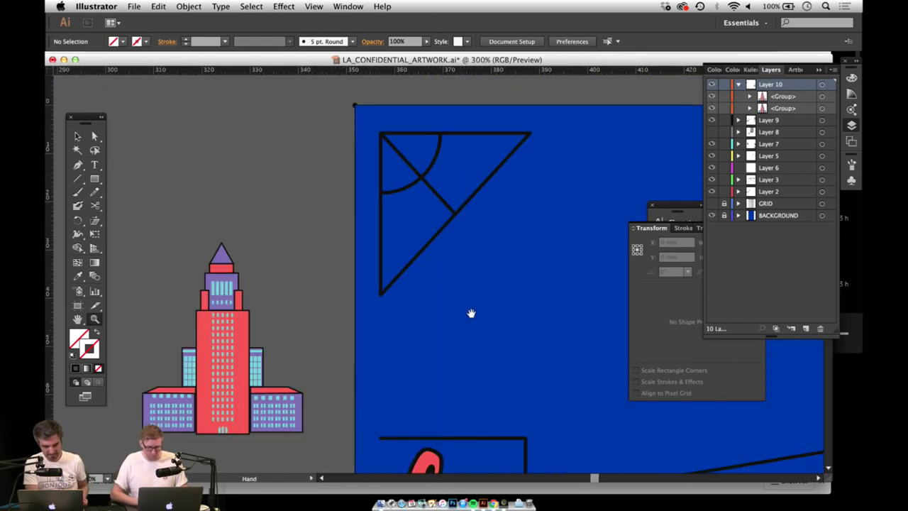
{"action": "key", "text": "v"}
{"action": "left_click", "coordinate": [712, 204]}
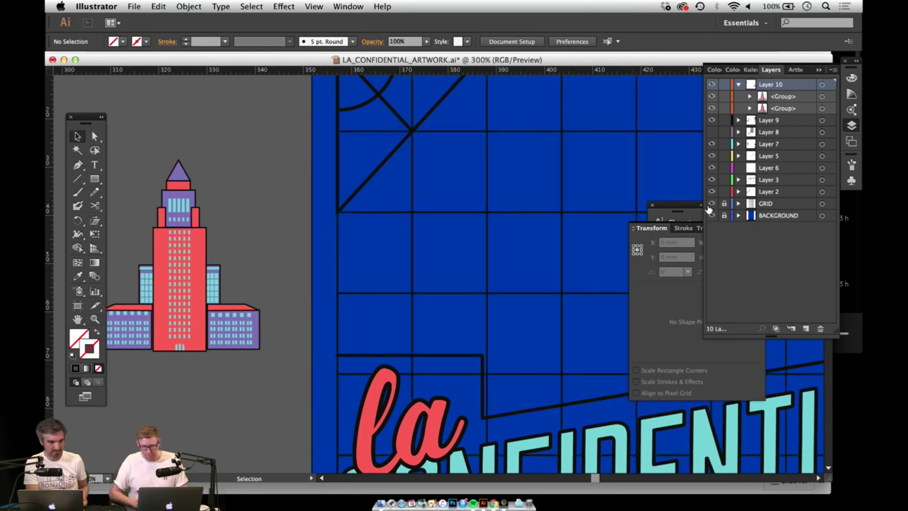
Step: Draw a vertical line down the cover's left margin, from the upper corner ornament to just above the author plate
{"action": "left_click_drag", "start_coordinate": [368, 218], "coordinate": [364, 247]}
{"action": "key", "text": "backslash"}
{"action": "left_click_drag", "start_coordinate": [334, 182], "coordinate": [345, 508]}
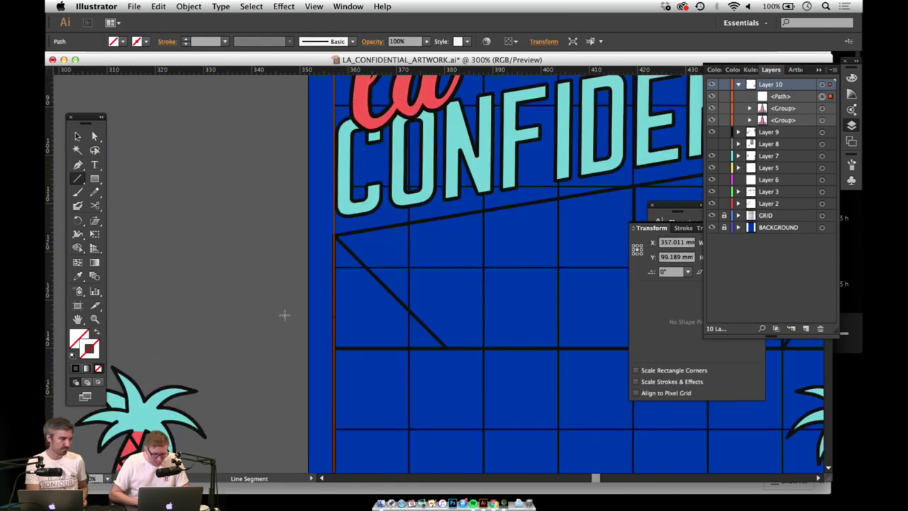
{"action": "scroll", "coordinate": [267, 227], "scroll_direction": "down", "scroll_amount": 5}
{"action": "key", "text": "v"}
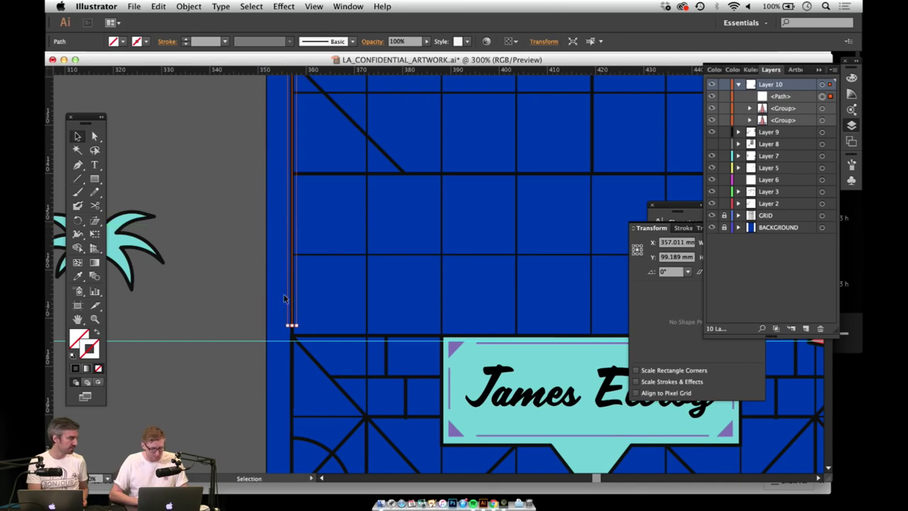
{"action": "left_click", "coordinate": [246, 245]}
Step: Give the left margin line a solid 2 pt stroke in colour 1D1D1B
{"action": "key", "text": "z"}
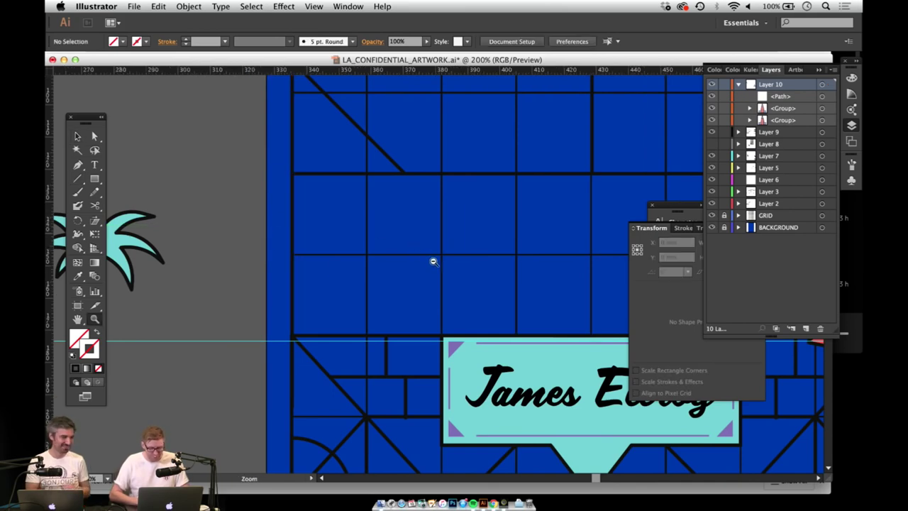
{"action": "left_click", "coordinate": [426, 258], "text": "alt"}
{"action": "left_click", "coordinate": [440, 257], "text": "alt"}
{"action": "left_click_drag", "start_coordinate": [508, 269], "coordinate": [418, 409]}
{"action": "key", "text": "v"}
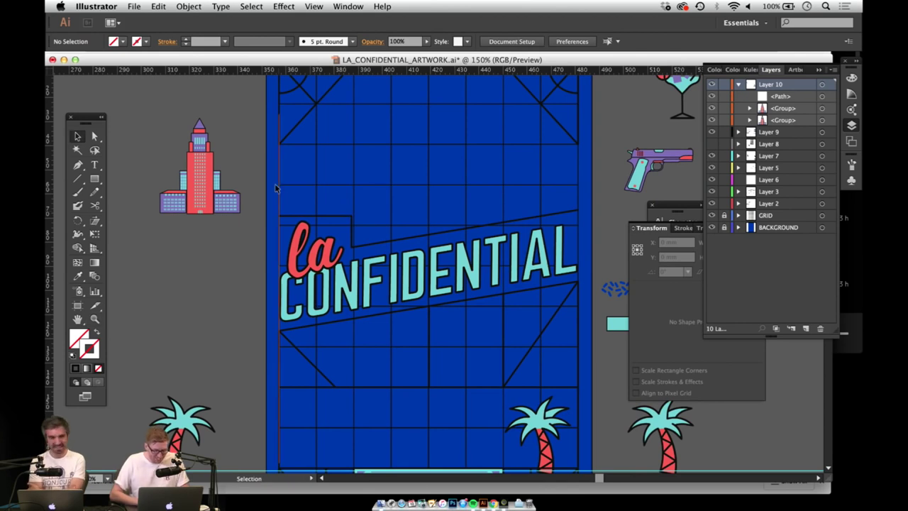
{"action": "left_click", "coordinate": [280, 184]}
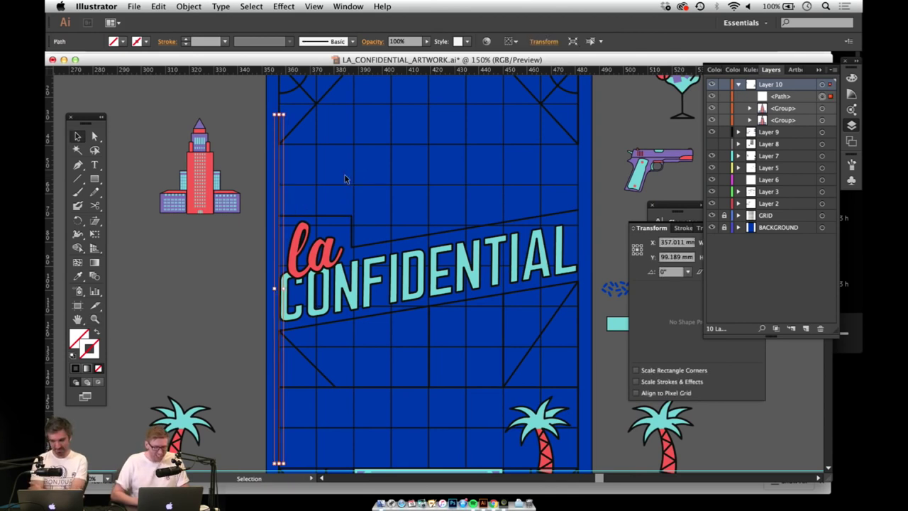
{"action": "left_click", "coordinate": [76, 368]}
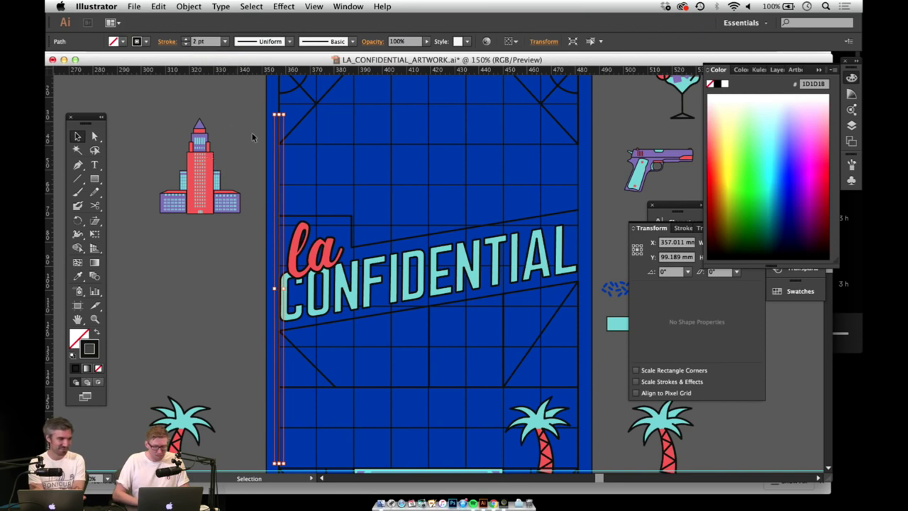
{"action": "left_click", "coordinate": [245, 129]}
Step: Duplicate the left margin line onto the cover's right margin, aligned with the end of the title band
{"action": "left_click_drag", "start_coordinate": [367, 189], "coordinate": [335, 188]}
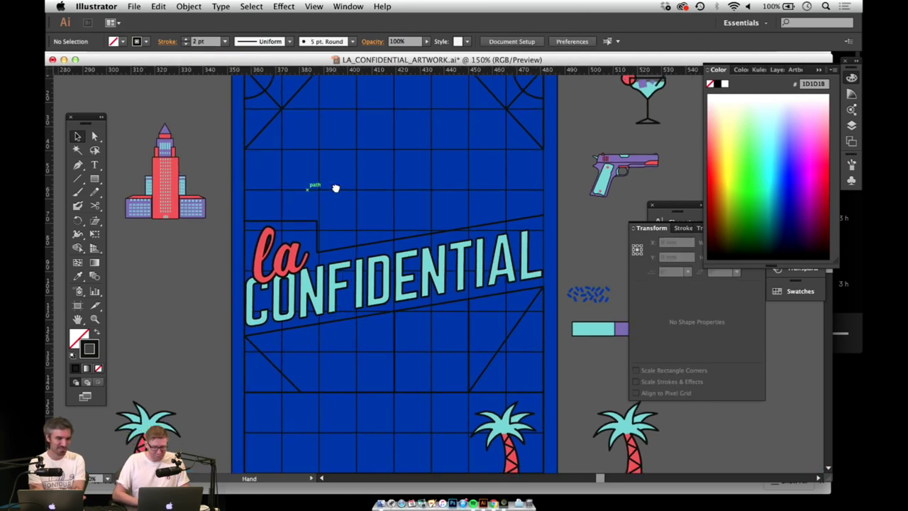
{"action": "left_click", "coordinate": [244, 186]}
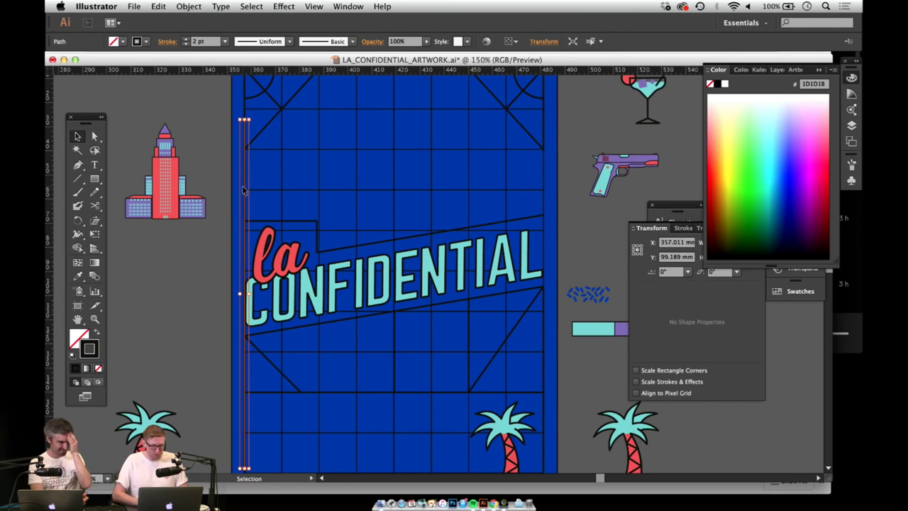
{"action": "left_click_drag", "start_coordinate": [245, 187], "coordinate": [543, 203]}
{"action": "left_click", "coordinate": [580, 124]}
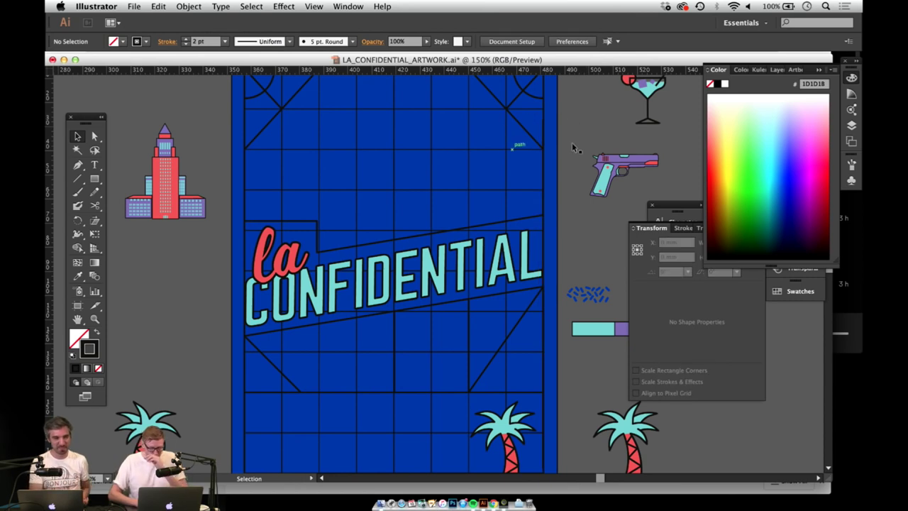
Step: Collapse Layer 10 and hide the GRID layer
{"action": "left_click", "coordinate": [852, 126]}
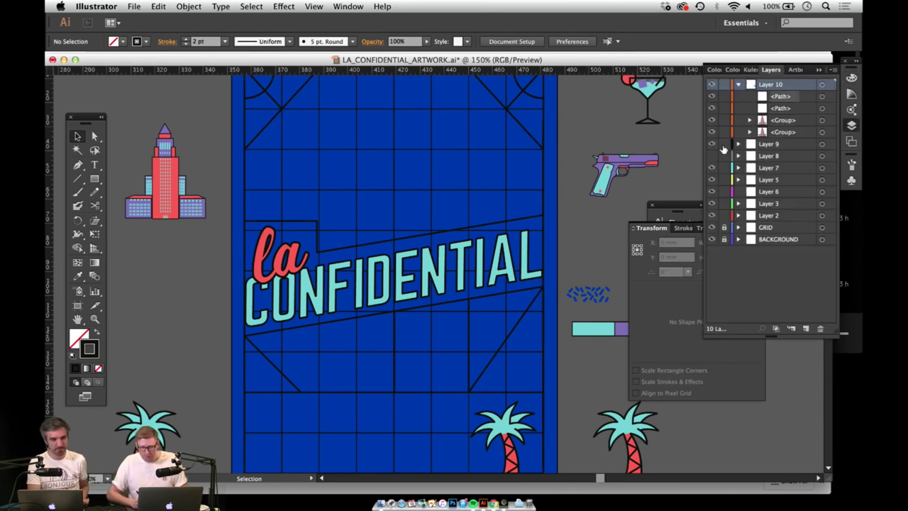
{"action": "left_click", "coordinate": [738, 84]}
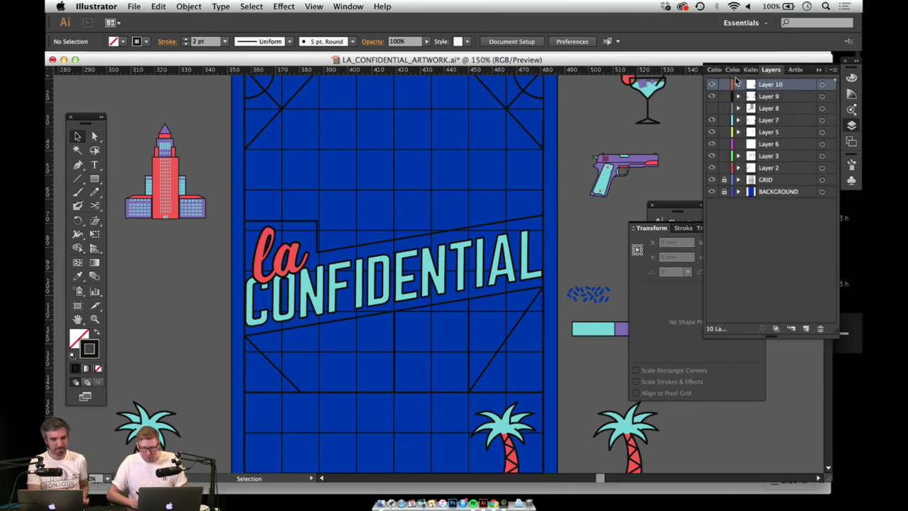
{"action": "left_click", "coordinate": [712, 181]}
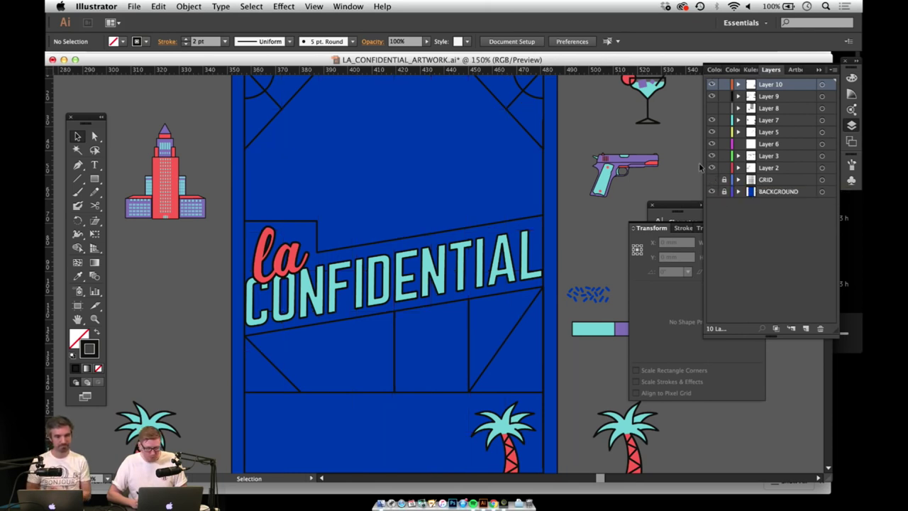
Step: Duplicate the right margin line as a horizontal line spanning the cover's top margin between the two side lines
{"action": "left_click_drag", "start_coordinate": [423, 174], "coordinate": [436, 230]}
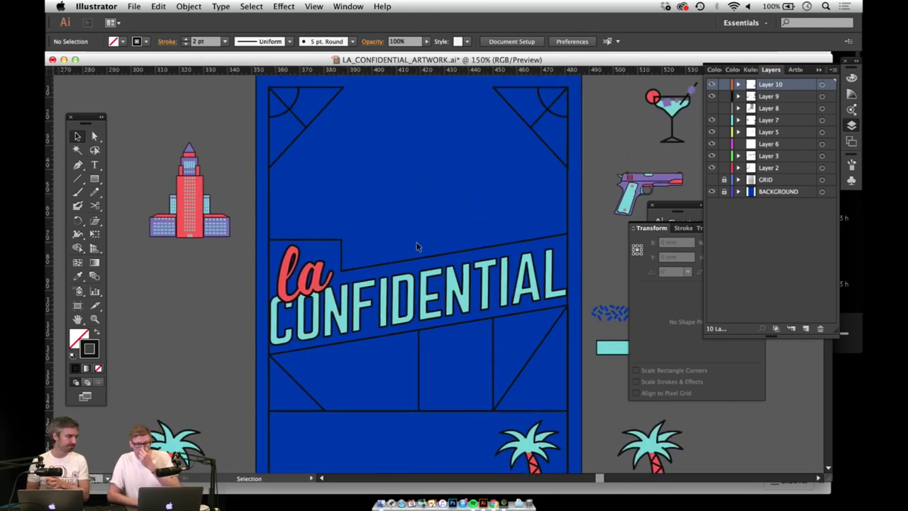
{"action": "scroll", "coordinate": [456, 227], "scroll_direction": "down", "scroll_amount": 3}
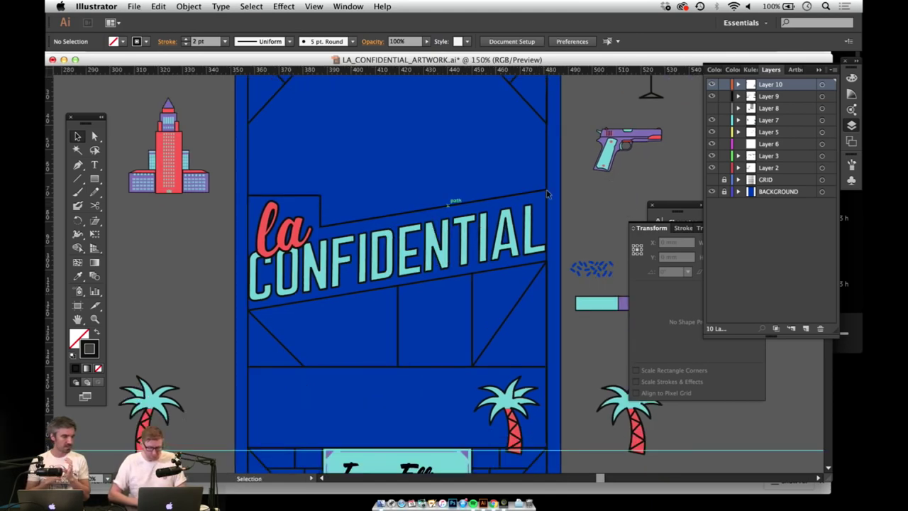
{"action": "left_click", "coordinate": [547, 160]}
{"action": "left_click_drag", "start_coordinate": [547, 159], "coordinate": [376, 154]}
{"action": "scroll", "coordinate": [423, 144], "scroll_direction": "up", "scroll_amount": 7}
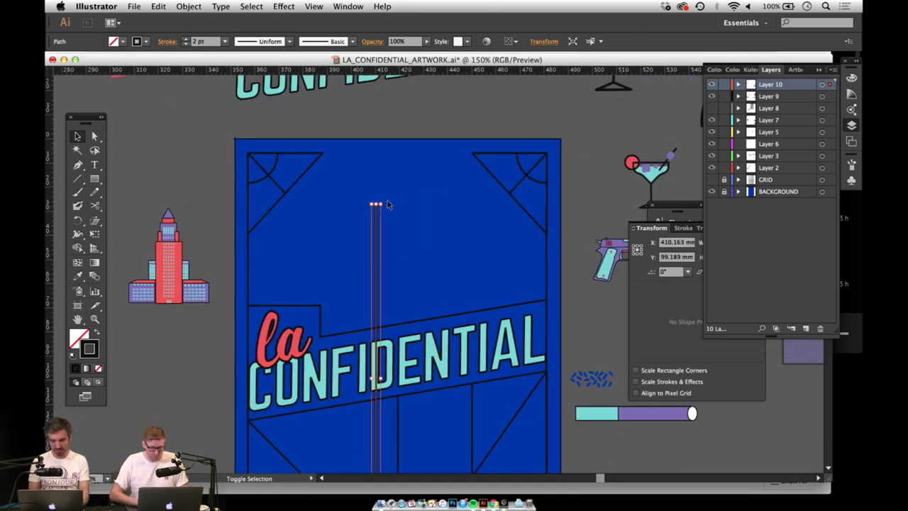
{"action": "left_click_drag", "start_coordinate": [385, 200], "coordinate": [523, 154]}
{"action": "left_click_drag", "start_coordinate": [597, 154], "coordinate": [550, 156]}
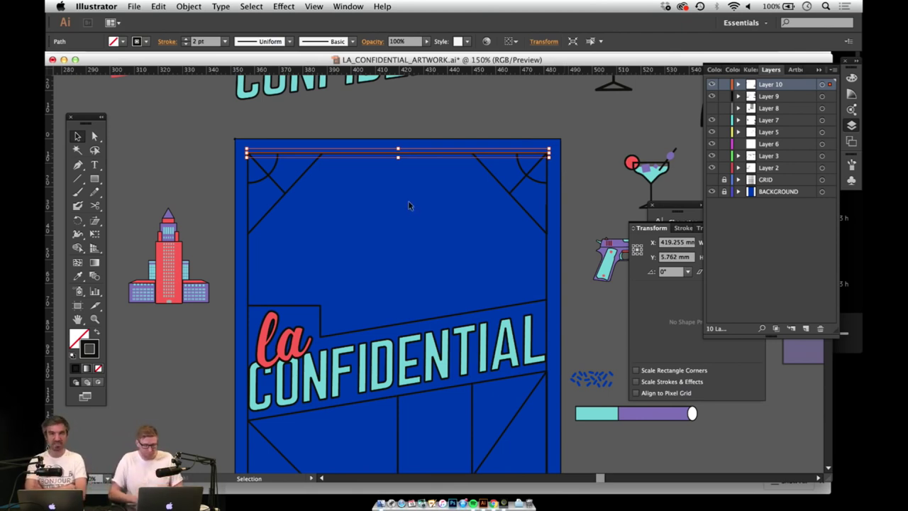
{"action": "left_click", "coordinate": [421, 119]}
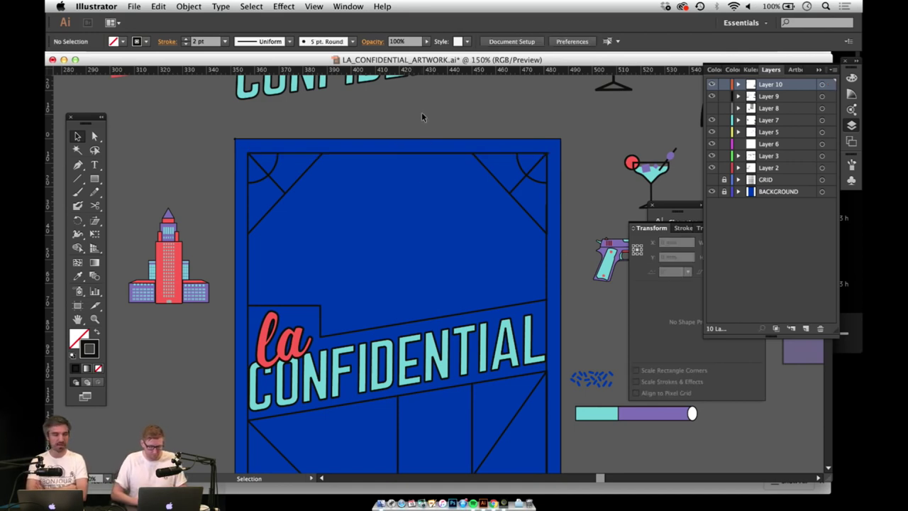
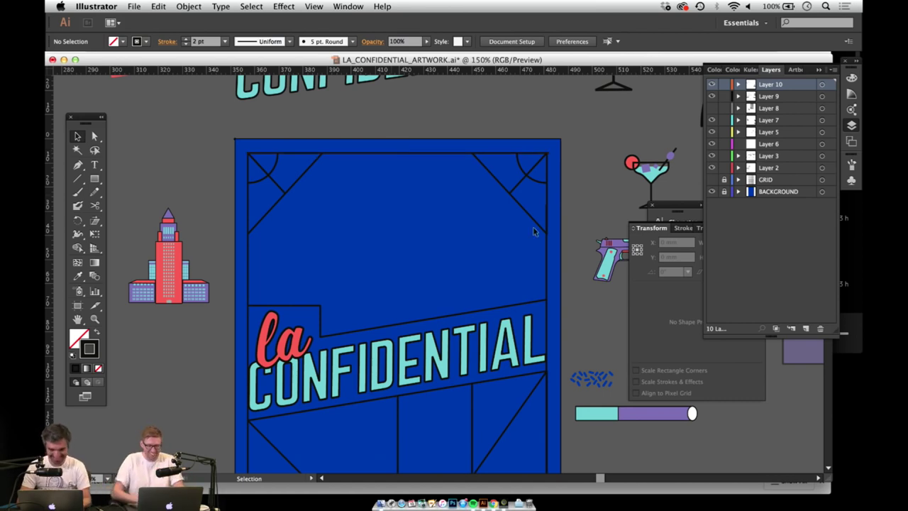
Step: Shorten the top margin line so its right end meets the vertical margin line at the corner
{"action": "key", "text": "z"}
{"action": "left_click", "coordinate": [461, 202]}
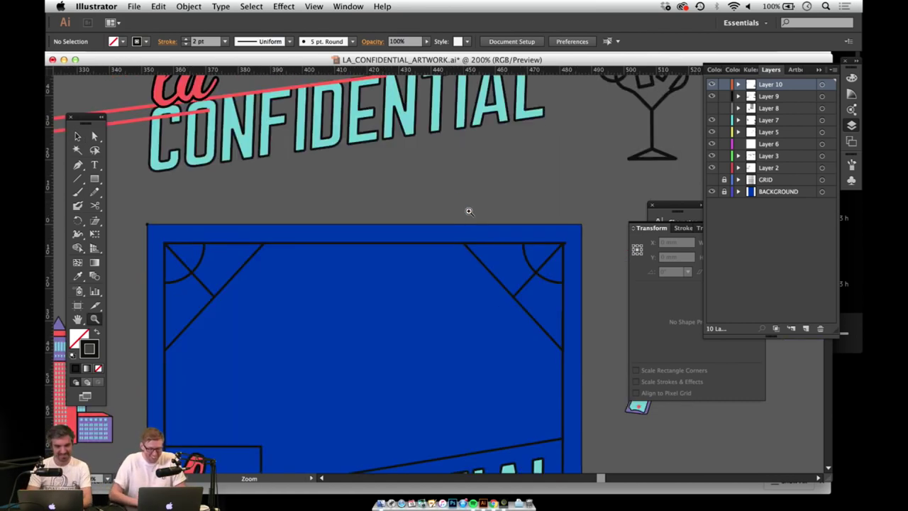
{"action": "left_click", "coordinate": [462, 282]}
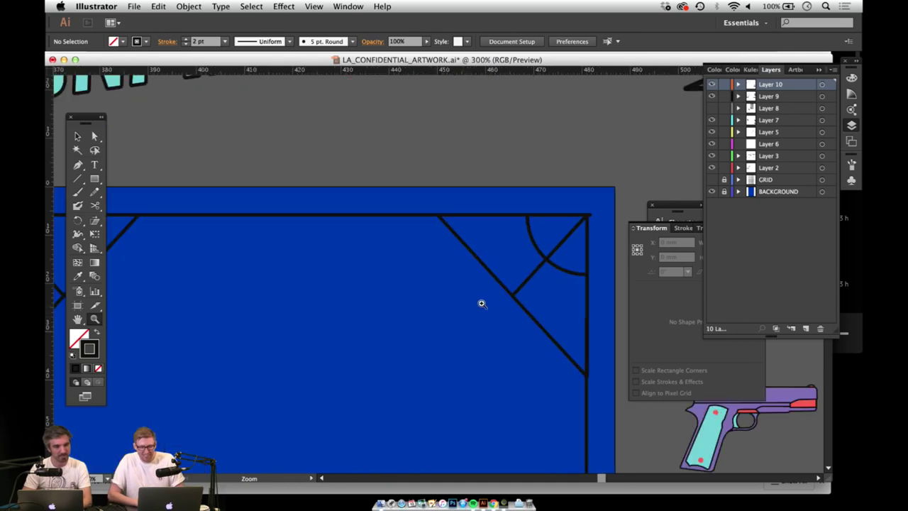
{"action": "left_click_drag", "start_coordinate": [482, 302], "coordinate": [418, 302]}
{"action": "key", "text": "v"}
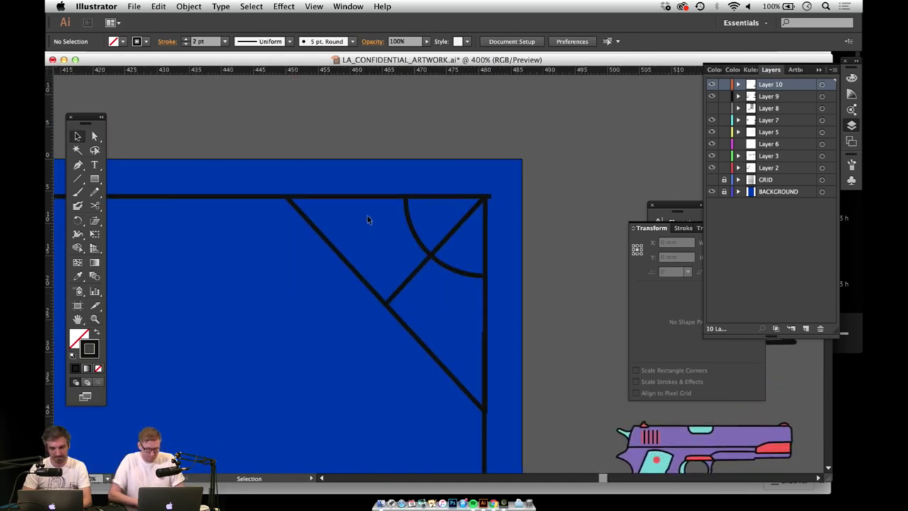
{"action": "left_click", "coordinate": [363, 198]}
{"action": "left_click_drag", "start_coordinate": [493, 196], "coordinate": [487, 196]}
{"action": "left_click", "coordinate": [557, 190]}
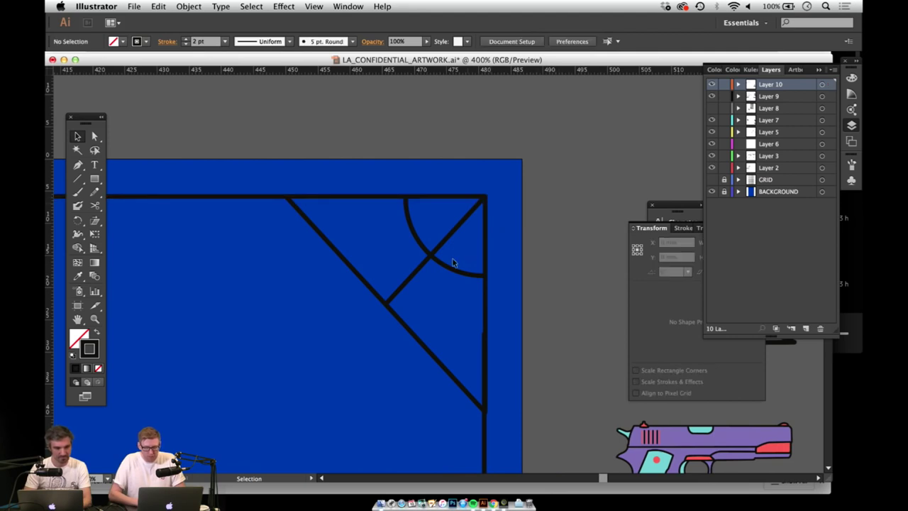
Step: Examine the cover's frame lines, corner ornaments and panel layout from the top edge to the author plate
{"action": "left_click_drag", "start_coordinate": [326, 263], "coordinate": [638, 322]}
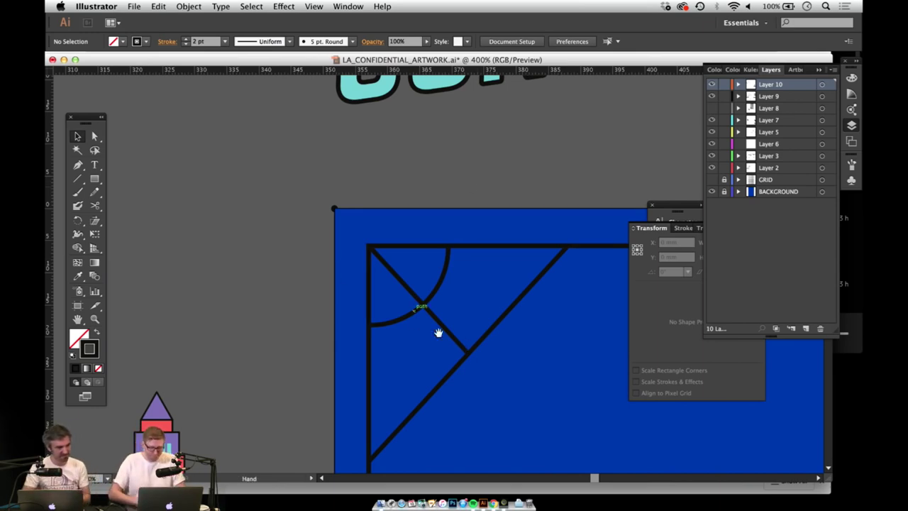
{"action": "left_click_drag", "start_coordinate": [437, 331], "coordinate": [291, 266]}
{"action": "key", "text": "z"}
{"action": "left_click", "coordinate": [470, 316], "text": "alt"}
{"action": "left_click", "coordinate": [480, 334], "text": "alt"}
{"action": "left_click", "coordinate": [480, 335], "text": "alt"}
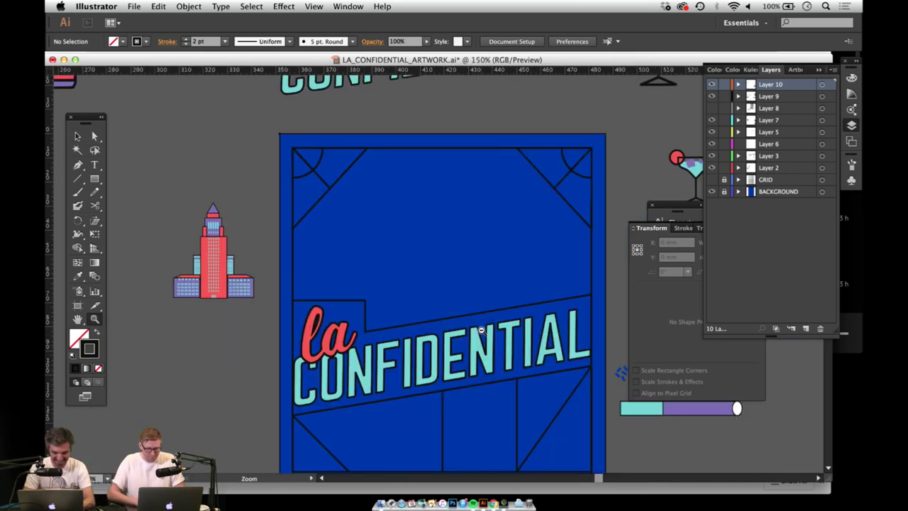
{"action": "left_click_drag", "start_coordinate": [474, 333], "coordinate": [481, 189]}
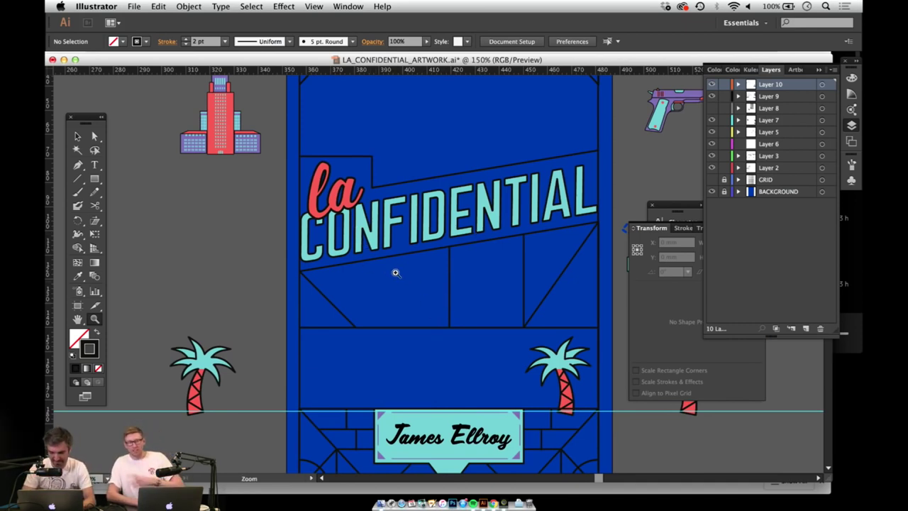
{"action": "left_click_drag", "start_coordinate": [422, 297], "coordinate": [438, 222]}
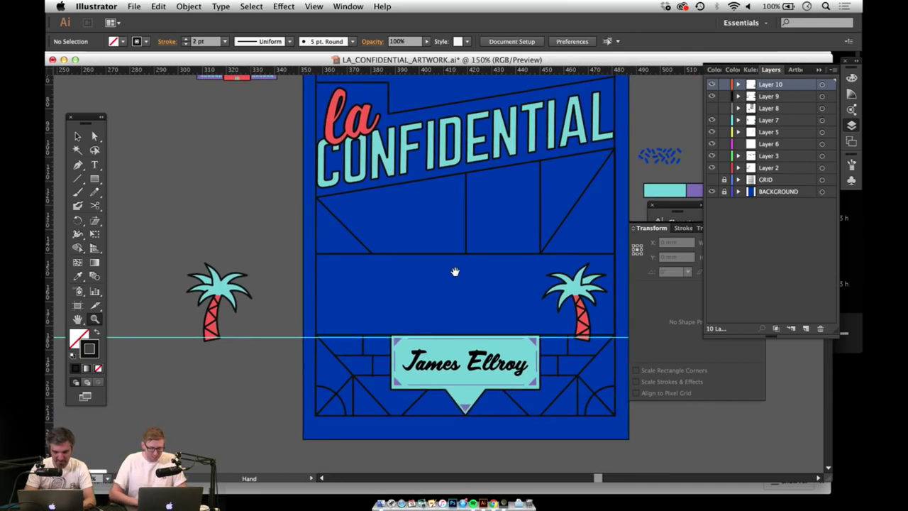
{"action": "left_click_drag", "start_coordinate": [470, 268], "coordinate": [429, 293]}
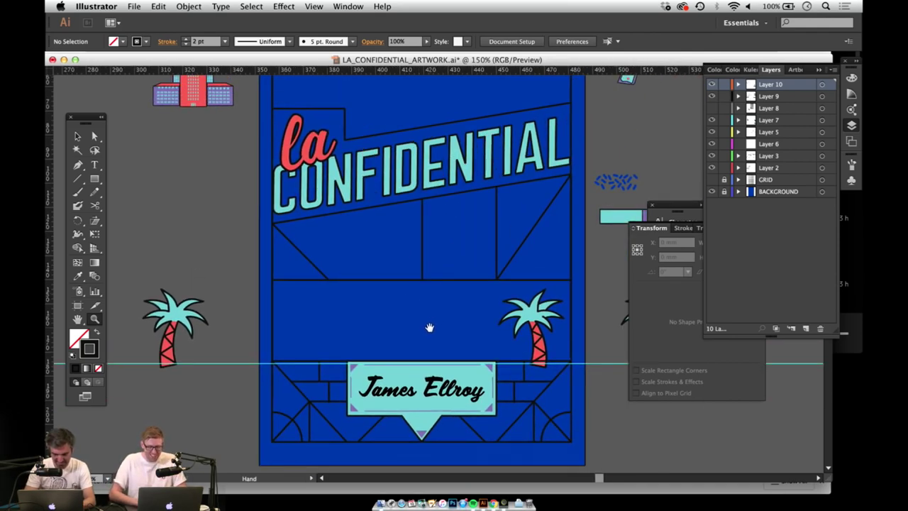
{"action": "scroll", "coordinate": [425, 323], "scroll_direction": "up", "scroll_amount": 10}
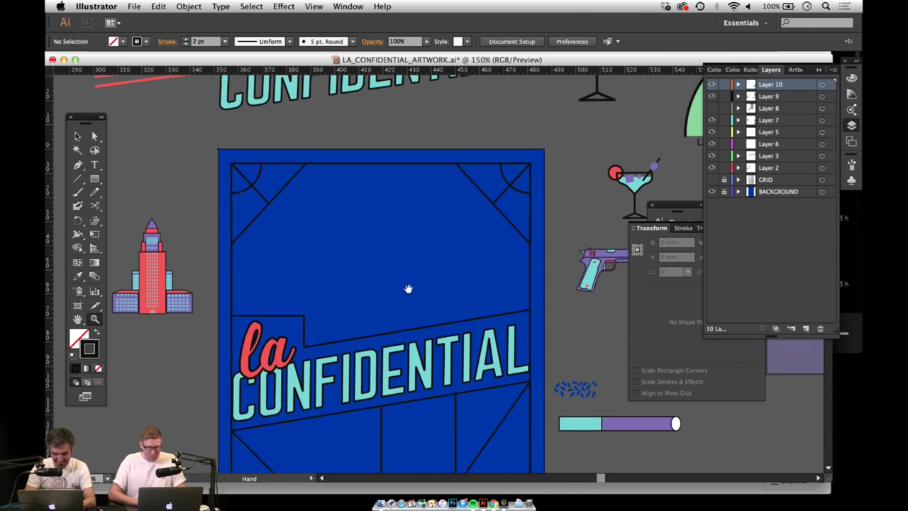
{"action": "left_click", "coordinate": [402, 248]}
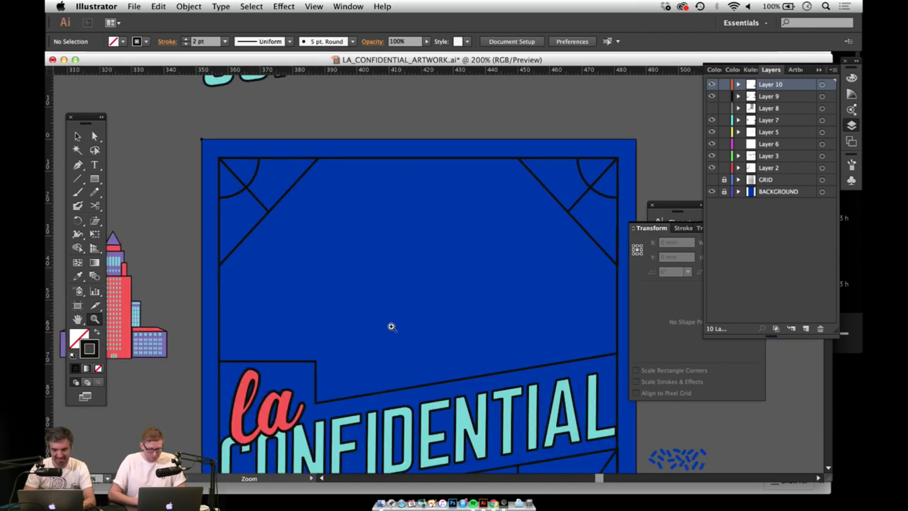
{"action": "left_click_drag", "start_coordinate": [391, 327], "coordinate": [500, 116]}
{"action": "left_click_drag", "start_coordinate": [426, 343], "coordinate": [384, 232]}
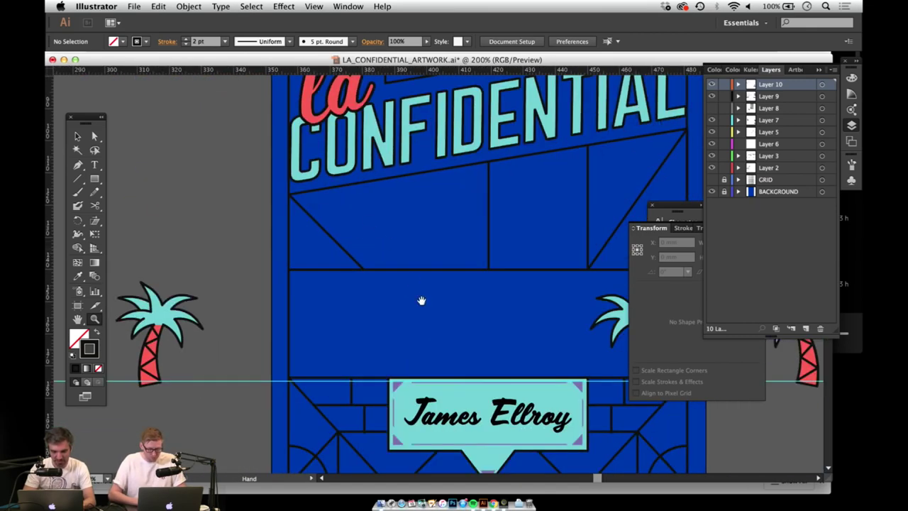
{"action": "left_click_drag", "start_coordinate": [439, 288], "coordinate": [371, 329]}
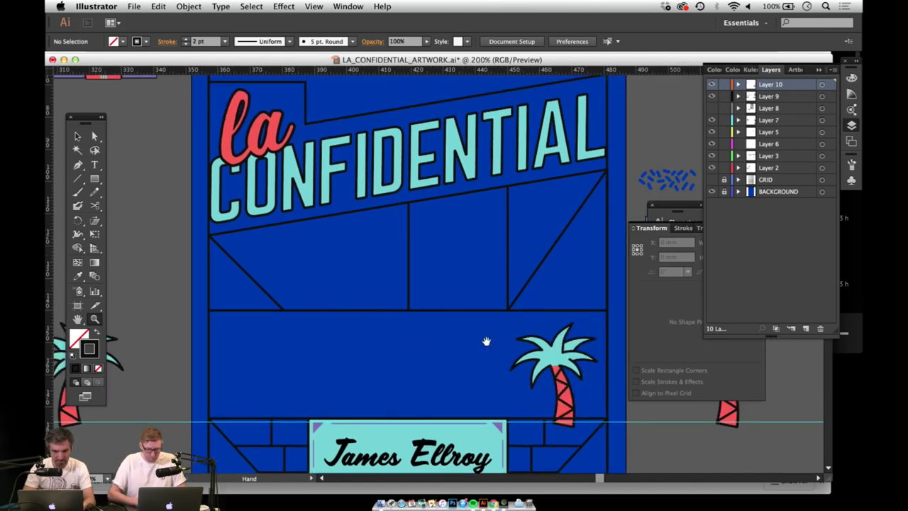
{"action": "left_click_drag", "start_coordinate": [466, 402], "coordinate": [442, 283]}
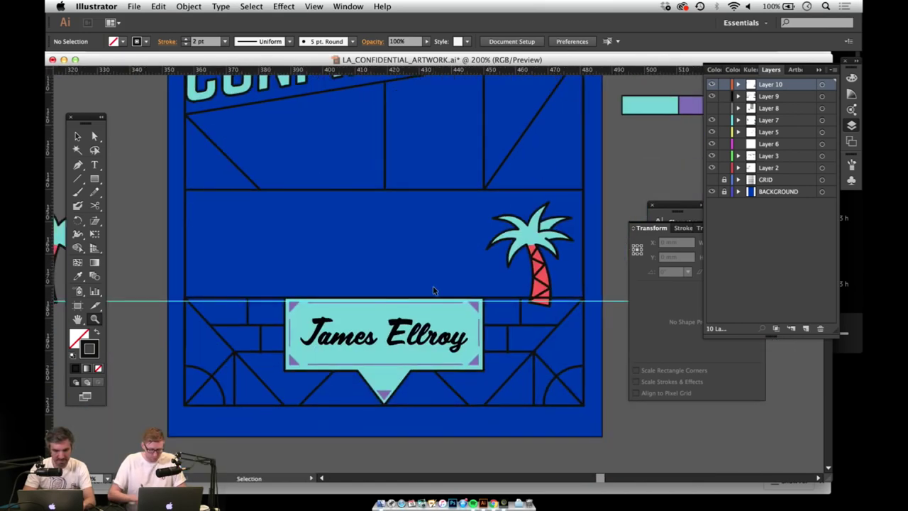
Step: Hide the guides across the artwork
{"action": "key", "text": "super+;"}
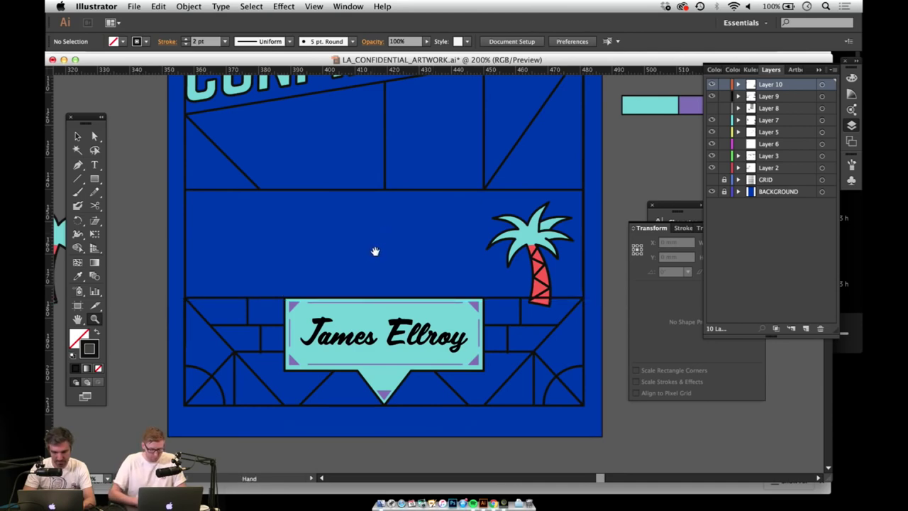
{"action": "scroll", "coordinate": [375, 312], "scroll_direction": "up", "scroll_amount": 8}
{"action": "scroll", "coordinate": [390, 330], "scroll_direction": "up", "scroll_amount": 6}
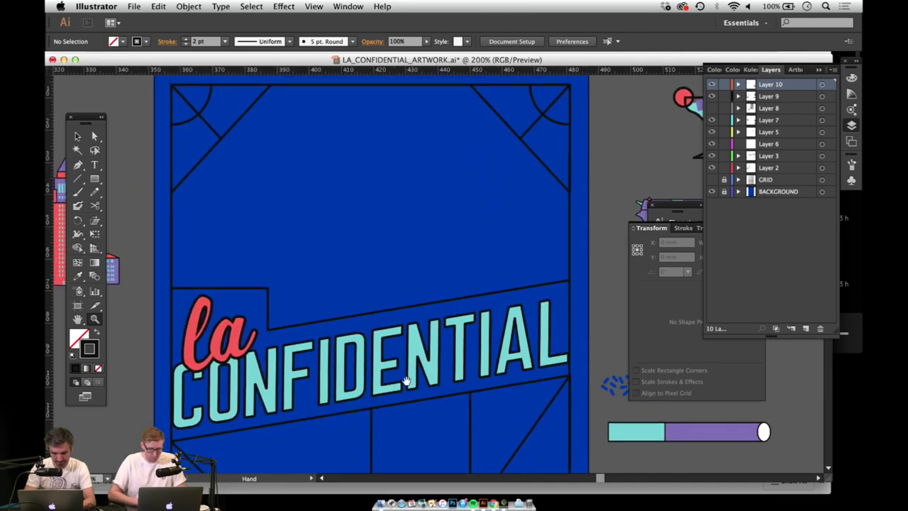
{"action": "scroll", "coordinate": [493, 233], "scroll_direction": "right", "scroll_amount": 8}
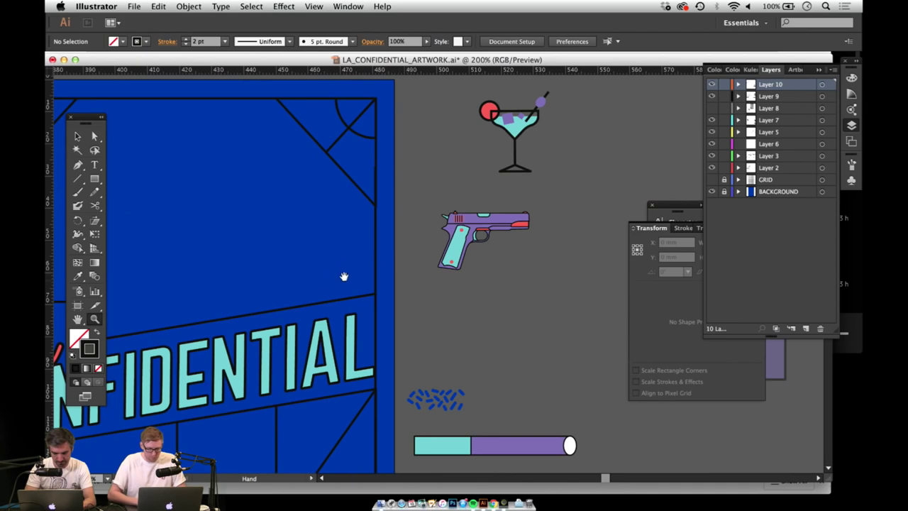
Step: Draw a horizontal line between the two side margin lines, joining the lower ends of the upper corner diagonals
{"action": "left_click_drag", "start_coordinate": [345, 276], "coordinate": [493, 296]}
{"action": "key", "text": "backslash"}
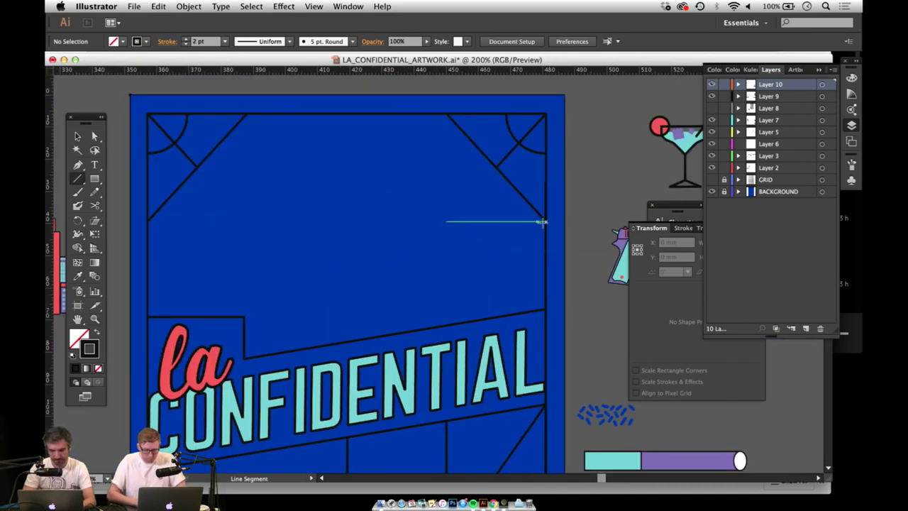
{"action": "left_click_drag", "start_coordinate": [451, 228], "coordinate": [148, 240]}
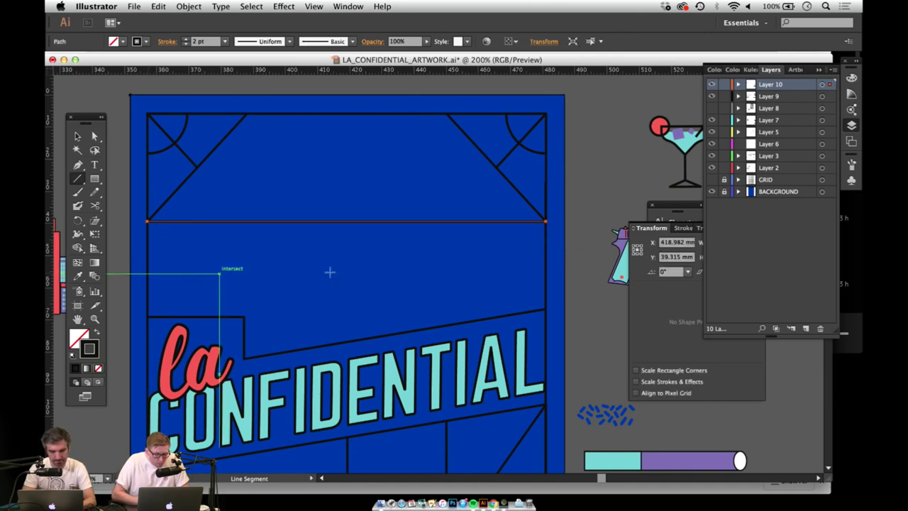
{"action": "key", "text": "v"}
Step: Show the GRID layer and draw a vertical centre line from the new horizontal line down to the title's upper slanted border
{"action": "left_click_drag", "start_coordinate": [373, 304], "coordinate": [410, 252]}
{"action": "key", "text": "backslash"}
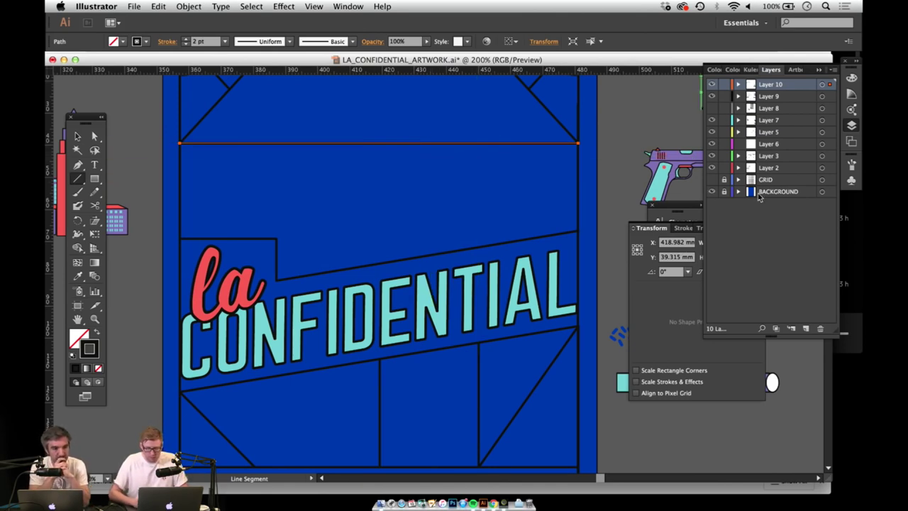
{"action": "left_click", "coordinate": [713, 179]}
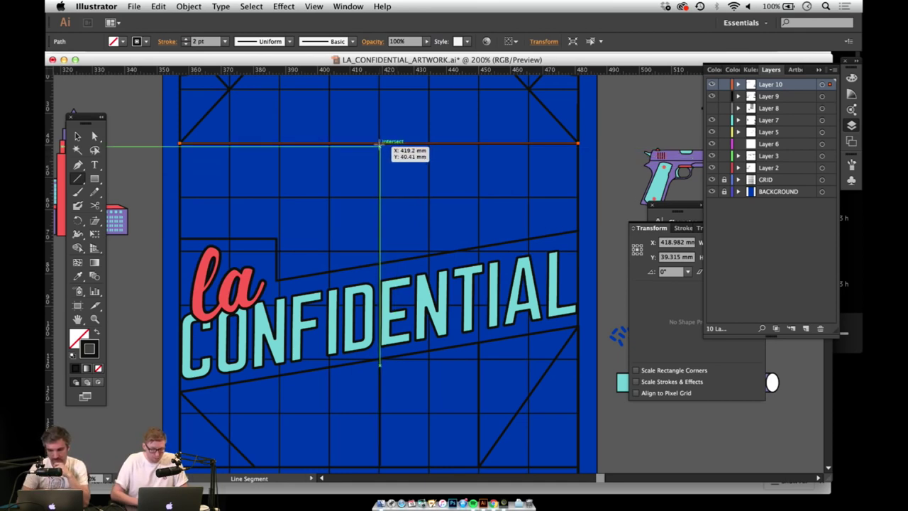
{"action": "left_click_drag", "start_coordinate": [379, 142], "coordinate": [400, 263]}
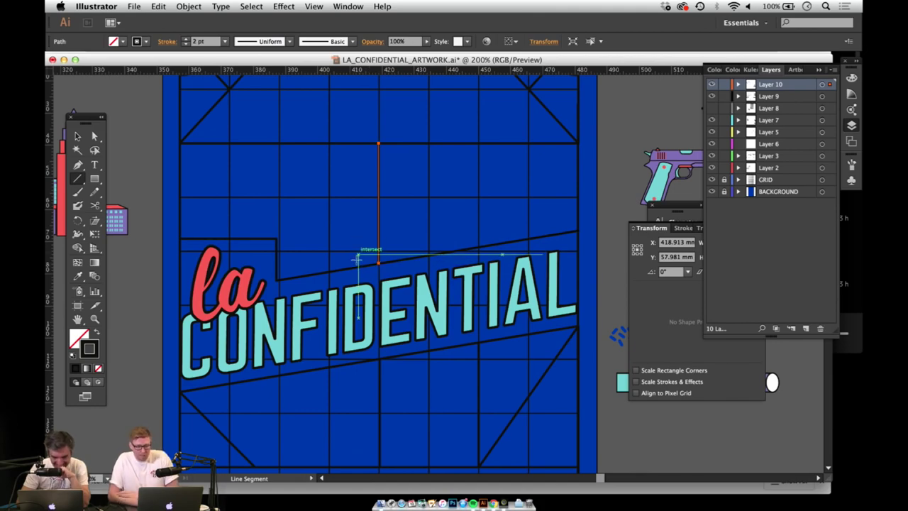
{"action": "key", "text": "v"}
{"action": "left_click", "coordinate": [133, 141]}
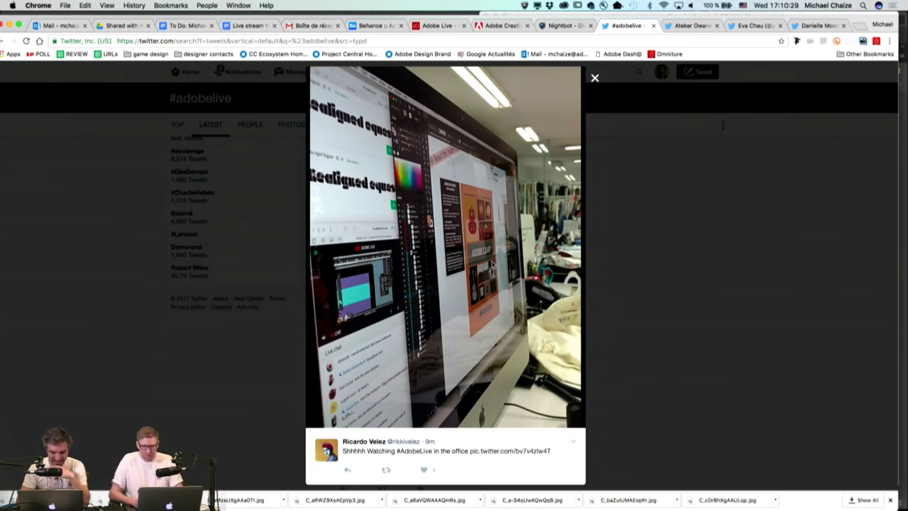
Step: Close the enlarged office photo on Twitter and look further up the latest #adobelive tweets
{"action": "left_click", "coordinate": [595, 77]}
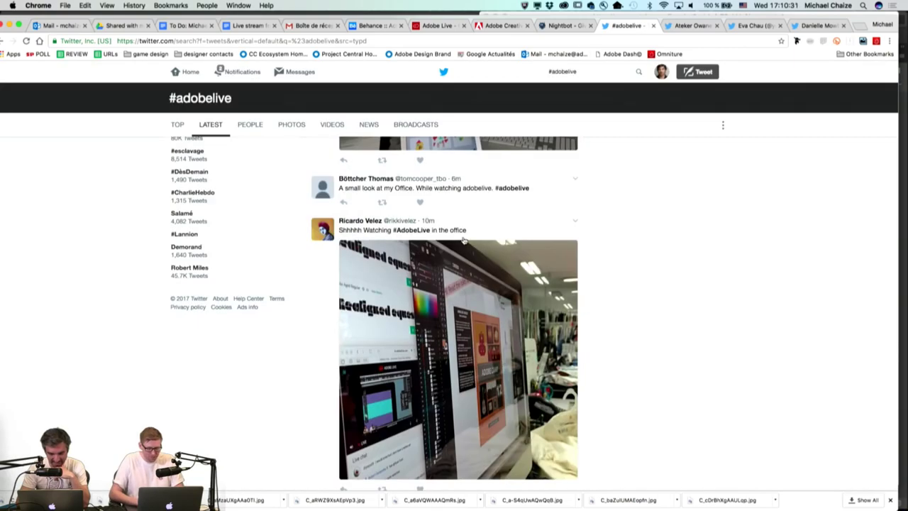
{"action": "scroll", "coordinate": [482, 237], "scroll_direction": "up", "scroll_amount": 4}
{"action": "left_click", "coordinate": [449, 315]}
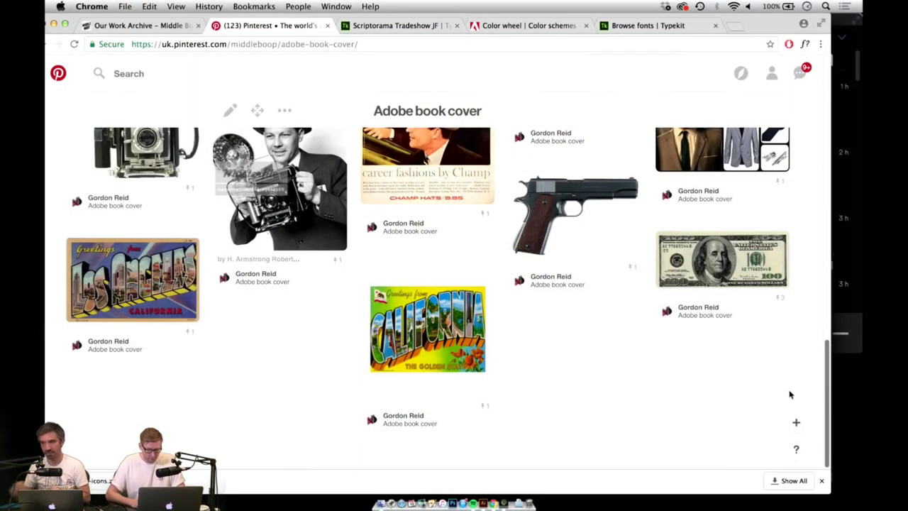
Step: Look over the reference photos on the Adobe book cover Pinterest board and switch back to Illustrator
{"action": "scroll", "coordinate": [793, 369], "scroll_direction": "up", "scroll_amount": 3}
{"action": "scroll", "coordinate": [797, 325], "scroll_direction": "up", "scroll_amount": 3}
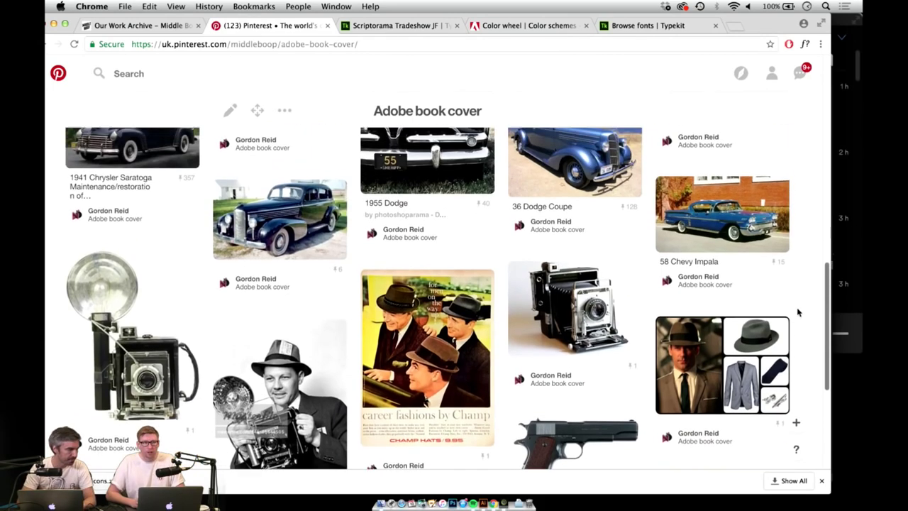
{"action": "key", "text": "super+Tab"}
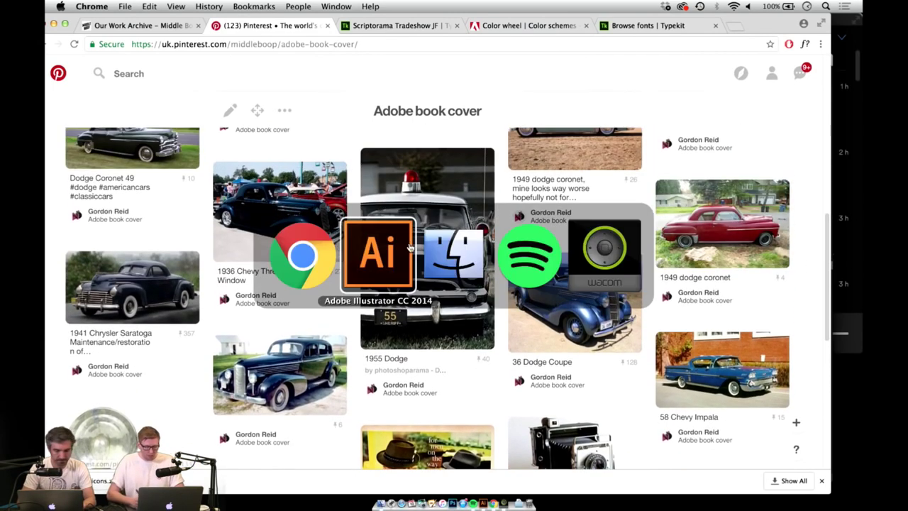
Step: Examine the cover's panels from the top frame to the author plate, along with the tower building illustration beside it
{"action": "key", "text": "z"}
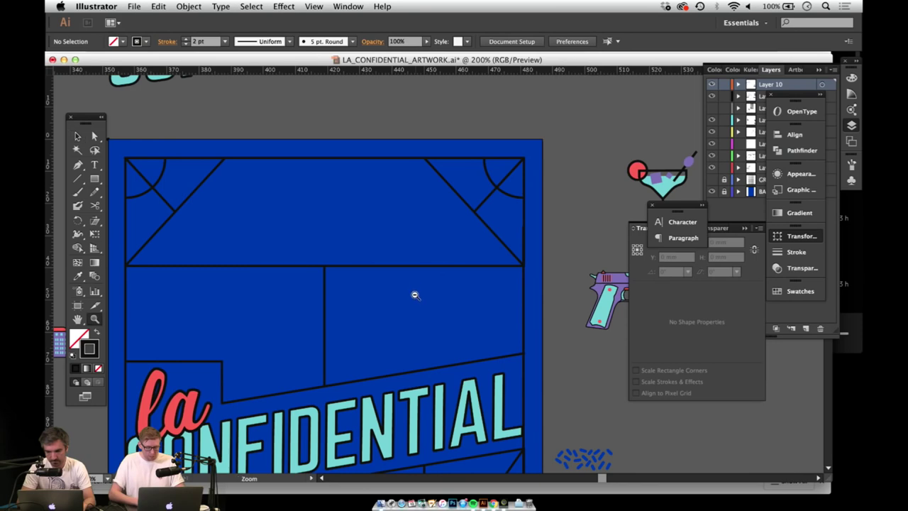
{"action": "left_click", "coordinate": [416, 296], "text": "alt"}
{"action": "left_click_drag", "start_coordinate": [427, 417], "coordinate": [448, 339]}
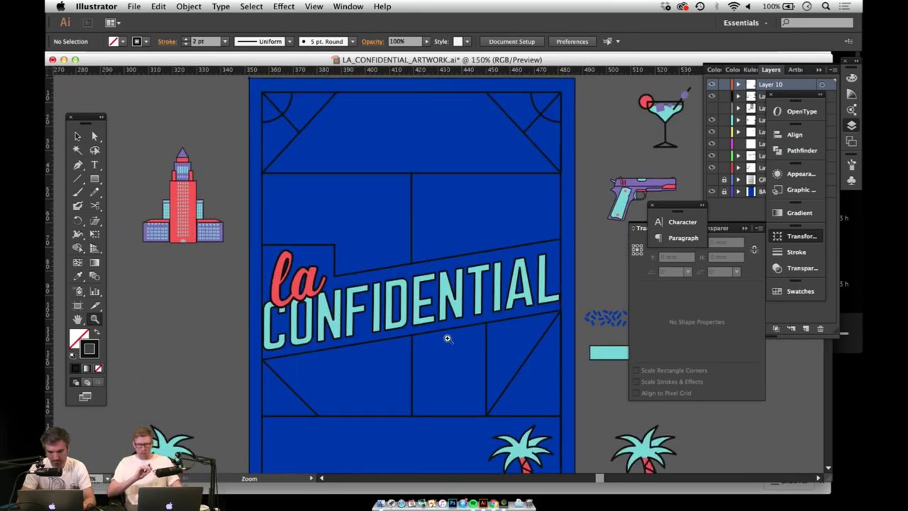
{"action": "left_click", "coordinate": [491, 230]}
{"action": "left_click_drag", "start_coordinate": [416, 327], "coordinate": [503, 124]}
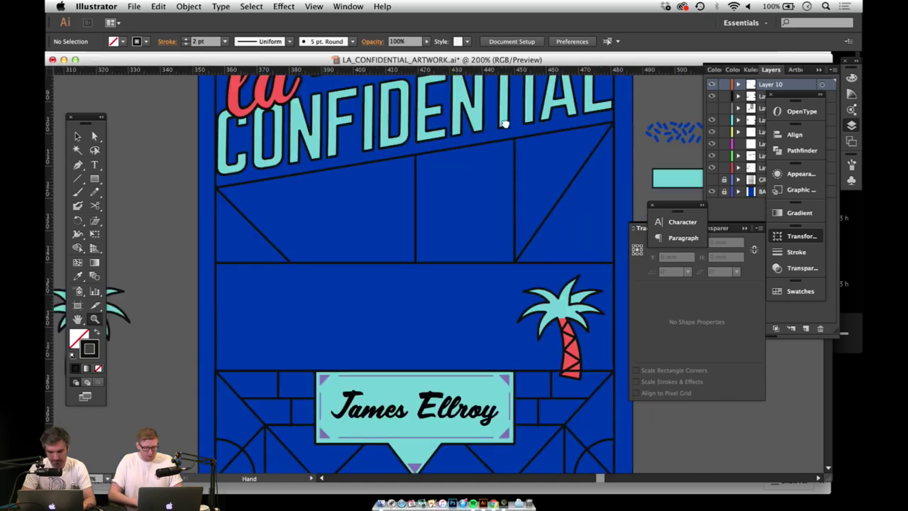
{"action": "scroll", "coordinate": [456, 238], "scroll_direction": "down", "scroll_amount": 1}
{"action": "left_click", "coordinate": [456, 238], "text": "alt"}
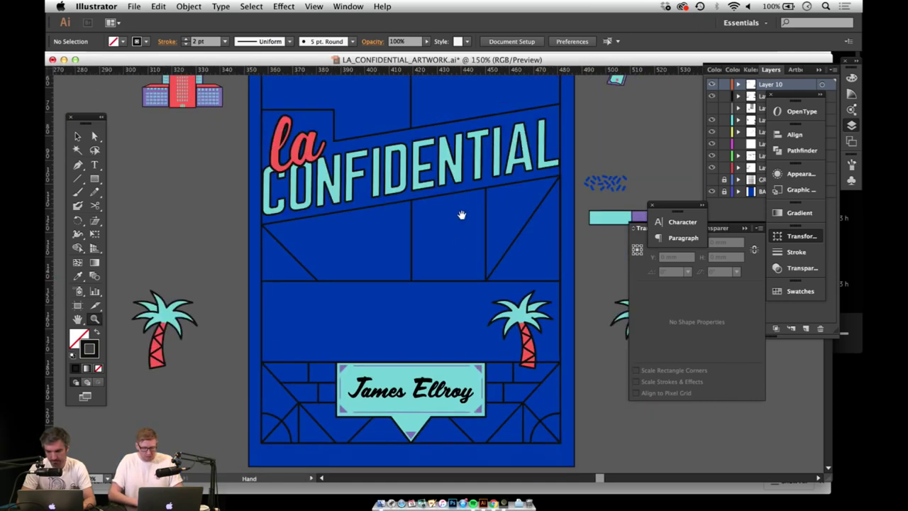
{"action": "scroll", "coordinate": [457, 282], "scroll_direction": "up", "scroll_amount": 6}
{"action": "key", "text": "v"}
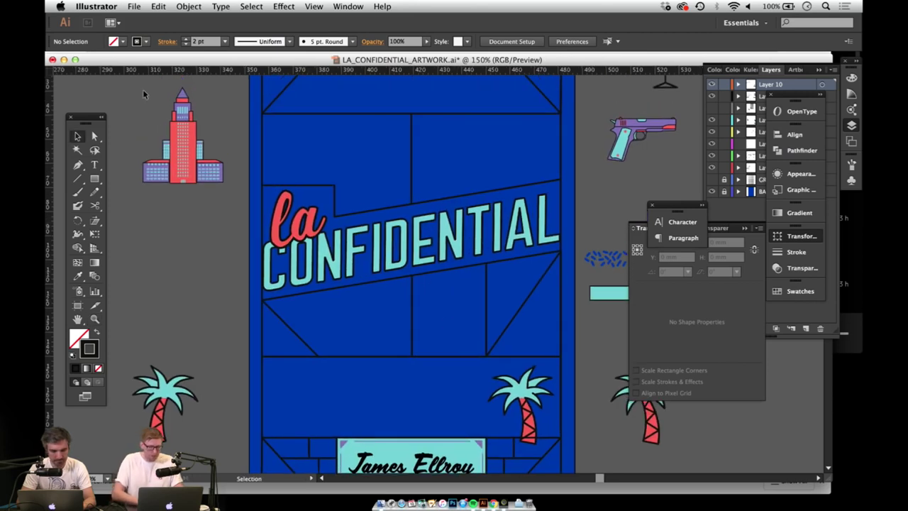
{"action": "left_click", "coordinate": [214, 177]}
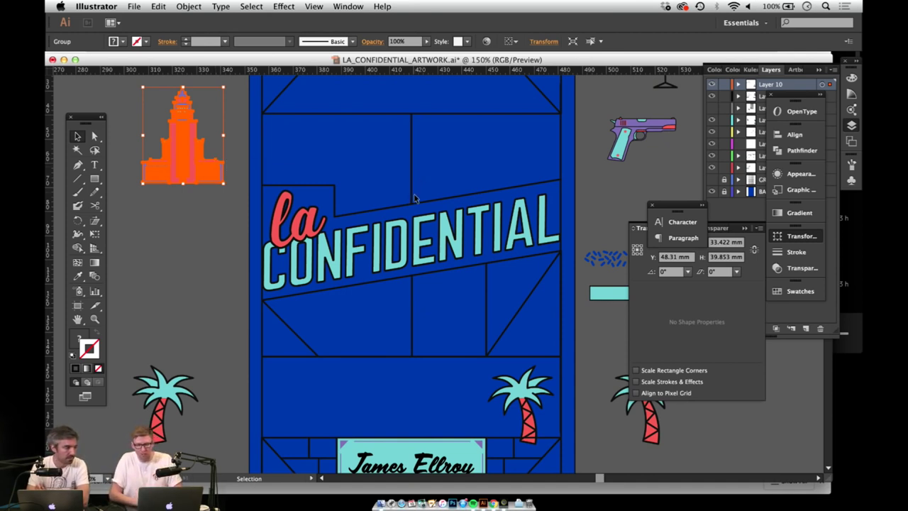
Step: Switch to the Pinterest board in Chrome and compare its vintage car photos as references for an illustration
{"action": "key", "text": "super+Tab"}
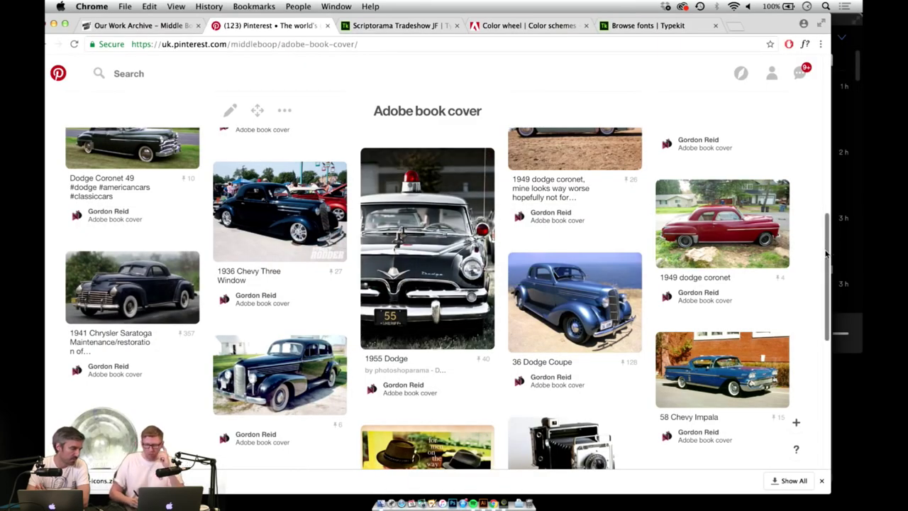
{"action": "scroll", "coordinate": [824, 231], "scroll_direction": "up", "scroll_amount": 2}
{"action": "scroll", "coordinate": [824, 231], "scroll_direction": "up", "scroll_amount": 4}
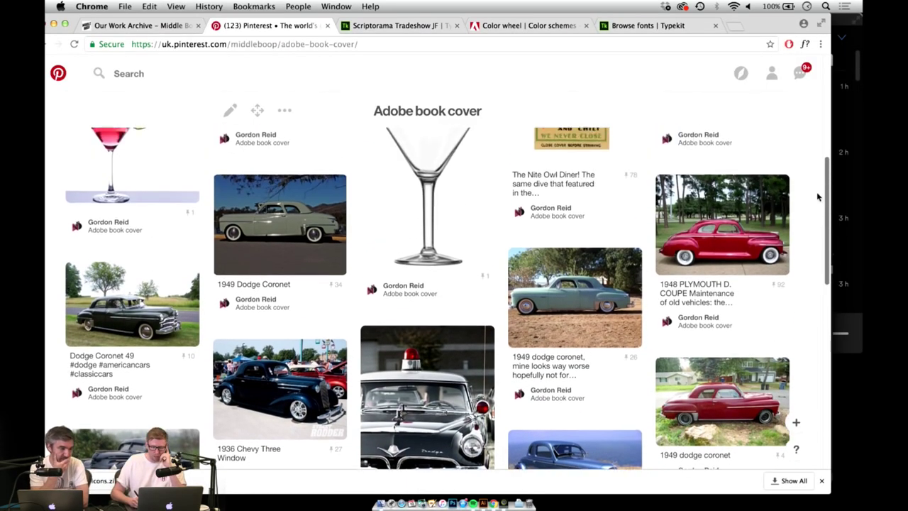
{"action": "scroll", "coordinate": [817, 196], "scroll_direction": "down", "scroll_amount": 1}
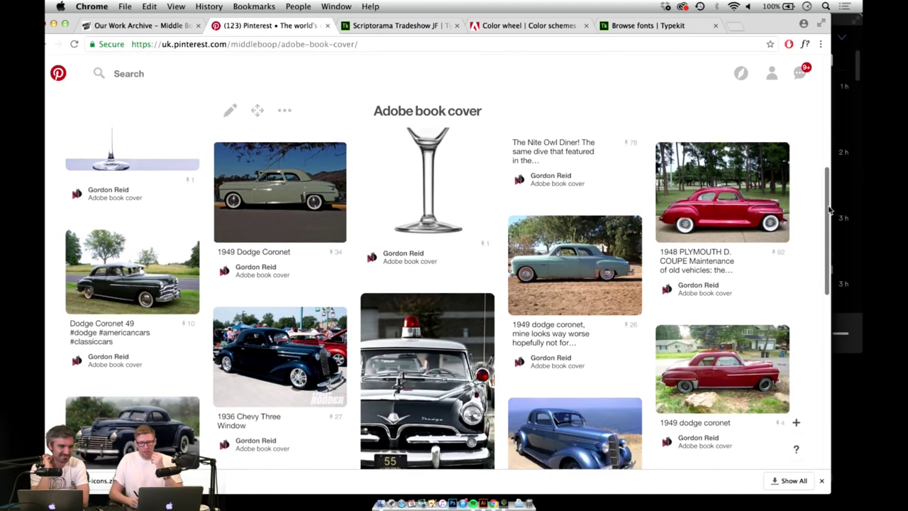
{"action": "scroll", "coordinate": [823, 210], "scroll_direction": "down", "scroll_amount": 3}
{"action": "scroll", "coordinate": [830, 205], "scroll_direction": "up", "scroll_amount": 2}
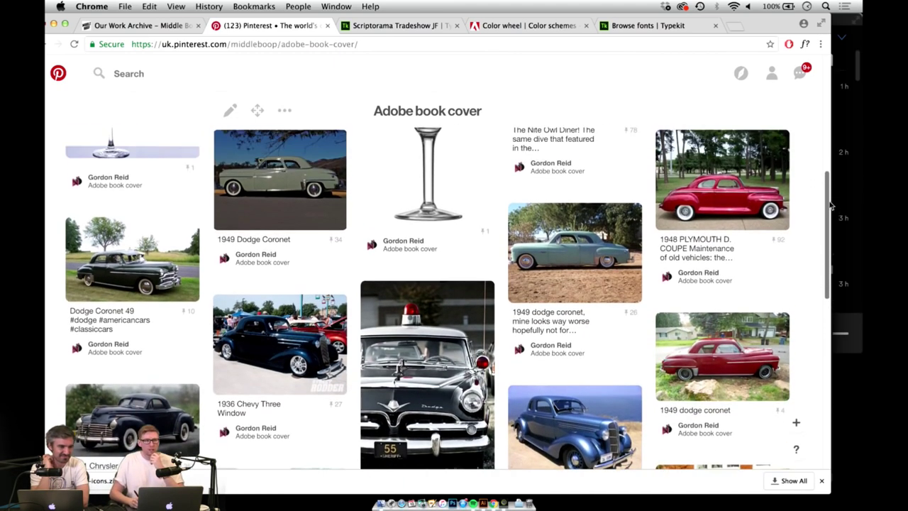
{"action": "scroll", "coordinate": [831, 206], "scroll_direction": "down", "scroll_amount": 3}
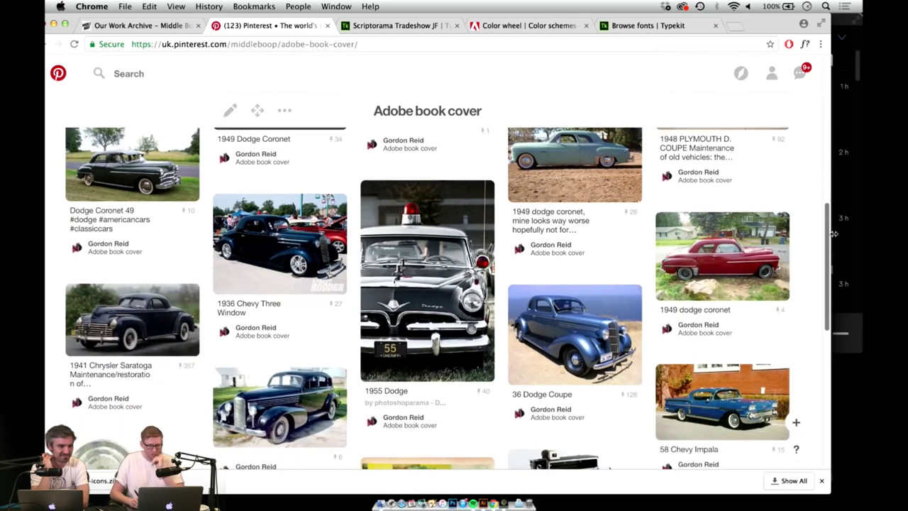
{"action": "scroll", "coordinate": [833, 233], "scroll_direction": "down", "scroll_amount": 5}
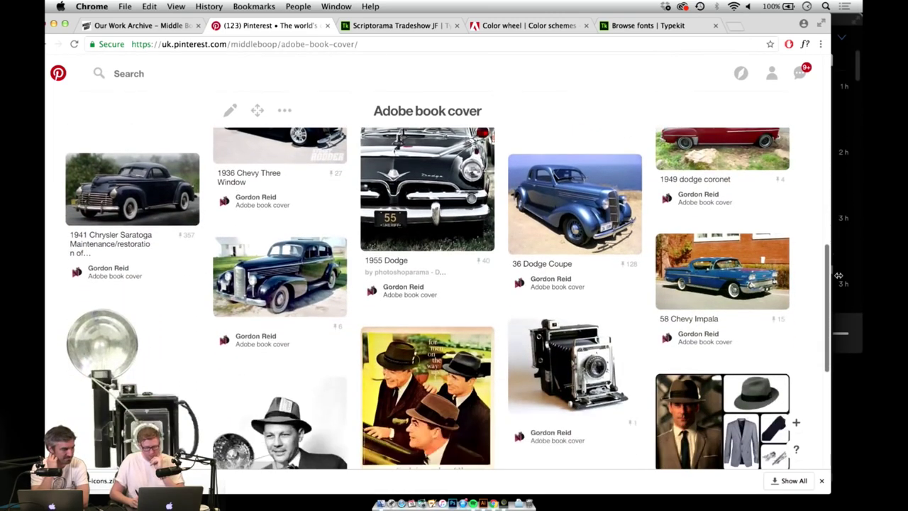
{"action": "scroll", "coordinate": [816, 283], "scroll_direction": "up", "scroll_amount": 10}
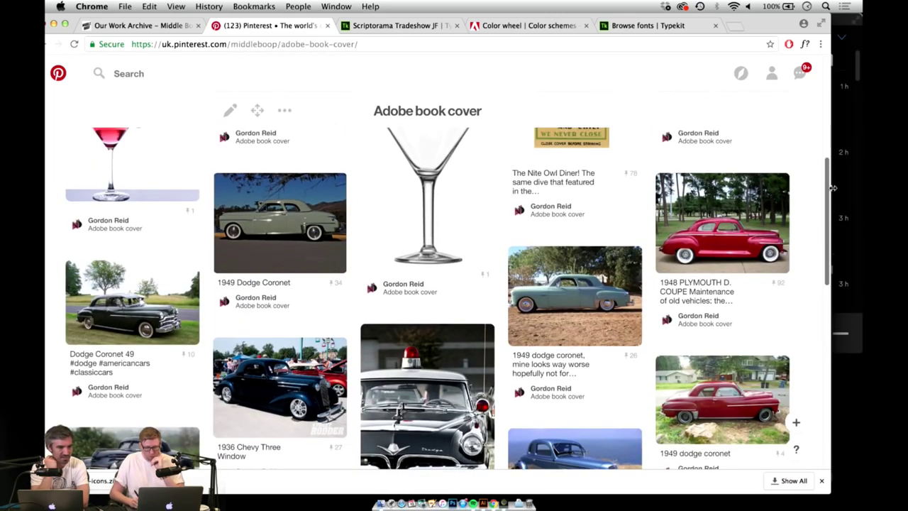
Step: Open the 1948 Plymouth D. Coupe pin and copy its red car photo
{"action": "mouse_move", "coordinate": [731, 248]}
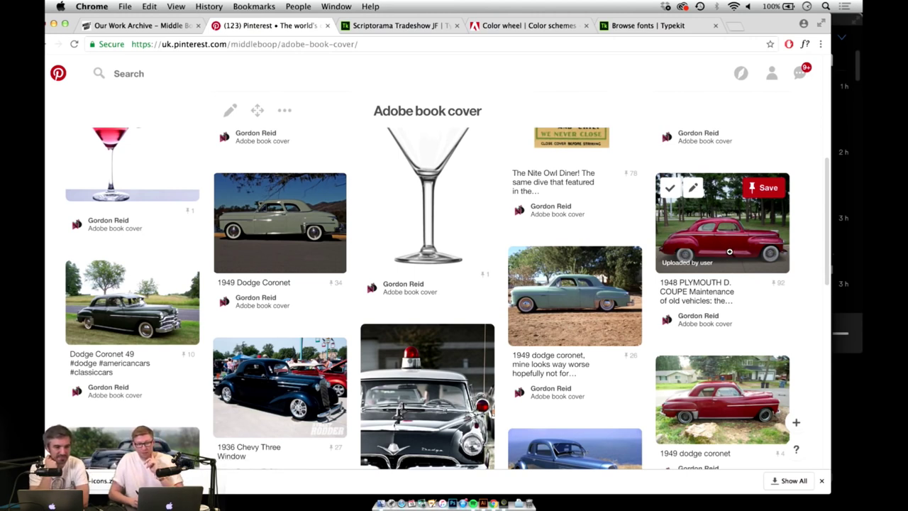
{"action": "left_click", "coordinate": [729, 251]}
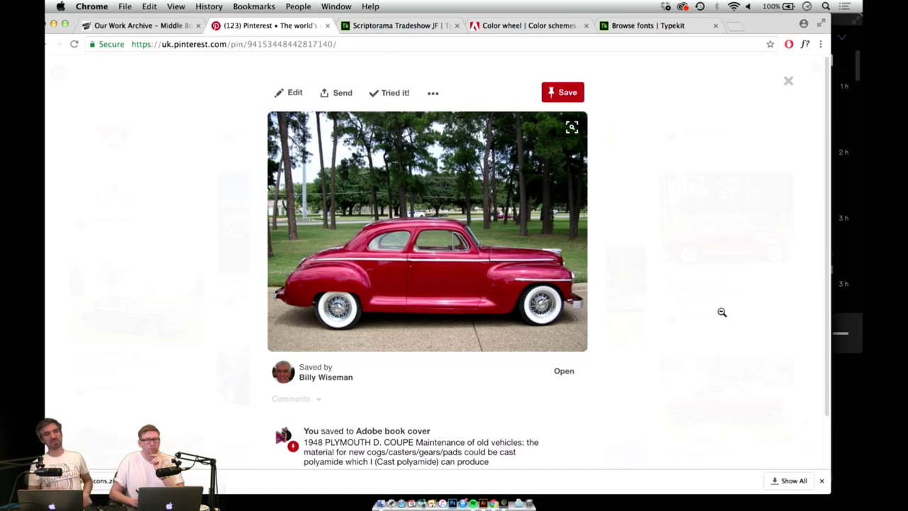
{"action": "right_click", "coordinate": [425, 259]}
{"action": "left_click", "coordinate": [451, 349]}
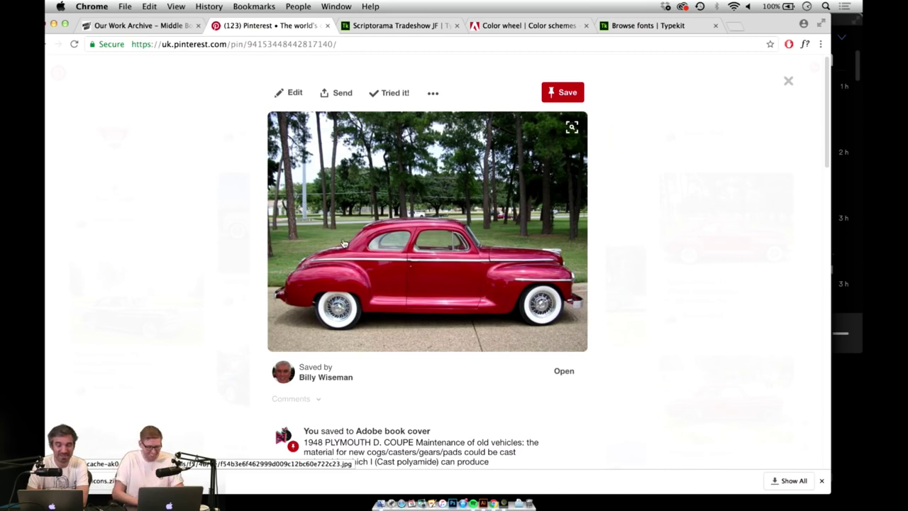
Step: Switch to Illustrator, paste the red car photo beside the cover and move it clear of the building illustration
{"action": "key", "text": "super+Tab"}
{"action": "key", "text": "space"}
{"action": "left_click_drag", "start_coordinate": [260, 329], "coordinate": [459, 285]}
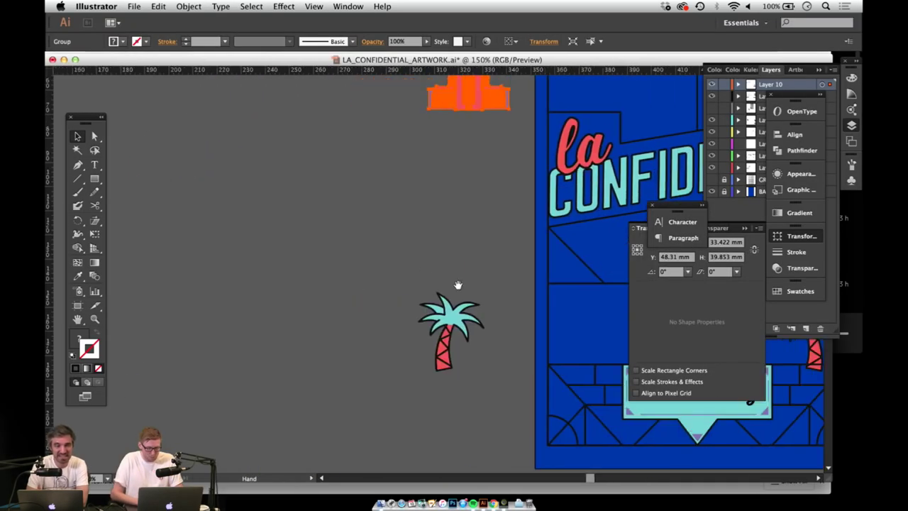
{"action": "left_click_drag", "start_coordinate": [214, 178], "coordinate": [338, 249]}
{"action": "left_click", "coordinate": [339, 262]}
{"action": "key", "text": "super+v"}
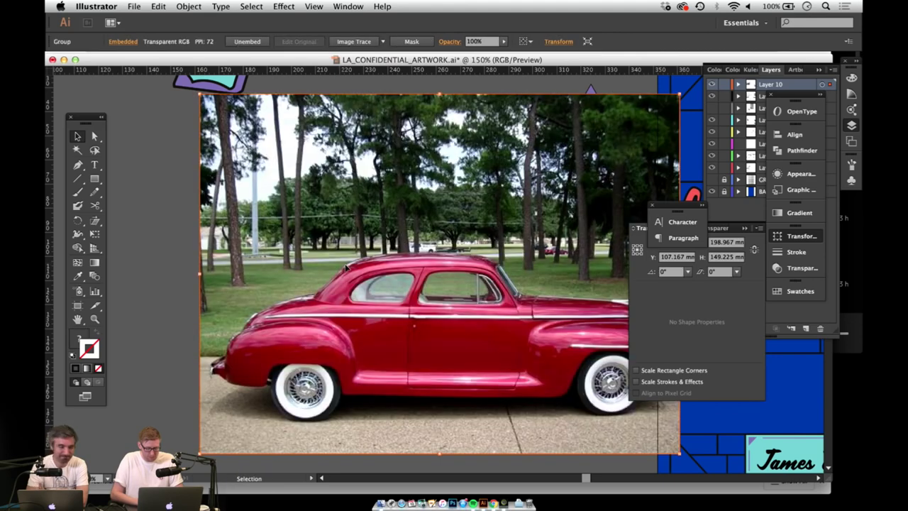
{"action": "left_click_drag", "start_coordinate": [438, 298], "coordinate": [290, 260]}
{"action": "key", "text": "space"}
{"action": "left_click_drag", "start_coordinate": [315, 334], "coordinate": [378, 283]}
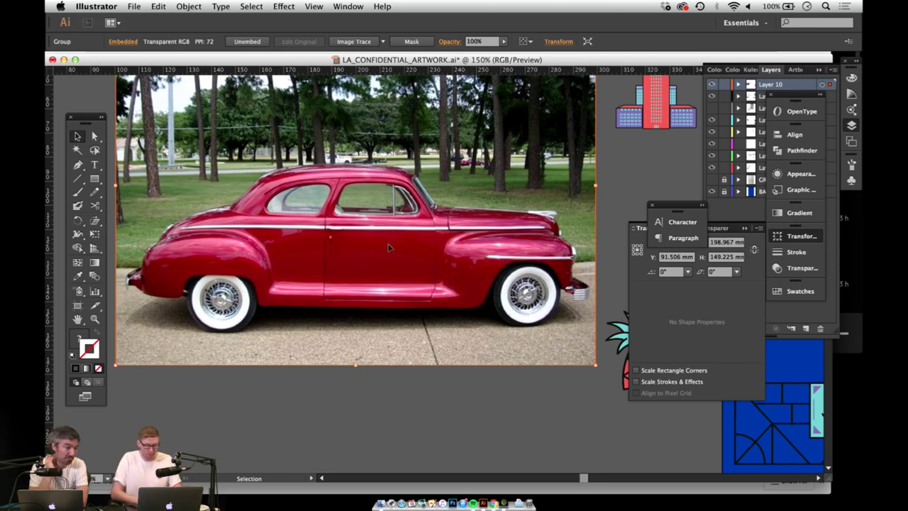
Step: Add a new layer at the top of the document's layer stack and name it CAR
{"action": "key", "text": "z"}
{"action": "left_click", "coordinate": [395, 270]}
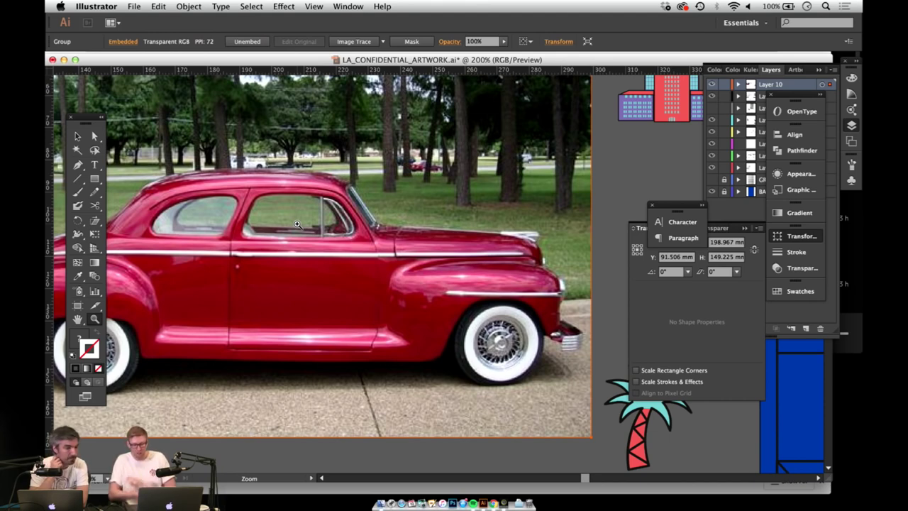
{"action": "key", "text": "v"}
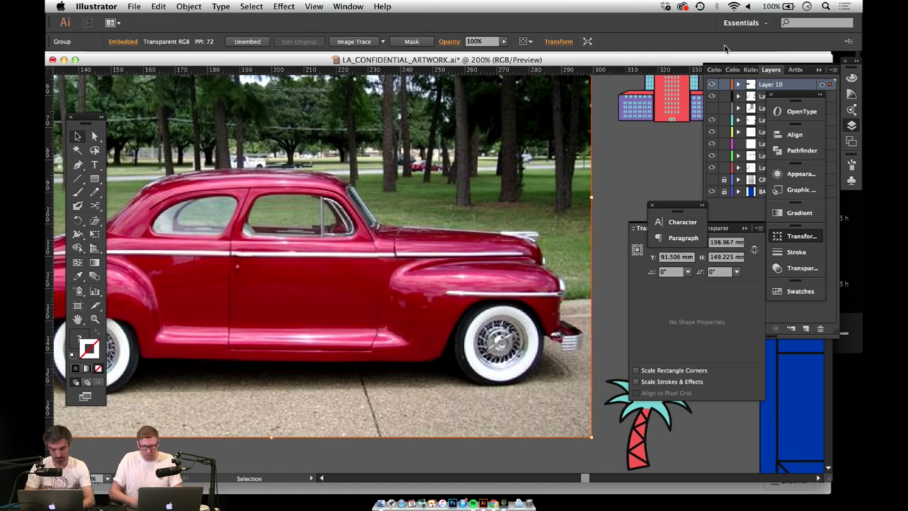
{"action": "left_click", "coordinate": [770, 69]}
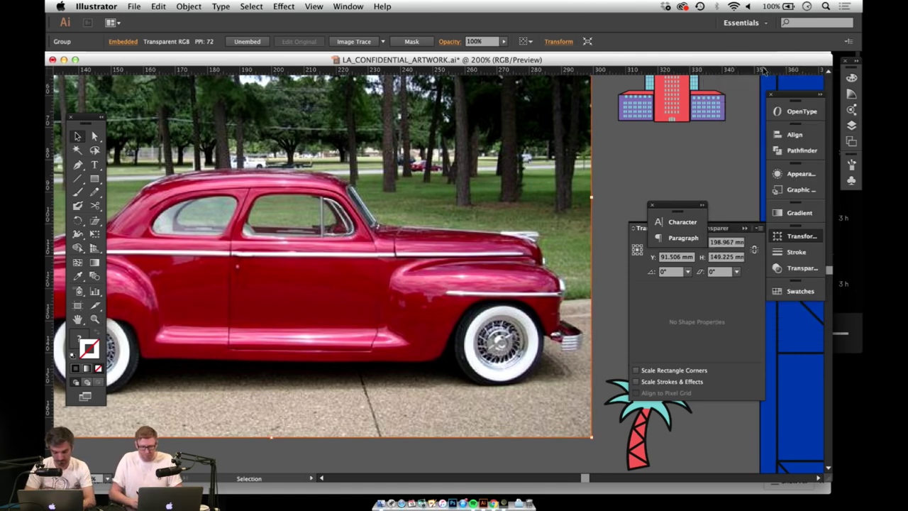
{"action": "left_click", "coordinate": [851, 125]}
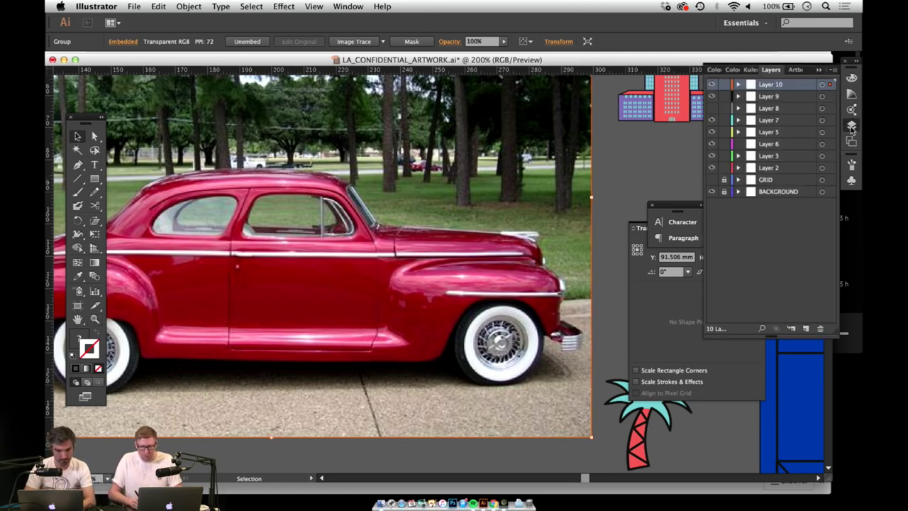
{"action": "left_click", "coordinate": [806, 329]}
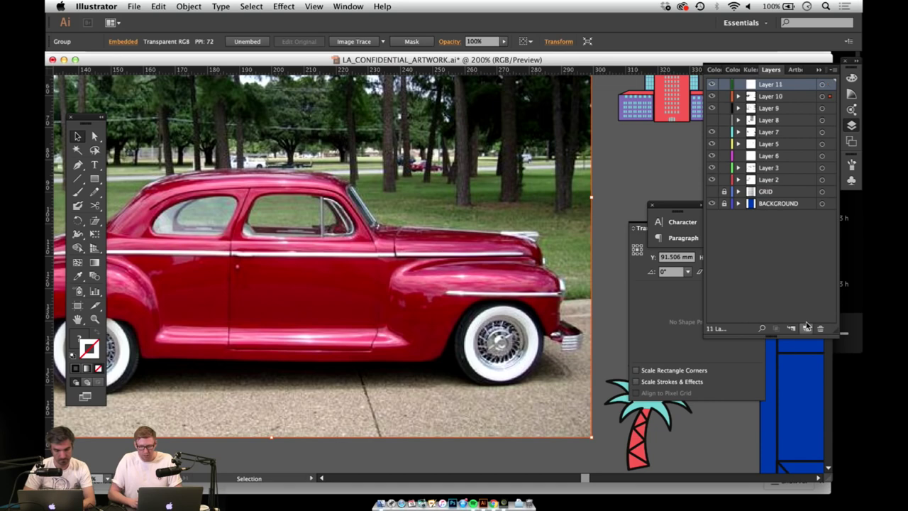
{"action": "double_click", "coordinate": [769, 85]}
{"action": "type", "text": "CAR"}
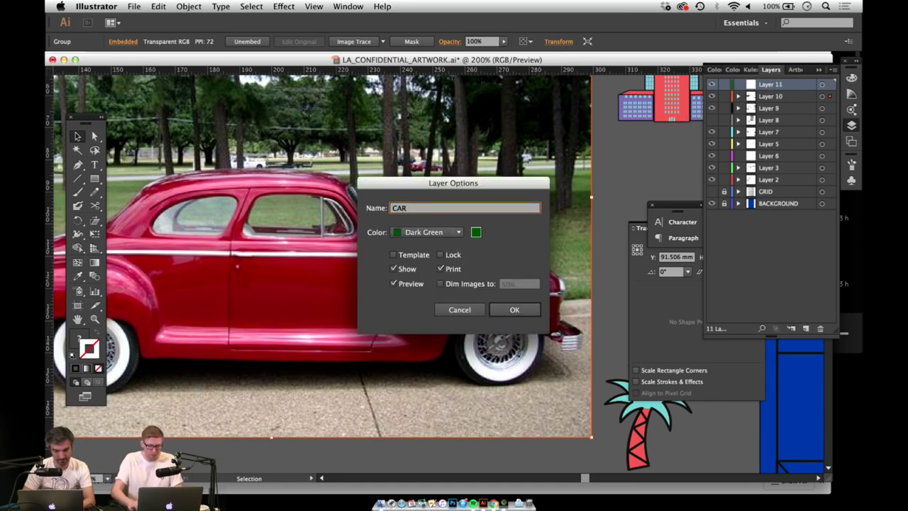
{"action": "key", "text": "Return"}
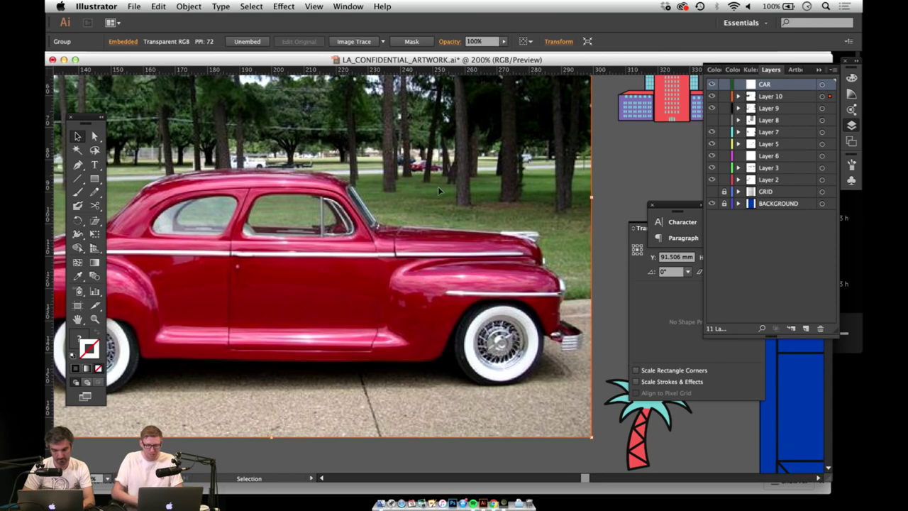
Step: Paste the red car photo onto the CAR layer, delete the original photo on Layer 10, and reposition the pasted one
{"action": "key", "text": "Up"}
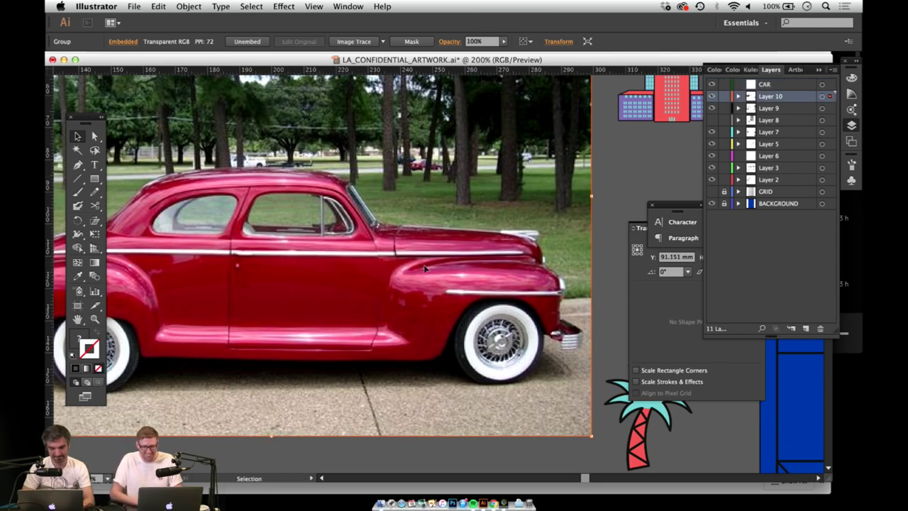
{"action": "left_click", "coordinate": [780, 86]}
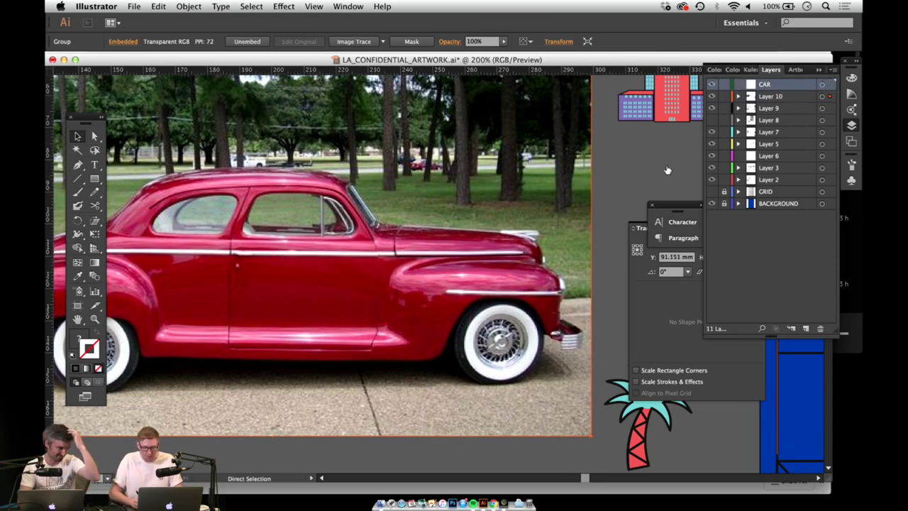
{"action": "key", "text": "super+v"}
{"action": "left_click_drag", "start_coordinate": [329, 261], "coordinate": [575, 383]}
{"action": "left_click", "coordinate": [270, 298]}
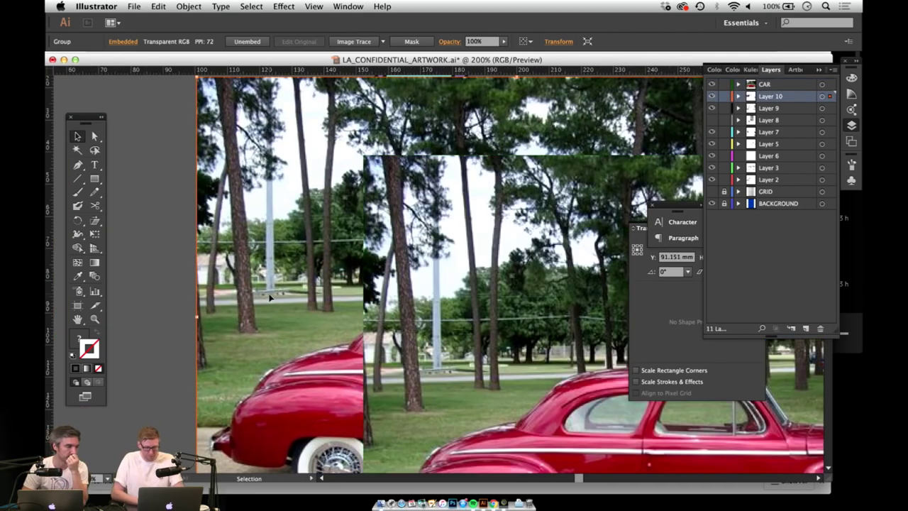
{"action": "key", "text": "Delete"}
{"action": "left_click_drag", "start_coordinate": [477, 304], "coordinate": [200, 204]}
{"action": "left_click_drag", "start_coordinate": [422, 327], "coordinate": [409, 263]}
{"action": "left_click_drag", "start_coordinate": [444, 332], "coordinate": [405, 279]}
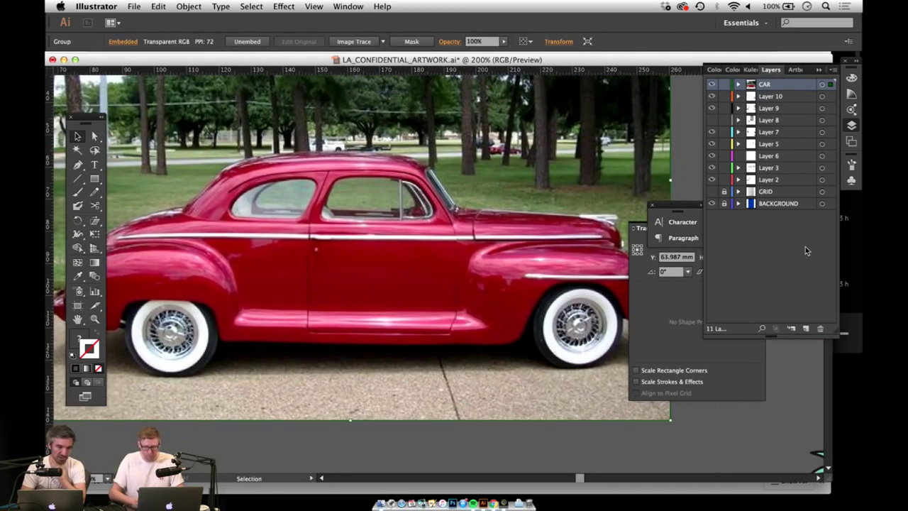
Step: Add a new layer above CAR and ready the Pen tool over the front half of the car
{"action": "left_click", "coordinate": [805, 329]}
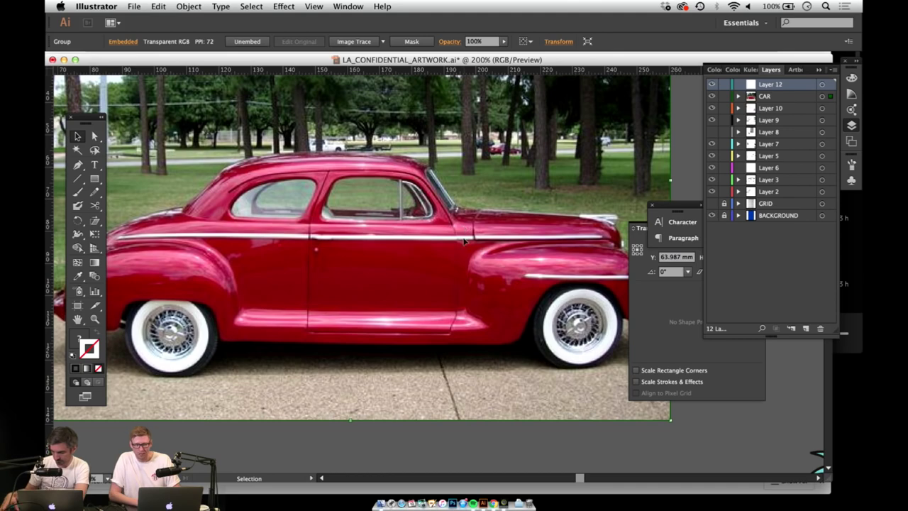
{"action": "key", "text": "z"}
{"action": "left_click", "coordinate": [419, 263]}
{"action": "left_click_drag", "start_coordinate": [415, 260], "coordinate": [357, 254]}
{"action": "left_click_drag", "start_coordinate": [472, 249], "coordinate": [397, 279]}
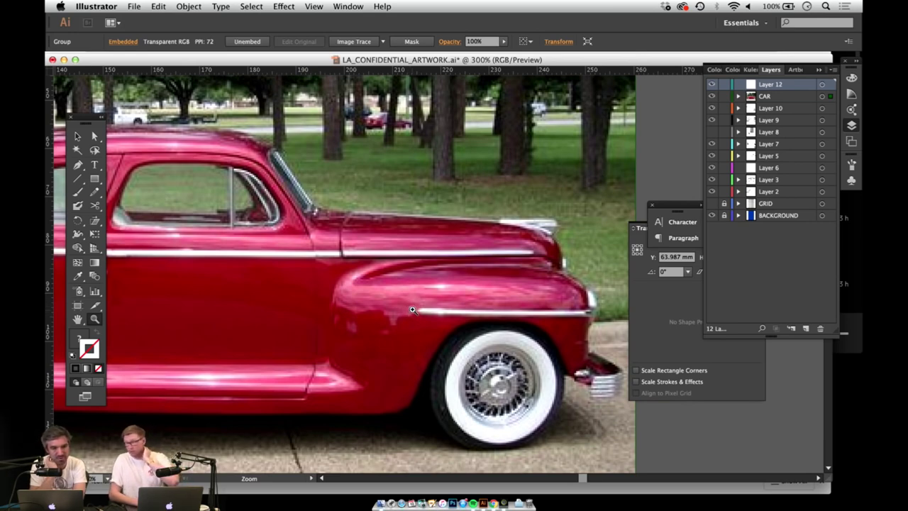
{"action": "key", "text": "p"}
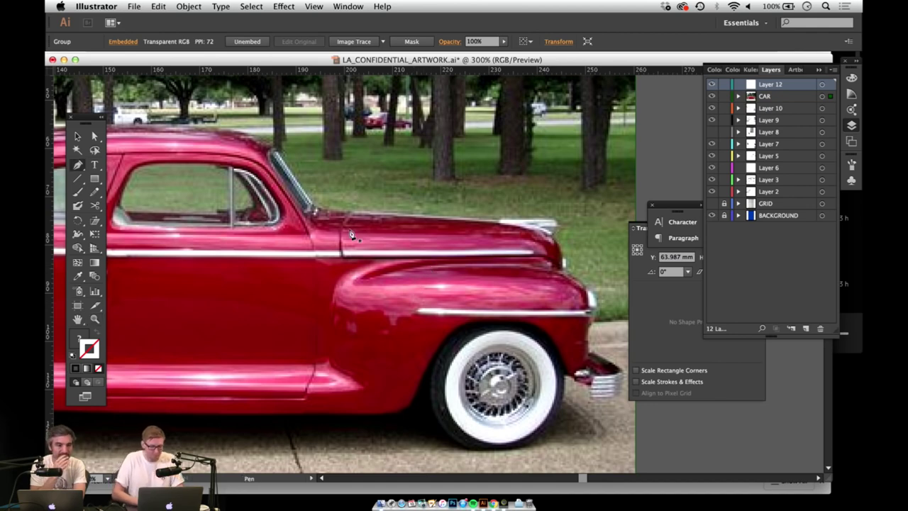
Step: Slightly enlarge the small tower building illustration between the car photo and the cover
{"action": "key", "text": "z"}
{"action": "left_click", "coordinate": [390, 303], "text": "alt"}
{"action": "left_click", "coordinate": [395, 303], "text": "alt"}
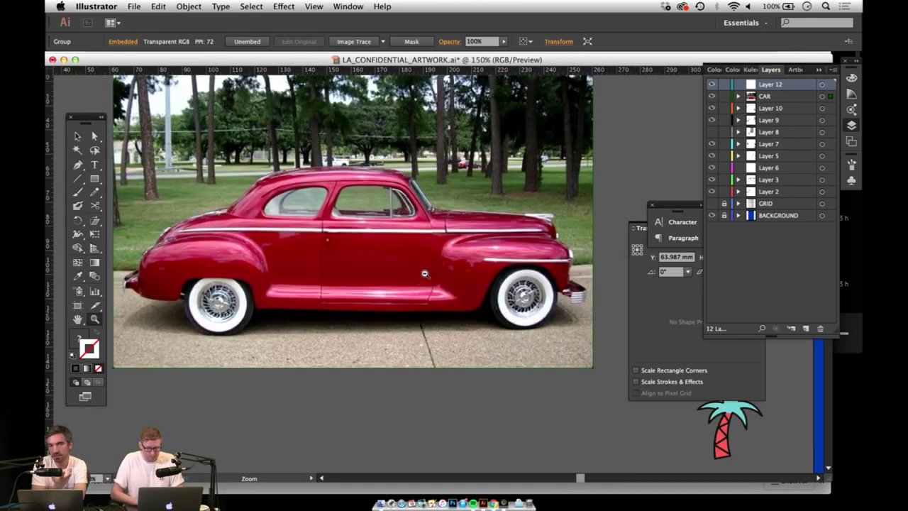
{"action": "left_click", "coordinate": [423, 273], "text": "alt"}
{"action": "key", "text": "space"}
{"action": "left_click_drag", "start_coordinate": [412, 294], "coordinate": [401, 323]}
{"action": "key", "text": "v"}
{"action": "left_click", "coordinate": [401, 322]}
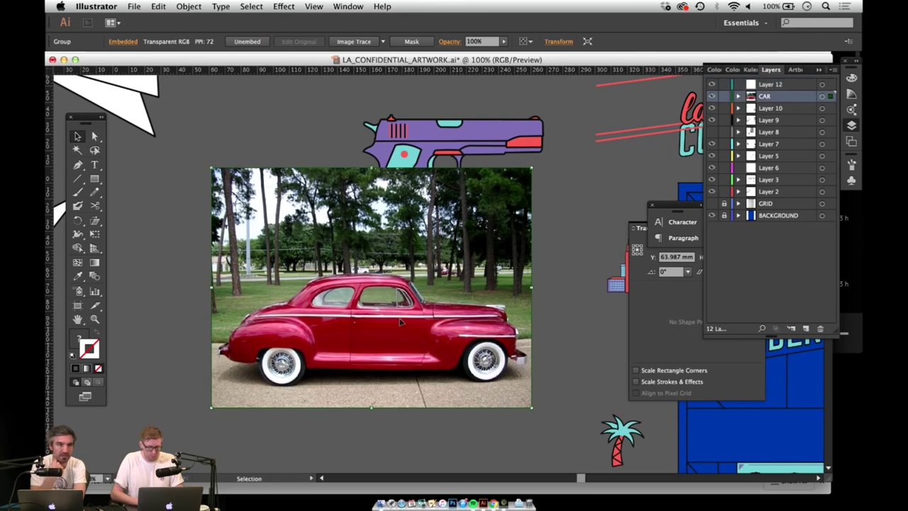
{"action": "scroll", "coordinate": [401, 298], "scroll_direction": "down", "scroll_amount": 3}
{"action": "scroll", "coordinate": [400, 298], "scroll_direction": "right", "scroll_amount": 2}
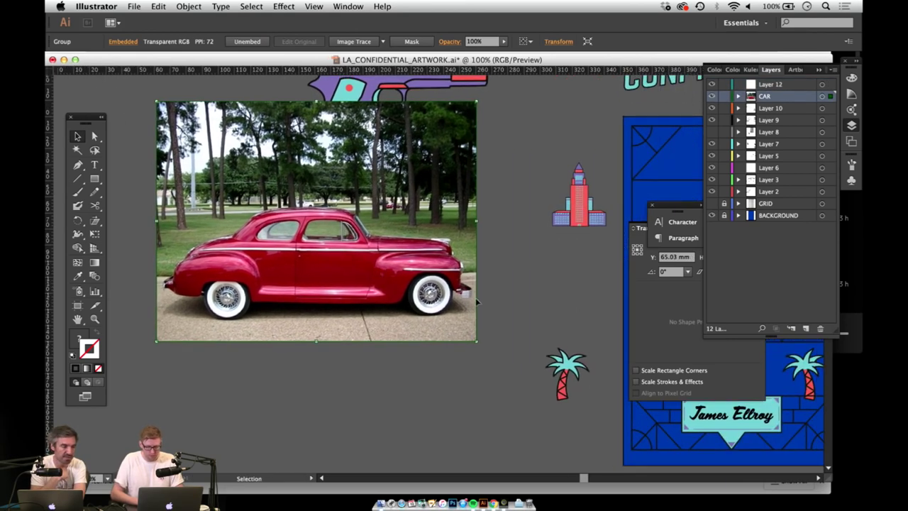
{"action": "left_click", "coordinate": [548, 231]}
{"action": "left_click_drag", "start_coordinate": [550, 228], "coordinate": [540, 243]}
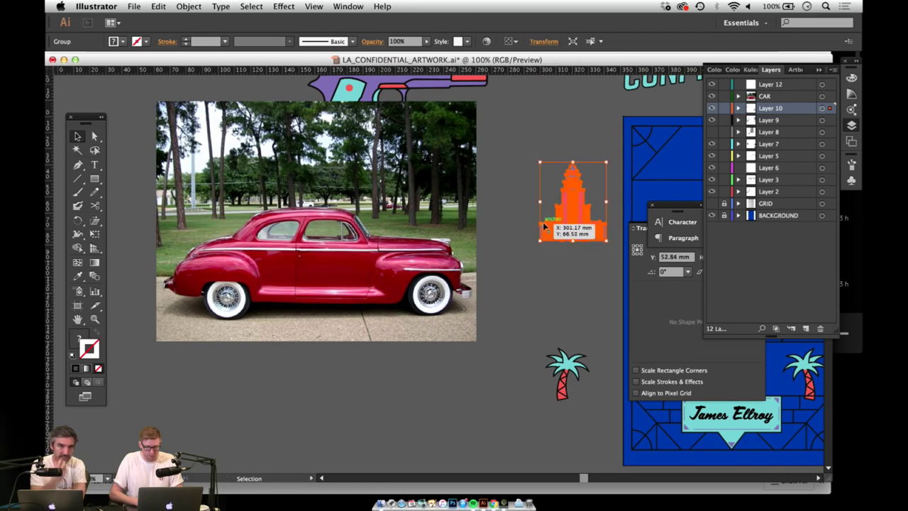
Step: Copy the purple triangular spire from the large tower building illustration on the far side of the cover
{"action": "key", "text": "space"}
{"action": "left_click_drag", "start_coordinate": [574, 184], "coordinate": [354, 233]}
{"action": "left_click_drag", "start_coordinate": [521, 235], "coordinate": [347, 261]}
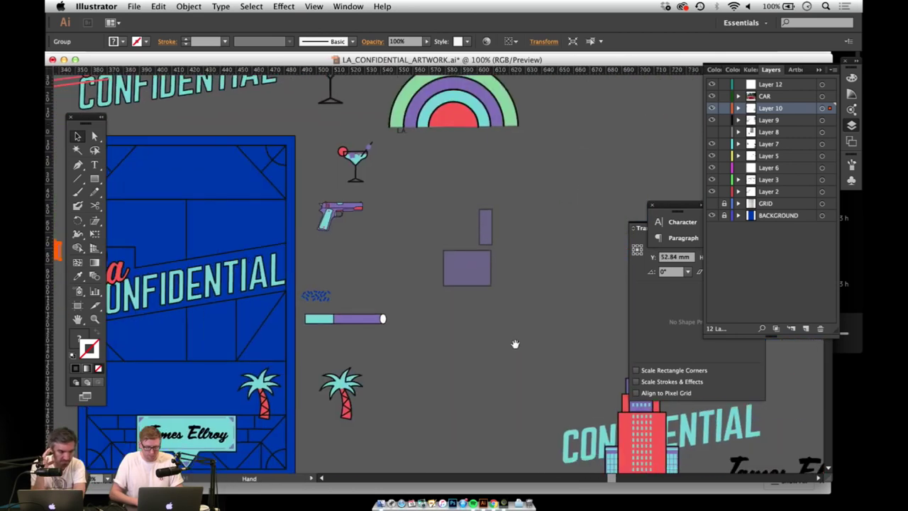
{"action": "left_click_drag", "start_coordinate": [515, 344], "coordinate": [444, 171]}
{"action": "left_click", "coordinate": [559, 211]}
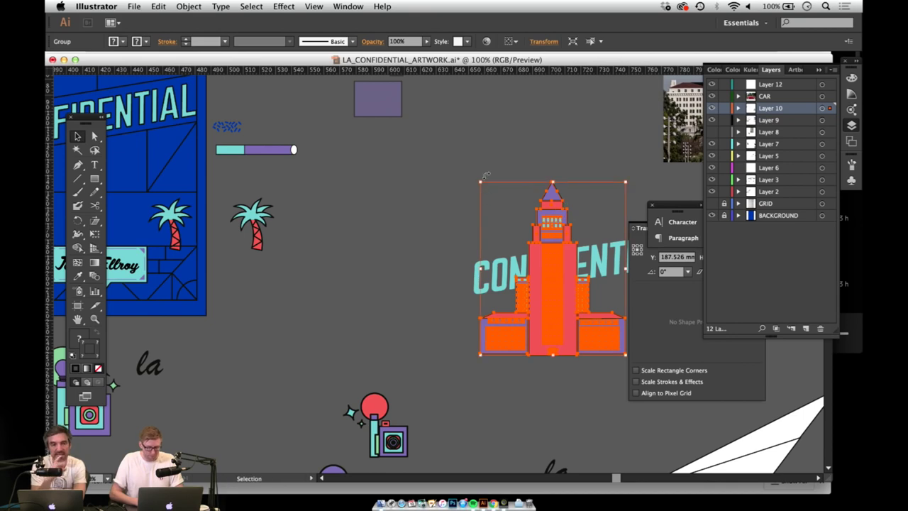
{"action": "left_click", "coordinate": [552, 198]}
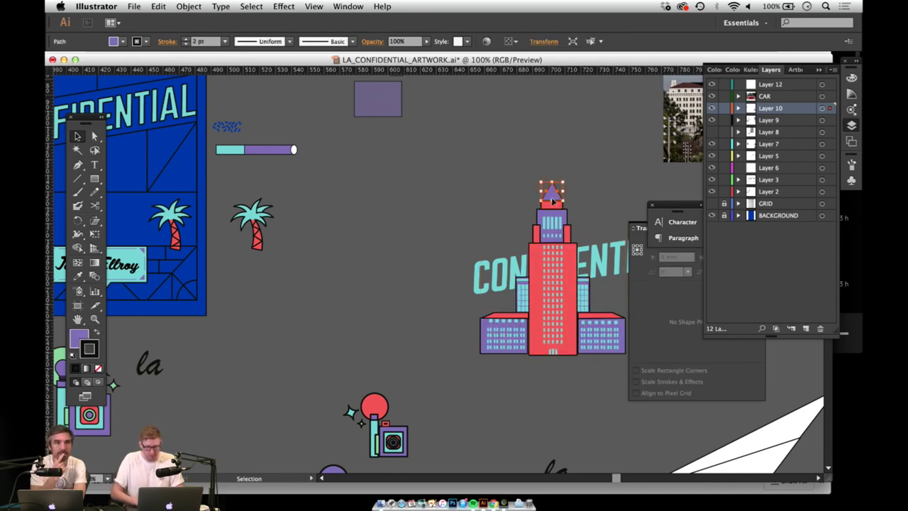
{"action": "key", "text": "a"}
{"action": "left_click", "coordinate": [554, 204]}
{"action": "key", "text": "v"}
{"action": "scroll", "coordinate": [397, 284], "scroll_direction": "left", "scroll_amount": 15}
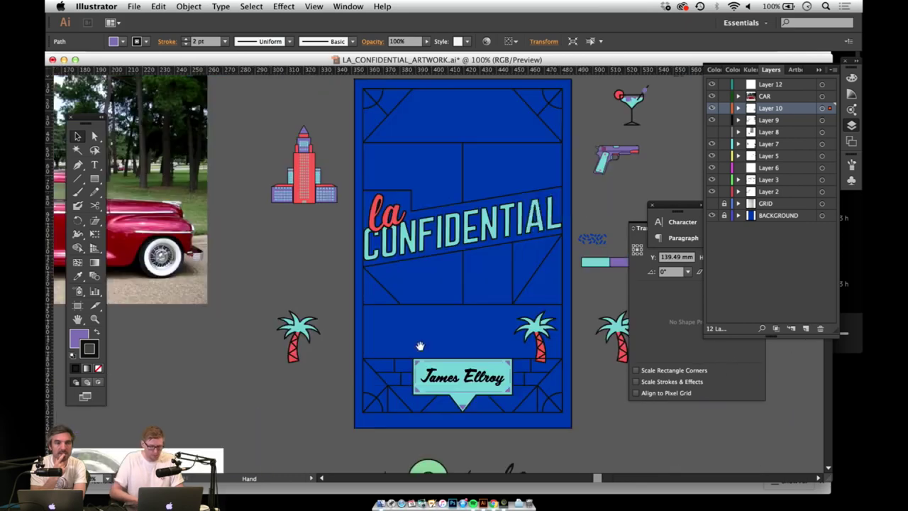
Step: Paste the purple triangle onto the empty layer above CAR and place it just outside the car photo's edge
{"action": "key", "text": "super+v"}
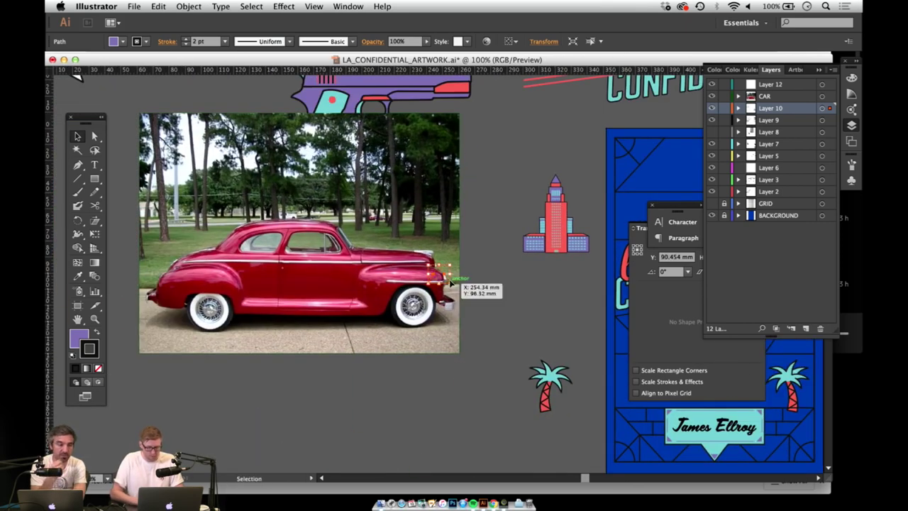
{"action": "key", "text": "super+z"}
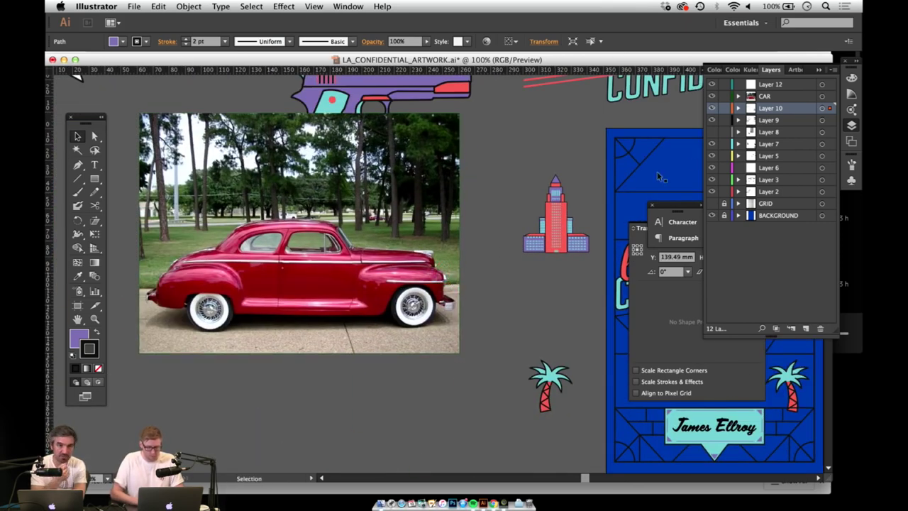
{"action": "left_click", "coordinate": [771, 86]}
{"action": "key", "text": "super+v"}
{"action": "left_click_drag", "start_coordinate": [436, 278], "coordinate": [485, 201]}
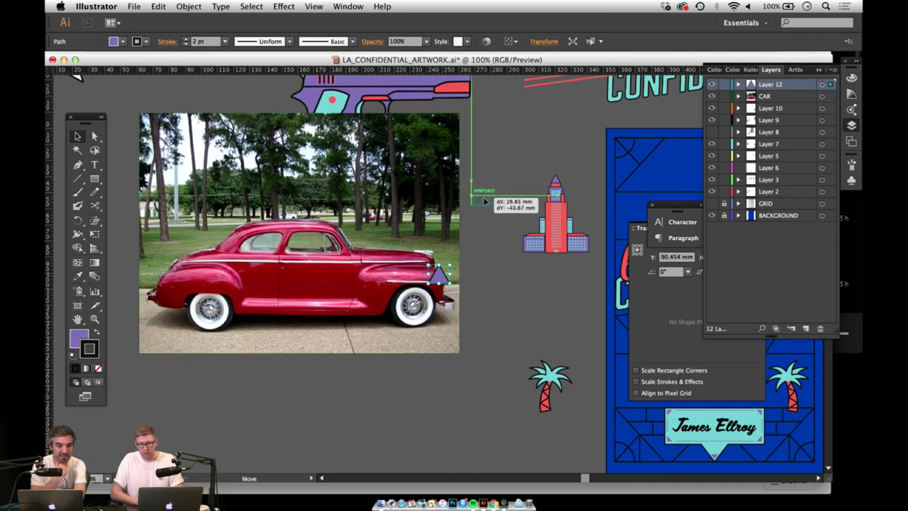
{"action": "left_click_drag", "start_coordinate": [485, 202], "coordinate": [484, 202]}
Step: Start the car outline with the Pen tool, tracing a straight segment up the front fender's edge above the bumper
{"action": "key", "text": "z"}
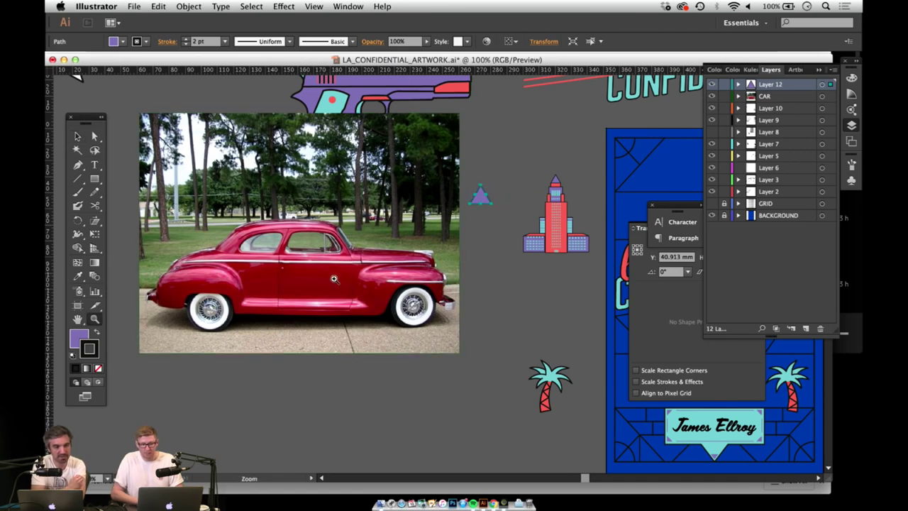
{"action": "left_click", "coordinate": [335, 283]}
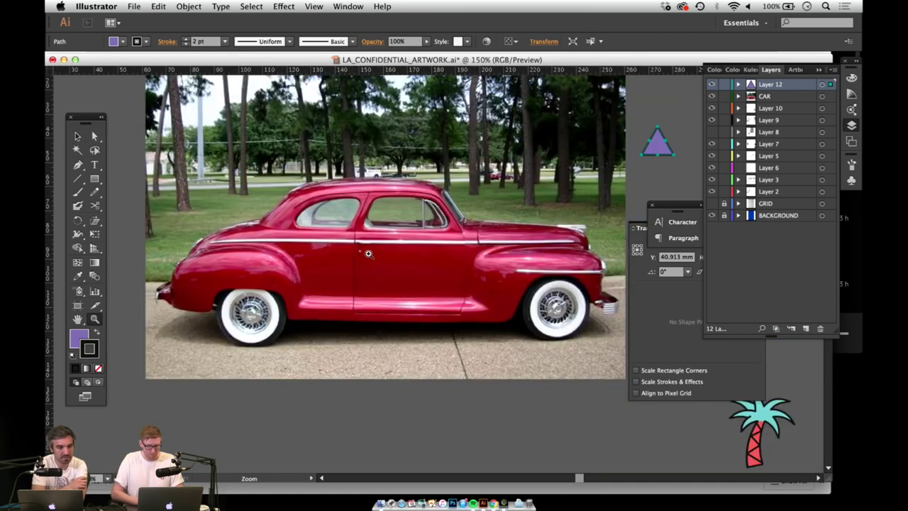
{"action": "left_click", "coordinate": [374, 252]}
{"action": "key", "text": "space"}
{"action": "left_click_drag", "start_coordinate": [526, 256], "coordinate": [401, 298]}
{"action": "key", "text": "p"}
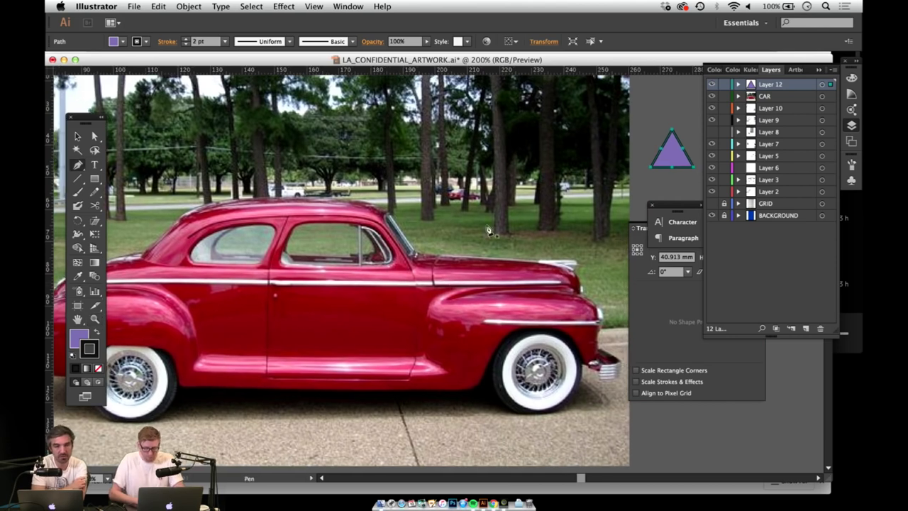
{"action": "key", "text": "z"}
{"action": "left_click", "coordinate": [432, 296]}
{"action": "key", "text": "space"}
{"action": "left_click_drag", "start_coordinate": [464, 277], "coordinate": [336, 298]}
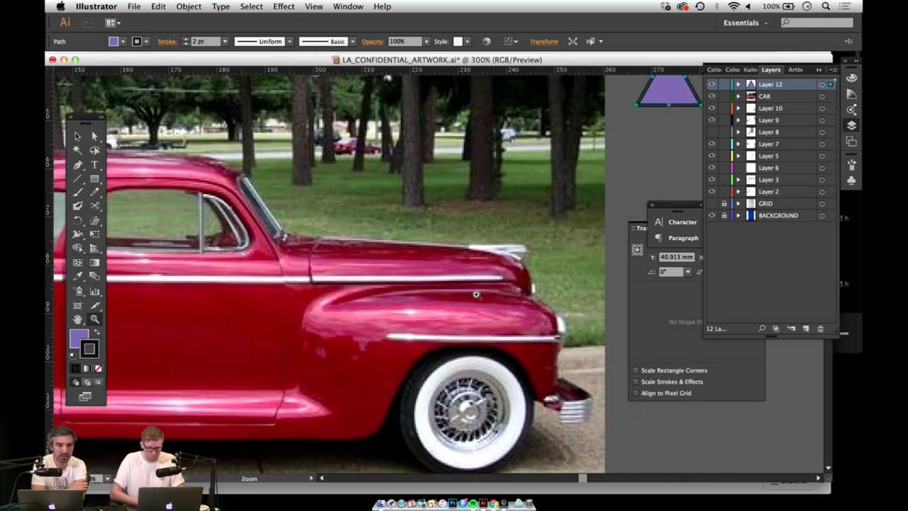
{"action": "key", "text": "p"}
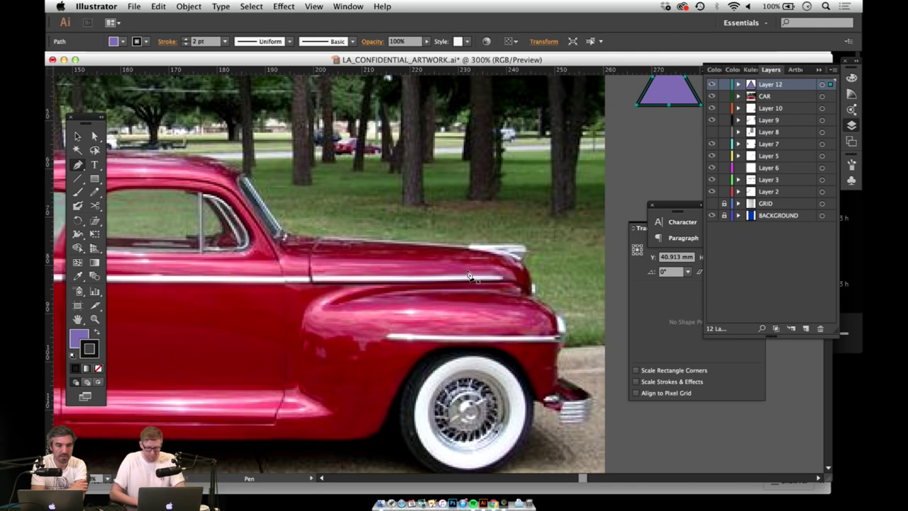
{"action": "key", "text": "z"}
{"action": "left_click", "coordinate": [515, 349]}
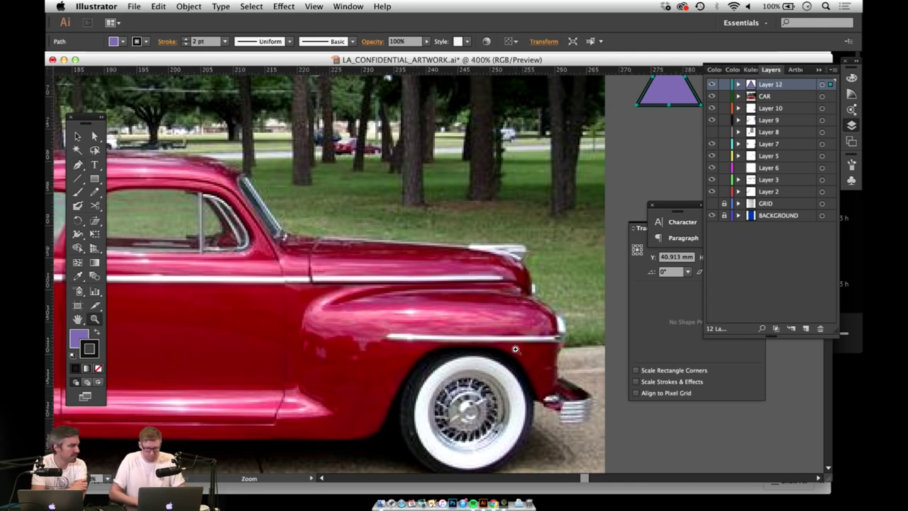
{"action": "left_click", "coordinate": [489, 316]}
{"action": "key", "text": "space"}
{"action": "left_click_drag", "start_coordinate": [474, 265], "coordinate": [424, 201]}
{"action": "key", "text": "p"}
{"action": "left_click", "coordinate": [420, 265]}
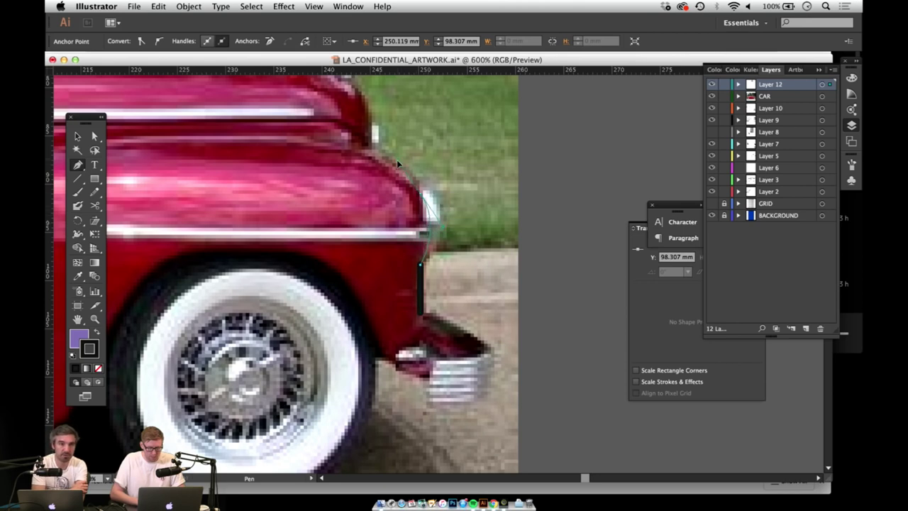
Step: Try to continue the outline in a curve around the headlight and up along the front fender's upper edge
{"action": "left_click", "coordinate": [420, 193]}
{"action": "left_click_drag", "start_coordinate": [396, 192], "coordinate": [442, 276]}
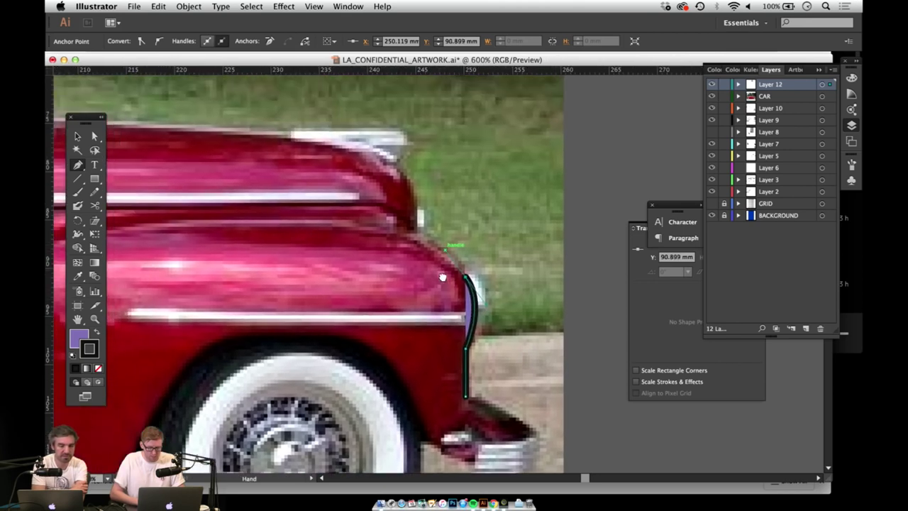
{"action": "left_click", "coordinate": [418, 239]}
{"action": "mouse_move", "coordinate": [415, 236]}
{"action": "left_mouse_down"}
{"action": "mouse_move", "coordinate": [455, 304]}
{"action": "mouse_move", "coordinate": [445, 312]}
{"action": "mouse_move", "coordinate": [421, 283]}
{"action": "mouse_move", "coordinate": [442, 295]}
{"action": "left_mouse_up"}
{"action": "key", "text": "super+z"}
{"action": "key", "text": "super+z"}
{"action": "key", "text": "super+z"}
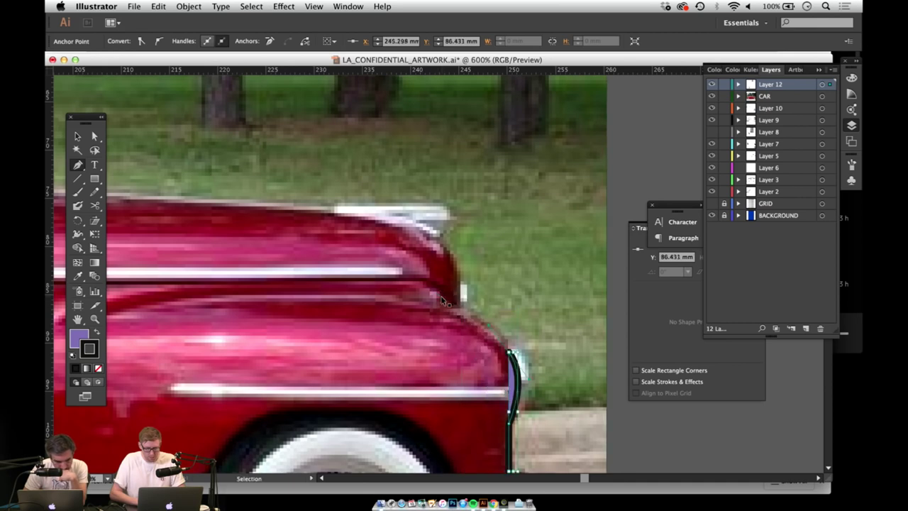
{"action": "left_click_drag", "start_coordinate": [484, 386], "coordinate": [464, 324]}
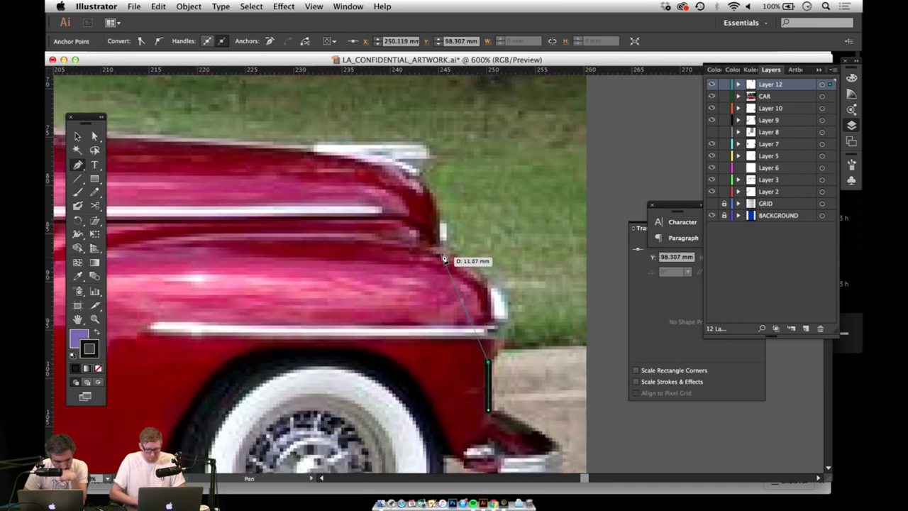
Step: Continue the car outline in two curves, around the headlight and up the front fender, and over the nose to the hood's front end
{"action": "left_click_drag", "start_coordinate": [449, 254], "coordinate": [373, 213]}
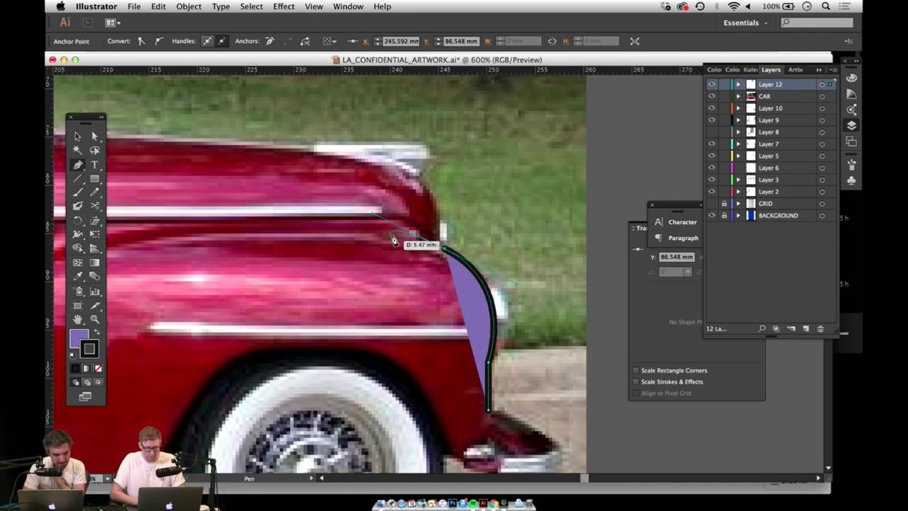
{"action": "key", "text": "z"}
{"action": "left_click", "coordinate": [422, 253]}
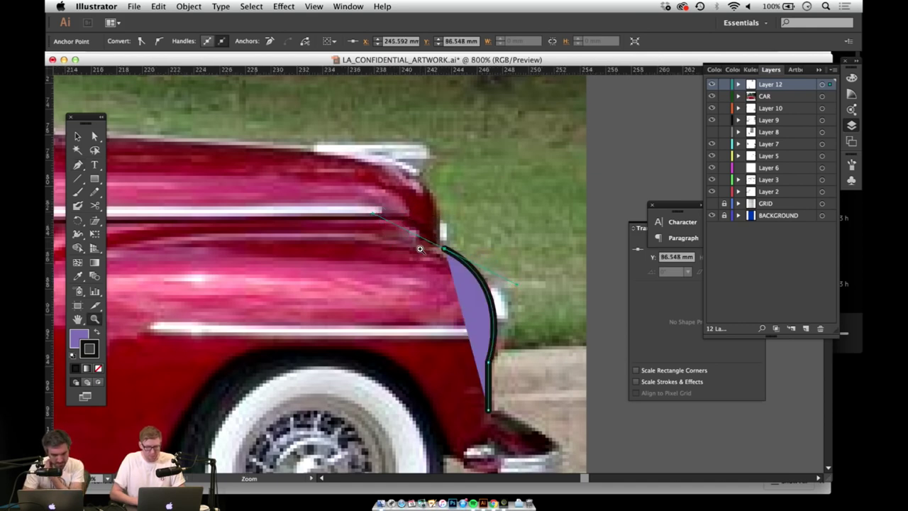
{"action": "left_click_drag", "start_coordinate": [410, 266], "coordinate": [461, 316]}
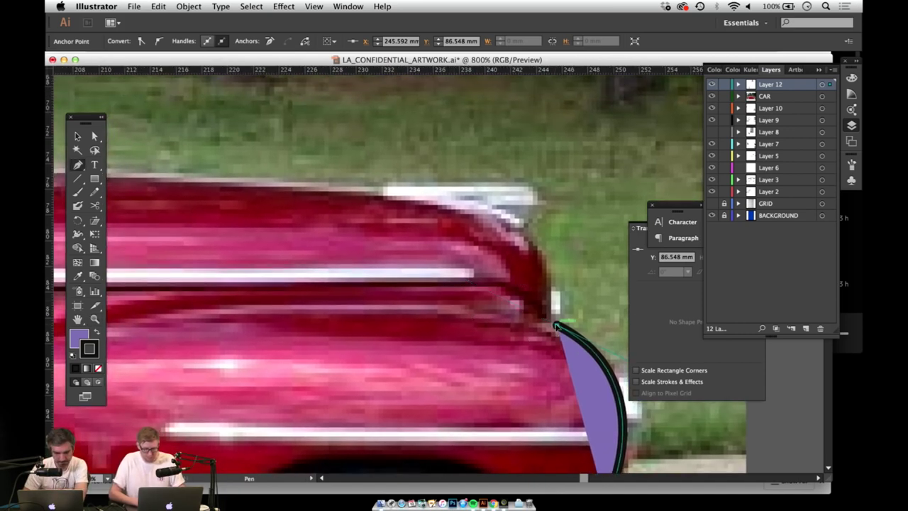
{"action": "left_click_drag", "start_coordinate": [515, 310], "coordinate": [512, 378]}
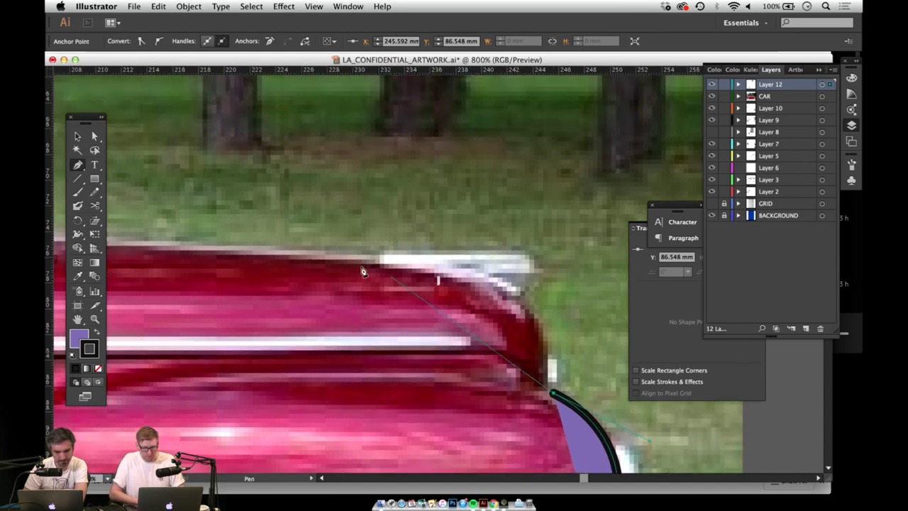
{"action": "left_click_drag", "start_coordinate": [374, 260], "coordinate": [176, 263]}
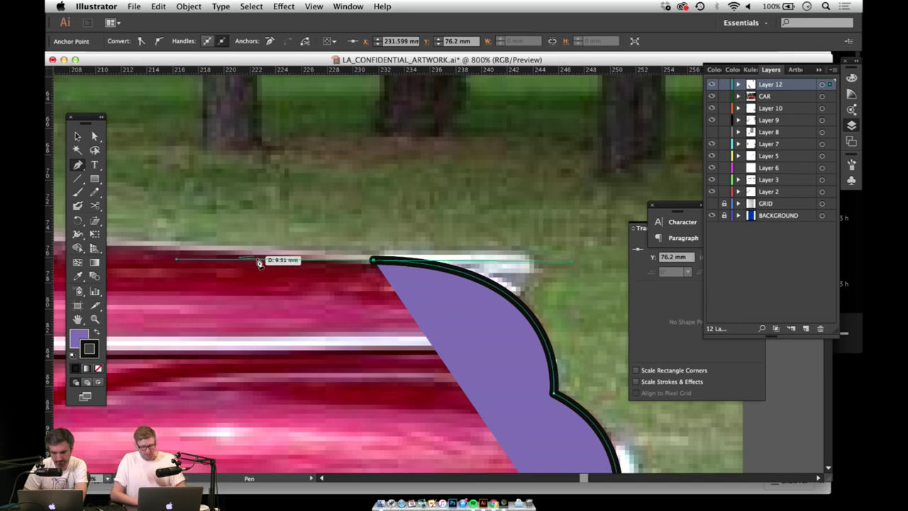
Step: Set the partly traced purple car shape to 50% opacity and deselect it
{"action": "key", "text": "v"}
{"action": "key", "text": "z"}
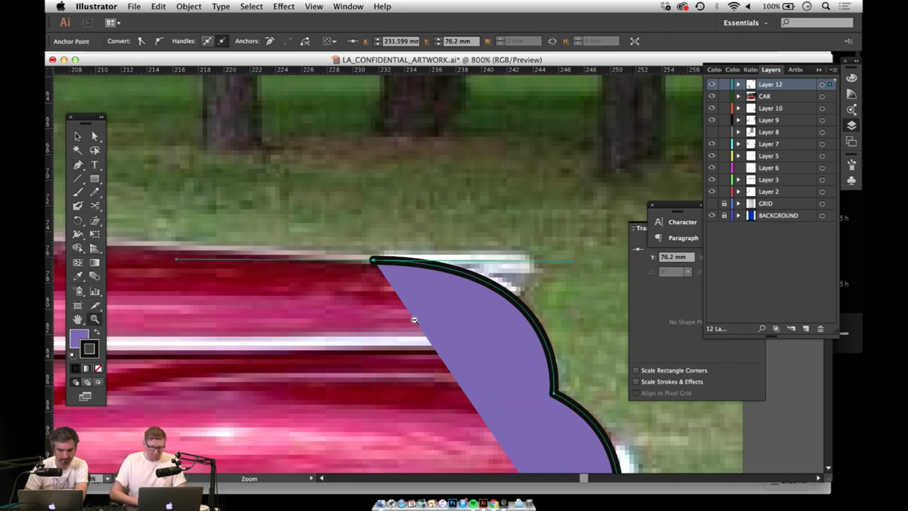
{"action": "left_click", "coordinate": [415, 315], "text": "alt"}
{"action": "left_click", "coordinate": [419, 314], "text": "alt"}
{"action": "left_click_drag", "start_coordinate": [474, 254], "coordinate": [366, 306]}
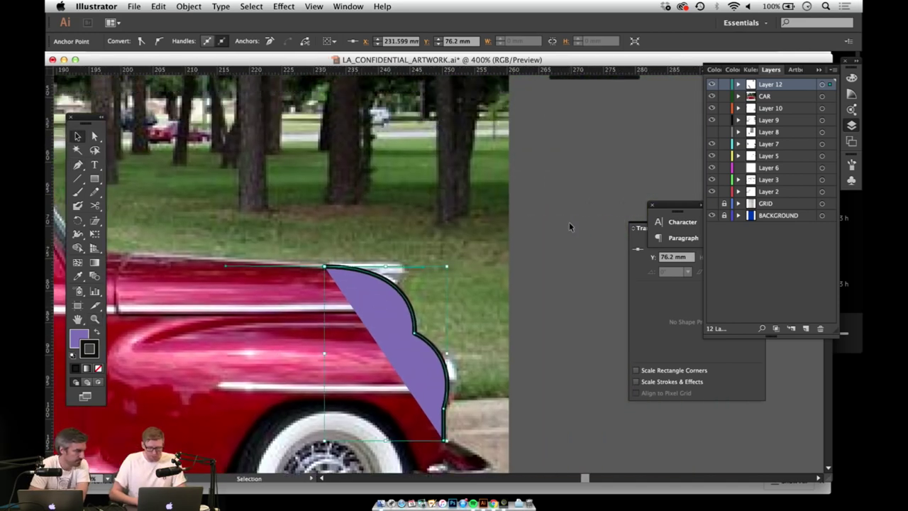
{"action": "left_click", "coordinate": [569, 224]}
{"action": "left_click", "coordinate": [361, 300]}
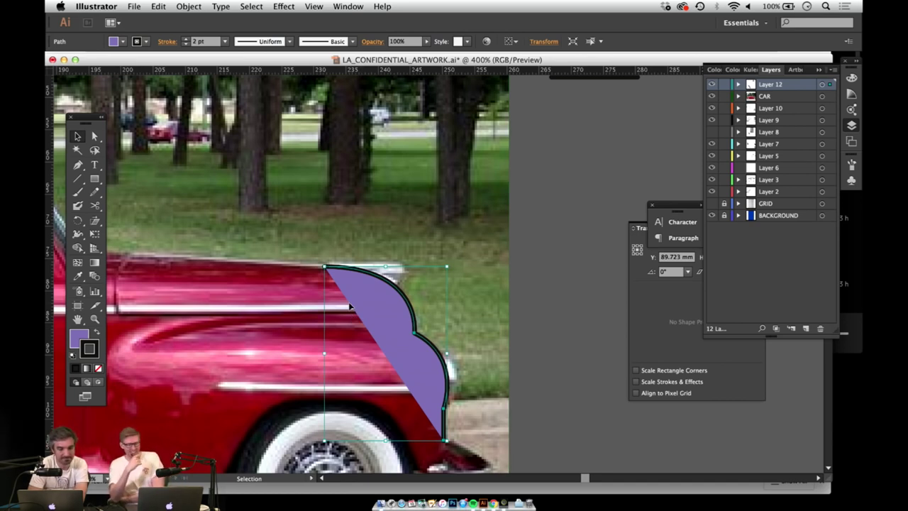
{"action": "left_click_drag", "start_coordinate": [405, 41], "coordinate": [377, 40]}
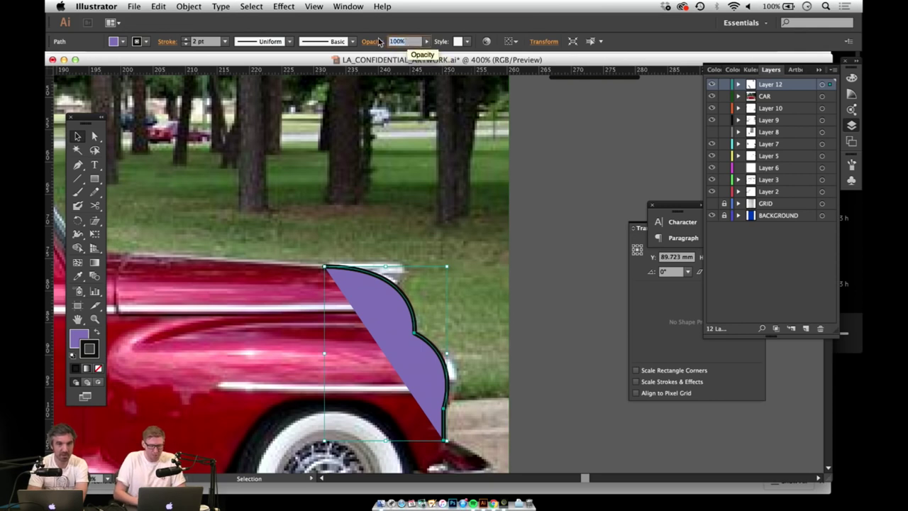
{"action": "type", "text": "50"}
{"action": "key", "text": "Return"}
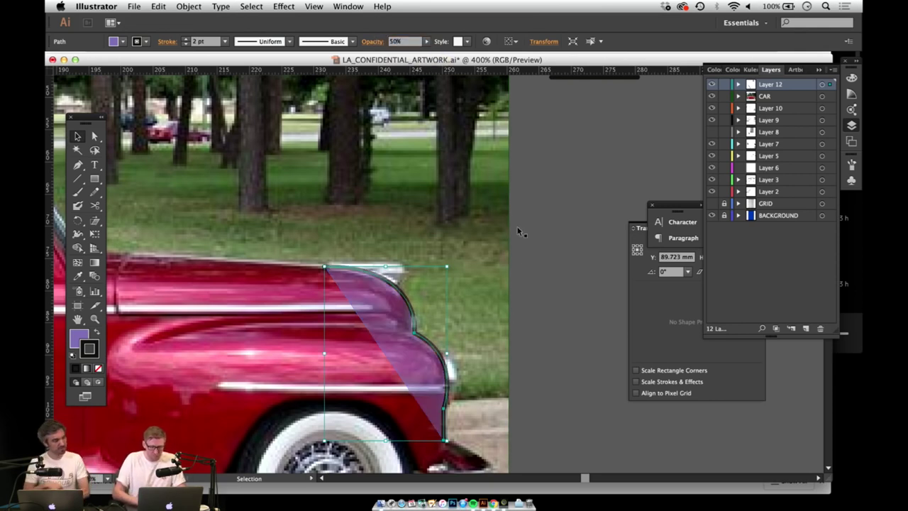
{"action": "left_click", "coordinate": [559, 278]}
Step: Resume the outline from its endpoint at the hood's front and extend it along the hood's upper edge to the windshield base
{"action": "scroll", "coordinate": [369, 308], "scroll_direction": "left", "scroll_amount": 5}
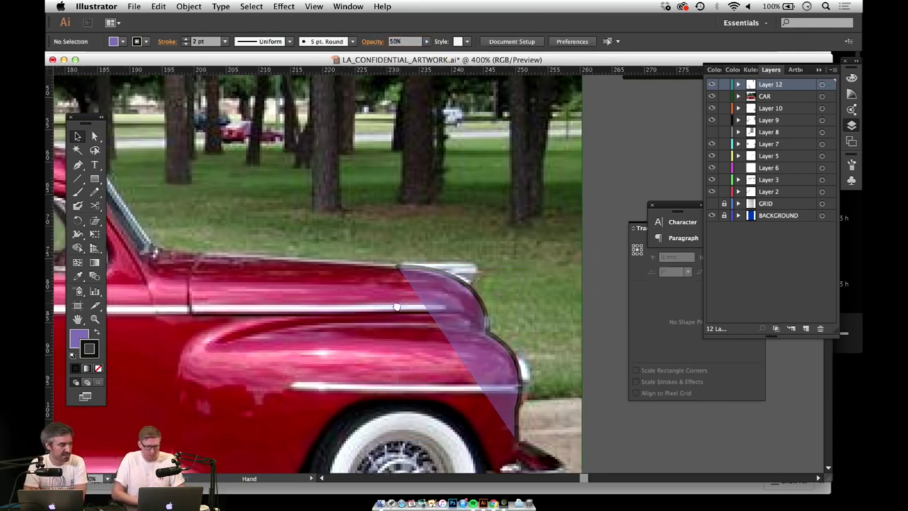
{"action": "key", "text": "p"}
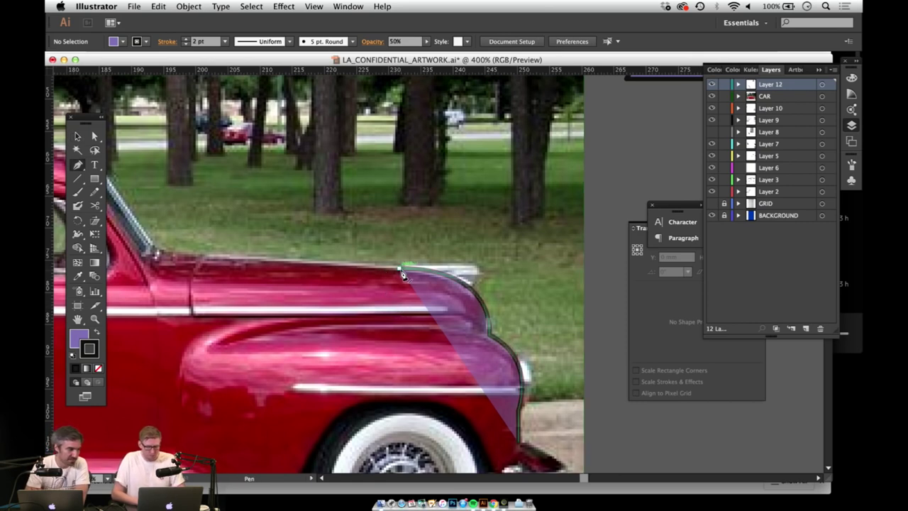
{"action": "left_click", "coordinate": [399, 270]}
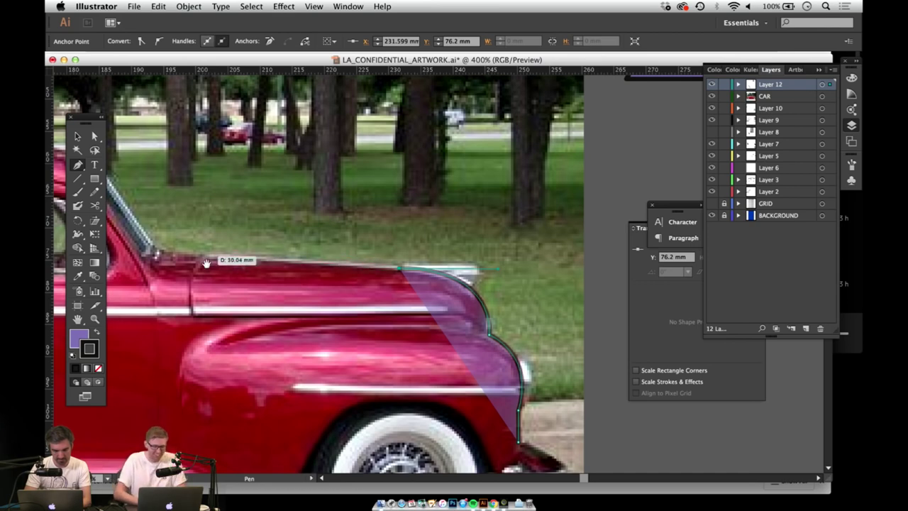
{"action": "left_click_drag", "start_coordinate": [206, 263], "coordinate": [252, 270]}
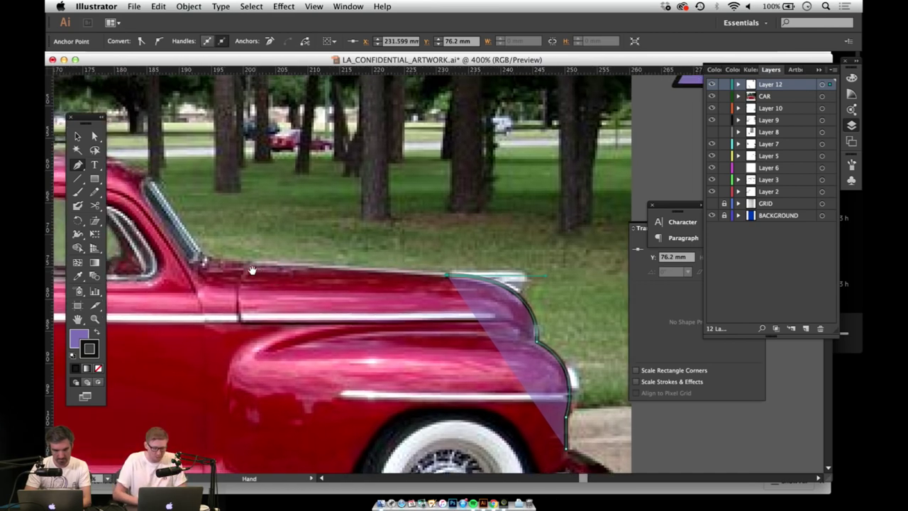
{"action": "left_click", "coordinate": [213, 262]}
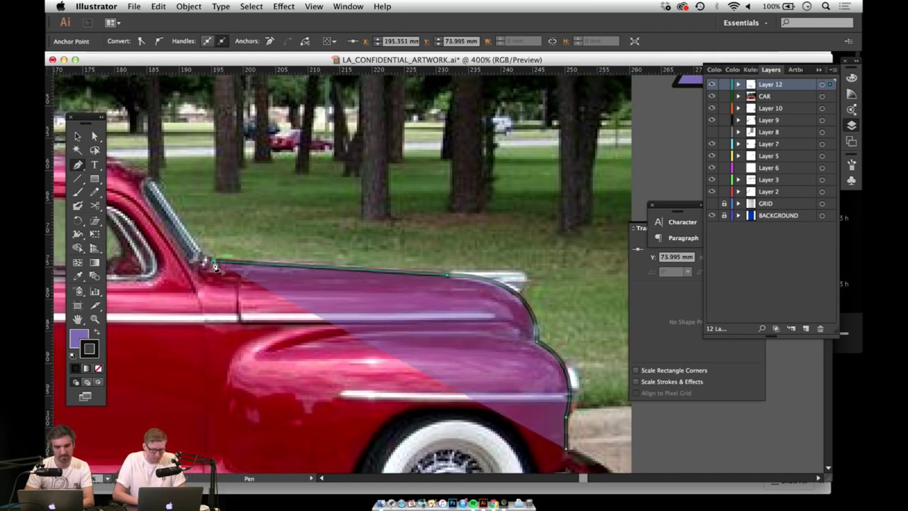
Step: Add a straight outline segment up the windshield's front edge to the front corner of the roof
{"action": "left_click_drag", "start_coordinate": [237, 264], "coordinate": [401, 310]}
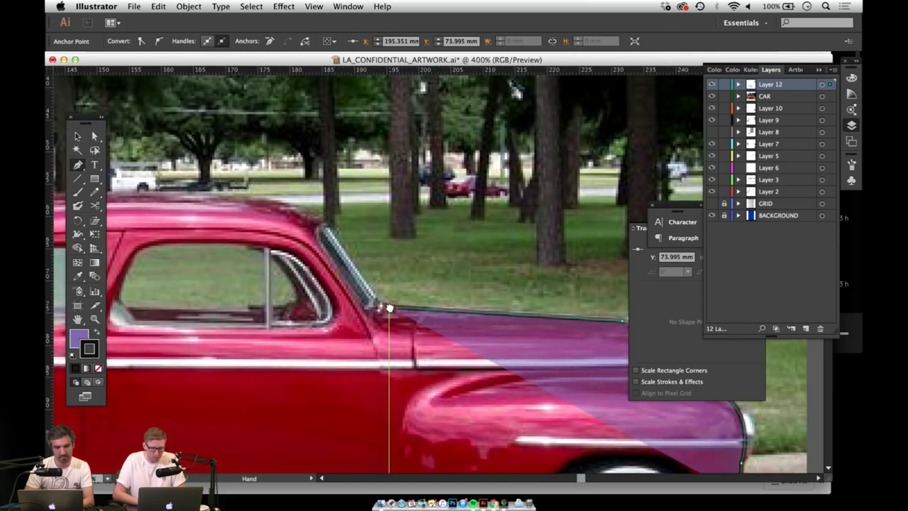
{"action": "left_click", "coordinate": [347, 301]}
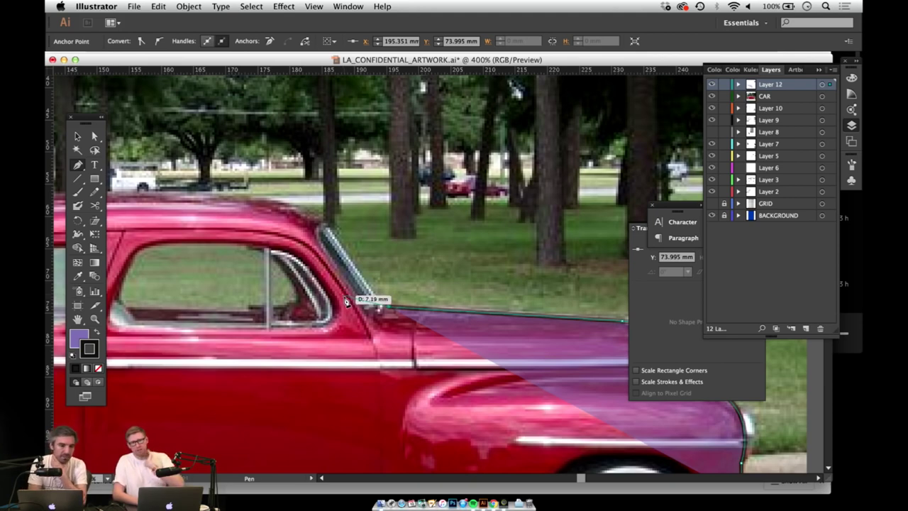
{"action": "left_click", "coordinate": [326, 226]}
Step: Trace the outline in curves over the roof and down the rear of the cabin to the trunk's upper edge
{"action": "key", "text": "space"}
{"action": "left_click_drag", "start_coordinate": [326, 225], "coordinate": [438, 281]}
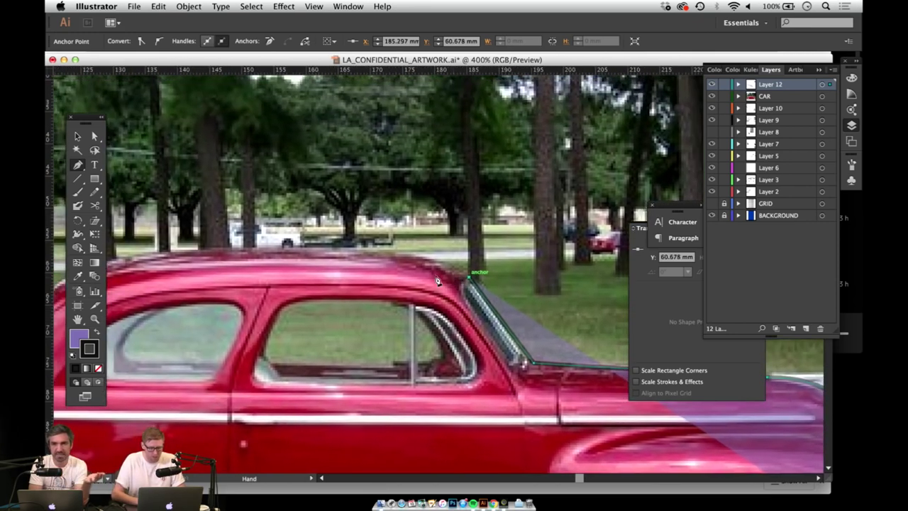
{"action": "left_click", "coordinate": [289, 245]}
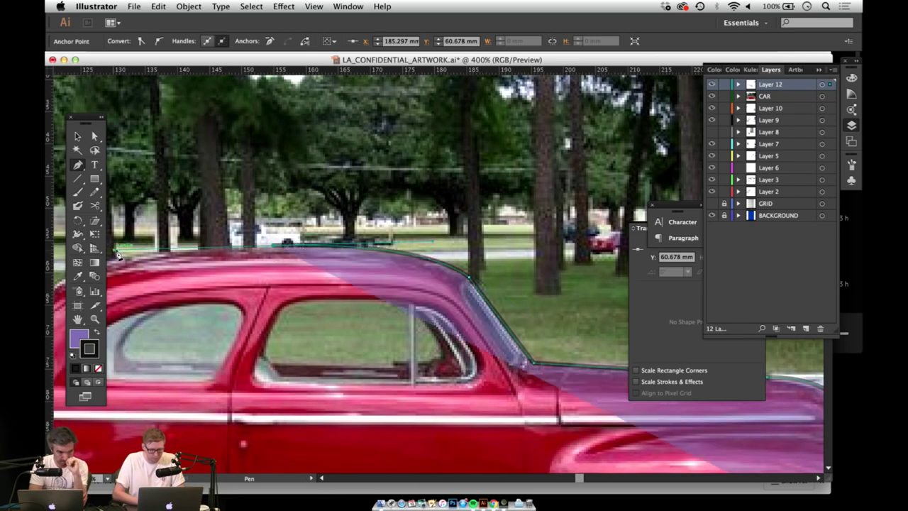
{"action": "key", "text": "space"}
{"action": "left_click_drag", "start_coordinate": [289, 245], "coordinate": [609, 212]}
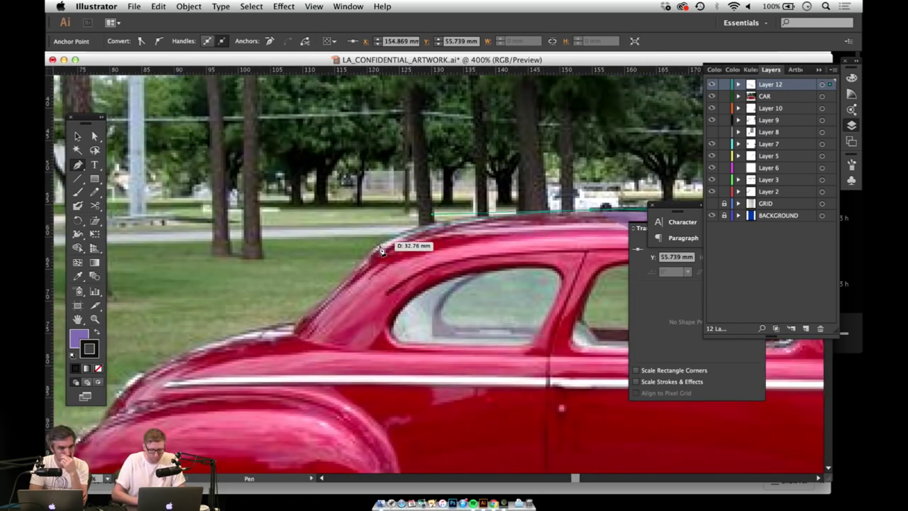
{"action": "left_click", "coordinate": [376, 246]}
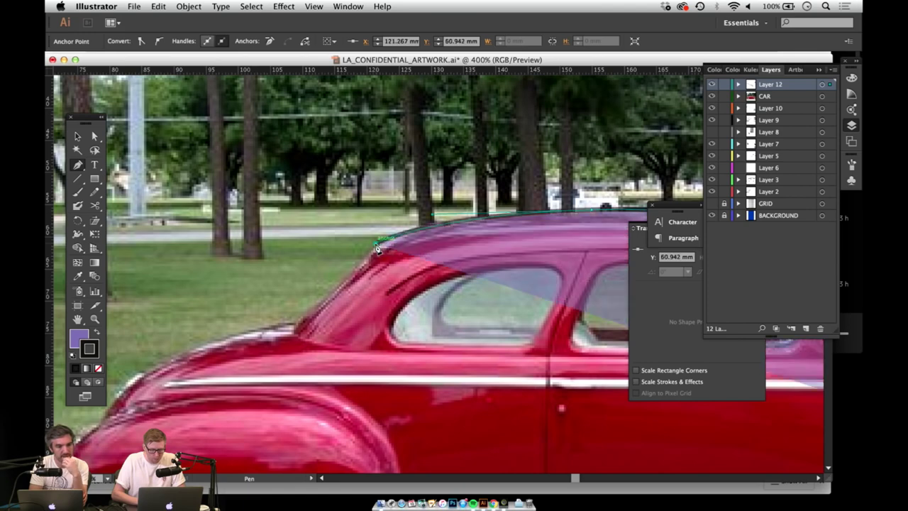
{"action": "left_click", "coordinate": [294, 326]}
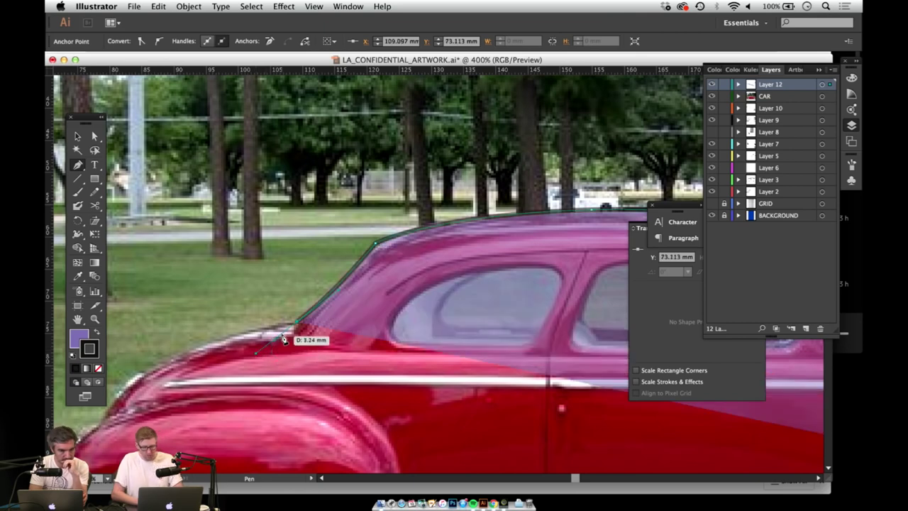
Step: Switch to Chrome, bring up the Adobe Color wheel page and dismiss its sign-in prompt
{"action": "key", "text": "super+Tab"}
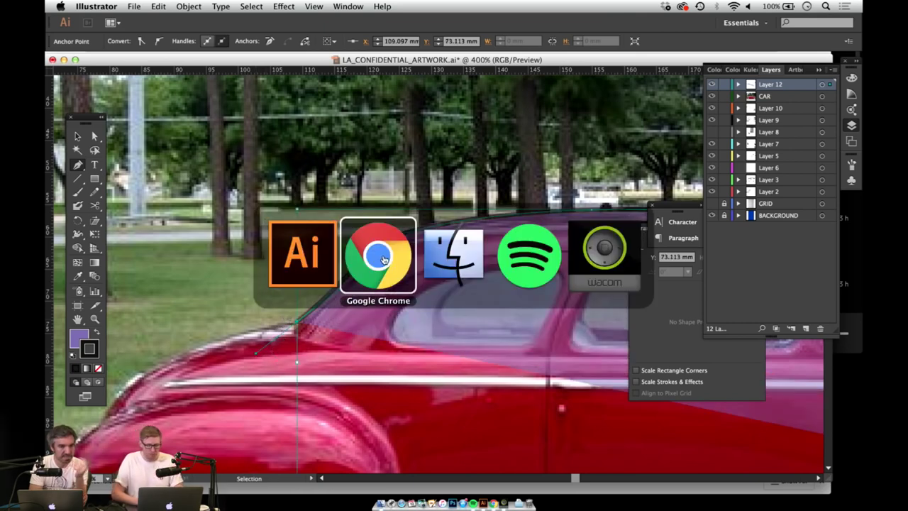
{"action": "key", "text": "z"}
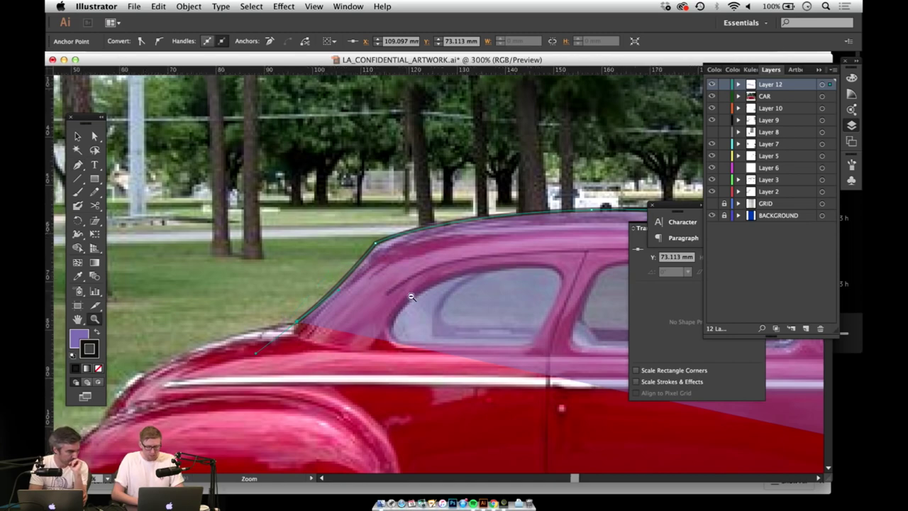
{"action": "left_click", "coordinate": [409, 294], "text": "alt"}
{"action": "left_click", "coordinate": [417, 299], "text": "alt"}
{"action": "left_click", "coordinate": [431, 295], "text": "alt"}
{"action": "left_click", "coordinate": [432, 294], "text": "alt"}
{"action": "scroll", "coordinate": [320, 288], "scroll_direction": "right", "scroll_amount": 3}
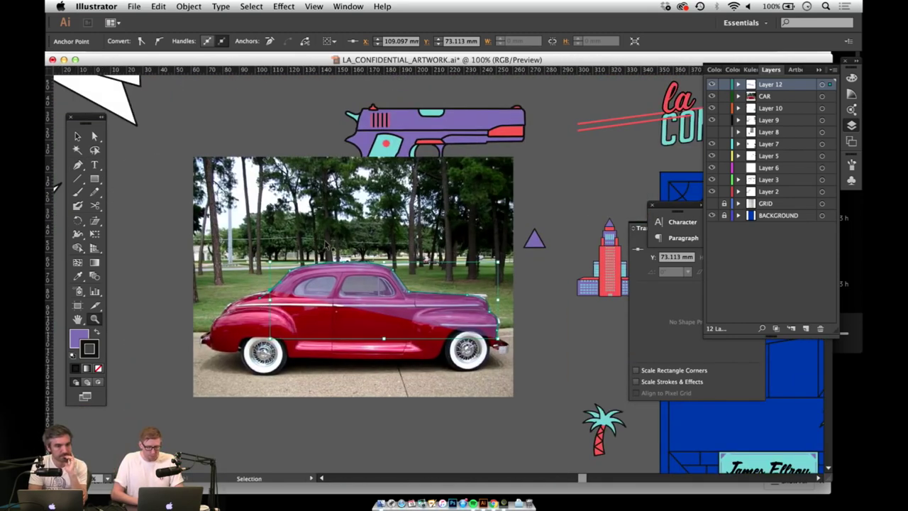
{"action": "key", "text": "super+Tab"}
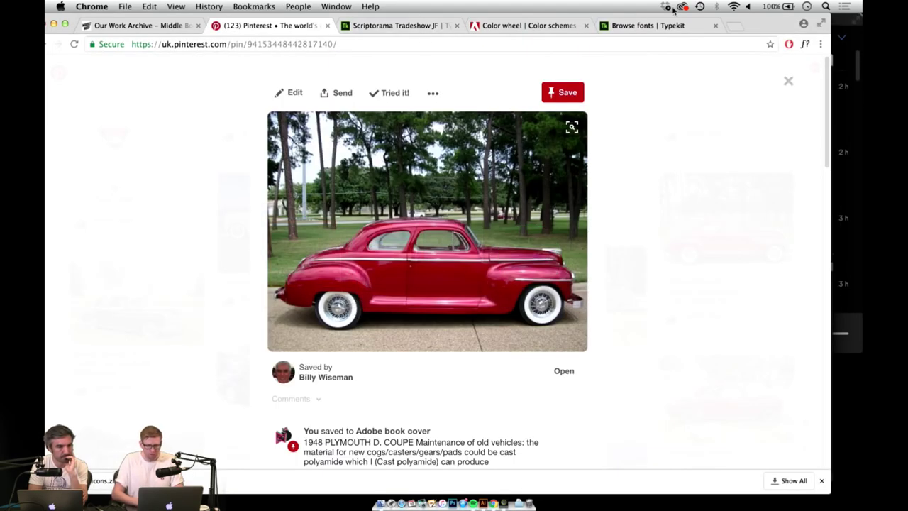
{"action": "left_click", "coordinate": [552, 26]}
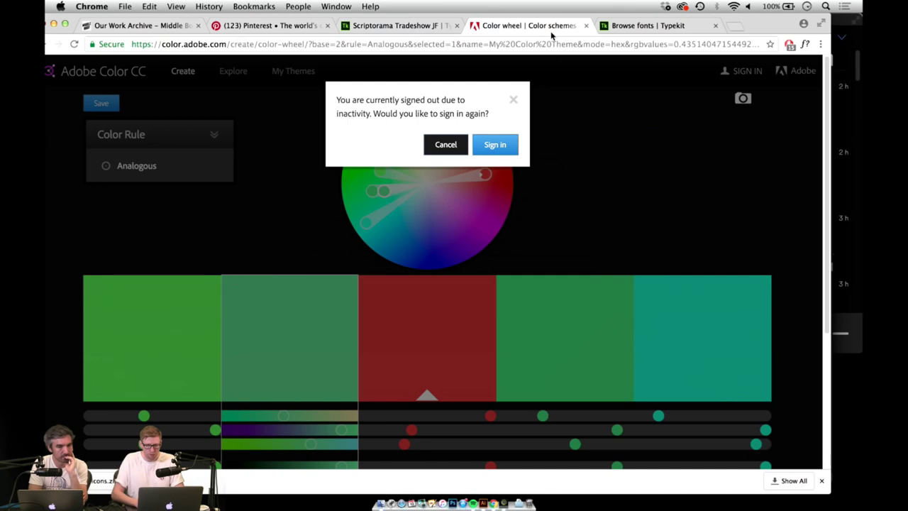
{"action": "left_click", "coordinate": [514, 101]}
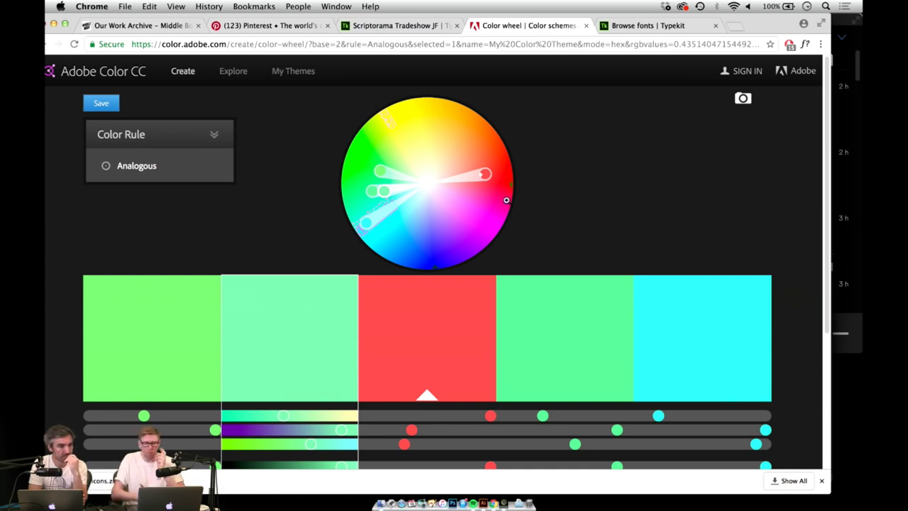
Step: Move the palette's base colour to violet on the wheel, try the Complementary rule and settle on the Compound colour rule
{"action": "mouse_move", "coordinate": [484, 174]}
{"action": "left_mouse_down"}
{"action": "mouse_move", "coordinate": [470, 188]}
{"action": "mouse_move", "coordinate": [468, 222]}
{"action": "mouse_move", "coordinate": [440, 233]}
{"action": "left_mouse_up"}
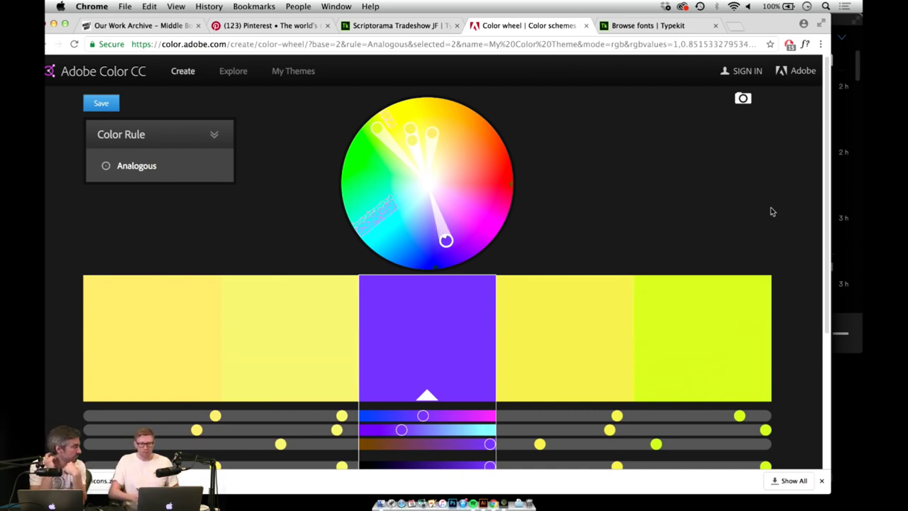
{"action": "left_click_drag", "start_coordinate": [824, 175], "coordinate": [802, 176]}
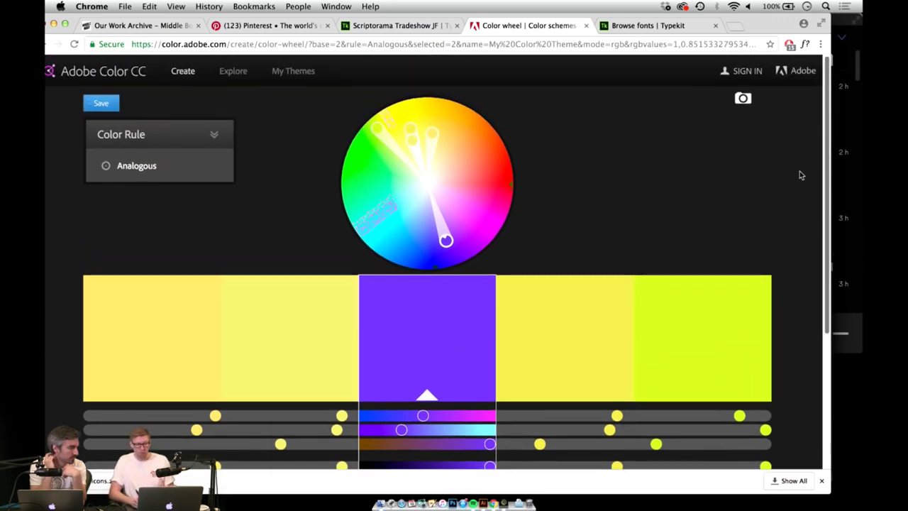
{"action": "left_click", "coordinate": [214, 134]}
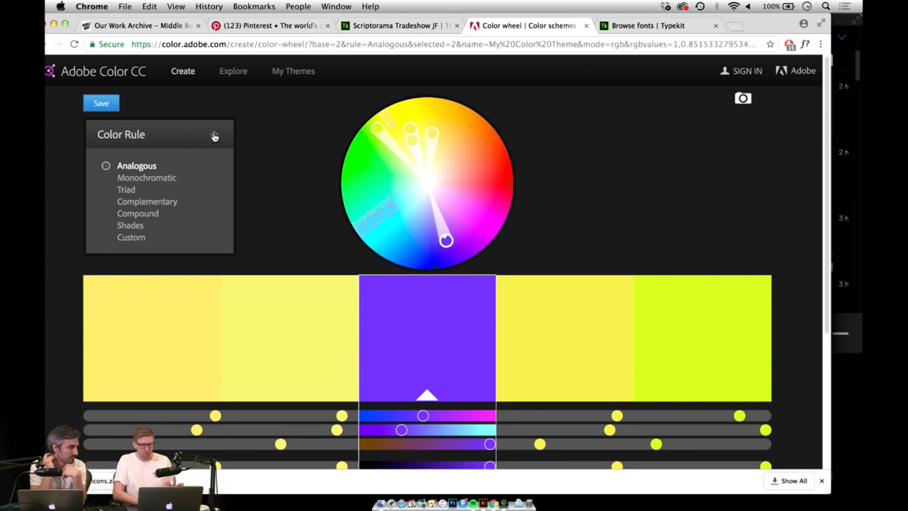
{"action": "left_click", "coordinate": [163, 204]}
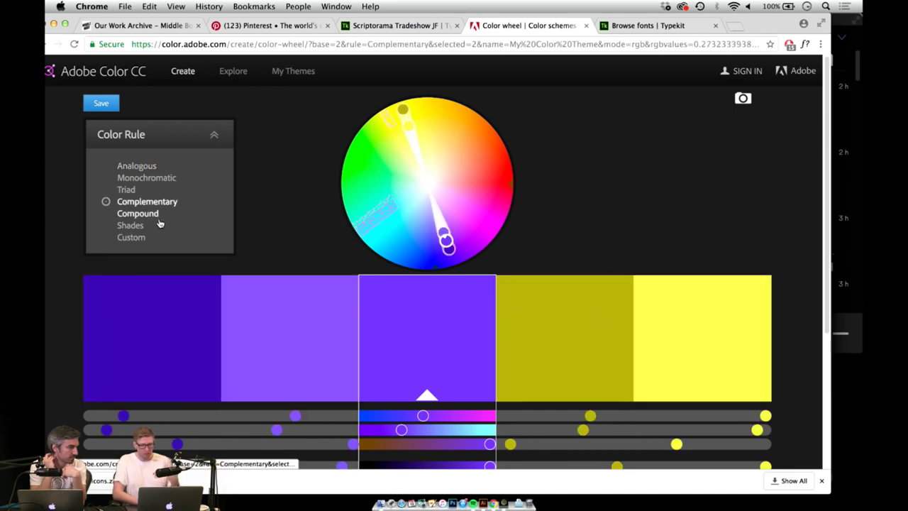
{"action": "left_click", "coordinate": [161, 220]}
{"action": "left_click", "coordinate": [214, 134]}
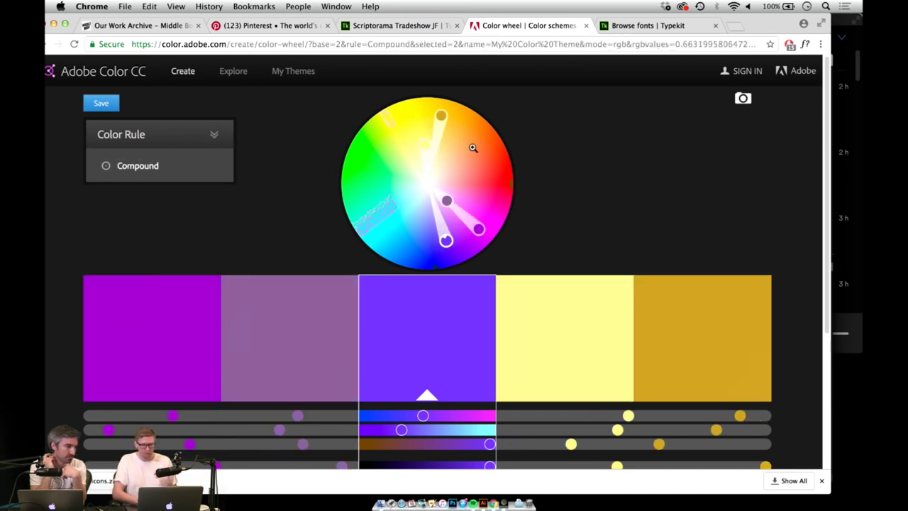
Step: Shift the Compound palette's gold colour to purple on the wheel and switch back to Illustrator
{"action": "mouse_move", "coordinate": [440, 116]}
{"action": "left_mouse_down"}
{"action": "mouse_move", "coordinate": [460, 135]}
{"action": "mouse_move", "coordinate": [482, 192]}
{"action": "mouse_move", "coordinate": [472, 206]}
{"action": "mouse_move", "coordinate": [484, 209]}
{"action": "mouse_move", "coordinate": [469, 225]}
{"action": "left_mouse_up"}
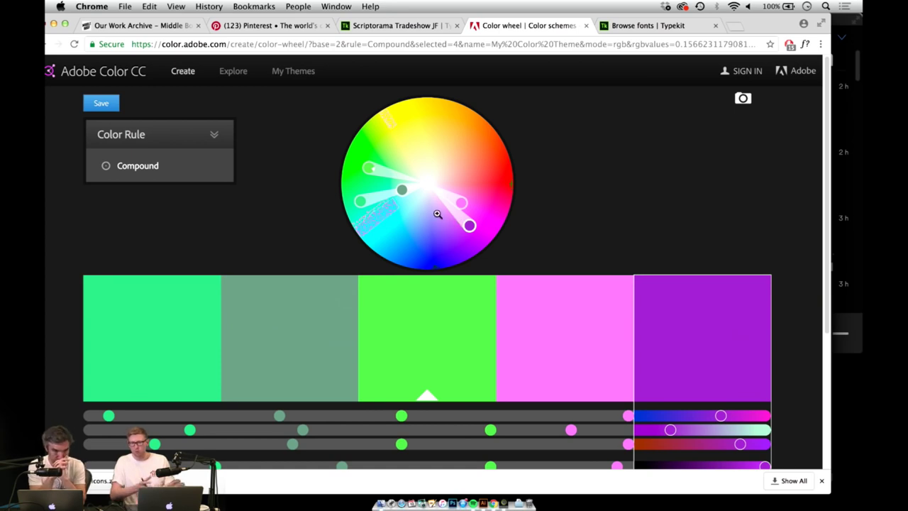
{"action": "key", "text": "super+Tab"}
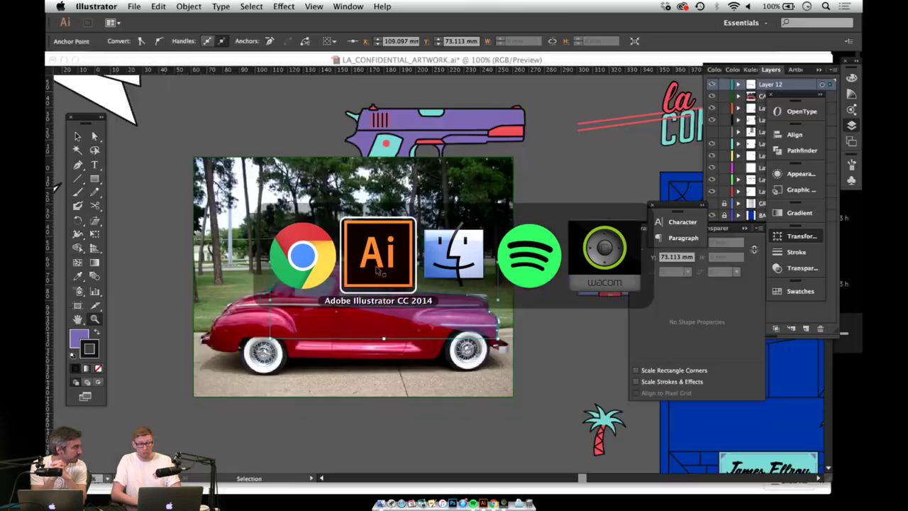
Step: Look over the book cover layout around the LA Confidential lettering, then return to the rear of the traced car
{"action": "left_click", "coordinate": [374, 271]}
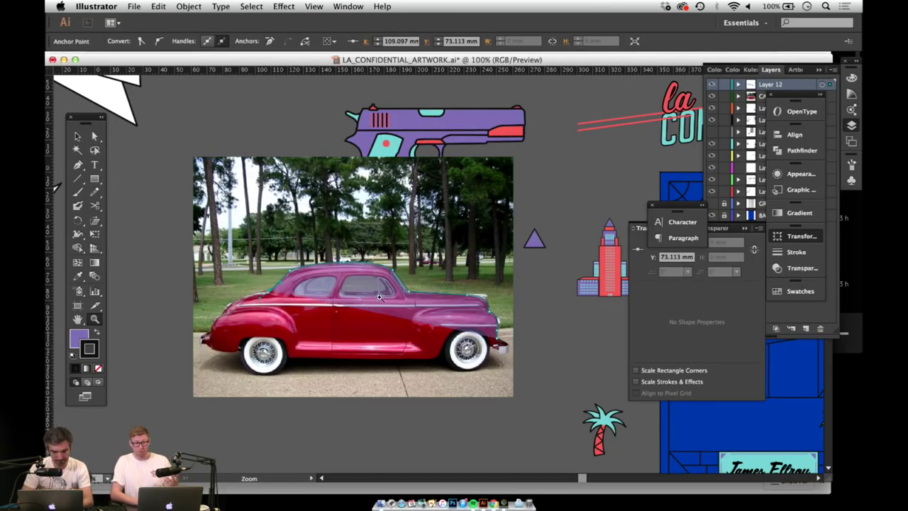
{"action": "scroll", "coordinate": [468, 274], "scroll_direction": "right", "scroll_amount": 10}
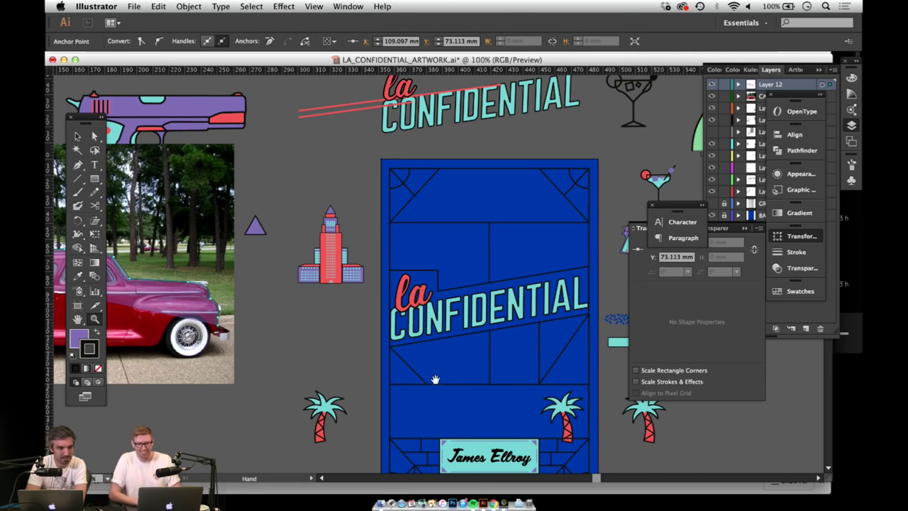
{"action": "left_click_drag", "start_coordinate": [436, 377], "coordinate": [423, 335]}
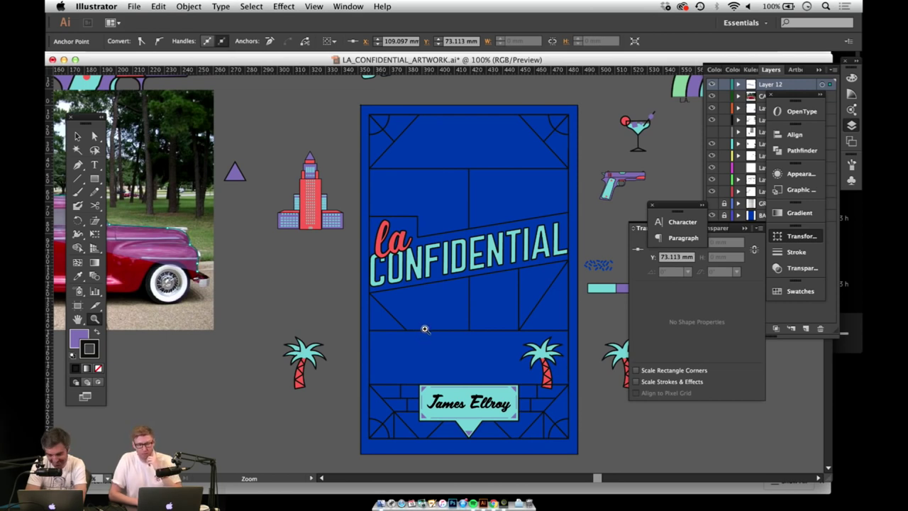
{"action": "left_click", "coordinate": [445, 254]}
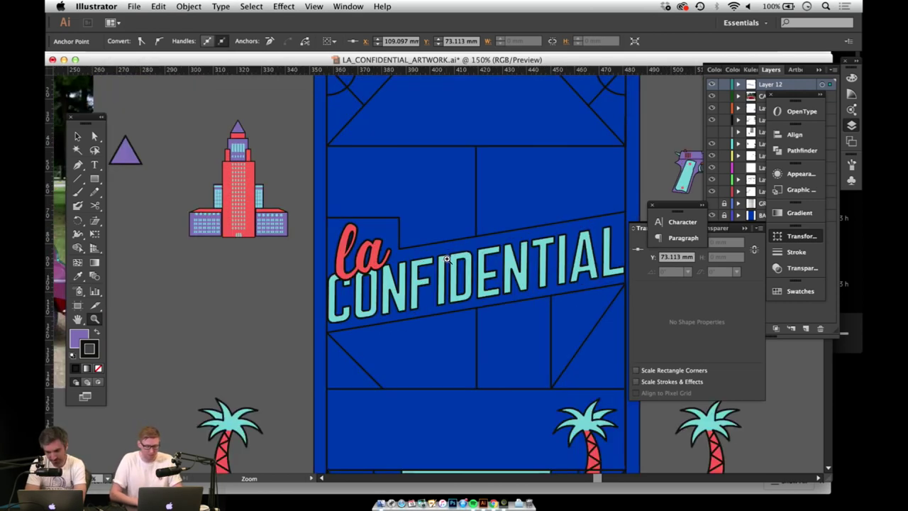
{"action": "left_click_drag", "start_coordinate": [139, 298], "coordinate": [402, 287]}
{"action": "left_click_drag", "start_coordinate": [293, 292], "coordinate": [488, 342]}
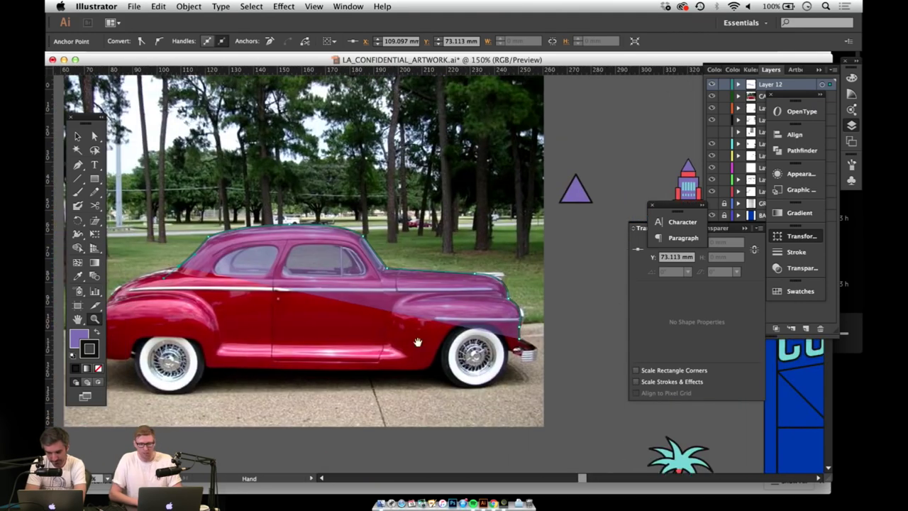
{"action": "left_click_drag", "start_coordinate": [317, 334], "coordinate": [398, 327]}
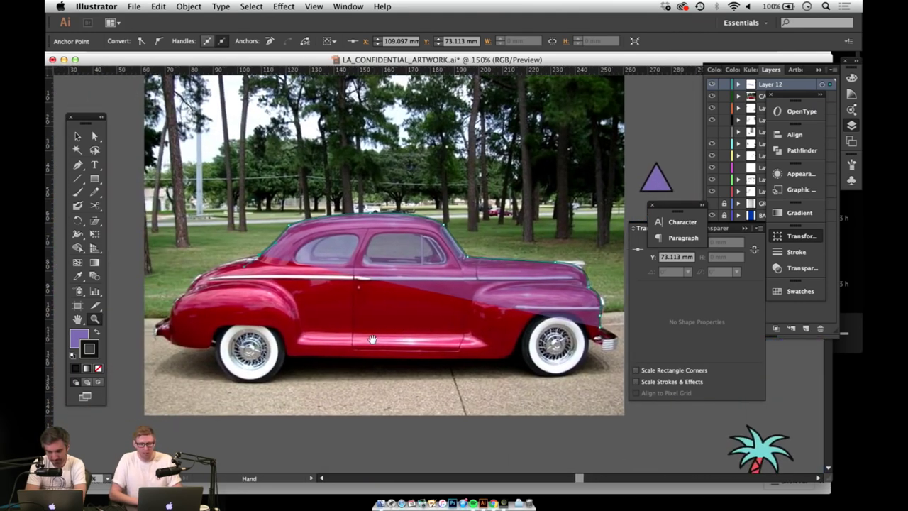
{"action": "scroll", "coordinate": [371, 340], "scroll_direction": "left", "scroll_amount": 3}
{"action": "left_click", "coordinate": [314, 272]}
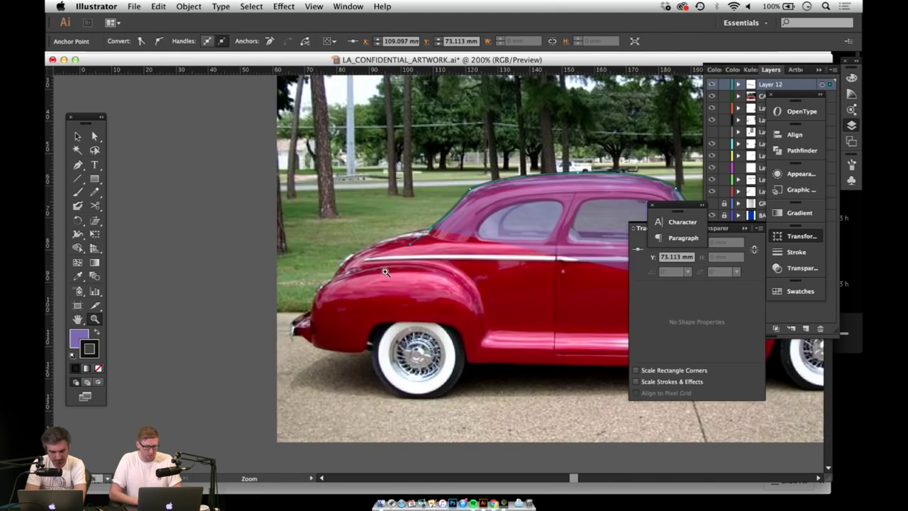
{"action": "left_click", "coordinate": [385, 273]}
{"action": "left_click_drag", "start_coordinate": [473, 265], "coordinate": [421, 277]}
{"action": "key", "text": "p"}
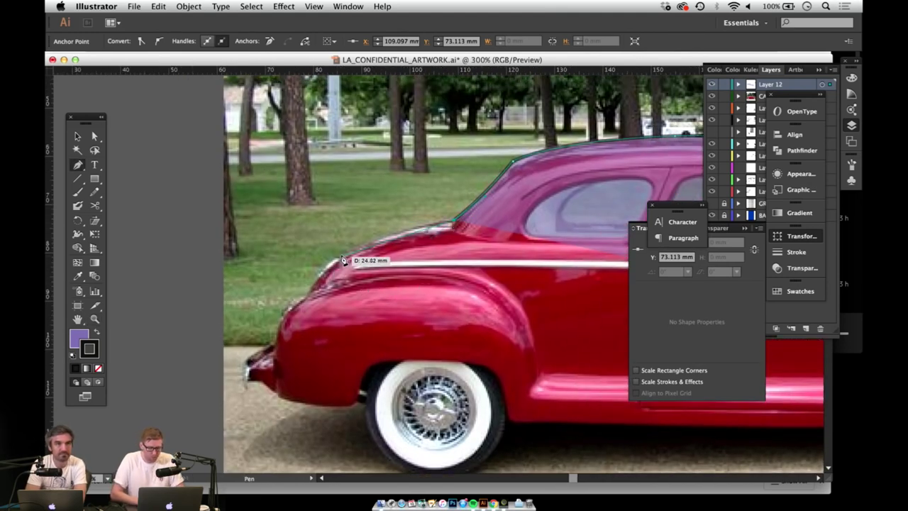
{"action": "left_click_drag", "start_coordinate": [310, 289], "coordinate": [266, 348]}
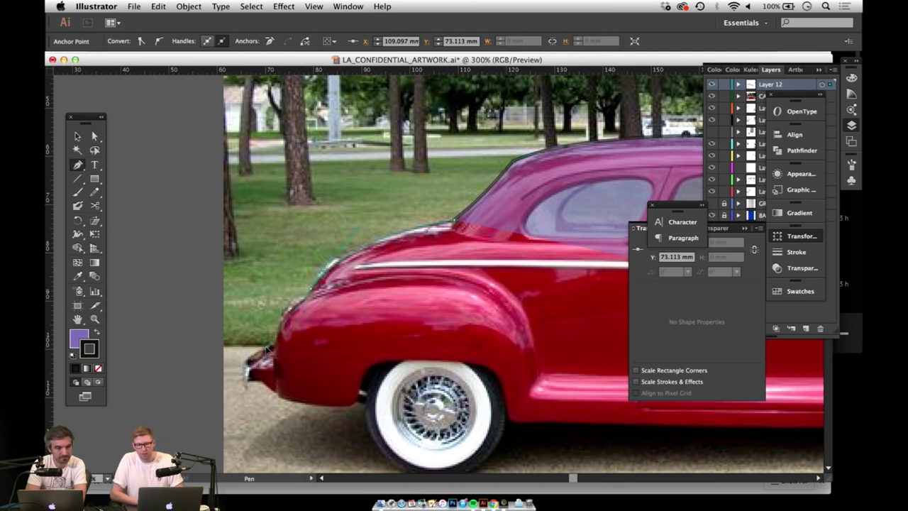
{"action": "left_click", "coordinate": [268, 349]}
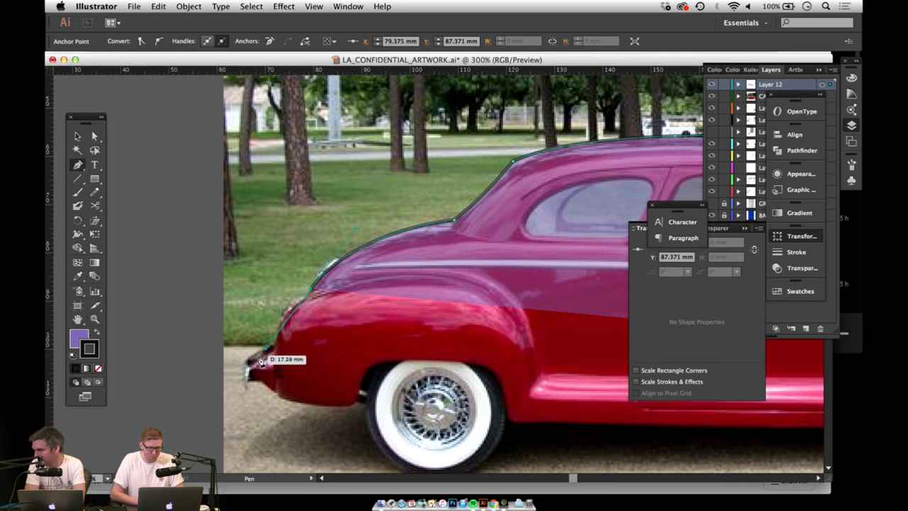
{"action": "key", "text": "alt"}
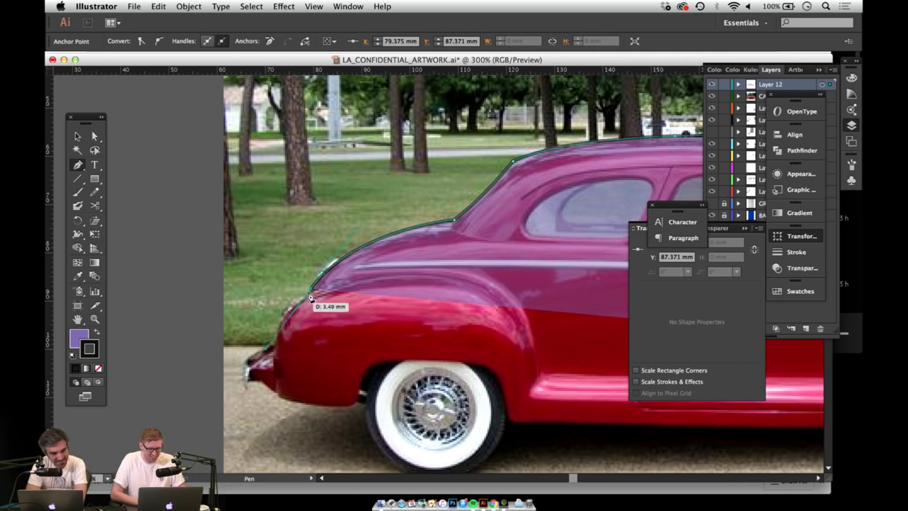
{"action": "key", "text": "super+z"}
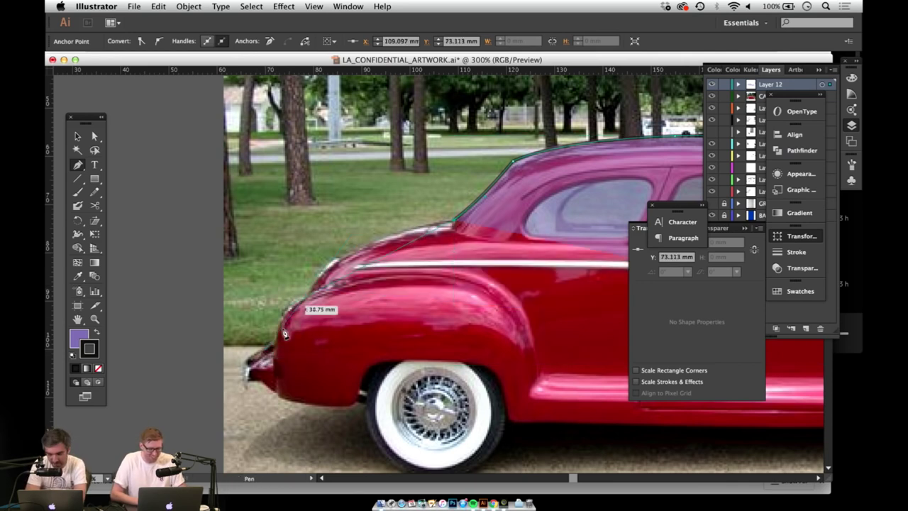
Step: Trace the outline over the trunk and rear fender, straight down its back edge and in a curve along its bottom
{"action": "left_click_drag", "start_coordinate": [308, 293], "coordinate": [259, 364]}
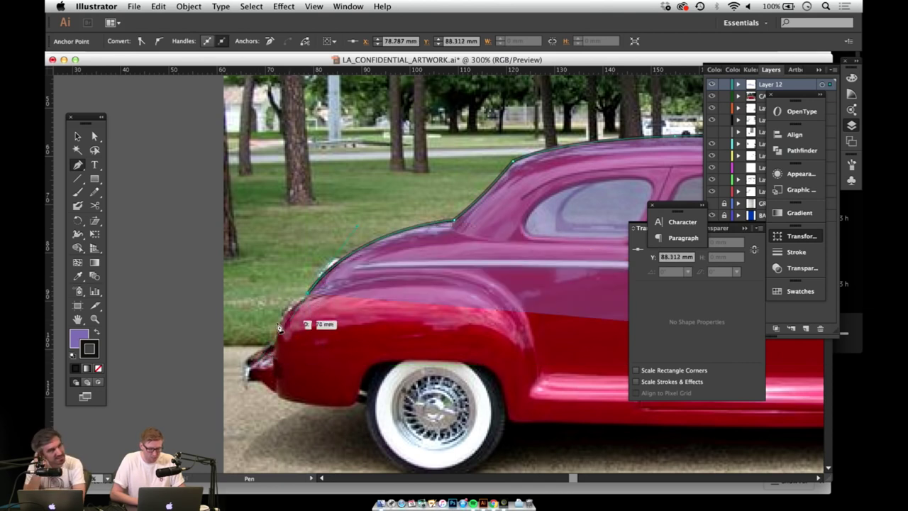
{"action": "left_click_drag", "start_coordinate": [276, 342], "coordinate": [276, 370]}
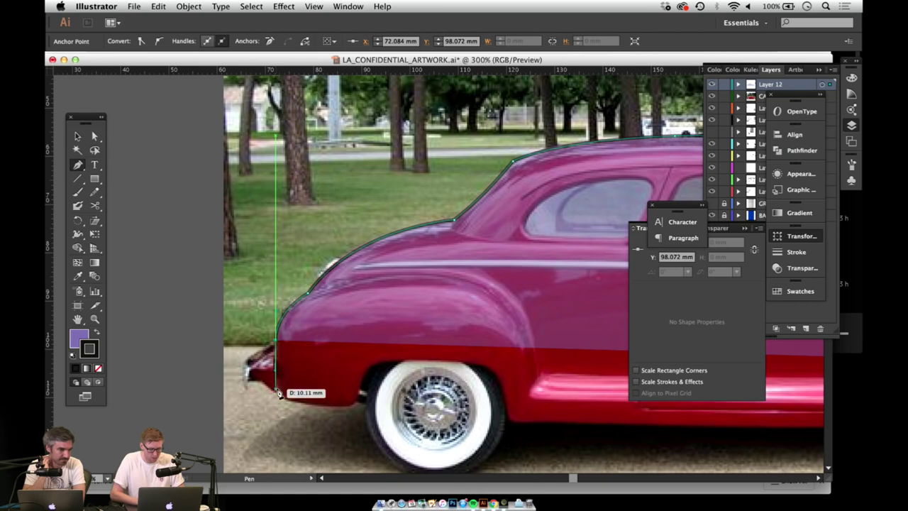
{"action": "left_click", "coordinate": [276, 391], "text": "shift"}
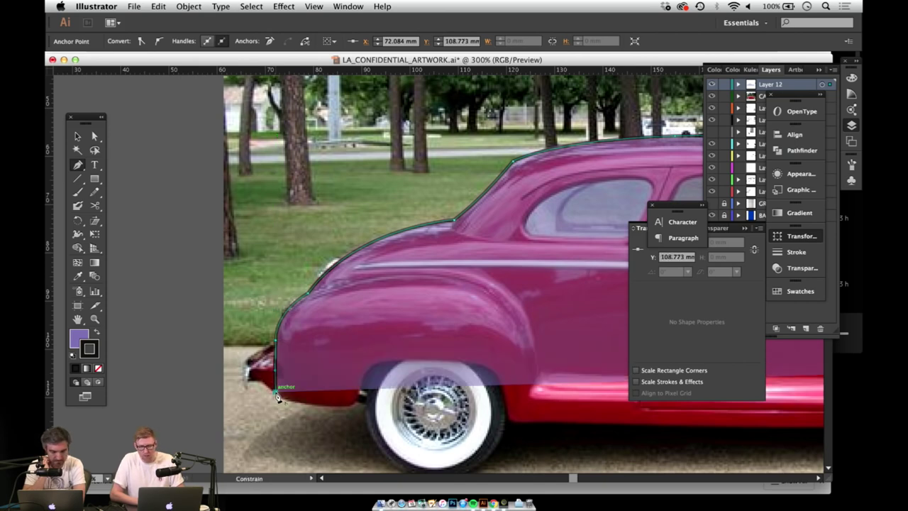
{"action": "scroll", "coordinate": [291, 383], "scroll_direction": "down", "scroll_amount": 3}
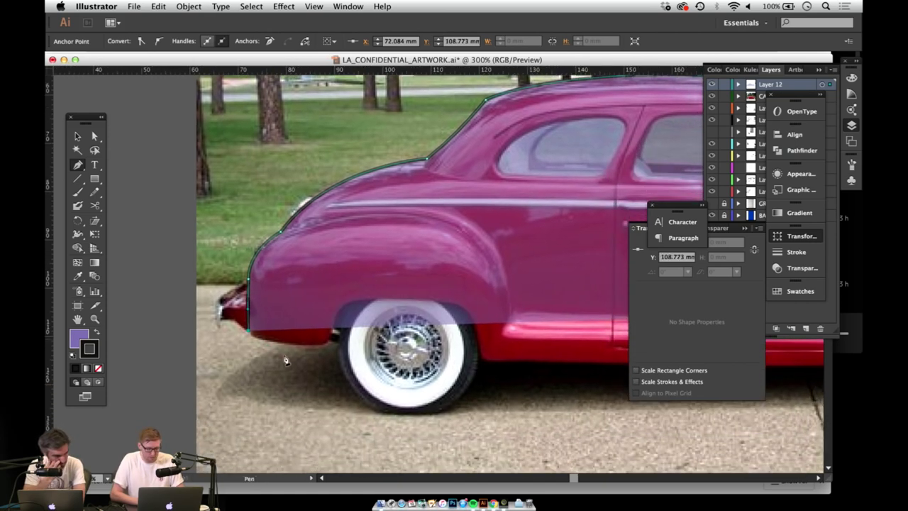
{"action": "left_click_drag", "start_coordinate": [318, 345], "coordinate": [388, 349]}
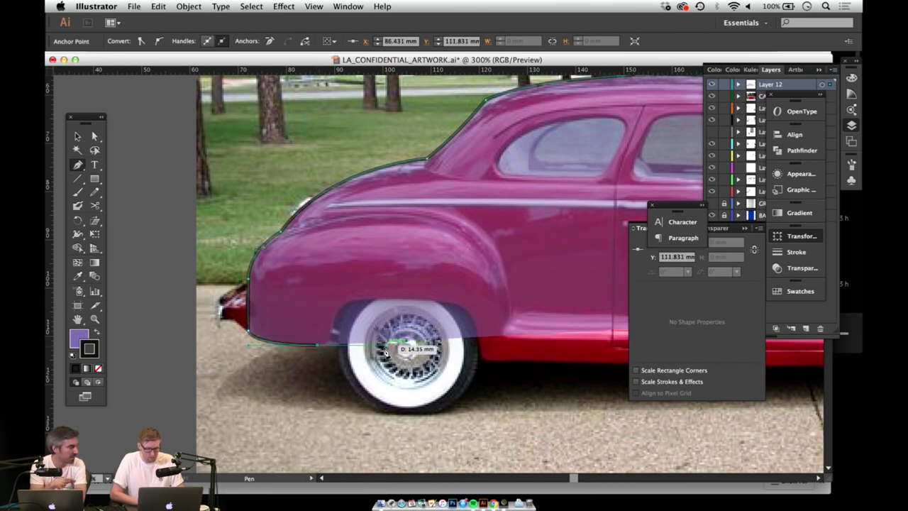
Step: Curve the outline from the rear fender's bottom up the back side of the rear wheel arch to its top
{"action": "key", "text": "z"}
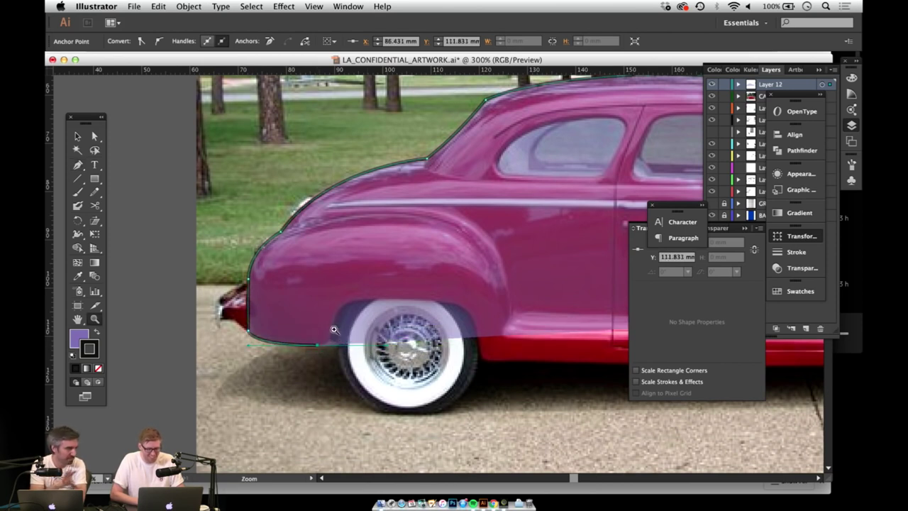
{"action": "left_click", "coordinate": [428, 273]}
{"action": "left_click", "coordinate": [432, 275]}
{"action": "left_click", "coordinate": [432, 275]}
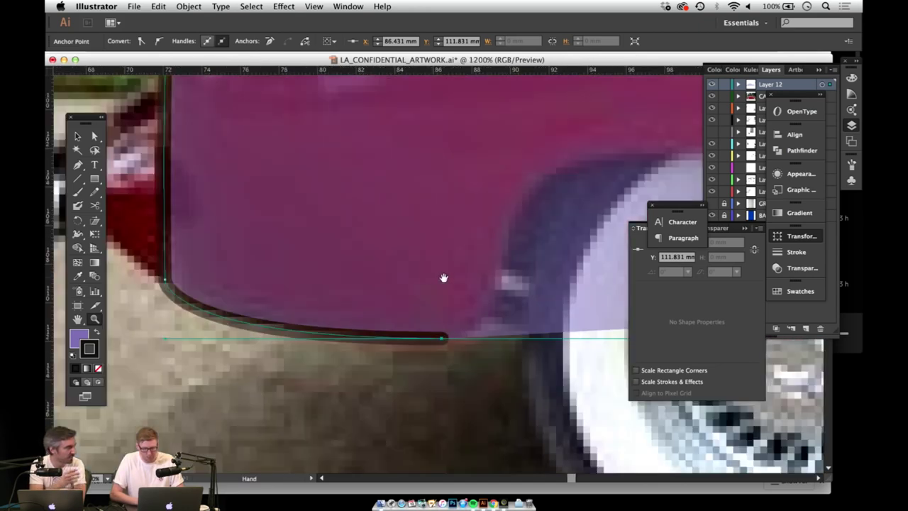
{"action": "left_click_drag", "start_coordinate": [442, 278], "coordinate": [324, 318]}
{"action": "left_click", "coordinate": [347, 314], "text": "alt"}
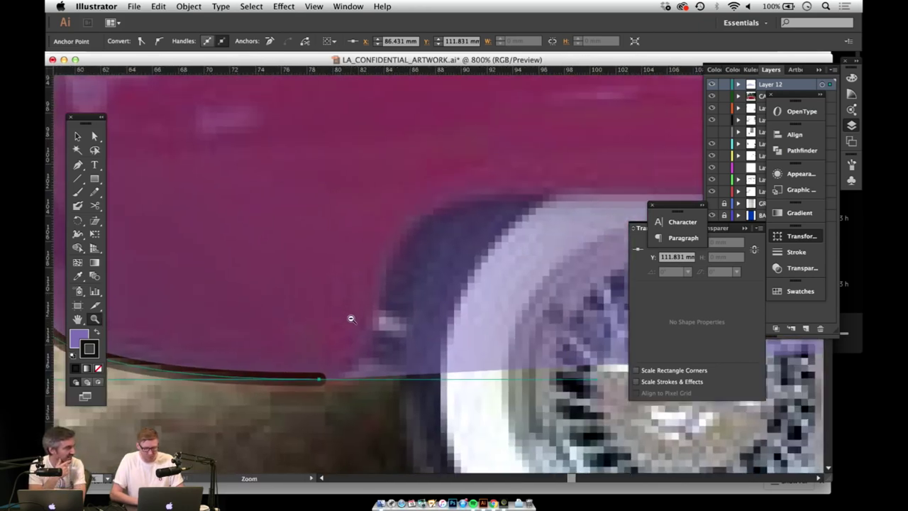
{"action": "left_click_drag", "start_coordinate": [411, 279], "coordinate": [309, 323]}
{"action": "key", "text": "p"}
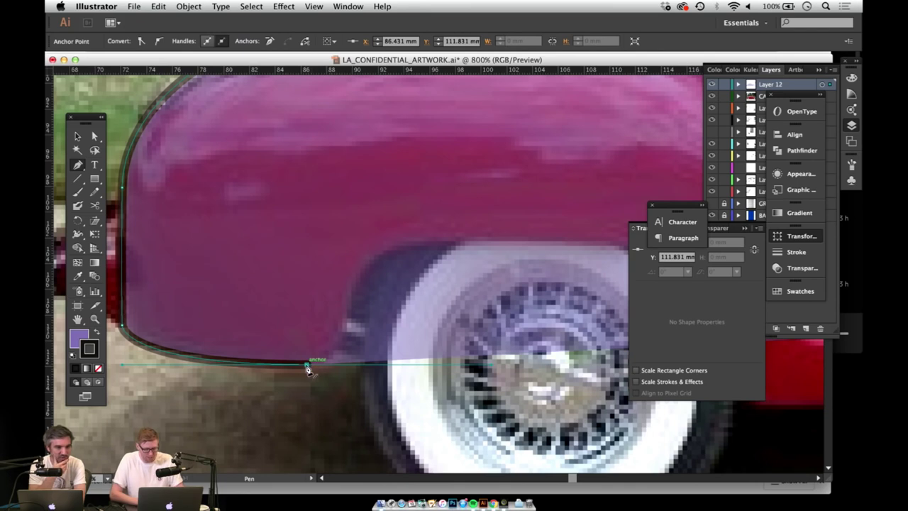
{"action": "left_click_drag", "start_coordinate": [306, 365], "coordinate": [317, 323]}
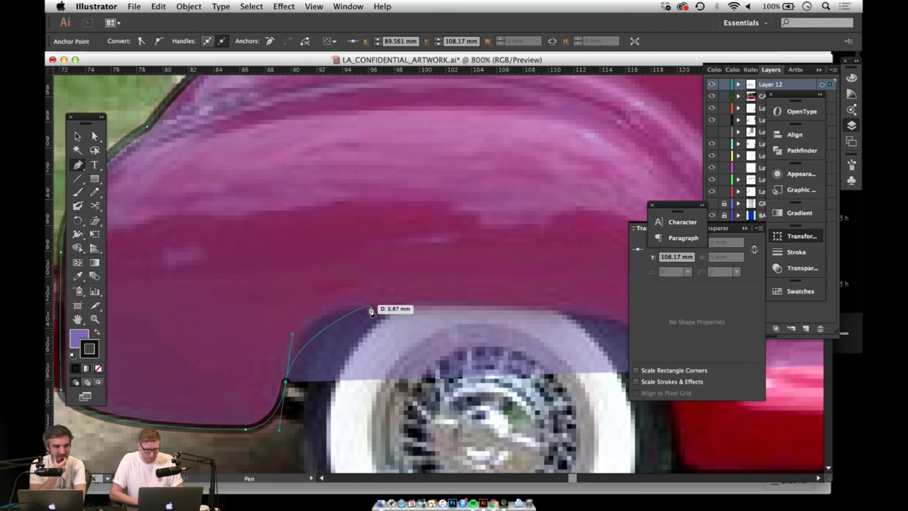
{"action": "left_click_drag", "start_coordinate": [368, 306], "coordinate": [419, 309]}
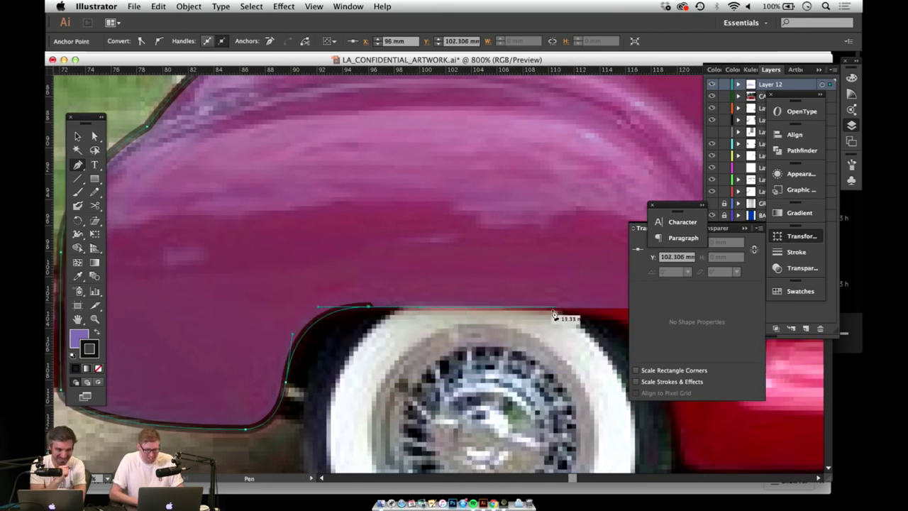
Step: Continue the outline horizontally over the rear wheel and curve it down the arch's front side to the sill
{"action": "left_click", "coordinate": [576, 309]}
{"action": "left_click_drag", "start_coordinate": [561, 308], "coordinate": [428, 277]}
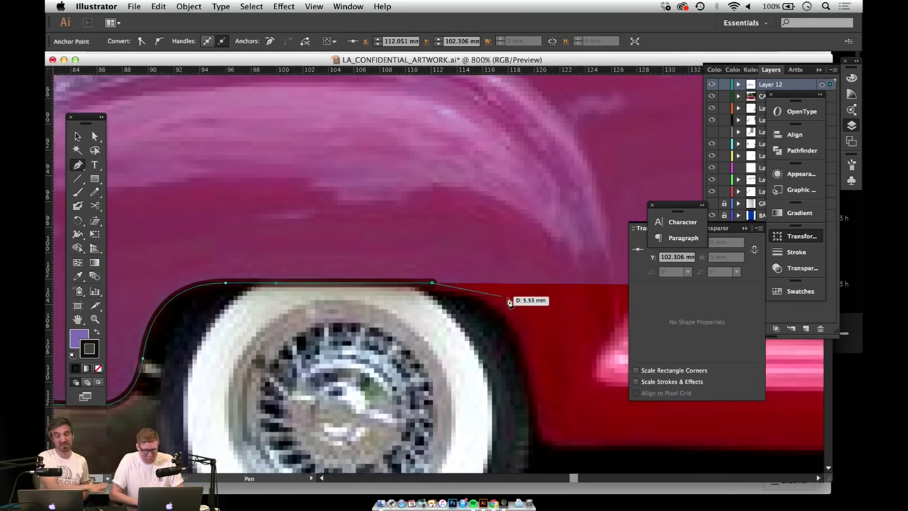
{"action": "left_click_drag", "start_coordinate": [531, 359], "coordinate": [368, 335]}
{"action": "key", "text": "space"}
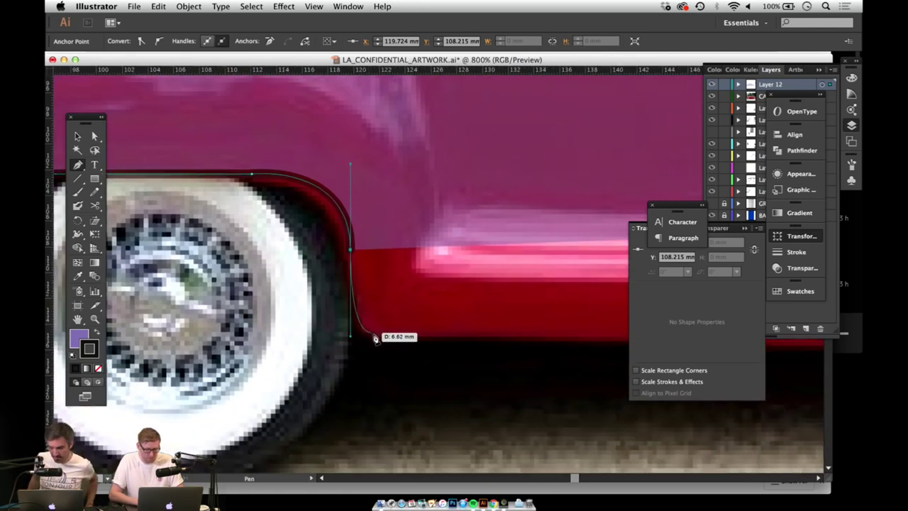
{"action": "left_click", "coordinate": [377, 335]}
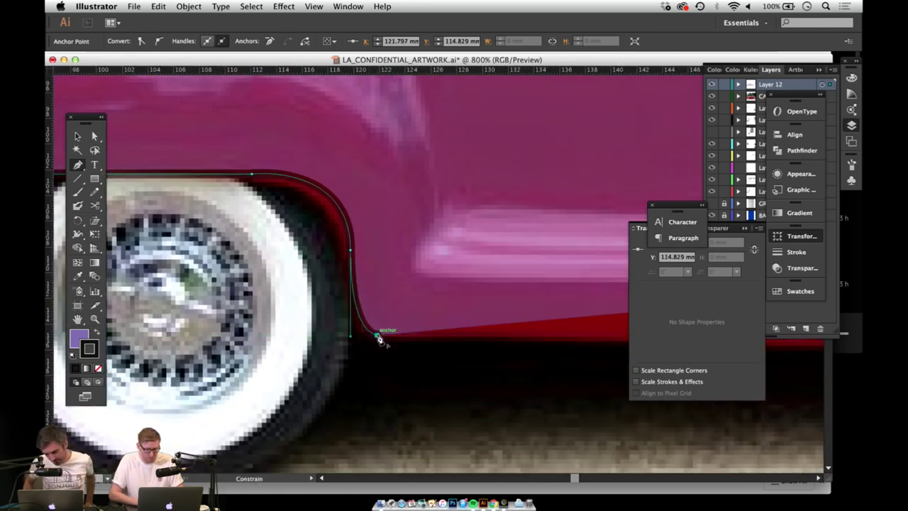
Step: Trace a straight horizontal line along the bottom of the car body from the rear wheel arch to the front one
{"action": "key", "text": "space"}
{"action": "left_click_drag", "start_coordinate": [484, 350], "coordinate": [354, 359]}
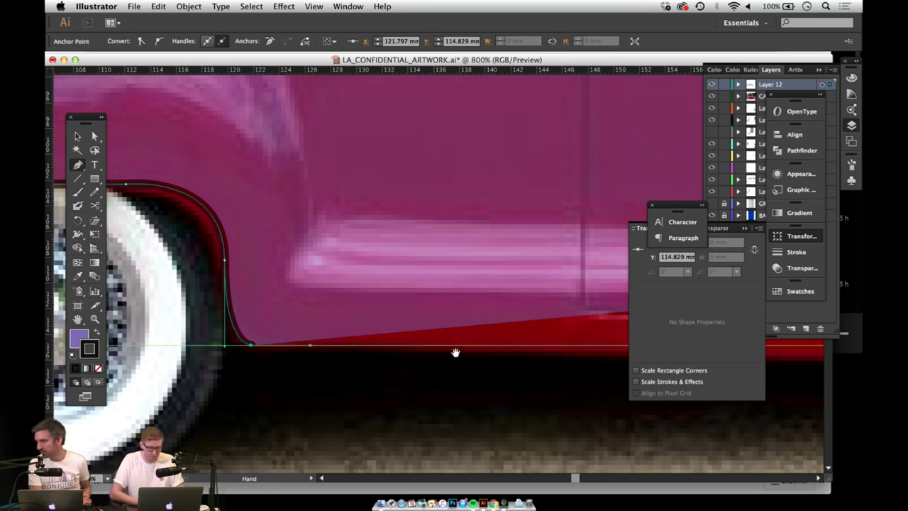
{"action": "left_click_drag", "start_coordinate": [457, 352], "coordinate": [158, 385]}
{"action": "left_click_drag", "start_coordinate": [470, 385], "coordinate": [344, 383]}
{"action": "key", "text": "z"}
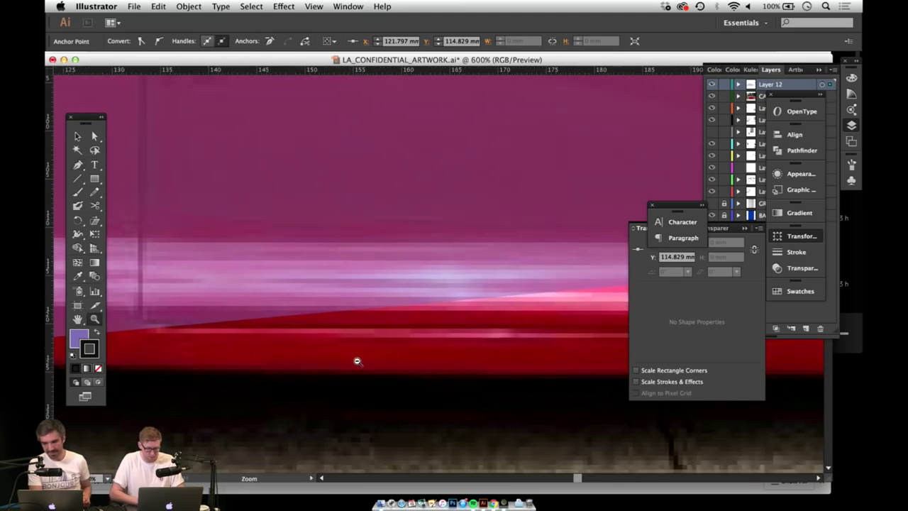
{"action": "left_click", "coordinate": [356, 361], "text": "alt"}
{"action": "left_click", "coordinate": [357, 361], "text": "alt"}
{"action": "left_click_drag", "start_coordinate": [389, 247], "coordinate": [357, 351]}
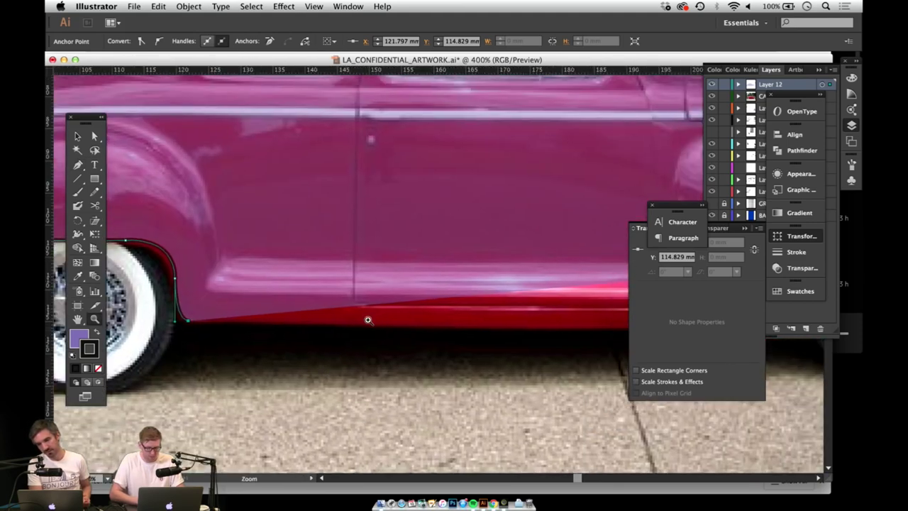
{"action": "key", "text": "p"}
{"action": "left_click", "coordinate": [188, 321]}
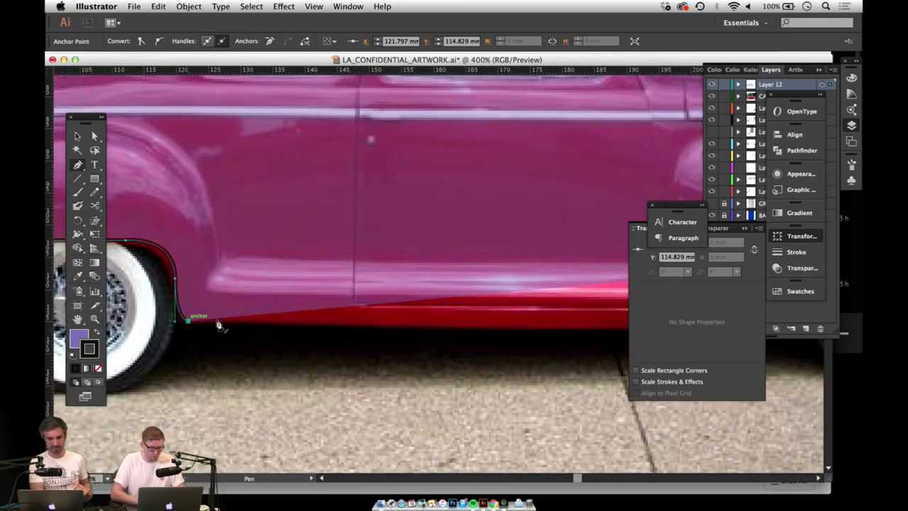
{"action": "left_click", "coordinate": [573, 329], "text": "shift"}
{"action": "scroll", "coordinate": [539, 320], "scroll_direction": "right", "scroll_amount": 6}
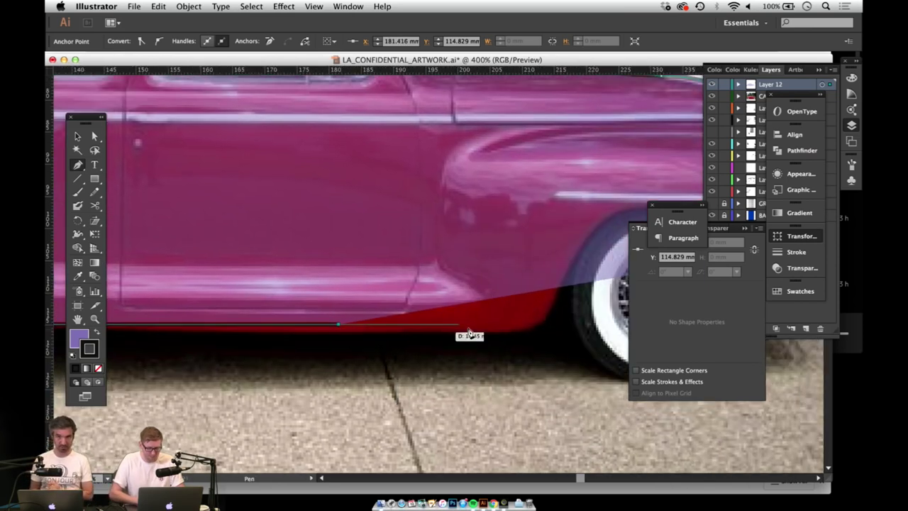
{"action": "left_click", "coordinate": [536, 327], "text": "shift"}
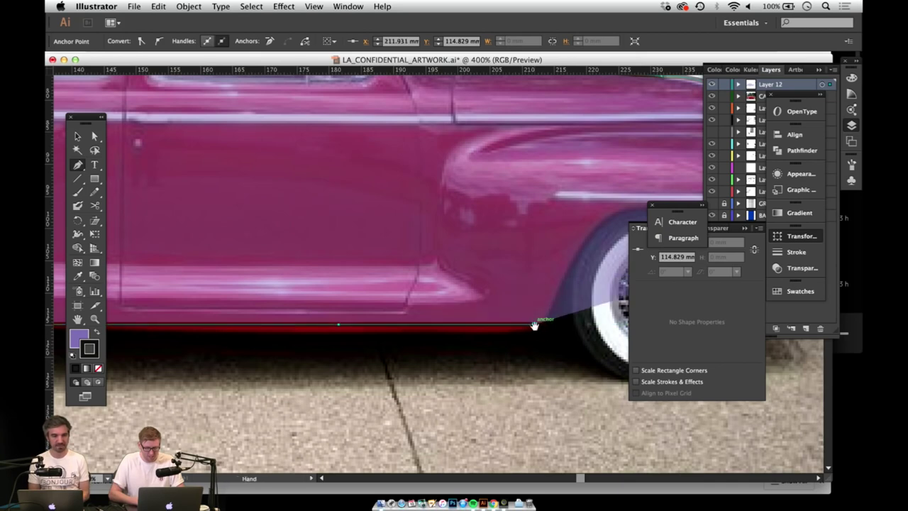
Step: Curve the outline from the sill up the back side of the front wheel arch to its top
{"action": "left_click_drag", "start_coordinate": [509, 329], "coordinate": [391, 372]}
{"action": "left_click_drag", "start_coordinate": [451, 304], "coordinate": [477, 238]}
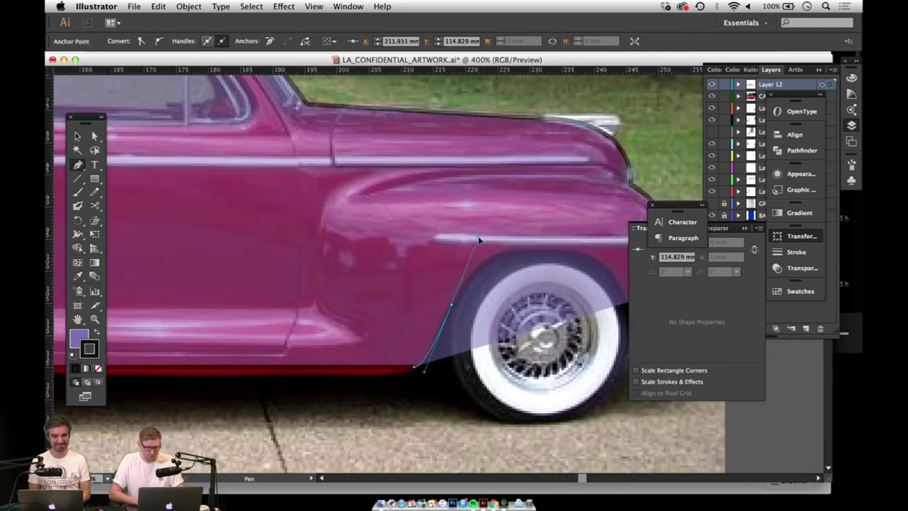
{"action": "left_click", "coordinate": [550, 253]}
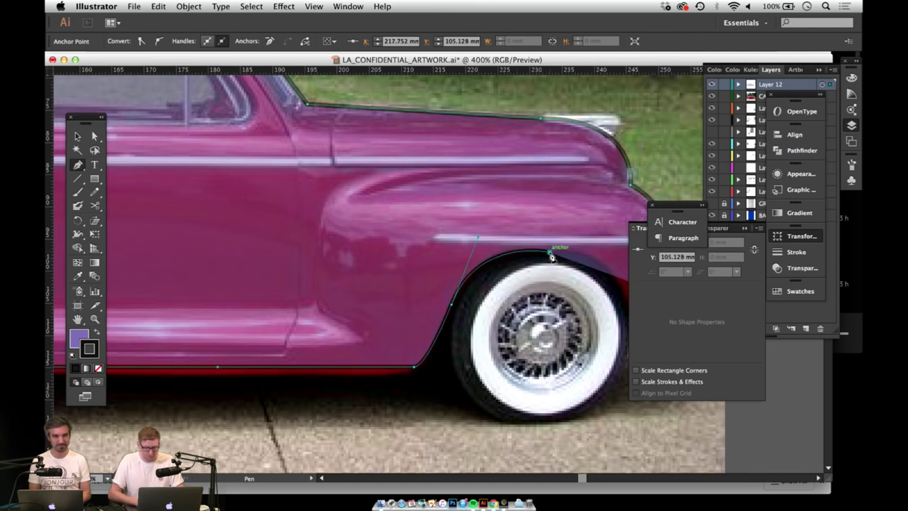
{"action": "left_click_drag", "start_coordinate": [550, 254], "coordinate": [526, 281]}
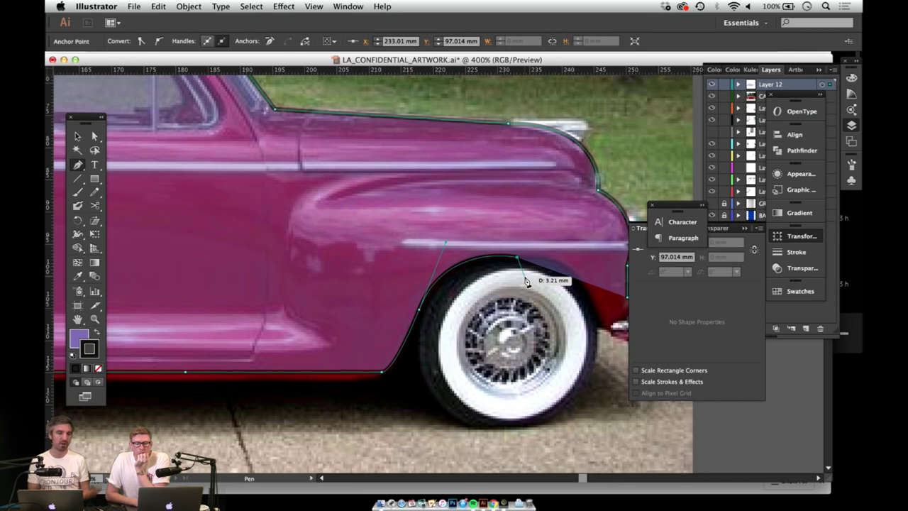
{"action": "left_click_drag", "start_coordinate": [526, 281], "coordinate": [525, 261]}
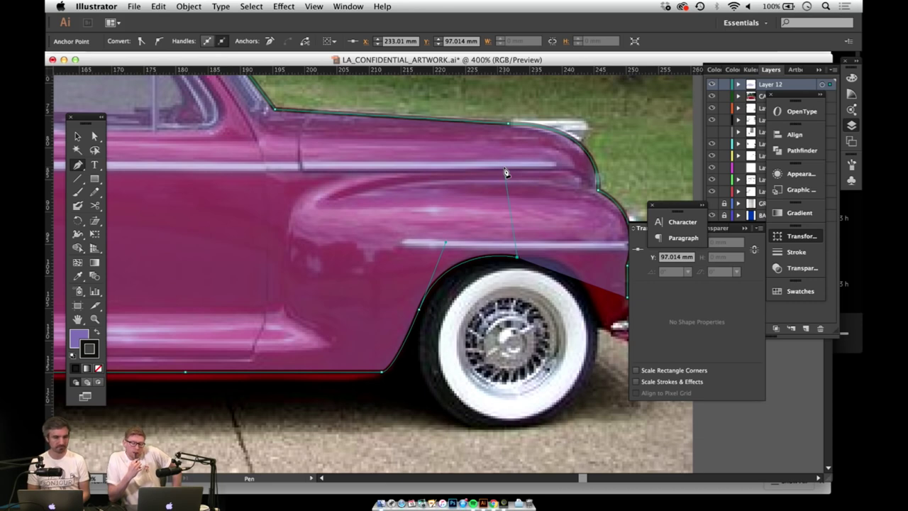
{"action": "key", "text": "super+Tab"}
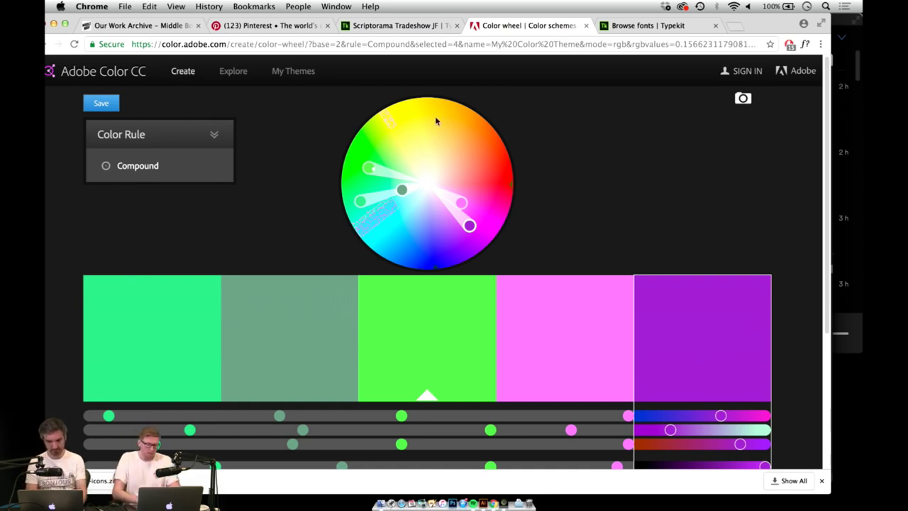
{"action": "key", "text": "super+Tab"}
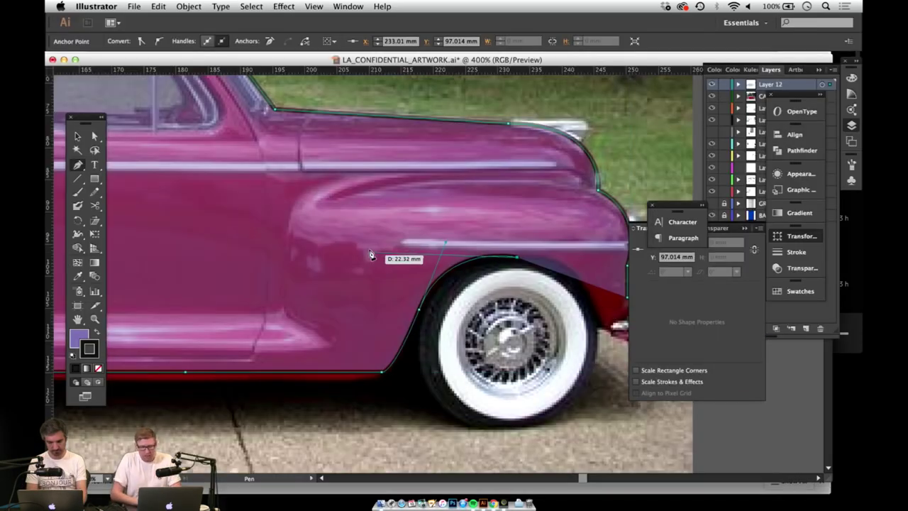
{"action": "left_click_drag", "start_coordinate": [382, 260], "coordinate": [397, 270]}
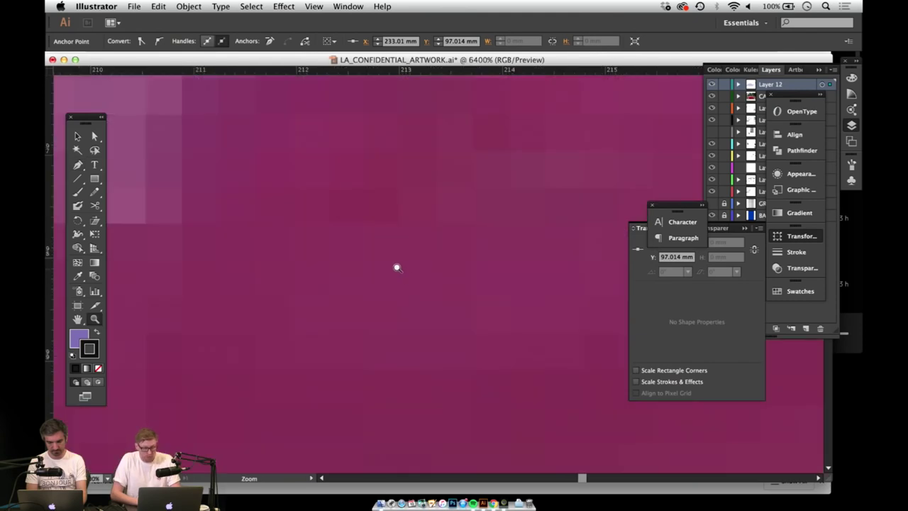
{"action": "key", "text": "super+1"}
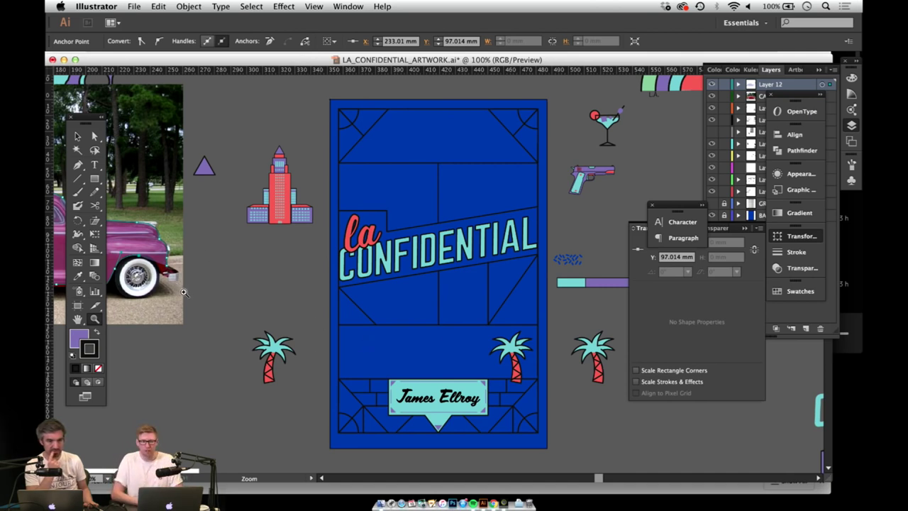
{"action": "left_click_drag", "start_coordinate": [155, 270], "coordinate": [295, 272]}
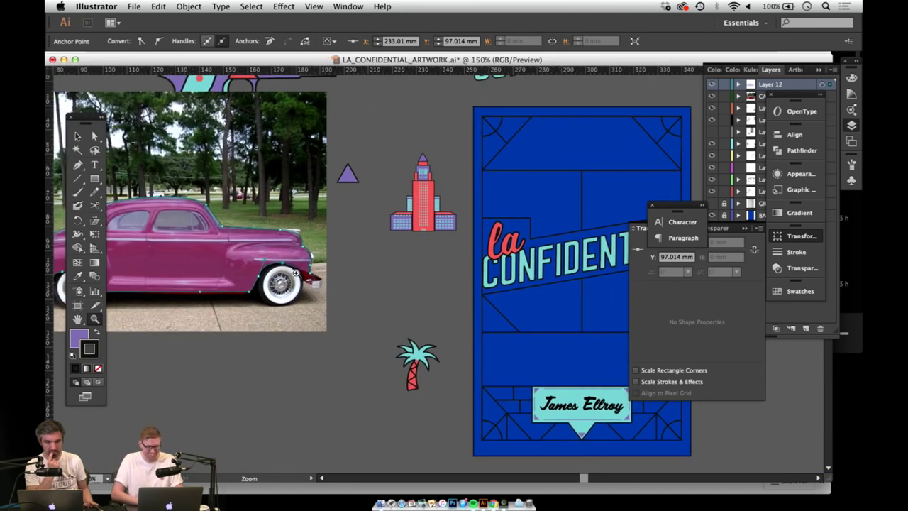
{"action": "left_click", "coordinate": [293, 270]}
{"action": "left_click", "coordinate": [395, 285]}
{"action": "left_click", "coordinate": [465, 295]}
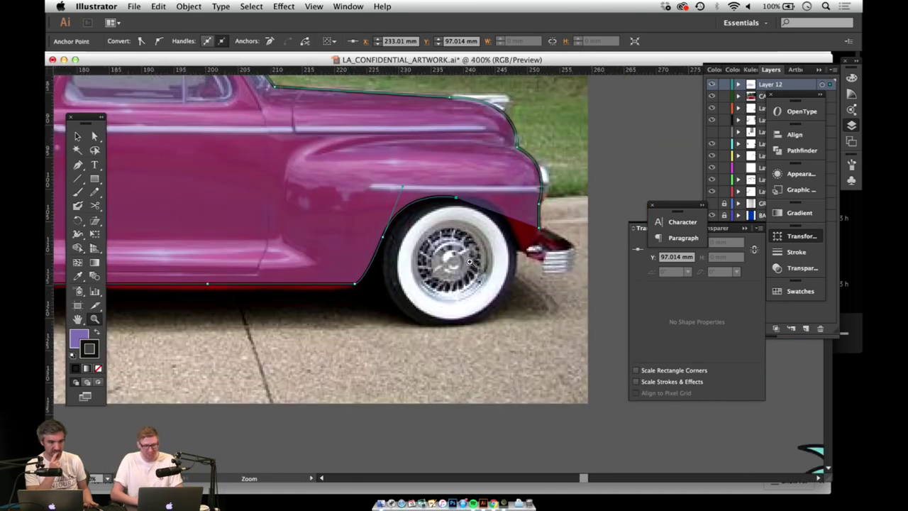
{"action": "left_click", "coordinate": [467, 262]}
{"action": "left_click_drag", "start_coordinate": [467, 262], "coordinate": [376, 297]}
{"action": "key", "text": "p"}
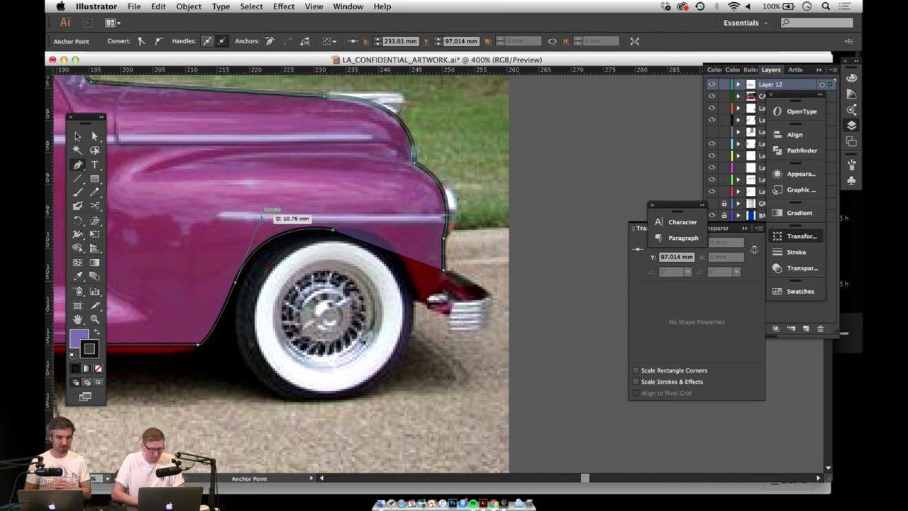
Step: Adjust the curve handle on the back side of the front wheel arch so the outline follows the arch
{"action": "mouse_move", "coordinate": [261, 217]}
{"action": "left_mouse_down"}
{"action": "mouse_move", "coordinate": [276, 215]}
{"action": "mouse_move", "coordinate": [262, 214]}
{"action": "left_mouse_up"}
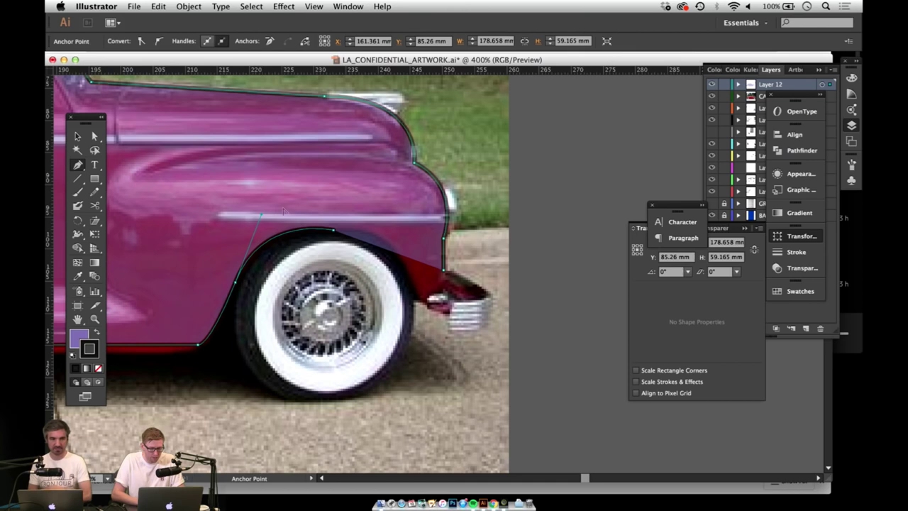
{"action": "left_click", "coordinate": [334, 231]}
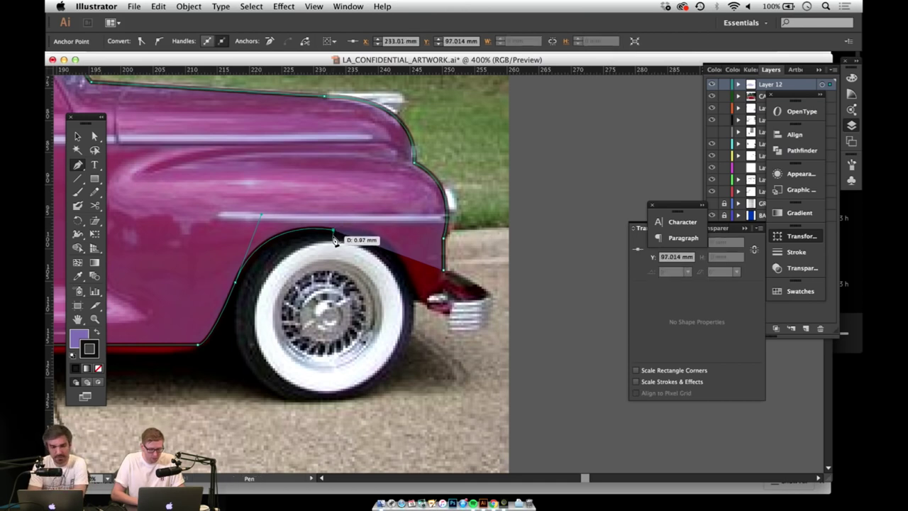
{"action": "left_click_drag", "start_coordinate": [335, 239], "coordinate": [335, 238]}
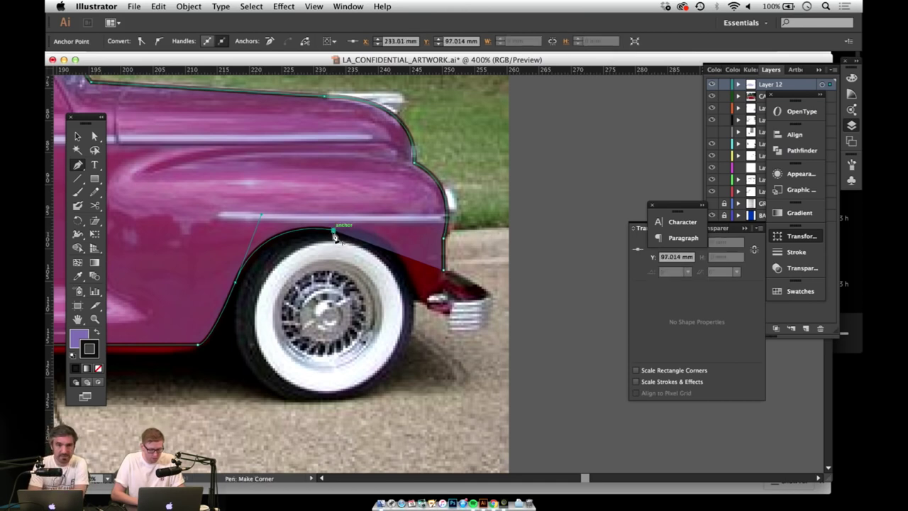
{"action": "left_click_drag", "start_coordinate": [334, 234], "coordinate": [335, 235]}
{"action": "key", "text": "super+z"}
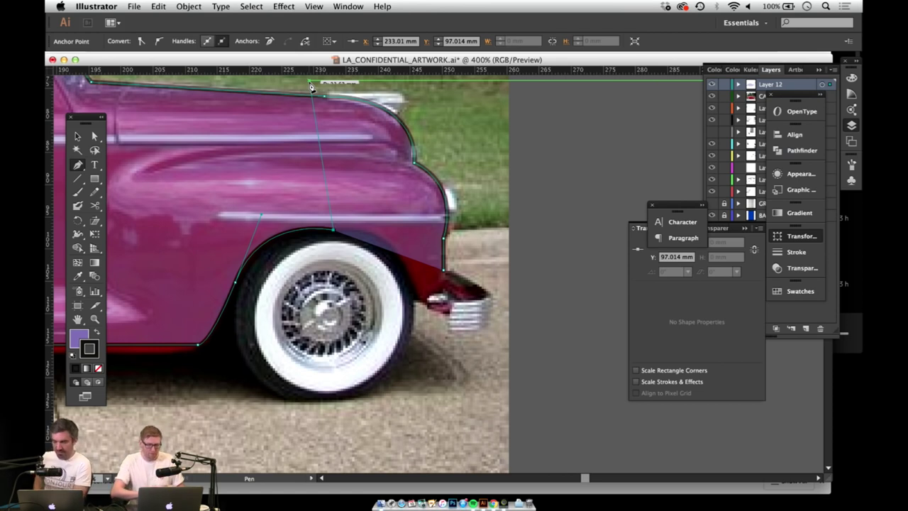
{"action": "left_click_drag", "start_coordinate": [284, 238], "coordinate": [268, 213]}
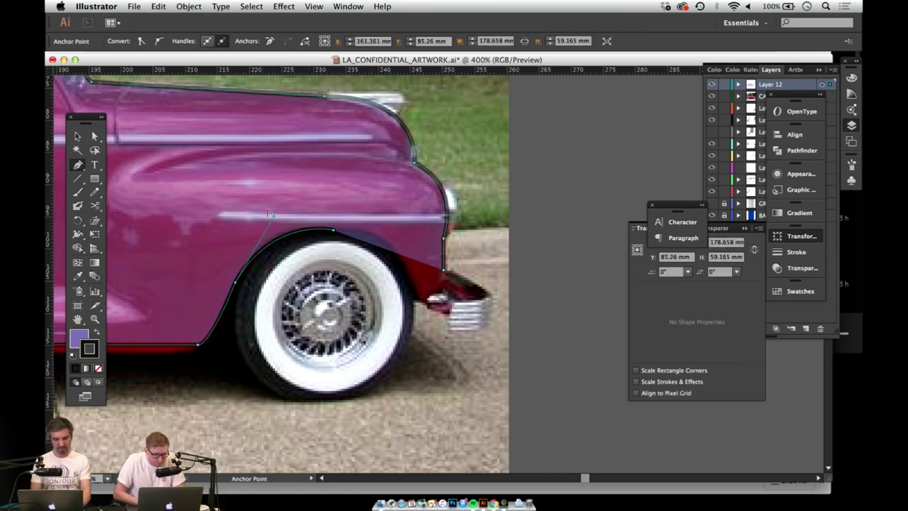
Step: Move the anchor point at the top of the front wheel arch slightly up and forward onto the fender's edge
{"action": "key", "text": "z"}
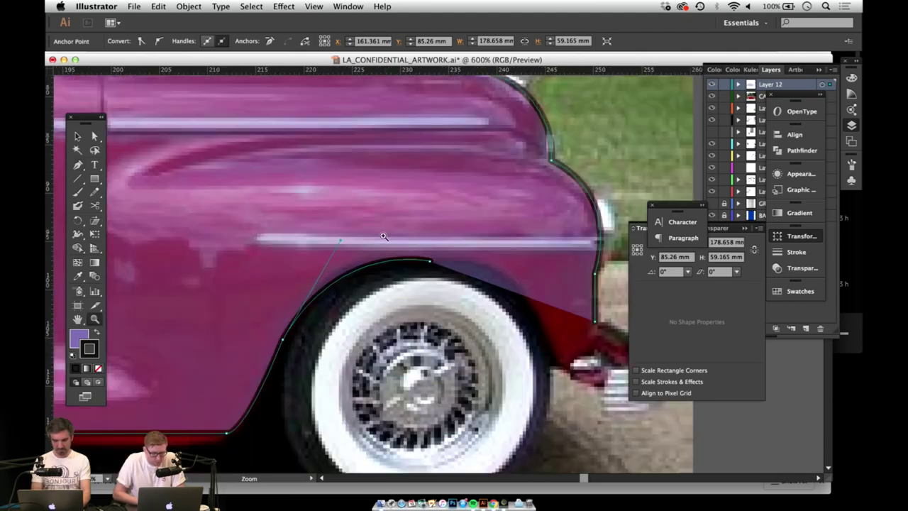
{"action": "left_click", "coordinate": [341, 237]}
{"action": "left_click", "coordinate": [425, 282]}
{"action": "left_click", "coordinate": [314, 289]}
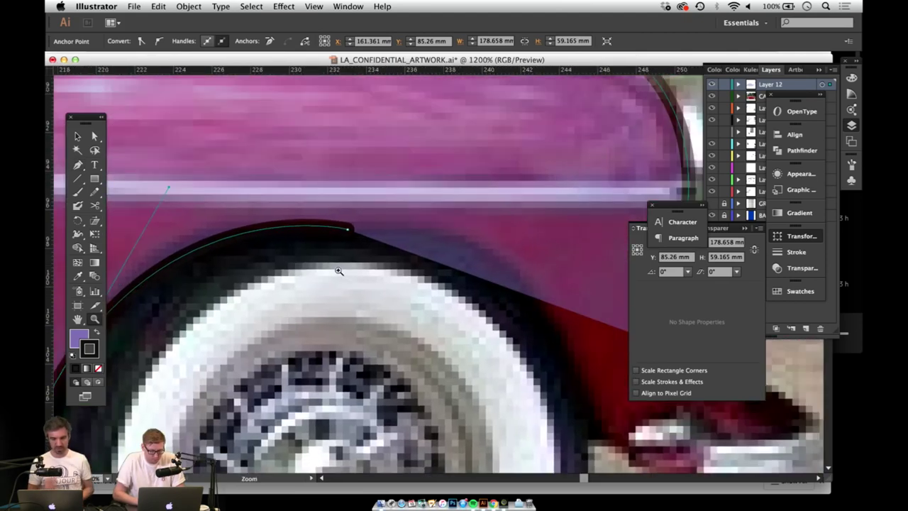
{"action": "key", "text": "a"}
{"action": "mouse_move", "coordinate": [351, 229]}
{"action": "left_mouse_down"}
{"action": "mouse_move", "coordinate": [368, 229]}
{"action": "mouse_move", "coordinate": [364, 221]}
{"action": "left_mouse_up"}
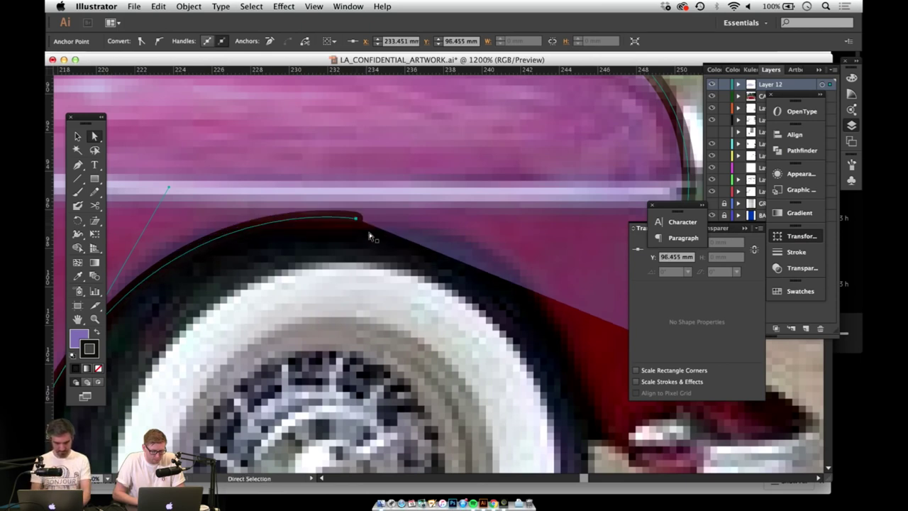
Step: Curve the outline from the top of the front wheel arch down its front side to the bumper
{"action": "left_click_drag", "start_coordinate": [413, 241], "coordinate": [327, 253]}
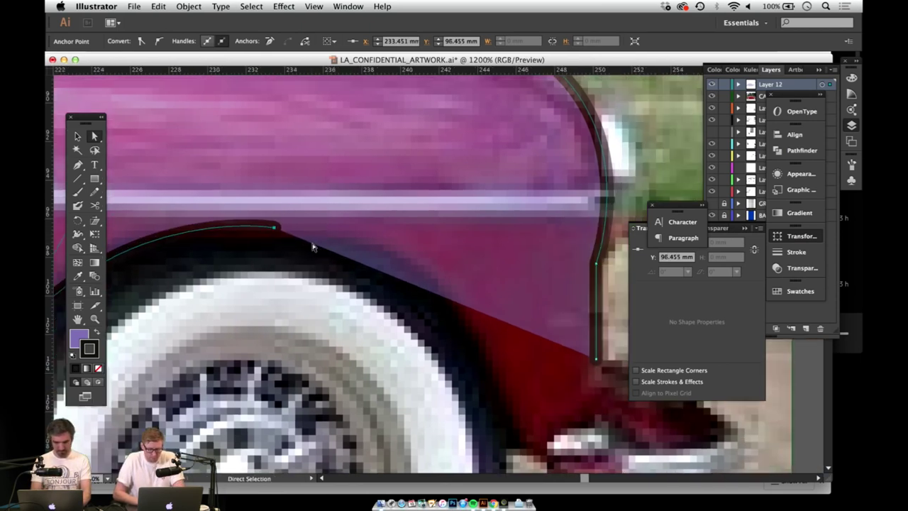
{"action": "key", "text": "p"}
{"action": "left_click_drag", "start_coordinate": [276, 231], "coordinate": [501, 435]}
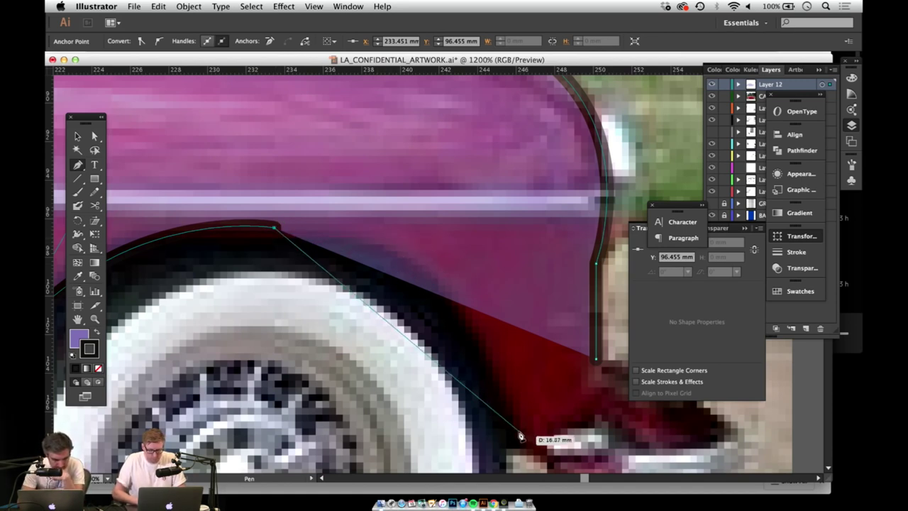
{"action": "key", "text": "z"}
{"action": "left_click", "coordinate": [430, 355], "text": "alt"}
{"action": "left_click", "coordinate": [437, 344], "text": "alt"}
{"action": "left_click_drag", "start_coordinate": [420, 331], "coordinate": [420, 339]}
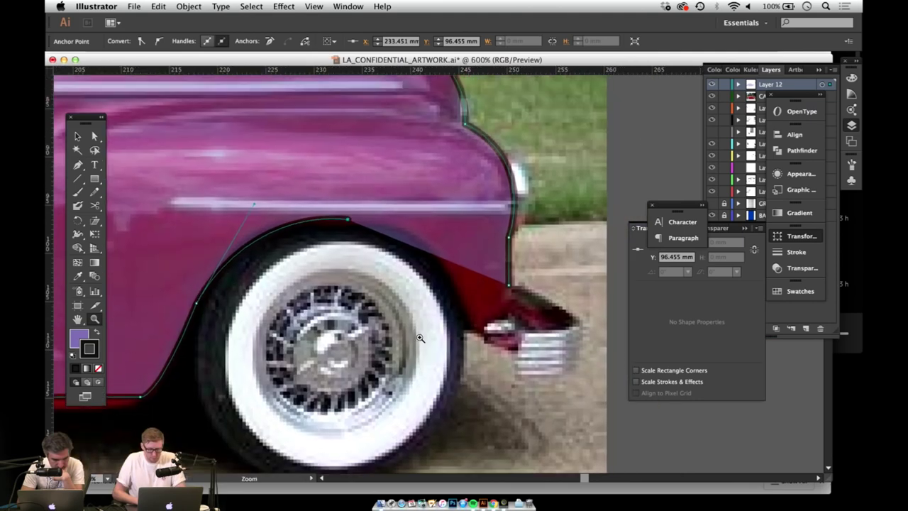
{"action": "key", "text": "p"}
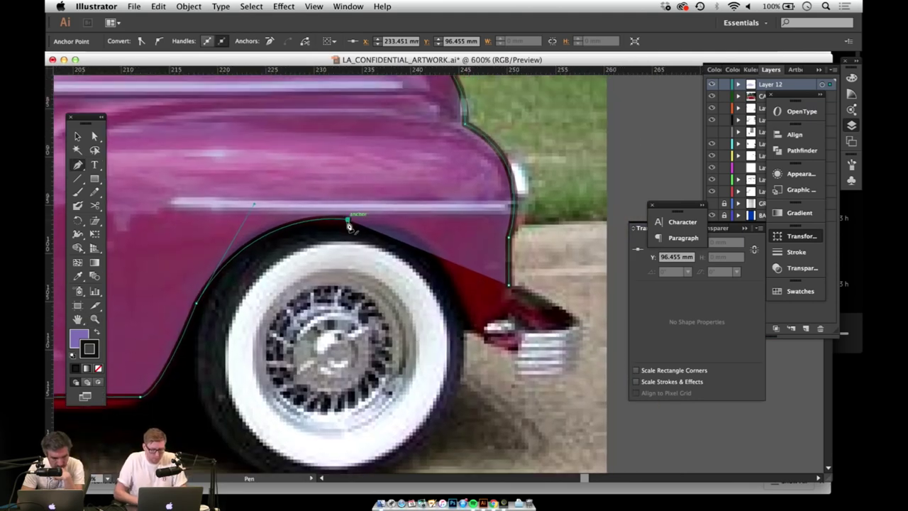
{"action": "left_click_drag", "start_coordinate": [469, 328], "coordinate": [489, 442]}
{"action": "key", "text": "space"}
{"action": "left_click_drag", "start_coordinate": [480, 313], "coordinate": [423, 315]}
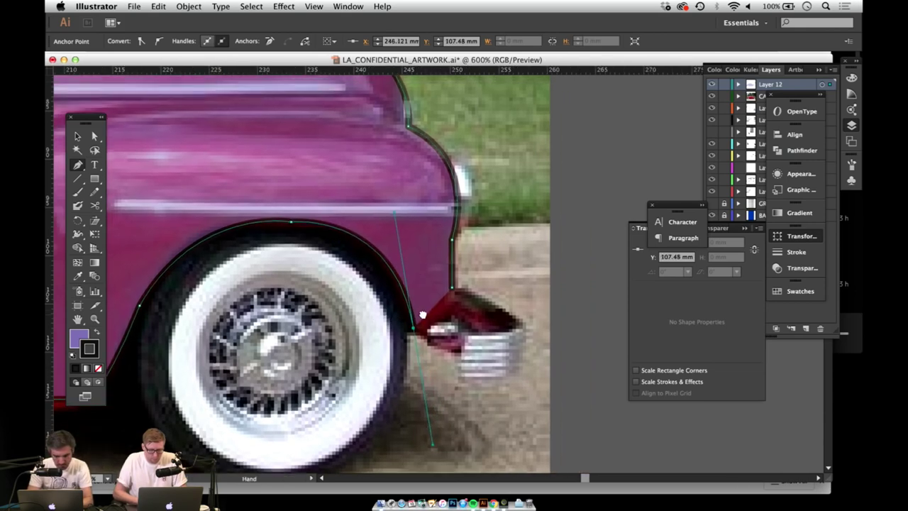
Step: Remove the outgoing curve handle from the anchor point at the front wheel arch's lower front end
{"action": "key", "text": "super+space"}
{"action": "left_click", "coordinate": [429, 313]}
{"action": "left_click", "coordinate": [425, 280]}
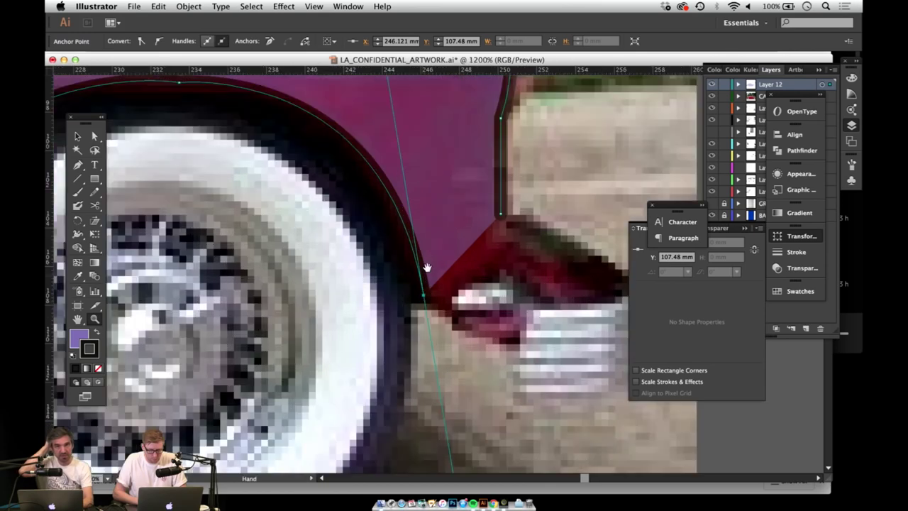
{"action": "left_click_drag", "start_coordinate": [426, 267], "coordinate": [399, 243]}
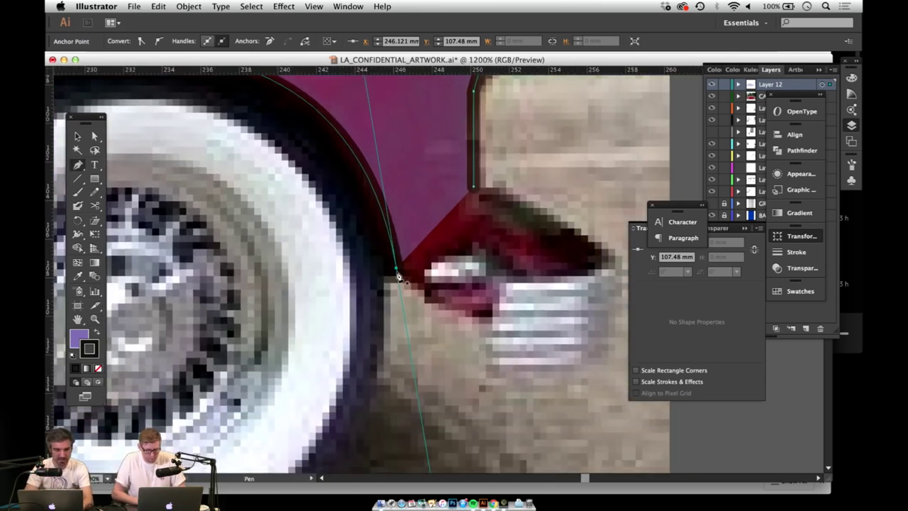
{"action": "left_click", "coordinate": [396, 269]}
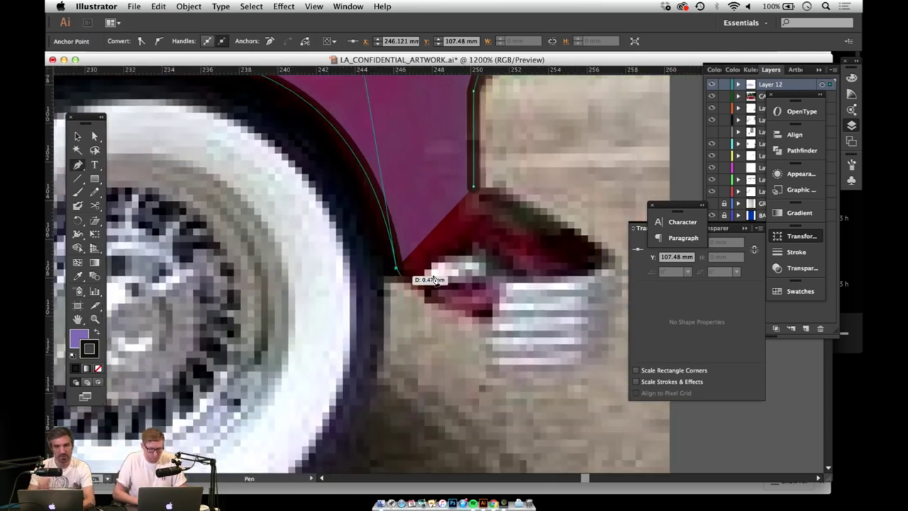
Step: Close the outline with a horizontal line forward from the arch's lower end and a vertical line up to the starting anchor
{"action": "left_click_drag", "start_coordinate": [434, 279], "coordinate": [472, 149]}
{"action": "key", "text": "super+z"}
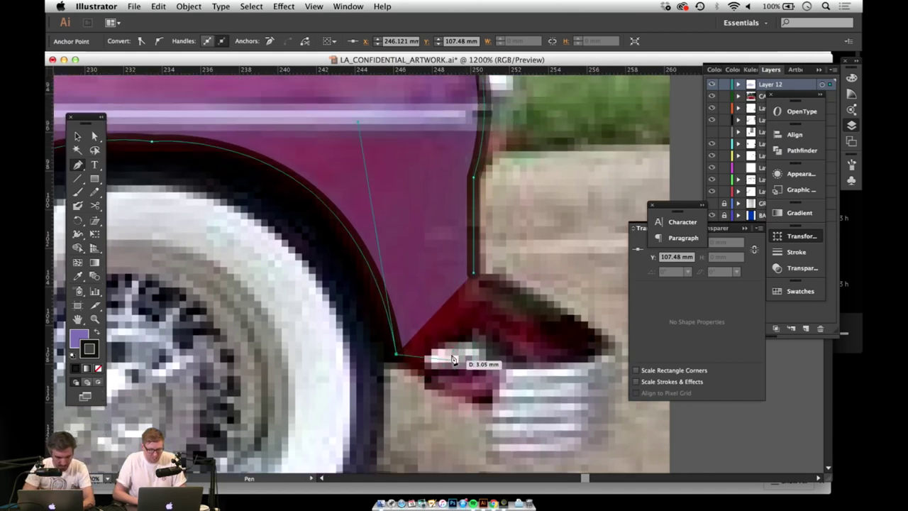
{"action": "left_click_drag", "start_coordinate": [454, 360], "coordinate": [466, 358]}
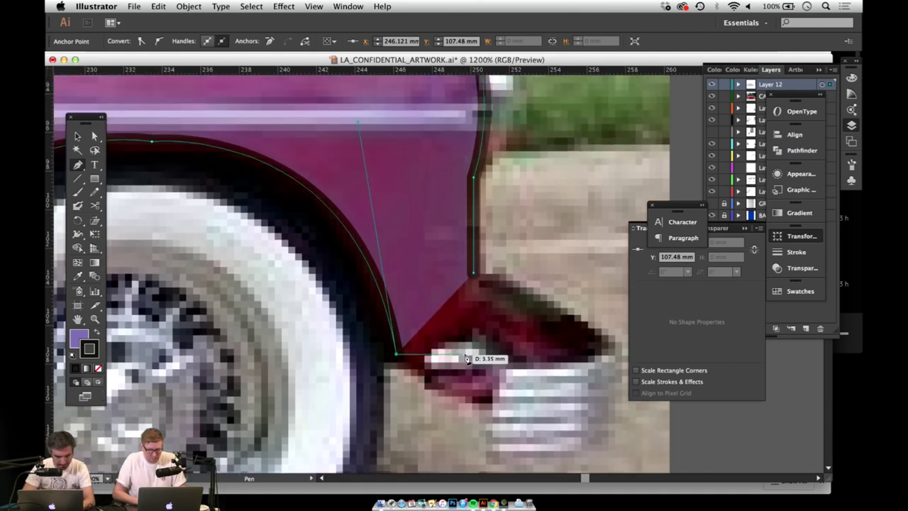
{"action": "left_click", "coordinate": [473, 353]}
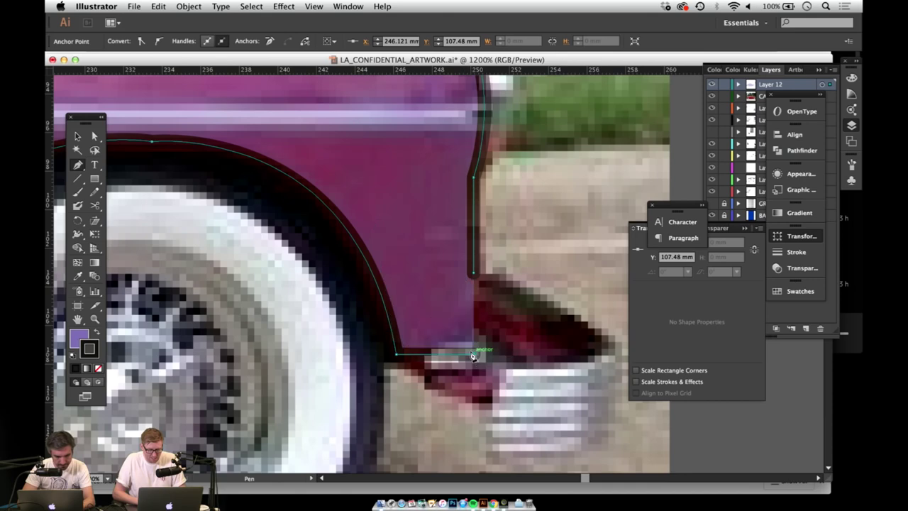
{"action": "left_click", "coordinate": [474, 272]}
Step: Examine the closed body outline against the whole car in the photo
{"action": "key", "text": "z"}
{"action": "left_click", "coordinate": [325, 237], "text": "alt"}
{"action": "left_click", "coordinate": [322, 244], "text": "alt"}
{"action": "left_click", "coordinate": [321, 244], "text": "alt"}
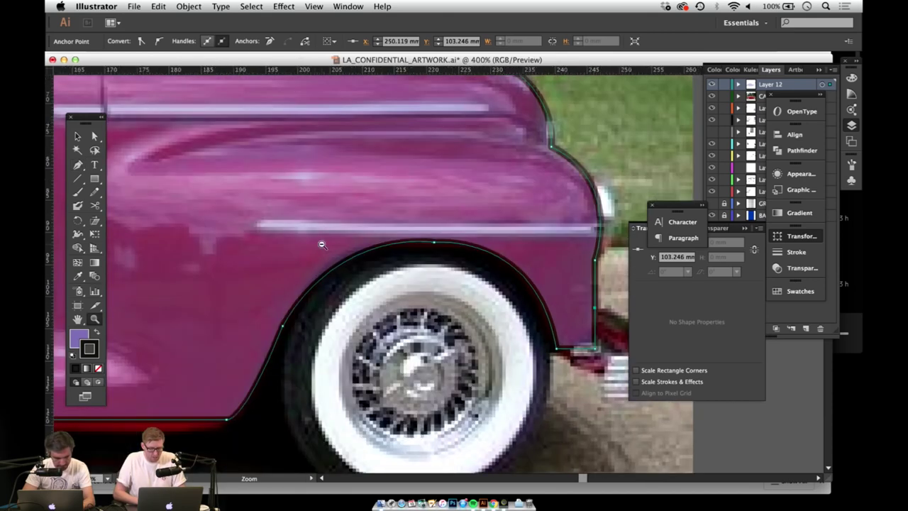
{"action": "left_click", "coordinate": [325, 248], "text": "alt"}
{"action": "left_click", "coordinate": [334, 260], "text": "alt"}
{"action": "left_click", "coordinate": [357, 286], "text": "alt"}
{"action": "left_click_drag", "start_coordinate": [359, 310], "coordinate": [388, 328]}
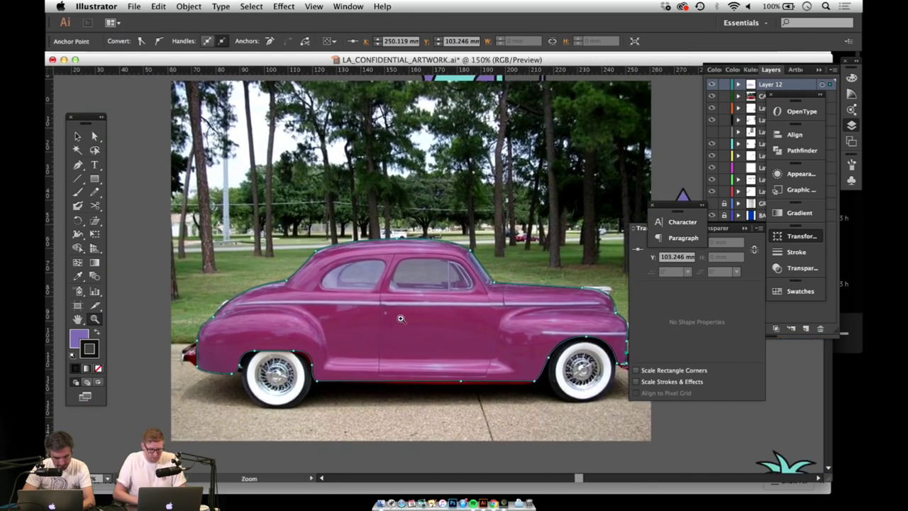
{"action": "left_click", "coordinate": [400, 318]}
{"action": "left_click", "coordinate": [400, 318]}
Step: Rename the car outline's layer as "car chasss"
{"action": "key", "text": "v"}
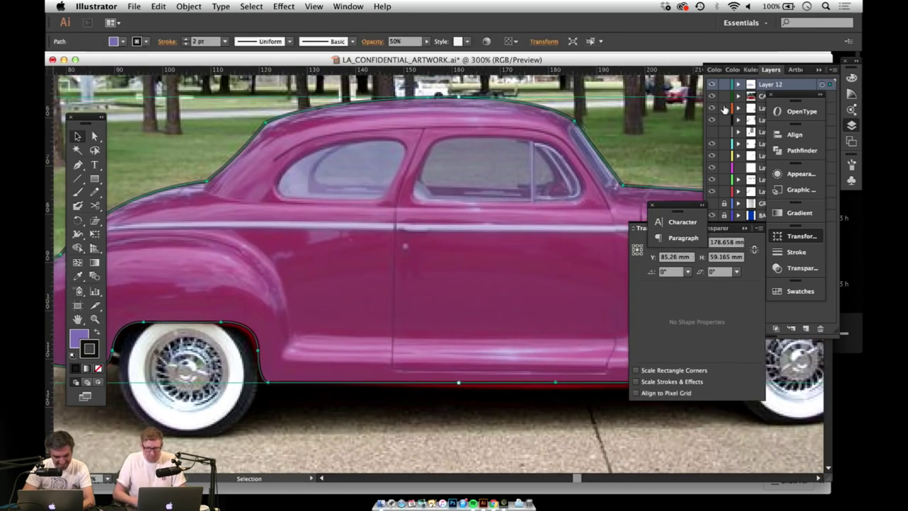
{"action": "left_click", "coordinate": [771, 70]}
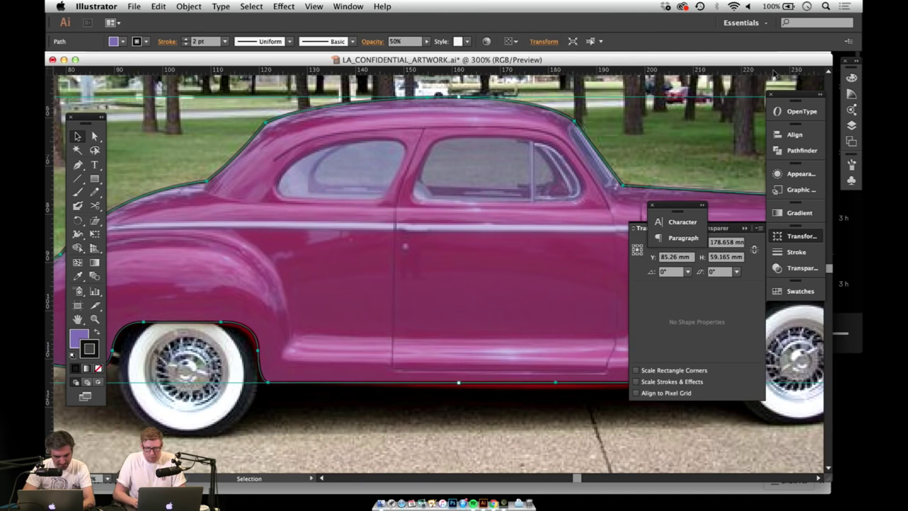
{"action": "left_click", "coordinate": [849, 126]}
{"action": "double_click", "coordinate": [773, 85]}
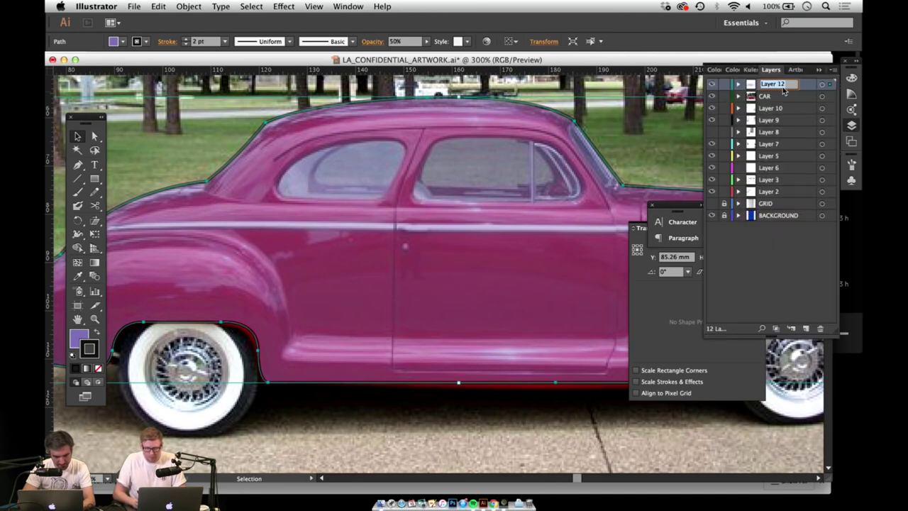
{"action": "type", "text": "car"}
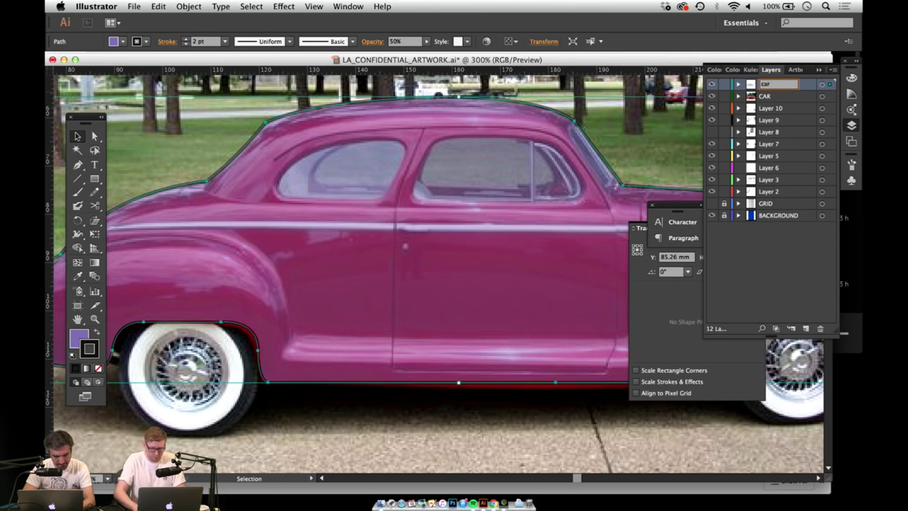
{"action": "type", "text": " chasss"}
{"action": "key", "text": "Return"}
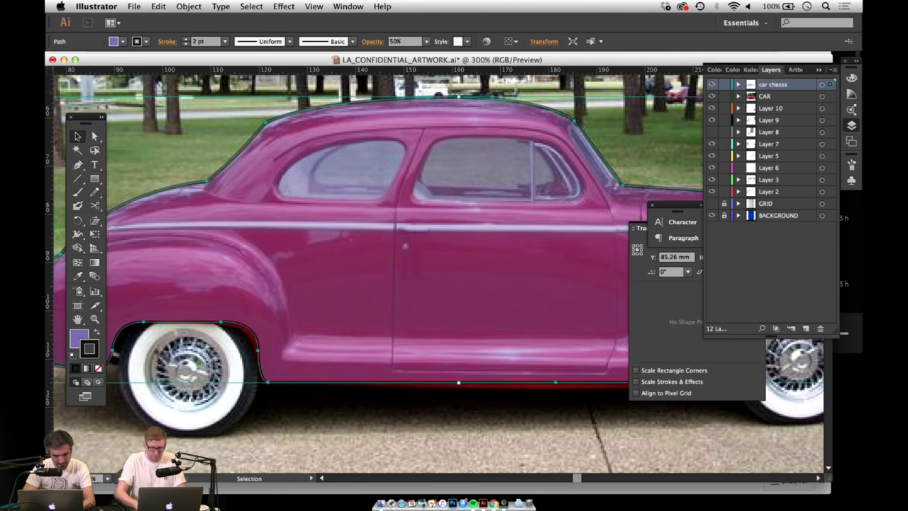
Step: Add a new layer above the car chasss layer and lock the car chasss layer
{"action": "left_click", "coordinate": [807, 328]}
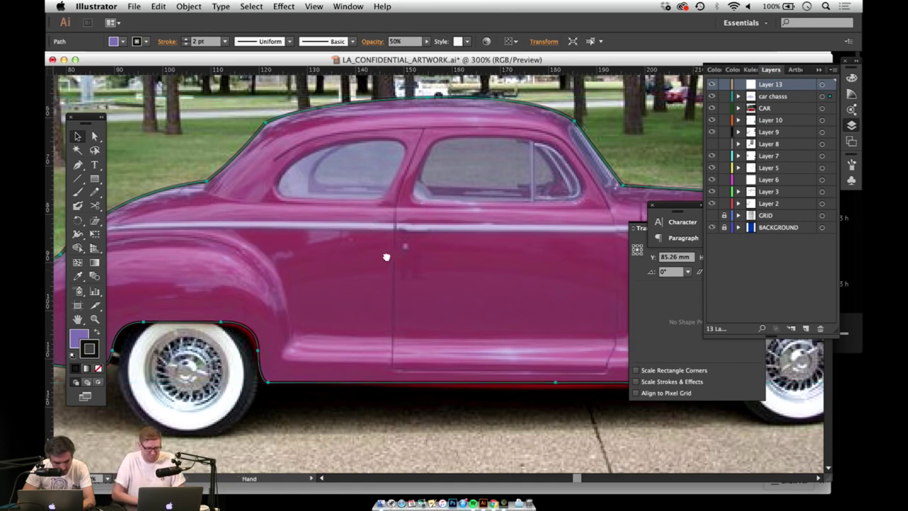
{"action": "scroll", "coordinate": [351, 301], "scroll_direction": "down", "scroll_amount": 3}
{"action": "scroll", "coordinate": [350, 302], "scroll_direction": "left", "scroll_amount": 5}
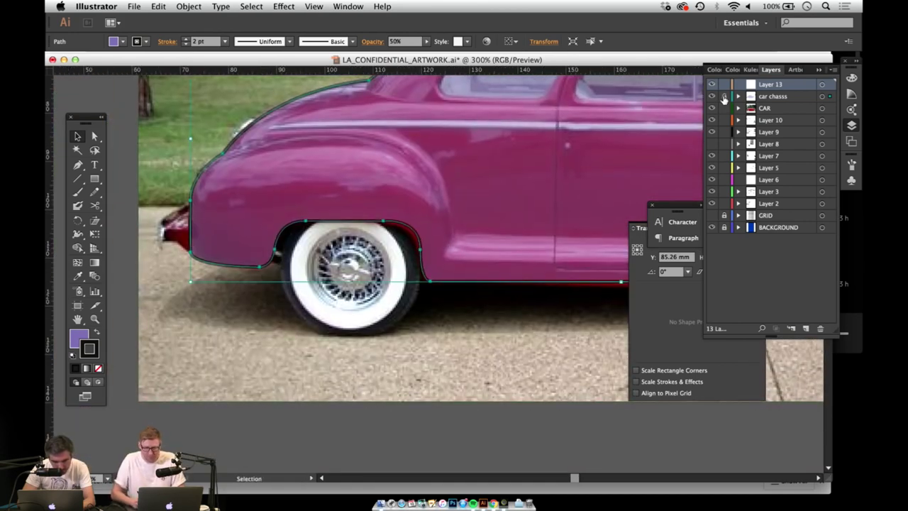
{"action": "left_click", "coordinate": [723, 97]}
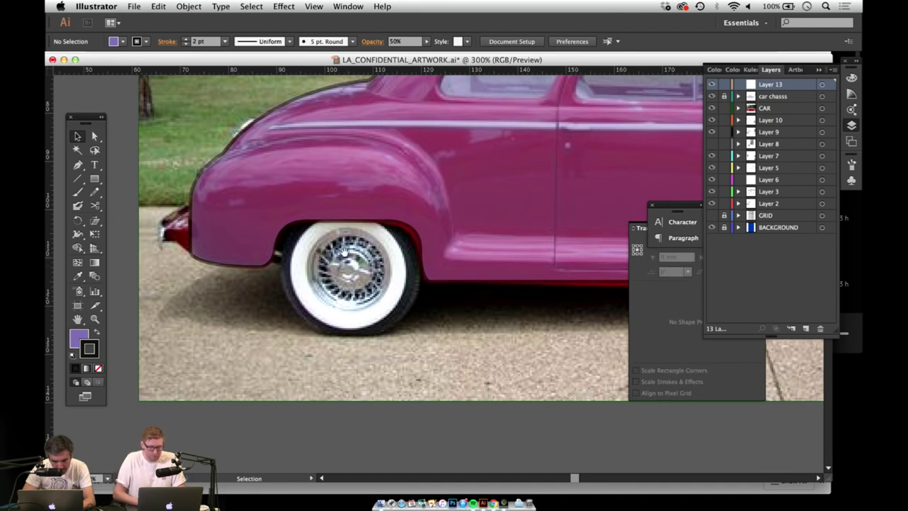
Step: Draw a circle about 29 mm across over the car's rear wheel on the new layer
{"action": "left_click_drag", "start_coordinate": [344, 242], "coordinate": [359, 281]}
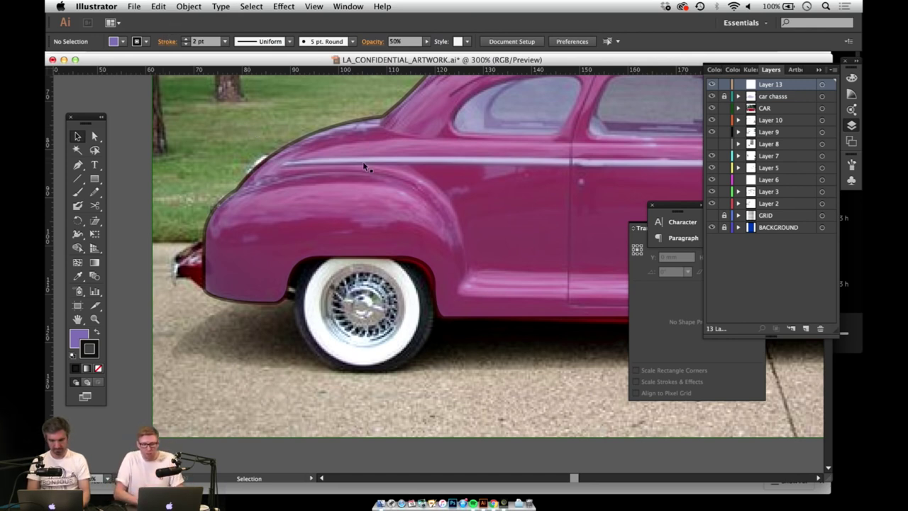
{"action": "key", "text": "l"}
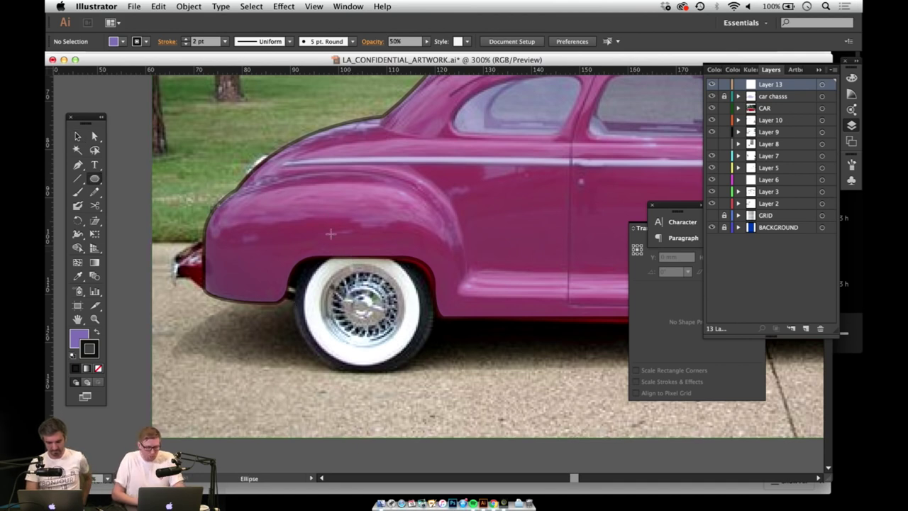
{"action": "left_click_drag", "start_coordinate": [306, 263], "coordinate": [443, 399]}
{"action": "key", "text": "space"}
{"action": "left_click_drag", "start_coordinate": [408, 328], "coordinate": [289, 312]}
Step: Give the wheel circle the red fill and black 3 pt stroke sampled from the red part of the gun artwork
{"action": "key", "text": "z"}
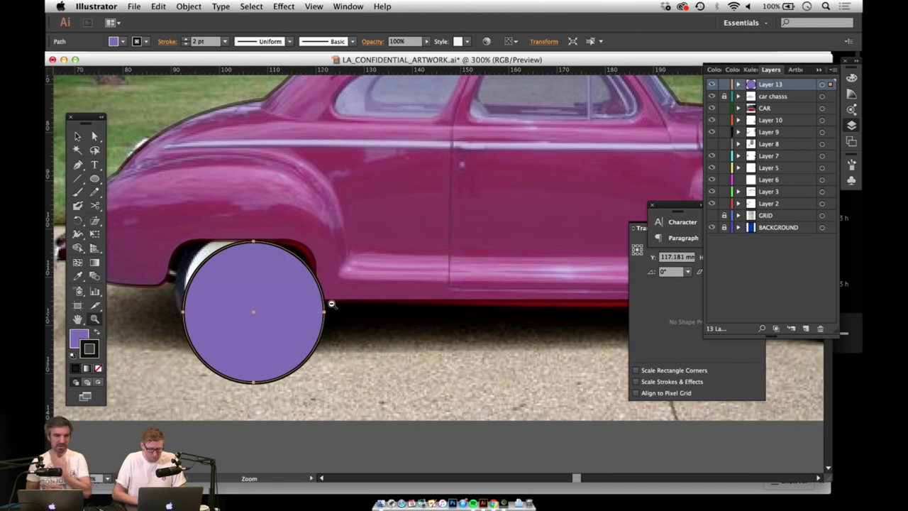
{"action": "left_click", "coordinate": [331, 308], "text": "alt"}
{"action": "left_click", "coordinate": [341, 314], "text": "alt"}
{"action": "key", "text": "space"}
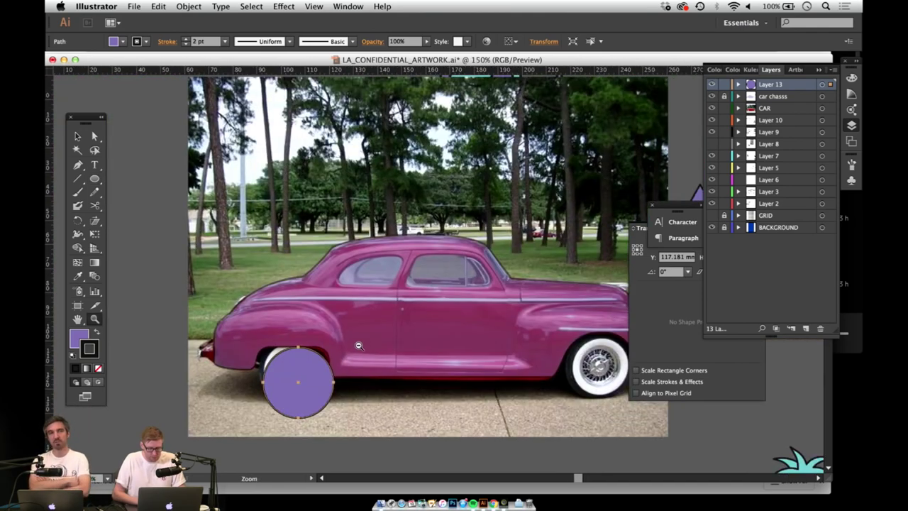
{"action": "left_click", "coordinate": [359, 346], "text": "alt"}
{"action": "left_click", "coordinate": [368, 353], "text": "alt"}
{"action": "key", "text": "space"}
{"action": "left_click_drag", "start_coordinate": [458, 276], "coordinate": [323, 327]}
{"action": "left_click_drag", "start_coordinate": [378, 299], "coordinate": [371, 324]}
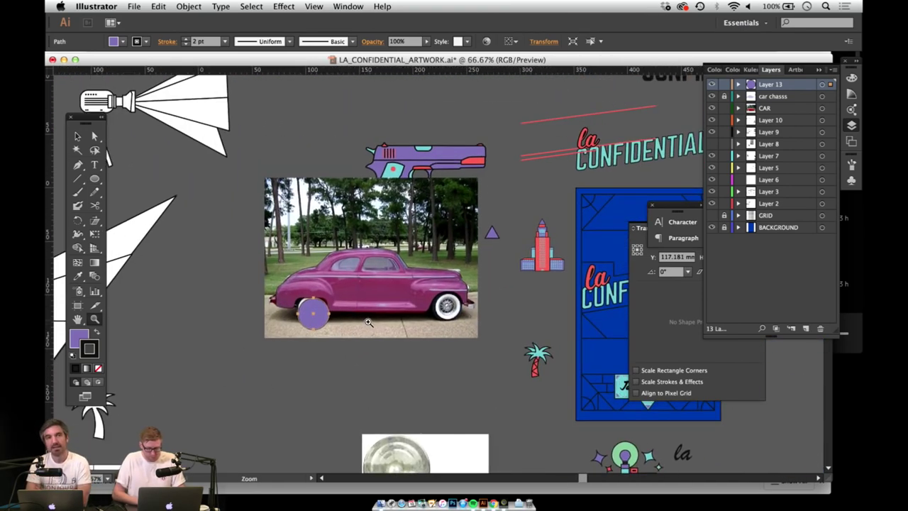
{"action": "key", "text": "i"}
{"action": "left_click", "coordinate": [550, 240]}
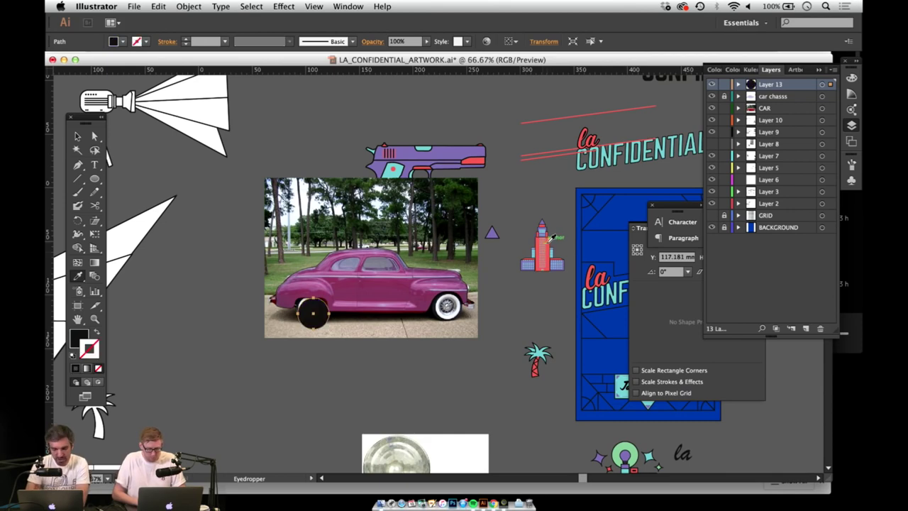
{"action": "left_click", "coordinate": [472, 161]}
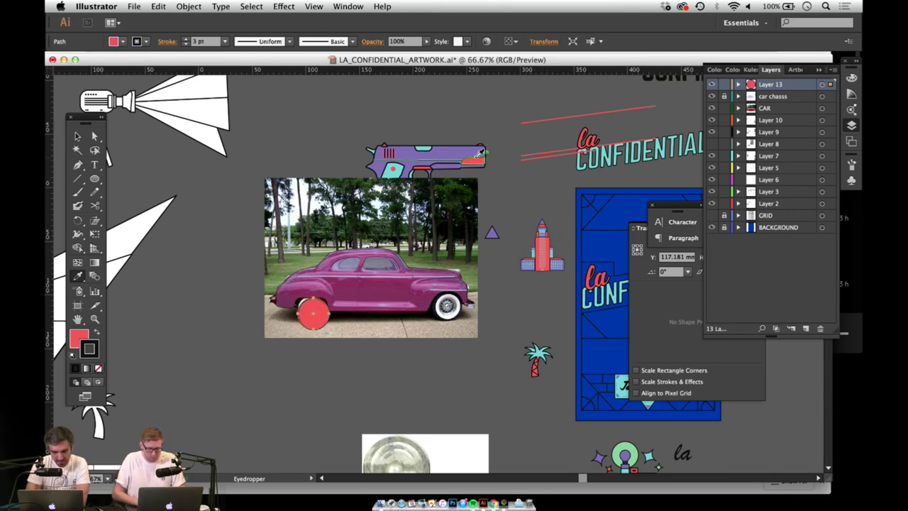
Step: Move the red circle up and back so it sits over the rear wheel in the photo
{"action": "key", "text": "z"}
{"action": "left_click", "coordinate": [336, 300]}
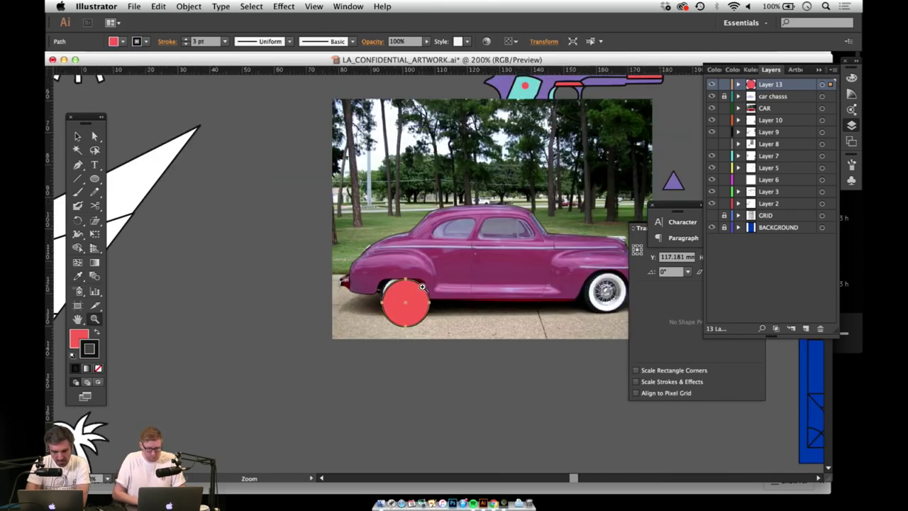
{"action": "left_click", "coordinate": [429, 286]}
{"action": "left_click", "coordinate": [454, 251]}
{"action": "key", "text": "v"}
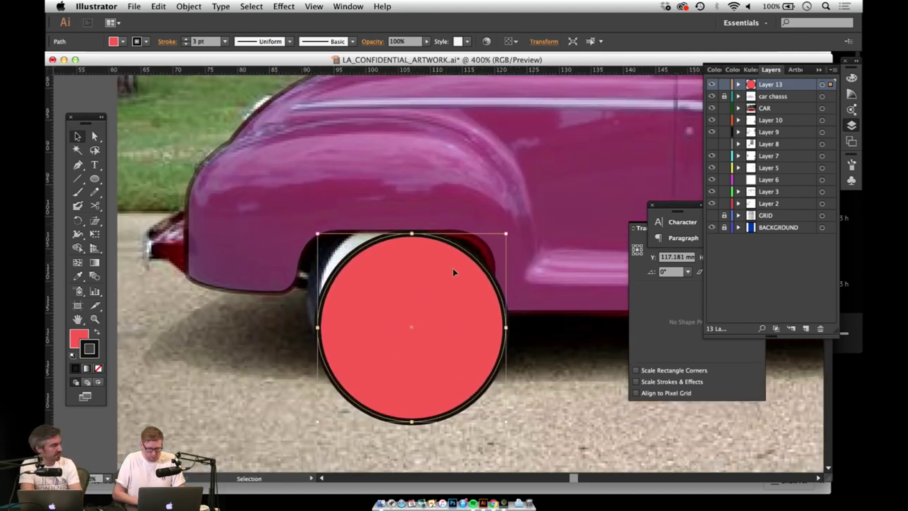
{"action": "left_click_drag", "start_coordinate": [443, 289], "coordinate": [423, 266]}
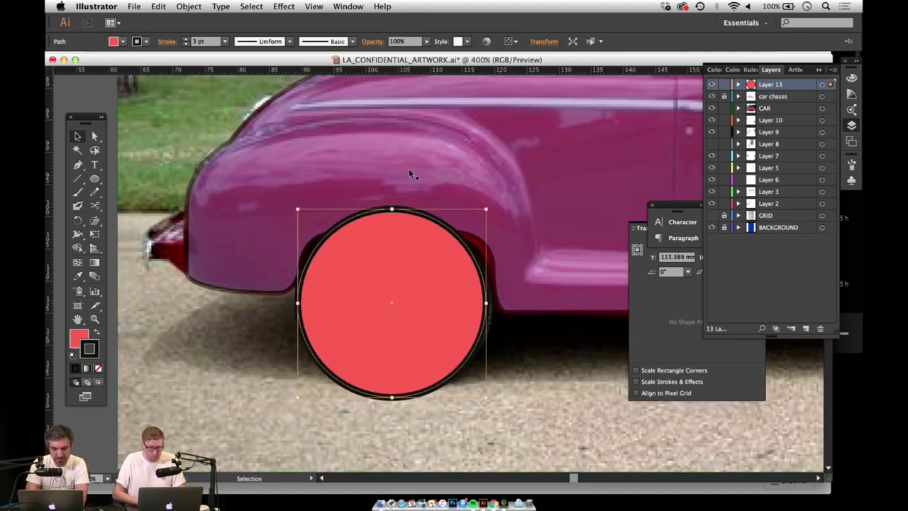
{"action": "left_click_drag", "start_coordinate": [297, 209], "coordinate": [353, 264]}
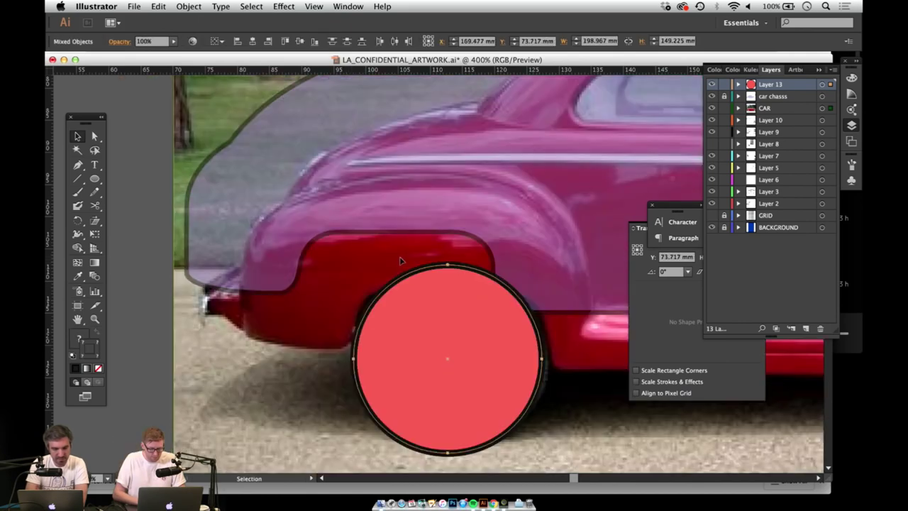
{"action": "key", "text": "super+z"}
{"action": "left_click", "coordinate": [359, 288]}
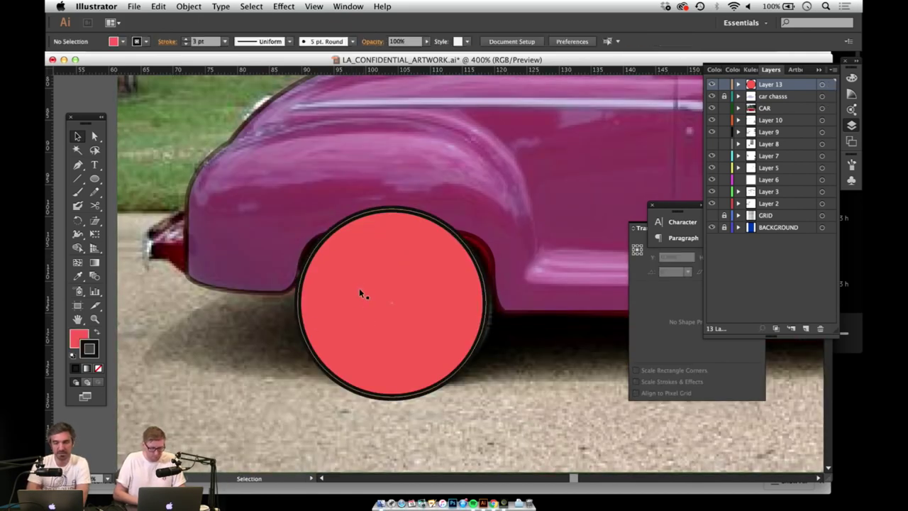
Step: Resize the red circle to about 28 mm across, fit it over the rear tyre and set its stroke to 2 pt
{"action": "left_click_drag", "start_coordinate": [297, 208], "coordinate": [329, 241]}
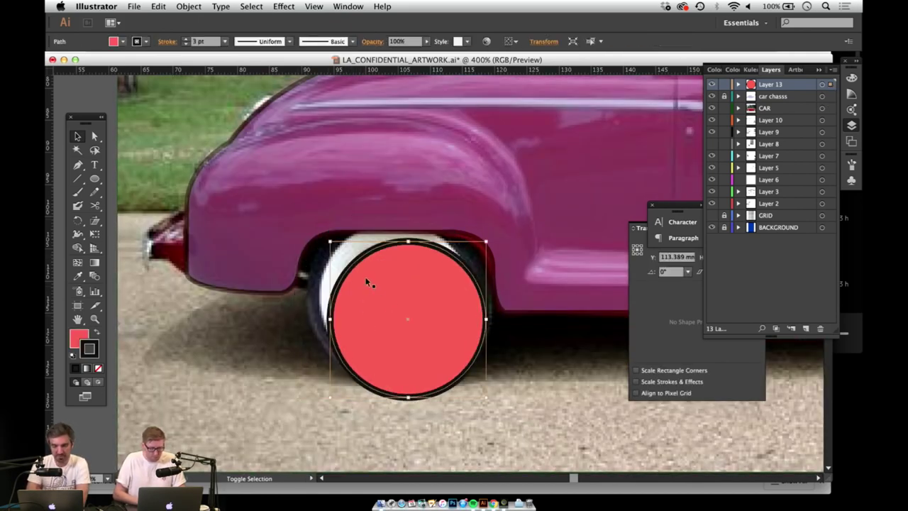
{"action": "left_click_drag", "start_coordinate": [388, 282], "coordinate": [362, 259]}
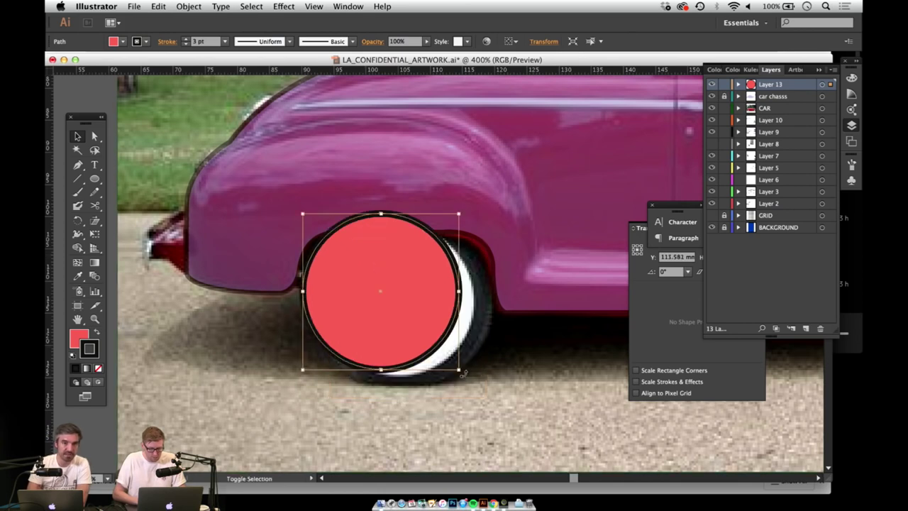
{"action": "left_click_drag", "start_coordinate": [460, 370], "coordinate": [481, 392]}
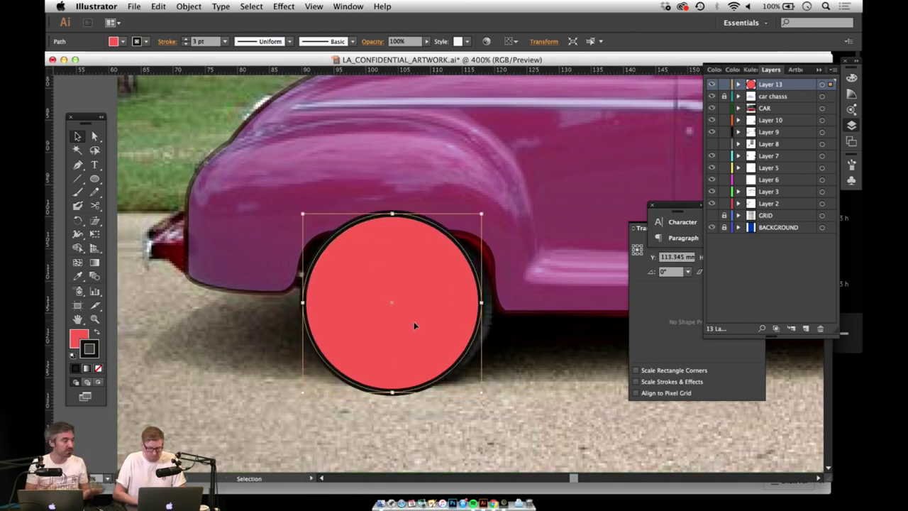
{"action": "mouse_move", "coordinate": [416, 326]}
{"action": "left_mouse_down"}
{"action": "mouse_move", "coordinate": [425, 328]}
{"action": "mouse_move", "coordinate": [409, 327]}
{"action": "left_mouse_up"}
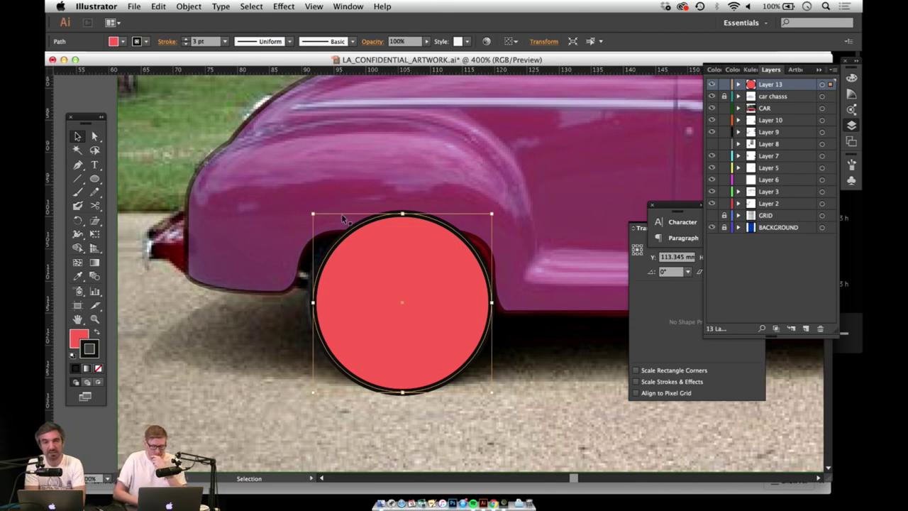
{"action": "left_click", "coordinate": [185, 44]}
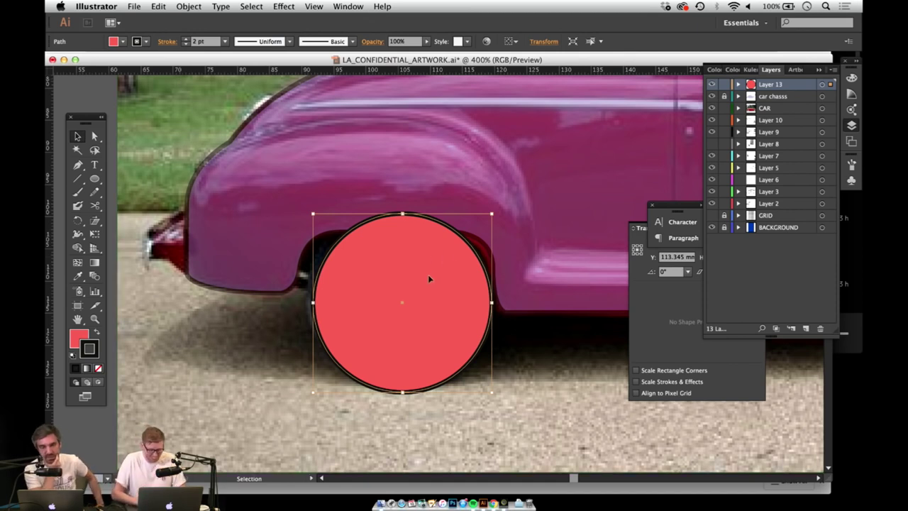
Step: Add a smaller copy of the circle about 21 mm across and align both circles on their horizontal and vertical centres
{"action": "left_click_drag", "start_coordinate": [313, 214], "coordinate": [358, 259]}
{"action": "left_click", "coordinate": [336, 328], "text": "shift"}
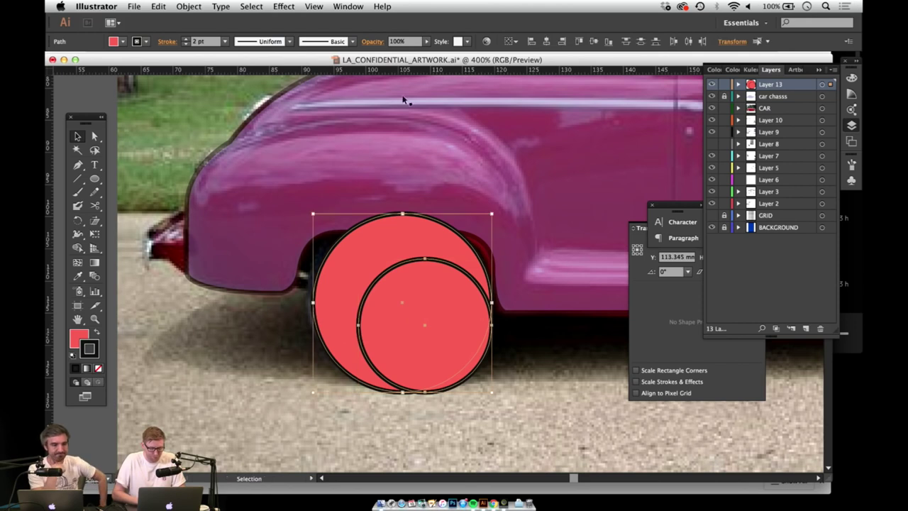
{"action": "left_click", "coordinate": [547, 41]}
{"action": "left_click", "coordinate": [593, 43]}
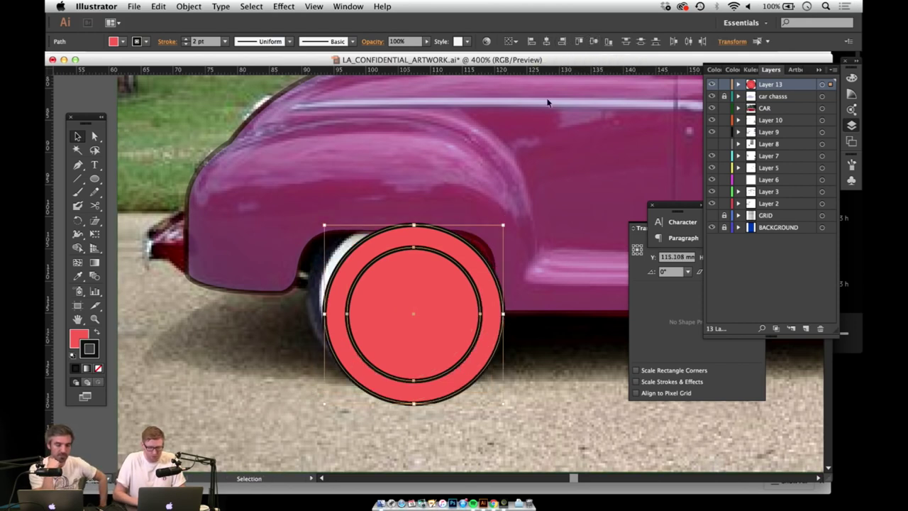
Step: Enlarge both circles together to about 29 mm across overall and reposition them over the rear wheel
{"action": "left_click_drag", "start_coordinate": [413, 219], "coordinate": [385, 231]}
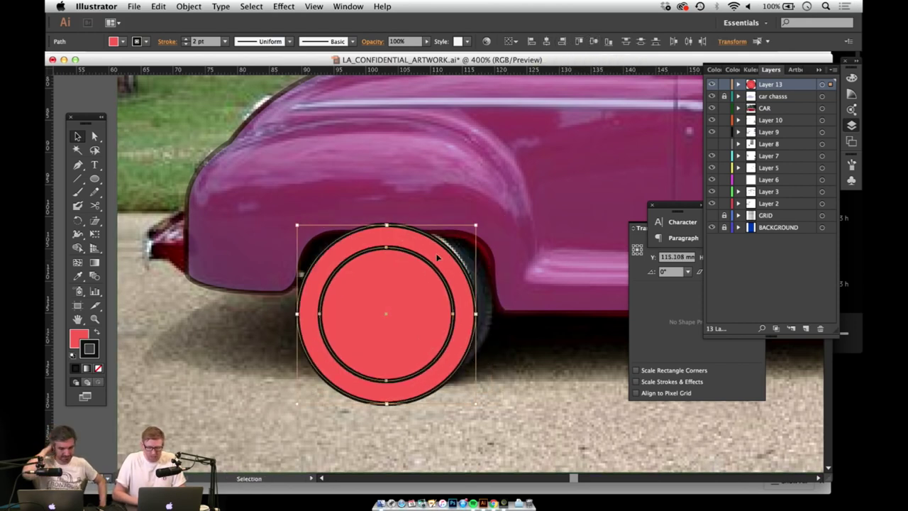
{"action": "left_click_drag", "start_coordinate": [438, 258], "coordinate": [437, 248]}
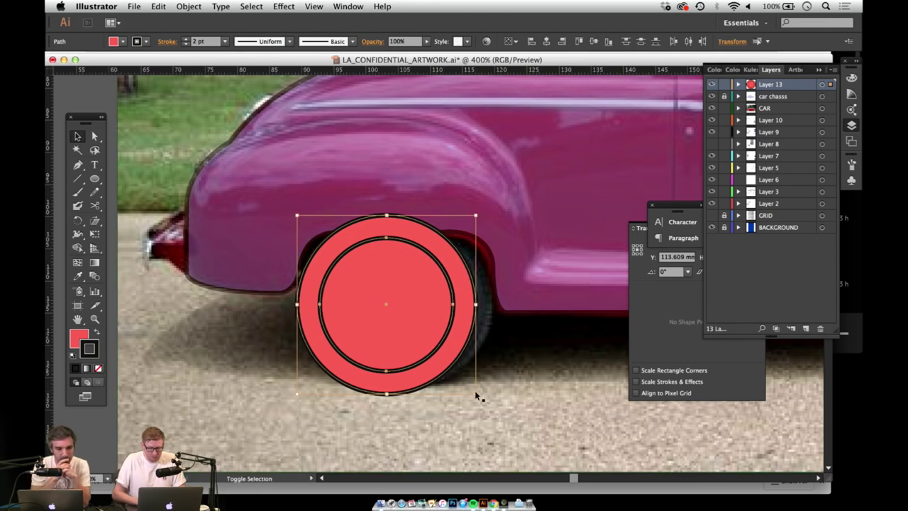
{"action": "left_click_drag", "start_coordinate": [475, 394], "coordinate": [487, 405]}
{"action": "left_click_drag", "start_coordinate": [462, 337], "coordinate": [464, 331]}
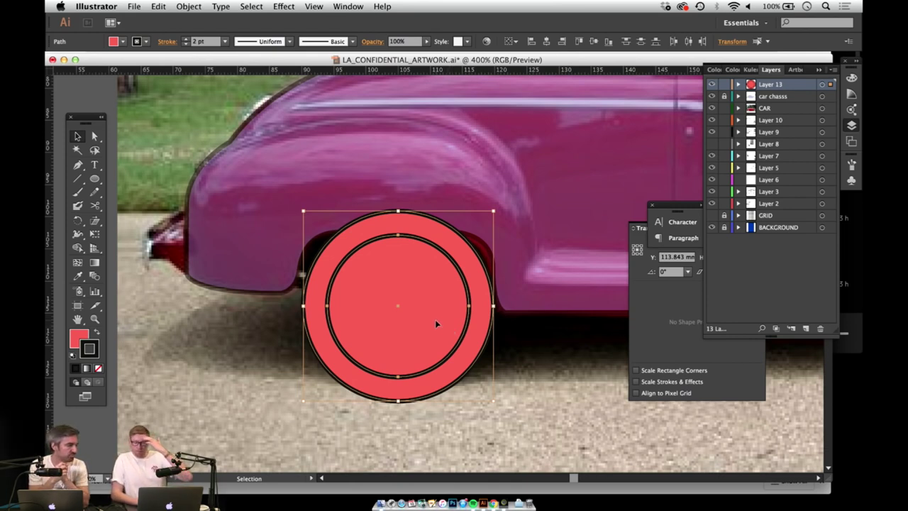
{"action": "key", "text": "Left"}
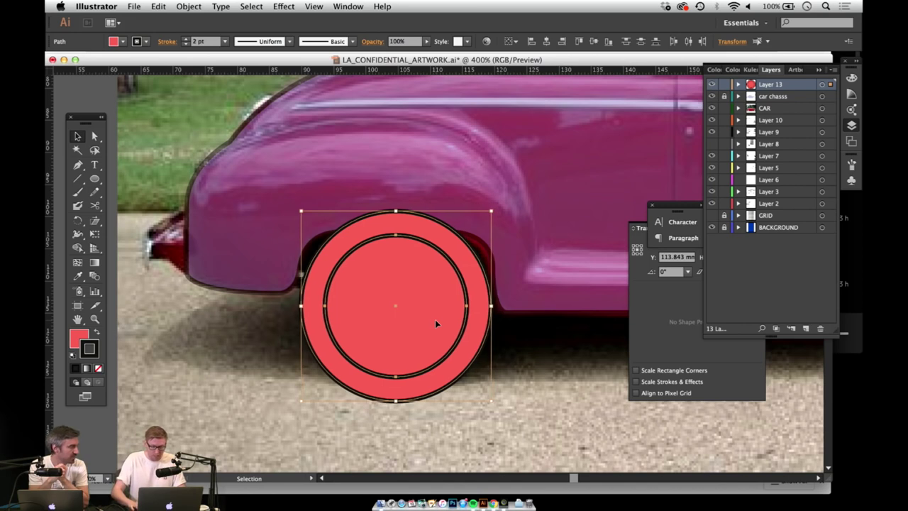
{"action": "key", "text": "Up"}
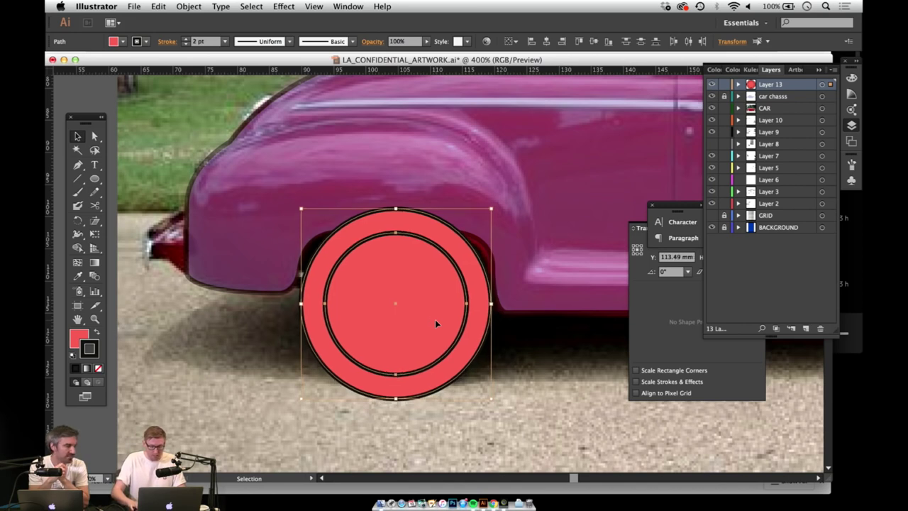
Step: Set the opacity of both wheel circles to 50%
{"action": "left_click", "coordinate": [80, 435]}
{"action": "left_click", "coordinate": [362, 288]}
{"action": "left_click", "coordinate": [318, 273], "text": "shift"}
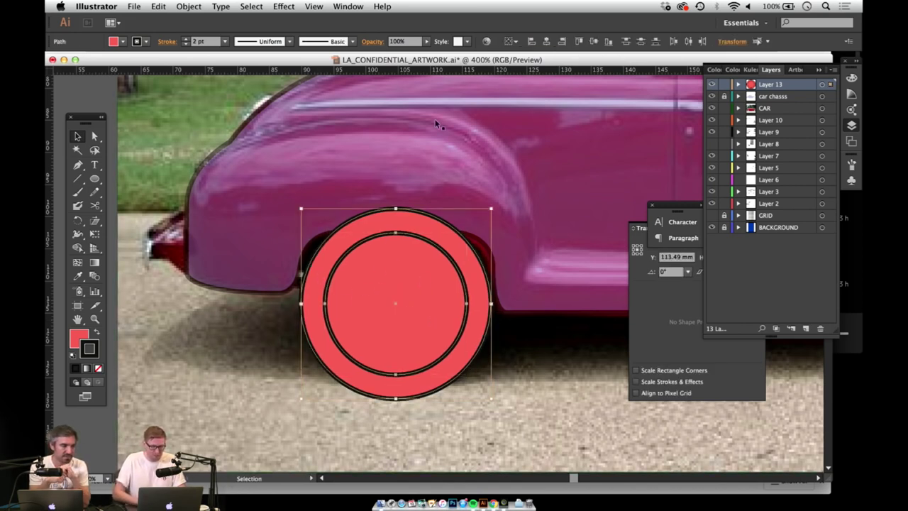
{"action": "left_click", "coordinate": [396, 41]}
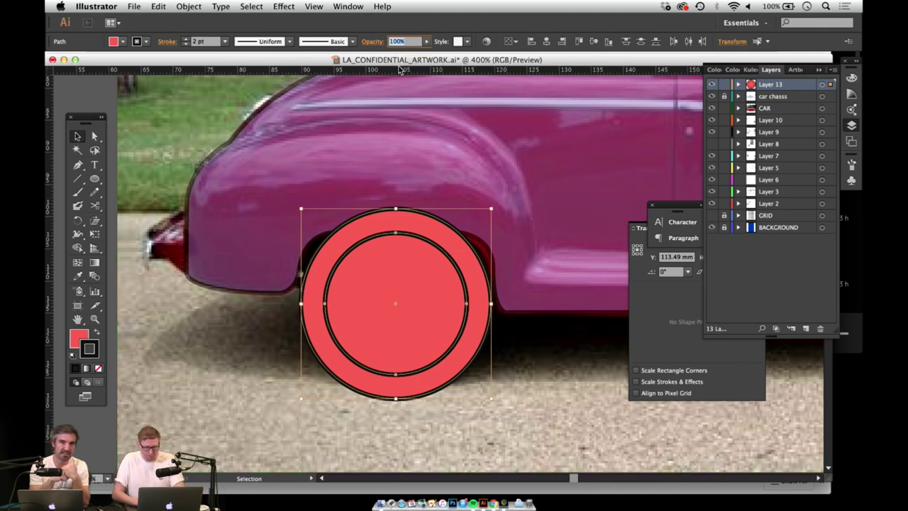
{"action": "type", "text": "50"}
{"action": "key", "text": "Return"}
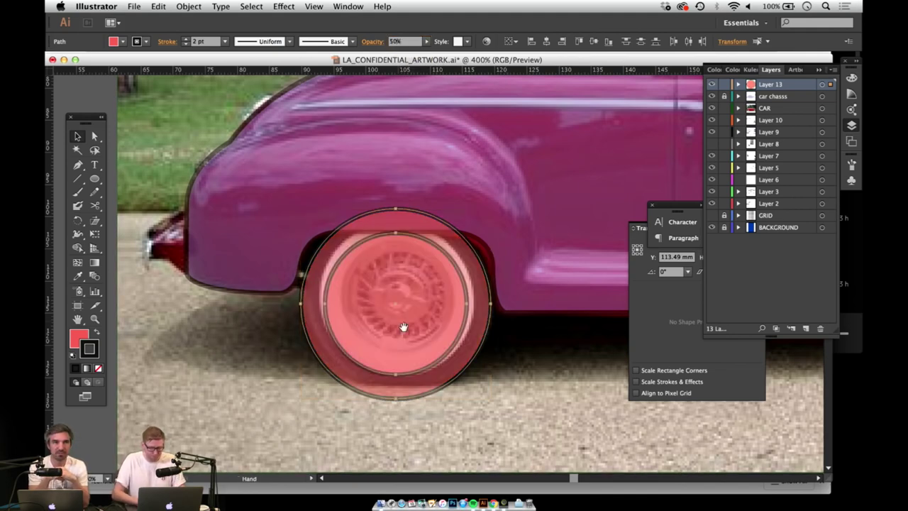
Step: Enlarge the inner wheel circle to about 24 mm across to cover the whitewall and align both circles on their vertical centres
{"action": "key", "text": "z"}
{"action": "left_click", "coordinate": [424, 301]}
{"action": "left_click", "coordinate": [449, 292]}
{"action": "left_click_drag", "start_coordinate": [444, 274], "coordinate": [429, 294]}
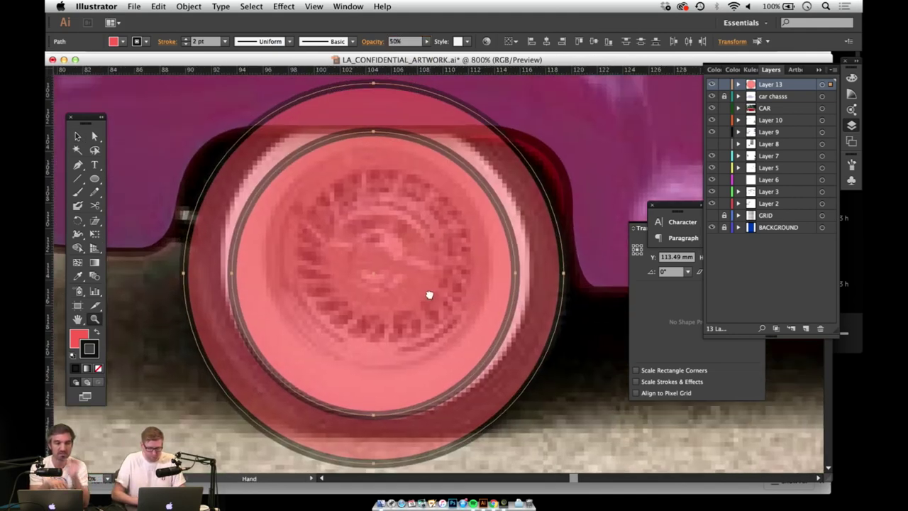
{"action": "scroll", "coordinate": [434, 296], "scroll_direction": "left", "scroll_amount": 5}
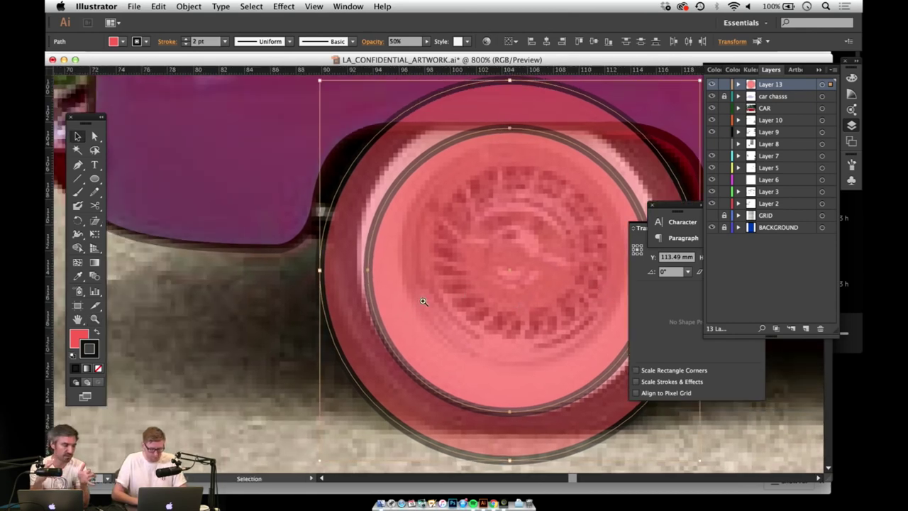
{"action": "left_click", "coordinate": [434, 298], "text": "alt"}
{"action": "left_click", "coordinate": [158, 361]}
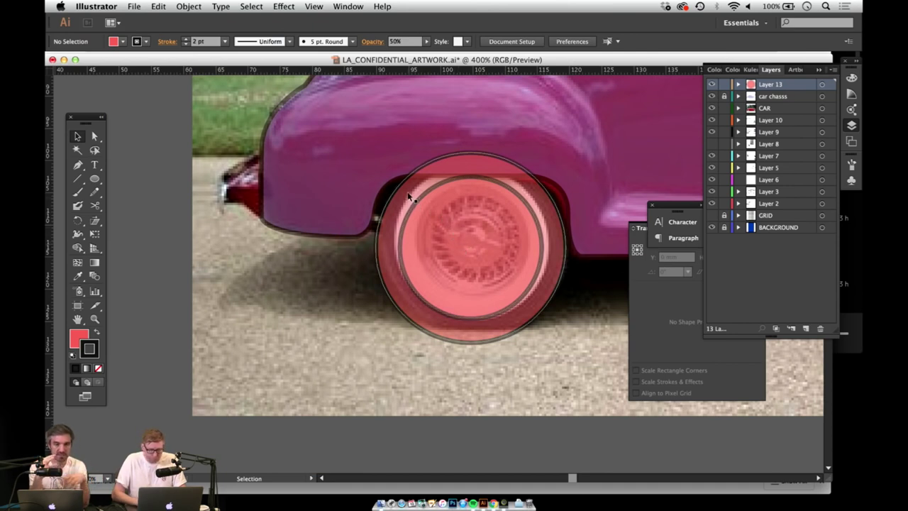
{"action": "left_click_drag", "start_coordinate": [509, 279], "coordinate": [498, 268]}
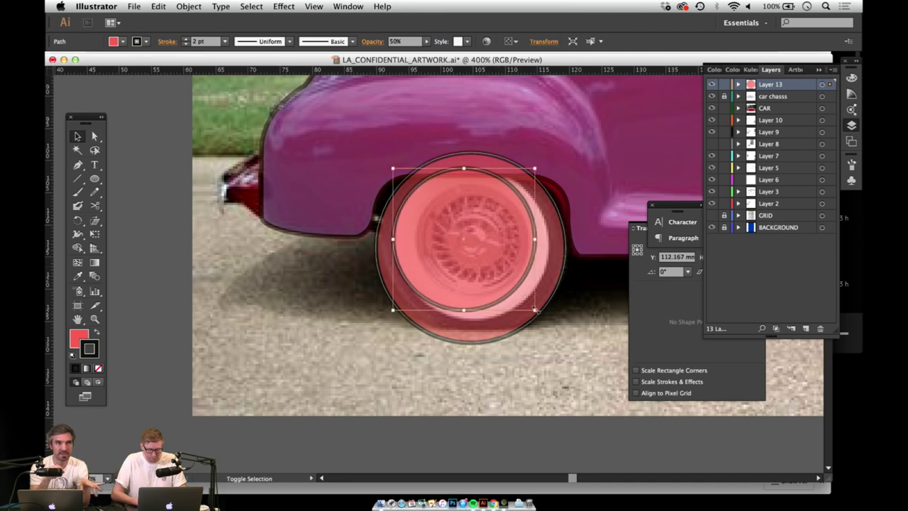
{"action": "left_click_drag", "start_coordinate": [536, 310], "coordinate": [548, 325]}
{"action": "scroll", "coordinate": [517, 300], "scroll_direction": "right", "scroll_amount": 3}
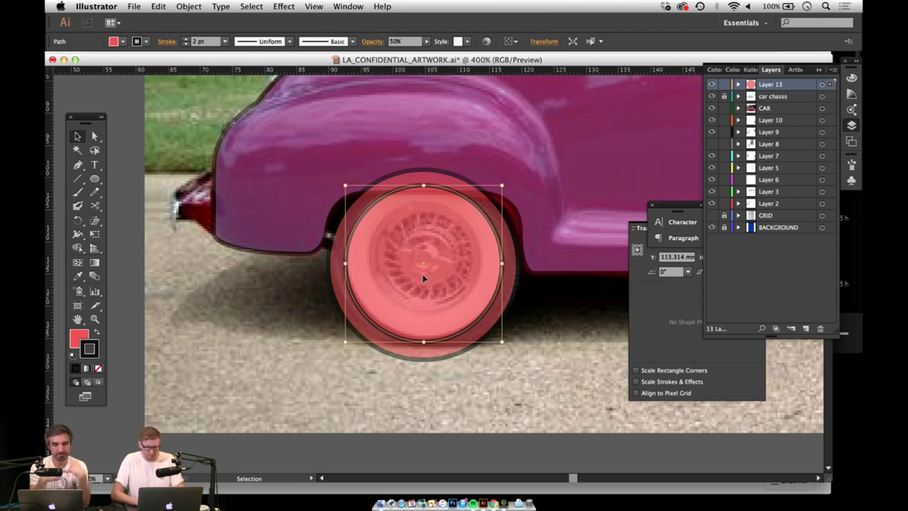
{"action": "left_click", "coordinate": [330, 281], "text": "shift"}
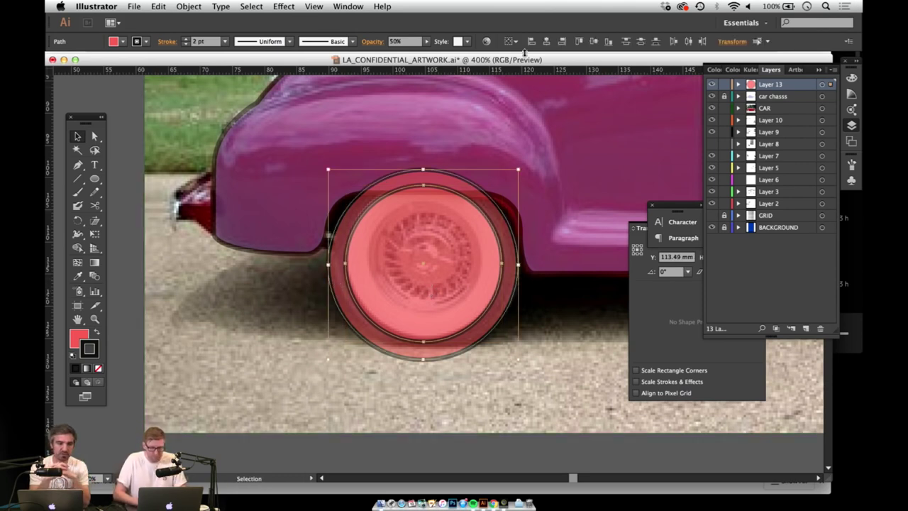
{"action": "left_click", "coordinate": [593, 43]}
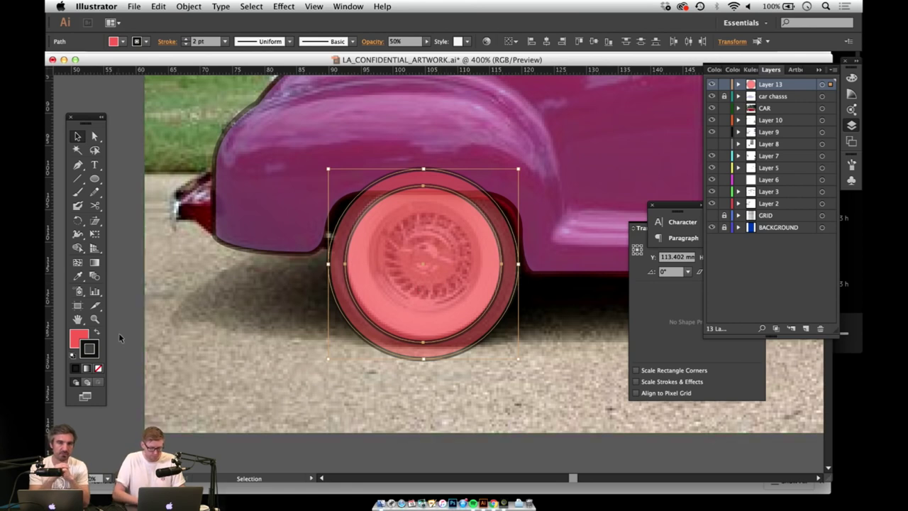
Step: Add a third, smaller copy of the inner circle about 17 mm across and fit it over the rear hubcap
{"action": "left_click", "coordinate": [398, 278]}
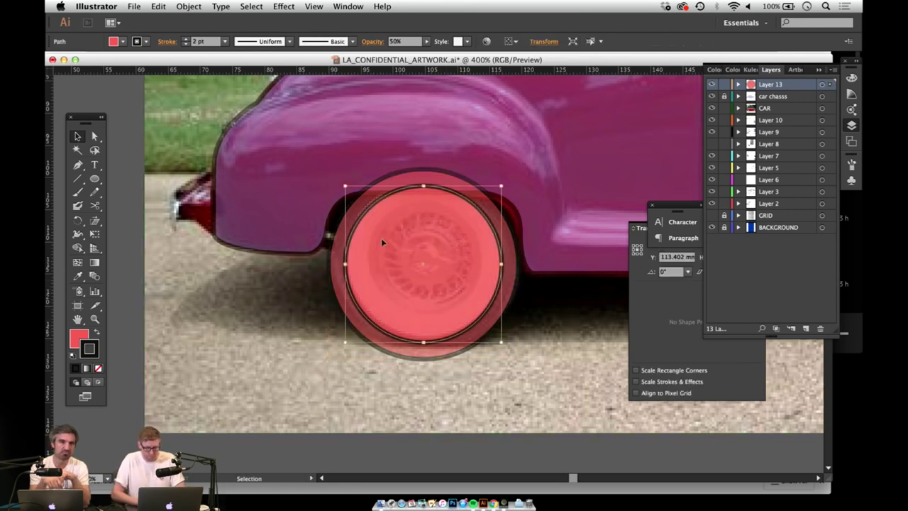
{"action": "left_click_drag", "start_coordinate": [345, 186], "coordinate": [374, 217]}
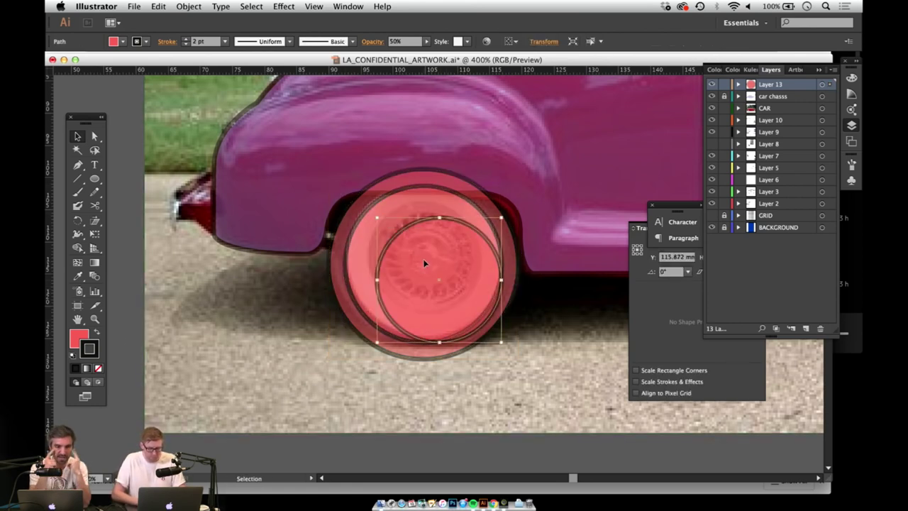
{"action": "left_click_drag", "start_coordinate": [424, 259], "coordinate": [408, 239]}
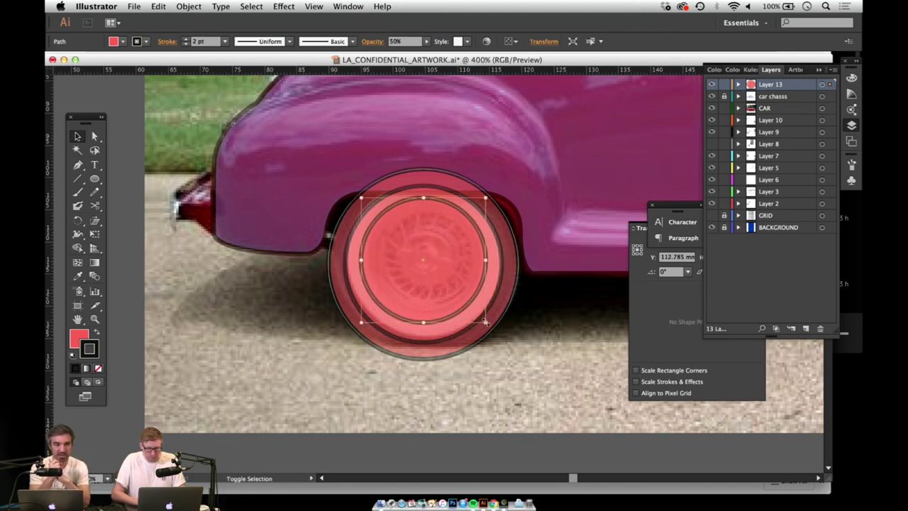
{"action": "left_click_drag", "start_coordinate": [483, 322], "coordinate": [469, 306]}
{"action": "left_click_drag", "start_coordinate": [438, 265], "coordinate": [415, 288]}
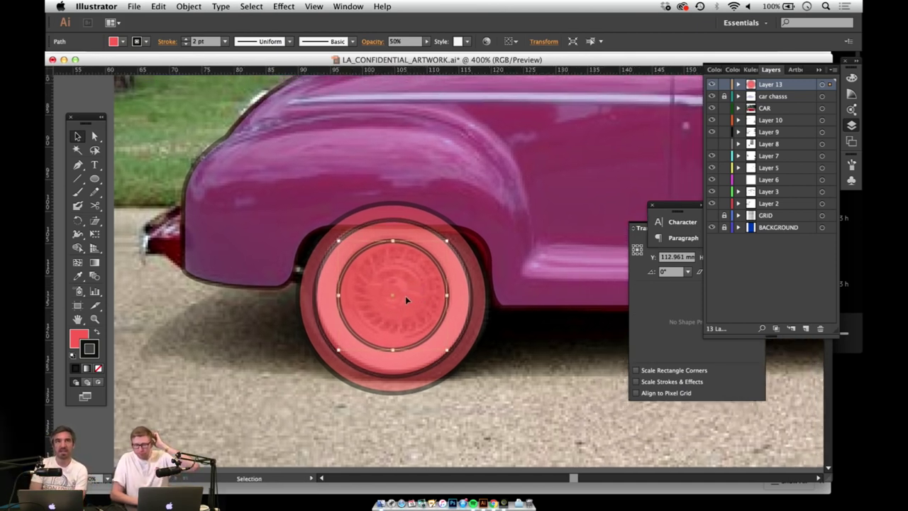
Step: Align all three rear wheel circles on their centres
{"action": "left_click", "coordinate": [381, 227], "text": "shift"}
{"action": "left_click", "coordinate": [379, 209], "text": "shift"}
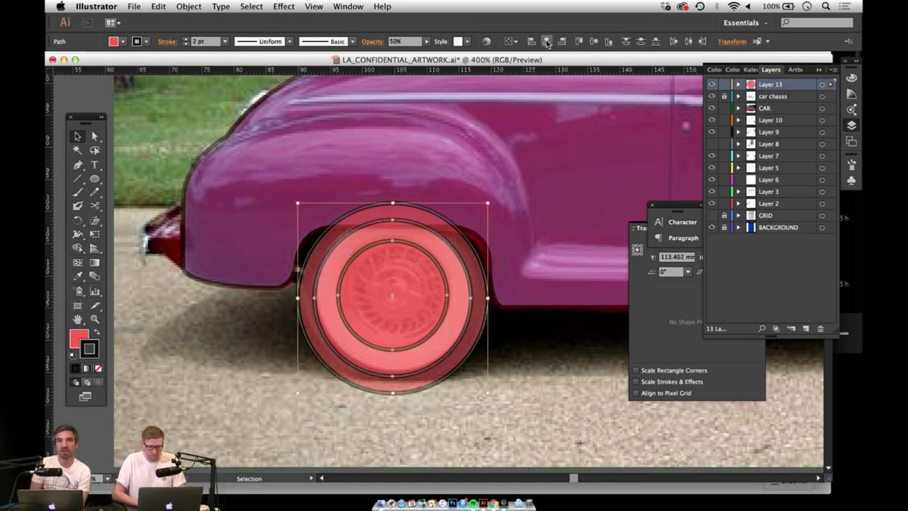
{"action": "left_click", "coordinate": [594, 42]}
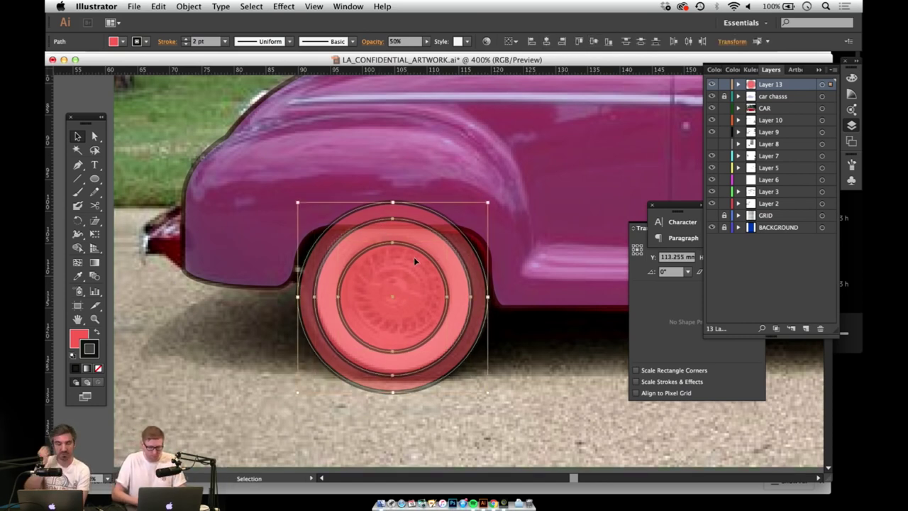
Step: Duplicate the three rear wheel circles and place the copy over the front wheel
{"action": "left_click_drag", "start_coordinate": [488, 286], "coordinate": [358, 301]}
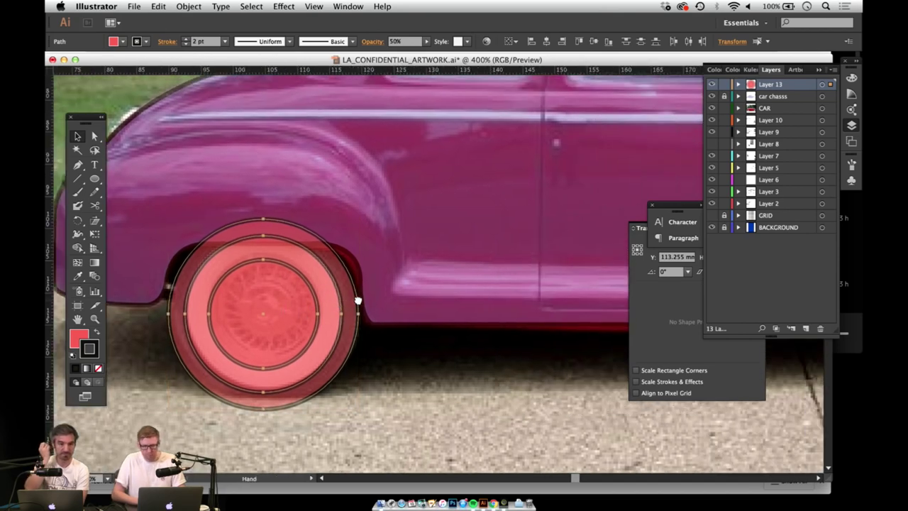
{"action": "key", "text": "space"}
{"action": "key", "text": "z"}
{"action": "left_click", "coordinate": [392, 296], "text": "alt"}
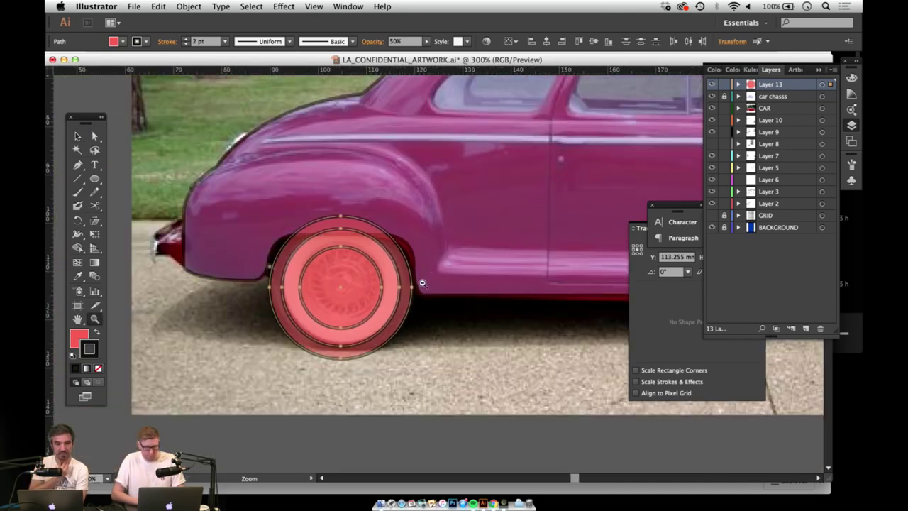
{"action": "left_click", "coordinate": [430, 276], "text": "alt"}
{"action": "key", "text": "space"}
{"action": "left_click_drag", "start_coordinate": [493, 269], "coordinate": [319, 304]}
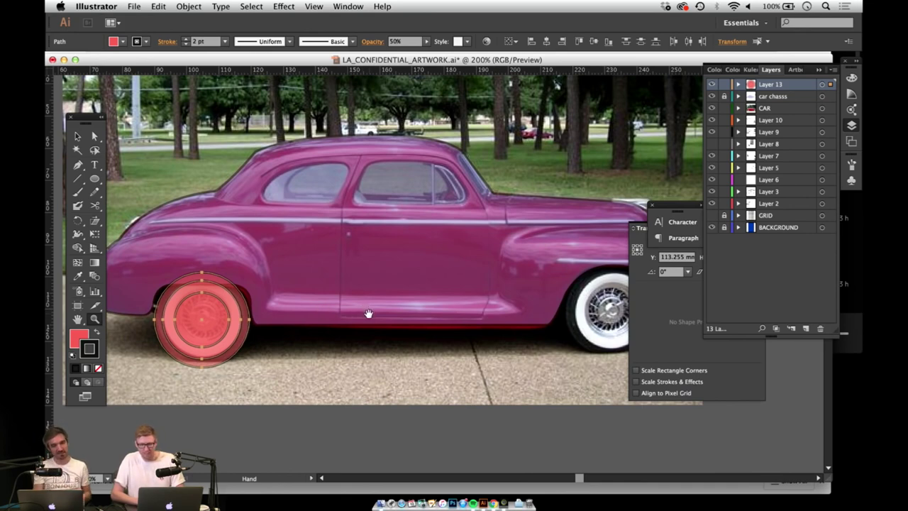
{"action": "left_click_drag", "start_coordinate": [369, 313], "coordinate": [326, 310]}
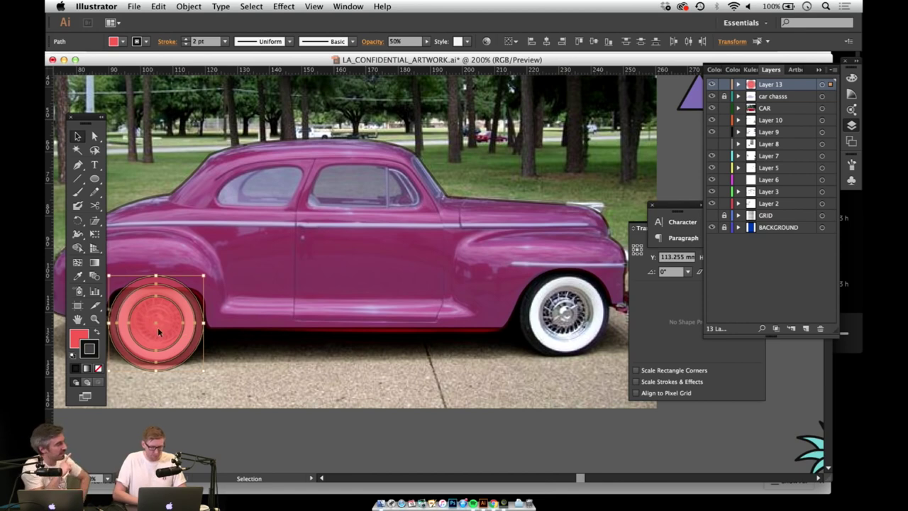
{"action": "left_click_drag", "start_coordinate": [158, 327], "coordinate": [560, 323]}
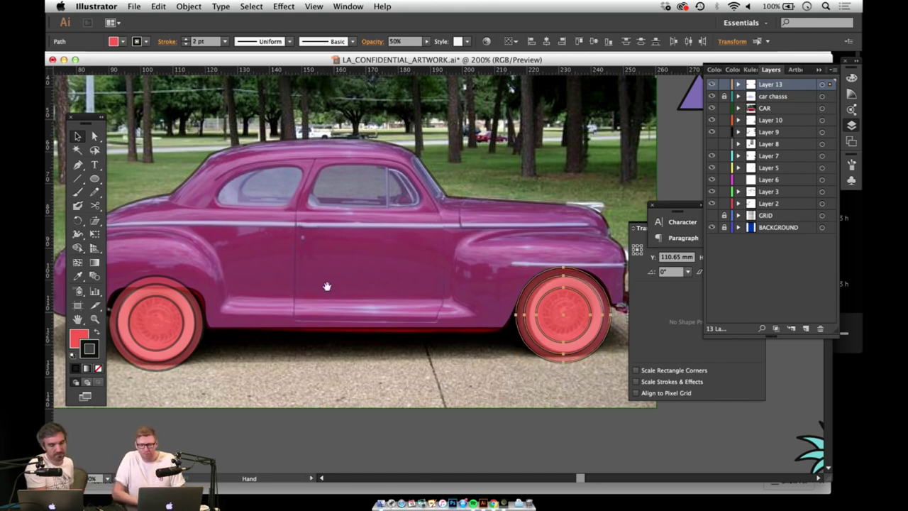
Step: Move the three rear wheel circles off the car onto the empty canvas just below the photo
{"action": "left_click_drag", "start_coordinate": [326, 286], "coordinate": [474, 225]}
{"action": "left_click", "coordinate": [357, 351]}
{"action": "scroll", "coordinate": [357, 351], "scroll_direction": "up", "scroll_amount": 3}
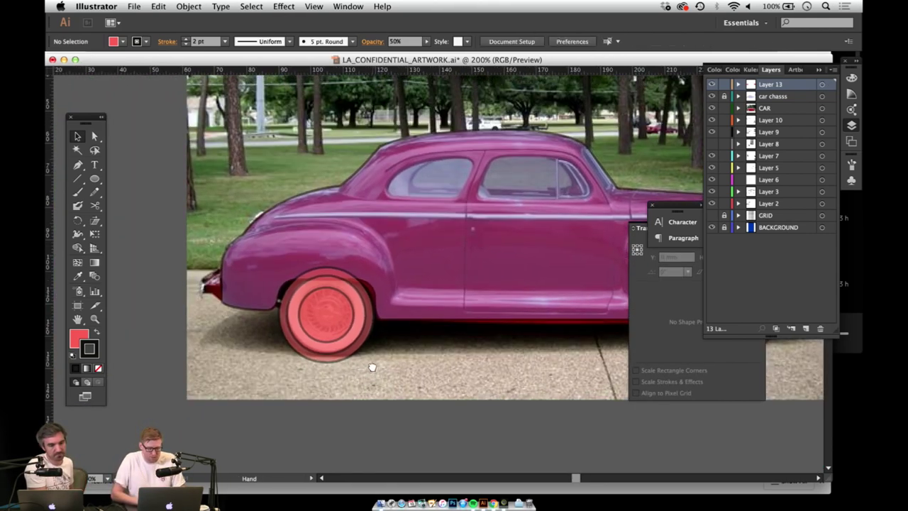
{"action": "key", "text": "z"}
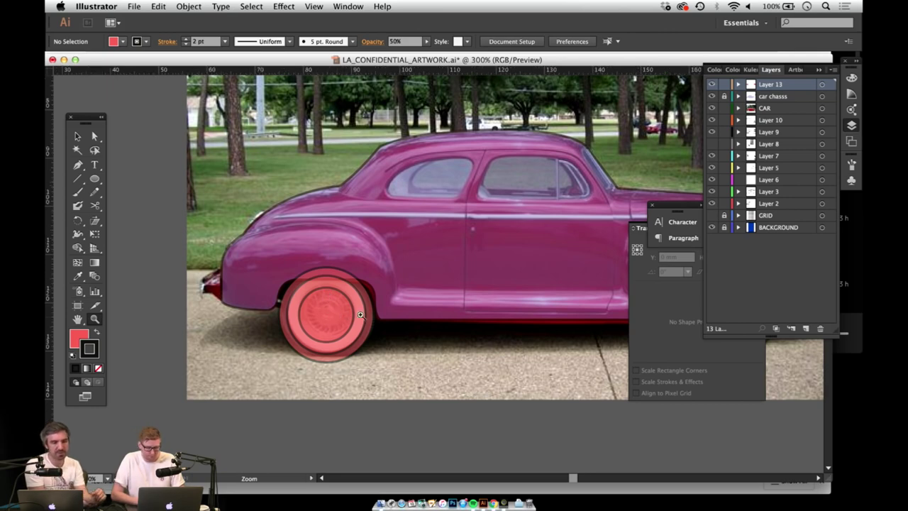
{"action": "left_click", "coordinate": [338, 318]}
{"action": "left_click", "coordinate": [418, 280]}
{"action": "key", "text": "space"}
{"action": "left_click_drag", "start_coordinate": [400, 288], "coordinate": [287, 357]}
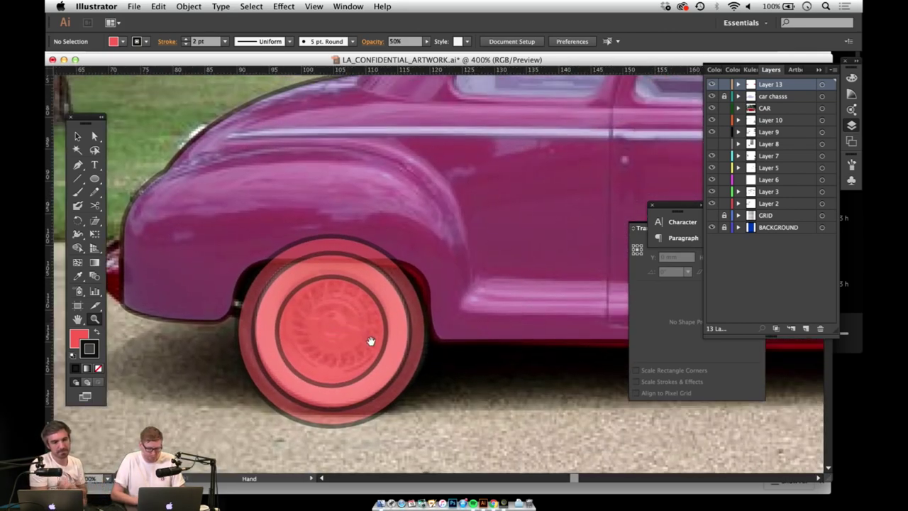
{"action": "left_click_drag", "start_coordinate": [367, 300], "coordinate": [382, 174]}
{"action": "left_click", "coordinate": [401, 223]}
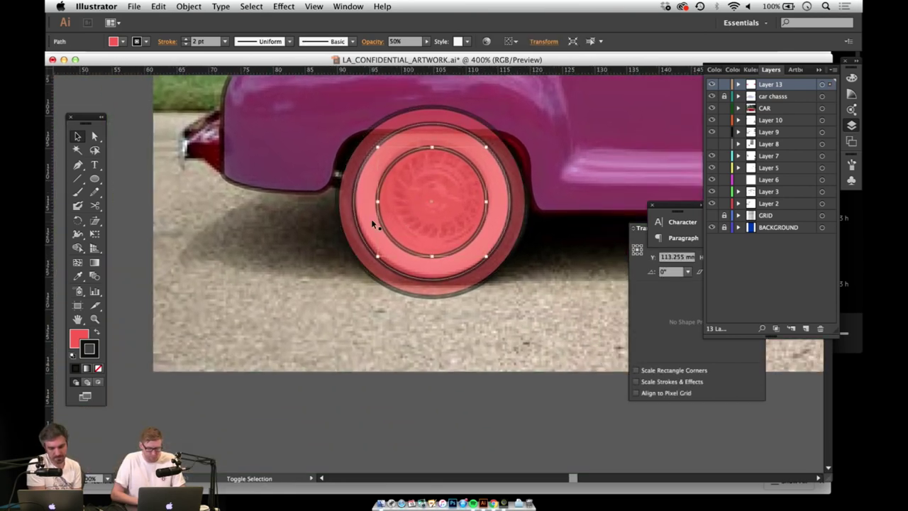
{"action": "left_click_drag", "start_coordinate": [408, 202], "coordinate": [387, 384]}
Step: Fill the middle circle of the wheel below the photo with white, FFFFFF
{"action": "left_click", "coordinate": [522, 335]}
{"action": "left_click", "coordinate": [433, 345]}
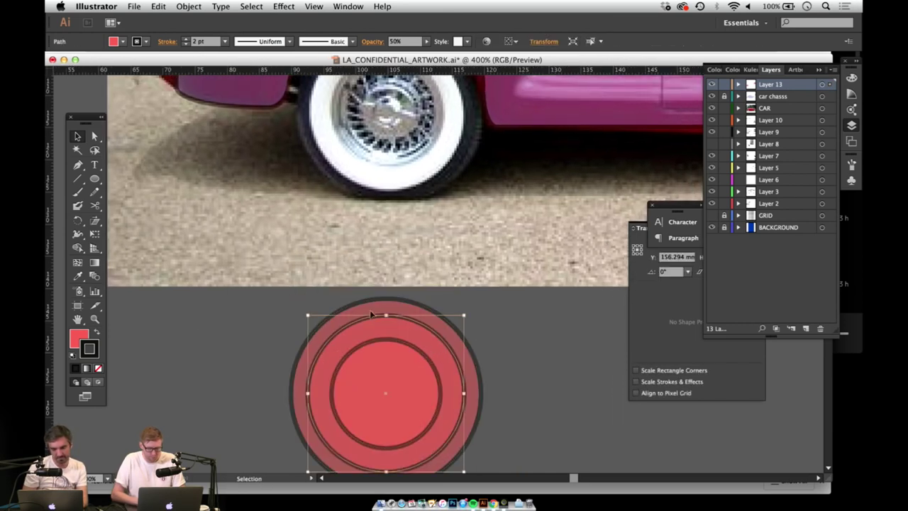
{"action": "left_click", "coordinate": [74, 339]}
{"action": "double_click", "coordinate": [75, 339]}
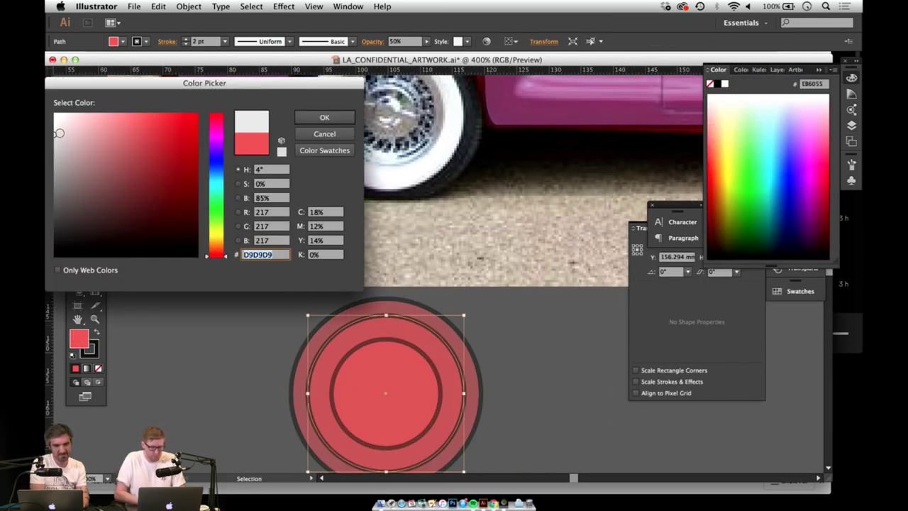
{"action": "left_click", "coordinate": [54, 133]}
{"action": "left_click_drag", "start_coordinate": [54, 134], "coordinate": [53, 113]}
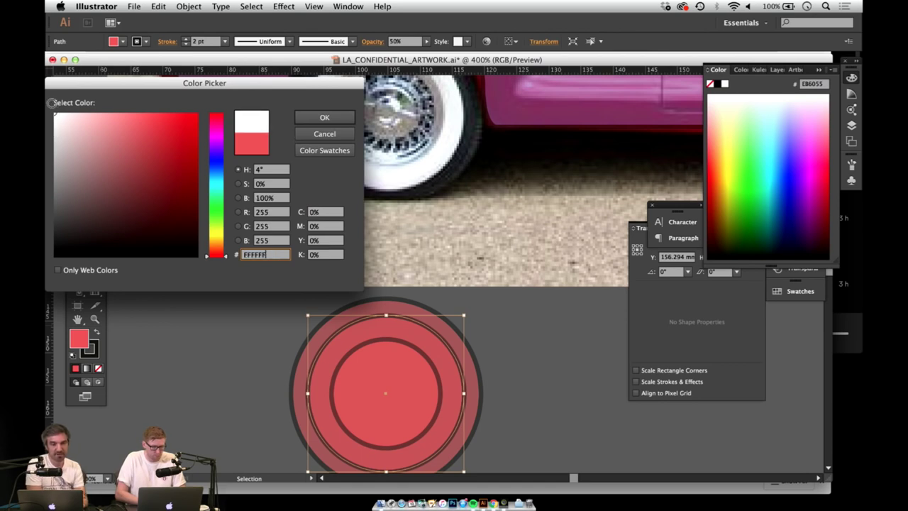
{"action": "left_click", "coordinate": [324, 117]}
{"action": "left_click", "coordinate": [217, 378]}
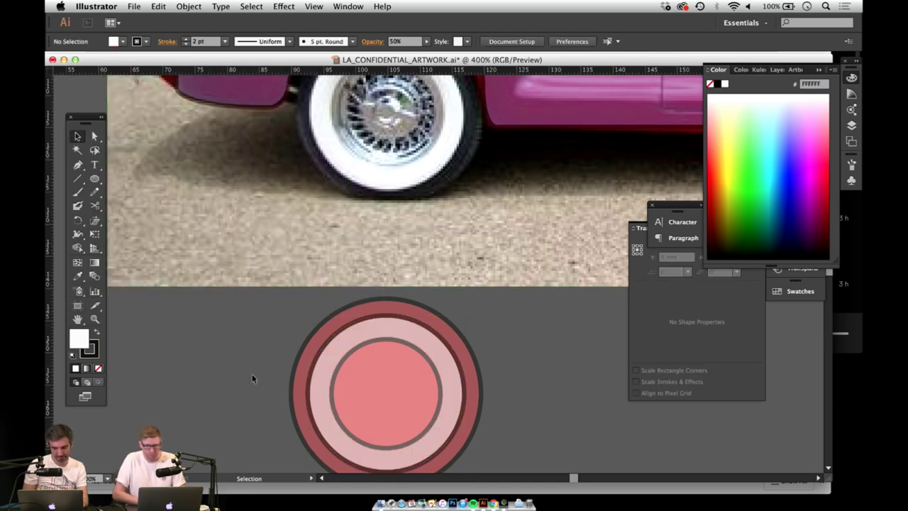
Step: Sample the purple body of the pistol illustration with the Eyedropper as the current fill and stroke style
{"action": "left_click_drag", "start_coordinate": [265, 389], "coordinate": [252, 366]}
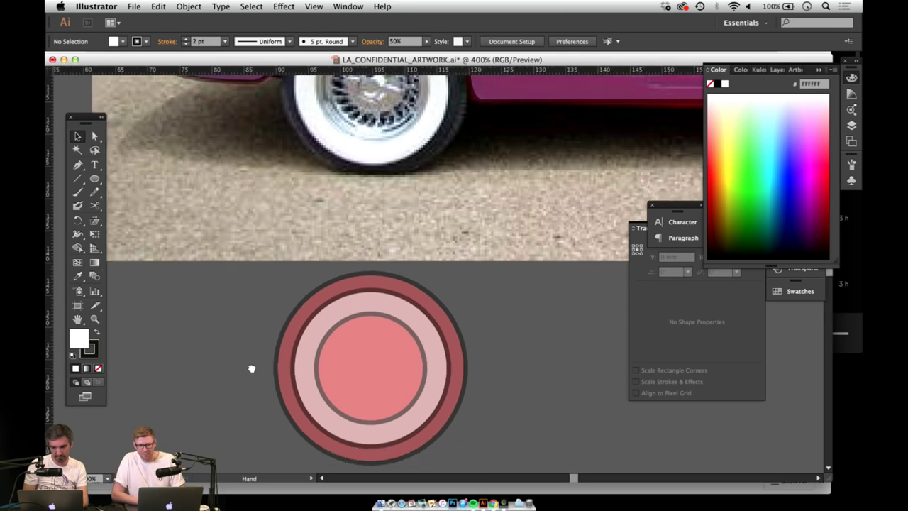
{"action": "left_click", "coordinate": [357, 357]}
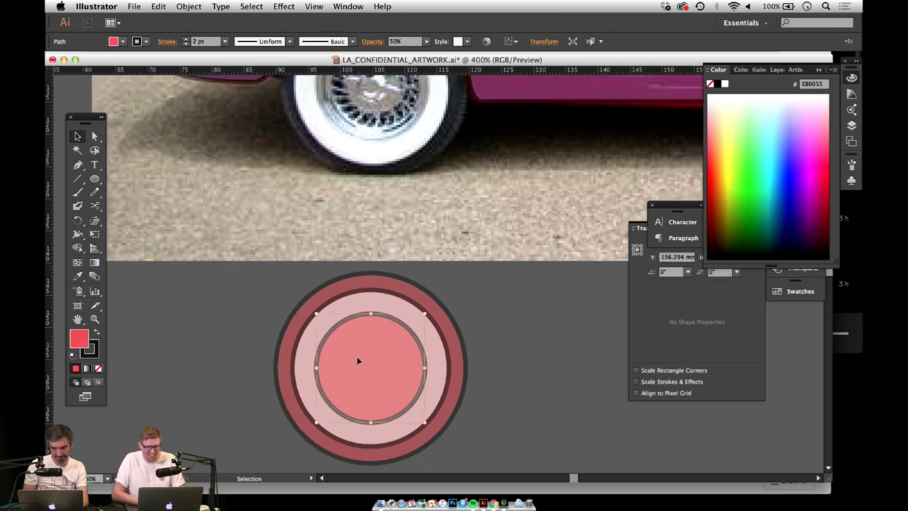
{"action": "left_click", "coordinate": [486, 330]}
{"action": "key", "text": "z"}
{"action": "left_click", "coordinate": [493, 330], "text": "alt"}
{"action": "left_click", "coordinate": [497, 336], "text": "alt"}
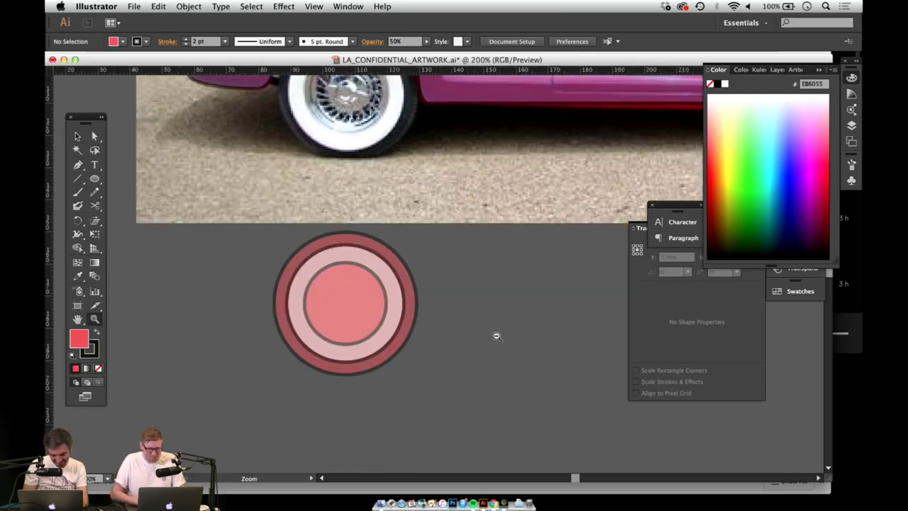
{"action": "left_click", "coordinate": [496, 336], "text": "alt"}
{"action": "left_click", "coordinate": [496, 335], "text": "alt"}
{"action": "left_click", "coordinate": [492, 309], "text": "alt"}
{"action": "left_click_drag", "start_coordinate": [498, 291], "coordinate": [440, 380]}
{"action": "scroll", "coordinate": [440, 379], "scroll_direction": "up", "scroll_amount": 5}
{"action": "scroll", "coordinate": [440, 380], "scroll_direction": "left", "scroll_amount": 5}
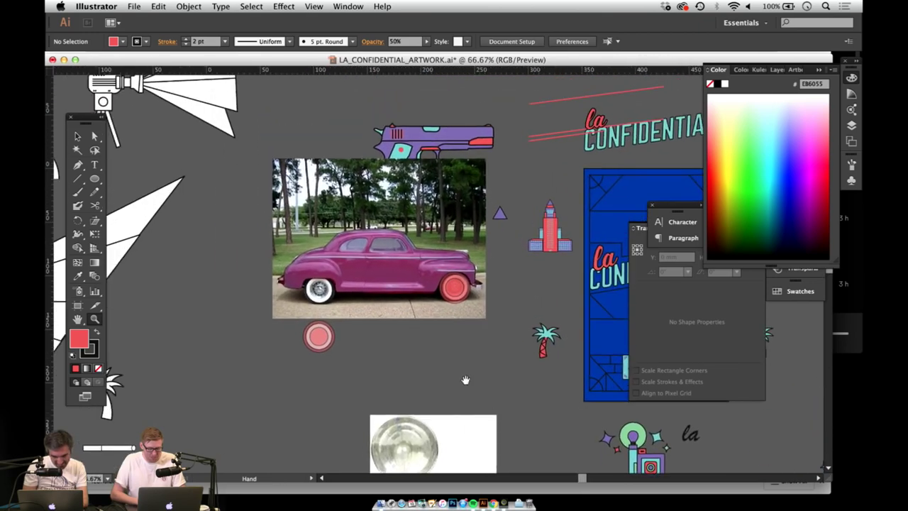
{"action": "key", "text": "i"}
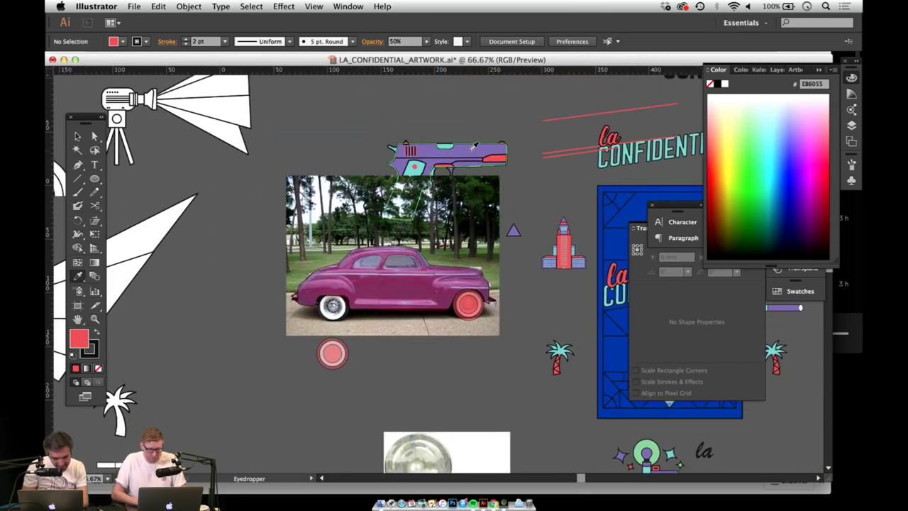
{"action": "left_click", "coordinate": [471, 154]}
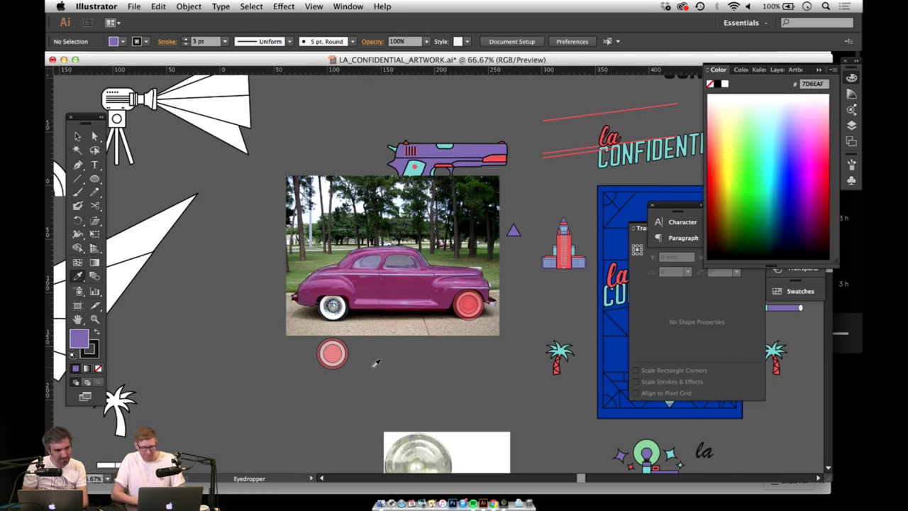
{"action": "key", "text": "z"}
{"action": "left_click", "coordinate": [347, 352]}
{"action": "left_click", "coordinate": [404, 298]}
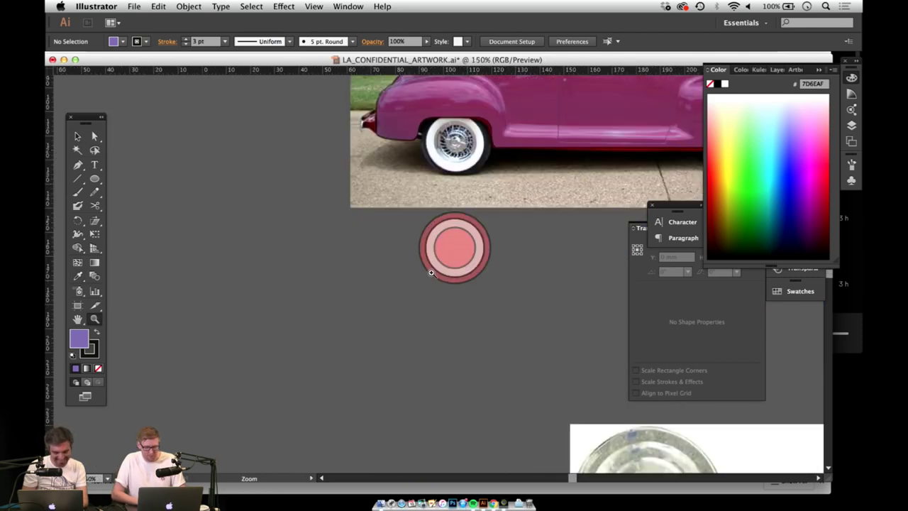
{"action": "left_click", "coordinate": [430, 272]}
{"action": "left_click", "coordinate": [441, 259]}
{"action": "key", "text": "space"}
{"action": "left_click_drag", "start_coordinate": [472, 244], "coordinate": [391, 306]}
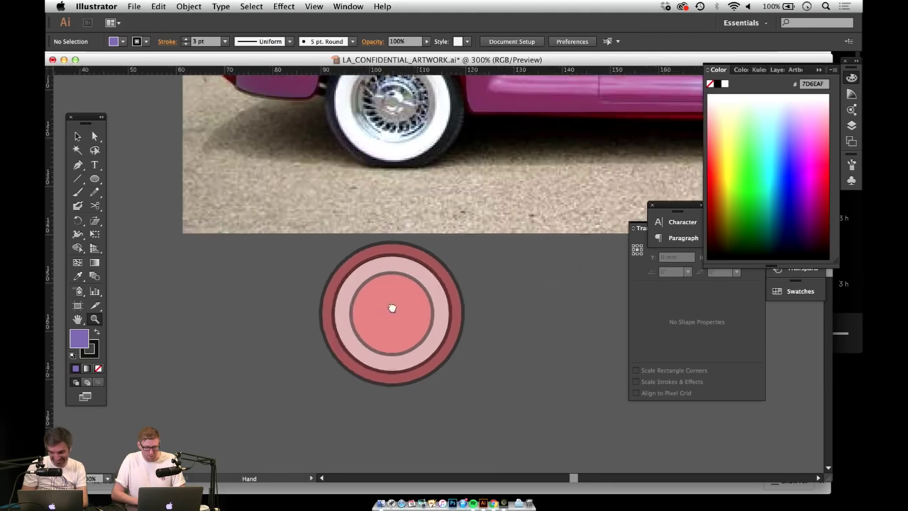
{"action": "left_click", "coordinate": [425, 310]}
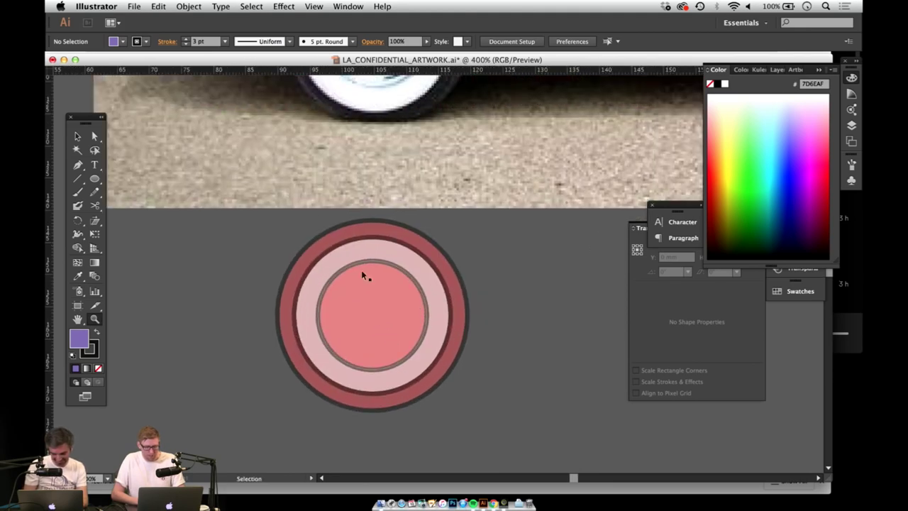
{"action": "key", "text": "super+Tab"}
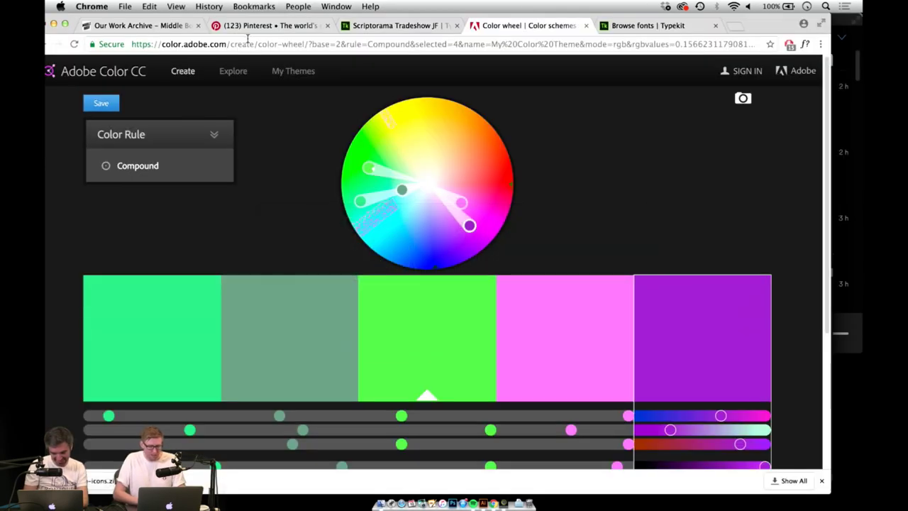
{"action": "key", "text": "super+Tab"}
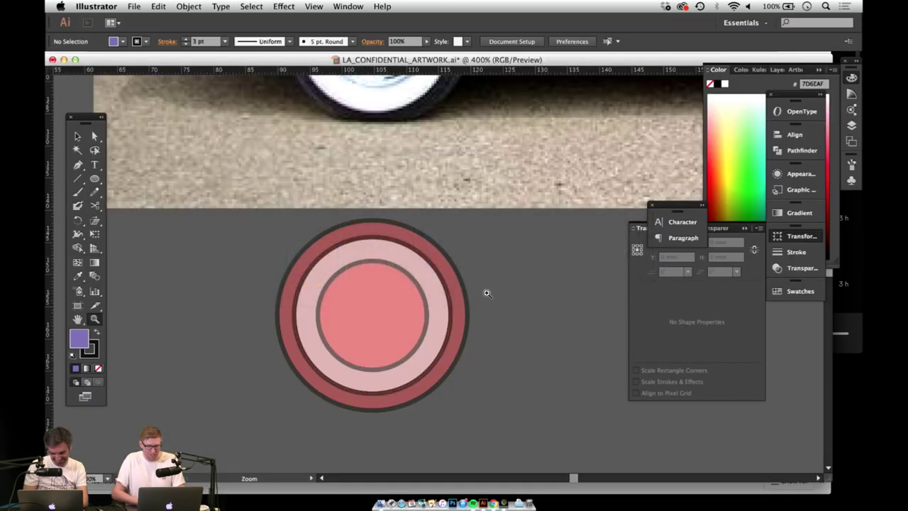
{"action": "left_click", "coordinate": [415, 298], "text": "alt"}
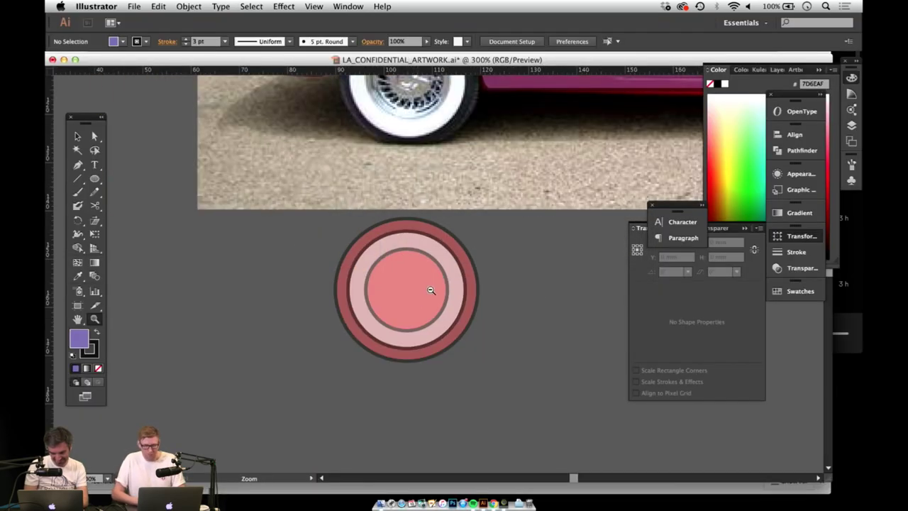
{"action": "left_click_drag", "start_coordinate": [438, 275], "coordinate": [379, 325]}
{"action": "key", "text": "v"}
{"action": "left_click_drag", "start_coordinate": [408, 370], "coordinate": [338, 445]}
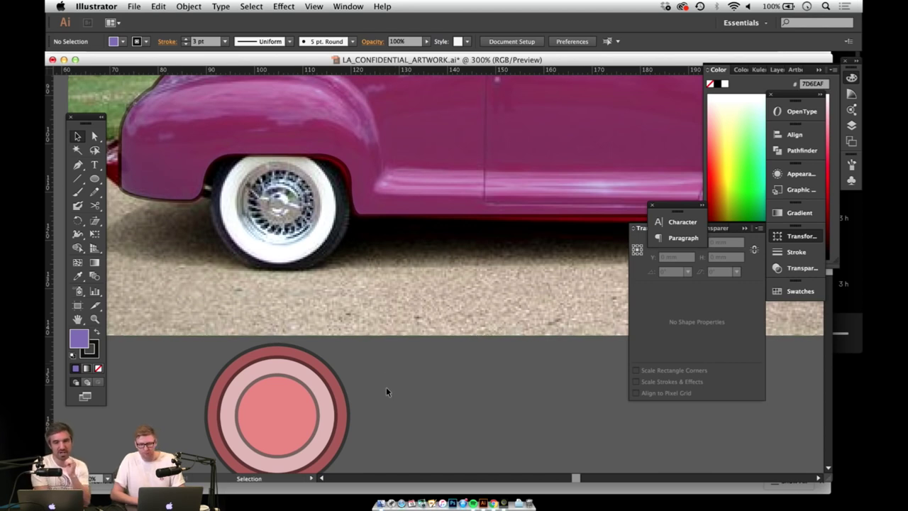
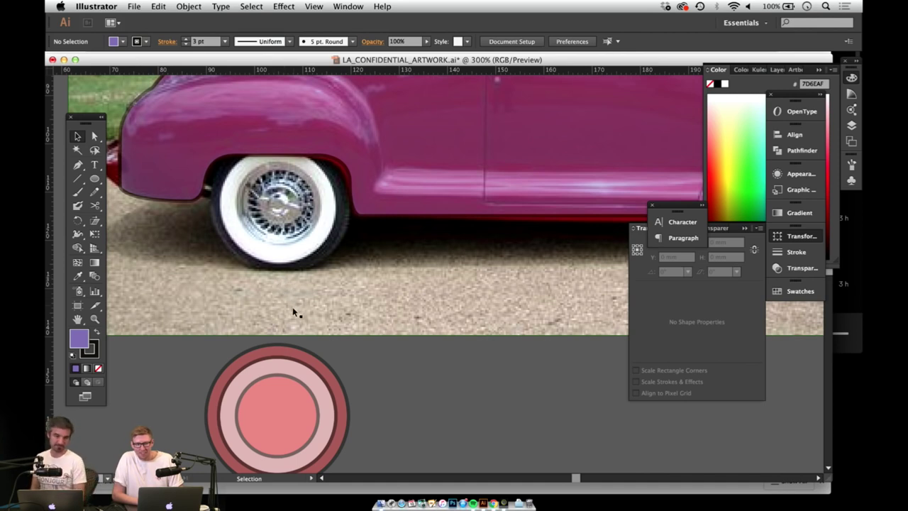
Step: Delete the three circles covering the car's front wheel
{"action": "left_click_drag", "start_coordinate": [318, 381], "coordinate": [355, 309]}
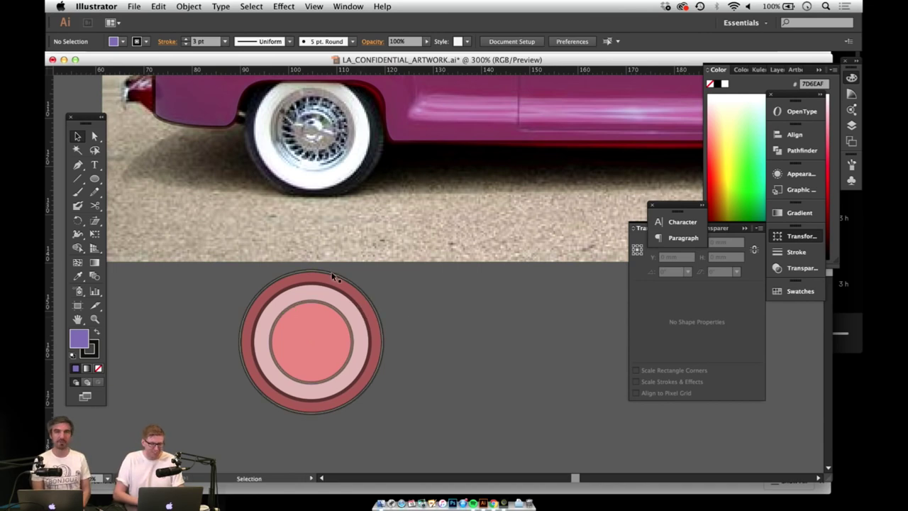
{"action": "key", "text": "z"}
{"action": "left_click", "coordinate": [364, 300]}
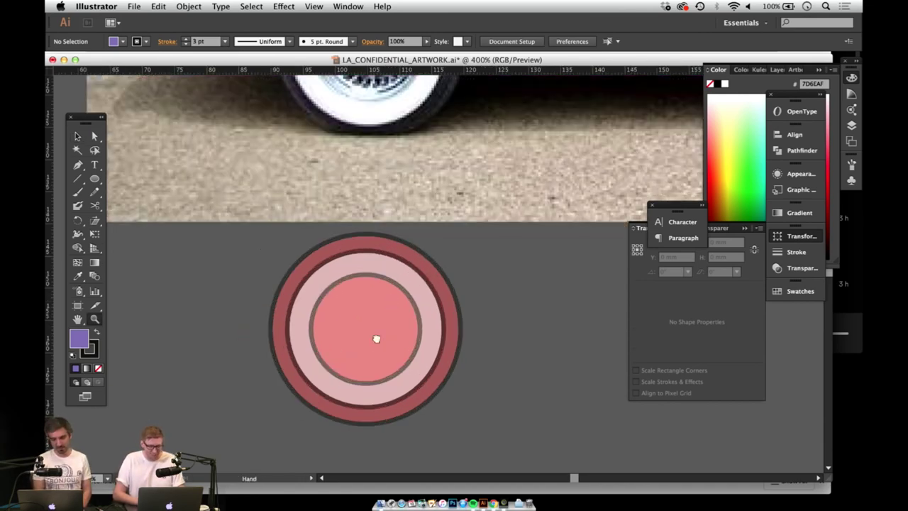
{"action": "key", "text": "space"}
{"action": "left_click_drag", "start_coordinate": [408, 274], "coordinate": [353, 390]}
{"action": "scroll", "coordinate": [325, 365], "scroll_direction": "right", "scroll_amount": 10}
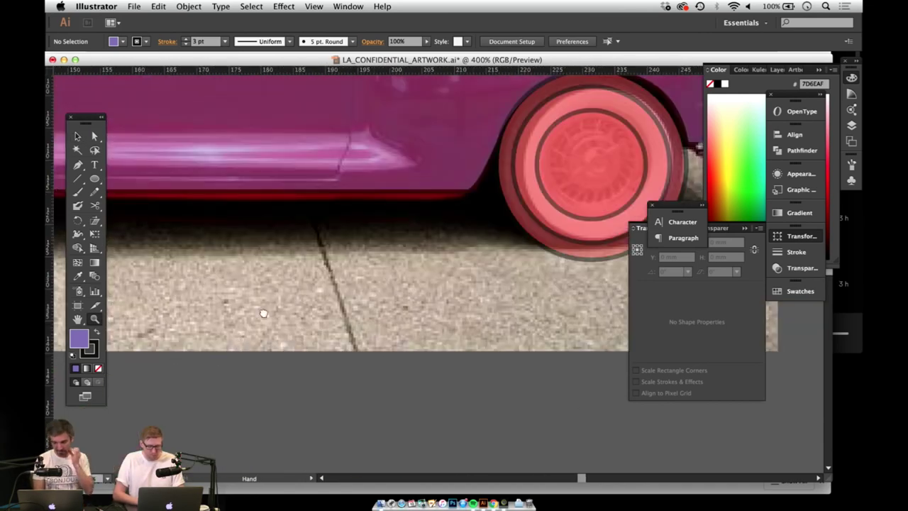
{"action": "scroll", "coordinate": [348, 281], "scroll_direction": "right", "scroll_amount": 2}
{"action": "scroll", "coordinate": [348, 282], "scroll_direction": "up", "scroll_amount": 2}
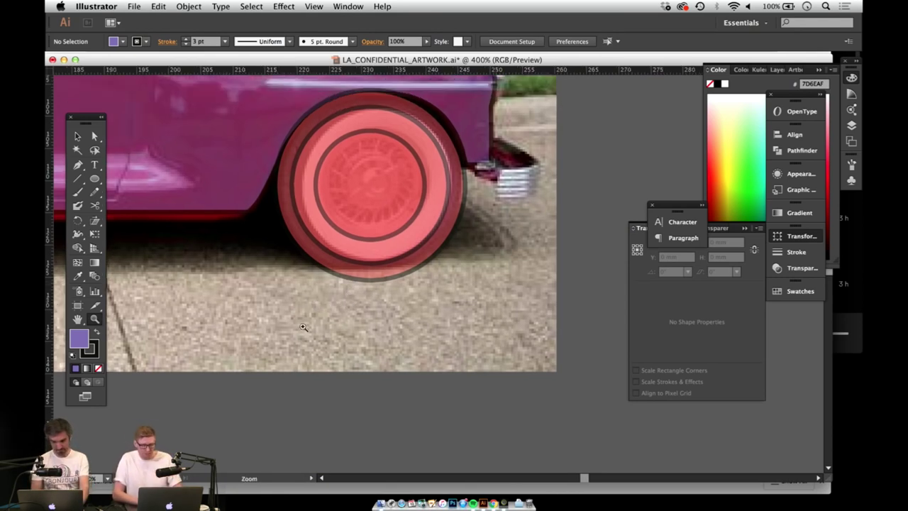
{"action": "key", "text": "v"}
{"action": "left_click", "coordinate": [395, 203]}
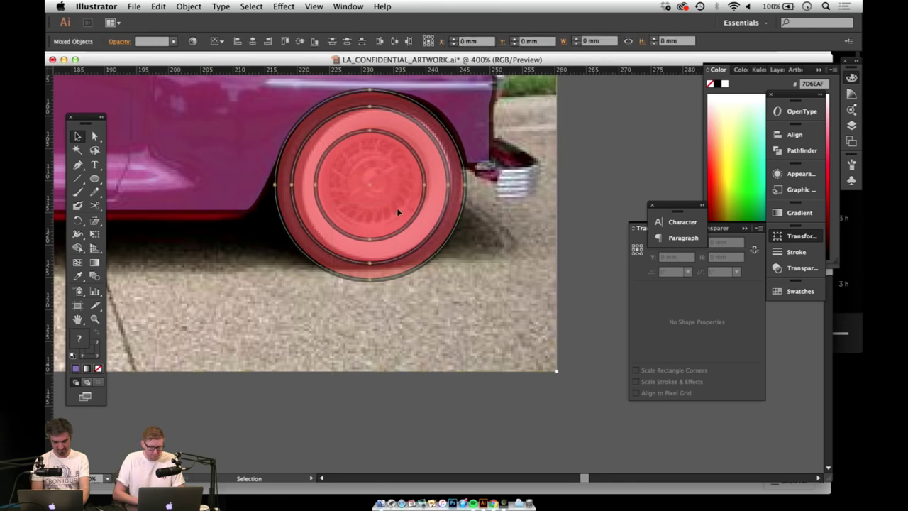
{"action": "key", "text": "Delete"}
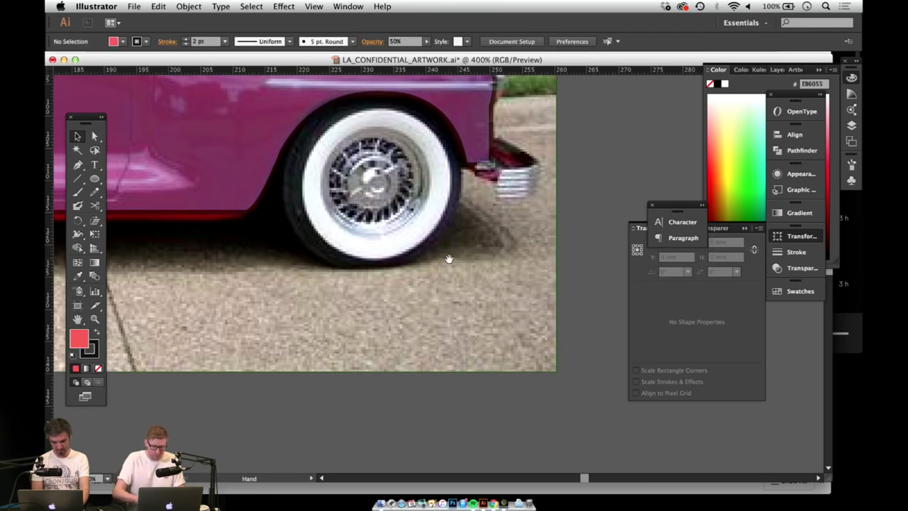
Step: Duplicate the three wheel circles below the photo horizontally, placing the copy beneath the front wheel
{"action": "left_click_drag", "start_coordinate": [230, 275], "coordinate": [703, 262]}
{"action": "left_click_drag", "start_coordinate": [142, 404], "coordinate": [444, 293]}
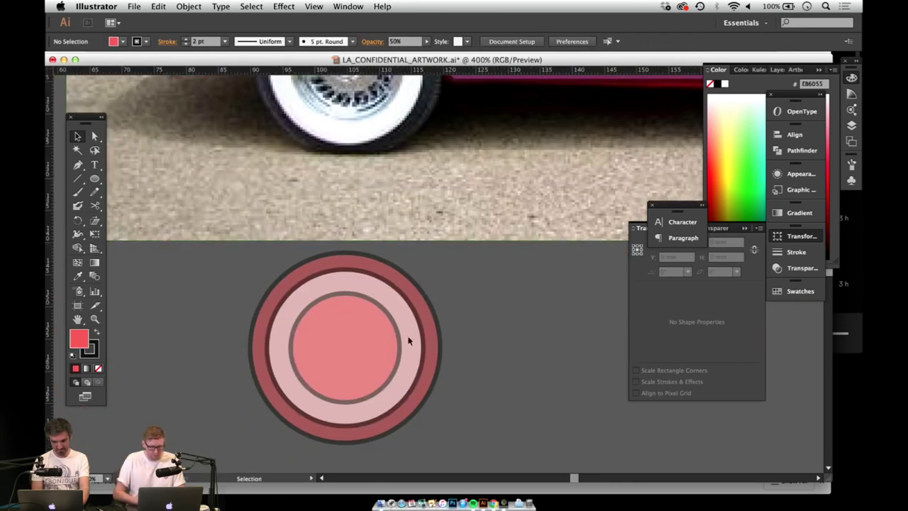
{"action": "key", "text": "super+a"}
{"action": "left_click_drag", "start_coordinate": [484, 324], "coordinate": [362, 358]}
{"action": "left_click", "coordinate": [403, 360], "text": "alt+super"}
{"action": "left_click", "coordinate": [404, 360], "text": "alt+super"}
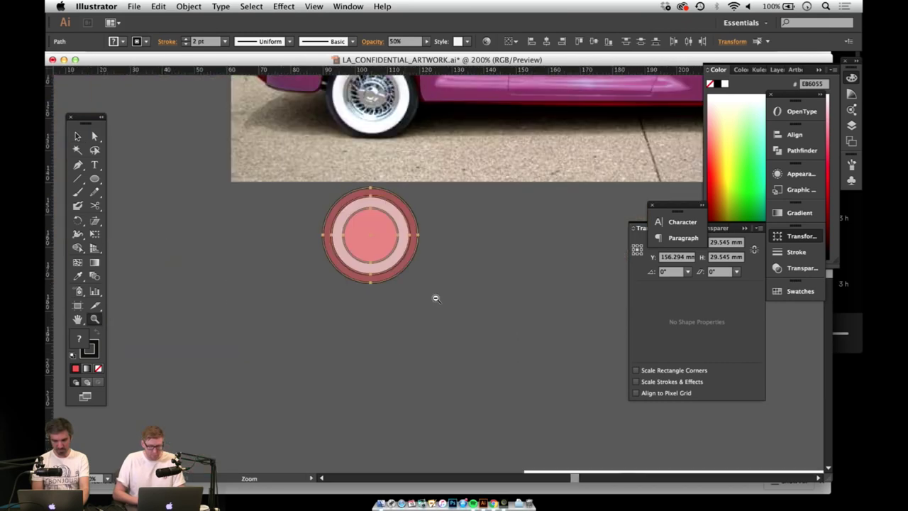
{"action": "left_click_drag", "start_coordinate": [436, 298], "coordinate": [320, 340]}
{"action": "key", "text": "v"}
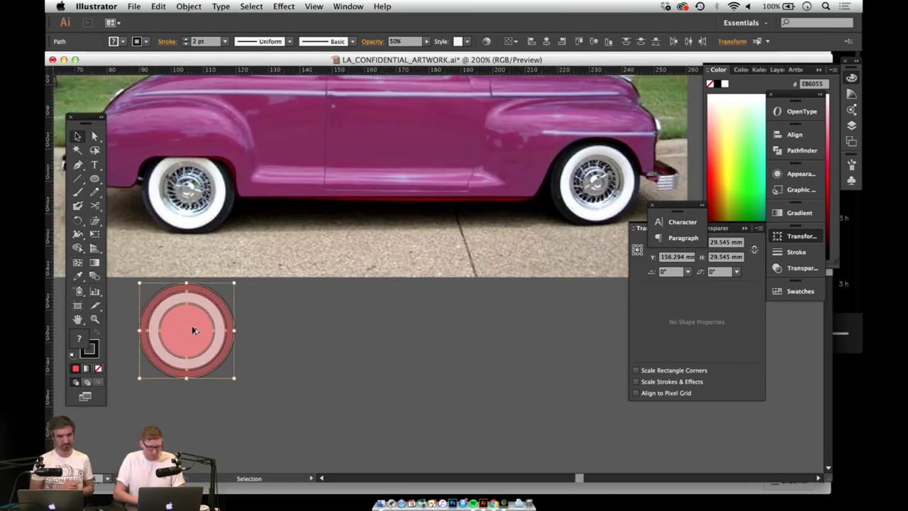
{"action": "left_click_drag", "start_coordinate": [190, 328], "coordinate": [576, 328]}
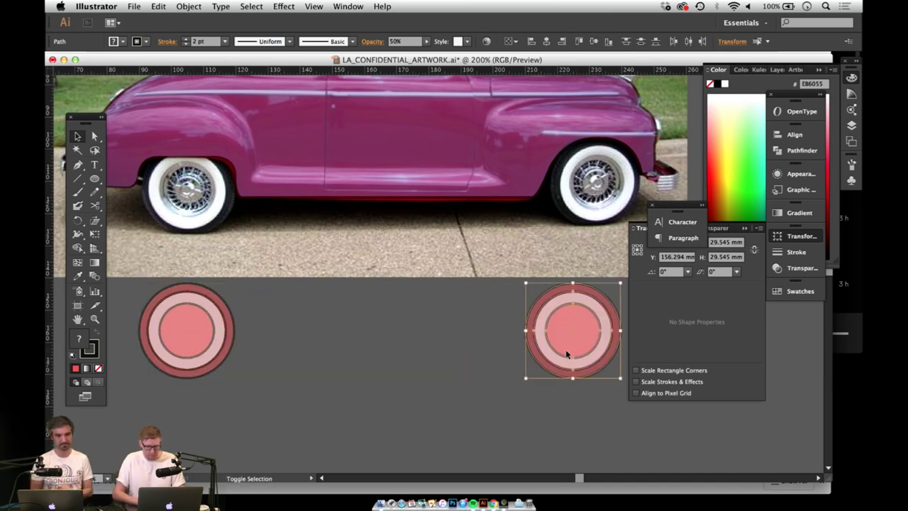
{"action": "scroll", "coordinate": [362, 374], "scroll_direction": "right", "scroll_amount": 5}
{"action": "scroll", "coordinate": [362, 374], "scroll_direction": "up", "scroll_amount": 2}
{"action": "left_click", "coordinate": [353, 381]}
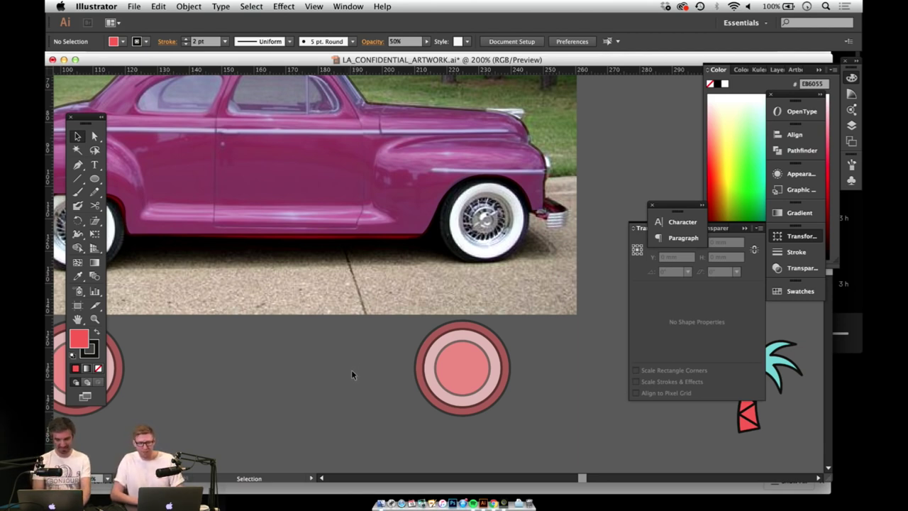
Step: Move the original three wheel circles from below the photo straight up onto the car's rear wheel
{"action": "key", "text": "z"}
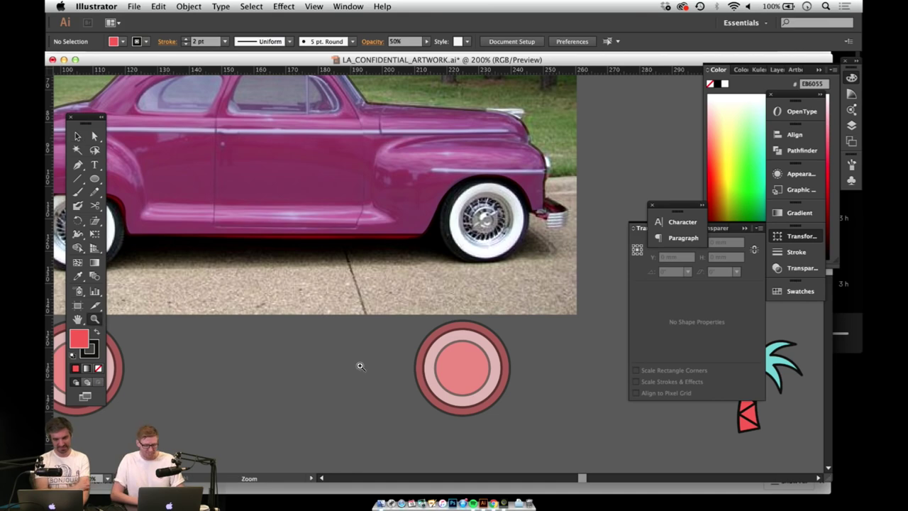
{"action": "left_click", "coordinate": [359, 367]}
{"action": "left_click_drag", "start_coordinate": [187, 347], "coordinate": [432, 377]}
{"action": "left_click_drag", "start_coordinate": [346, 340], "coordinate": [442, 431]}
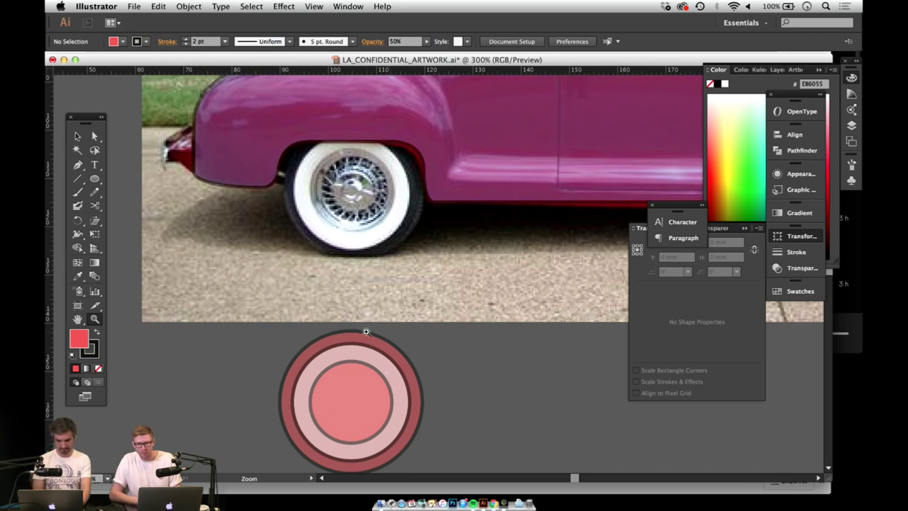
{"action": "key", "text": "space"}
{"action": "left_click_drag", "start_coordinate": [457, 375], "coordinate": [395, 368]}
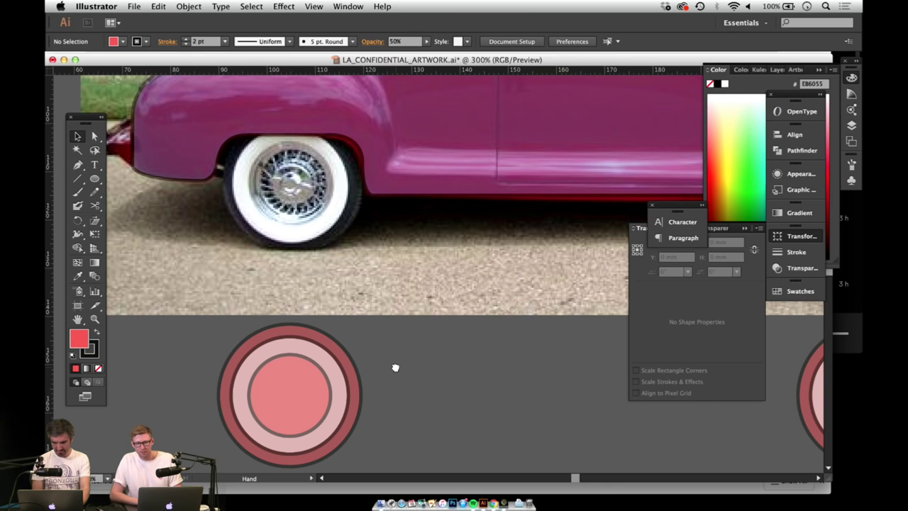
{"action": "left_click_drag", "start_coordinate": [395, 368], "coordinate": [395, 352]}
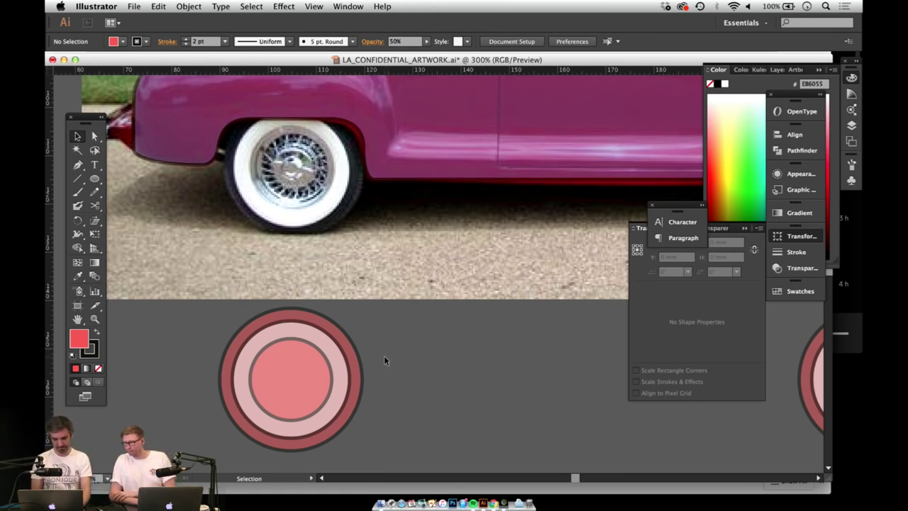
{"action": "left_click", "coordinate": [288, 395]}
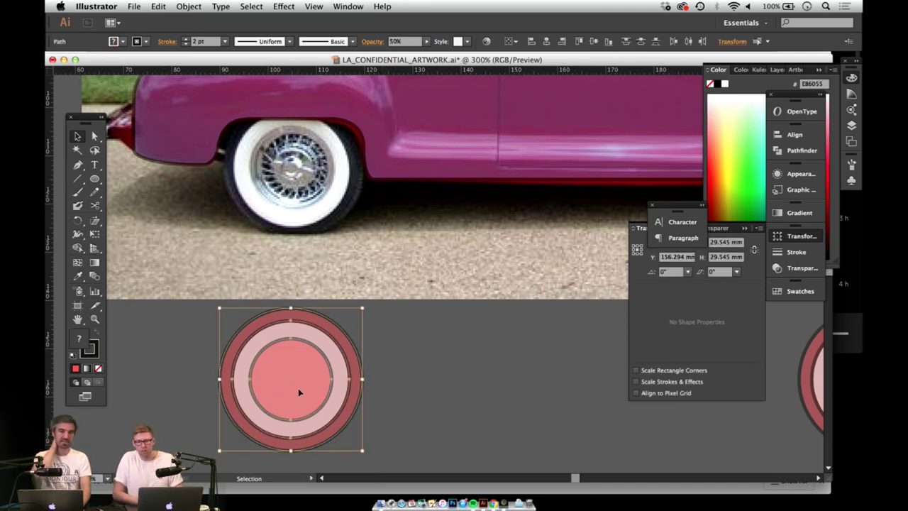
{"action": "left_click_drag", "start_coordinate": [293, 387], "coordinate": [291, 344]}
Step: Duplicate the rear wheel's three circles and place the copy over the car's front wheel
{"action": "key", "text": "space"}
{"action": "left_click_drag", "start_coordinate": [624, 335], "coordinate": [532, 306]}
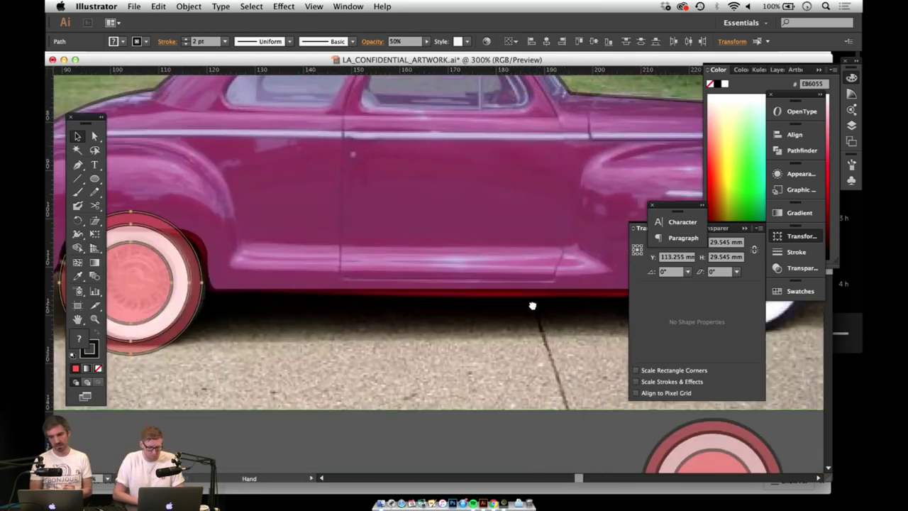
{"action": "key", "text": "z"}
{"action": "left_click", "coordinate": [398, 312], "text": "alt"}
{"action": "left_click", "coordinate": [404, 297], "text": "alt"}
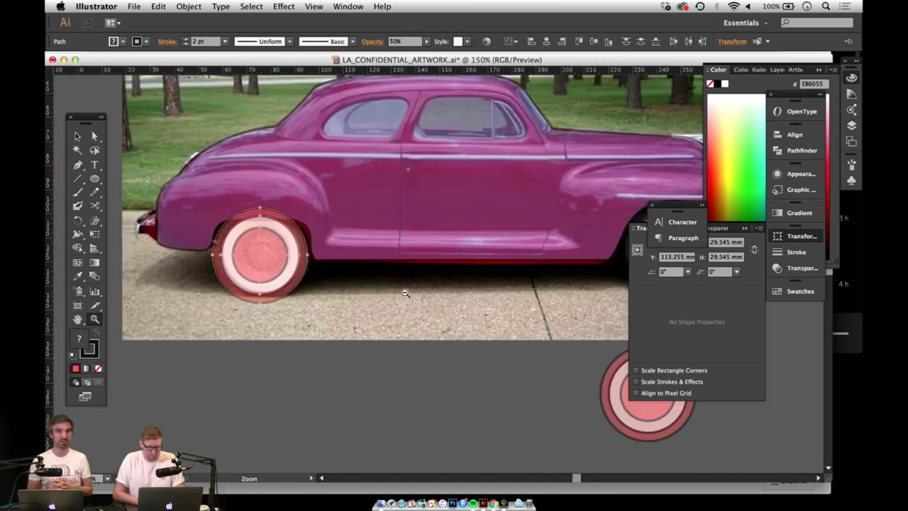
{"action": "key", "text": "space"}
{"action": "left_click_drag", "start_coordinate": [404, 297], "coordinate": [320, 357]}
{"action": "key", "text": "v"}
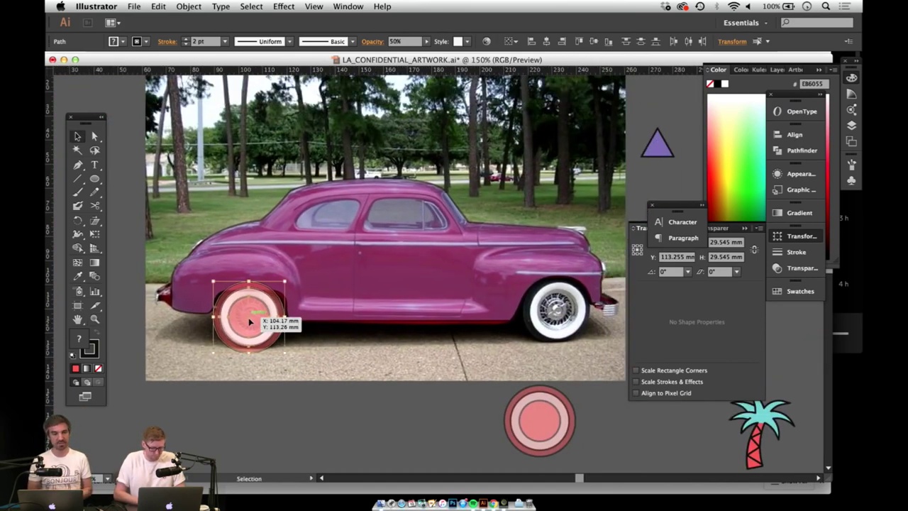
{"action": "left_click_drag", "start_coordinate": [250, 321], "coordinate": [557, 313]}
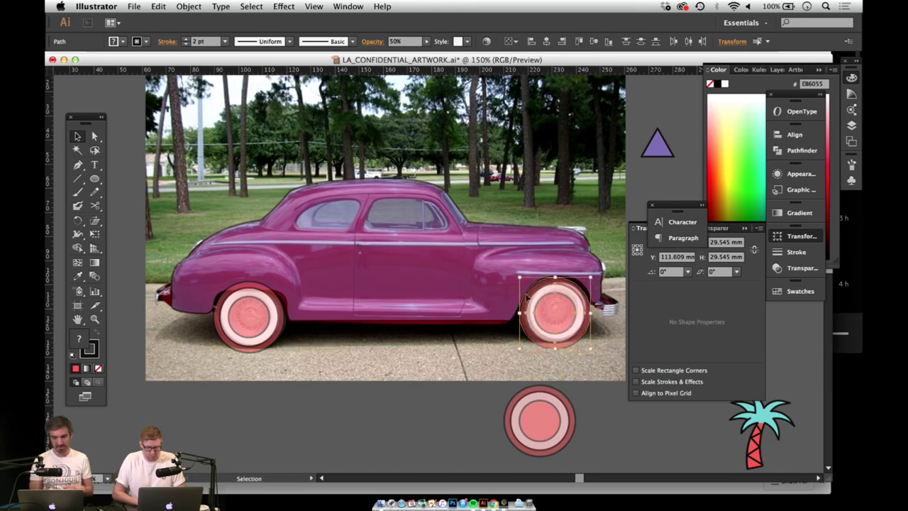
Step: Pen-trace the top and front edges of the car's rear side window, using the wheel's red fill and 2 pt black stroke
{"action": "key", "text": "z"}
{"action": "left_click", "coordinate": [395, 248]}
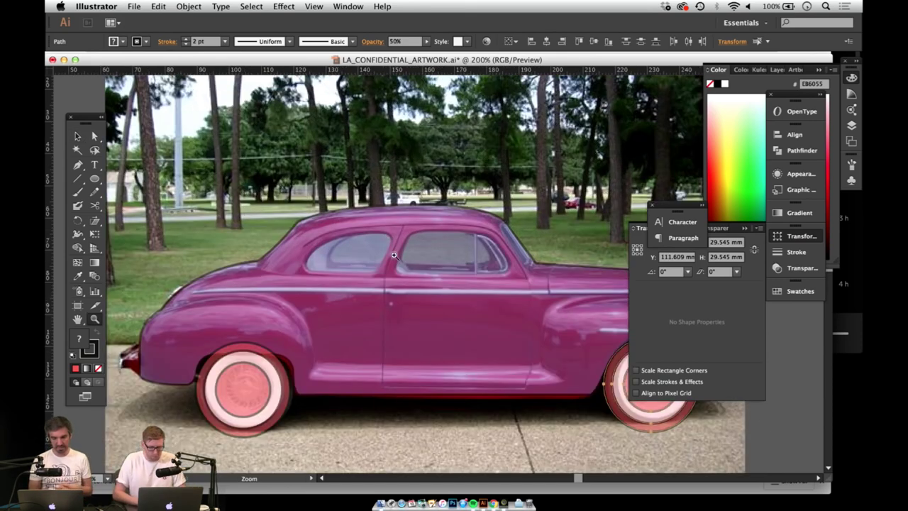
{"action": "left_click", "coordinate": [398, 275]}
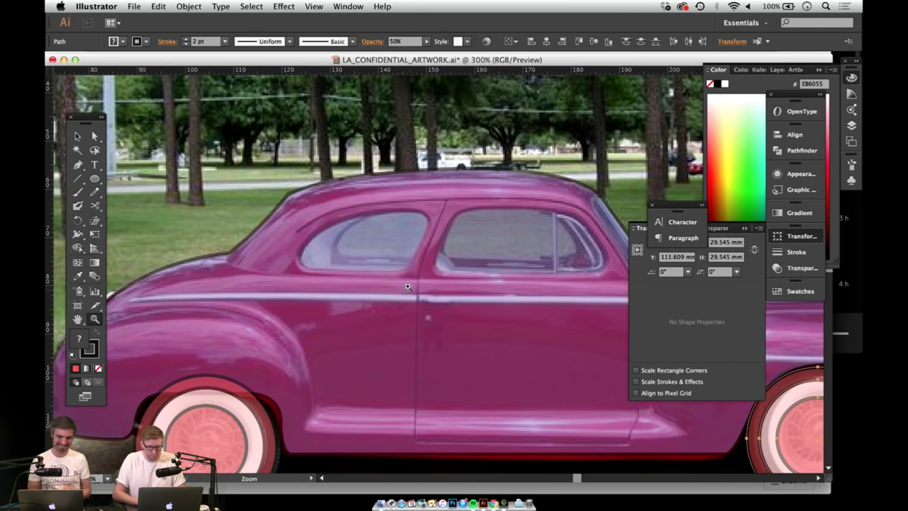
{"action": "left_click", "coordinate": [409, 287]}
{"action": "left_click_drag", "start_coordinate": [421, 318], "coordinate": [417, 317]}
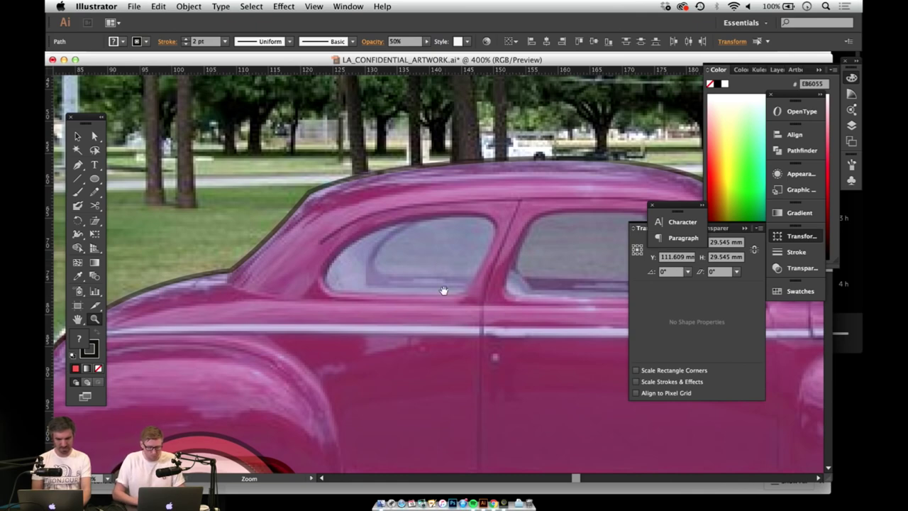
{"action": "left_click_drag", "start_coordinate": [443, 291], "coordinate": [424, 222]}
{"action": "key", "text": "v"}
{"action": "left_click", "coordinate": [229, 385]}
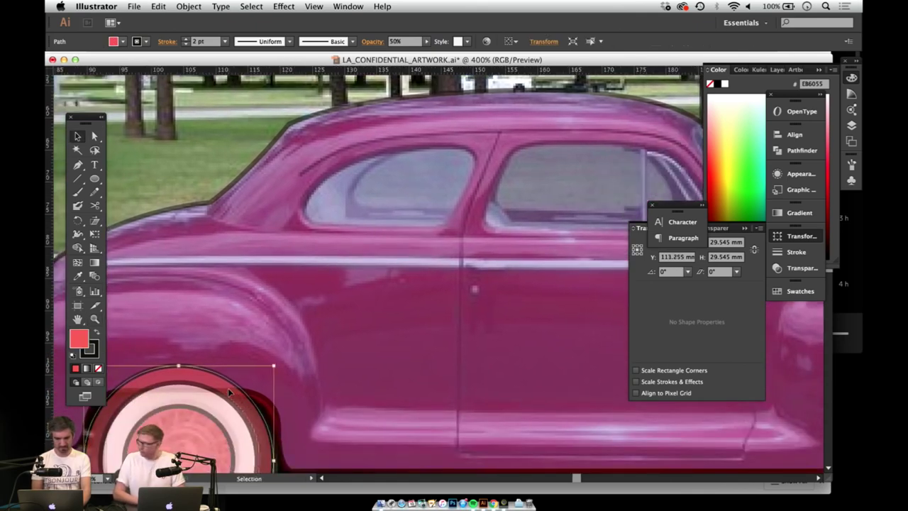
{"action": "key", "text": "p"}
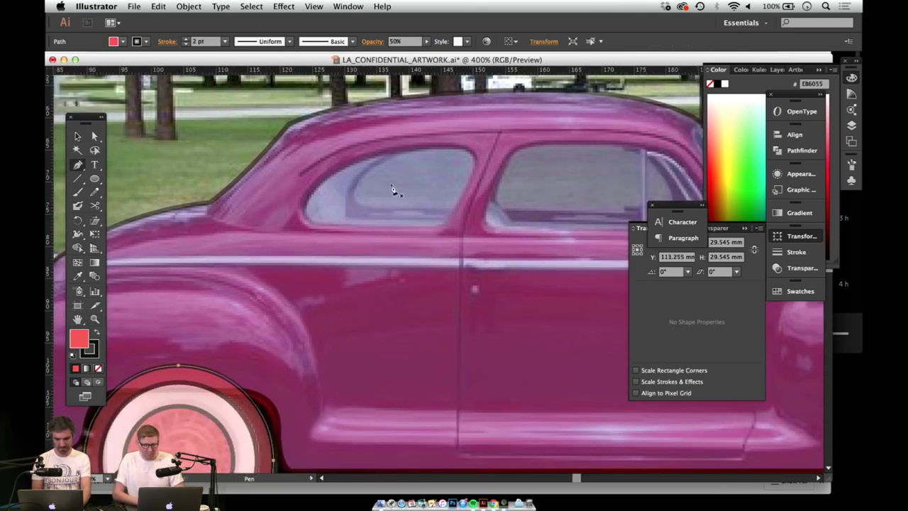
{"action": "left_click", "coordinate": [338, 170]}
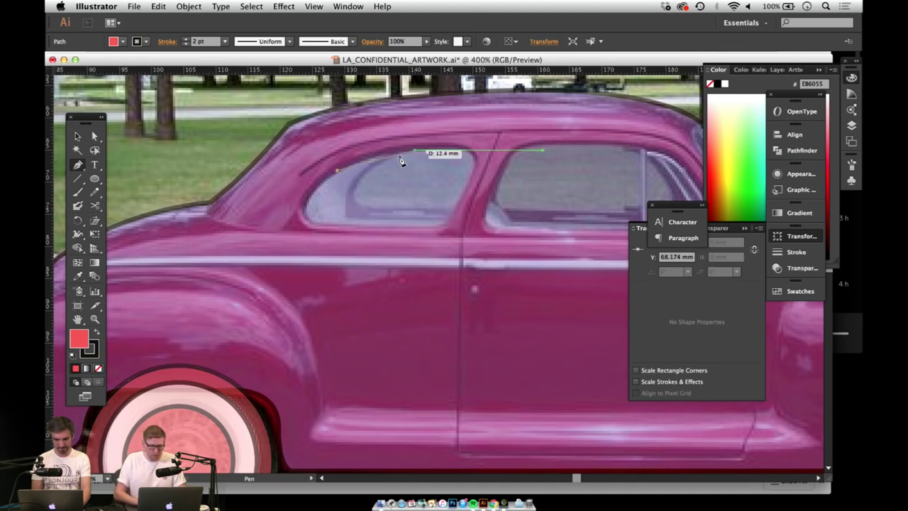
{"action": "left_click", "coordinate": [390, 151]}
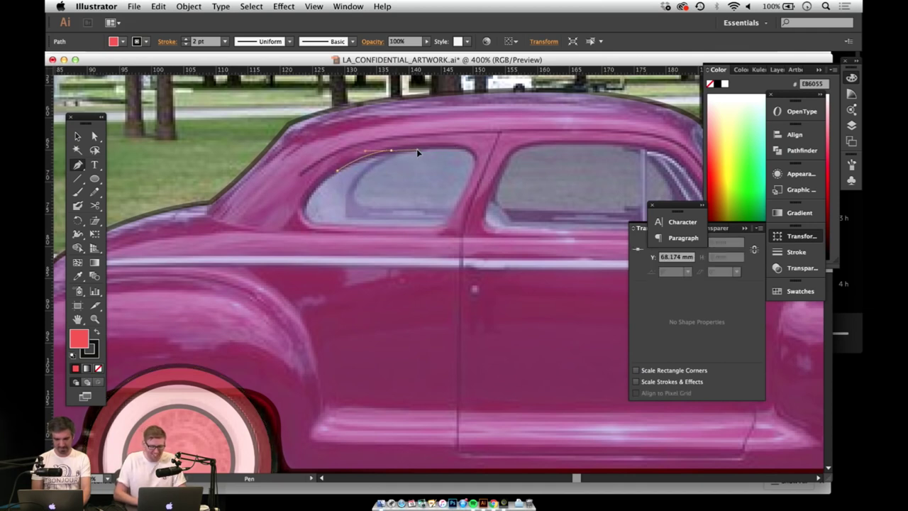
{"action": "left_click_drag", "start_coordinate": [391, 151], "coordinate": [445, 227]}
{"action": "left_click", "coordinate": [444, 226]}
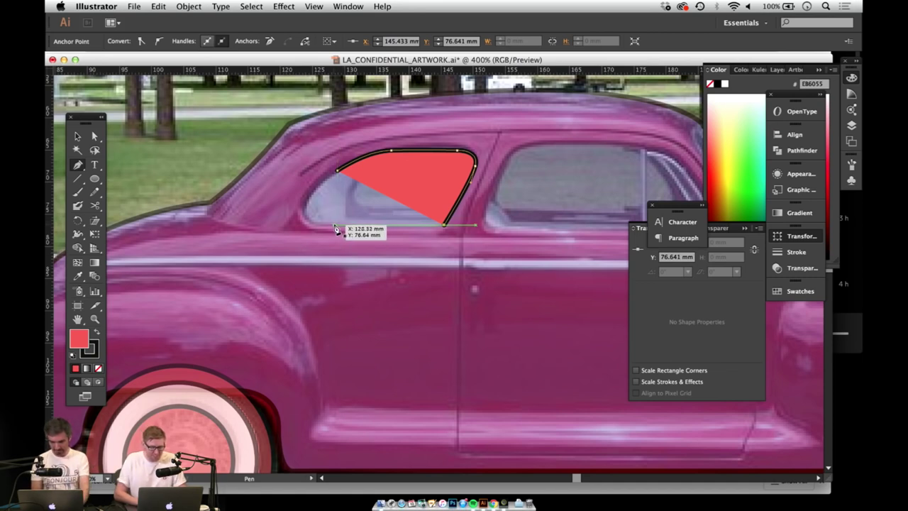
Step: Trace the rear side window's bottom and back edges, close the red shape and deselect it
{"action": "left_click_drag", "start_coordinate": [331, 226], "coordinate": [322, 226]}
{"action": "left_click", "coordinate": [444, 226]}
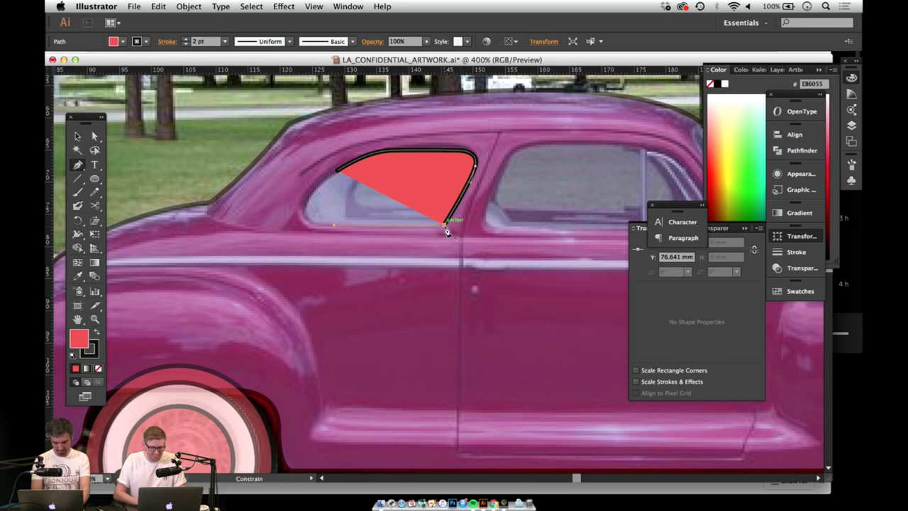
{"action": "left_click", "coordinate": [334, 225]}
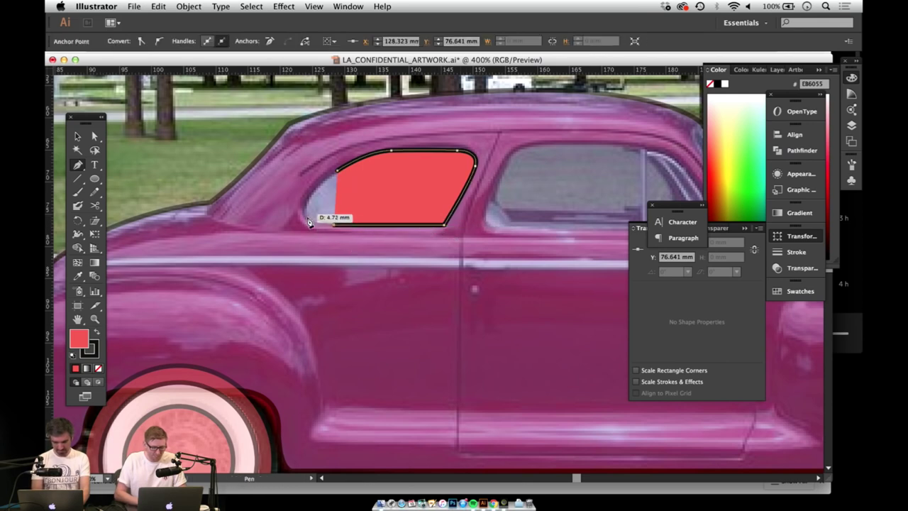
{"action": "left_click_drag", "start_coordinate": [317, 226], "coordinate": [344, 171]}
{"action": "key", "text": "v"}
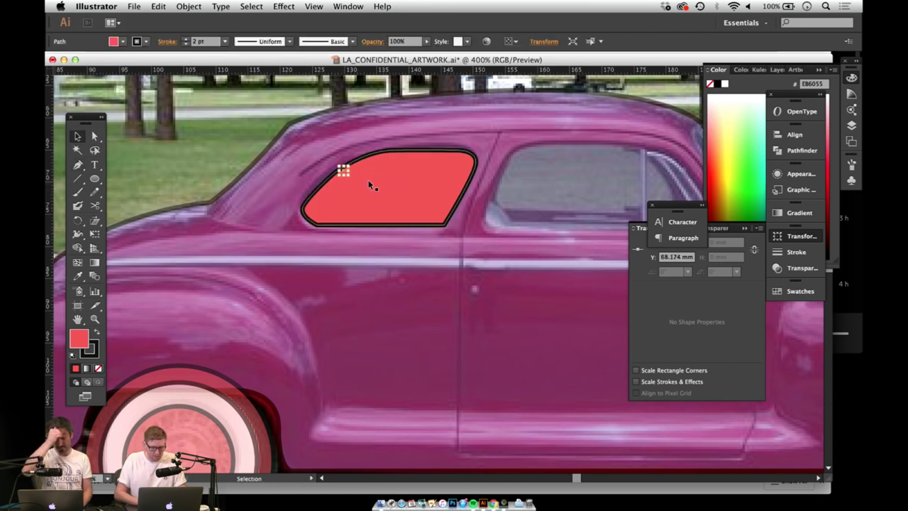
{"action": "key", "text": "shift+super+a"}
Step: Trace the car's front door window with the Pen tool as a closed, rounded red shape with a black outline
{"action": "key", "text": "space"}
{"action": "left_click_drag", "start_coordinate": [454, 151], "coordinate": [249, 195]}
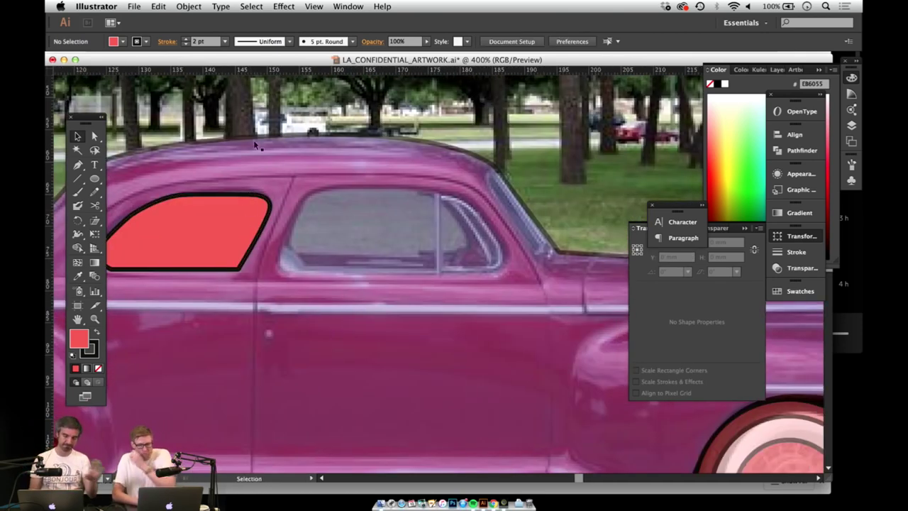
{"action": "key", "text": "p"}
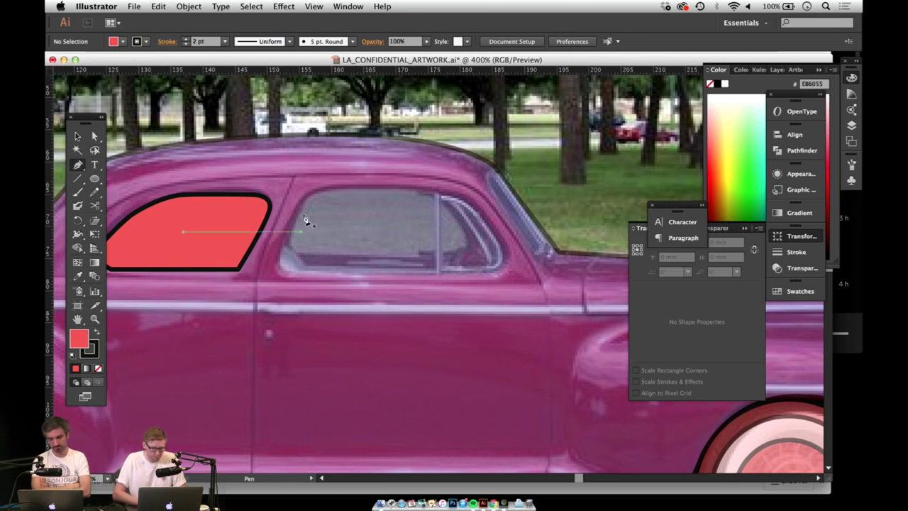
{"action": "left_click", "coordinate": [288, 231]}
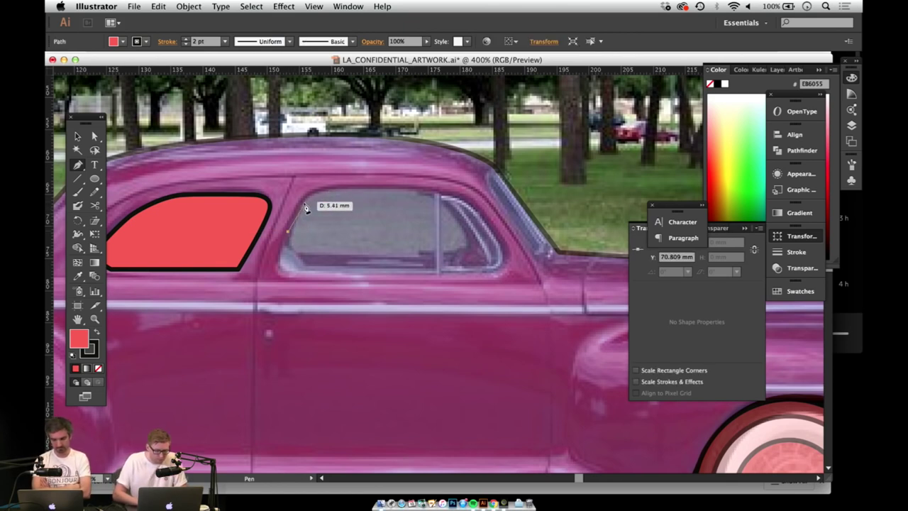
{"action": "left_click", "coordinate": [302, 204]}
{"action": "left_click_drag", "start_coordinate": [334, 187], "coordinate": [429, 187]}
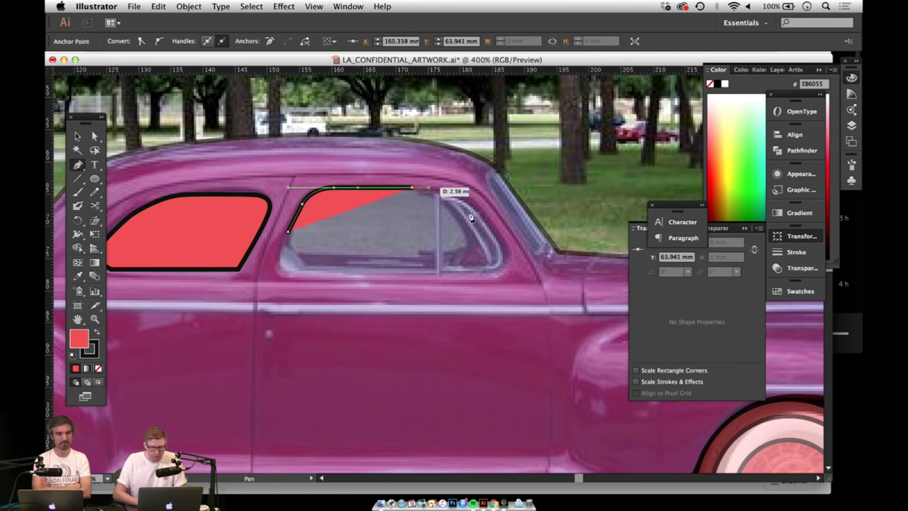
{"action": "left_click", "coordinate": [432, 187]}
{"action": "left_click_drag", "start_coordinate": [474, 201], "coordinate": [303, 275]}
{"action": "left_click", "coordinate": [302, 274]}
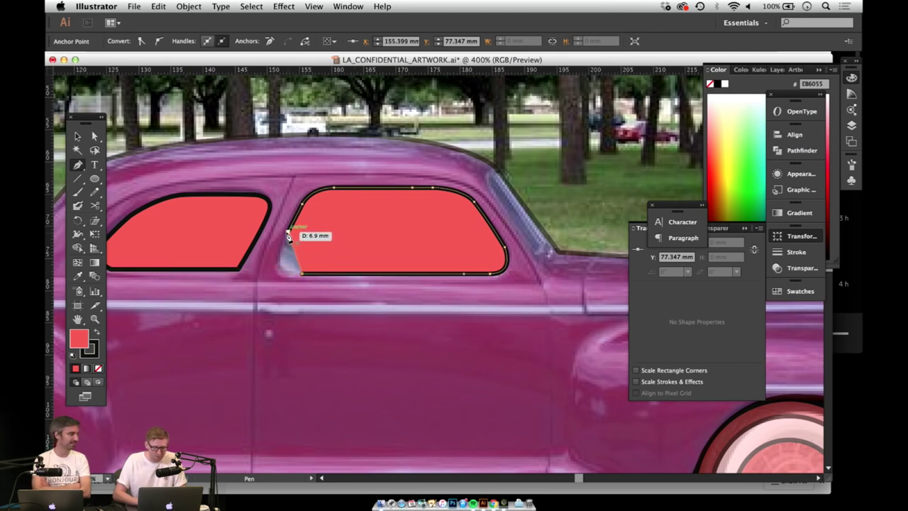
{"action": "left_click_drag", "start_coordinate": [288, 232], "coordinate": [314, 188]}
Step: Trace the narrow windscreen between the roof and bonnet with the Pen tool as a closed red shape with a black outline
{"action": "left_click_drag", "start_coordinate": [489, 244], "coordinate": [336, 246]}
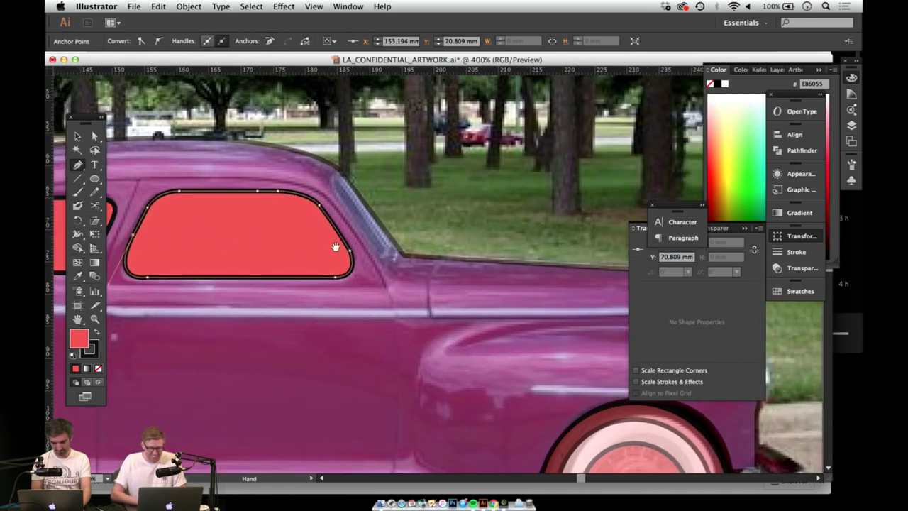
{"action": "left_click_drag", "start_coordinate": [331, 215], "coordinate": [311, 246]}
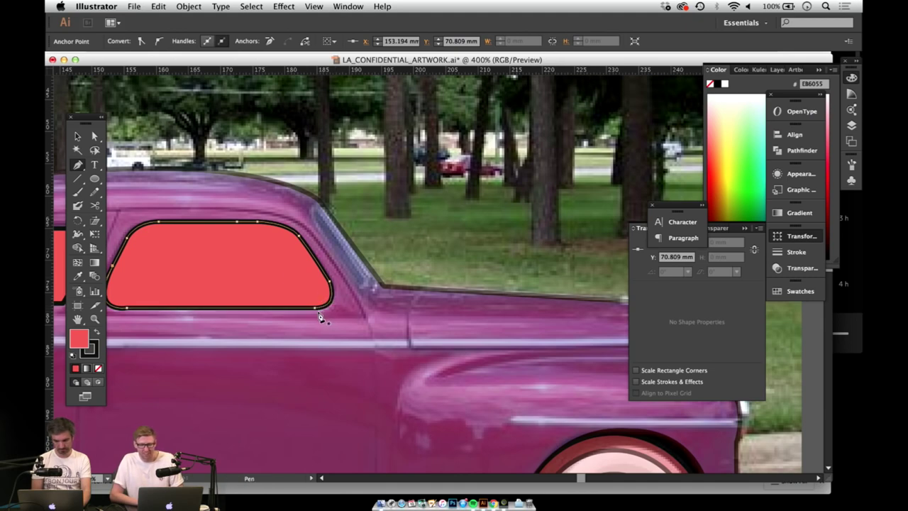
{"action": "key", "text": "z"}
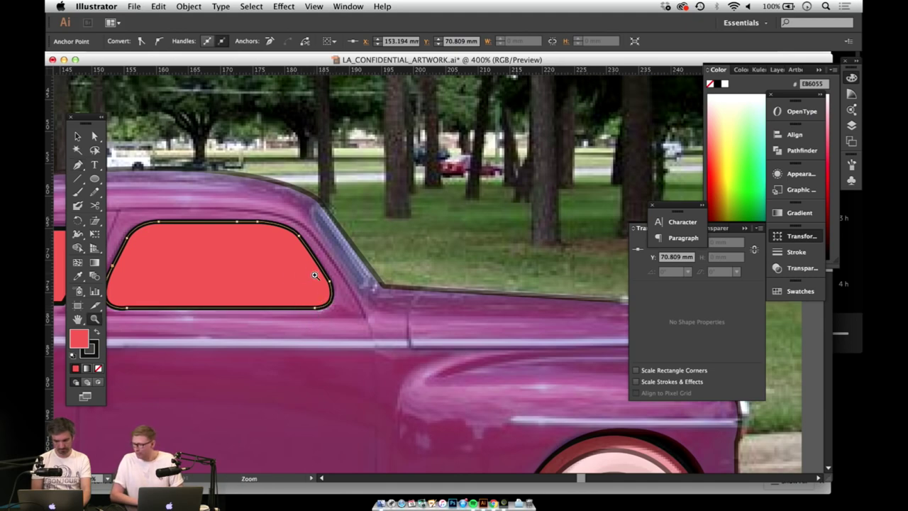
{"action": "left_click", "coordinate": [313, 274]}
{"action": "left_click", "coordinate": [398, 263]}
{"action": "left_click_drag", "start_coordinate": [411, 252], "coordinate": [238, 336]}
{"action": "key", "text": "p"}
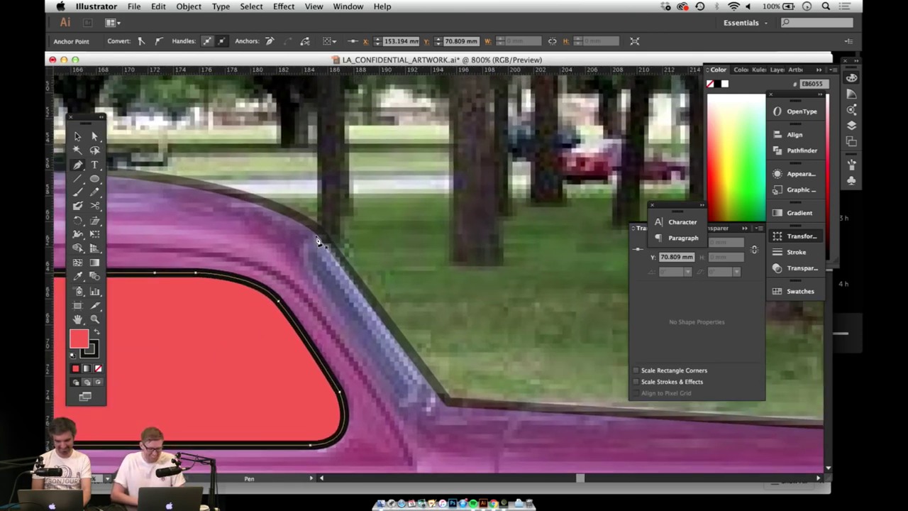
{"action": "left_click", "coordinate": [317, 232]}
{"action": "left_click_drag", "start_coordinate": [305, 268], "coordinate": [328, 294]}
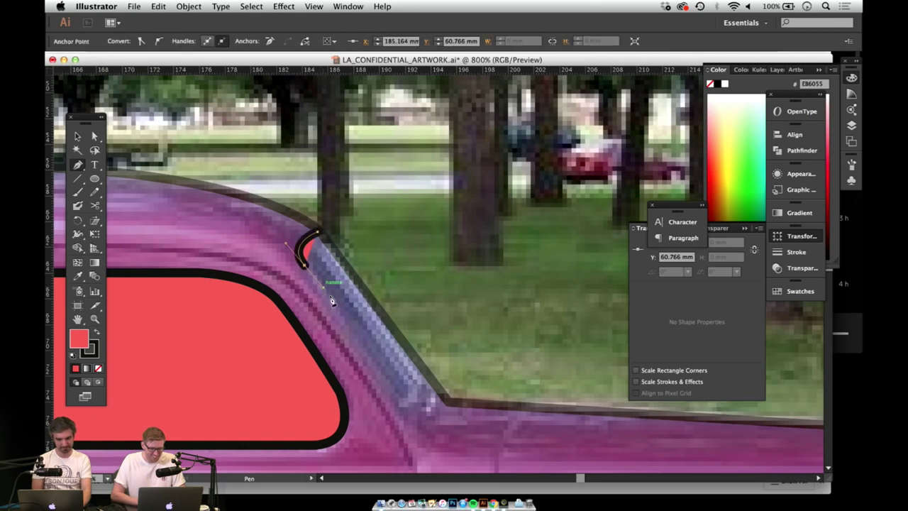
{"action": "left_click", "coordinate": [413, 410]}
{"action": "left_click_drag", "start_coordinate": [447, 402], "coordinate": [447, 386]}
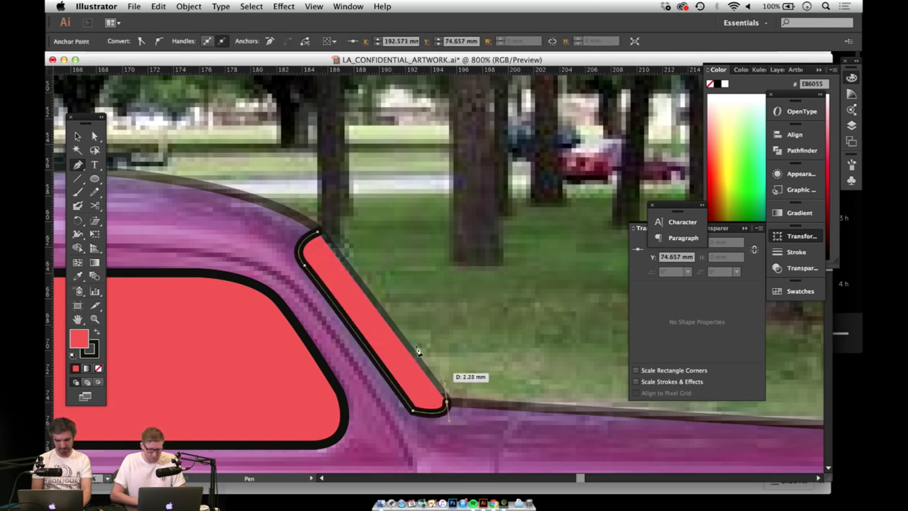
{"action": "left_click", "coordinate": [320, 236]}
{"action": "key", "text": "v"}
{"action": "left_click", "coordinate": [396, 229]}
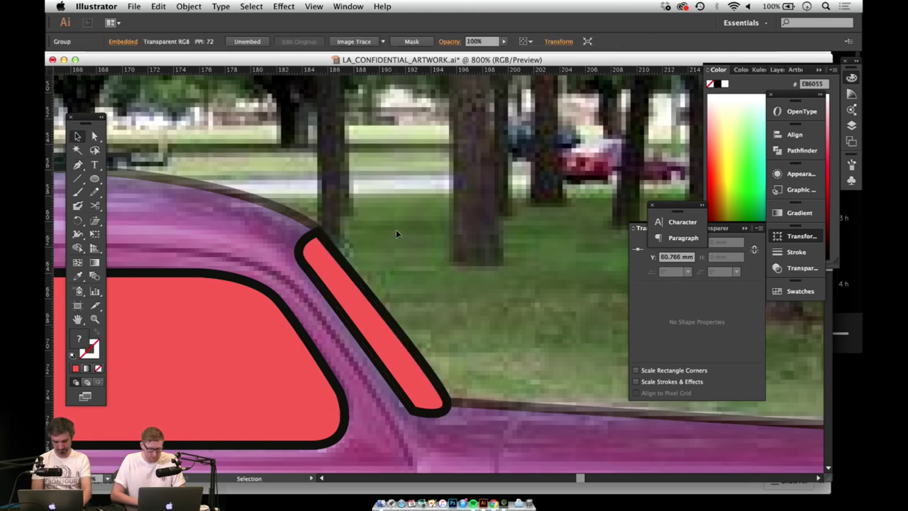
Step: Unlock the car chasss layer and set the purple car body's opacity to 100%
{"action": "key", "text": "z"}
{"action": "left_click", "coordinate": [395, 302], "text": "alt"}
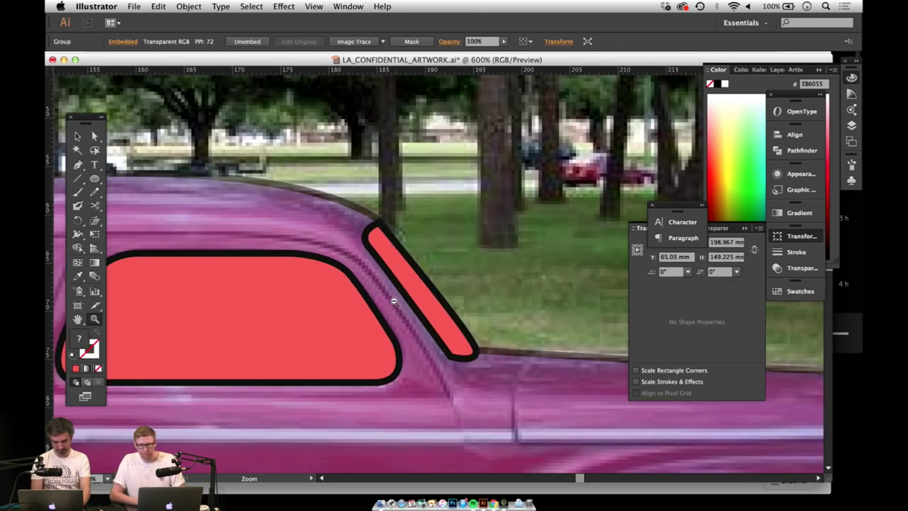
{"action": "left_click", "coordinate": [394, 305], "text": "alt"}
{"action": "left_click", "coordinate": [384, 330], "text": "alt"}
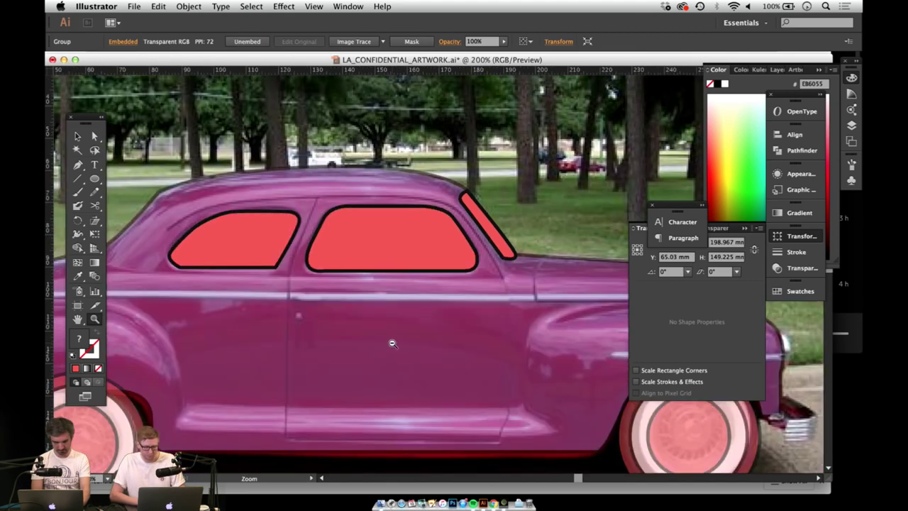
{"action": "left_click", "coordinate": [384, 336], "text": "alt"}
{"action": "left_click_drag", "start_coordinate": [385, 336], "coordinate": [333, 355]}
{"action": "left_click_drag", "start_coordinate": [410, 317], "coordinate": [315, 324]}
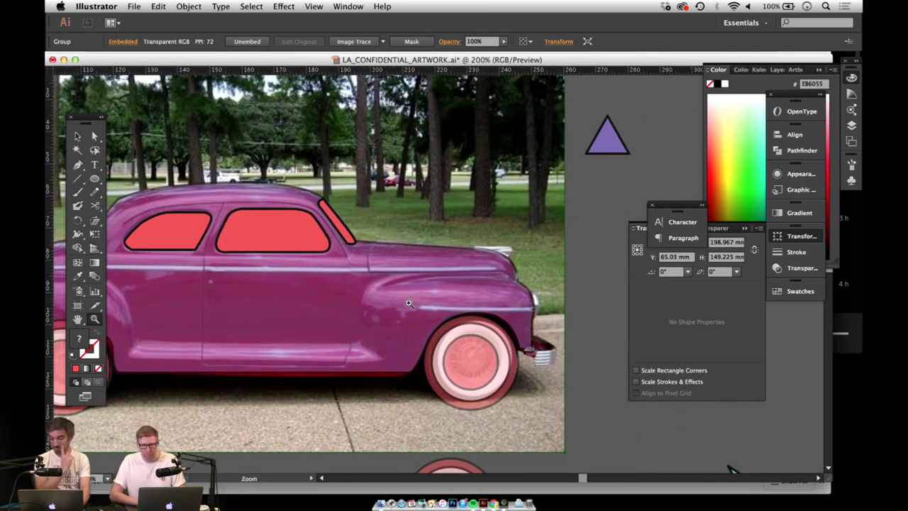
{"action": "left_click_drag", "start_coordinate": [272, 324], "coordinate": [342, 323]}
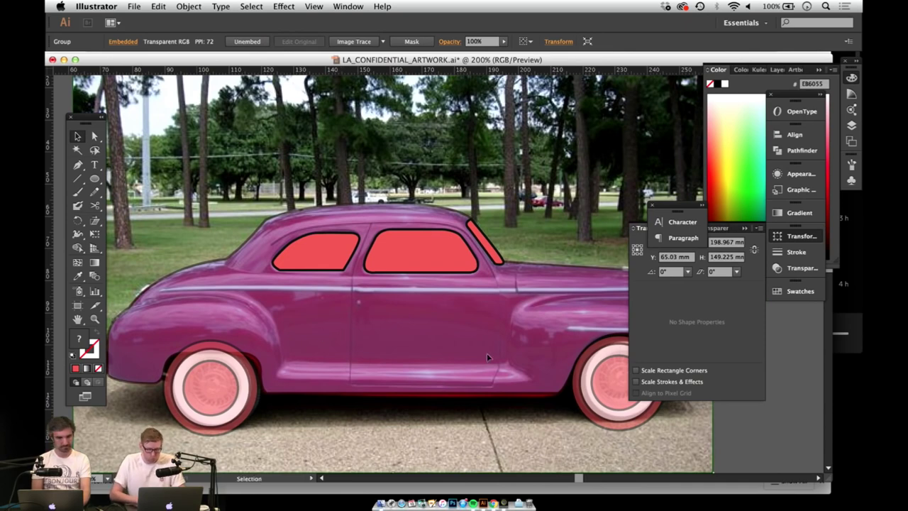
{"action": "left_click", "coordinate": [851, 125]}
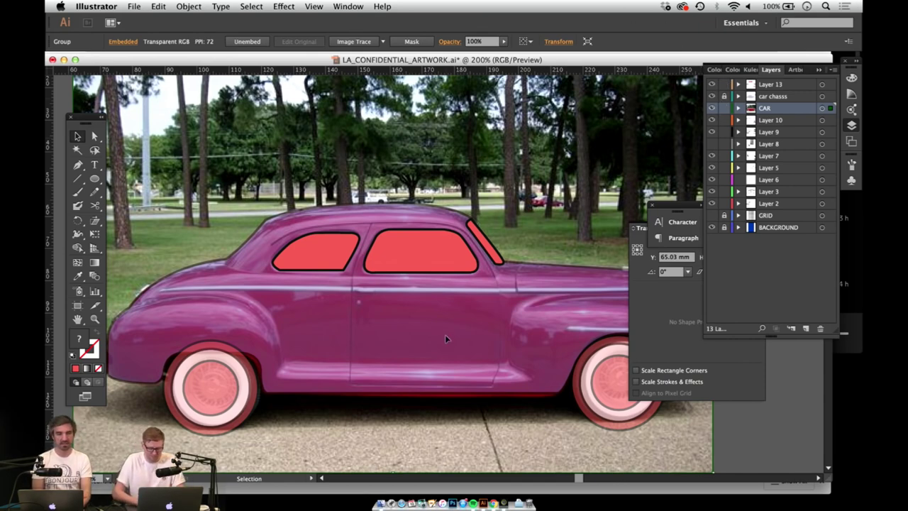
{"action": "left_click", "coordinate": [399, 344]}
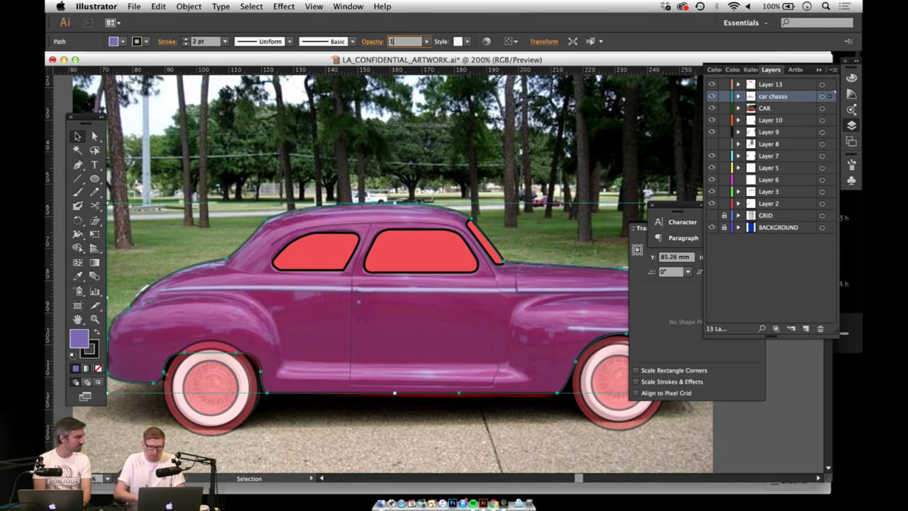
{"action": "type", "text": "100"}
{"action": "key", "text": "Return"}
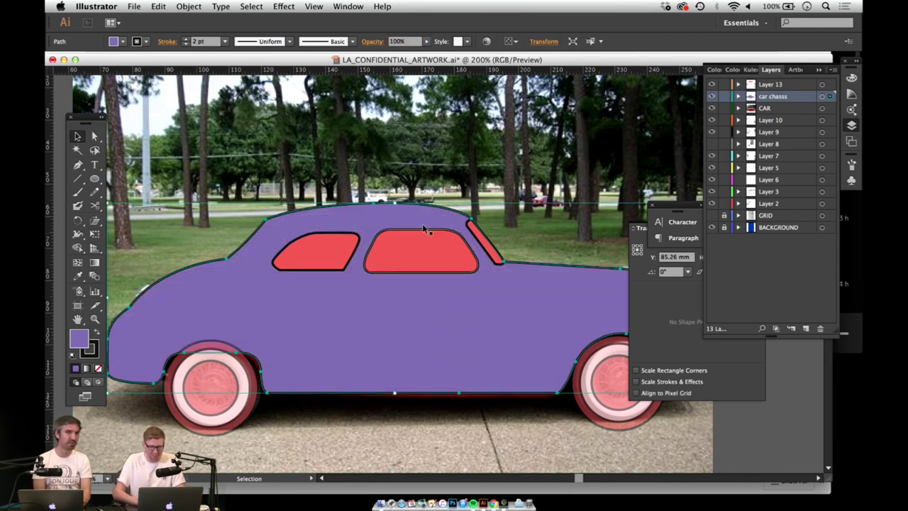
{"action": "left_click", "coordinate": [724, 97]}
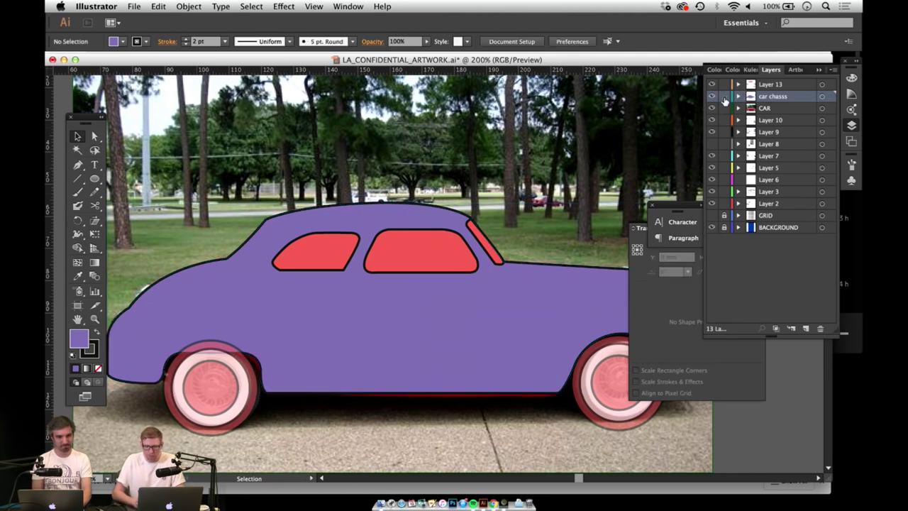
Step: Move the reference car photo horizontally out from behind the traced car, clear of its rear end
{"action": "key", "text": "z"}
{"action": "left_click", "coordinate": [418, 318], "text": "alt"}
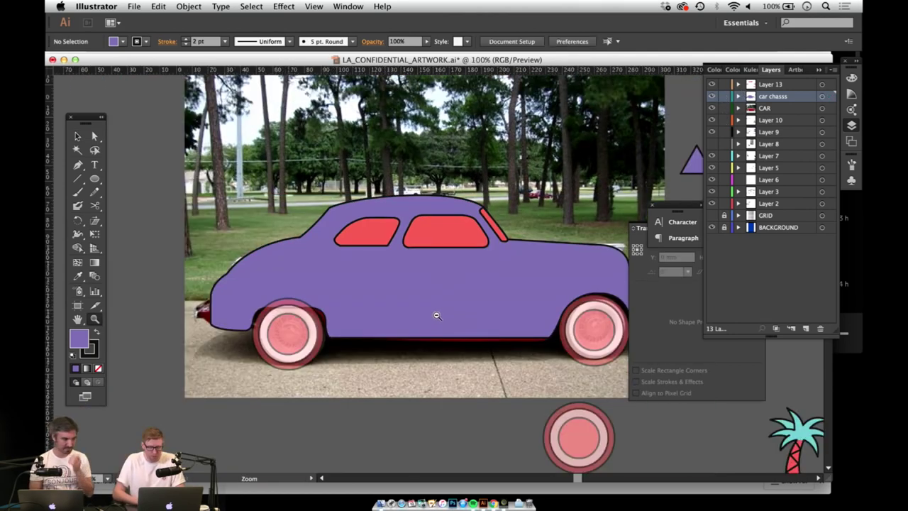
{"action": "left_click", "coordinate": [435, 314], "text": "alt"}
{"action": "left_click_drag", "start_coordinate": [437, 302], "coordinate": [438, 386]}
{"action": "key", "text": "v"}
{"action": "left_click", "coordinate": [486, 248]}
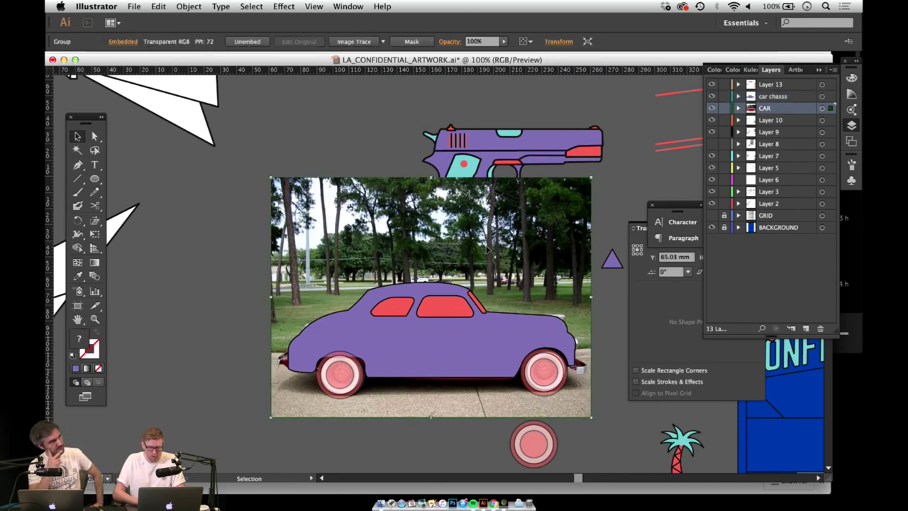
{"action": "left_click_drag", "start_coordinate": [434, 252], "coordinate": [212, 252]}
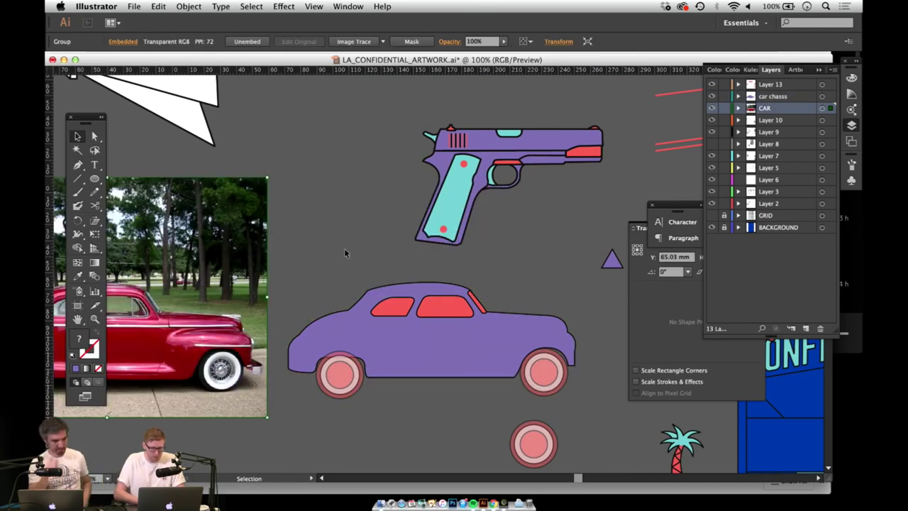
Step: Raise the opacity of the traced car's rear wheel circles
{"action": "left_click_drag", "start_coordinate": [364, 249], "coordinate": [412, 209]}
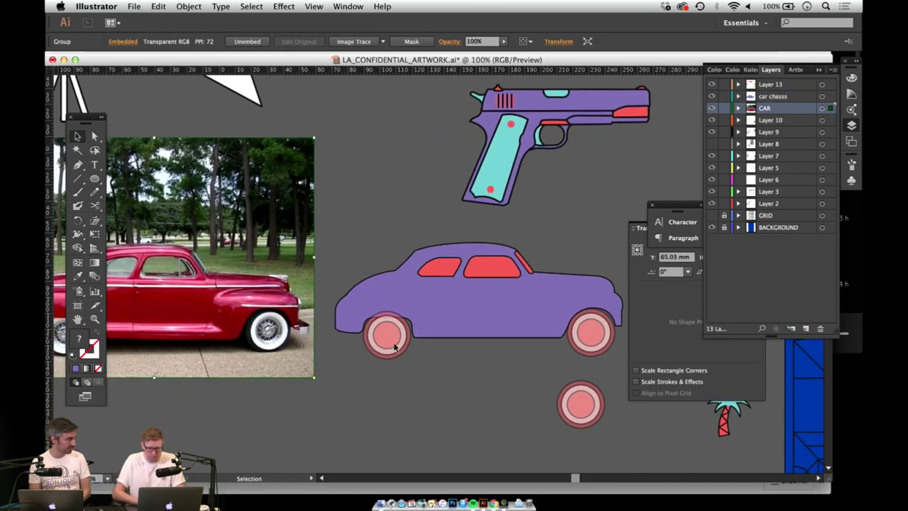
{"action": "left_click", "coordinate": [400, 335]}
{"action": "left_click", "coordinate": [405, 41]}
{"action": "type", "text": "1"}
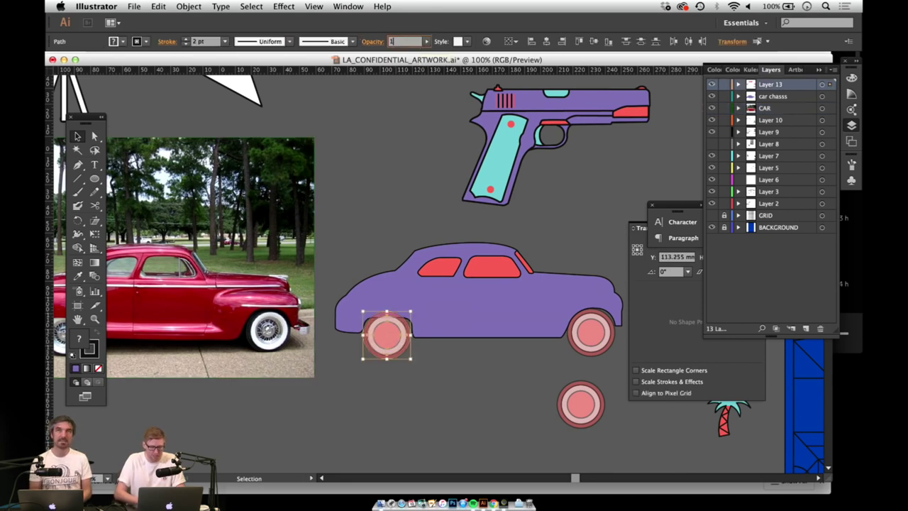
Step: Set the opacity of the car's rear and front wheels to 100%
{"action": "type", "text": "00"}
{"action": "key", "text": "Return"}
{"action": "scroll", "coordinate": [490, 389], "scroll_direction": "right", "scroll_amount": 5}
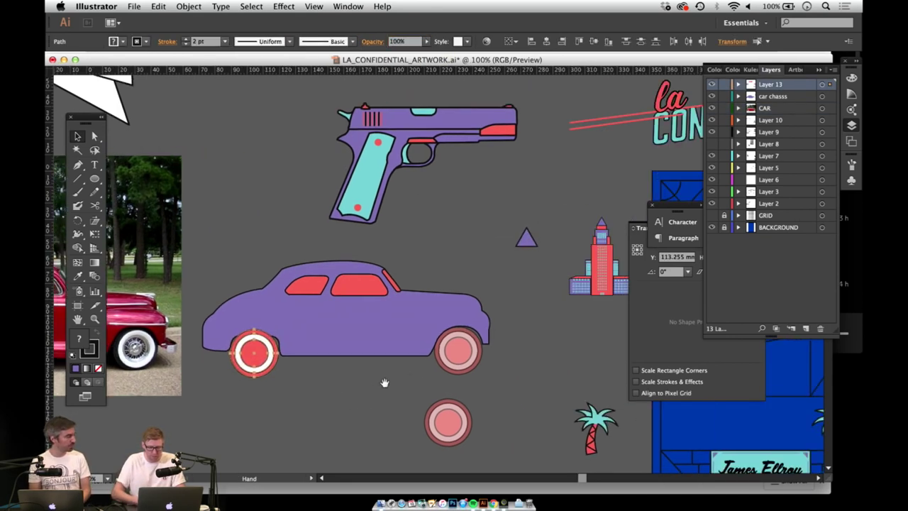
{"action": "left_click", "coordinate": [469, 346]}
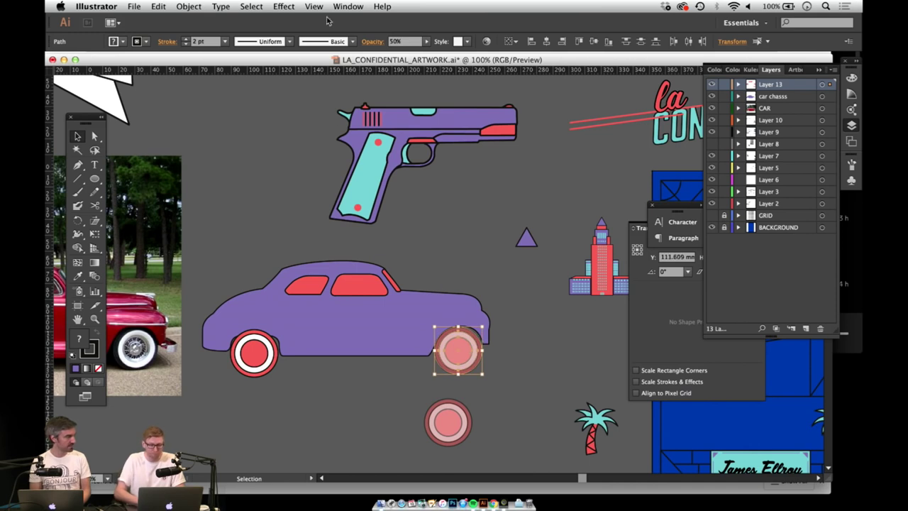
{"action": "left_click", "coordinate": [405, 42]}
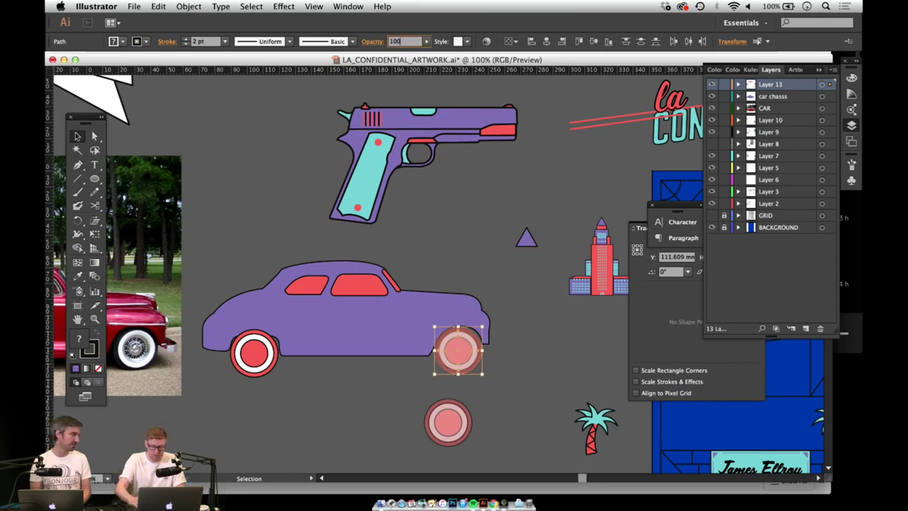
{"action": "type", "text": "100"}
{"action": "key", "text": "Return"}
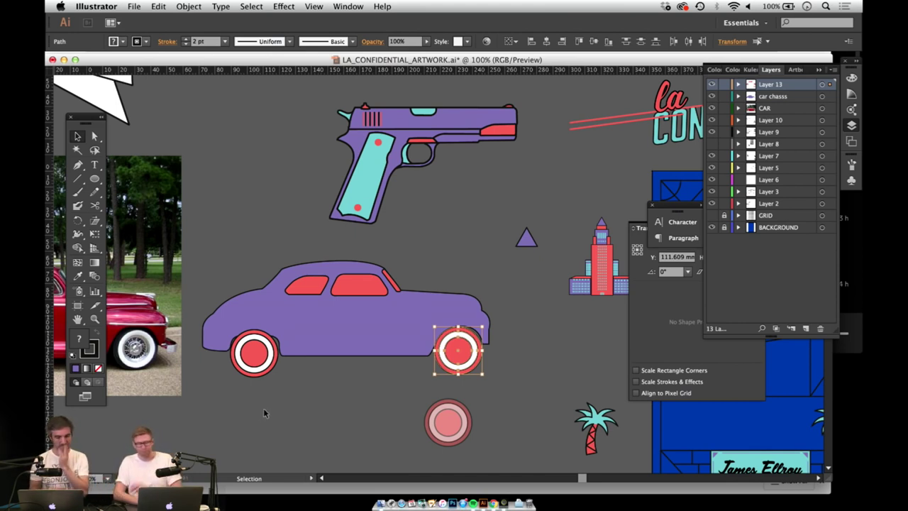
Step: Examine how the purple car body's outline and wheel arches fit around the wheels, comparing them with the reference photo
{"action": "left_click", "coordinate": [262, 353]}
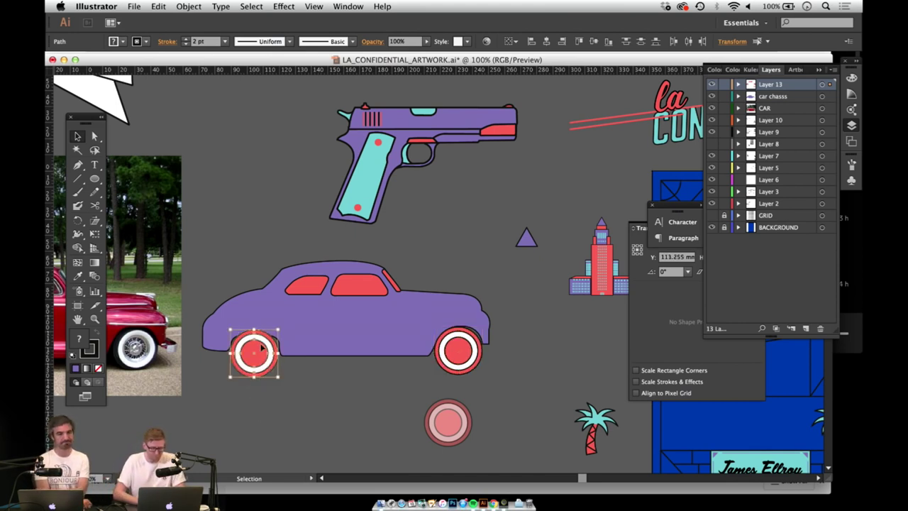
{"action": "left_click", "coordinate": [262, 352], "text": "shift"}
{"action": "left_click", "coordinate": [262, 352], "text": "shift"}
{"action": "left_click", "coordinate": [329, 350]}
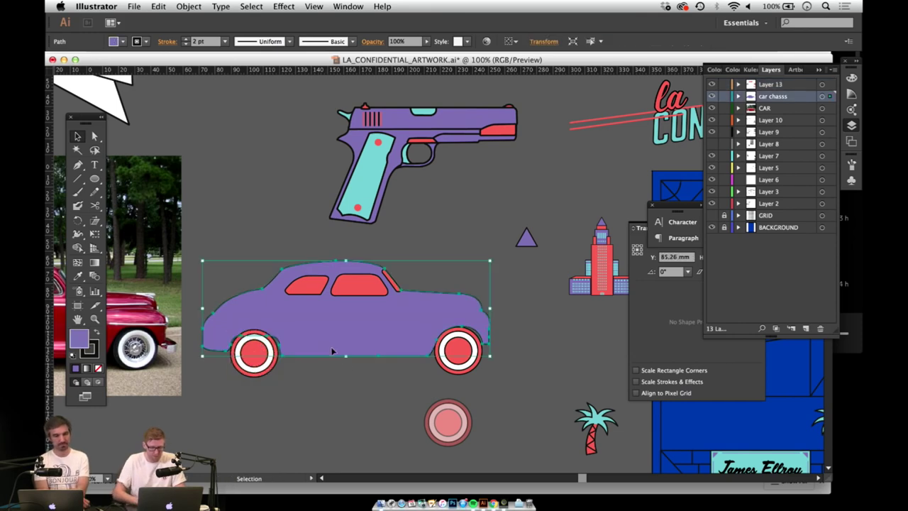
{"action": "left_click", "coordinate": [307, 342]}
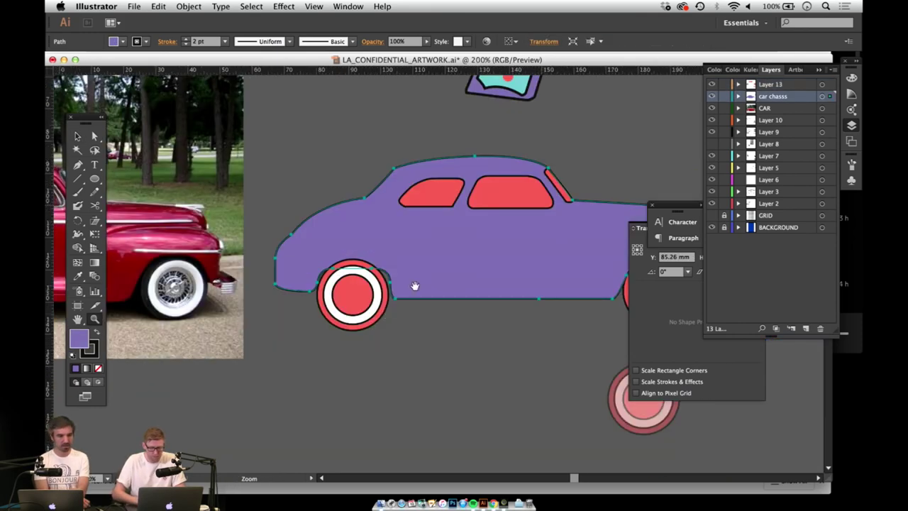
{"action": "left_click", "coordinate": [288, 346]}
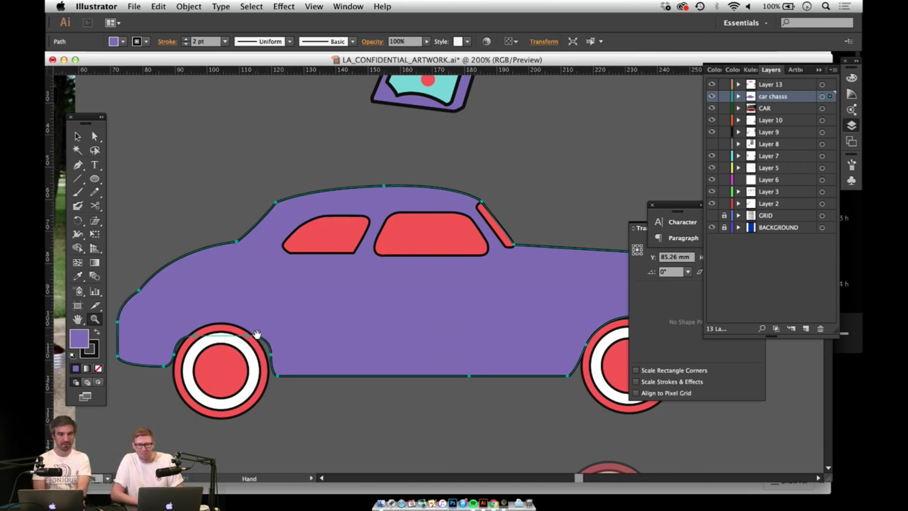
{"action": "left_click_drag", "start_coordinate": [277, 333], "coordinate": [493, 318]}
{"action": "left_click_drag", "start_coordinate": [415, 298], "coordinate": [413, 300]}
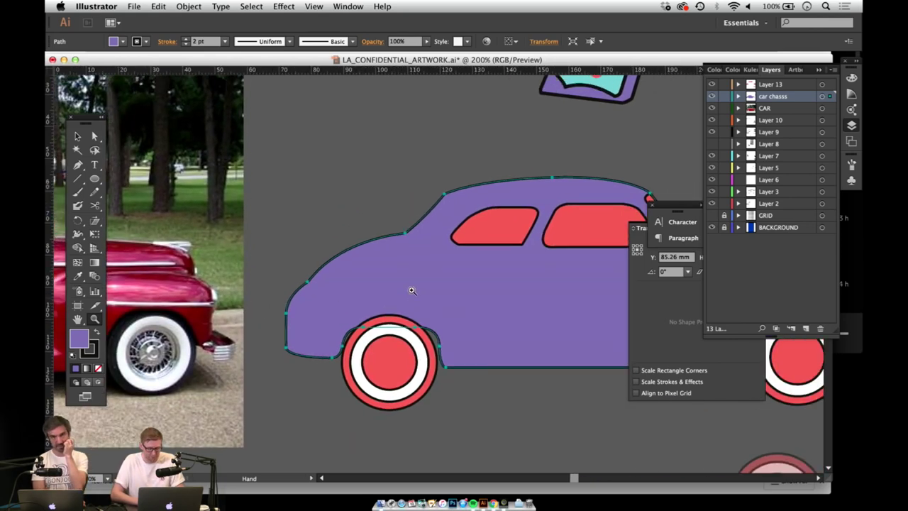
{"action": "left_click_drag", "start_coordinate": [318, 275], "coordinate": [414, 298]}
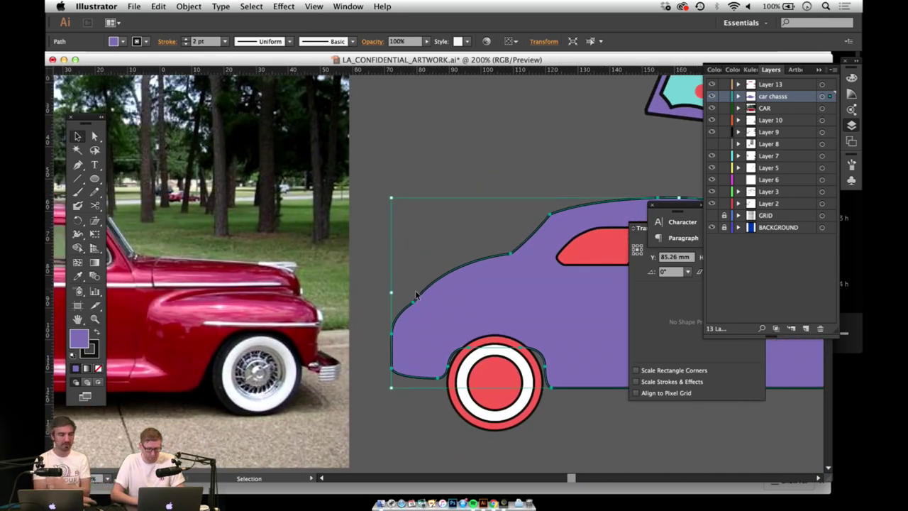
{"action": "key", "text": "z"}
{"action": "left_click", "coordinate": [442, 270], "text": "alt"}
{"action": "left_click_drag", "start_coordinate": [492, 261], "coordinate": [304, 320]}
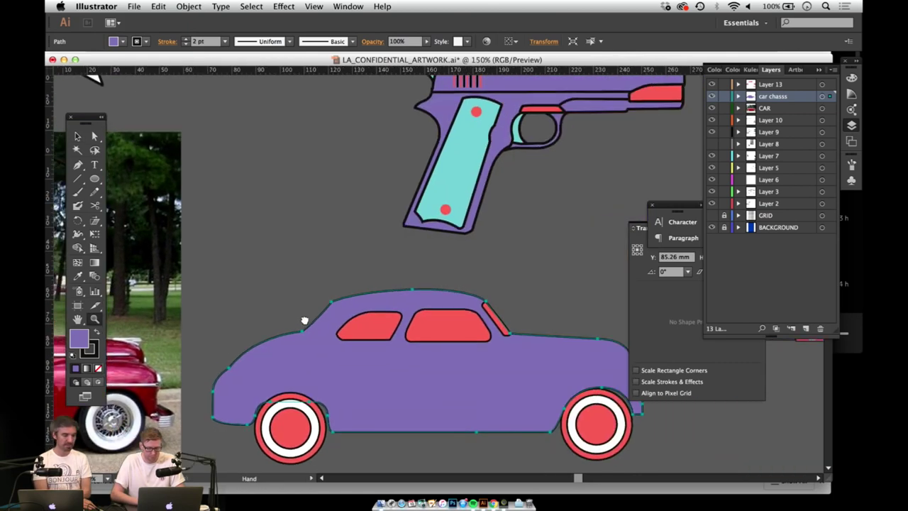
{"action": "key", "text": "v"}
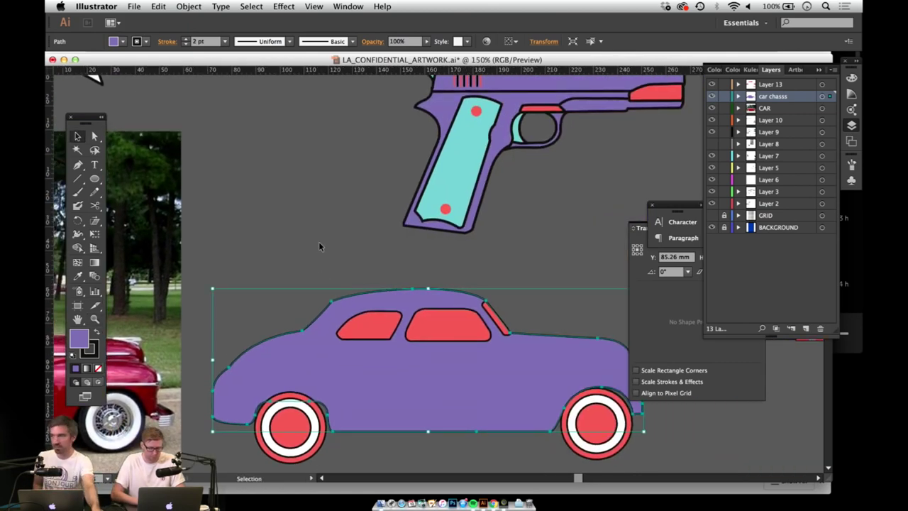
Step: Place the reference photo beneath the half-transparent car body and nudge it slightly right to line up with the drawn outline
{"action": "left_click", "coordinate": [165, 210]}
{"action": "left_click", "coordinate": [397, 386]}
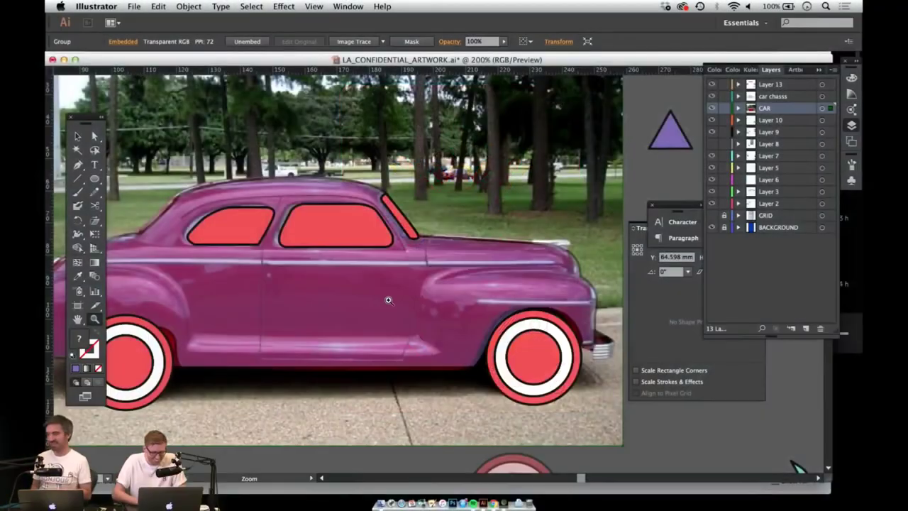
{"action": "left_click", "coordinate": [486, 323]}
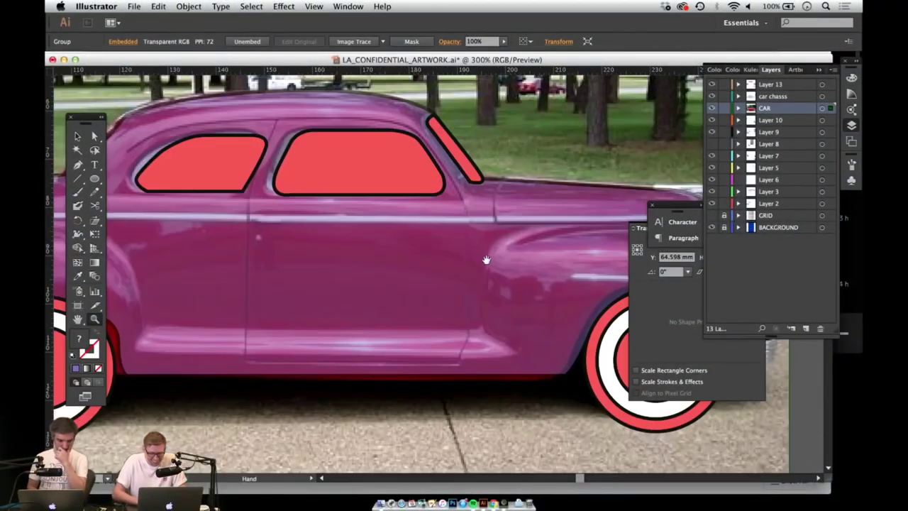
{"action": "left_click_drag", "start_coordinate": [486, 323], "coordinate": [275, 318]}
{"action": "left_click_drag", "start_coordinate": [376, 292], "coordinate": [288, 345]}
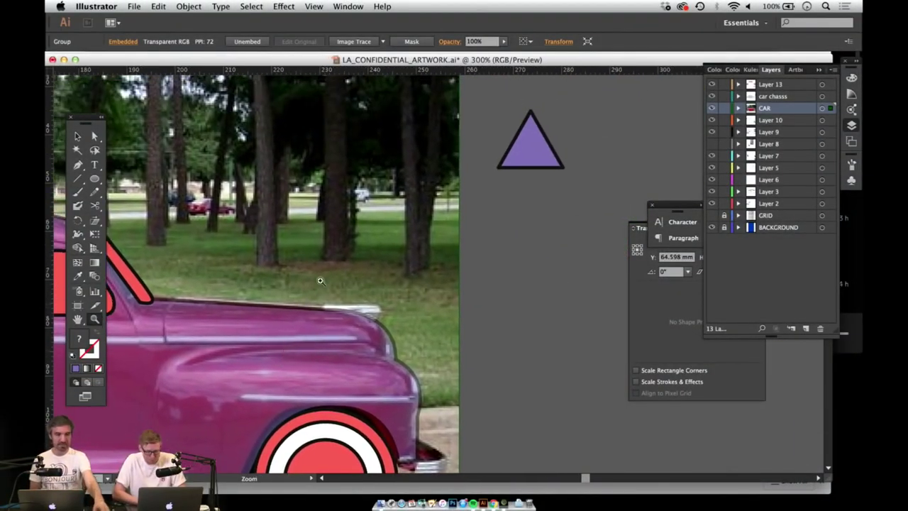
{"action": "key", "text": "v"}
{"action": "key", "text": "Right"}
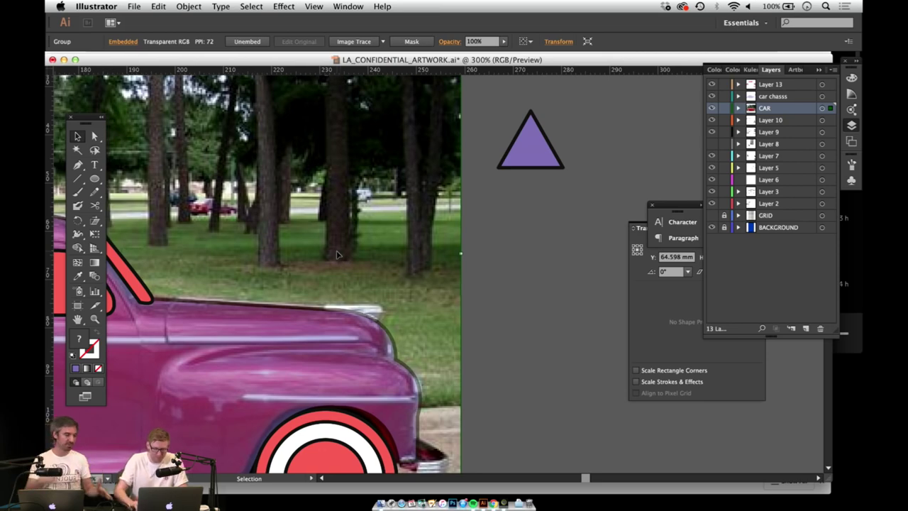
{"action": "key", "text": "Right"}
Step: Check the alignment between the reference photo and the car drawing from the rear fender to the front wheel
{"action": "left_click_drag", "start_coordinate": [251, 330], "coordinate": [663, 339]}
{"action": "left_click_drag", "start_coordinate": [173, 371], "coordinate": [496, 364]}
{"action": "key", "text": "v"}
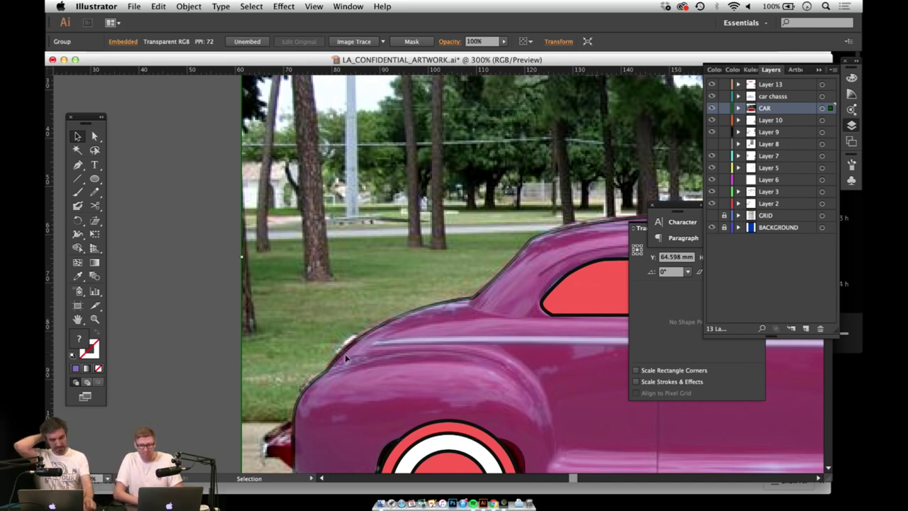
{"action": "key", "text": "space"}
{"action": "left_click_drag", "start_coordinate": [559, 418], "coordinate": [424, 322]}
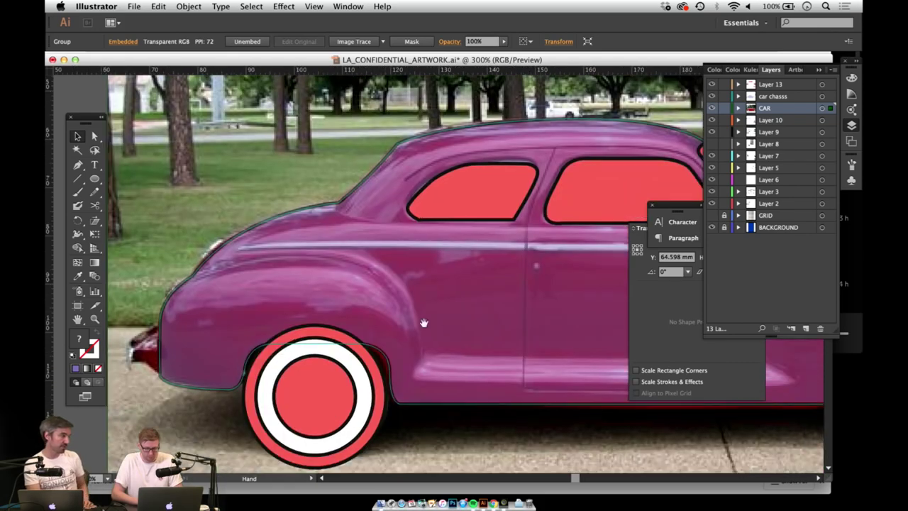
{"action": "scroll", "coordinate": [376, 317], "scroll_direction": "right", "scroll_amount": 5}
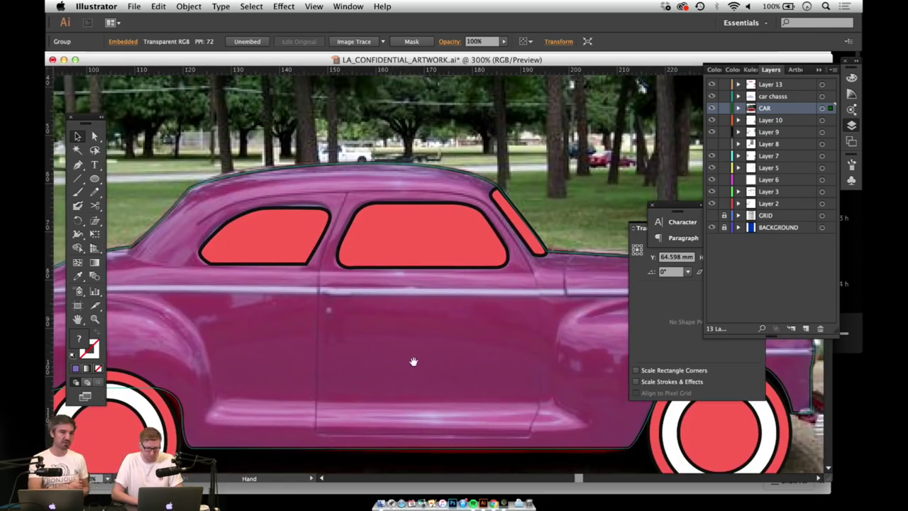
{"action": "scroll", "coordinate": [371, 336], "scroll_direction": "right", "scroll_amount": 3}
{"action": "scroll", "coordinate": [371, 336], "scroll_direction": "up", "scroll_amount": 1}
{"action": "left_click", "coordinate": [404, 347], "text": "alt"}
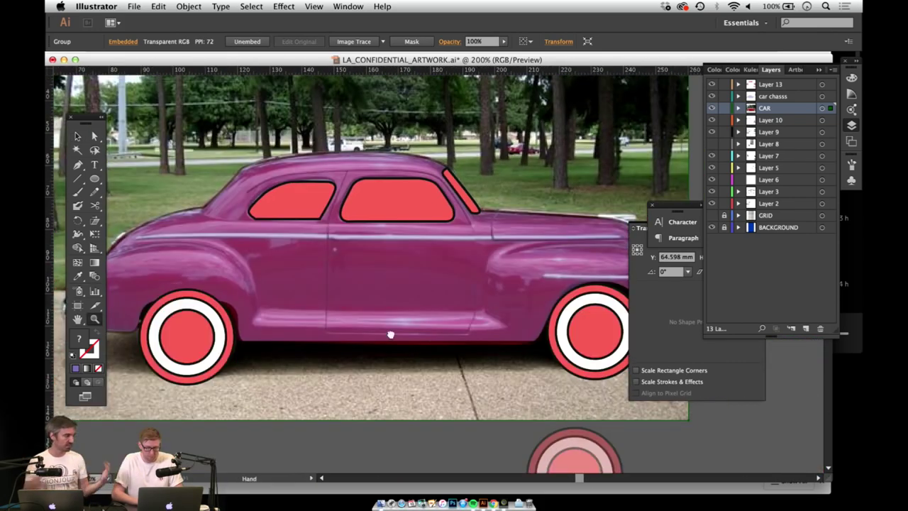
{"action": "left_click_drag", "start_coordinate": [389, 334], "coordinate": [282, 409]}
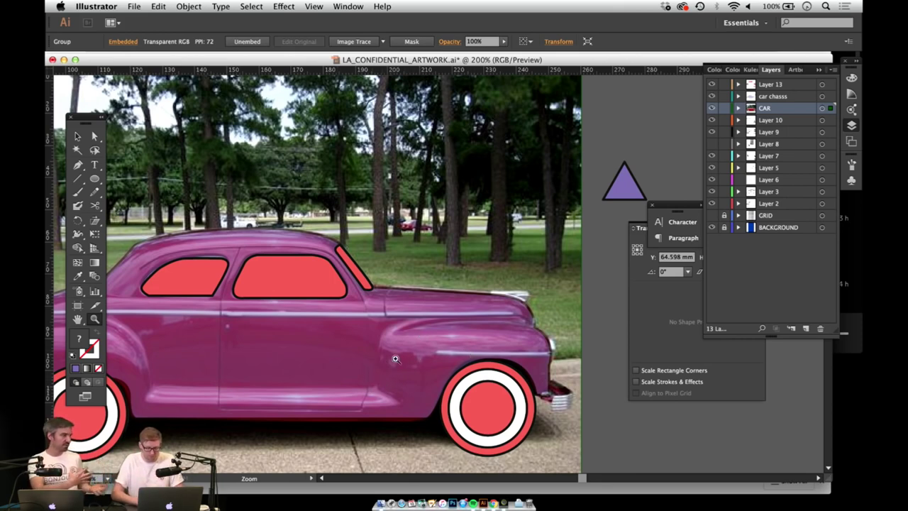
{"action": "scroll", "coordinate": [352, 386], "scroll_direction": "left", "scroll_amount": 5}
{"action": "scroll", "coordinate": [352, 385], "scroll_direction": "down", "scroll_amount": 4}
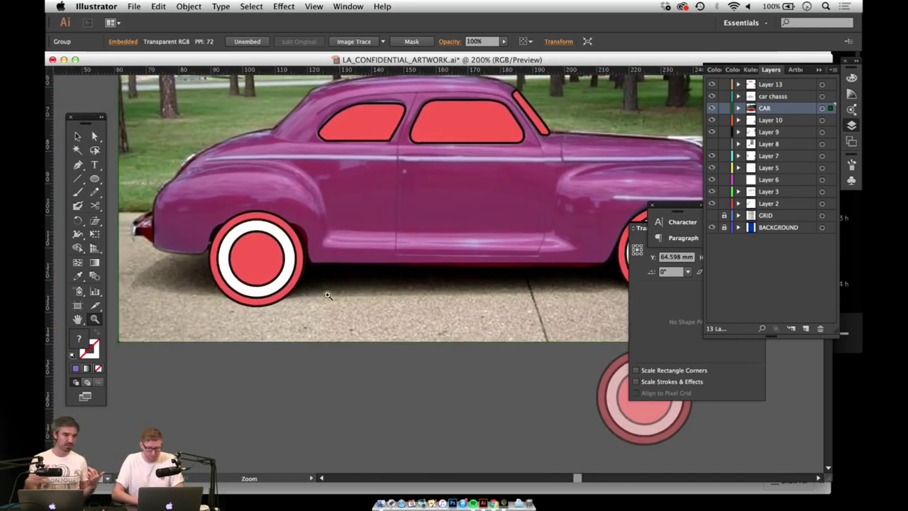
Step: Move all the circles of the rear wheel straight down onto the empty canvas below the photo, then deselect them
{"action": "key", "text": "v"}
{"action": "left_click", "coordinate": [252, 266]}
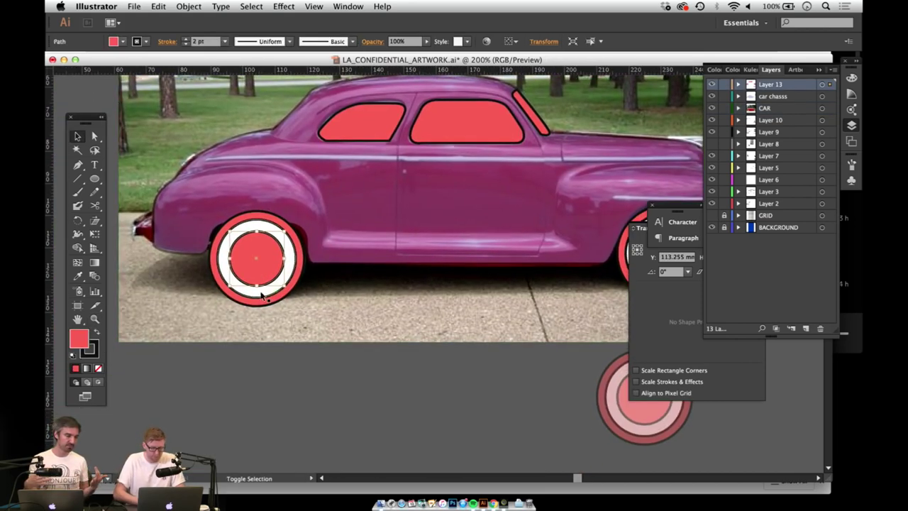
{"action": "left_click", "coordinate": [260, 301], "text": "shift"}
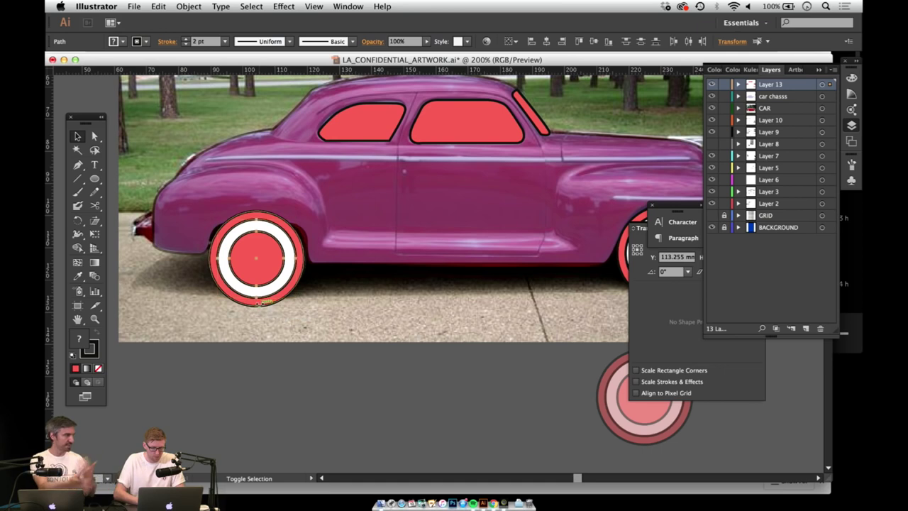
{"action": "left_click_drag", "start_coordinate": [264, 249], "coordinate": [265, 408]}
{"action": "left_click", "coordinate": [359, 396]}
Step: Examine the detached wheel up close and compare it with the photo's rear wheel, door lines and front fender
{"action": "key", "text": "z"}
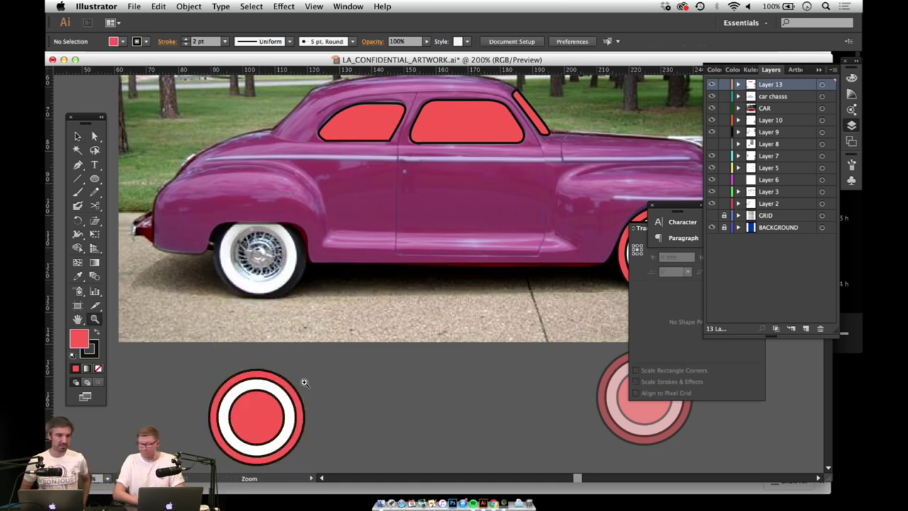
{"action": "left_click", "coordinate": [286, 393]}
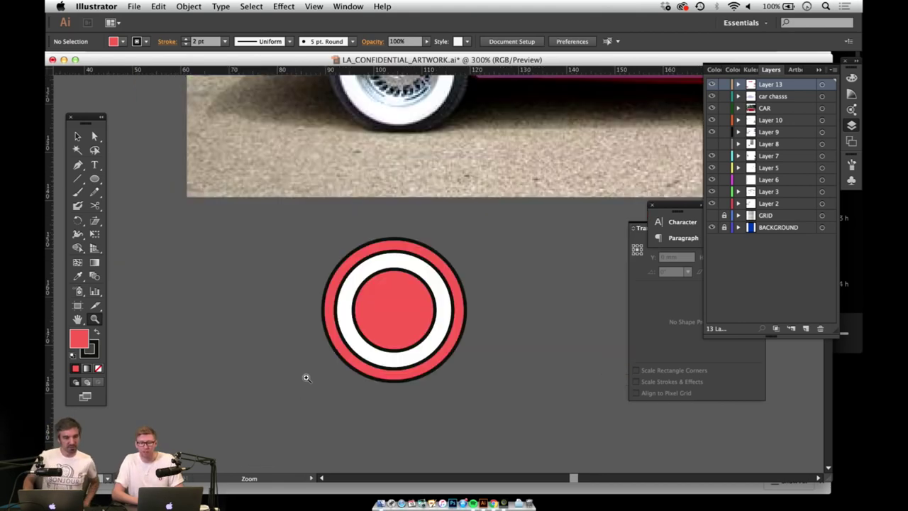
{"action": "left_click", "coordinate": [373, 307]}
{"action": "left_click", "coordinate": [459, 223]}
{"action": "left_click_drag", "start_coordinate": [459, 213], "coordinate": [370, 336]}
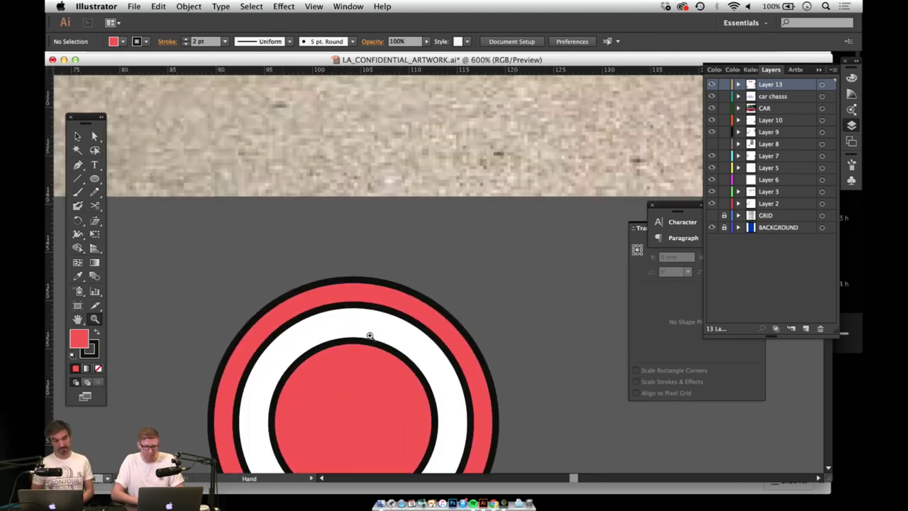
{"action": "left_click", "coordinate": [396, 280], "text": "alt"}
{"action": "left_click", "coordinate": [401, 294], "text": "alt"}
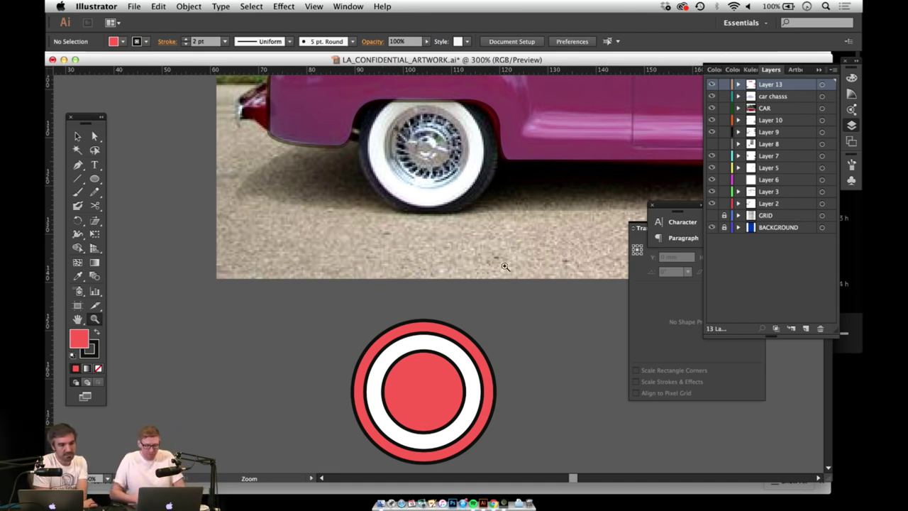
{"action": "left_click_drag", "start_coordinate": [515, 144], "coordinate": [374, 260]}
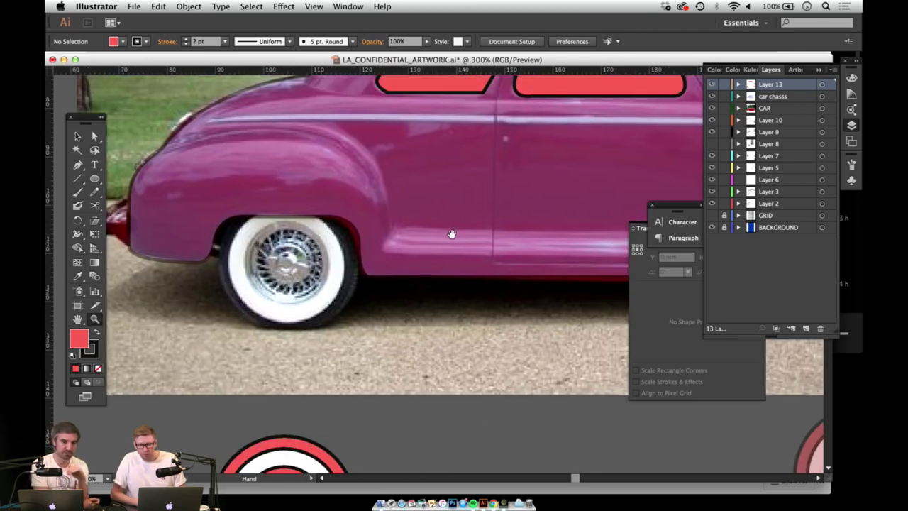
{"action": "scroll", "coordinate": [459, 236], "scroll_direction": "right", "scroll_amount": 10}
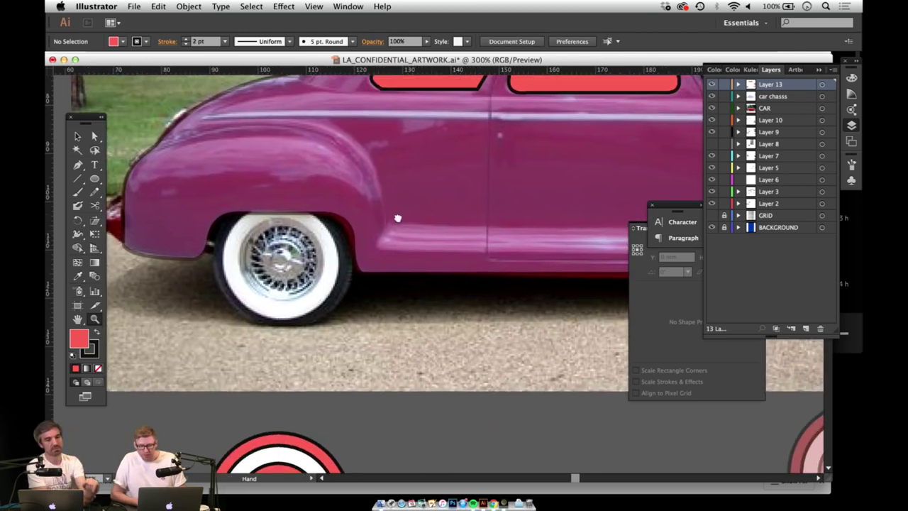
{"action": "scroll", "coordinate": [459, 236], "scroll_direction": "up", "scroll_amount": 3}
{"action": "scroll", "coordinate": [480, 239], "scroll_direction": "right", "scroll_amount": 5}
{"action": "scroll", "coordinate": [481, 239], "scroll_direction": "up", "scroll_amount": 3}
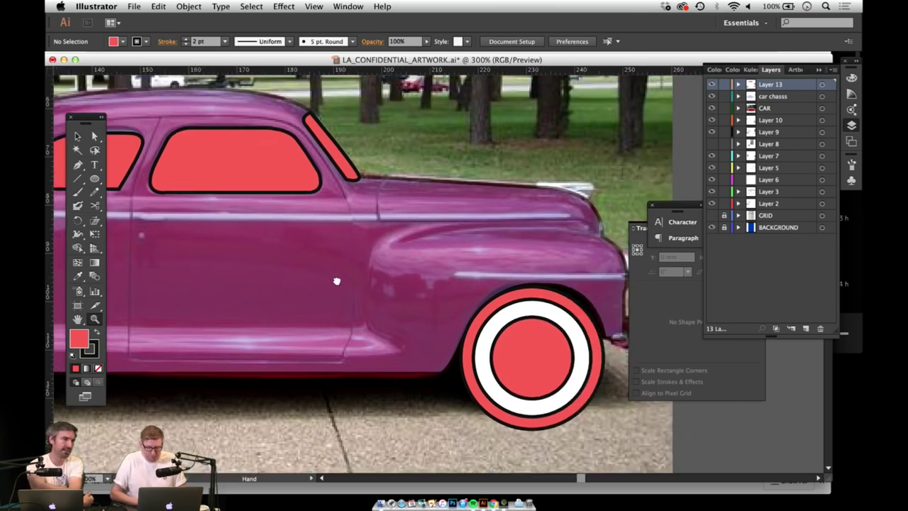
{"action": "scroll", "coordinate": [595, 331], "scroll_direction": "left", "scroll_amount": 12}
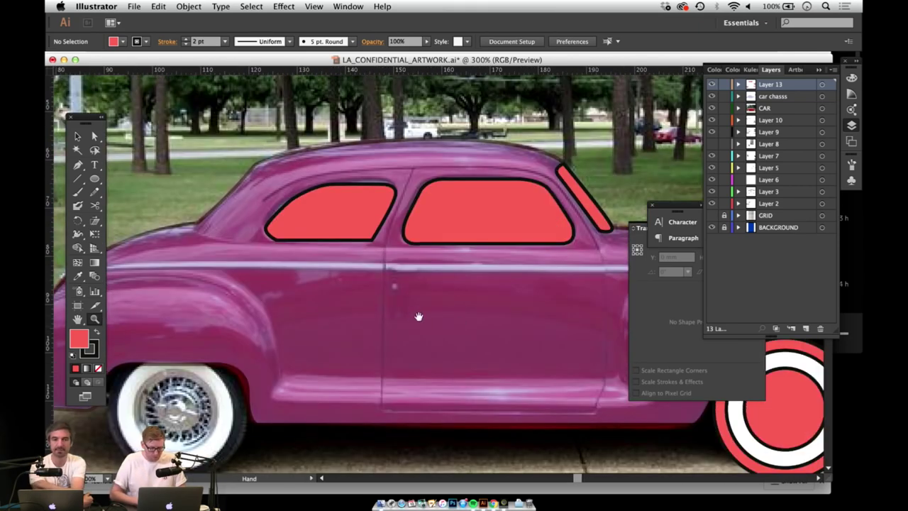
Step: Lock the car chasss layer that holds the car body and make Layer 13 the active layer
{"action": "key", "text": "p"}
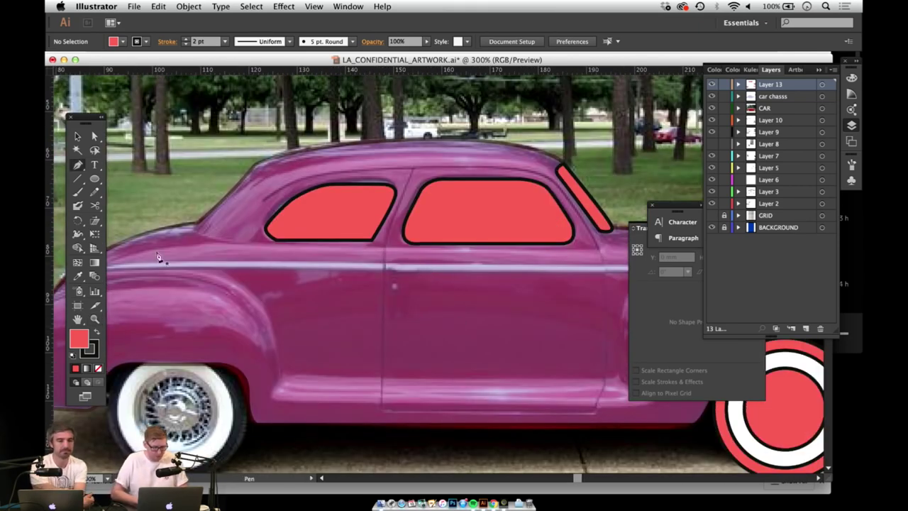
{"action": "scroll", "coordinate": [413, 197], "scroll_direction": "down", "scroll_amount": 9}
{"action": "key", "text": "v"}
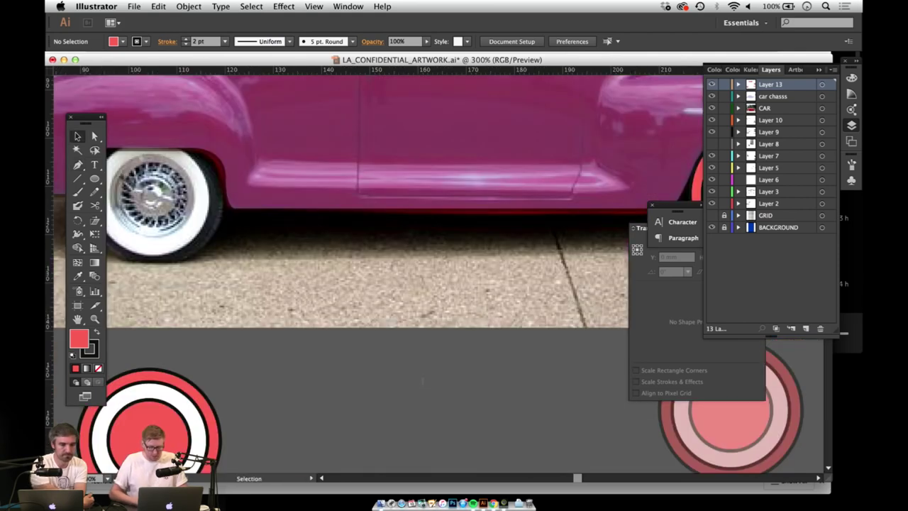
{"action": "scroll", "coordinate": [422, 376], "scroll_direction": "up", "scroll_amount": 7}
{"action": "scroll", "coordinate": [421, 376], "scroll_direction": "right", "scroll_amount": 2}
{"action": "left_click", "coordinate": [436, 316]}
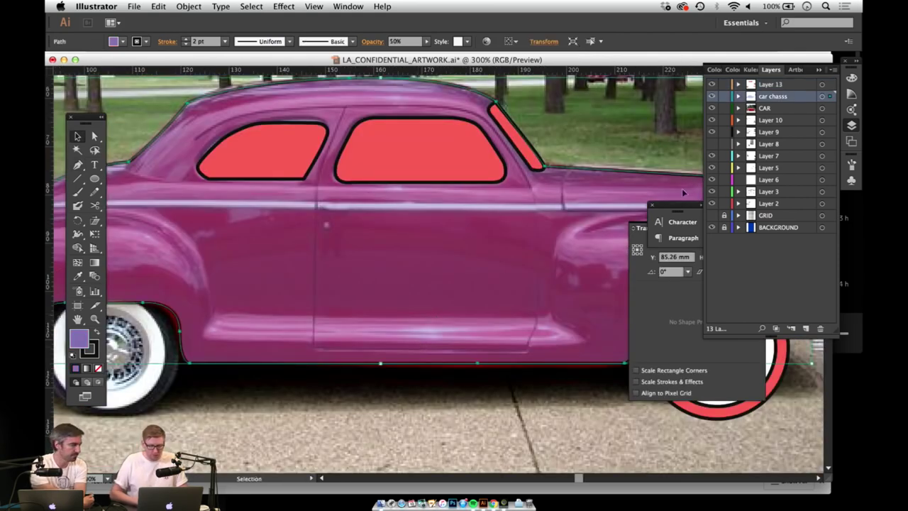
{"action": "left_click", "coordinate": [724, 96]}
{"action": "left_click", "coordinate": [776, 84]}
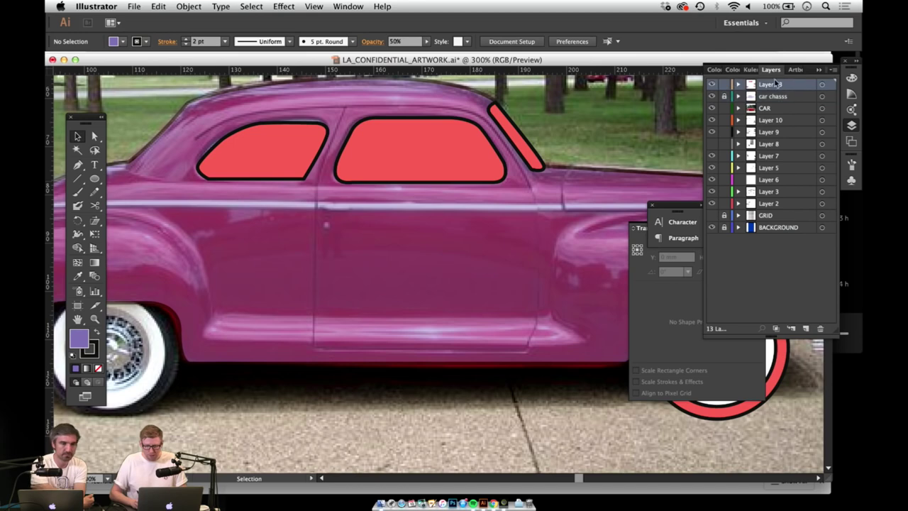
{"action": "left_click", "coordinate": [712, 85]}
{"action": "left_click", "coordinate": [712, 85]}
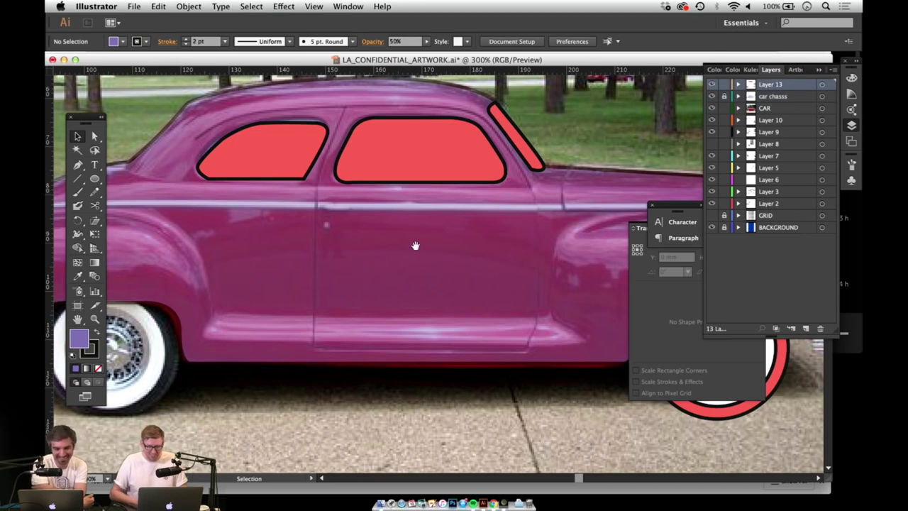
Step: Set the Pen tool to draw with no fill and a 1 pt dark stroke
{"action": "left_click_drag", "start_coordinate": [375, 239], "coordinate": [395, 260]}
{"action": "key", "text": "p"}
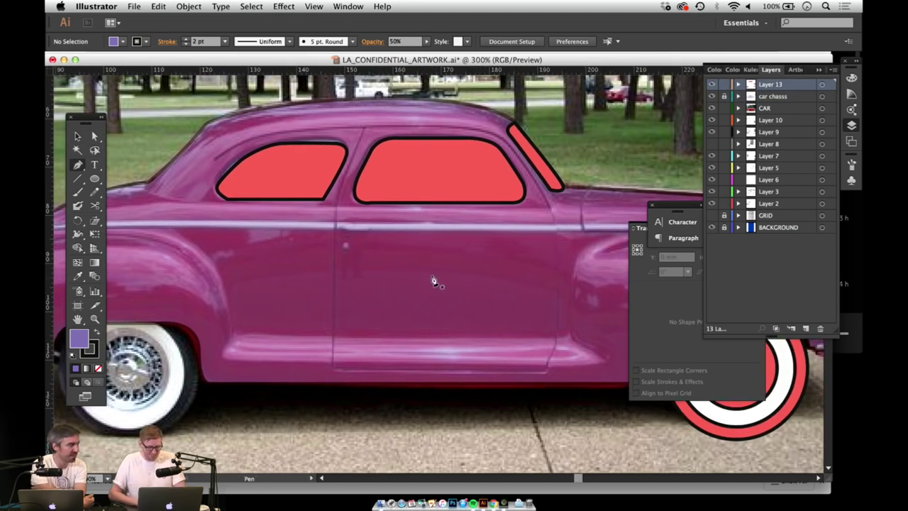
{"action": "left_click", "coordinate": [99, 368]}
{"action": "left_click", "coordinate": [97, 354]}
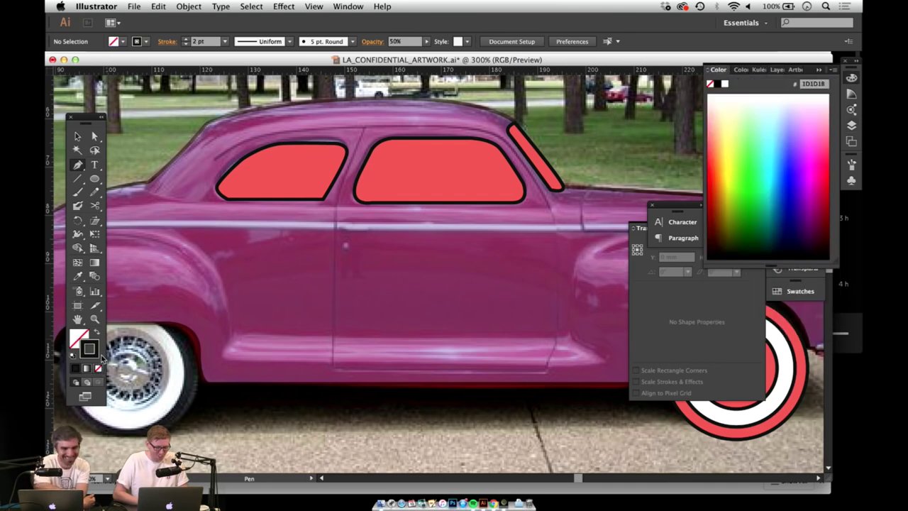
{"action": "left_click", "coordinate": [185, 44]}
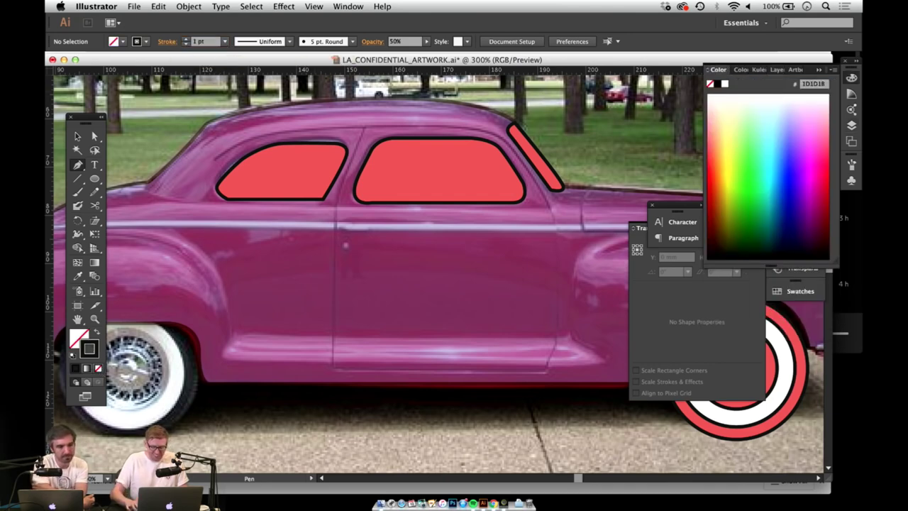
Step: Trace the door's rear edge from the roofline between the side windows down to the sill, about 50 mm tall
{"action": "key", "text": "z"}
{"action": "left_click", "coordinate": [349, 187]}
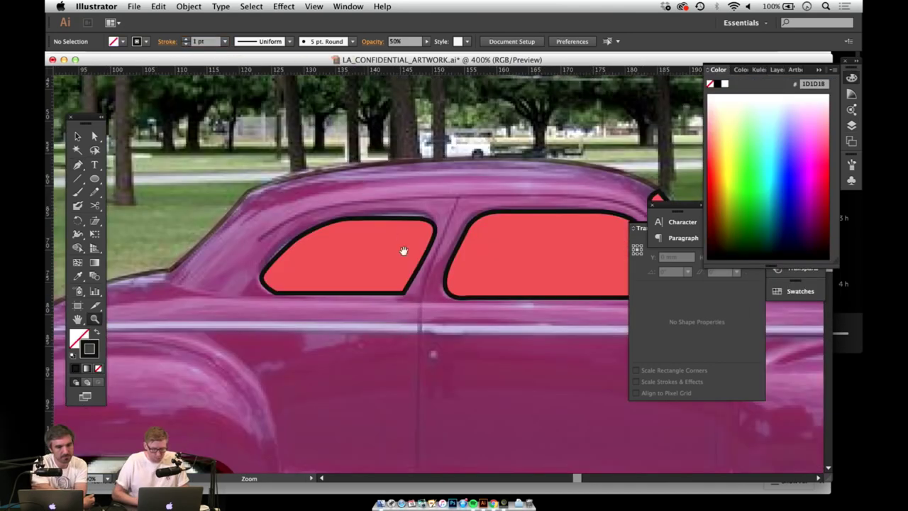
{"action": "left_click_drag", "start_coordinate": [402, 251], "coordinate": [311, 191]}
{"action": "left_click_drag", "start_coordinate": [323, 241], "coordinate": [353, 239]}
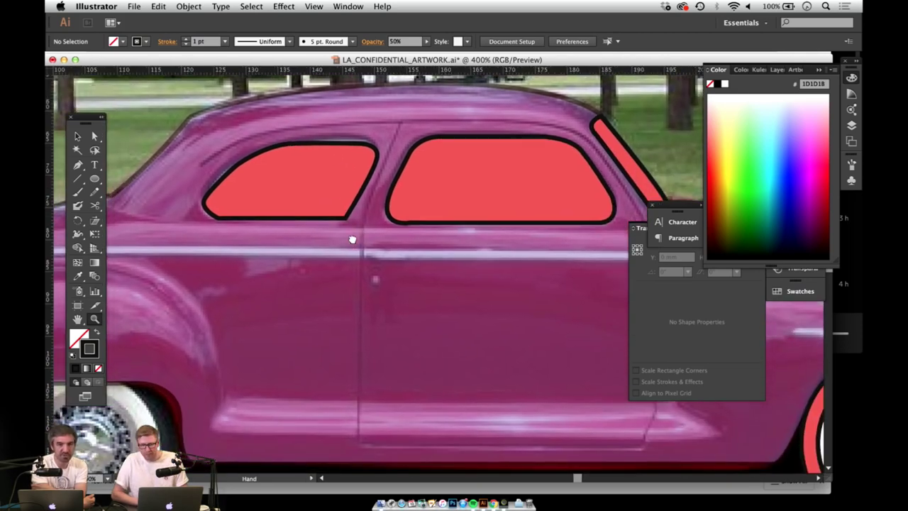
{"action": "mouse_move", "coordinate": [352, 236]}
{"action": "left_mouse_down"}
{"action": "mouse_move", "coordinate": [363, 224]}
{"action": "mouse_move", "coordinate": [363, 247]}
{"action": "left_mouse_up"}
{"action": "key", "text": "p"}
{"action": "left_click", "coordinate": [400, 120]}
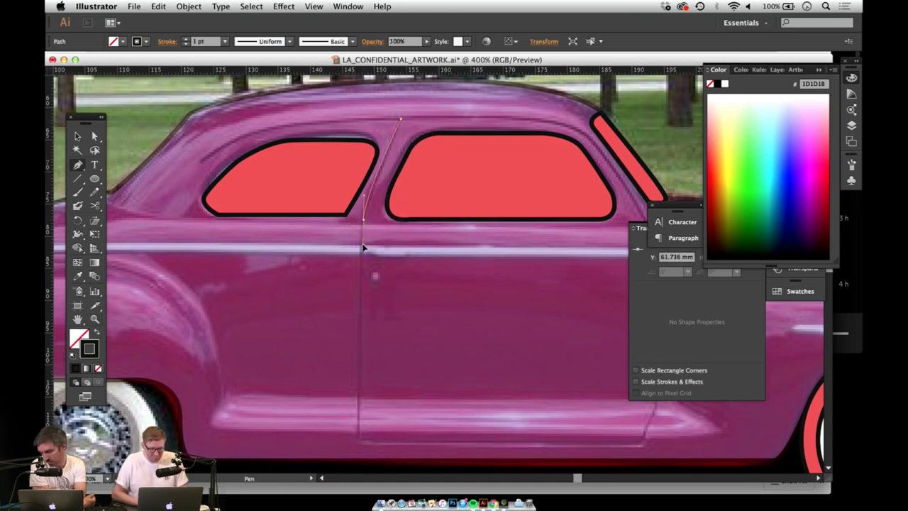
{"action": "left_click_drag", "start_coordinate": [363, 246], "coordinate": [363, 246]}
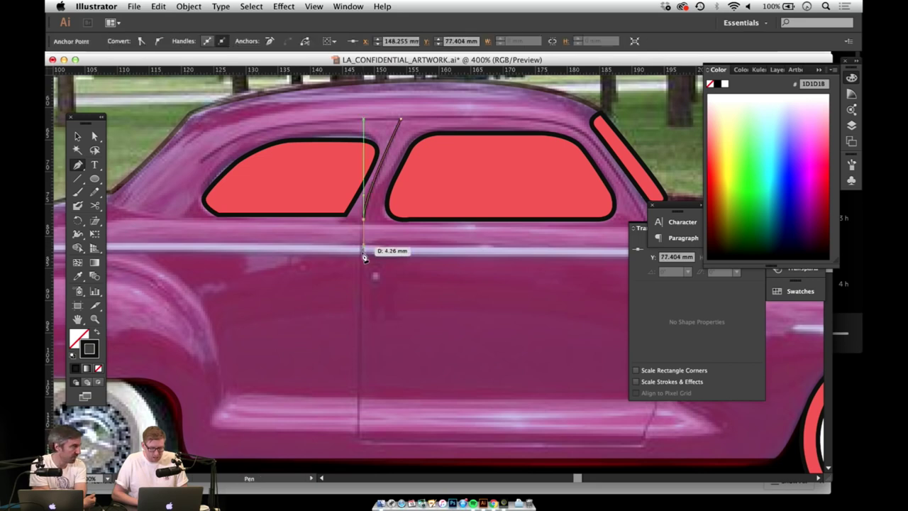
{"action": "left_click_drag", "start_coordinate": [366, 282], "coordinate": [360, 197]}
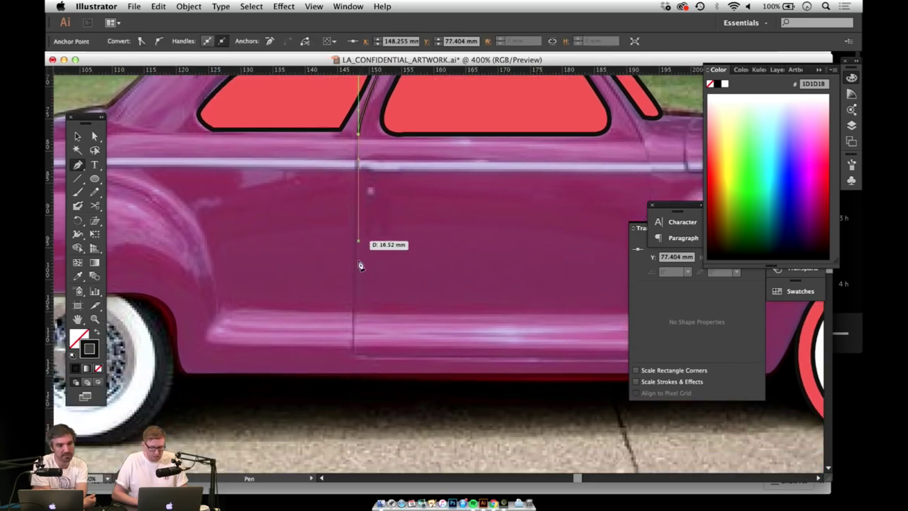
{"action": "left_click", "coordinate": [359, 356]}
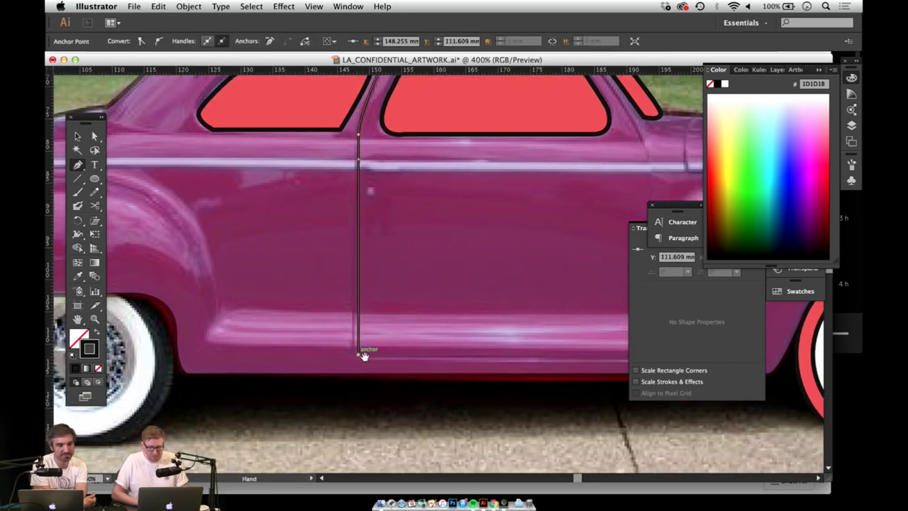
Step: Continue the door outline about 43 mm along the sill, around the angled front corner and straight up to the chrome trim
{"action": "left_click_drag", "start_coordinate": [365, 355], "coordinate": [227, 352]}
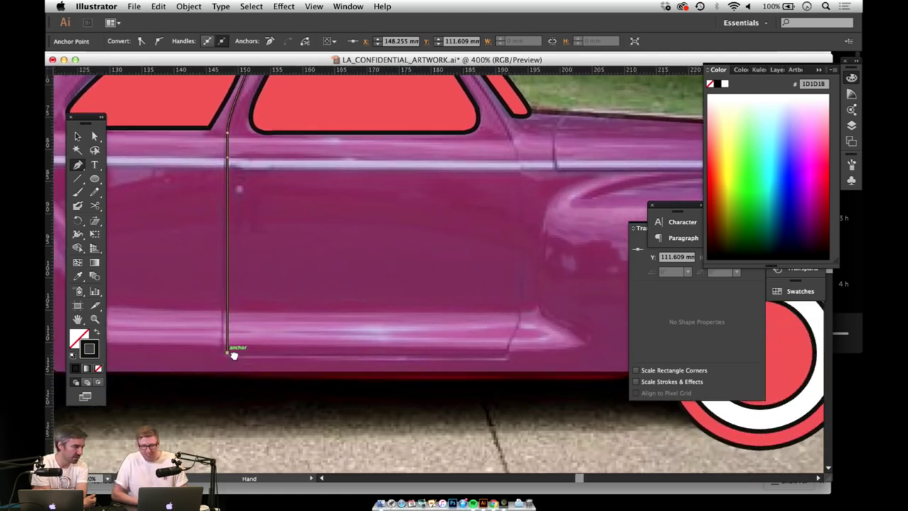
{"action": "left_click", "coordinate": [506, 353]}
{"action": "left_click", "coordinate": [518, 326]}
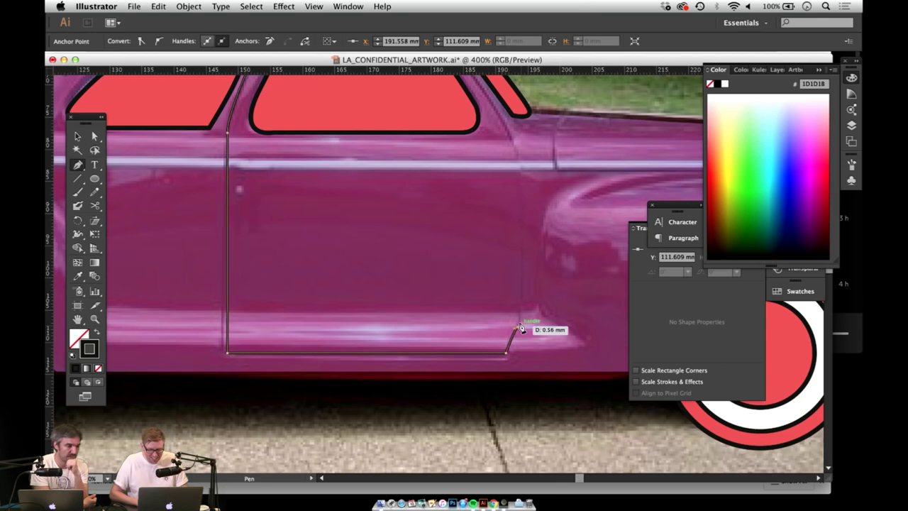
{"action": "scroll", "coordinate": [487, 308], "scroll_direction": "up", "scroll_amount": 3}
{"action": "scroll", "coordinate": [487, 308], "scroll_direction": "right", "scroll_amount": 2}
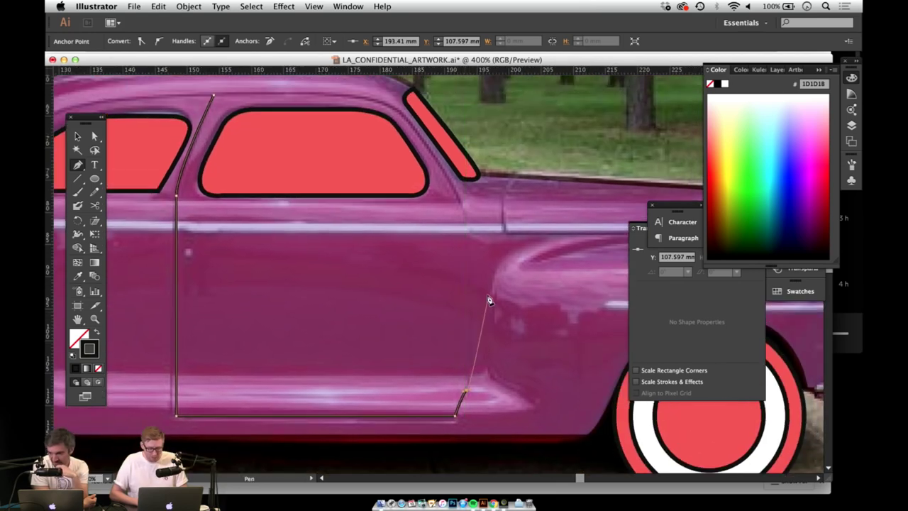
{"action": "left_click", "coordinate": [466, 230]}
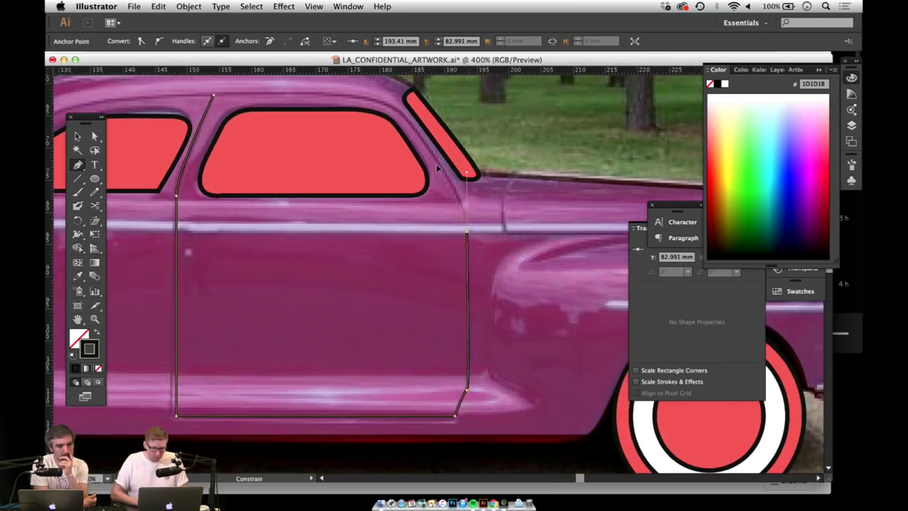
Step: Curve the door outline up beside the windshield and over the front side window, closing the path at its starting corner
{"action": "mouse_move", "coordinate": [467, 173]}
{"action": "left_mouse_down"}
{"action": "mouse_move", "coordinate": [436, 159]}
{"action": "mouse_move", "coordinate": [448, 157]}
{"action": "mouse_move", "coordinate": [443, 170]}
{"action": "mouse_move", "coordinate": [403, 110]}
{"action": "mouse_move", "coordinate": [414, 128]}
{"action": "left_mouse_up"}
{"action": "key", "text": "super+z"}
{"action": "left_click", "coordinate": [409, 122]}
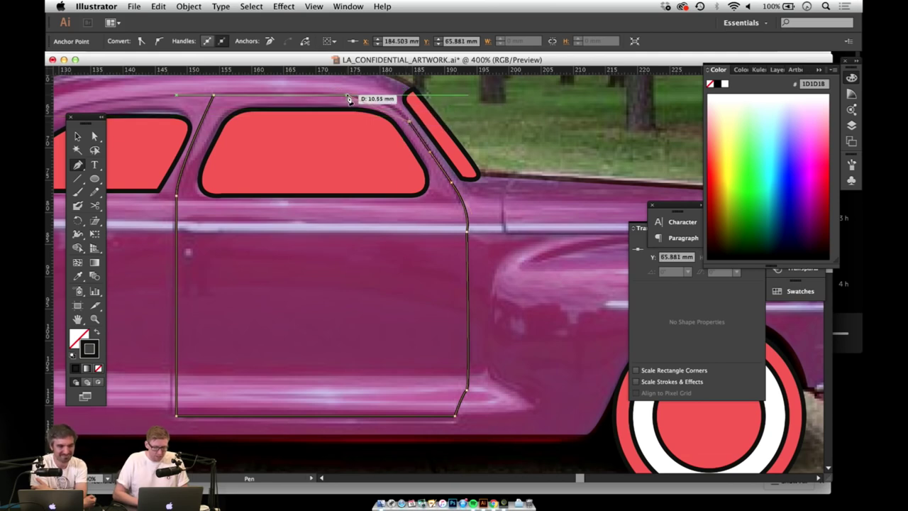
{"action": "left_click_drag", "start_coordinate": [347, 94], "coordinate": [301, 94]}
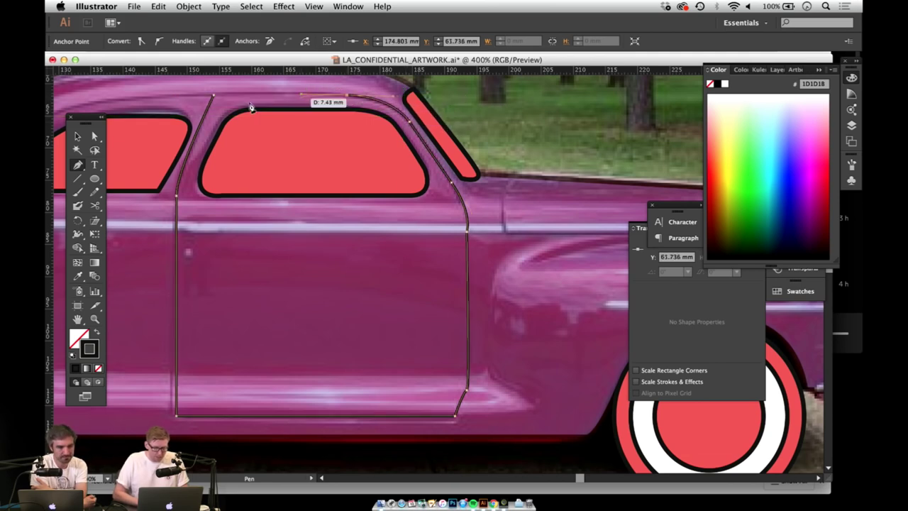
{"action": "left_click", "coordinate": [214, 95]}
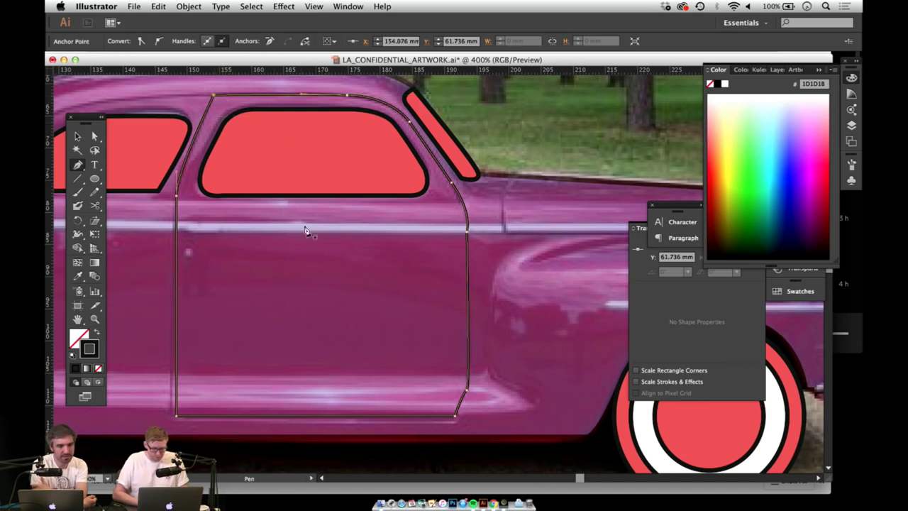
Step: Draw the hood seam from the cowl down and forward along the trim to the car's nose, and deselect it
{"action": "left_click_drag", "start_coordinate": [340, 261], "coordinate": [239, 265]}
{"action": "mouse_move", "coordinate": [317, 266]}
{"action": "left_mouse_down"}
{"action": "mouse_move", "coordinate": [308, 251]}
{"action": "mouse_move", "coordinate": [340, 240]}
{"action": "left_mouse_up"}
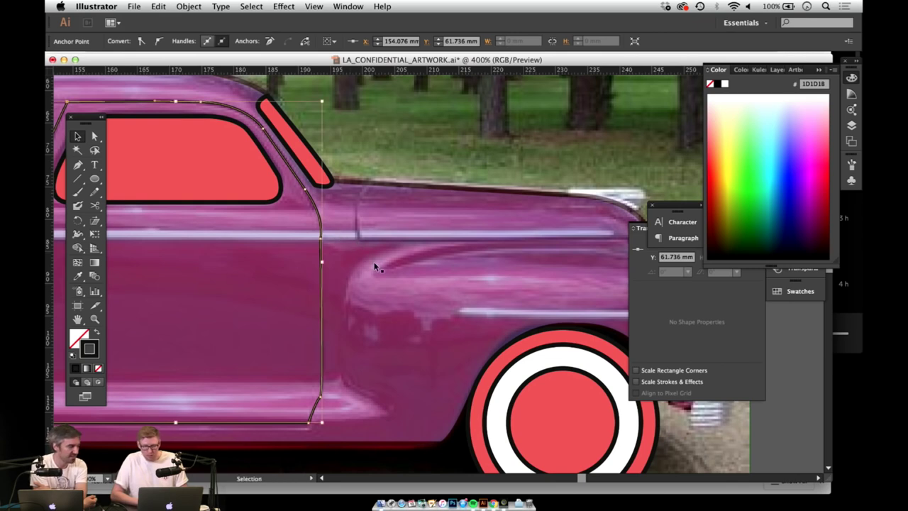
{"action": "left_click_drag", "start_coordinate": [389, 262], "coordinate": [375, 260]}
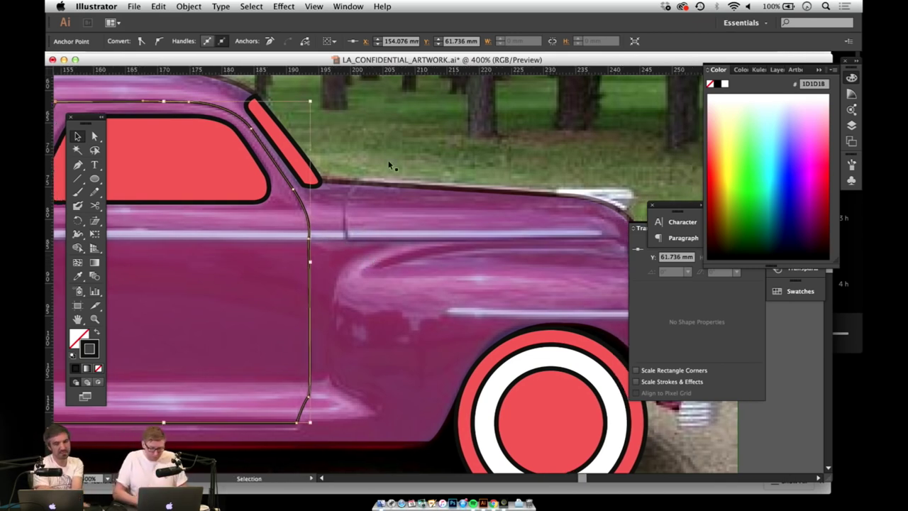
{"action": "key", "text": "p"}
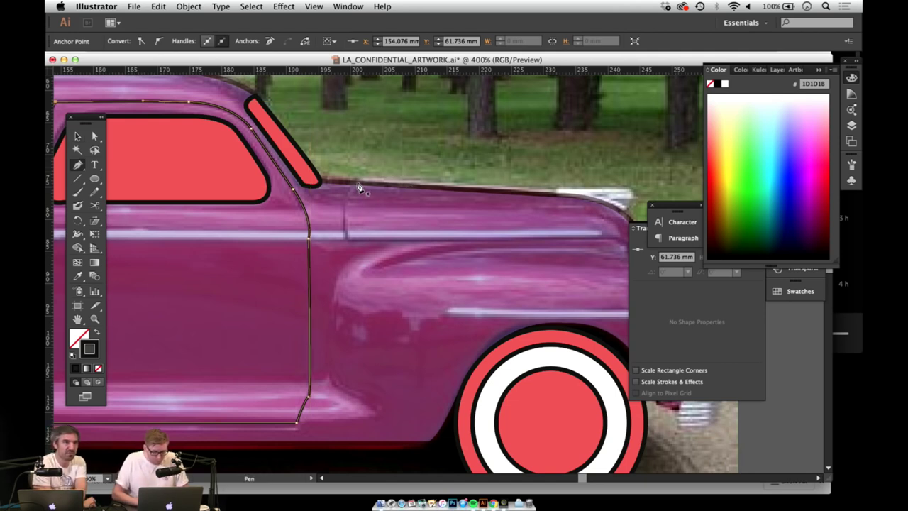
{"action": "left_click", "coordinate": [357, 183]}
{"action": "mouse_move", "coordinate": [349, 240]}
{"action": "left_mouse_down"}
{"action": "mouse_move", "coordinate": [366, 248]}
{"action": "mouse_move", "coordinate": [367, 277]}
{"action": "mouse_move", "coordinate": [334, 255]}
{"action": "mouse_move", "coordinate": [284, 245]}
{"action": "mouse_move", "coordinate": [550, 244]}
{"action": "mouse_move", "coordinate": [593, 262]}
{"action": "mouse_move", "coordinate": [578, 263]}
{"action": "left_mouse_up"}
{"action": "key", "text": "space"}
{"action": "key", "text": "v"}
{"action": "left_click", "coordinate": [602, 185]}
{"action": "key", "text": "space"}
{"action": "left_click_drag", "start_coordinate": [588, 194], "coordinate": [559, 135]}
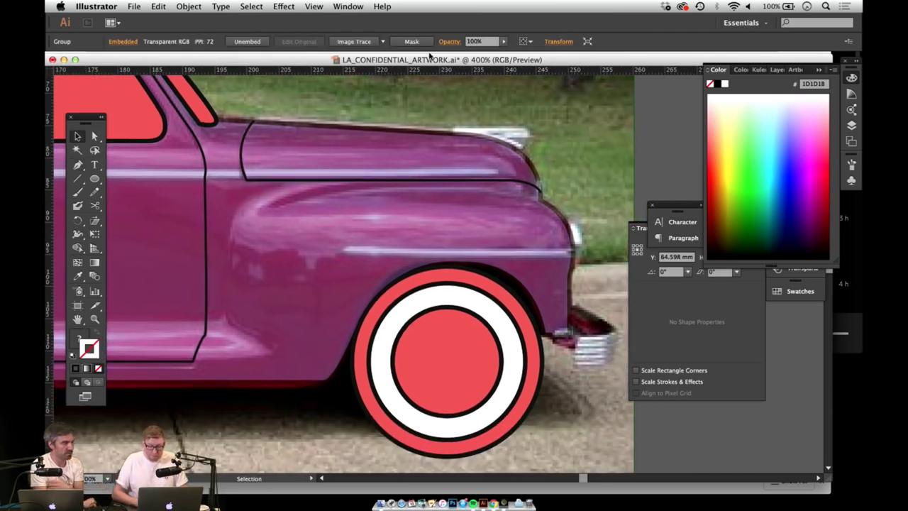
Step: Trace the rear fender's arc from just behind the rear wheel arch's front side over the top to the car's tail
{"action": "left_click_drag", "start_coordinate": [339, 270], "coordinate": [363, 290]}
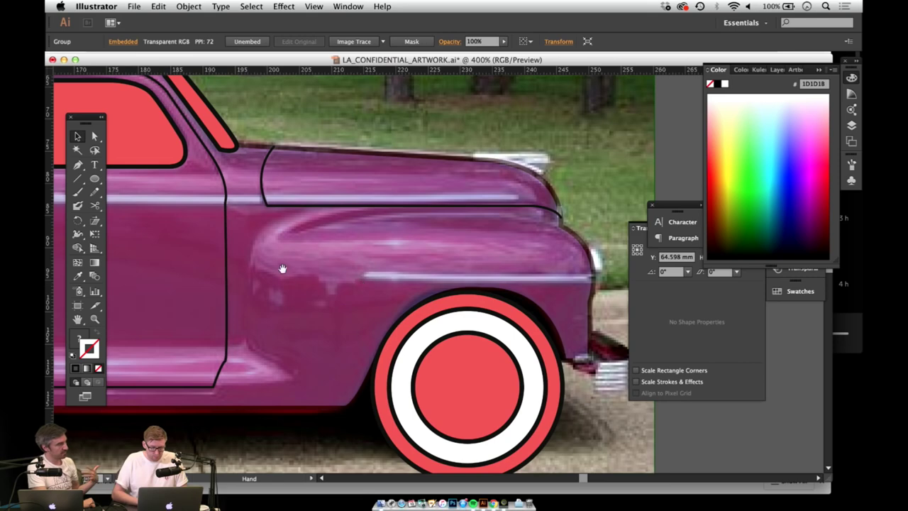
{"action": "left_click_drag", "start_coordinate": [282, 269], "coordinate": [450, 331]}
{"action": "left_click_drag", "start_coordinate": [213, 316], "coordinate": [352, 317]}
{"action": "left_click_drag", "start_coordinate": [269, 319], "coordinate": [541, 333]}
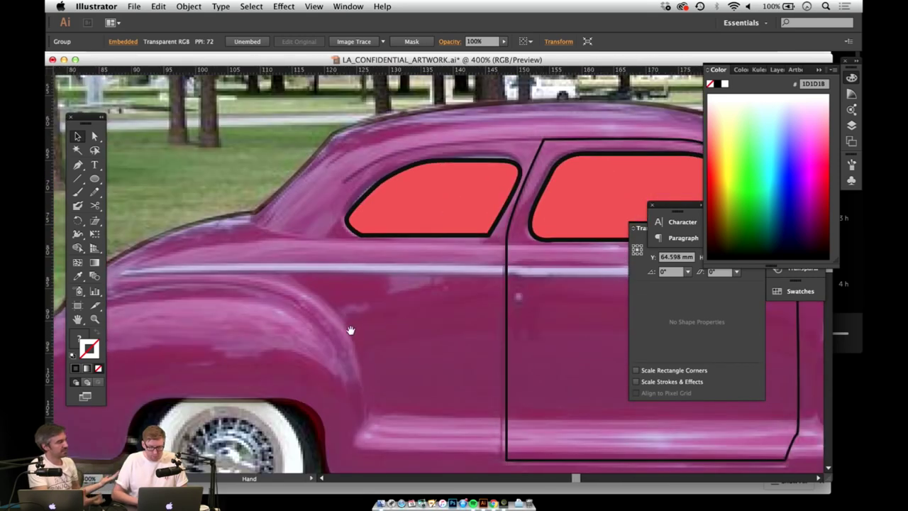
{"action": "left_click_drag", "start_coordinate": [350, 330], "coordinate": [470, 319]}
{"action": "left_click_drag", "start_coordinate": [416, 367], "coordinate": [373, 330]}
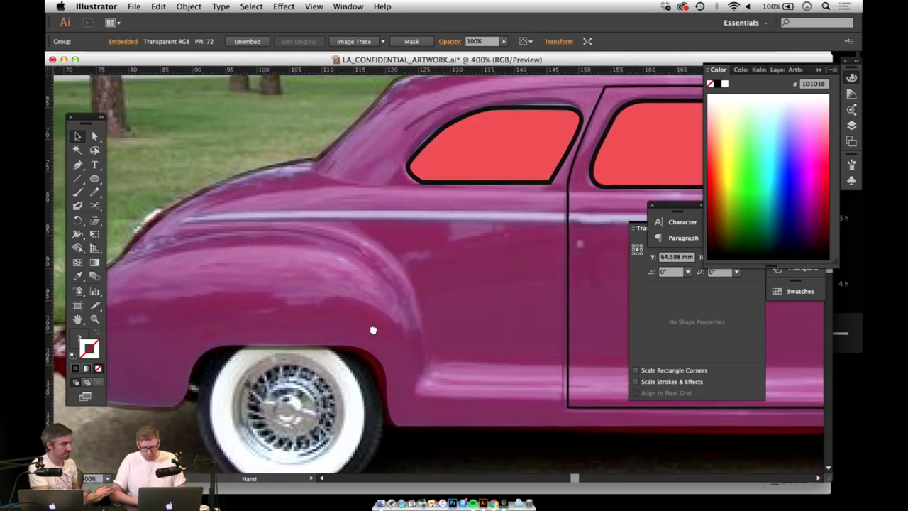
{"action": "key", "text": "p"}
{"action": "left_click", "coordinate": [428, 359]}
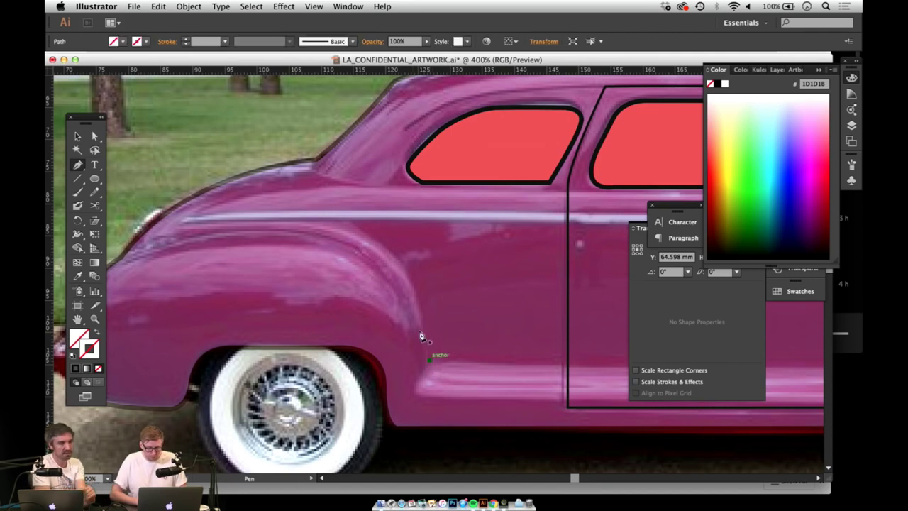
{"action": "left_click_drag", "start_coordinate": [328, 219], "coordinate": [229, 208]}
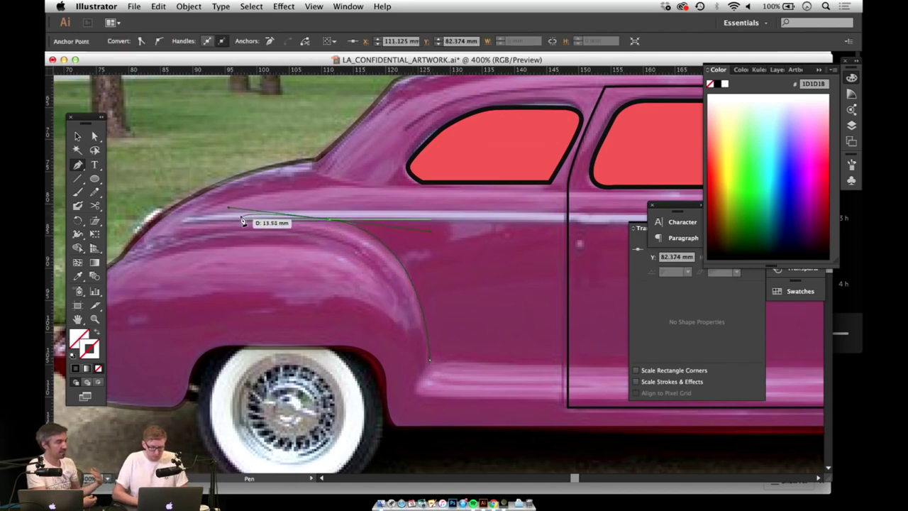
{"action": "left_click_drag", "start_coordinate": [335, 232], "coordinate": [249, 252]}
{"action": "left_click_drag", "start_coordinate": [250, 248], "coordinate": [249, 247]}
{"action": "left_click_drag", "start_coordinate": [184, 301], "coordinate": [169, 302]}
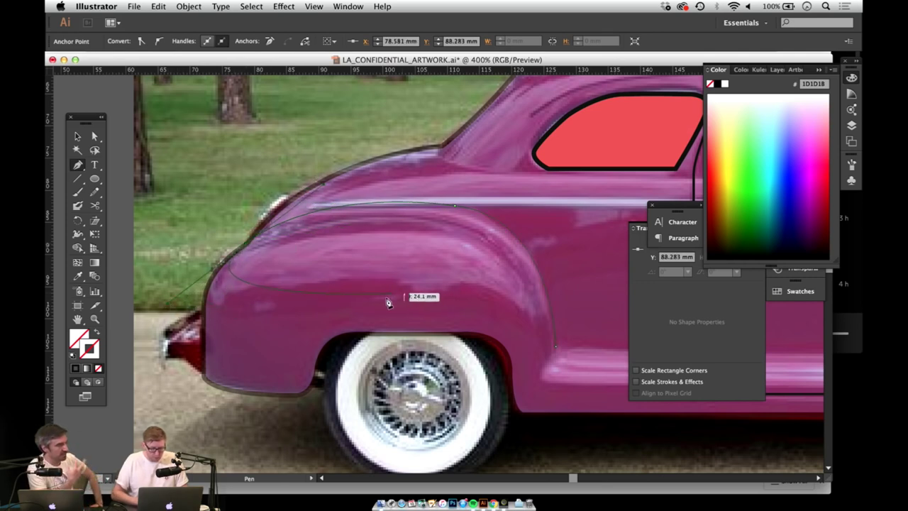
Step: Copy the door outline's stroke style onto the rear fender curve with the Eyedropper, and deselect the curve
{"action": "key", "text": "v"}
{"action": "key", "text": "space"}
{"action": "left_click_drag", "start_coordinate": [299, 294], "coordinate": [162, 283]}
{"action": "left_click_drag", "start_coordinate": [553, 291], "coordinate": [374, 294]}
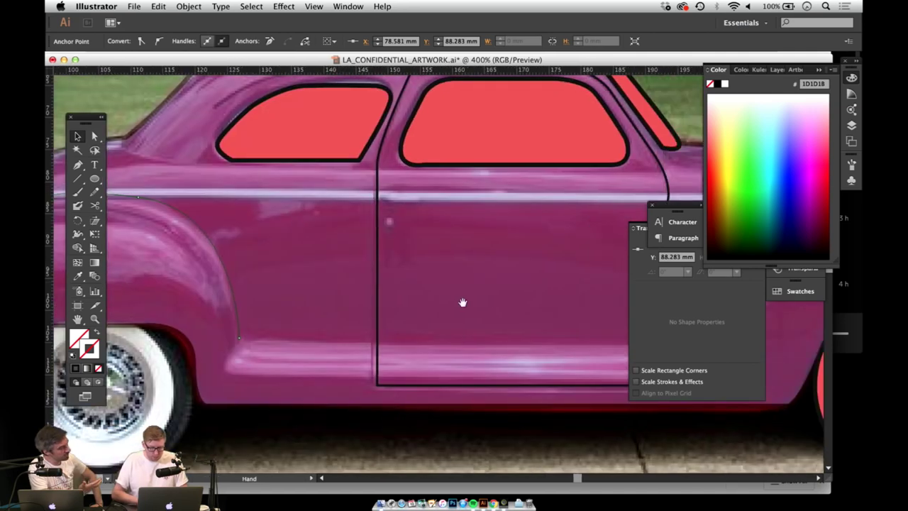
{"action": "left_click_drag", "start_coordinate": [509, 304], "coordinate": [456, 304]}
{"action": "key", "text": "i"}
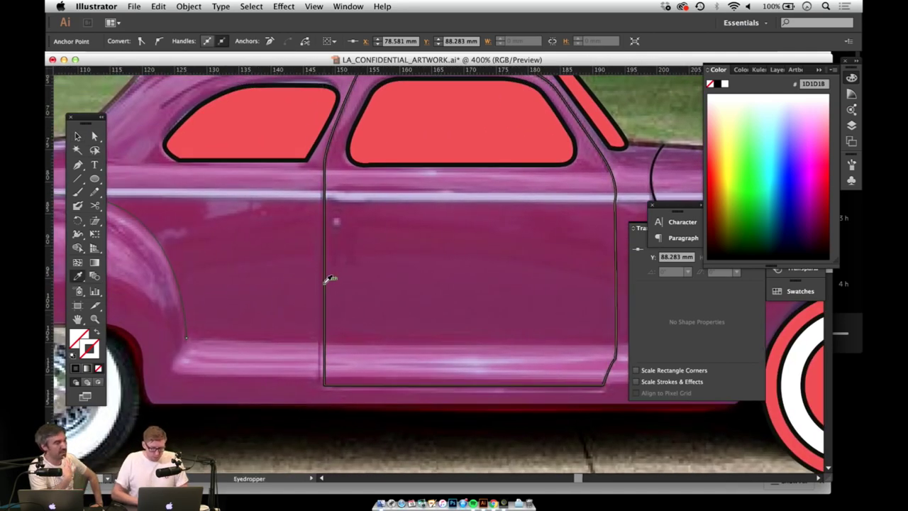
{"action": "left_click", "coordinate": [324, 282]}
{"action": "key", "text": "space"}
{"action": "mouse_move", "coordinate": [352, 314]}
{"action": "left_mouse_down"}
{"action": "mouse_move", "coordinate": [464, 310]}
{"action": "mouse_move", "coordinate": [558, 329]}
{"action": "left_mouse_up"}
{"action": "scroll", "coordinate": [423, 278], "scroll_direction": "left", "scroll_amount": 5}
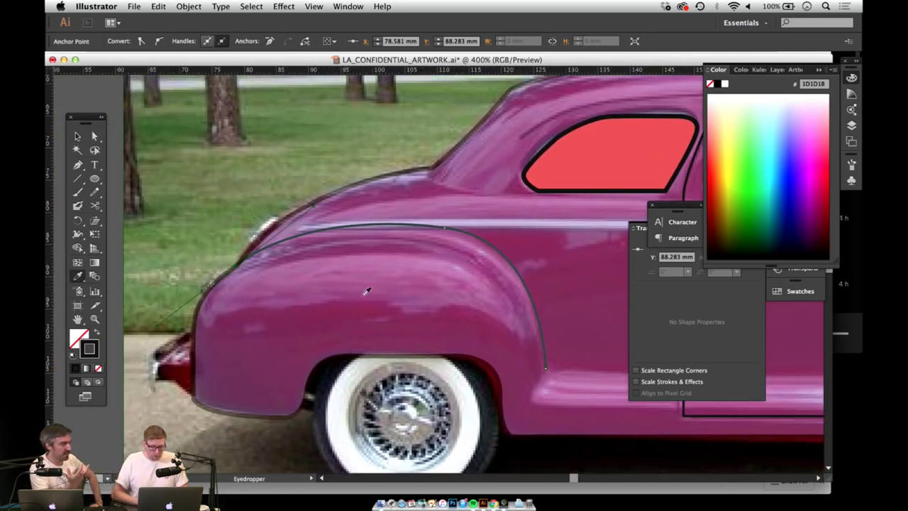
{"action": "key", "text": "v"}
{"action": "left_click", "coordinate": [256, 157]}
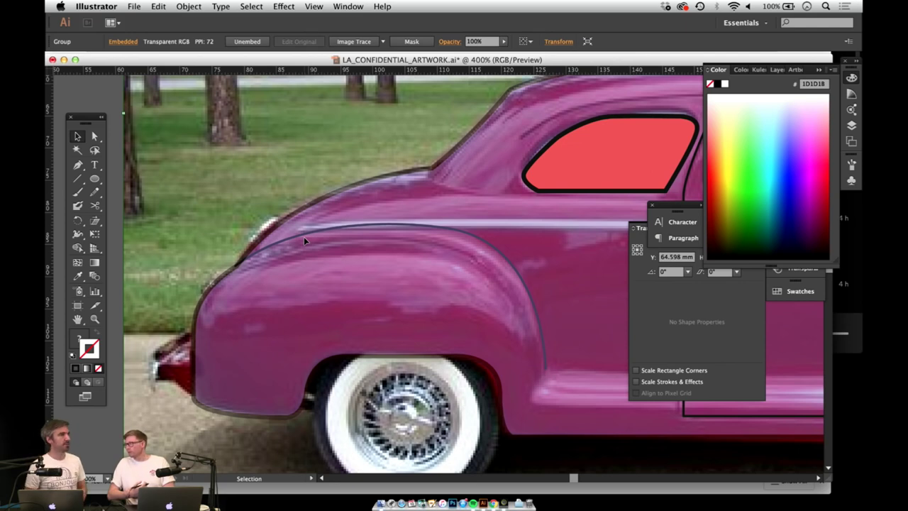
Step: Trace the front fender's rear edge with the Pen tool, curving from the hood seam down towards the lower body beside the door
{"action": "key", "text": "space"}
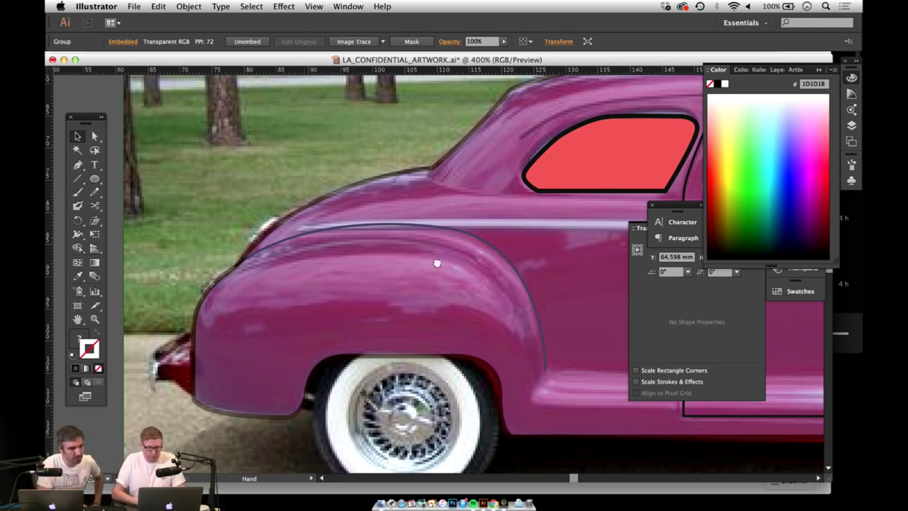
{"action": "left_click_drag", "start_coordinate": [437, 263], "coordinate": [249, 271]}
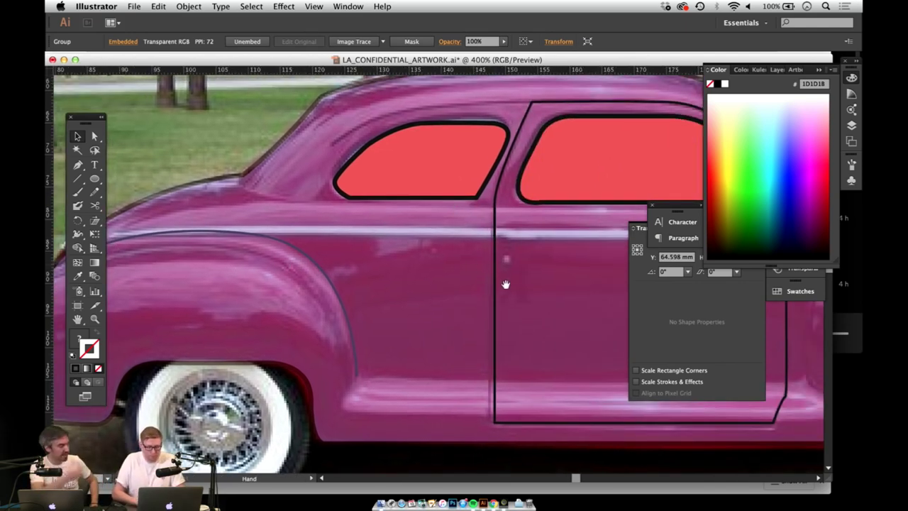
{"action": "left_click_drag", "start_coordinate": [506, 285], "coordinate": [387, 274]}
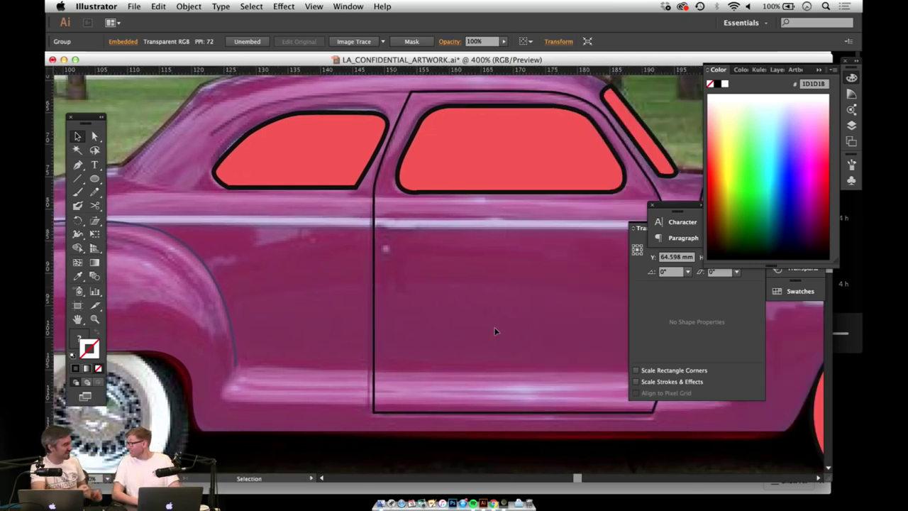
{"action": "left_click_drag", "start_coordinate": [509, 312], "coordinate": [337, 327]}
{"action": "mouse_move", "coordinate": [425, 324]}
{"action": "left_mouse_down"}
{"action": "mouse_move", "coordinate": [345, 314]}
{"action": "mouse_move", "coordinate": [227, 327]}
{"action": "left_mouse_up"}
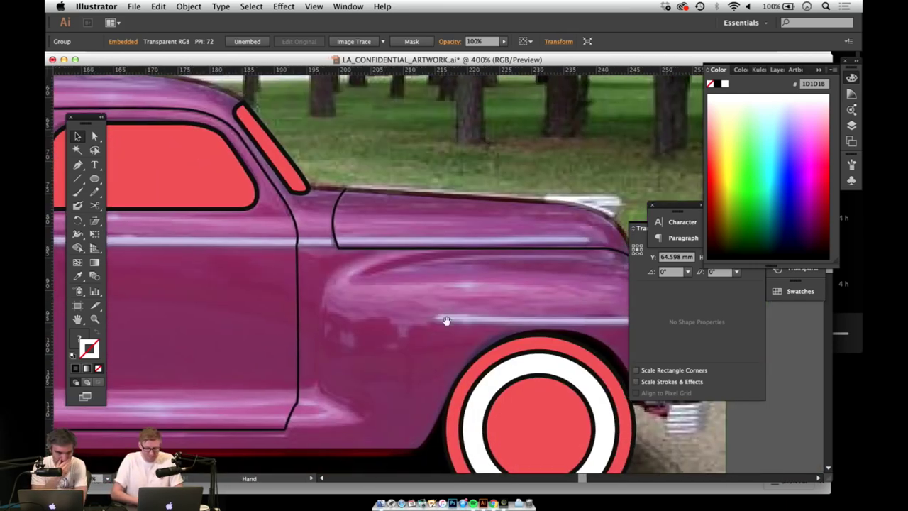
{"action": "mouse_move", "coordinate": [495, 347]}
{"action": "left_mouse_down"}
{"action": "mouse_move", "coordinate": [374, 271]}
{"action": "mouse_move", "coordinate": [341, 288]}
{"action": "mouse_move", "coordinate": [329, 263]}
{"action": "left_mouse_up"}
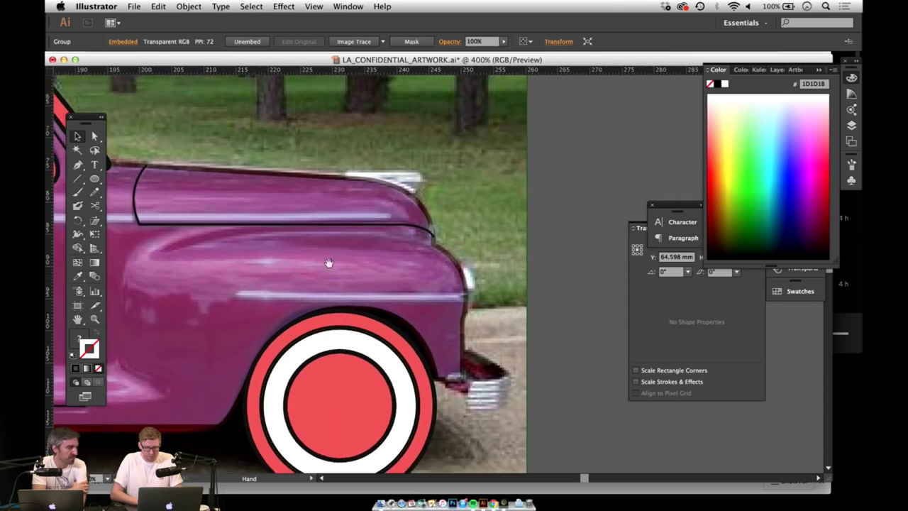
{"action": "key", "text": "z"}
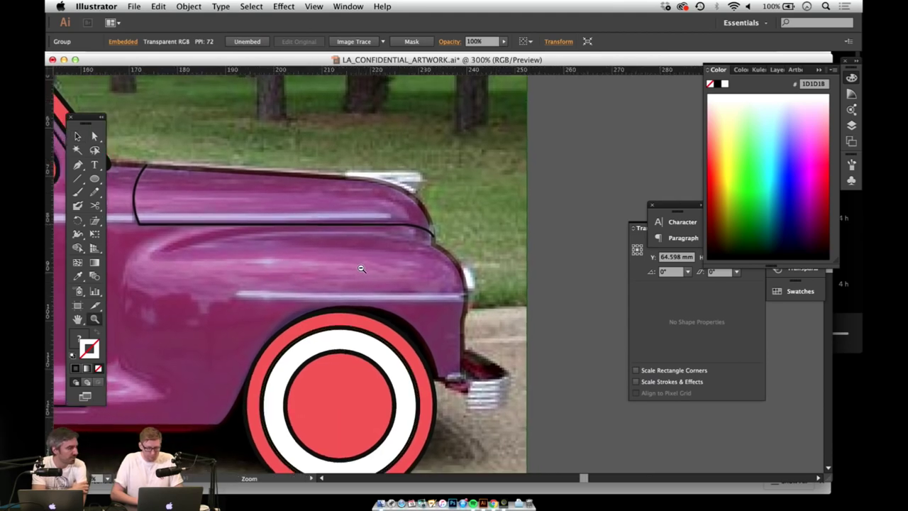
{"action": "left_click", "coordinate": [360, 273], "text": "alt"}
{"action": "left_click", "coordinate": [368, 280], "text": "alt"}
{"action": "left_click_drag", "start_coordinate": [373, 293], "coordinate": [461, 319]}
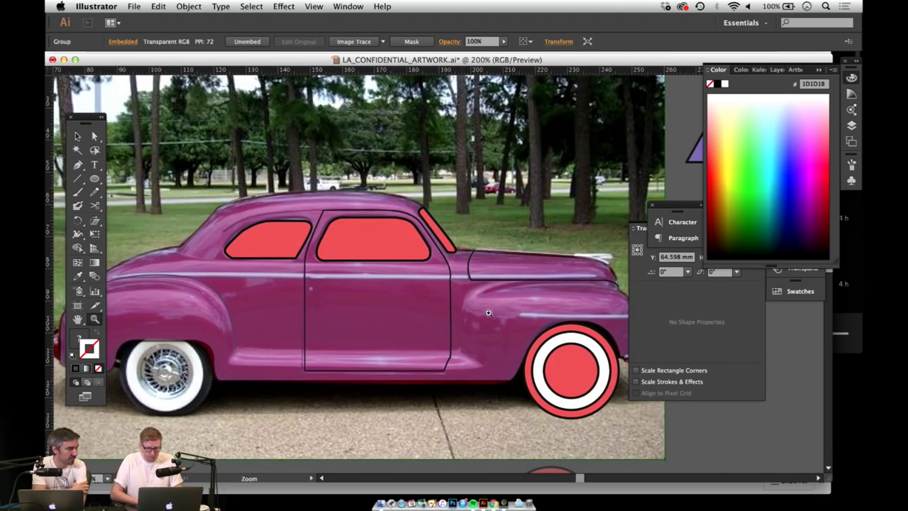
{"action": "left_click", "coordinate": [458, 298]}
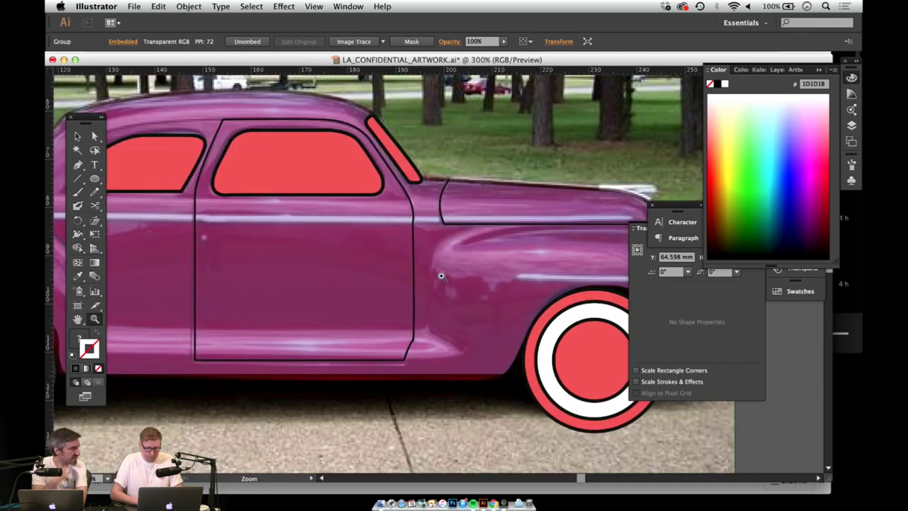
{"action": "left_click", "coordinate": [455, 284]}
{"action": "left_click_drag", "start_coordinate": [455, 284], "coordinate": [425, 300]}
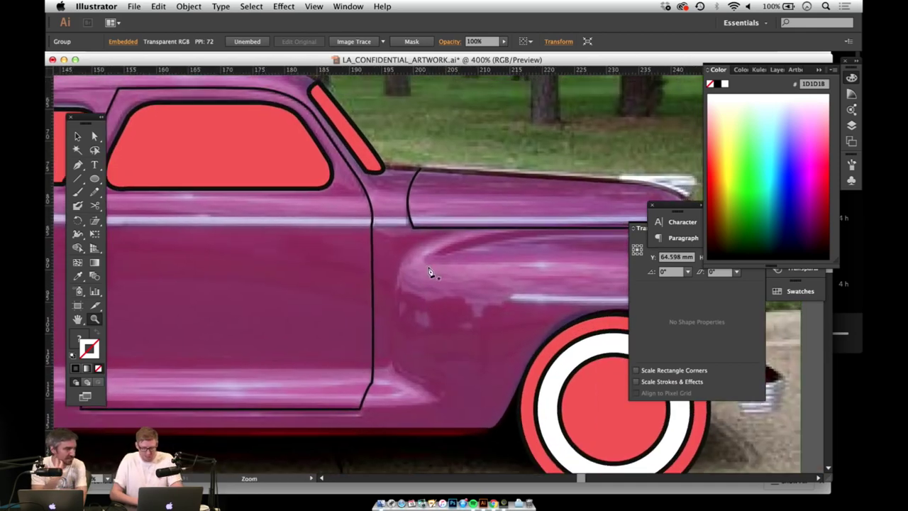
{"action": "key", "text": "p"}
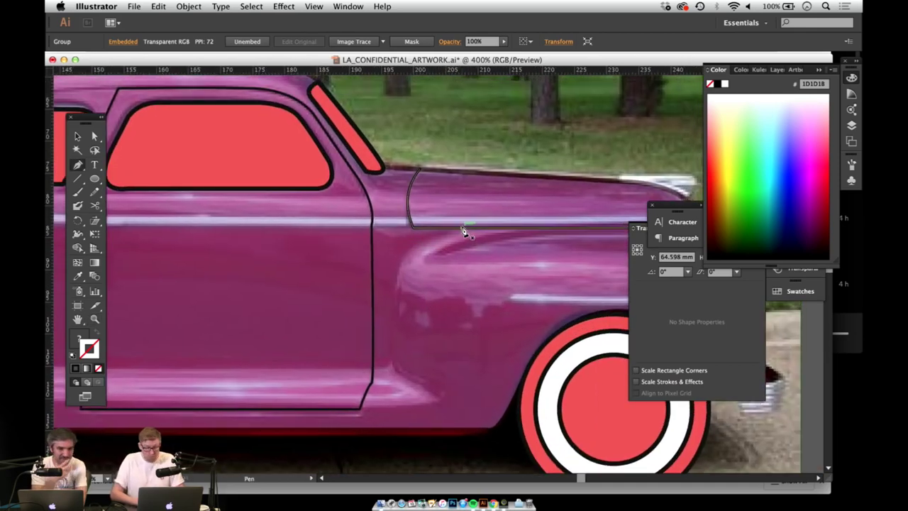
{"action": "left_click_drag", "start_coordinate": [466, 228], "coordinate": [403, 303]}
{"action": "mouse_move", "coordinate": [392, 354]}
{"action": "left_mouse_down"}
{"action": "mouse_move", "coordinate": [400, 470]}
{"action": "mouse_move", "coordinate": [386, 363]}
{"action": "mouse_move", "coordinate": [405, 345]}
{"action": "left_mouse_up"}
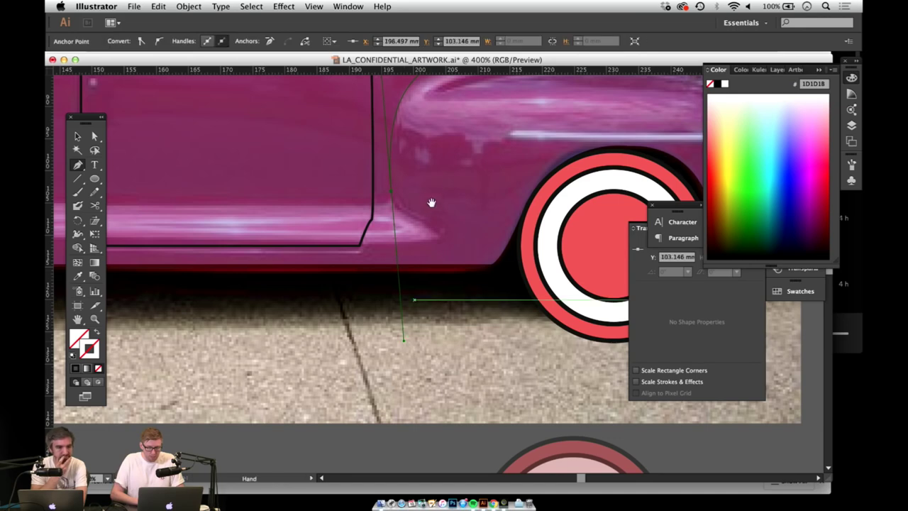
{"action": "key", "text": "space"}
{"action": "left_click_drag", "start_coordinate": [431, 203], "coordinate": [429, 387]}
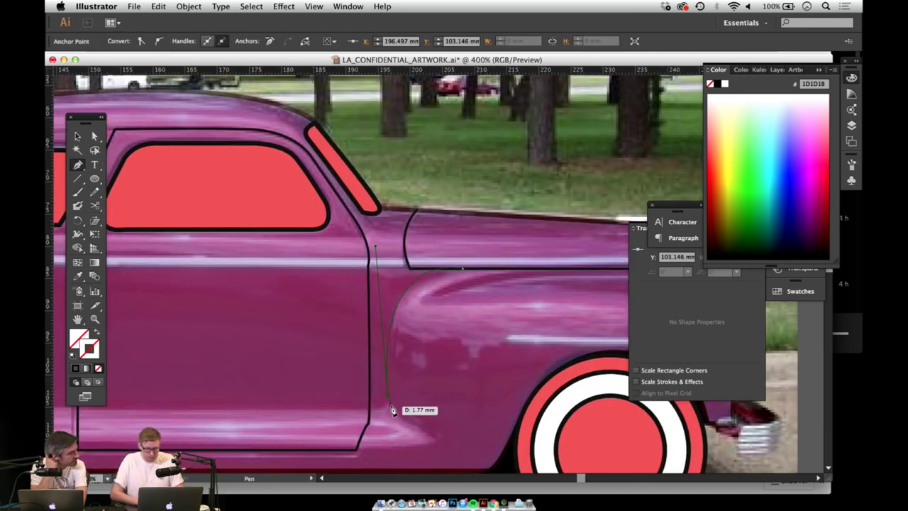
Step: Copy the door outline's stroke style onto the front fender curve with the Eyedropper, and deselect the curve
{"action": "key", "text": "i"}
{"action": "left_click", "coordinate": [370, 328]}
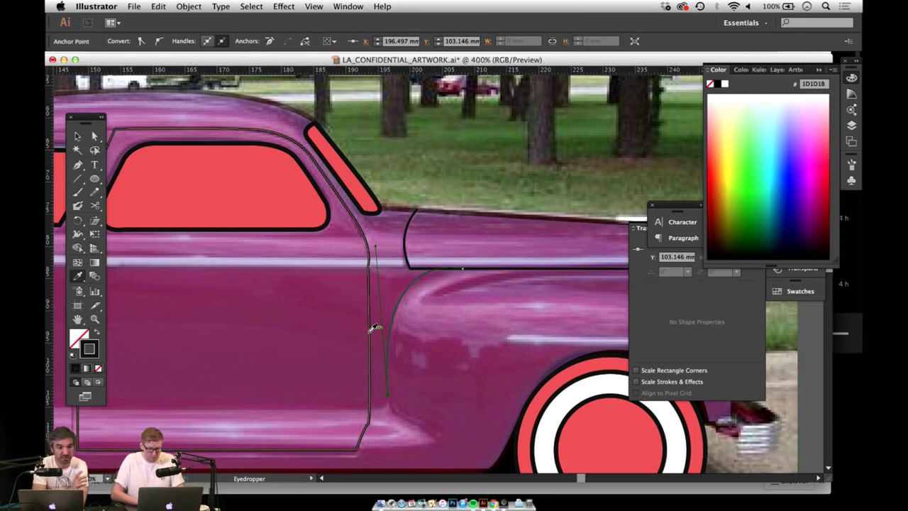
{"action": "key", "text": "v"}
{"action": "left_click", "coordinate": [425, 360]}
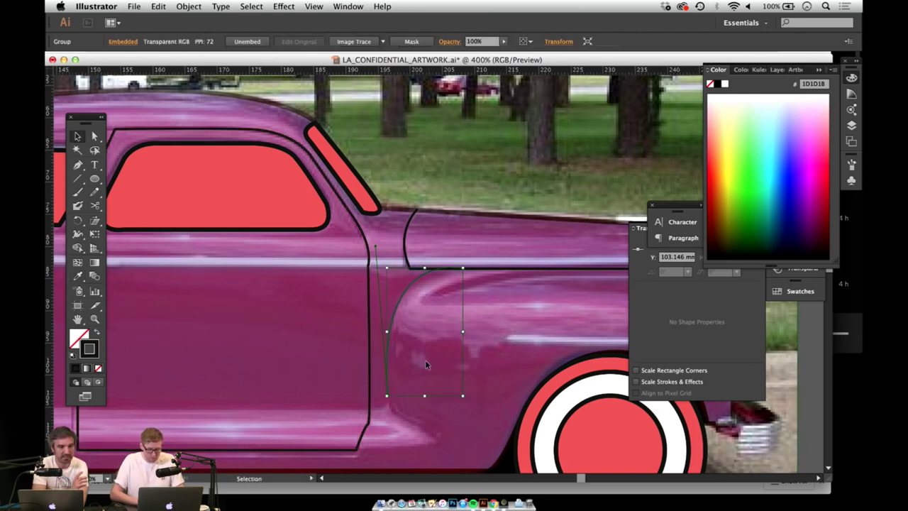
{"action": "left_click_drag", "start_coordinate": [470, 349], "coordinate": [406, 358]}
Step: Check the front and rear fender curves in turn against the whole car, and look up their layer in the layer list
{"action": "key", "text": "z"}
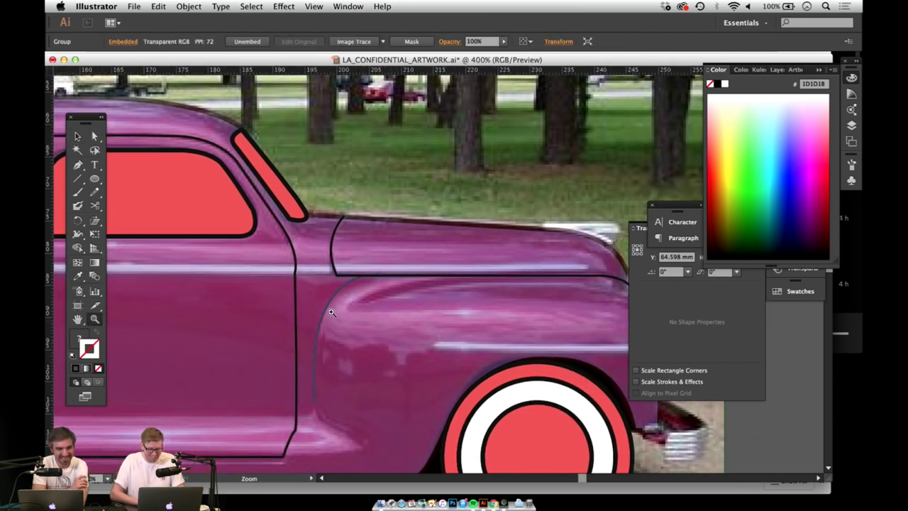
{"action": "key", "text": "v"}
{"action": "left_click", "coordinate": [325, 322]}
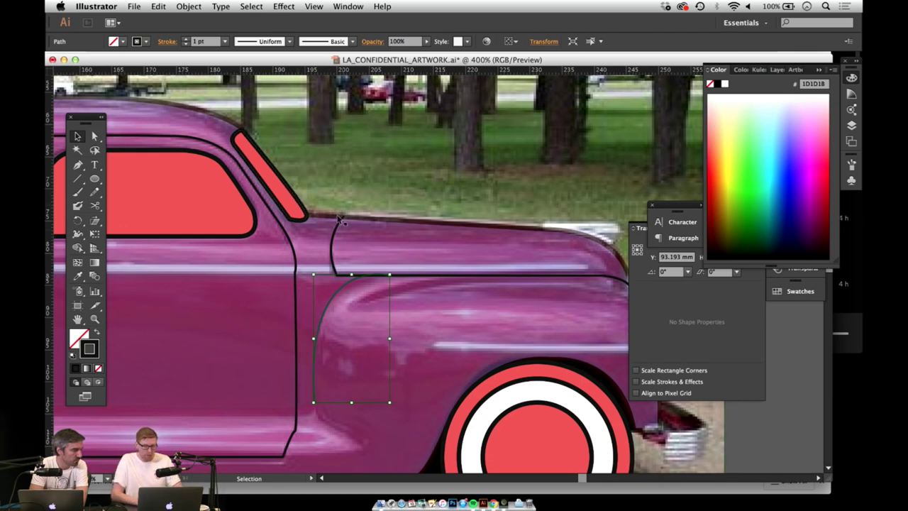
{"action": "key", "text": "z"}
{"action": "left_click", "coordinate": [363, 282], "text": "alt"}
{"action": "left_click", "coordinate": [375, 310], "text": "alt"}
{"action": "key", "text": "space"}
{"action": "left_click_drag", "start_coordinate": [397, 301], "coordinate": [447, 357]}
{"action": "key", "text": "v"}
{"action": "left_click", "coordinate": [252, 315]}
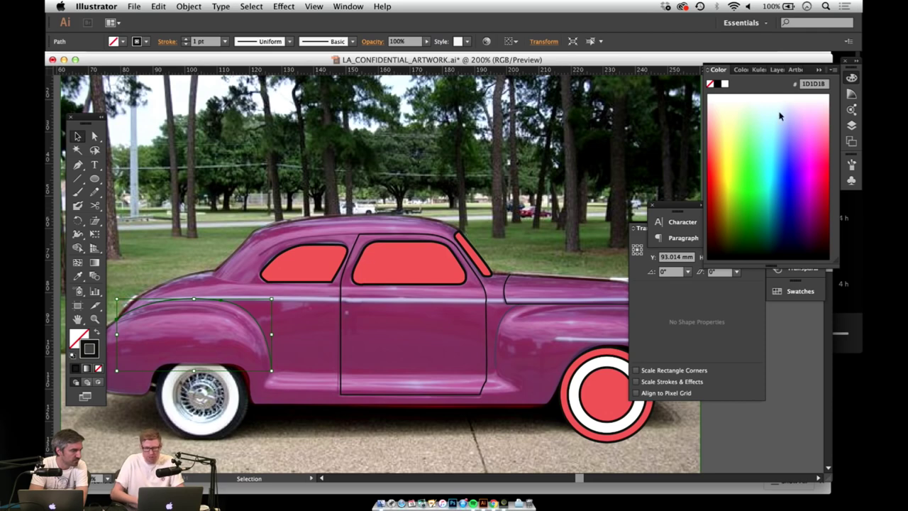
{"action": "left_click", "coordinate": [852, 124]}
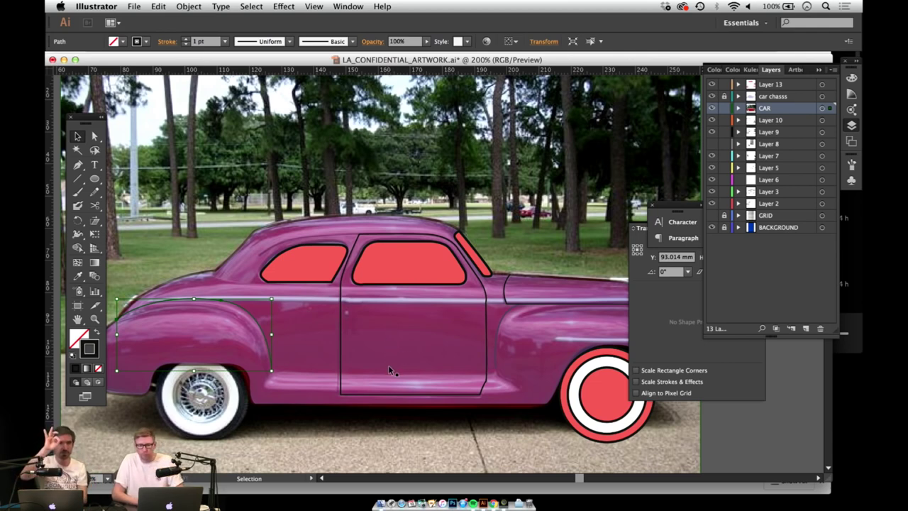
Step: Deselect the rear fender curve, return to the front fender and unlock the car chasss layer
{"action": "left_click", "coordinate": [389, 361]}
{"action": "key", "text": "z"}
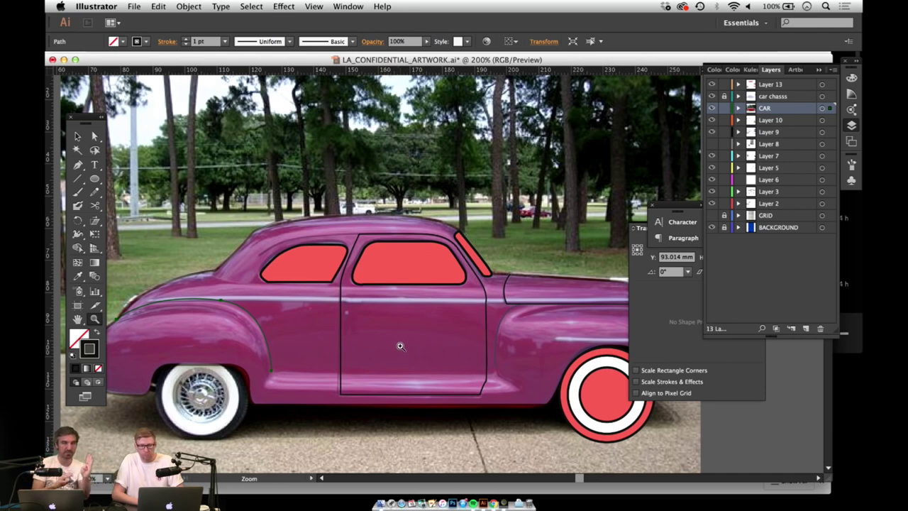
{"action": "left_click", "coordinate": [398, 341]}
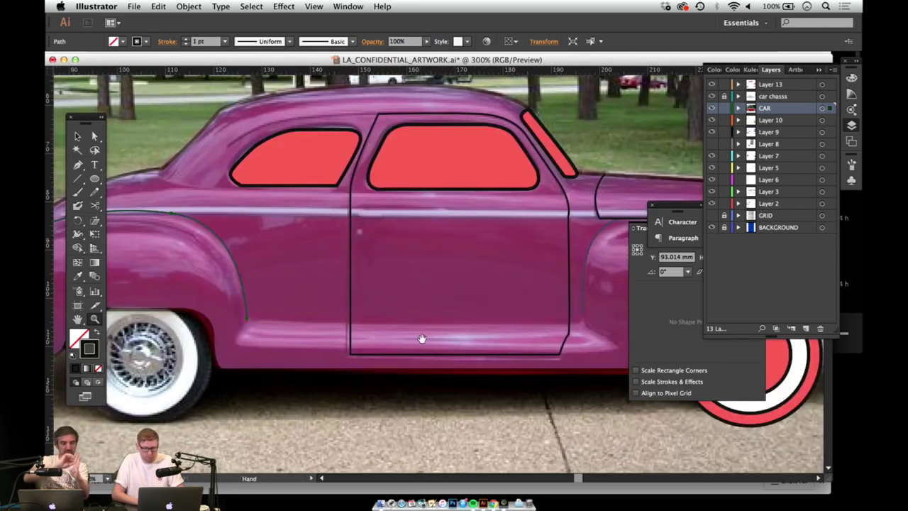
{"action": "left_click", "coordinate": [391, 308]}
{"action": "left_click_drag", "start_coordinate": [438, 302], "coordinate": [292, 413]}
{"action": "scroll", "coordinate": [369, 344], "scroll_direction": "right", "scroll_amount": 10}
{"action": "scroll", "coordinate": [369, 345], "scroll_direction": "up", "scroll_amount": 2}
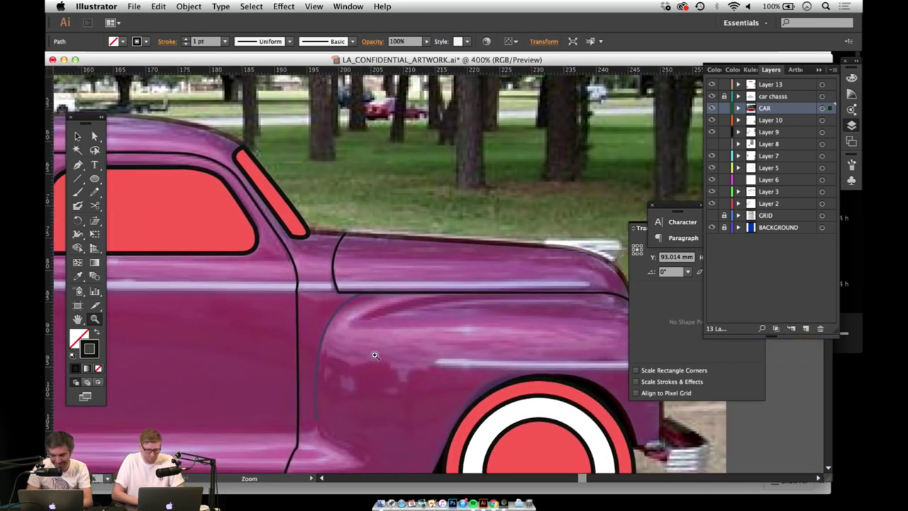
{"action": "key", "text": "v"}
{"action": "left_click", "coordinate": [384, 351]}
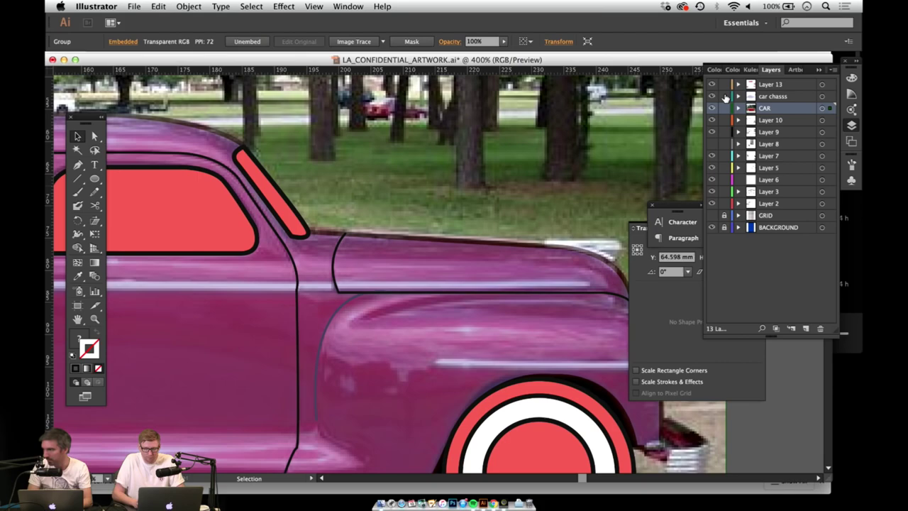
{"action": "left_click", "coordinate": [415, 342]}
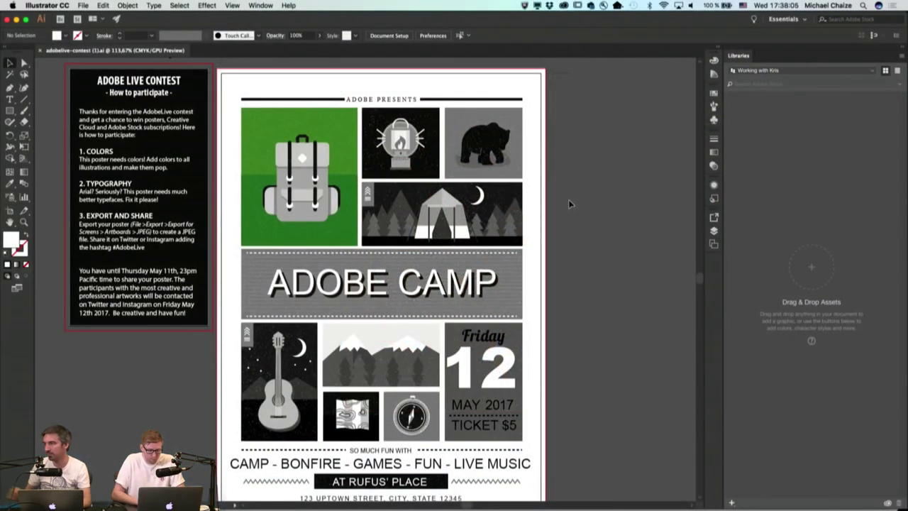
Step: Switch to the adobelive-contest document and draw a tall blank artboard beside the Adobe Camp poster
{"action": "key", "text": "shift+o"}
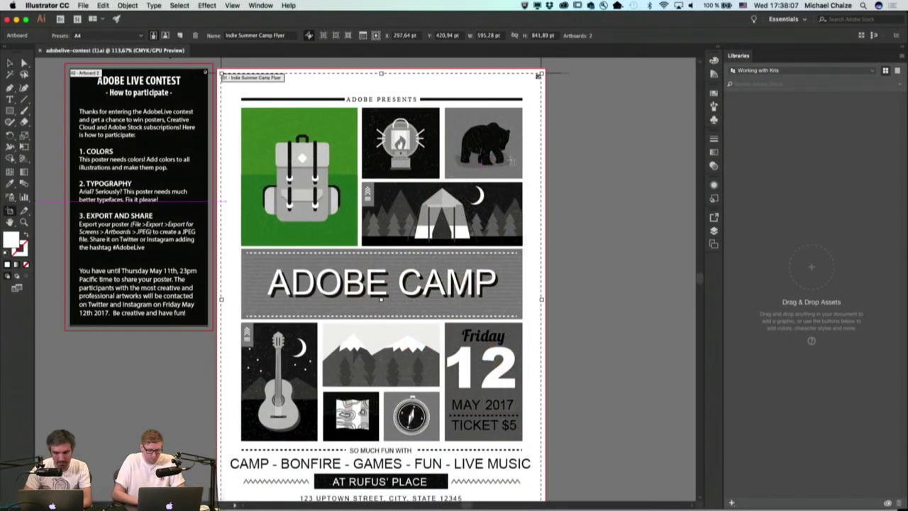
{"action": "left_click_drag", "start_coordinate": [560, 69], "coordinate": [685, 310]}
{"action": "key", "text": "v"}
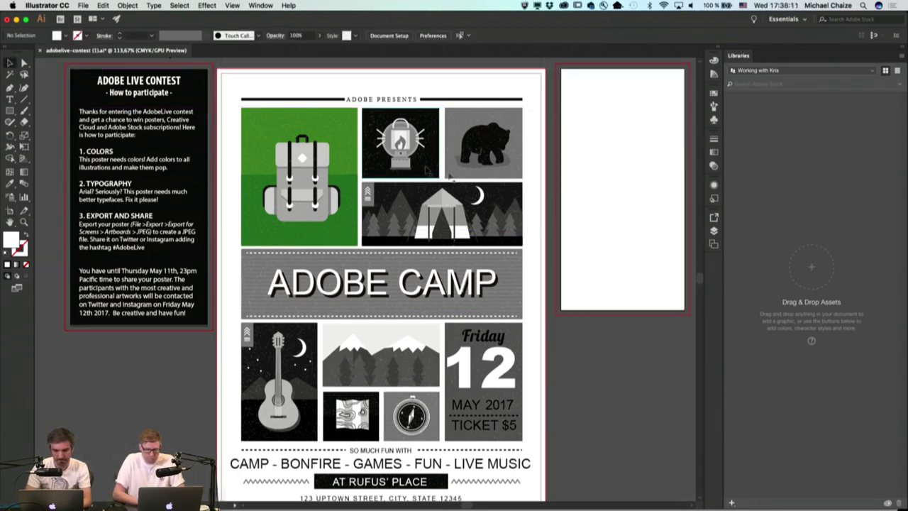
Step: Place the first anchor point of a Pen path on the new blank artboard, viewed at 400%
{"action": "left_click_drag", "start_coordinate": [645, 207], "coordinate": [421, 337]}
{"action": "key", "text": "super+equal"}
{"action": "key", "text": "super+equal"}
{"action": "key", "text": "super+equal"}
{"action": "key", "text": "super+equal"}
{"action": "scroll", "coordinate": [415, 325], "scroll_direction": "right", "scroll_amount": 3}
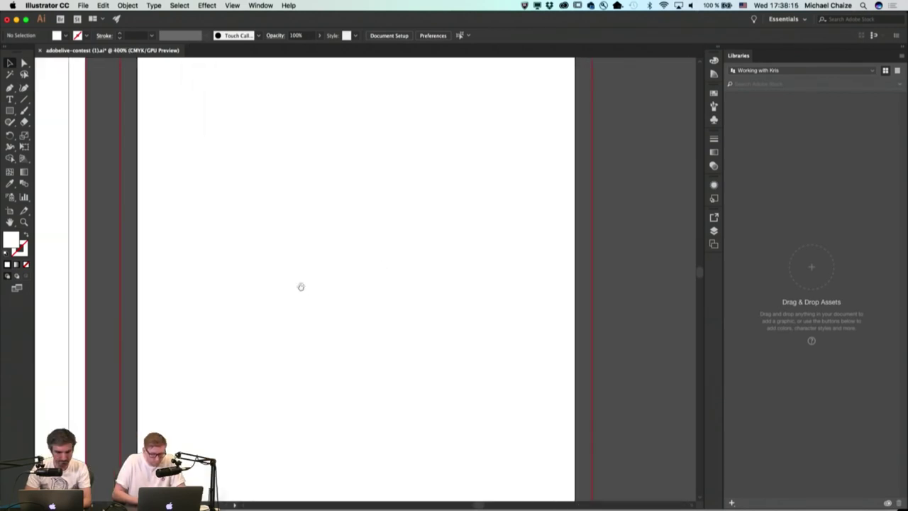
{"action": "key", "text": "p"}
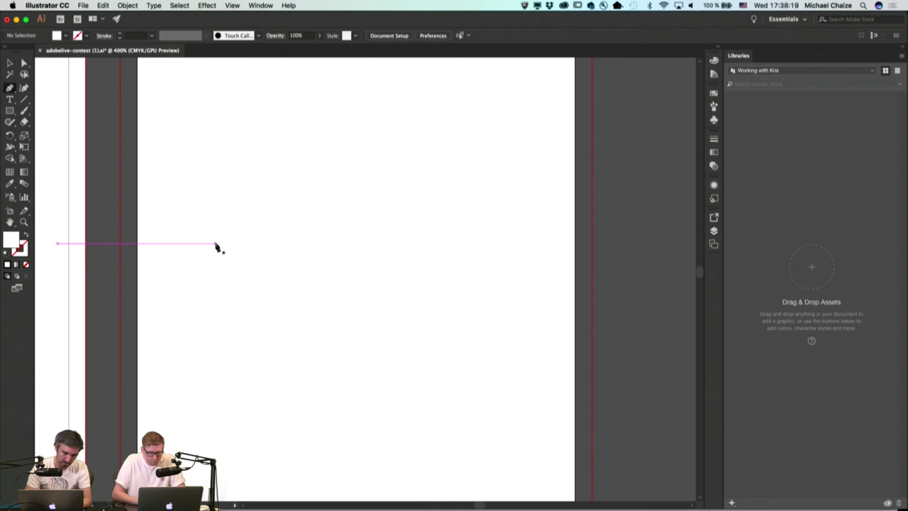
{"action": "left_click", "coordinate": [215, 244]}
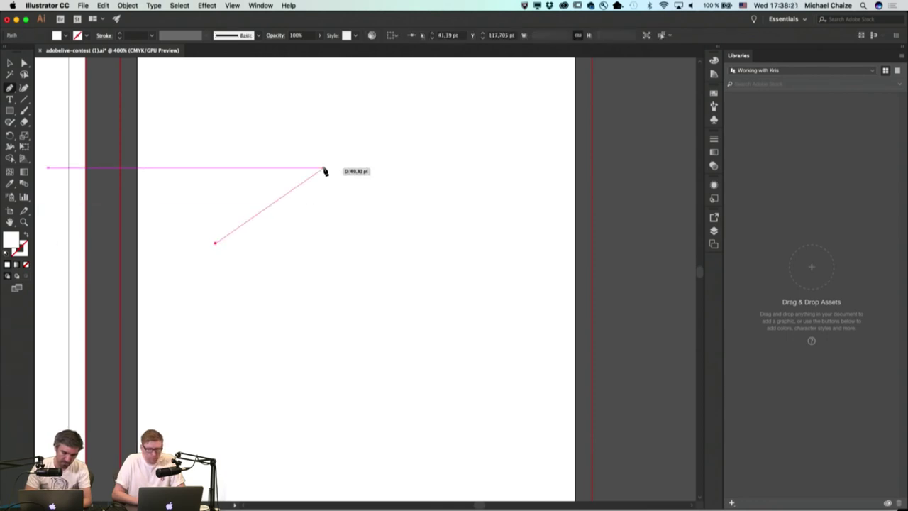
Step: Swap the path's fill and stroke to leave it unfilled, and set the stroke colour to dark red 991F1F
{"action": "left_click", "coordinate": [27, 236]}
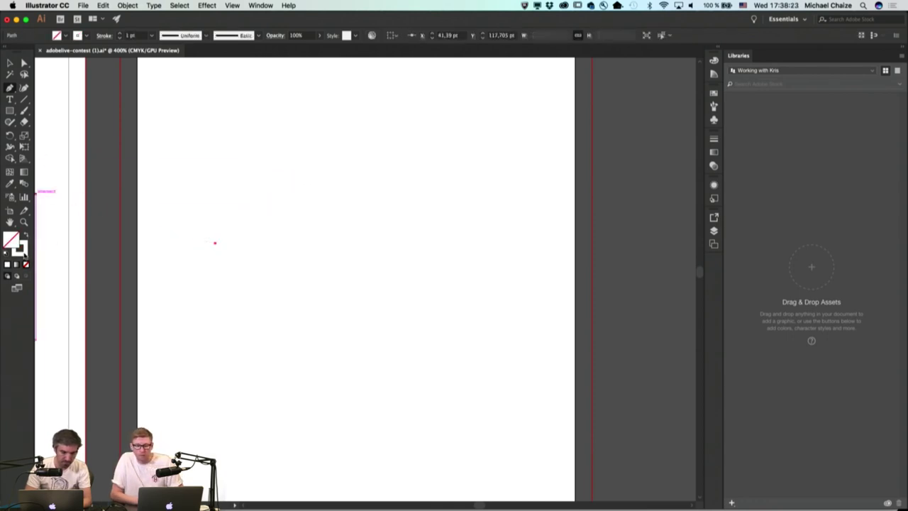
{"action": "double_click", "coordinate": [23, 252]}
{"action": "left_click_drag", "start_coordinate": [87, 129], "coordinate": [103, 131]}
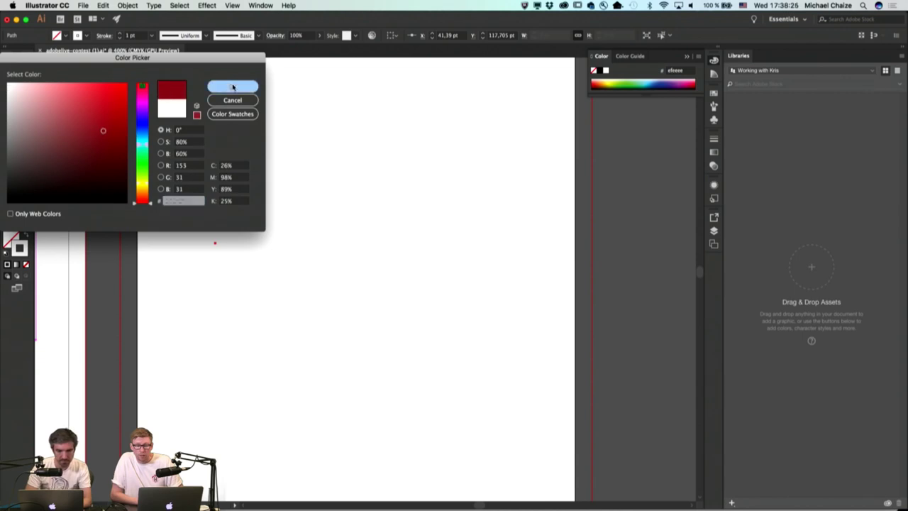
{"action": "left_click", "coordinate": [232, 86]}
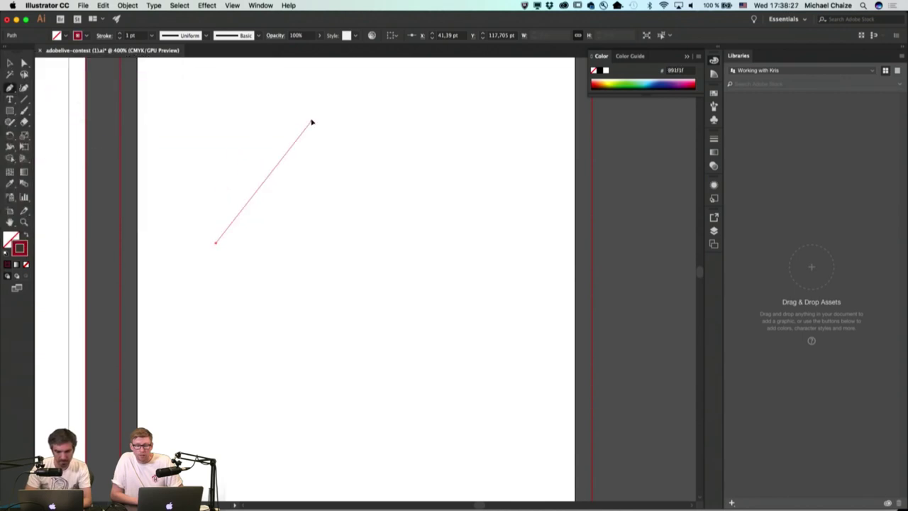
Step: Draw the dark red Pen path through curved anchors at the shape's top, right, bottom and lower-left, closing it at its starting anchor
{"action": "left_click_drag", "start_coordinate": [312, 122], "coordinate": [387, 122]}
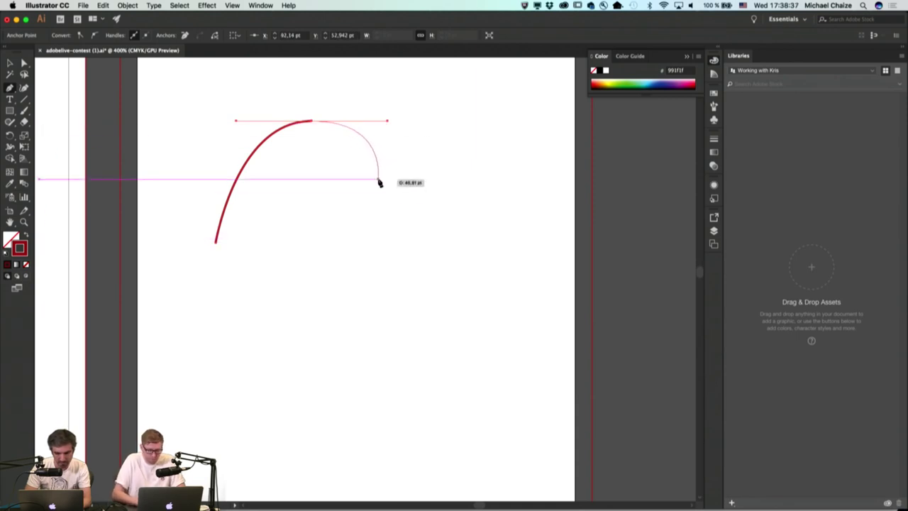
{"action": "left_click_drag", "start_coordinate": [379, 182], "coordinate": [401, 189]}
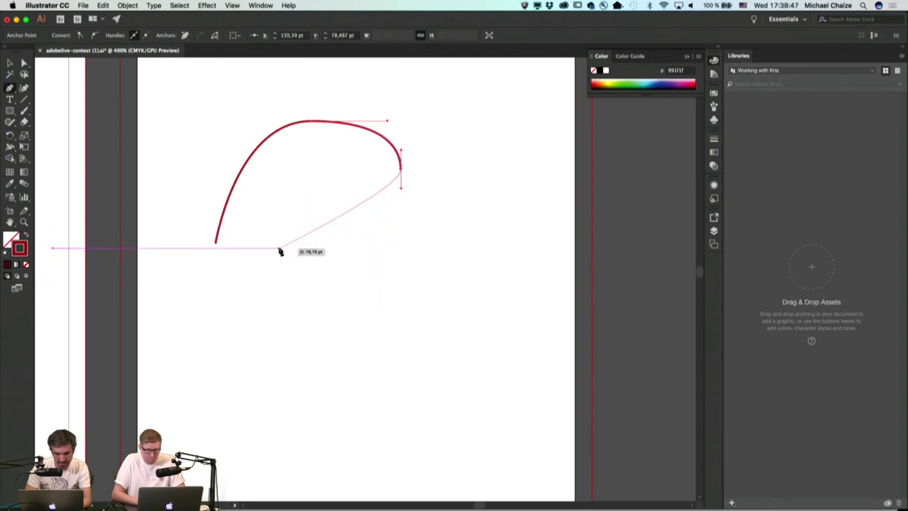
{"action": "mouse_move", "coordinate": [305, 292]}
{"action": "left_mouse_down"}
{"action": "mouse_move", "coordinate": [201, 295]}
{"action": "mouse_move", "coordinate": [227, 293]}
{"action": "mouse_move", "coordinate": [212, 291]}
{"action": "left_mouse_up"}
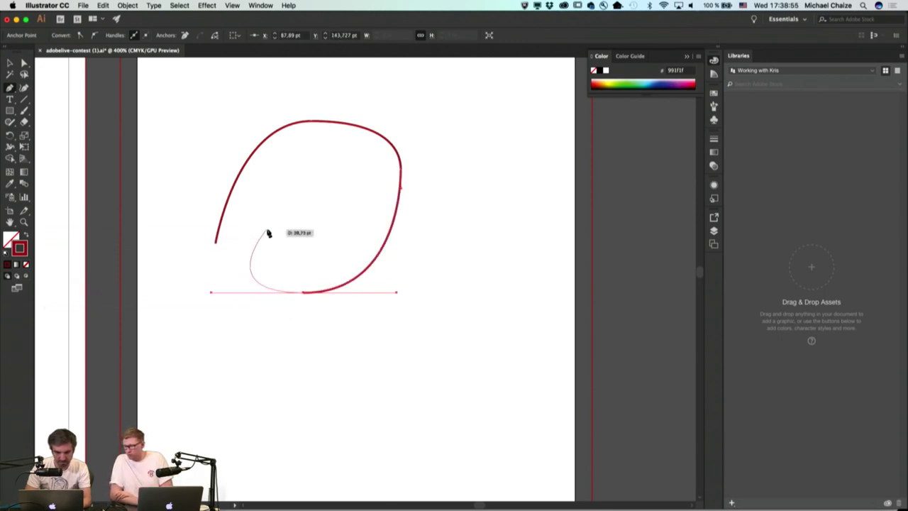
{"action": "left_click_drag", "start_coordinate": [210, 281], "coordinate": [188, 248]}
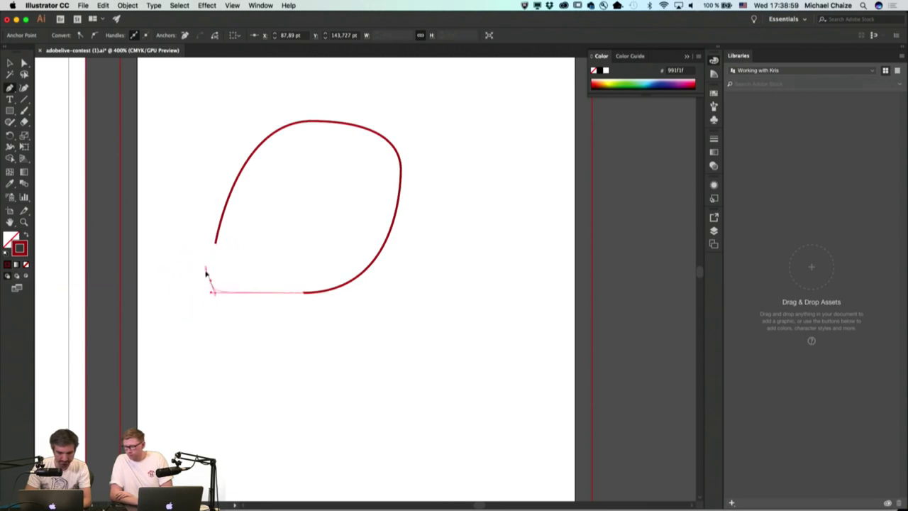
{"action": "left_click_drag", "start_coordinate": [233, 241], "coordinate": [242, 254]}
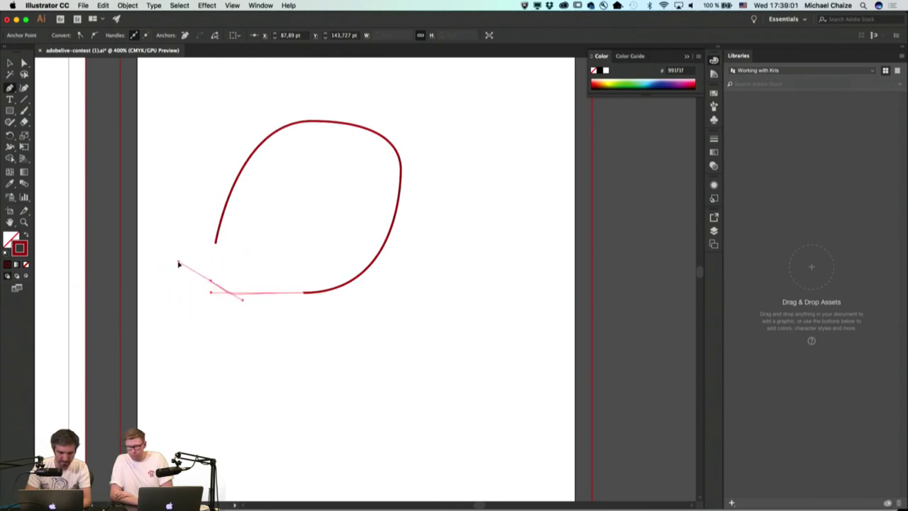
{"action": "left_click_drag", "start_coordinate": [179, 264], "coordinate": [237, 251]}
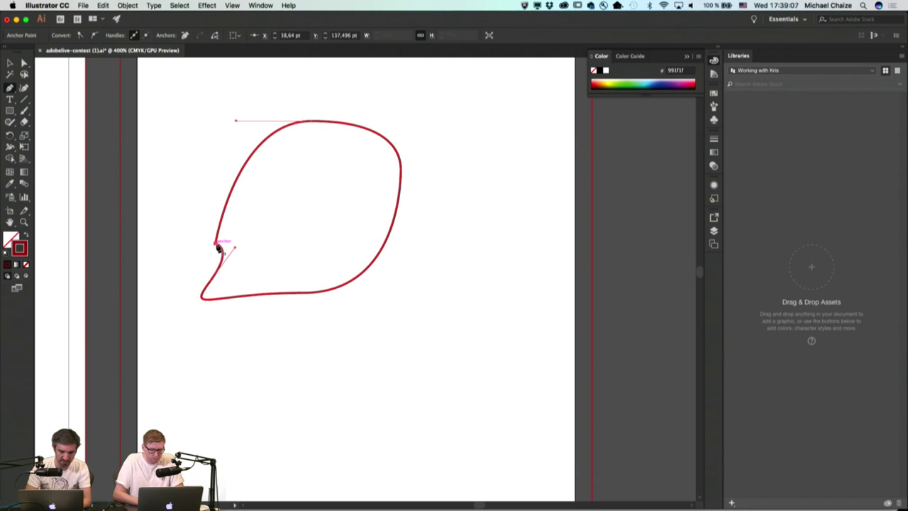
Step: Try to move the closed path's lower-left anchor inward with direct selection, and undo the move
{"action": "key", "text": "v"}
{"action": "left_click", "coordinate": [265, 234]}
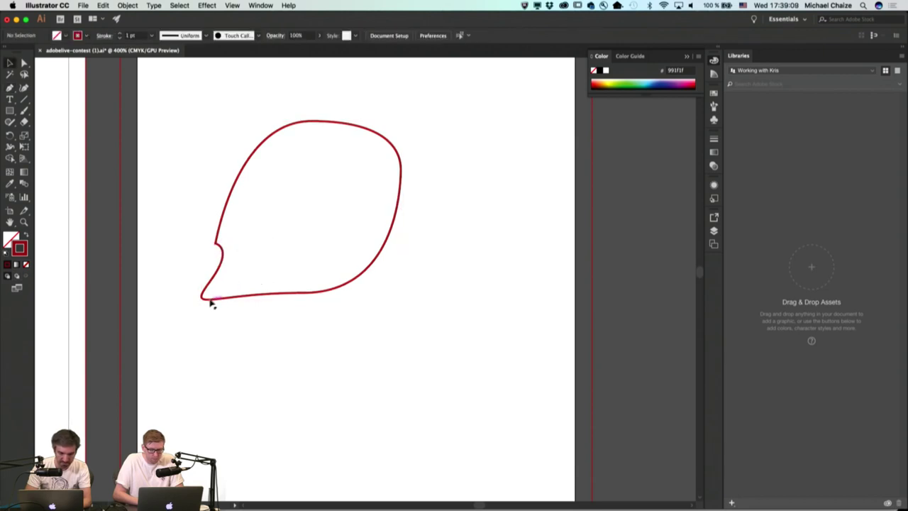
{"action": "left_click", "coordinate": [205, 299]}
{"action": "key", "text": "a"}
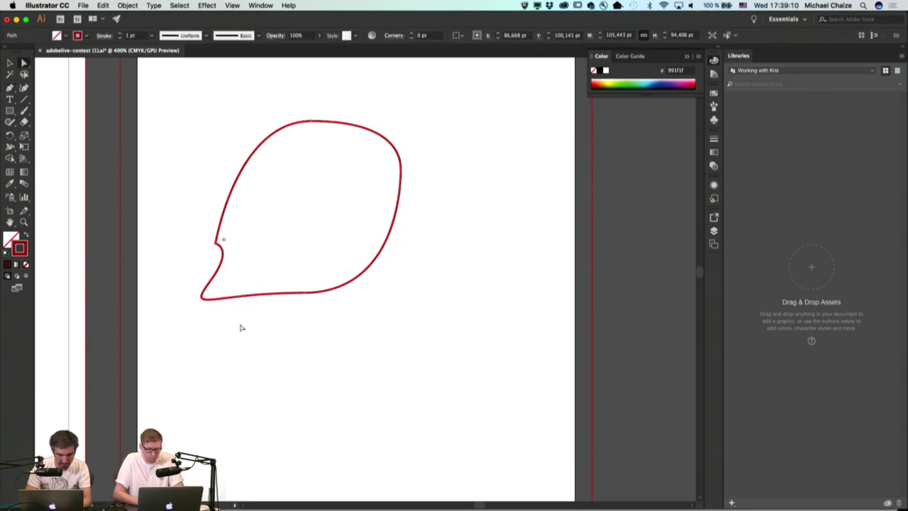
{"action": "left_click", "coordinate": [214, 287]}
{"action": "left_click", "coordinate": [210, 283]}
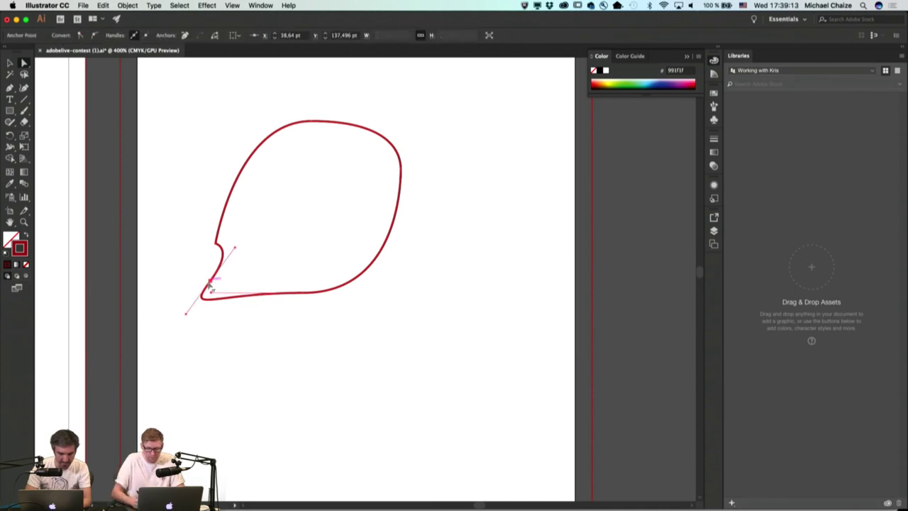
{"action": "left_click_drag", "start_coordinate": [211, 286], "coordinate": [263, 245]}
{"action": "key", "text": "super+z"}
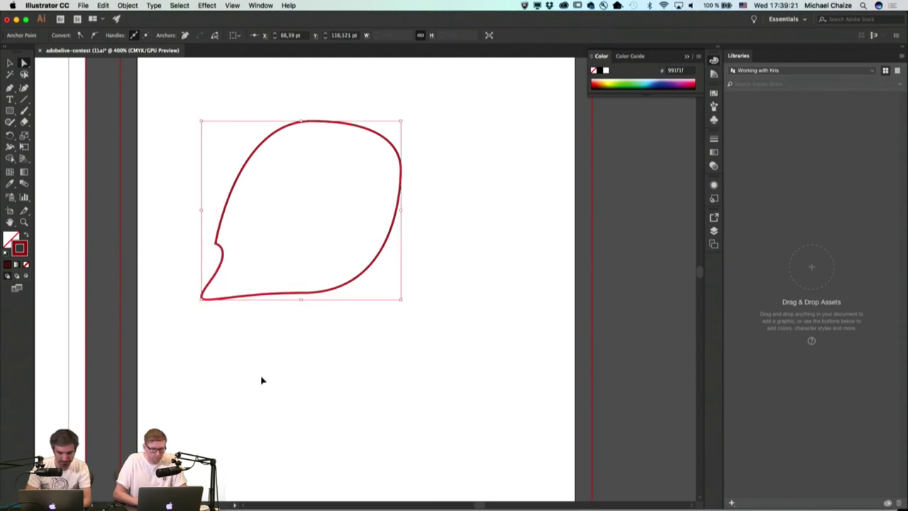
Step: Delete the path's lower-left anchor, add a new one on the smoothed curve, and move it outward with vertical handles
{"action": "left_click", "coordinate": [203, 298]}
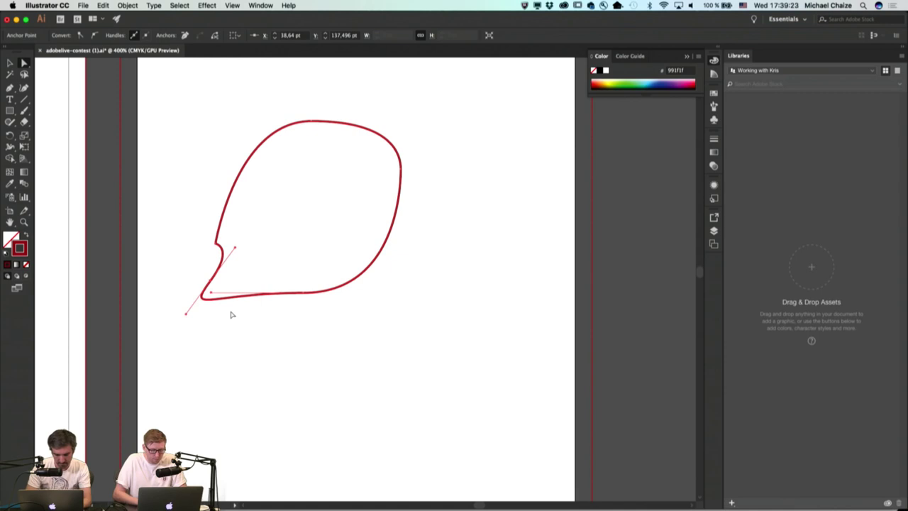
{"action": "key", "text": "p"}
{"action": "left_click", "coordinate": [211, 281]}
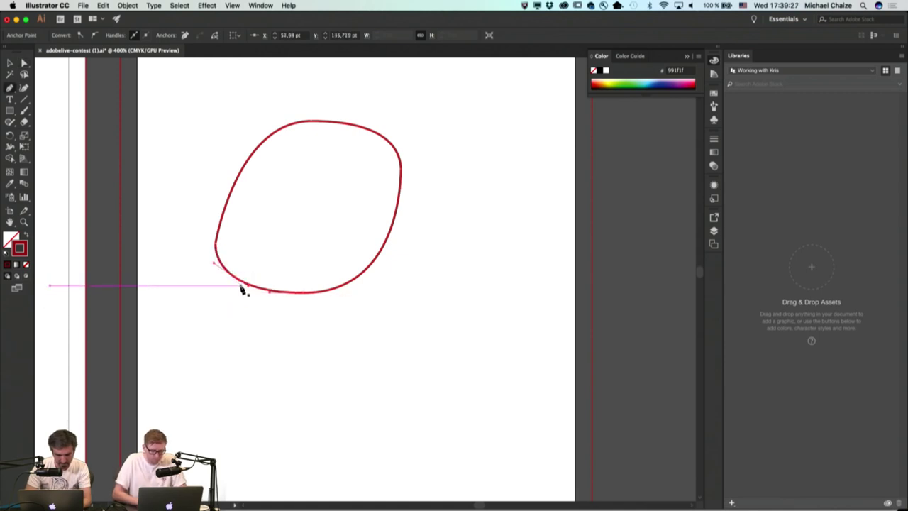
{"action": "key", "text": "a"}
{"action": "left_click", "coordinate": [234, 279]}
{"action": "left_click_drag", "start_coordinate": [233, 279], "coordinate": [196, 280]}
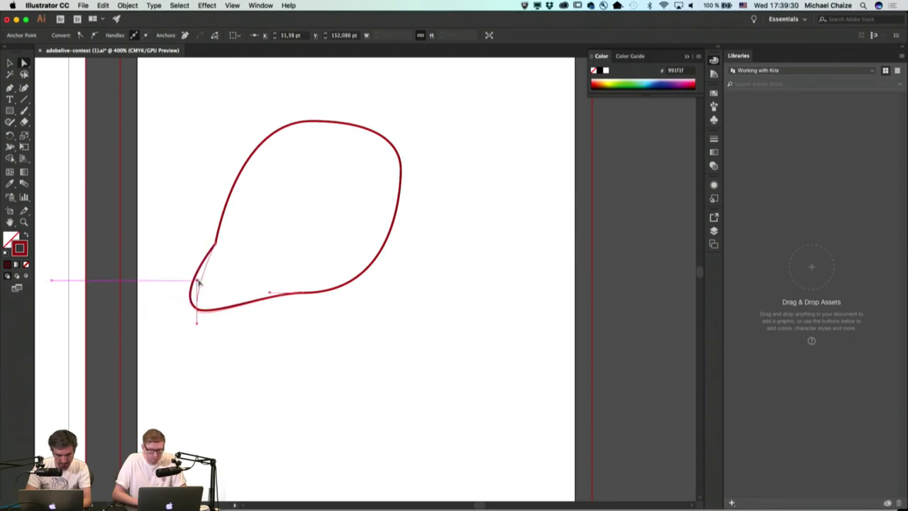
Step: Delete the original starting anchor on the path's left side and lengthen the lower-left anchor's downward handle
{"action": "key", "text": "p"}
{"action": "left_click", "coordinate": [215, 244]}
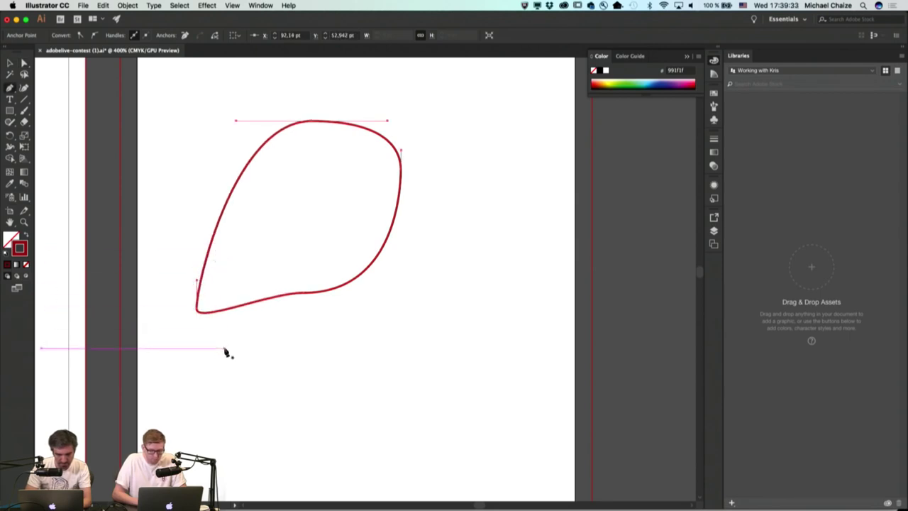
{"action": "key", "text": "a"}
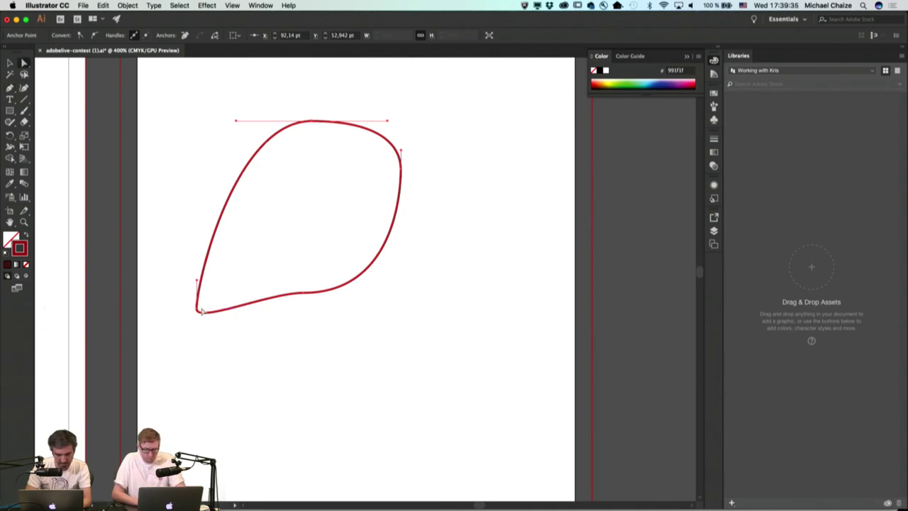
{"action": "left_click", "coordinate": [197, 311]}
{"action": "left_click_drag", "start_coordinate": [197, 324], "coordinate": [197, 357]}
Step: Lengthen both horizontal handles of the path's bottom anchor
{"action": "left_click", "coordinate": [304, 292]}
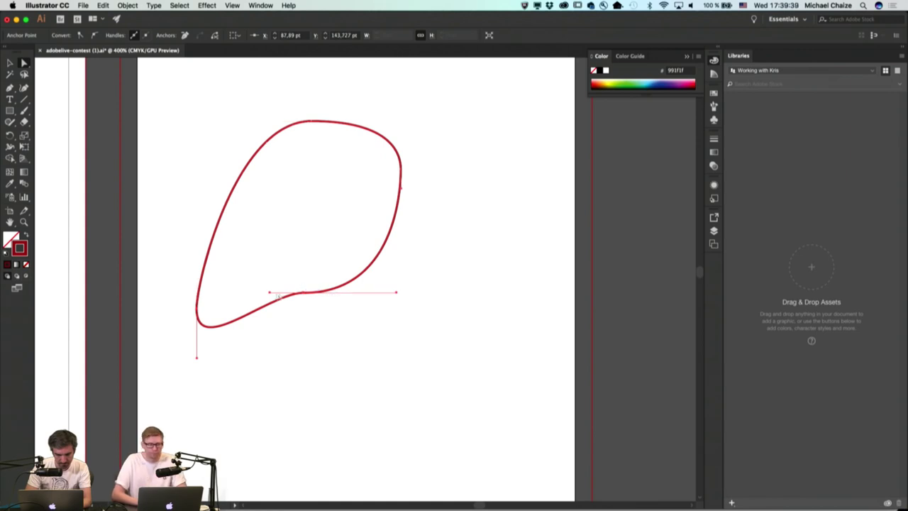
{"action": "left_click_drag", "start_coordinate": [271, 295], "coordinate": [241, 296]}
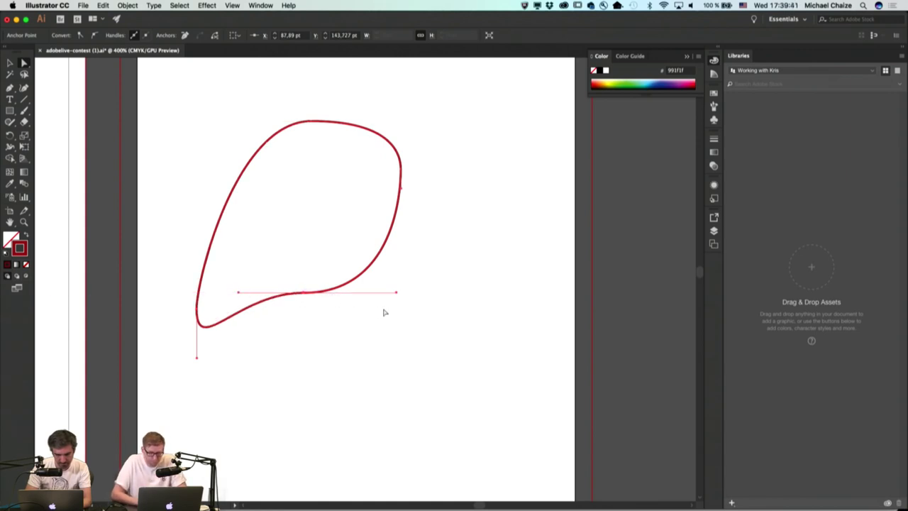
{"action": "left_click_drag", "start_coordinate": [398, 295], "coordinate": [416, 294]}
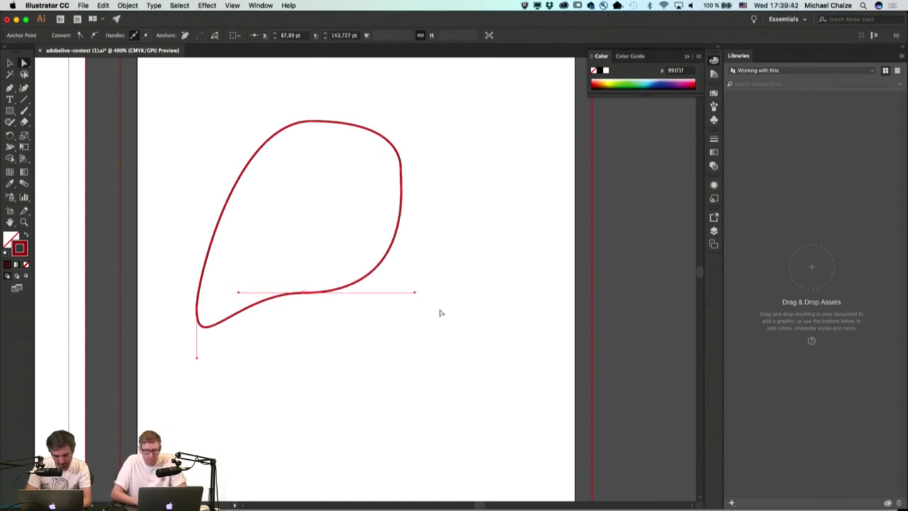
Step: Try to adjust the curve at the path's right-hand anchor, and undo the adjustment
{"action": "left_click", "coordinate": [437, 196]}
{"action": "left_click", "coordinate": [403, 190]}
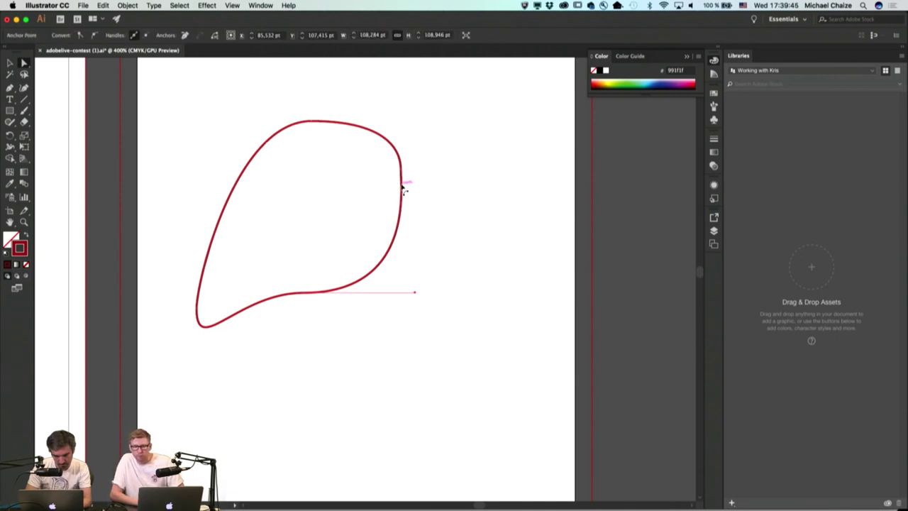
{"action": "key", "text": "p"}
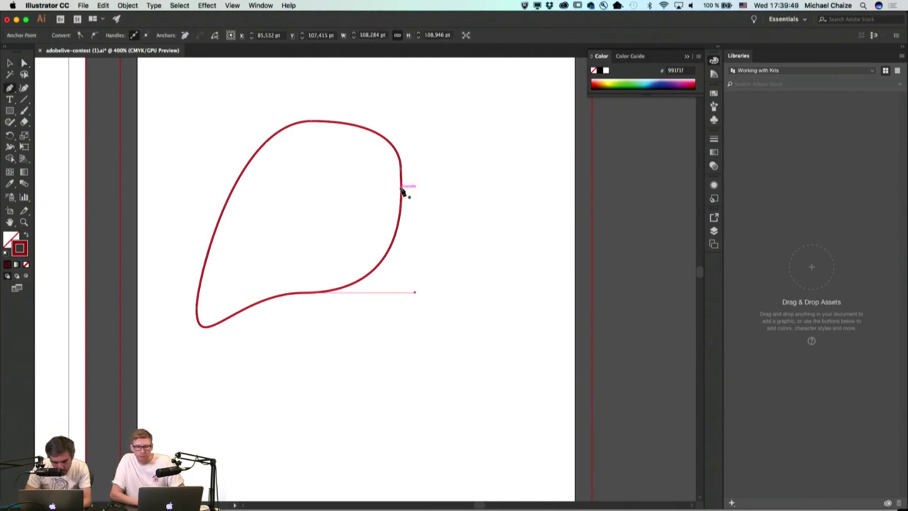
{"action": "key", "text": "a"}
{"action": "left_click_drag", "start_coordinate": [409, 187], "coordinate": [418, 136]}
{"action": "key", "text": "ctrl+z"}
{"action": "left_click", "coordinate": [437, 158]}
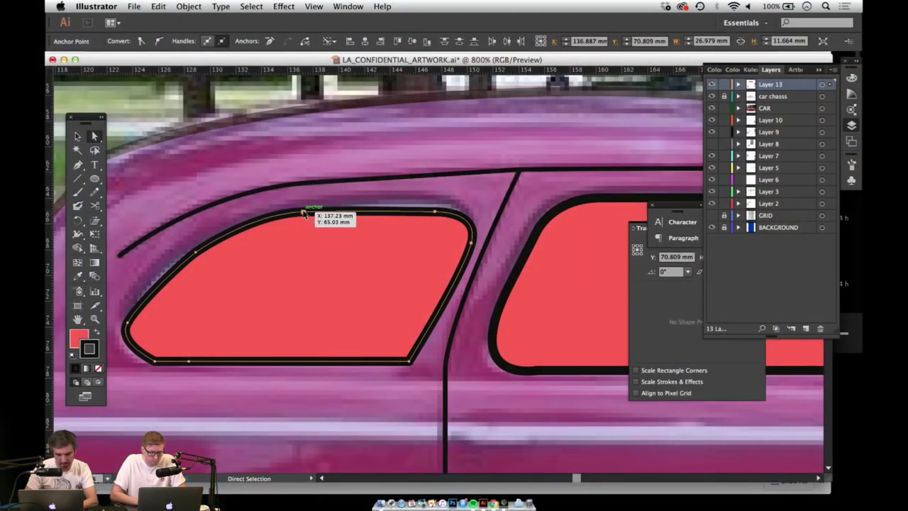
Step: In LA_CONFIDENTIAL_ARTWORK, raise the rear side window's top edge, pull its front anchor inward and shift the window slightly rearward
{"action": "left_click_drag", "start_coordinate": [304, 212], "coordinate": [304, 207]}
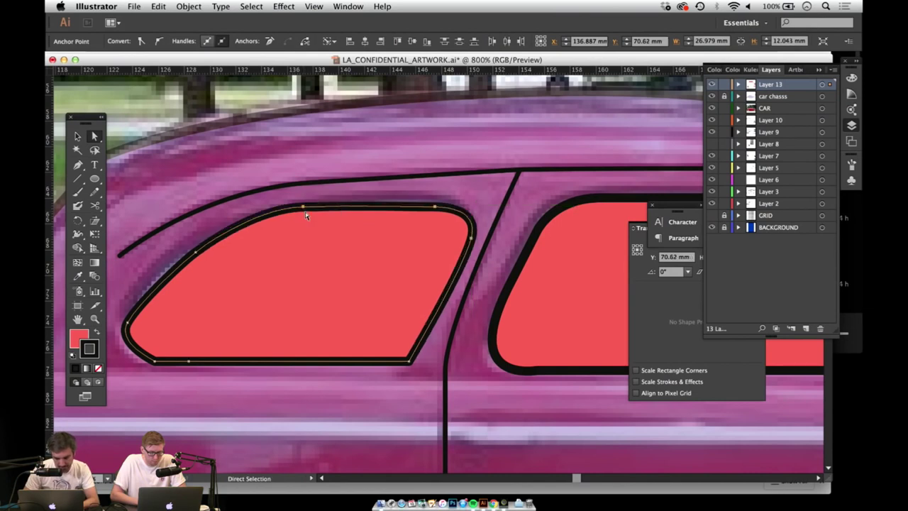
{"action": "left_click", "coordinate": [471, 240]}
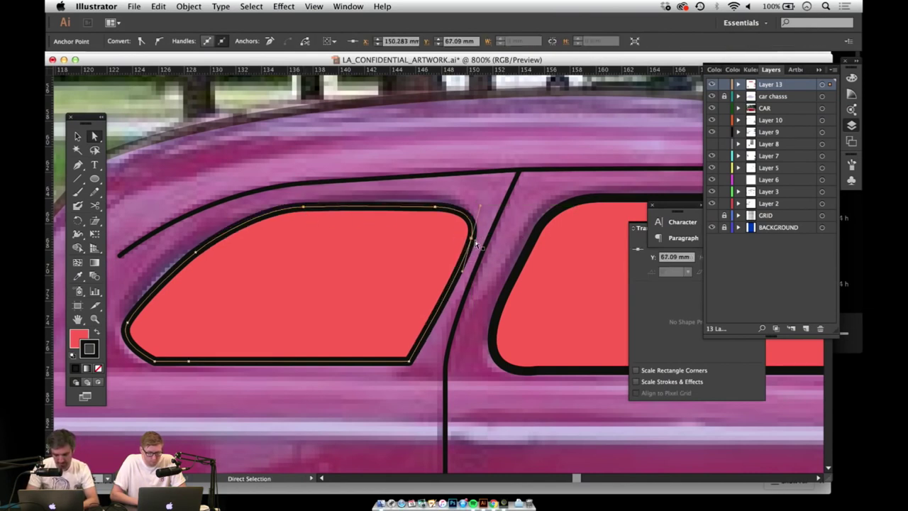
{"action": "left_click_drag", "start_coordinate": [473, 240], "coordinate": [466, 239]}
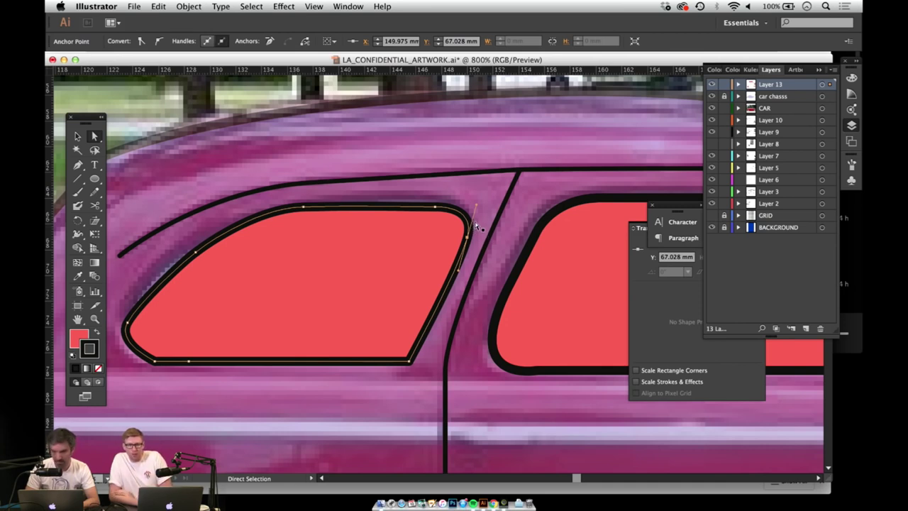
{"action": "left_click", "coordinate": [485, 192]}
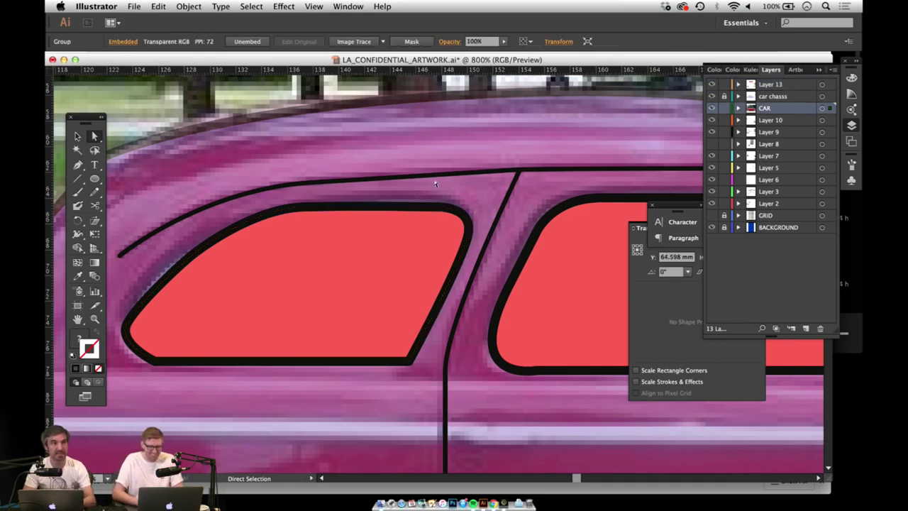
{"action": "left_click", "coordinate": [386, 281]}
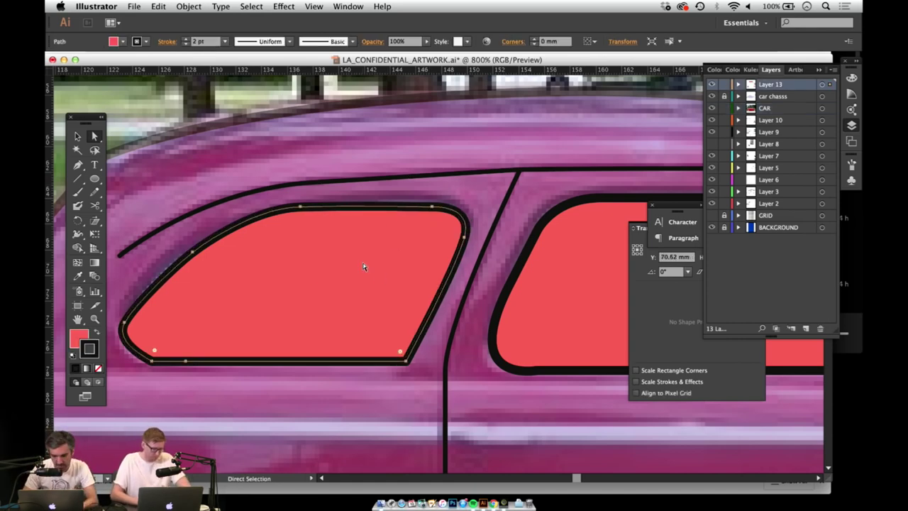
Step: Unlock the car chasss layer and set the car body's opacity to 100%
{"action": "key", "text": "z"}
{"action": "left_click", "coordinate": [411, 250], "text": "alt"}
{"action": "left_click", "coordinate": [411, 282], "text": "alt"}
{"action": "left_click", "coordinate": [416, 288], "text": "alt"}
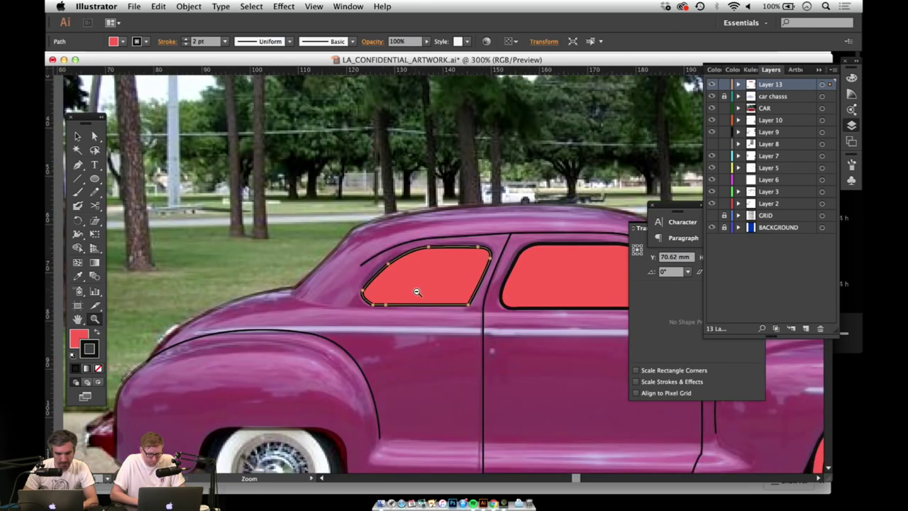
{"action": "scroll", "coordinate": [443, 338], "scroll_direction": "down", "scroll_amount": 2}
{"action": "scroll", "coordinate": [442, 339], "scroll_direction": "right", "scroll_amount": 1}
{"action": "key", "text": "v"}
{"action": "left_click", "coordinate": [414, 309]}
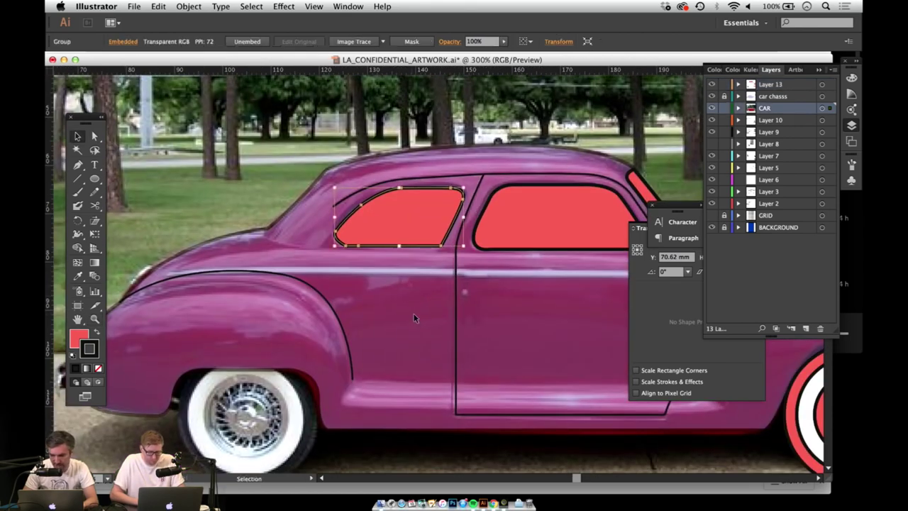
{"action": "left_click", "coordinate": [415, 316]}
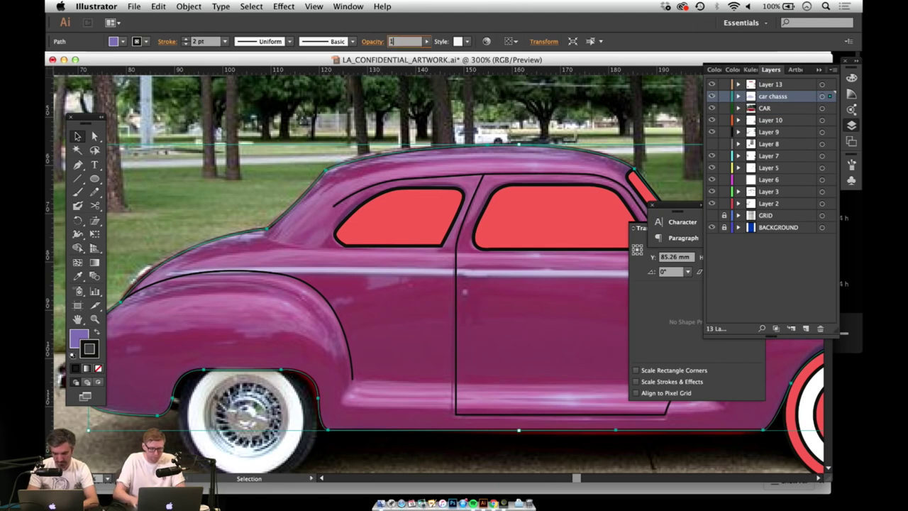
{"action": "key", "text": "Return"}
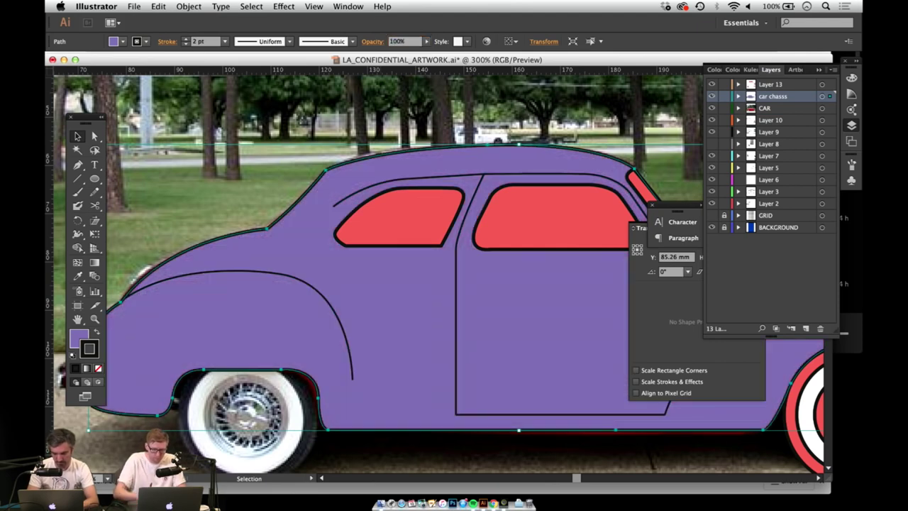
Step: Refine the rear side window's upper front corner by moving its front-side anchor and its top-edge anchor slightly rearward
{"action": "key", "text": "z"}
{"action": "left_click", "coordinate": [403, 298]}
{"action": "left_click", "coordinate": [457, 188]}
{"action": "left_click", "coordinate": [457, 187]}
{"action": "key", "text": "space"}
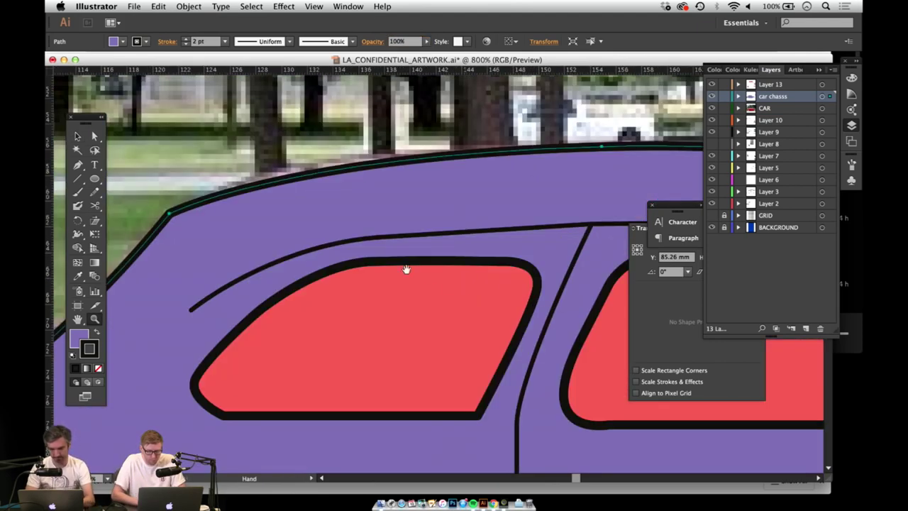
{"action": "left_click_drag", "start_coordinate": [406, 268], "coordinate": [308, 261]}
{"action": "key", "text": "a"}
{"action": "left_click", "coordinate": [437, 287]}
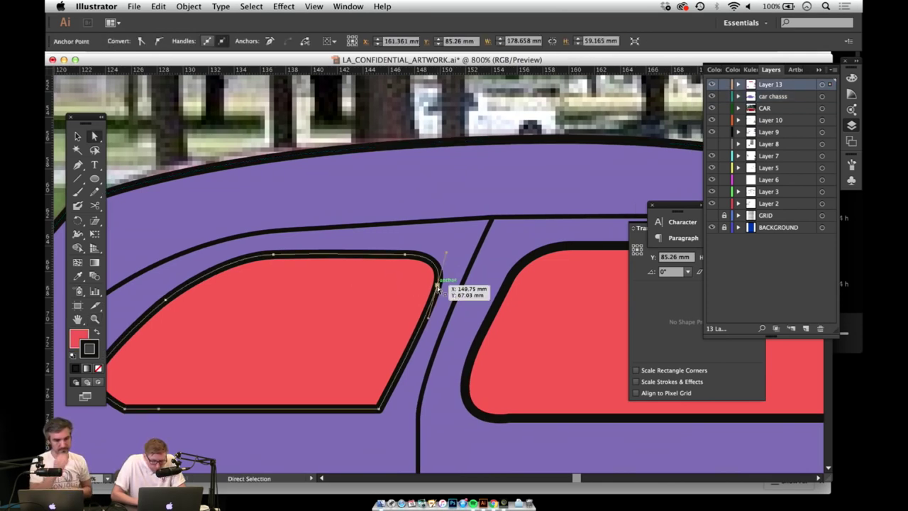
{"action": "left_click_drag", "start_coordinate": [437, 284], "coordinate": [432, 283]}
{"action": "left_click", "coordinate": [405, 255]}
{"action": "left_click", "coordinate": [405, 256]}
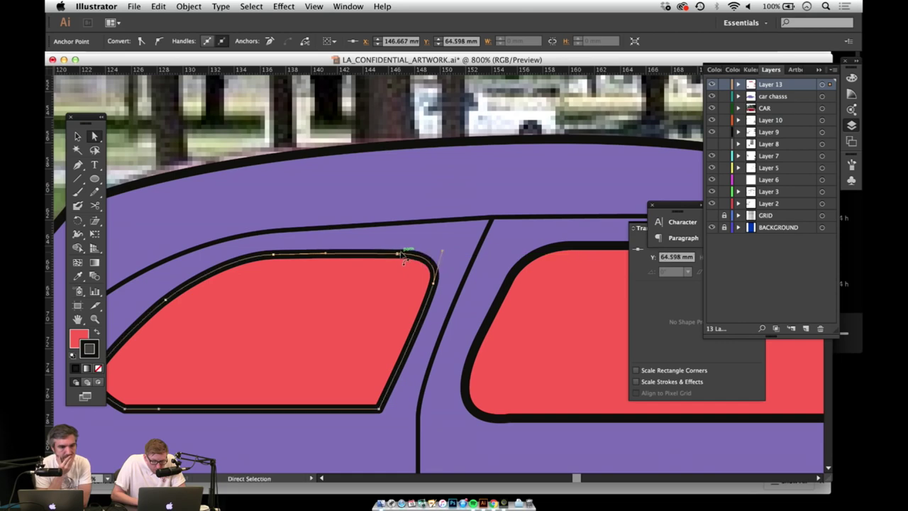
Step: Examine the whole car at 200% to check the rear side window against the opaque body
{"action": "key", "text": "z"}
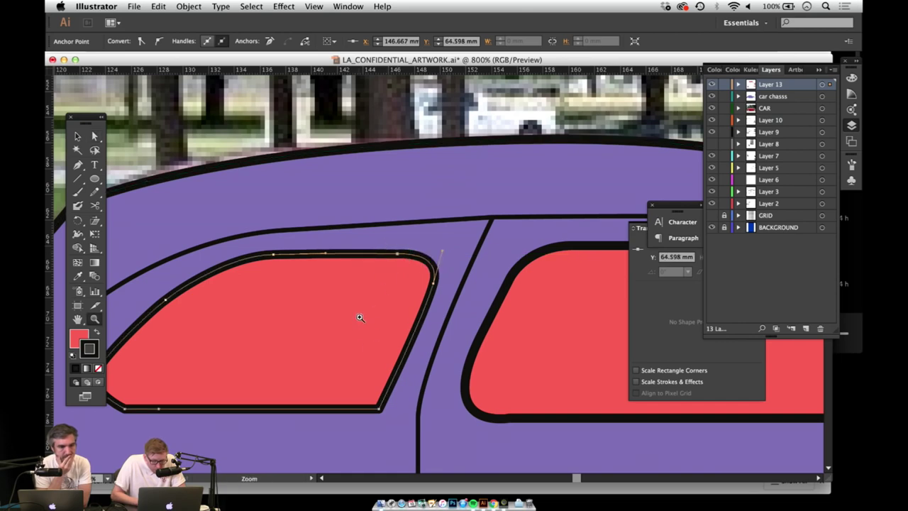
{"action": "left_click", "coordinate": [359, 320], "text": "alt"}
{"action": "left_click", "coordinate": [362, 320], "text": "alt"}
{"action": "left_click", "coordinate": [365, 321], "text": "alt"}
{"action": "left_click", "coordinate": [369, 324], "text": "alt"}
{"action": "left_click_drag", "start_coordinate": [510, 282], "coordinate": [357, 279]}
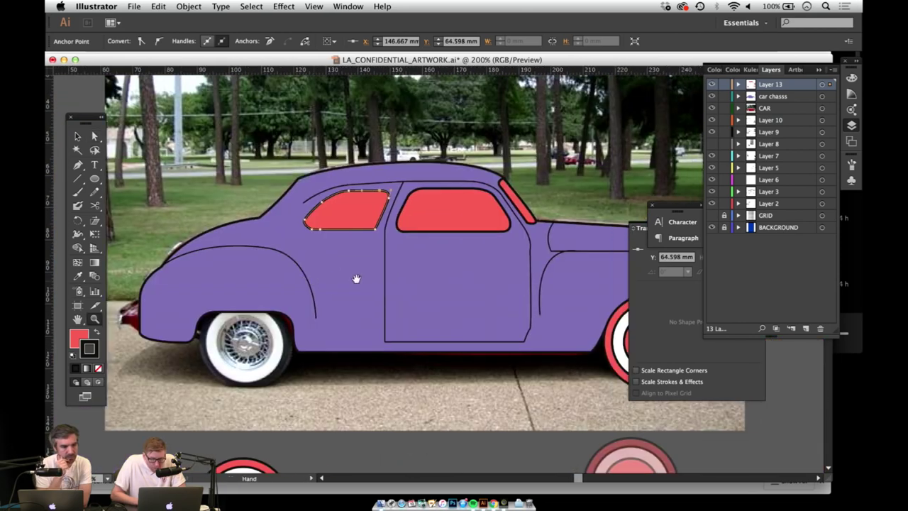
{"action": "left_click_drag", "start_coordinate": [452, 273], "coordinate": [359, 291]}
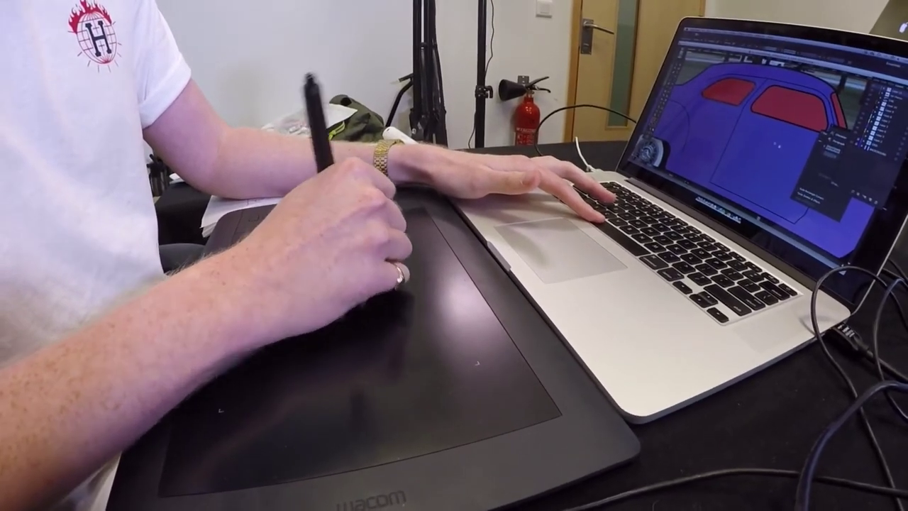
{"action": "left_click_drag", "start_coordinate": [779, 145], "coordinate": [736, 122]}
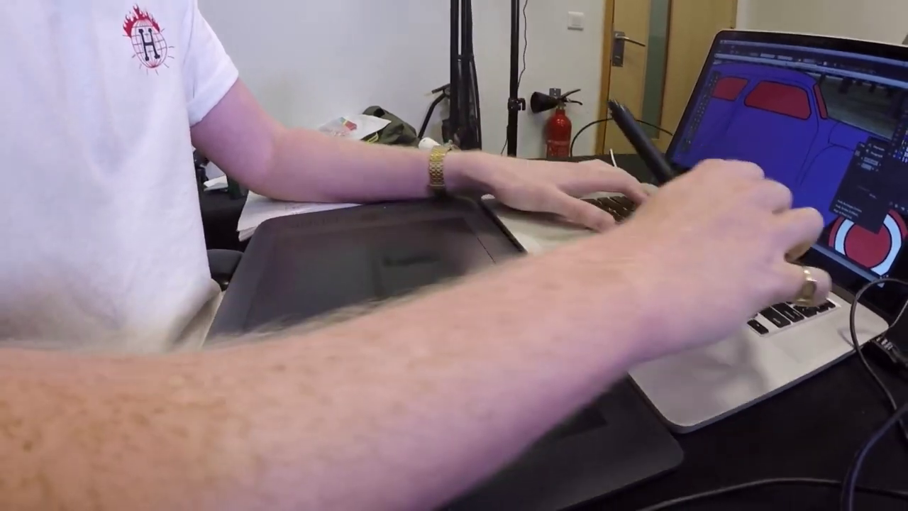
{"action": "key", "text": "Return"}
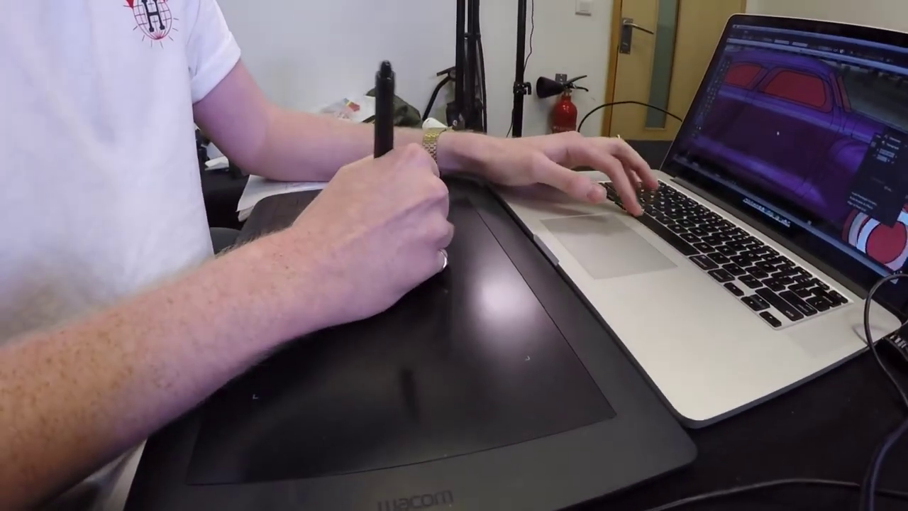
{"action": "key", "text": "super+minus"}
{"action": "key", "text": "super+minus"}
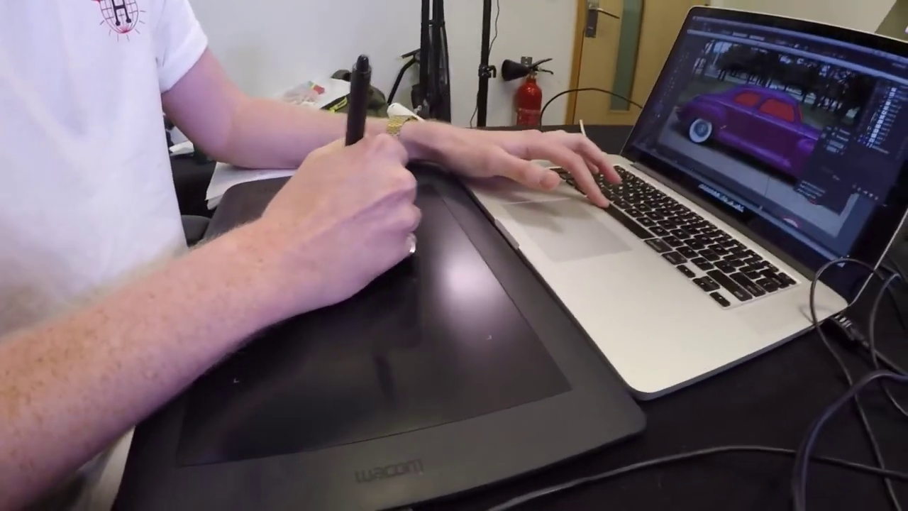
{"action": "key", "text": "super+plus"}
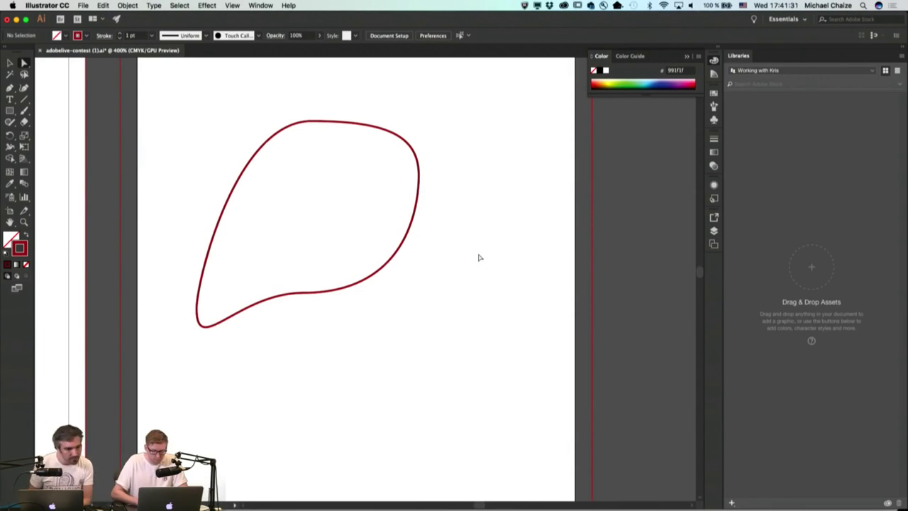
Step: In the adobelive-contest document, draw a Pen tool curve below the closed red outline, ending in a smooth anchor with horizontal handles
{"action": "key", "text": "p"}
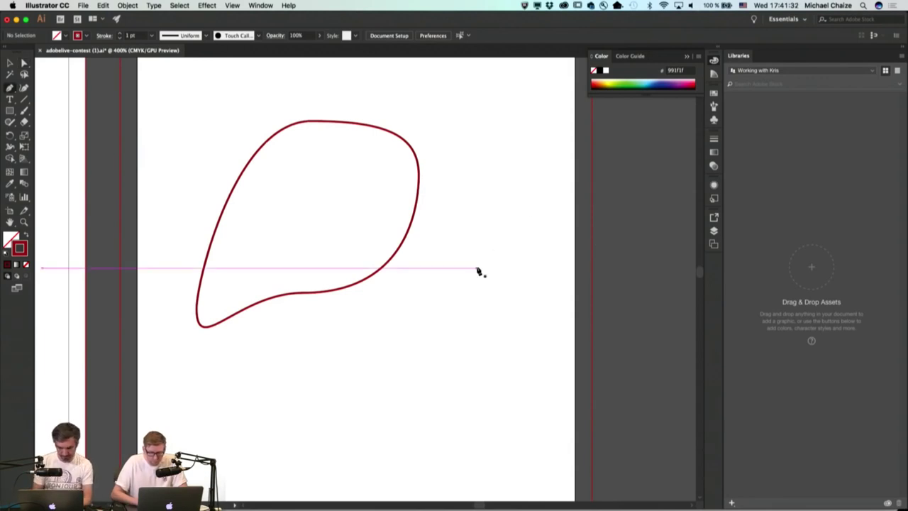
{"action": "left_click", "coordinate": [348, 395]}
{"action": "left_click", "coordinate": [430, 294]}
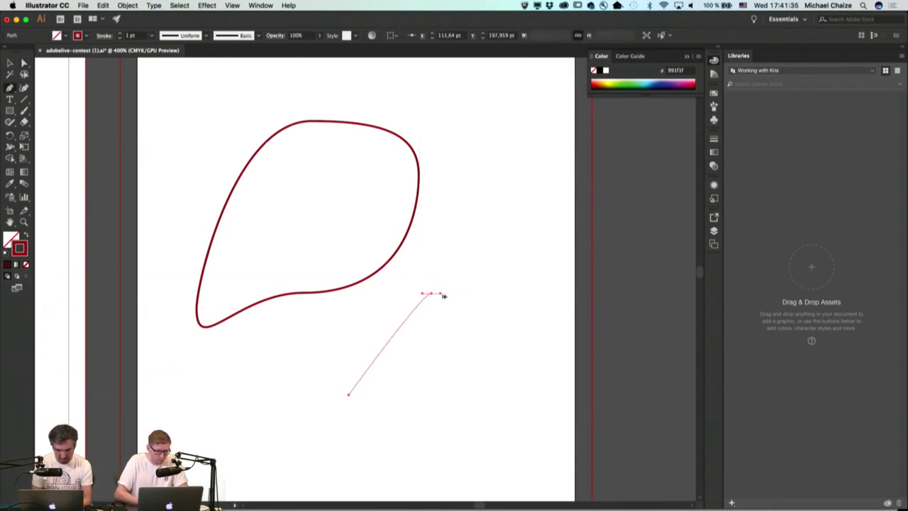
{"action": "mouse_move", "coordinate": [443, 296]}
{"action": "left_mouse_down"}
{"action": "mouse_move", "coordinate": [520, 306]}
{"action": "mouse_move", "coordinate": [490, 300]}
{"action": "mouse_move", "coordinate": [471, 340]}
{"action": "mouse_move", "coordinate": [470, 227]}
{"action": "mouse_move", "coordinate": [480, 210]}
{"action": "mouse_move", "coordinate": [499, 256]}
{"action": "mouse_move", "coordinate": [478, 342]}
{"action": "mouse_move", "coordinate": [500, 267]}
{"action": "mouse_move", "coordinate": [498, 312]}
{"action": "mouse_move", "coordinate": [525, 302]}
{"action": "mouse_move", "coordinate": [442, 347]}
{"action": "mouse_move", "coordinate": [418, 346]}
{"action": "mouse_move", "coordinate": [428, 377]}
{"action": "mouse_move", "coordinate": [482, 276]}
{"action": "mouse_move", "coordinate": [480, 294]}
{"action": "mouse_move", "coordinate": [504, 293]}
{"action": "left_mouse_up"}
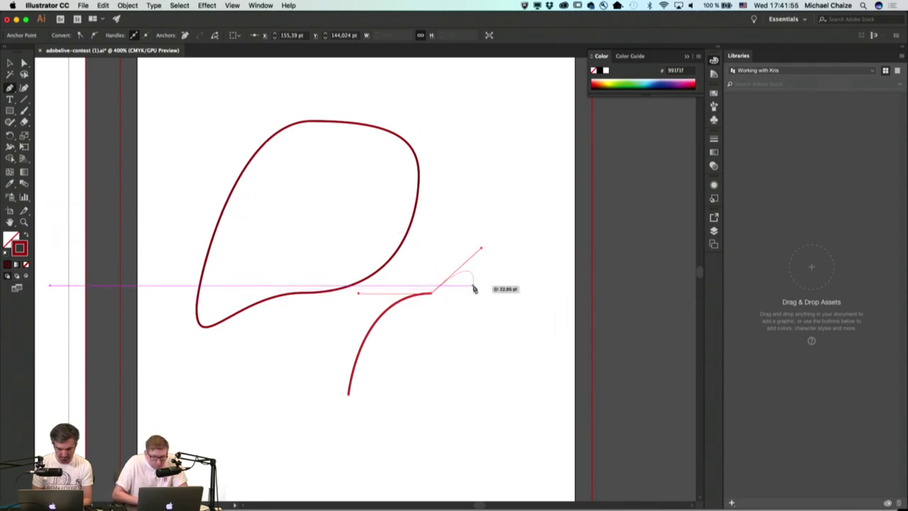
Step: Undo the angled break of the outgoing handle, retract that handle into the curve's end anchor and place the next anchor below
{"action": "key", "text": "super+z"}
{"action": "left_click_drag", "start_coordinate": [505, 297], "coordinate": [503, 295]}
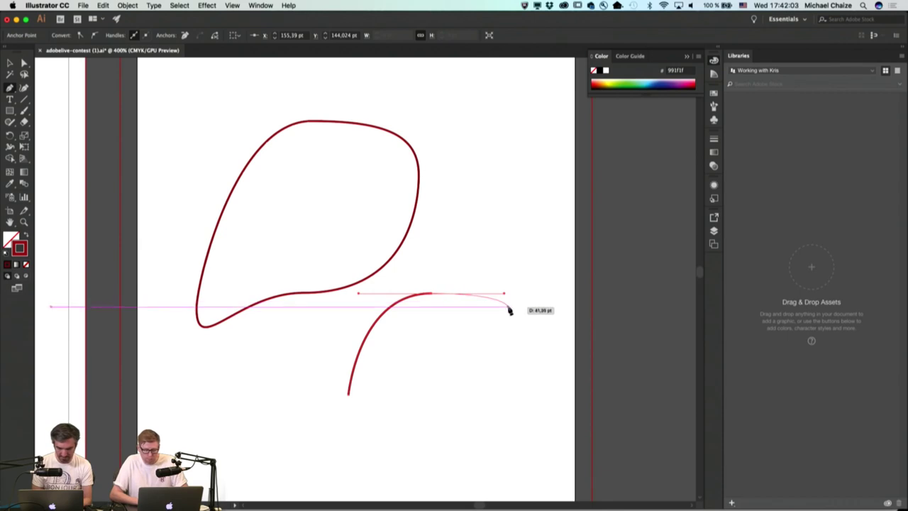
{"action": "left_click_drag", "start_coordinate": [504, 296], "coordinate": [379, 305]}
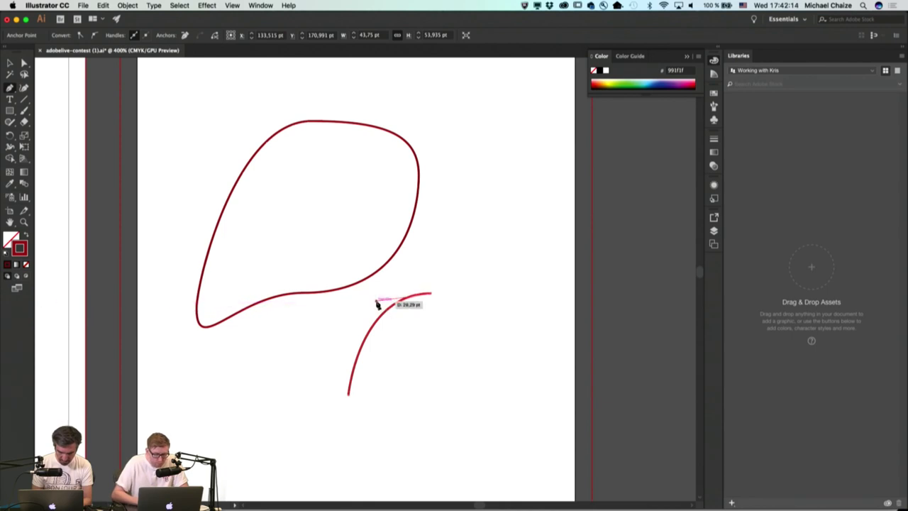
{"action": "left_click", "coordinate": [376, 396]}
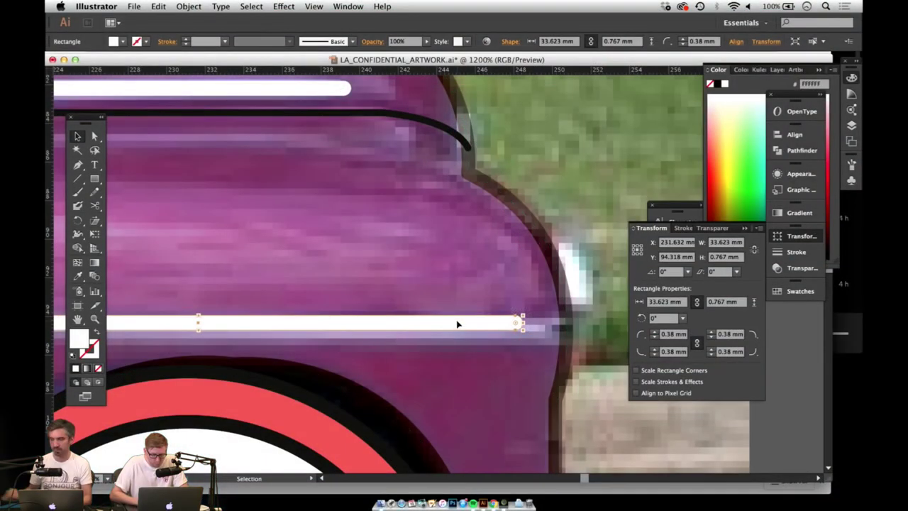
Step: In LA_CONFIDENTIAL_ARTWORK, nudge the white stripe above the front wheel slightly forward to X 231.985 mm
{"action": "left_click_drag", "start_coordinate": [331, 312], "coordinate": [467, 302]}
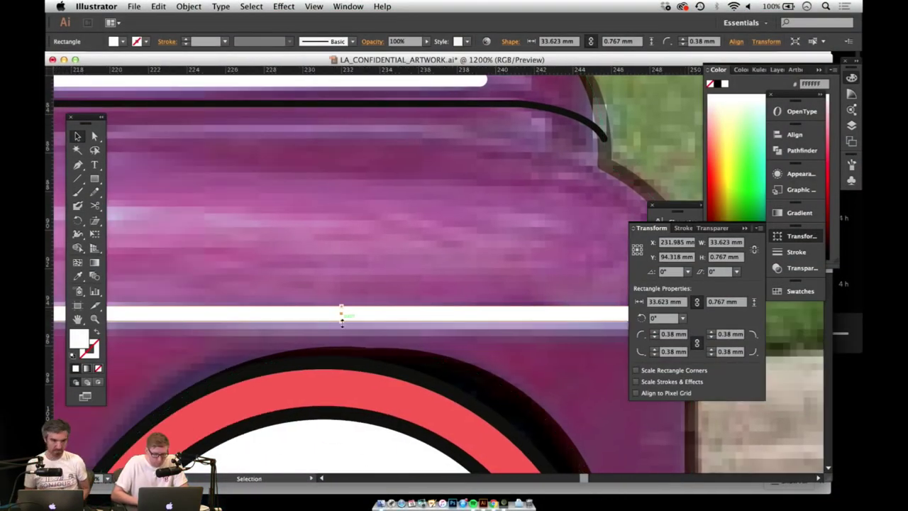
{"action": "left_click_drag", "start_coordinate": [342, 320], "coordinate": [342, 311]}
{"action": "key", "text": "z"}
{"action": "left_click", "coordinate": [284, 326], "text": "alt"}
{"action": "left_click", "coordinate": [283, 322], "text": "alt"}
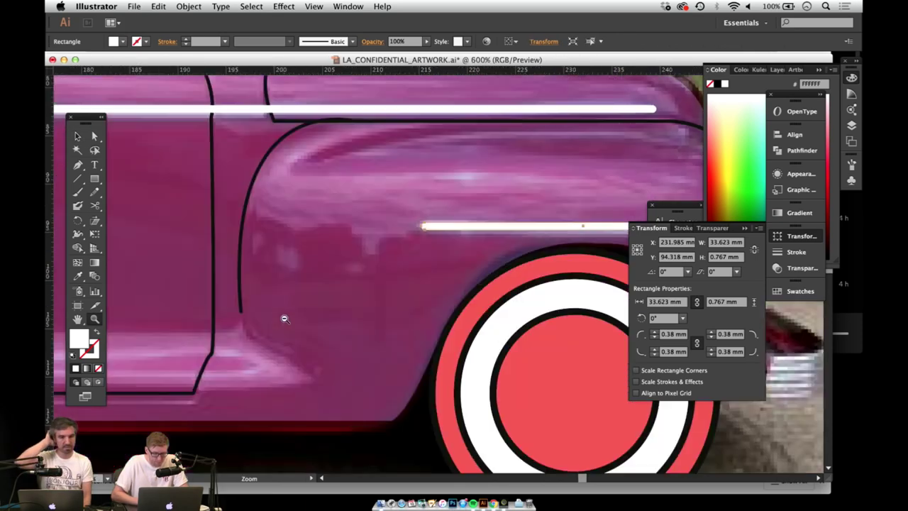
{"action": "left_click", "coordinate": [282, 318], "text": "alt"}
{"action": "left_click", "coordinate": [340, 290], "text": "alt"}
{"action": "left_click", "coordinate": [354, 284], "text": "alt"}
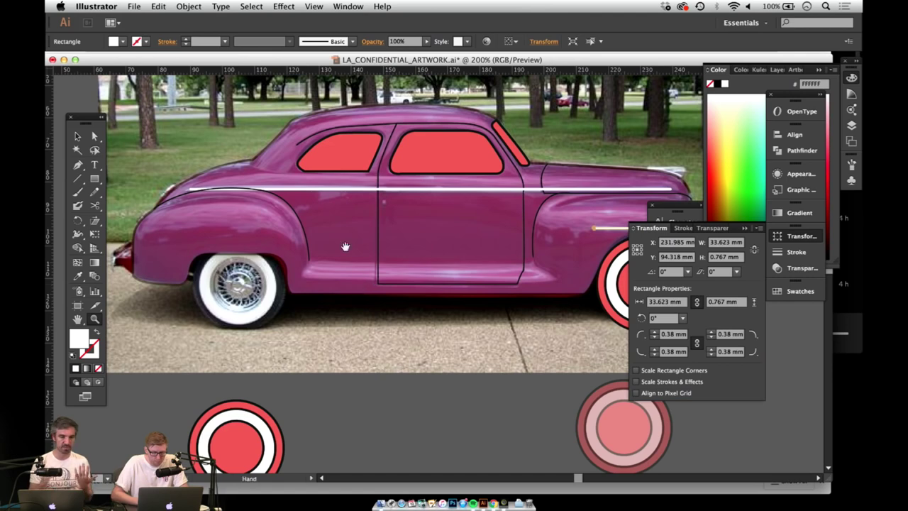
{"action": "left_click_drag", "start_coordinate": [345, 246], "coordinate": [310, 333]}
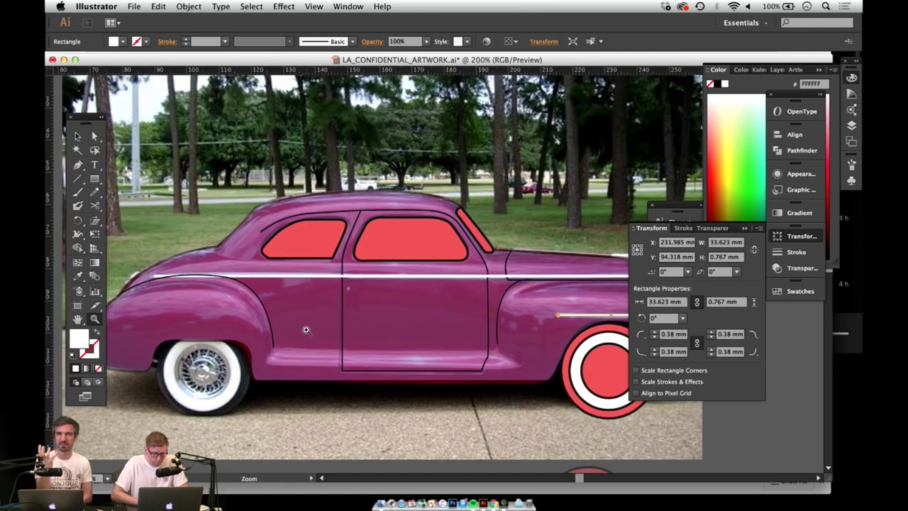
Step: Select the semi-transparent car body and set its opacity to 100%
{"action": "key", "text": "v"}
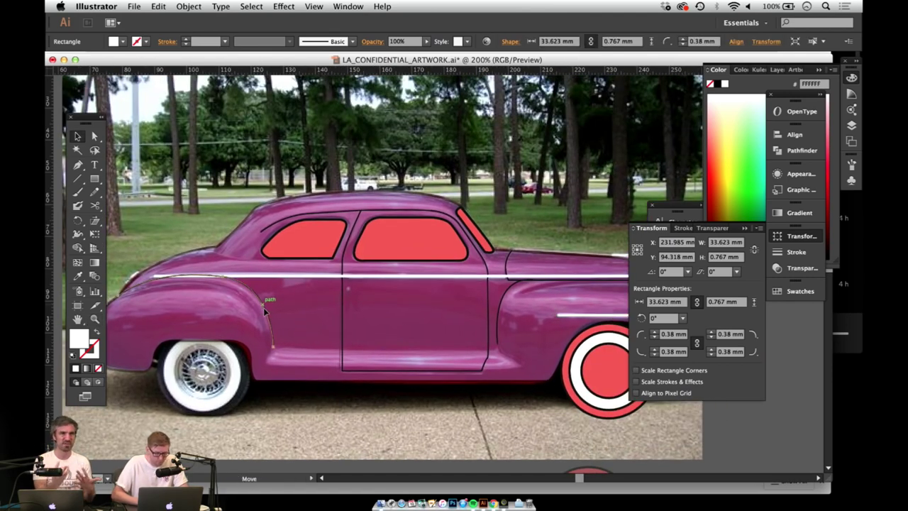
{"action": "left_click", "coordinate": [264, 312]}
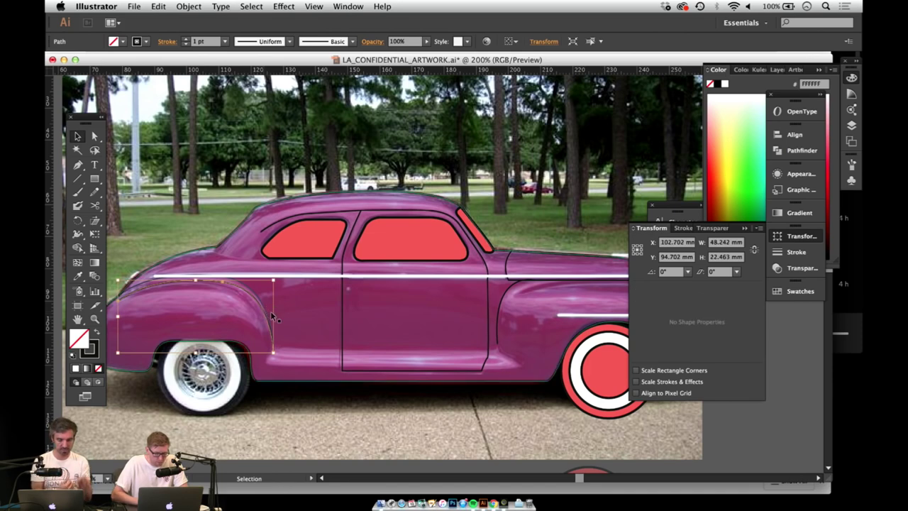
{"action": "left_click", "coordinate": [315, 328]}
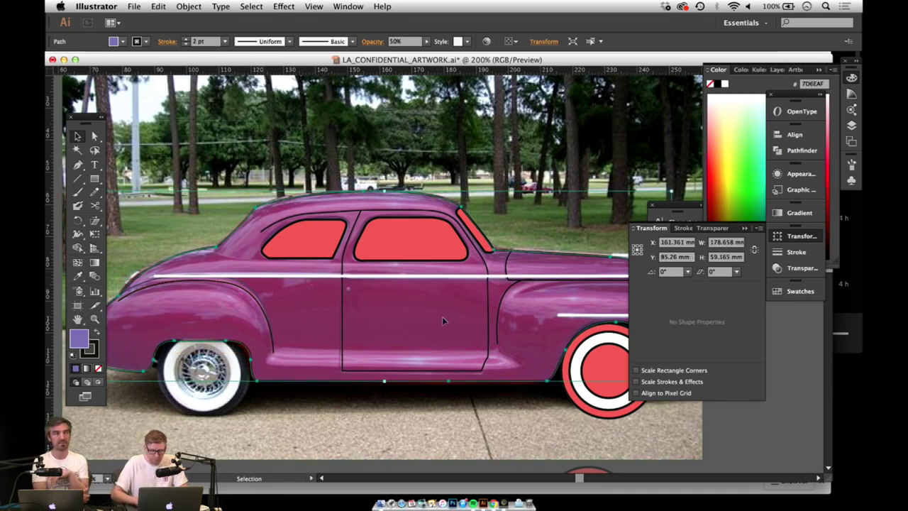
{"action": "left_click_drag", "start_coordinate": [454, 313], "coordinate": [331, 344]}
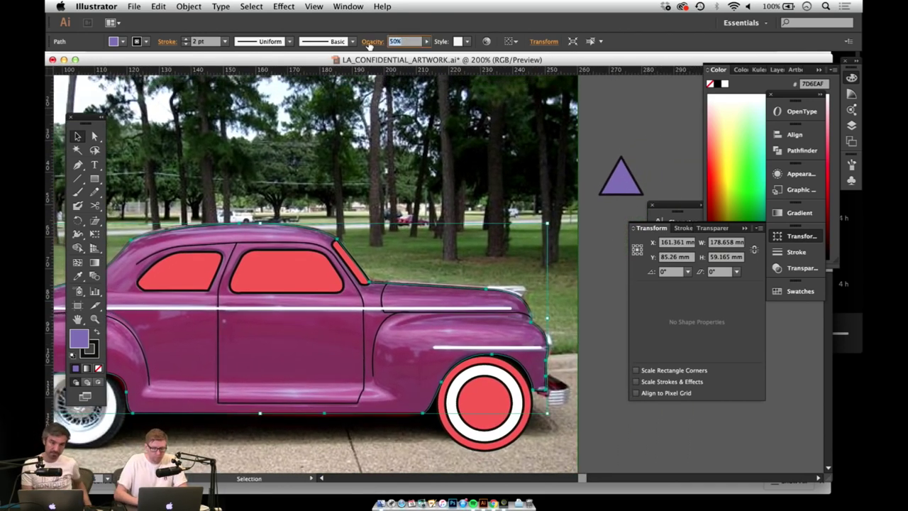
{"action": "type", "text": "00"}
{"action": "key", "text": "Return"}
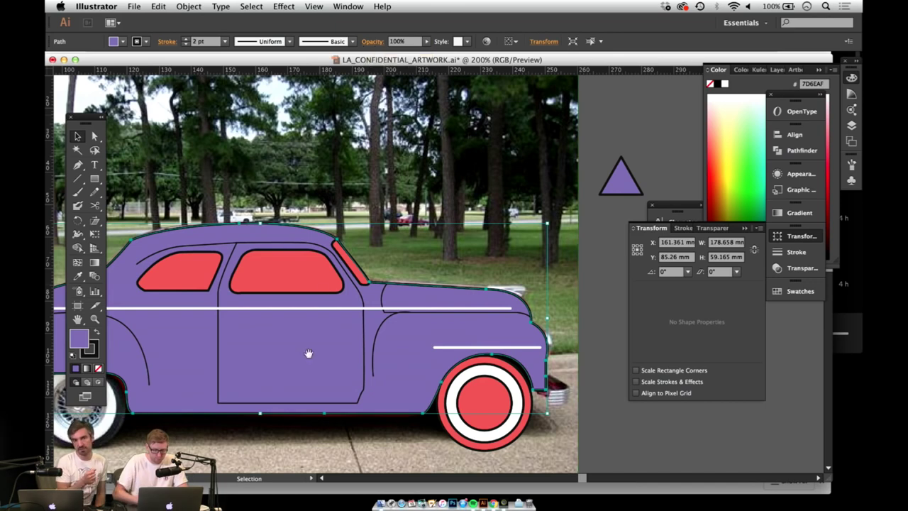
Step: Move the upper end anchor of the front fender curve forward along the hood line to X 210.013 mm
{"action": "left_click_drag", "start_coordinate": [305, 369], "coordinate": [343, 312]}
{"action": "key", "text": "z"}
{"action": "left_click", "coordinate": [436, 269]}
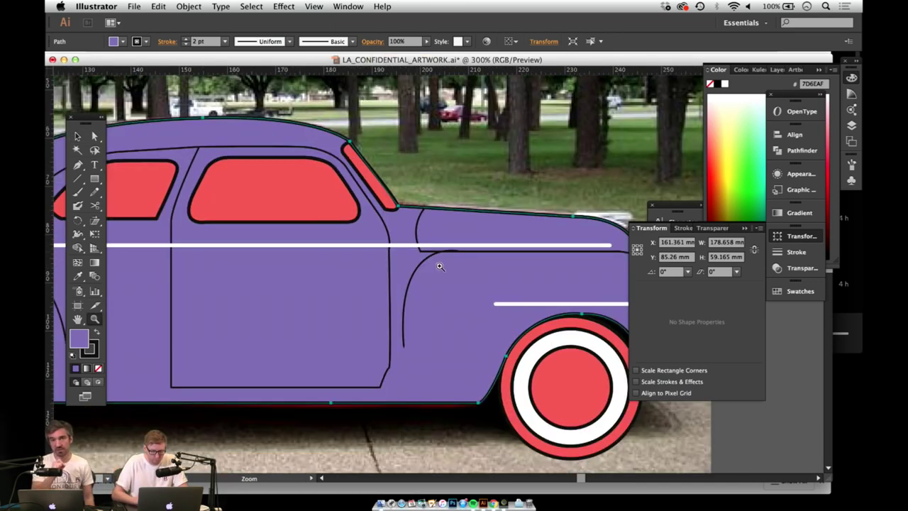
{"action": "left_click", "coordinate": [426, 269]}
{"action": "left_click", "coordinate": [427, 268]}
{"action": "left_click", "coordinate": [462, 270]}
{"action": "left_click", "coordinate": [483, 269]}
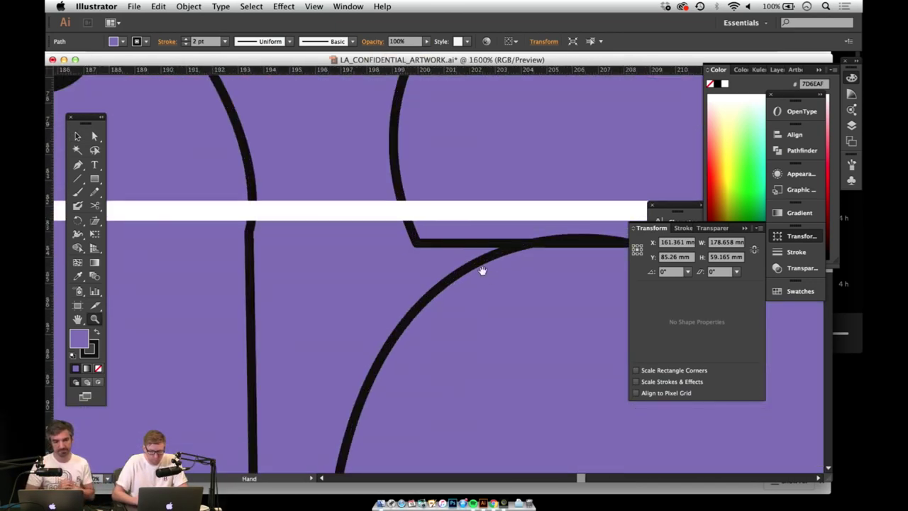
{"action": "left_click_drag", "start_coordinate": [482, 269], "coordinate": [341, 347]}
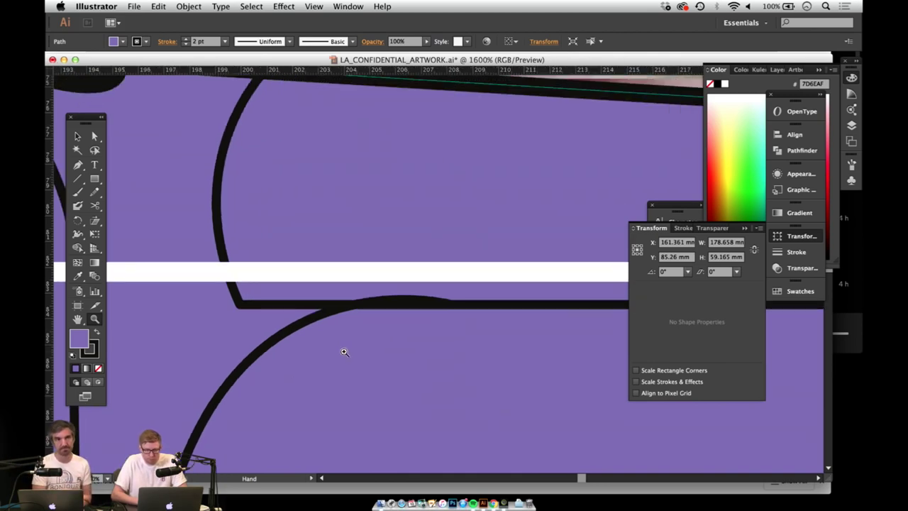
{"action": "key", "text": "a"}
{"action": "left_click", "coordinate": [361, 319]}
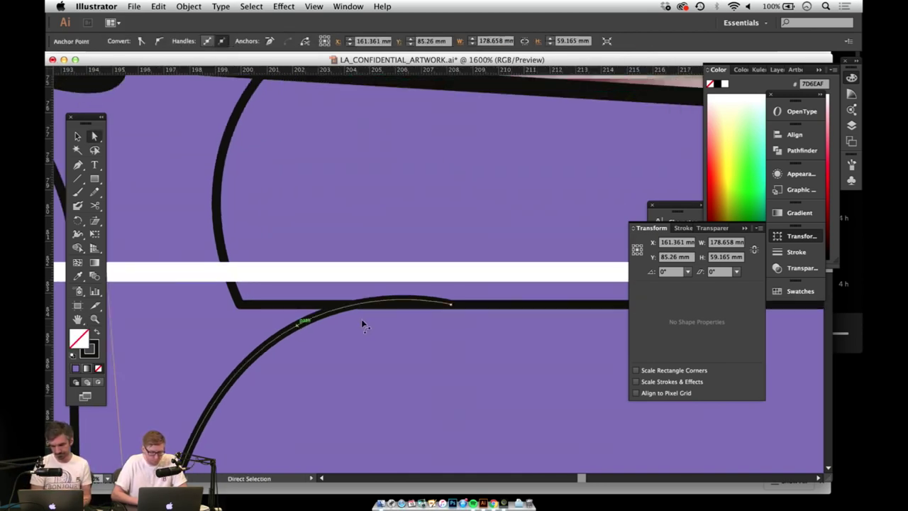
{"action": "left_click", "coordinate": [450, 304]}
{"action": "left_click_drag", "start_coordinate": [450, 304], "coordinate": [498, 310]}
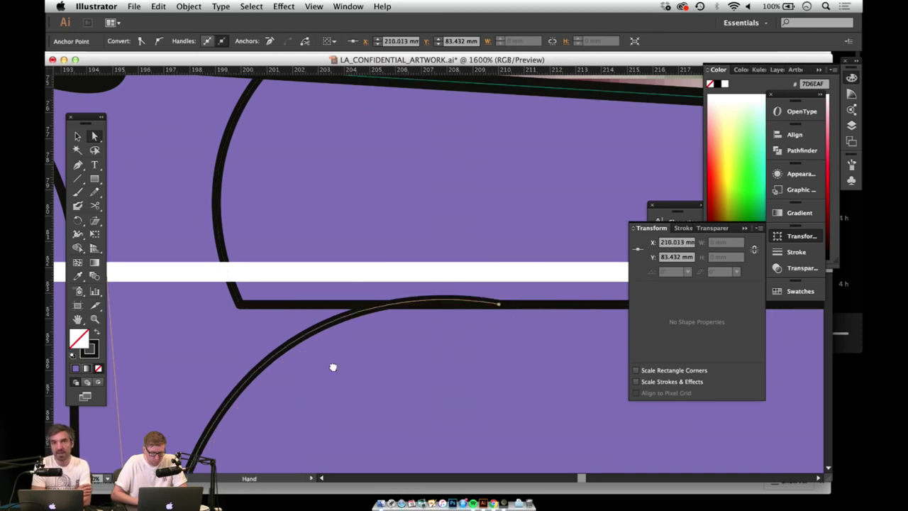
Step: Adjust the front fender curve's handle so its upper end merges smoothly into the hood line, and check the whole car at 200%
{"action": "left_click_drag", "start_coordinate": [315, 371], "coordinate": [369, 261]}
{"action": "left_click_drag", "start_coordinate": [367, 227], "coordinate": [360, 230]}
{"action": "key", "text": "z"}
{"action": "left_click", "coordinate": [371, 287], "text": "alt"}
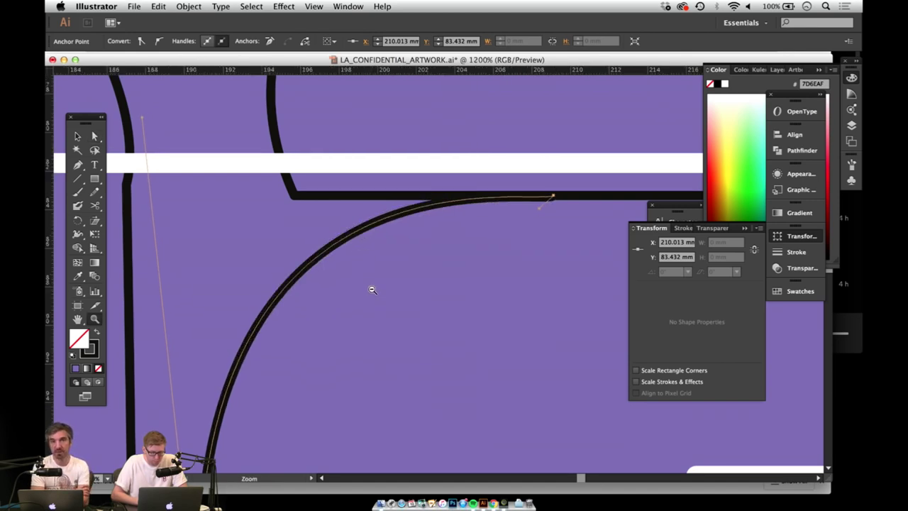
{"action": "left_click", "coordinate": [372, 288], "text": "alt"}
{"action": "left_click", "coordinate": [373, 288], "text": "alt"}
{"action": "left_click", "coordinate": [375, 289], "text": "alt"}
{"action": "left_click", "coordinate": [376, 290], "text": "alt"}
{"action": "left_click", "coordinate": [377, 291], "text": "alt"}
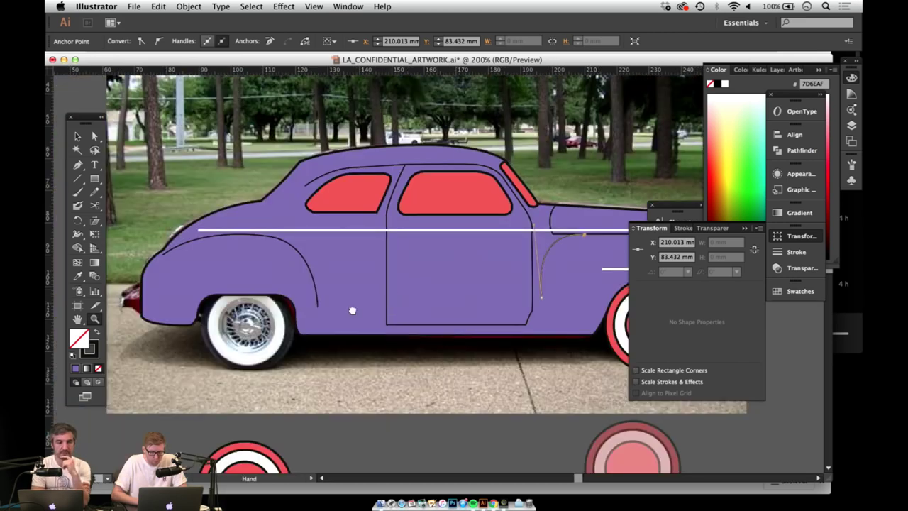
{"action": "left_click_drag", "start_coordinate": [352, 310], "coordinate": [336, 342]}
Step: Recolour the car body by sampling the turquoise fill of the author nameplate on the blue cover
{"action": "key", "text": "v"}
{"action": "left_click", "coordinate": [326, 263]}
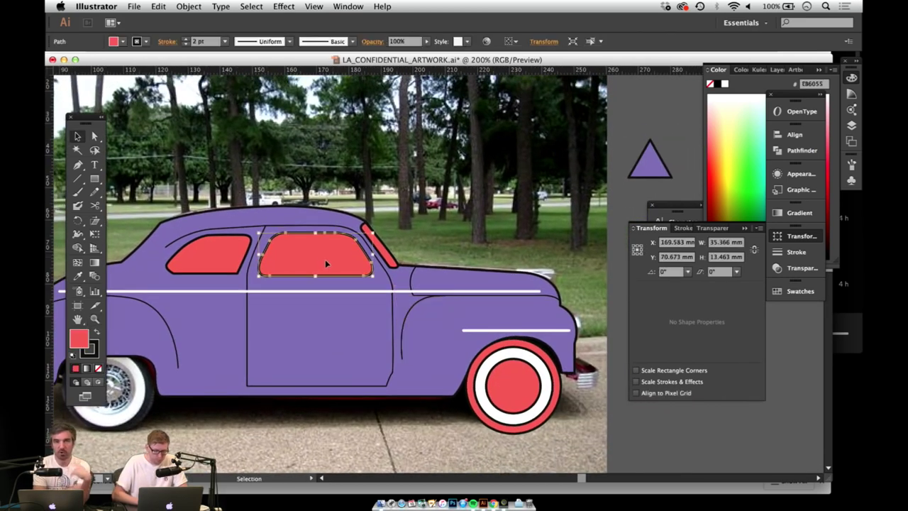
{"action": "left_click", "coordinate": [344, 348]}
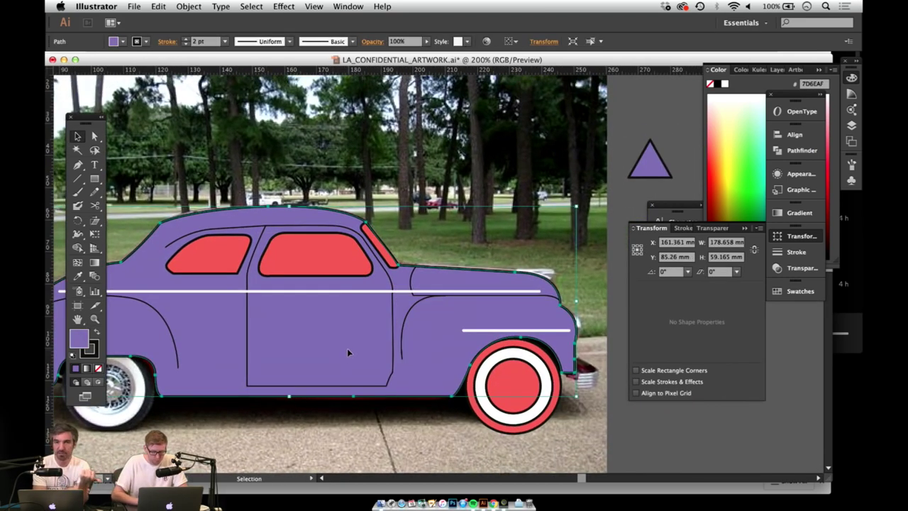
{"action": "key", "text": "z"}
{"action": "left_click", "coordinate": [352, 347], "text": "alt"}
{"action": "left_click", "coordinate": [352, 346], "text": "alt"}
{"action": "left_click_drag", "start_coordinate": [607, 268], "coordinate": [420, 303]}
{"action": "left_click_drag", "start_coordinate": [480, 319], "coordinate": [337, 322]}
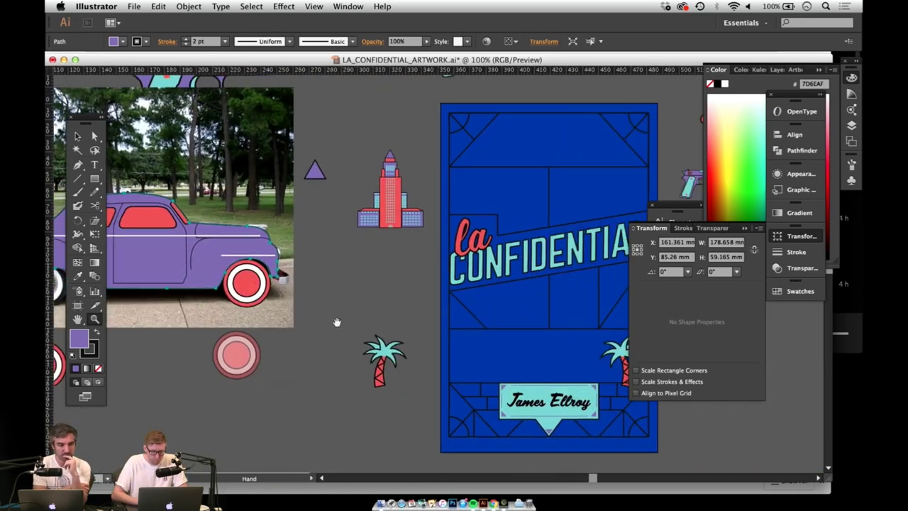
{"action": "scroll", "coordinate": [341, 345], "scroll_direction": "down", "scroll_amount": 1}
{"action": "key", "text": "i"}
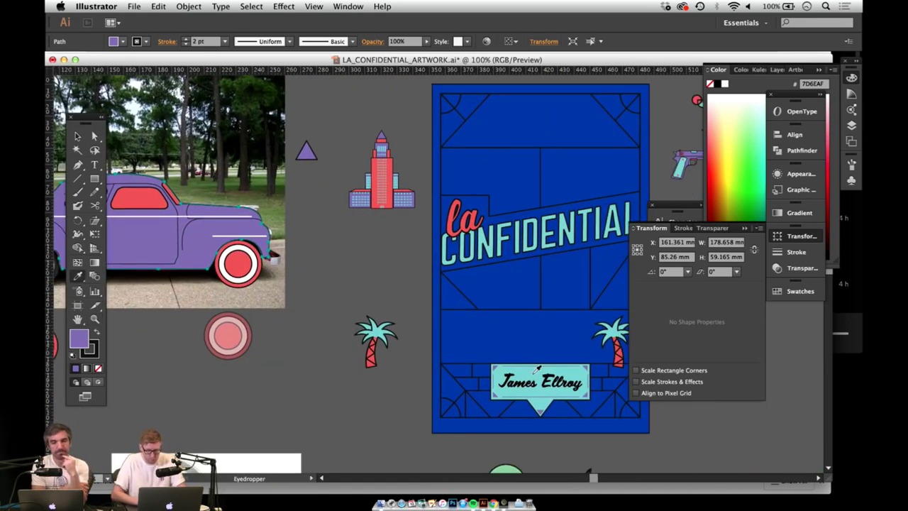
{"action": "left_click", "coordinate": [536, 370]}
{"action": "scroll", "coordinate": [372, 307], "scroll_direction": "up", "scroll_amount": 4}
{"action": "scroll", "coordinate": [373, 307], "scroll_direction": "left", "scroll_amount": 10}
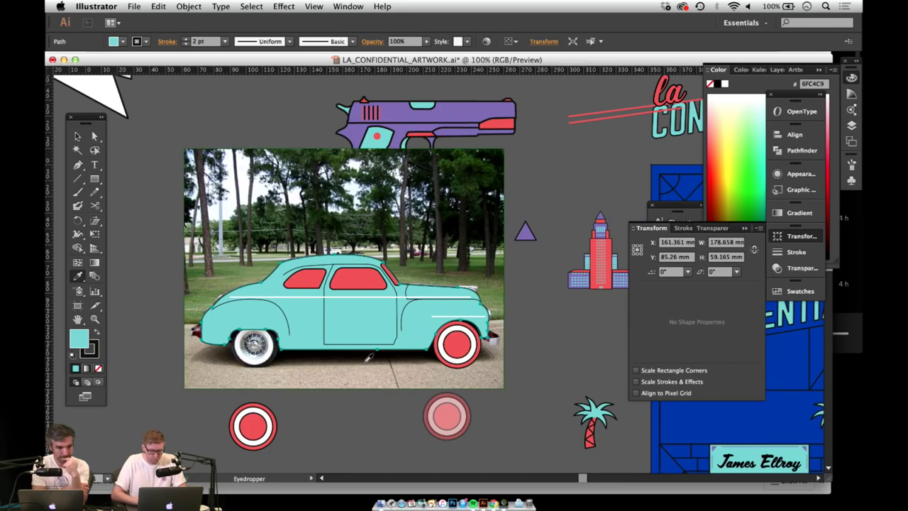
Step: Select the concentric circles of the loose wheel below the photo's rear wheel and save the artwork
{"action": "key", "text": "z"}
{"action": "left_click", "coordinate": [323, 363]}
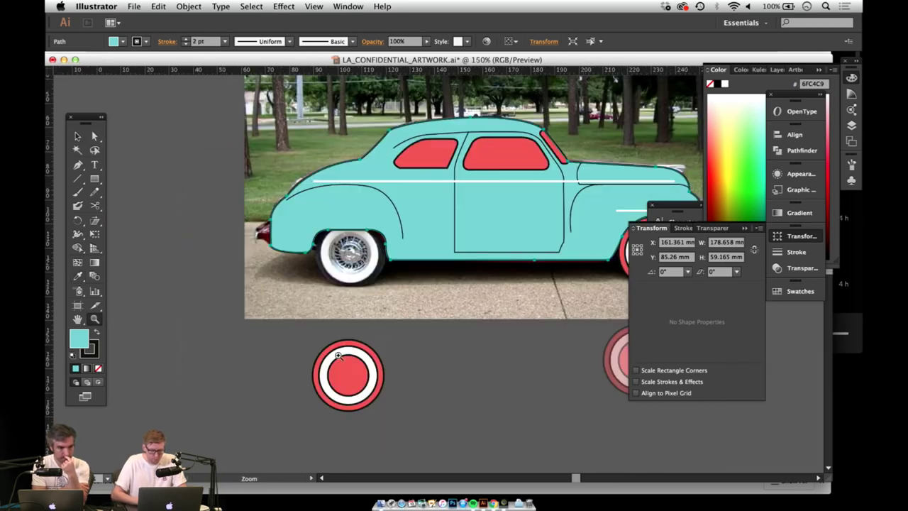
{"action": "left_click", "coordinate": [398, 297]}
{"action": "scroll", "coordinate": [341, 284], "scroll_direction": "down", "scroll_amount": 3}
{"action": "scroll", "coordinate": [341, 283], "scroll_direction": "right", "scroll_amount": 1}
{"action": "key", "text": "v"}
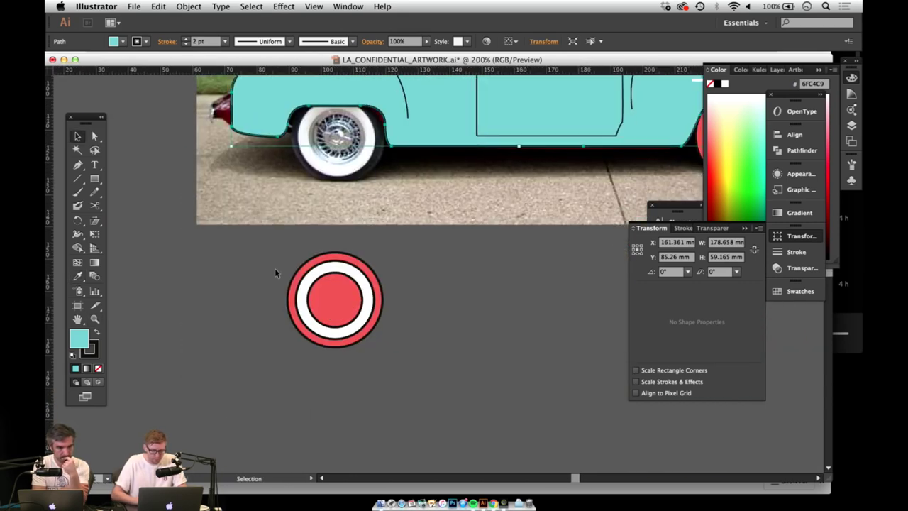
{"action": "left_click", "coordinate": [367, 334]}
{"action": "key", "text": "z"}
{"action": "left_click", "coordinate": [350, 290]}
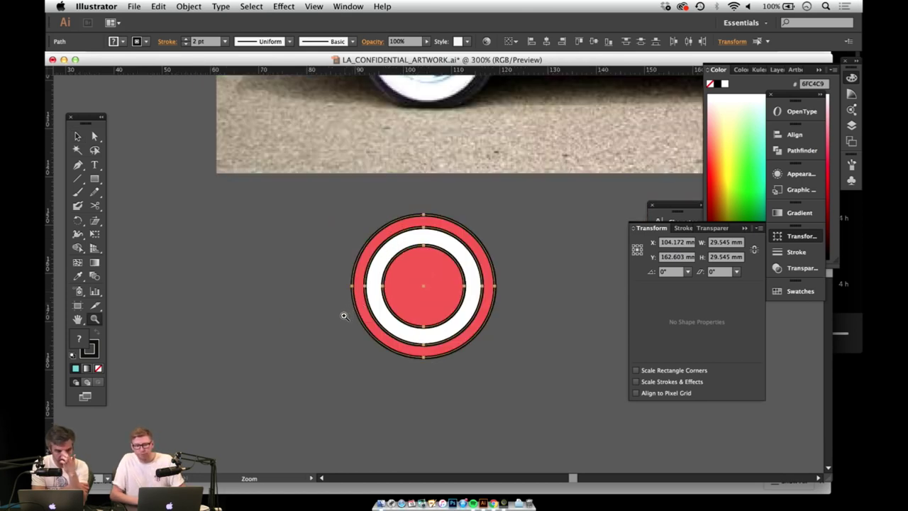
{"action": "key", "text": "super+s"}
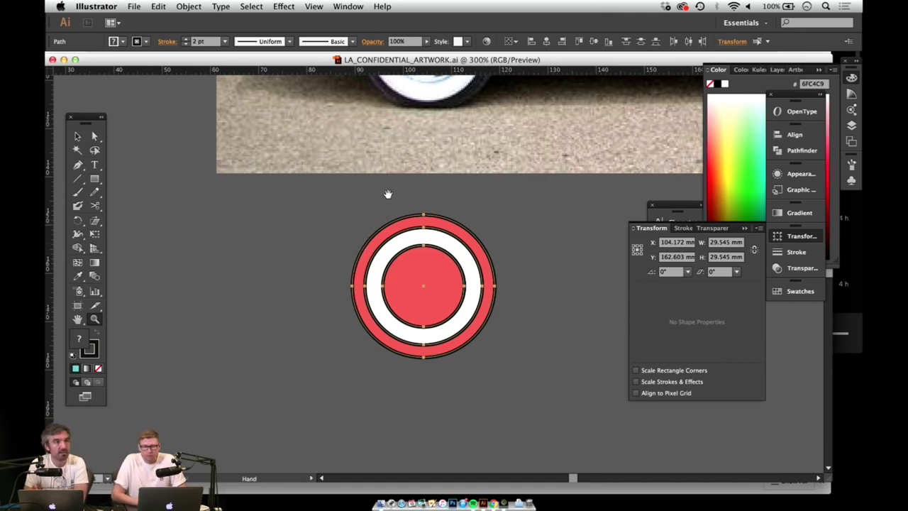
Step: Examine the turquoise car tracing from the rear wheel to the front fender for parts still missing
{"action": "left_click_drag", "start_coordinate": [388, 194], "coordinate": [365, 293]}
{"action": "left_click_drag", "start_coordinate": [359, 181], "coordinate": [340, 295]}
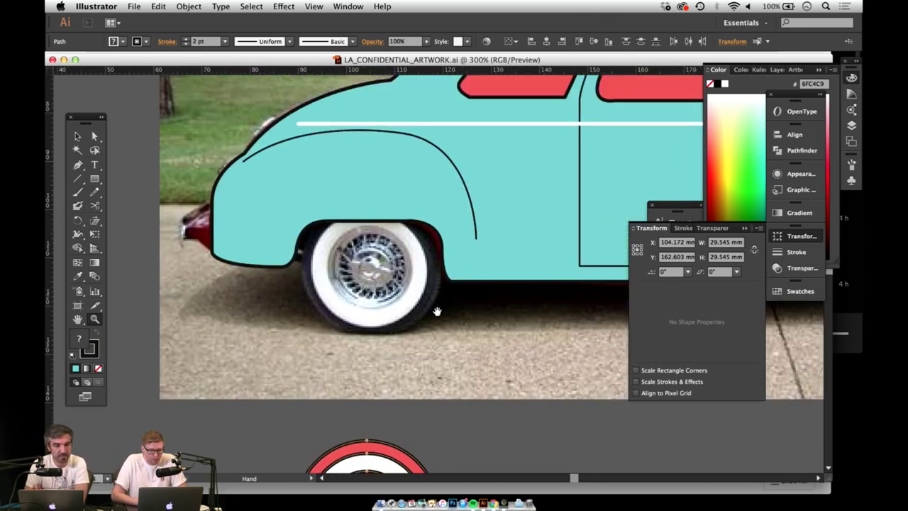
{"action": "left_click_drag", "start_coordinate": [436, 310], "coordinate": [413, 320]}
{"action": "scroll", "coordinate": [477, 266], "scroll_direction": "right", "scroll_amount": 10}
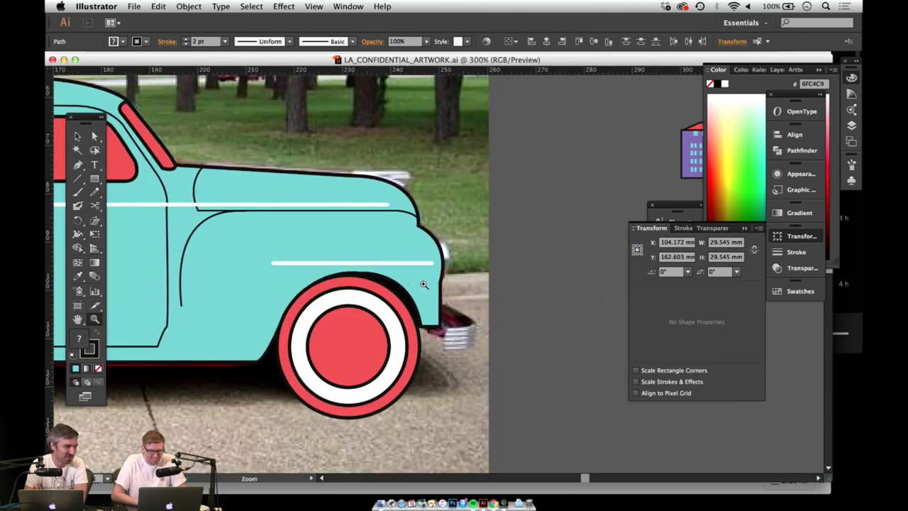
{"action": "left_click", "coordinate": [405, 264]}
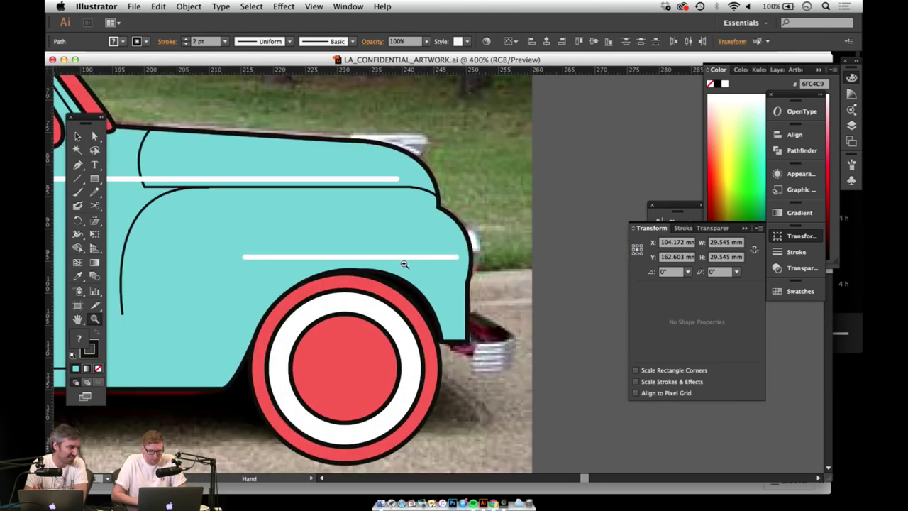
{"action": "key", "text": "v"}
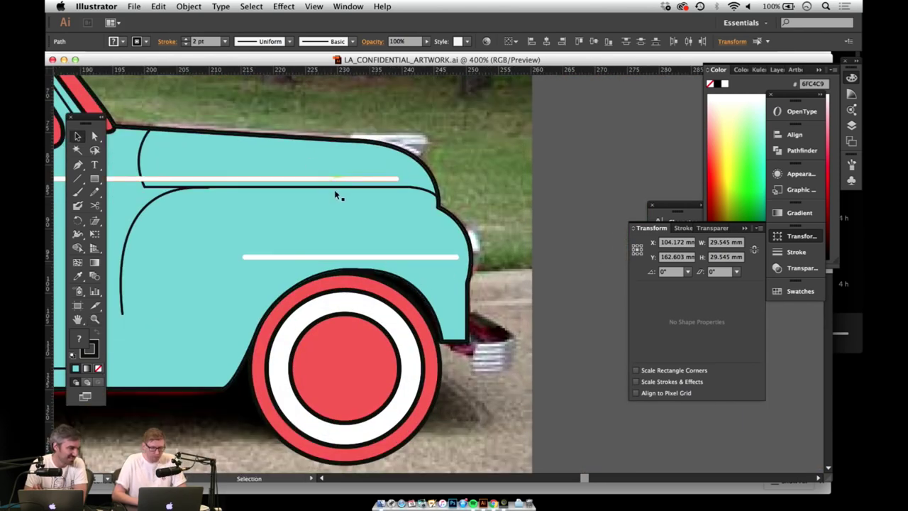
{"action": "key", "text": "space"}
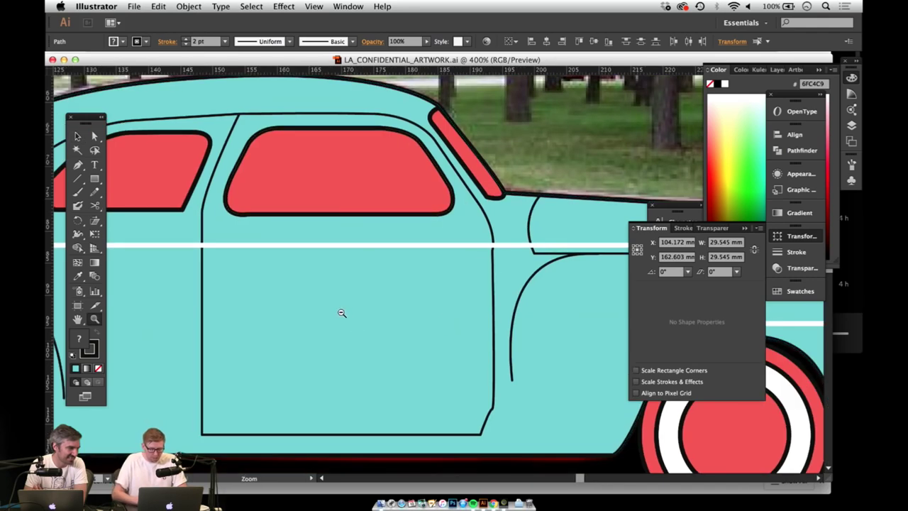
{"action": "left_click", "coordinate": [342, 302], "text": "alt"}
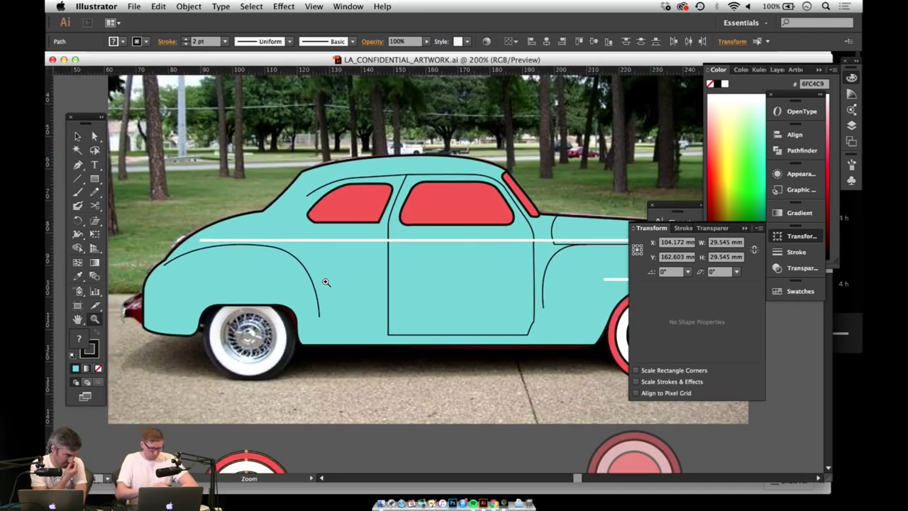
{"action": "left_click_drag", "start_coordinate": [416, 308], "coordinate": [225, 284]}
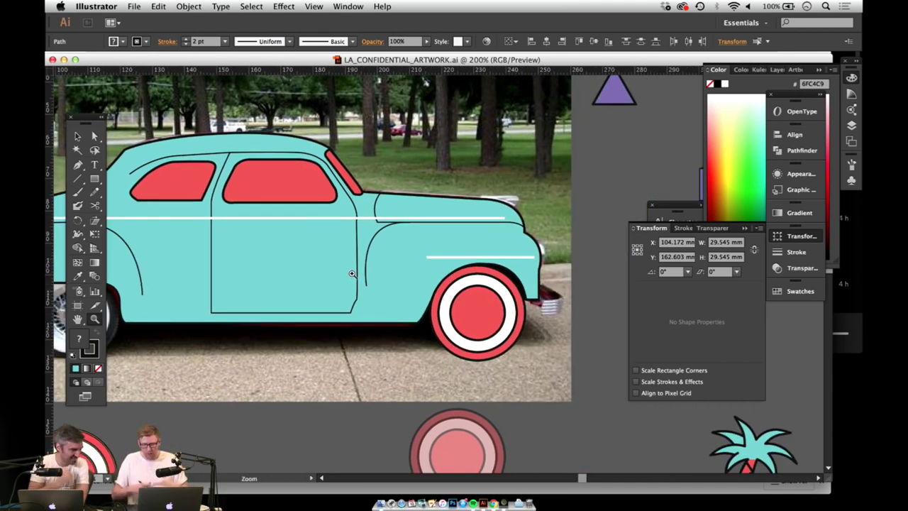
Step: Draw a narrow upright ellipse about 3.7 by 9.8 mm in front of the car's headlight
{"action": "left_click", "coordinate": [463, 249]}
{"action": "left_click", "coordinate": [488, 268]}
{"action": "left_click_drag", "start_coordinate": [490, 282], "coordinate": [380, 313]}
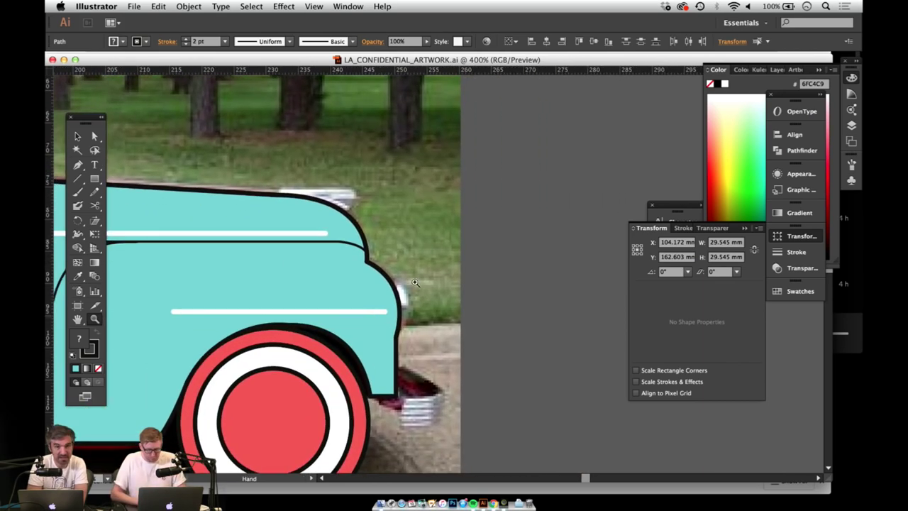
{"action": "key", "text": "l"}
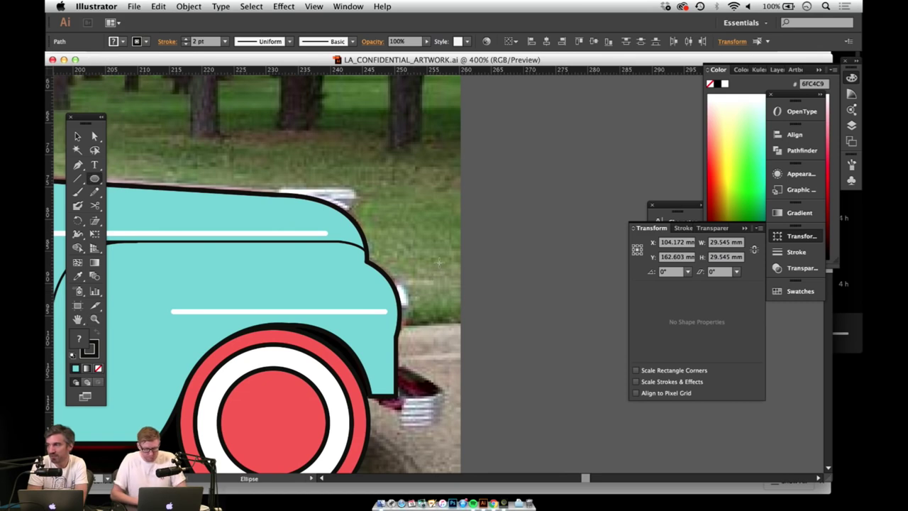
{"action": "mouse_move", "coordinate": [437, 261]}
{"action": "left_mouse_down"}
{"action": "mouse_move", "coordinate": [468, 298]}
{"action": "mouse_move", "coordinate": [460, 325]}
{"action": "left_mouse_up"}
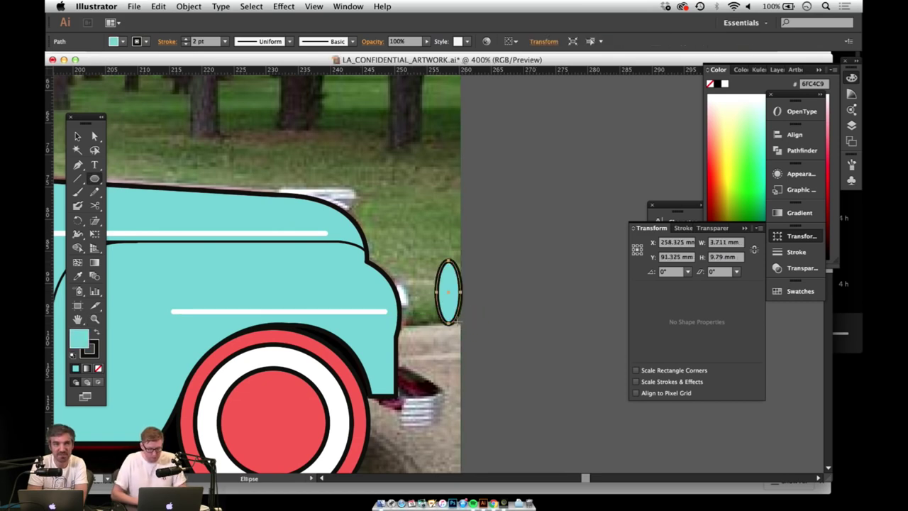
Step: Fill the headlight ellipse with the white sampled from the wheel ring and widen it to about 6.2 mm
{"action": "left_click_drag", "start_coordinate": [438, 283], "coordinate": [431, 224]}
{"action": "key", "text": "i"}
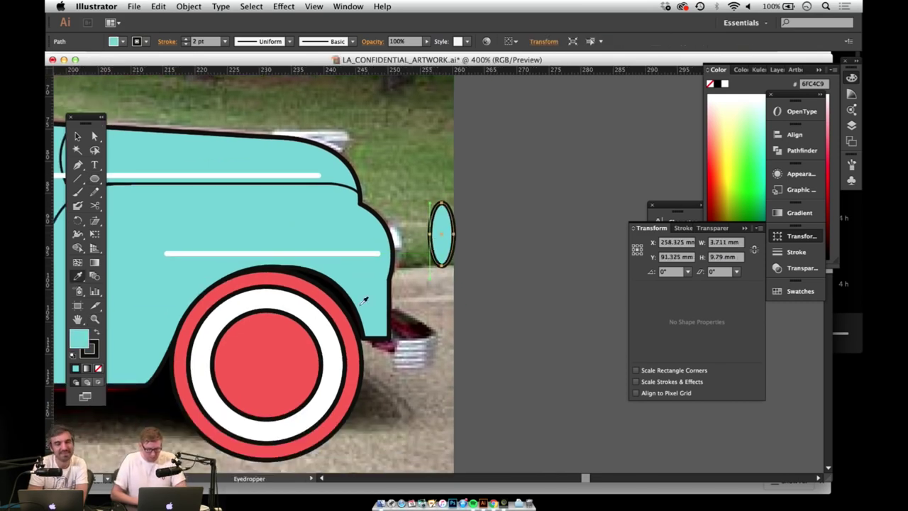
{"action": "left_click", "coordinate": [317, 319]}
{"action": "key", "text": "v"}
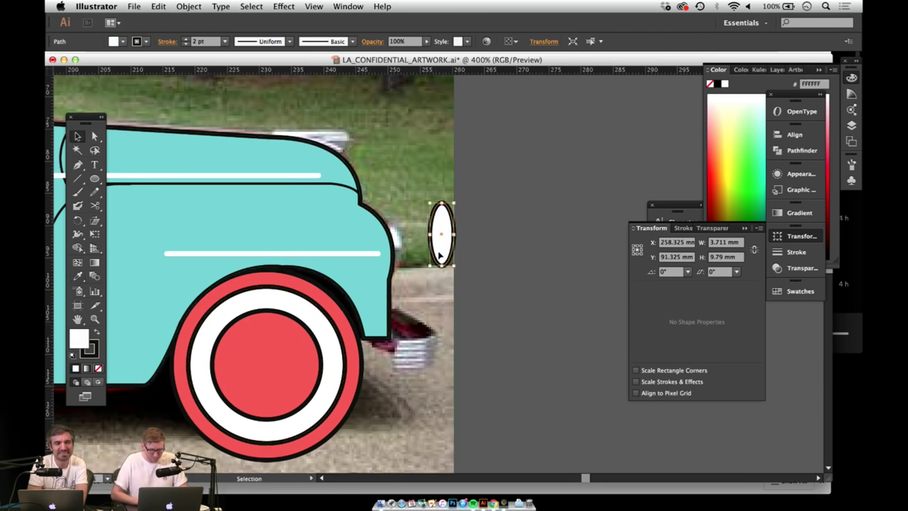
{"action": "left_click_drag", "start_coordinate": [436, 240], "coordinate": [440, 257]}
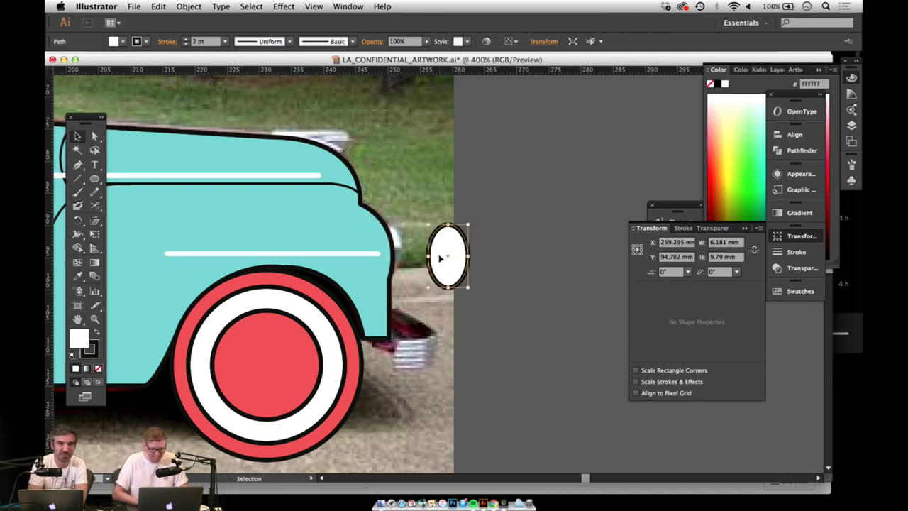
Step: Paste a copy of the white headlight ellipse onto the "car chasss" layer and delete the original on Layer 13
{"action": "left_click", "coordinate": [852, 126]}
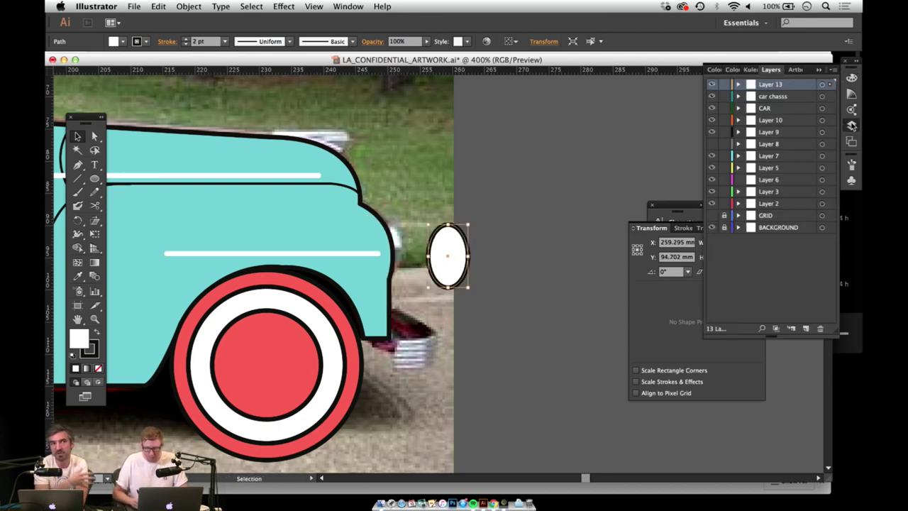
{"action": "left_click", "coordinate": [764, 108]}
{"action": "left_click", "coordinate": [773, 97]}
{"action": "key", "text": "a"}
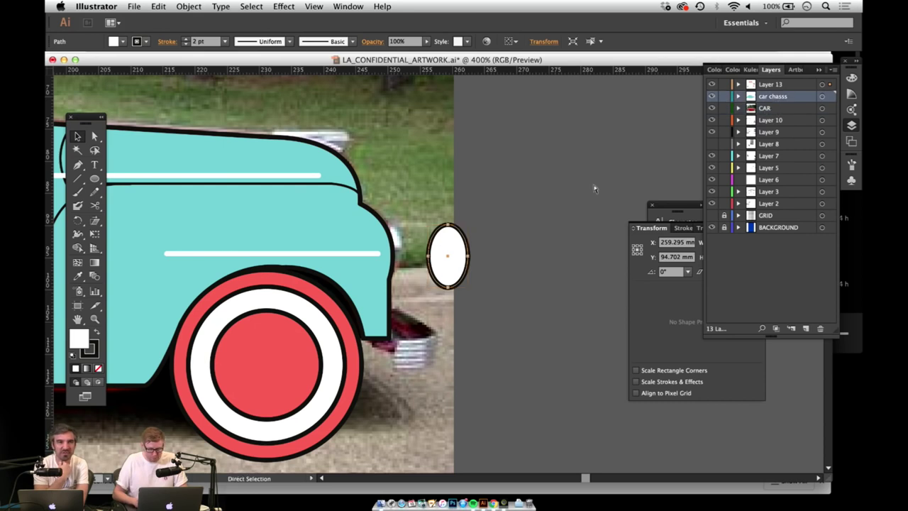
{"action": "key", "text": "super+v"}
{"action": "left_click", "coordinate": [450, 235]}
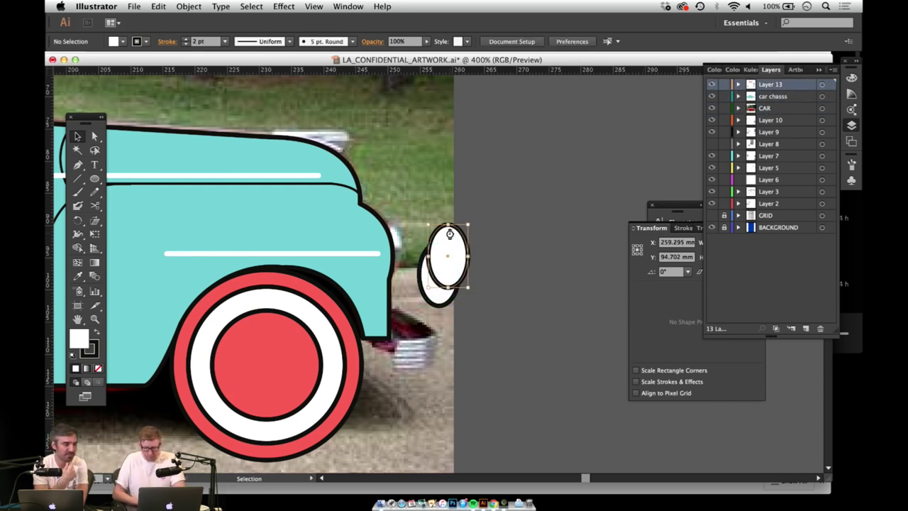
{"action": "key", "text": "Delete"}
Step: Place the white ellipse over the photo's headlight, behind the car body at the front fender's edge
{"action": "left_click", "coordinate": [429, 262]}
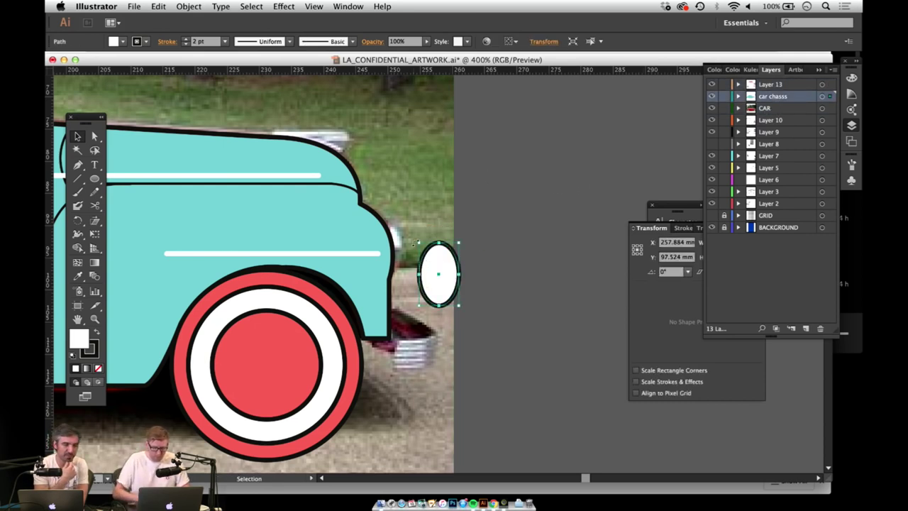
{"action": "left_click_drag", "start_coordinate": [440, 305], "coordinate": [463, 285]}
{"action": "left_click", "coordinate": [501, 223]}
Step: Draw a white rectangle about 11.5 by 3.4 mm over the chrome hood ornament and round its corners to 1.68 mm
{"action": "key", "text": "space"}
{"action": "left_click_drag", "start_coordinate": [360, 206], "coordinate": [465, 298]}
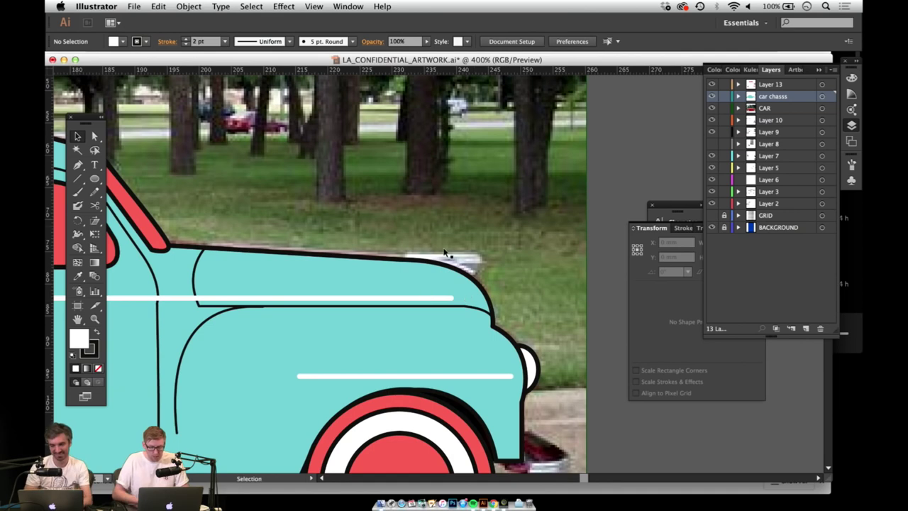
{"action": "key", "text": "z"}
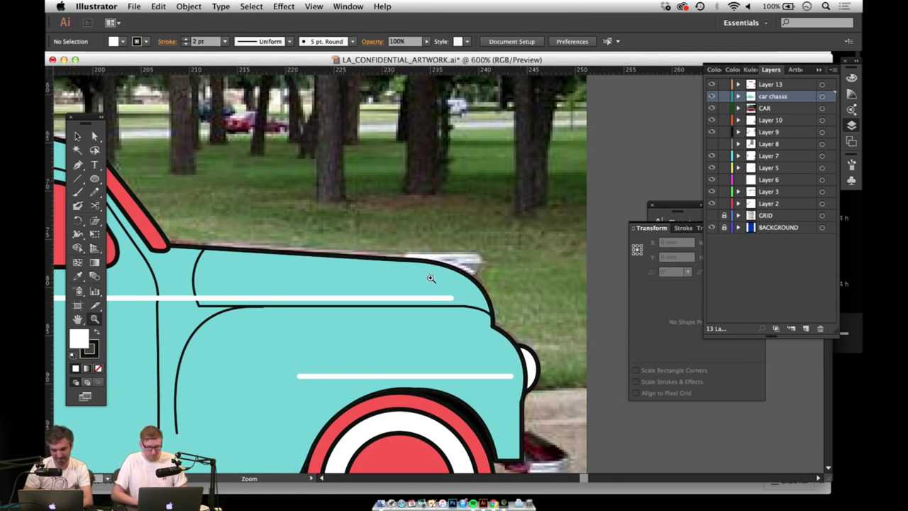
{"action": "left_click", "coordinate": [428, 277]}
{"action": "key", "text": "m"}
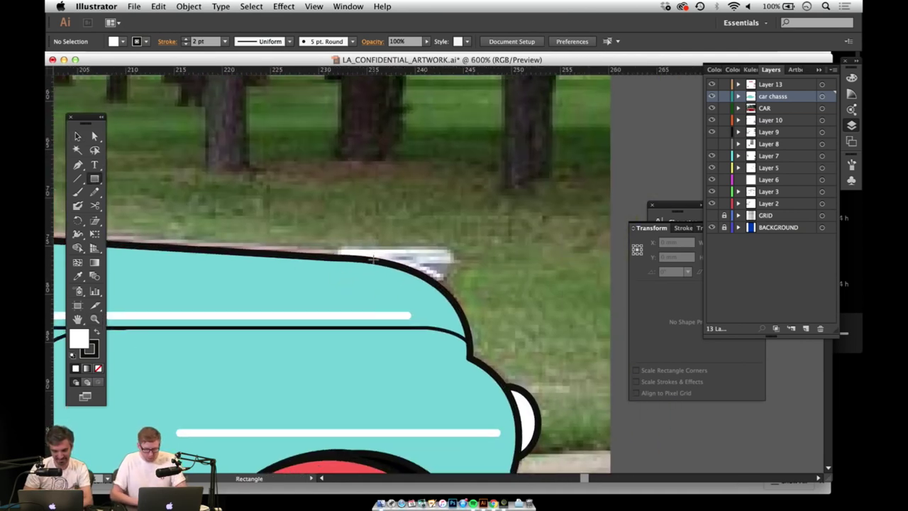
{"action": "left_click_drag", "start_coordinate": [342, 250], "coordinate": [445, 313]}
{"action": "key", "text": "a"}
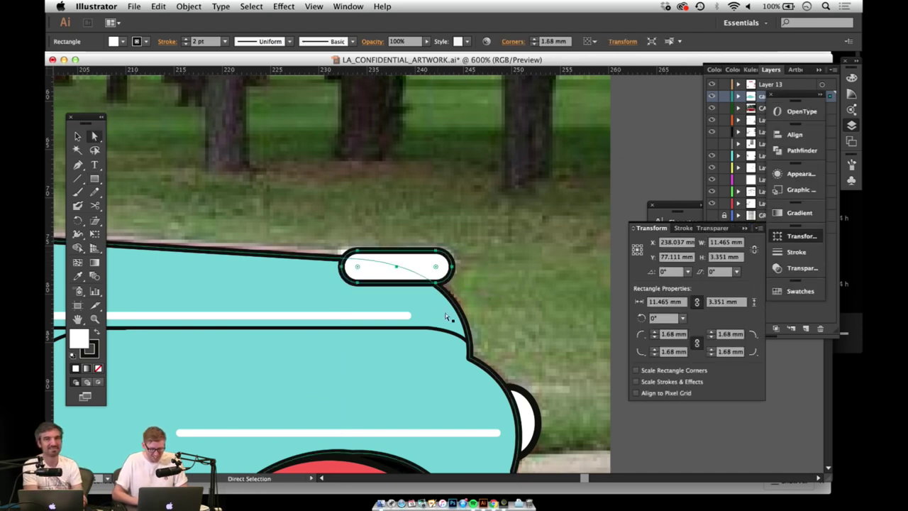
Step: Send the white rounded hood ornament behind the turquoise car body
{"action": "key", "text": "v"}
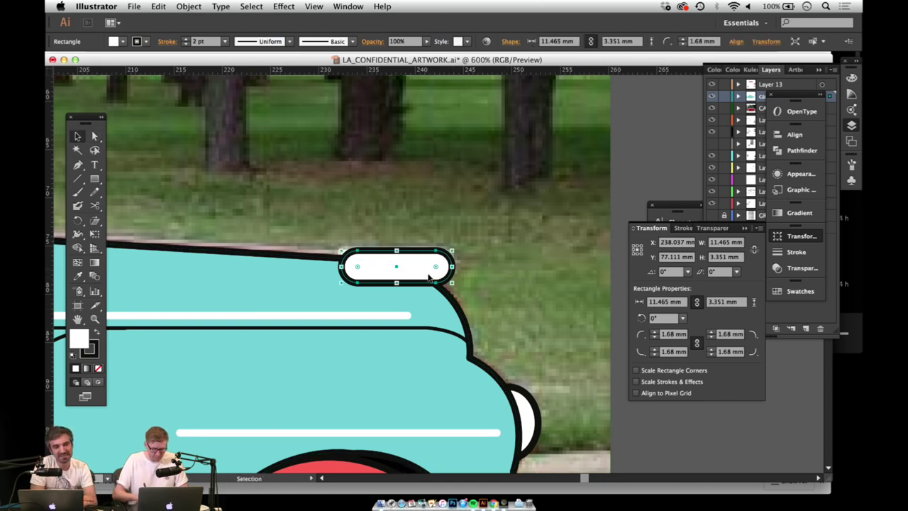
{"action": "key", "text": "super+bracketleft"}
{"action": "left_click", "coordinate": [532, 268]}
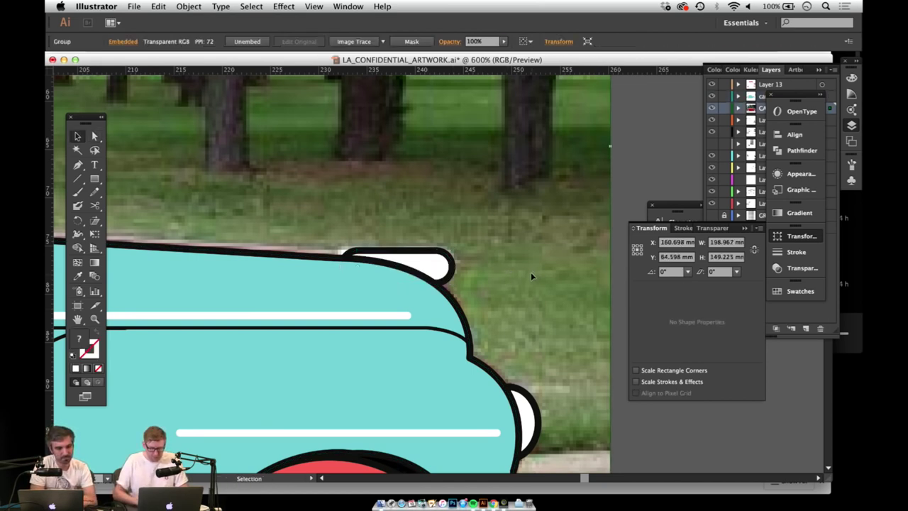
Step: Set the car body's opacity to 50% and save the artwork
{"action": "key", "text": "super+minus"}
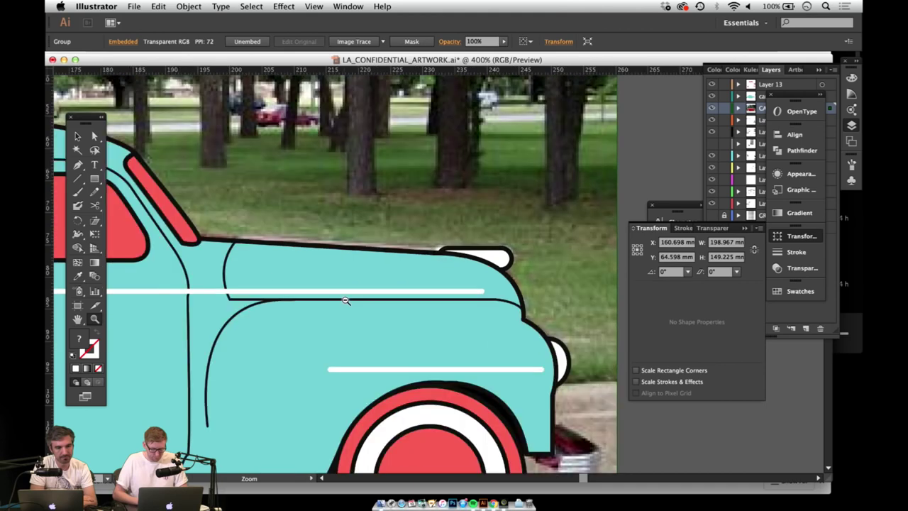
{"action": "key", "text": "super+minus"}
{"action": "key", "text": "super+minus"}
{"action": "left_click_drag", "start_coordinate": [344, 300], "coordinate": [435, 332]}
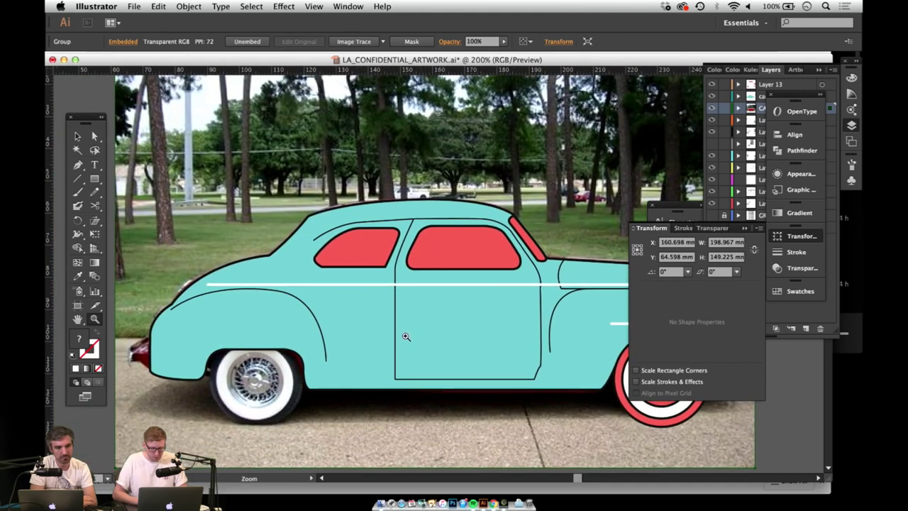
{"action": "key", "text": "v"}
{"action": "left_click", "coordinate": [355, 339]}
{"action": "left_click_drag", "start_coordinate": [381, 328], "coordinate": [303, 322]}
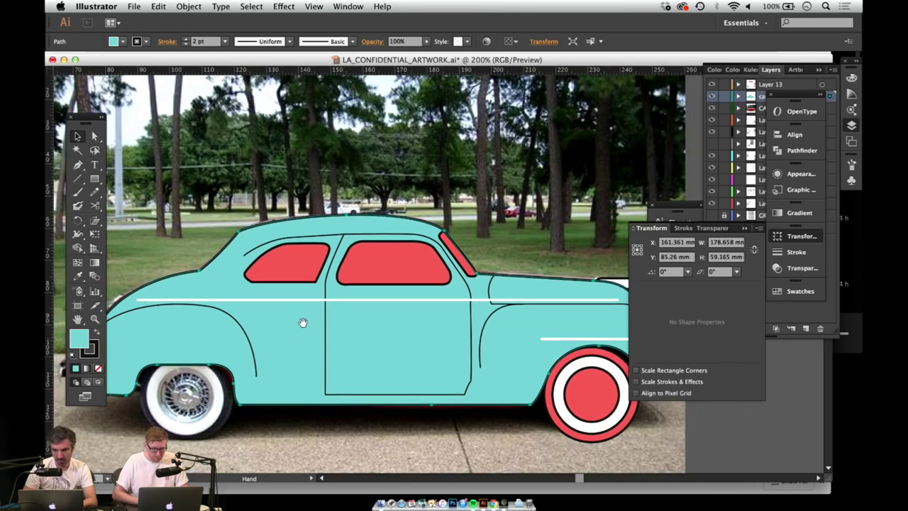
{"action": "type", "text": "50"}
{"action": "key", "text": "Return"}
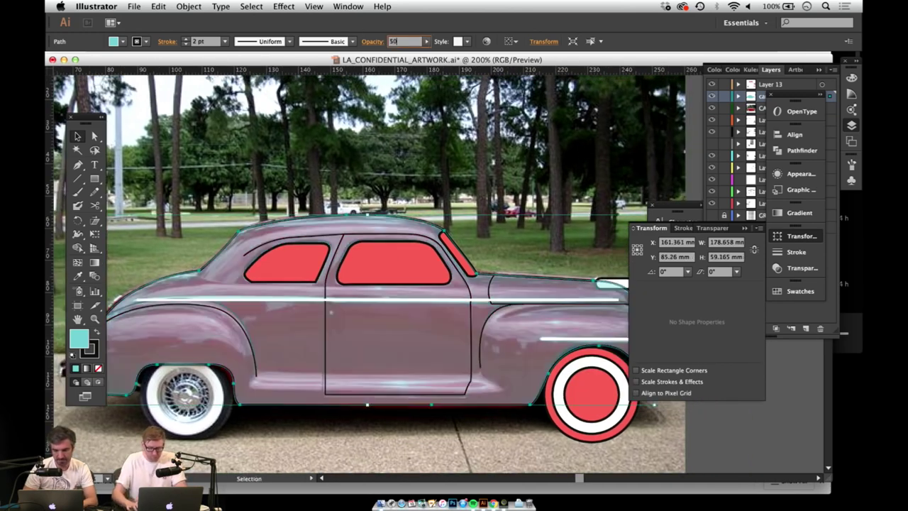
{"action": "left_click_drag", "start_coordinate": [336, 352], "coordinate": [363, 242]}
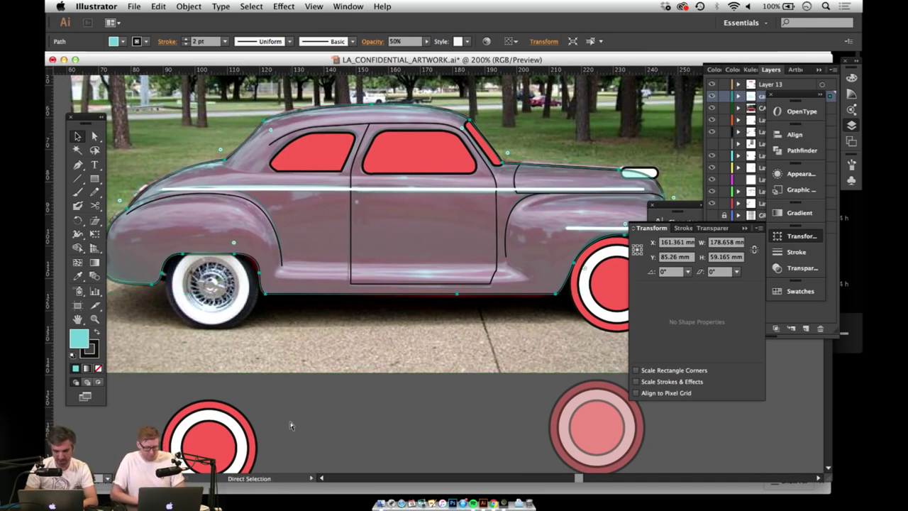
{"action": "key", "text": "super+s"}
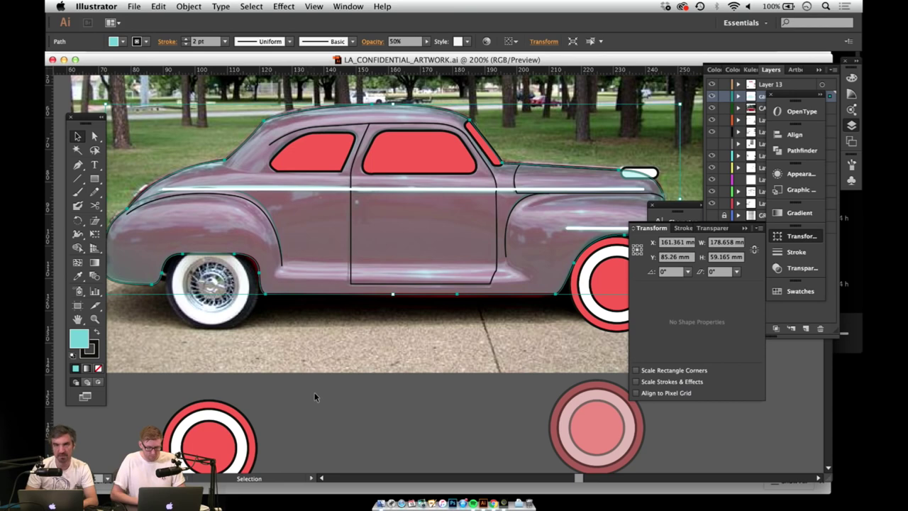
Step: Draw a turquoise circle about 4.85 mm across from the centre of the fully opaque wheel below the photo
{"action": "left_click_drag", "start_coordinate": [309, 408], "coordinate": [362, 325]}
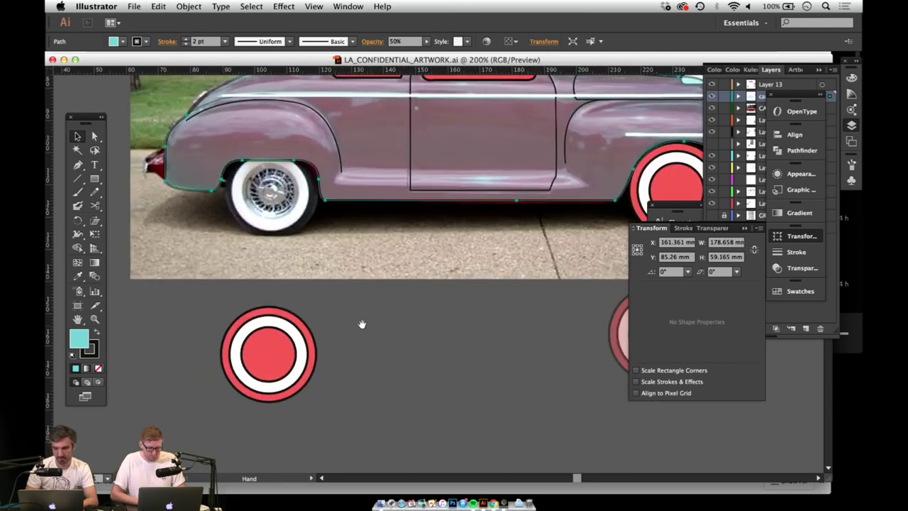
{"action": "key", "text": "super+space"}
{"action": "left_click", "coordinate": [283, 352]}
{"action": "left_click", "coordinate": [418, 278]}
{"action": "left_click_drag", "start_coordinate": [439, 261], "coordinate": [368, 301]}
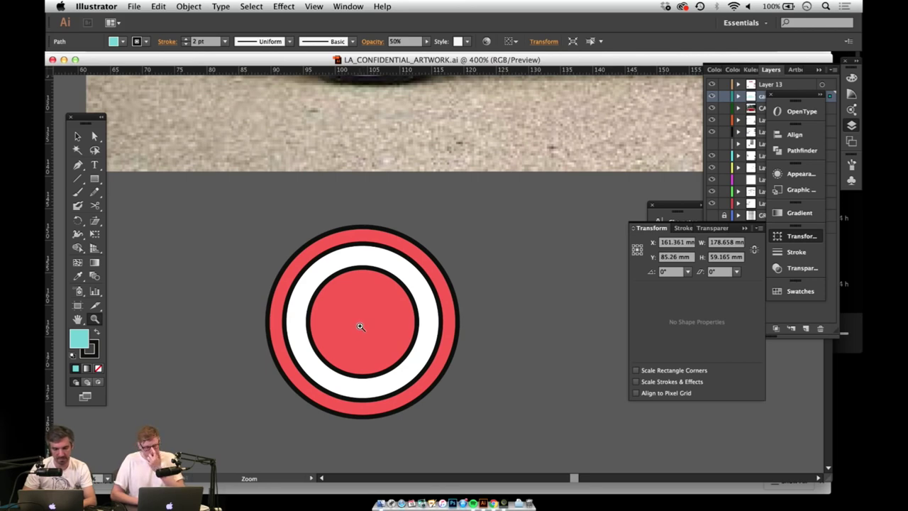
{"action": "left_click_drag", "start_coordinate": [367, 294], "coordinate": [362, 334]}
{"action": "left_click_drag", "start_coordinate": [366, 264], "coordinate": [358, 395]}
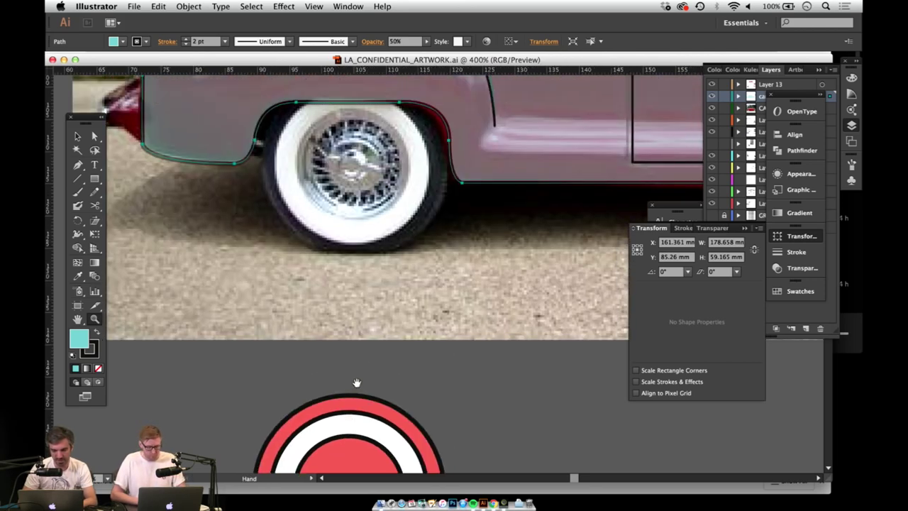
{"action": "scroll", "coordinate": [347, 329], "scroll_direction": "down", "scroll_amount": 5}
{"action": "scroll", "coordinate": [319, 288], "scroll_direction": "right", "scroll_amount": 2}
{"action": "key", "text": "l"}
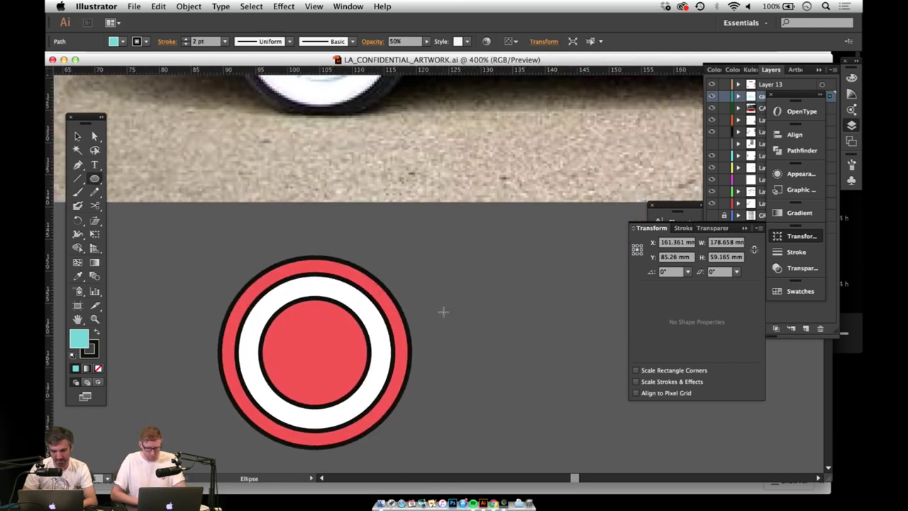
{"action": "mouse_move", "coordinate": [444, 317]}
{"action": "left_mouse_down"}
{"action": "mouse_move", "coordinate": [479, 360]}
{"action": "mouse_move", "coordinate": [462, 332]}
{"action": "mouse_move", "coordinate": [314, 352]}
{"action": "left_mouse_up"}
{"action": "key", "text": "v"}
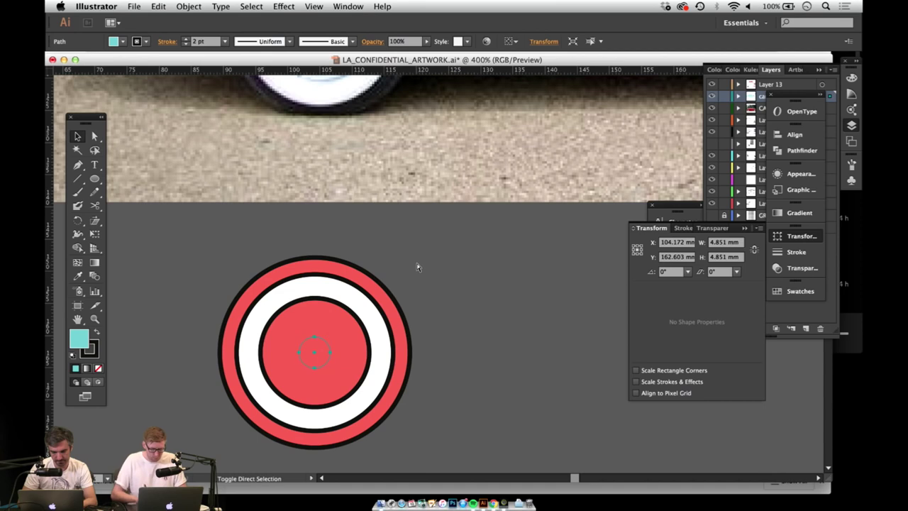
{"action": "left_click", "coordinate": [416, 264]}
Step: Place a small turquoise circle about 5 mm across on Layer 13, centred on the wheel's red hub
{"action": "key", "text": "l"}
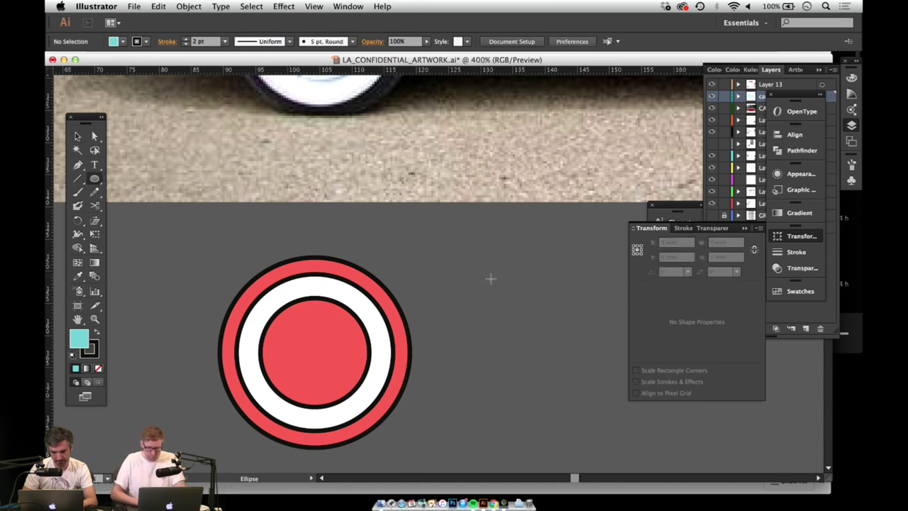
{"action": "left_click_drag", "start_coordinate": [468, 311], "coordinate": [498, 339]}
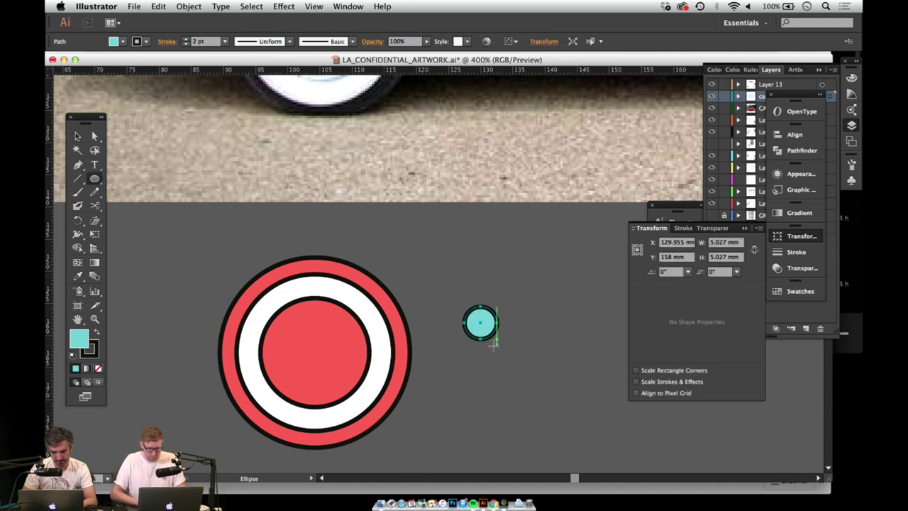
{"action": "key", "text": "v"}
{"action": "left_click", "coordinate": [783, 84]}
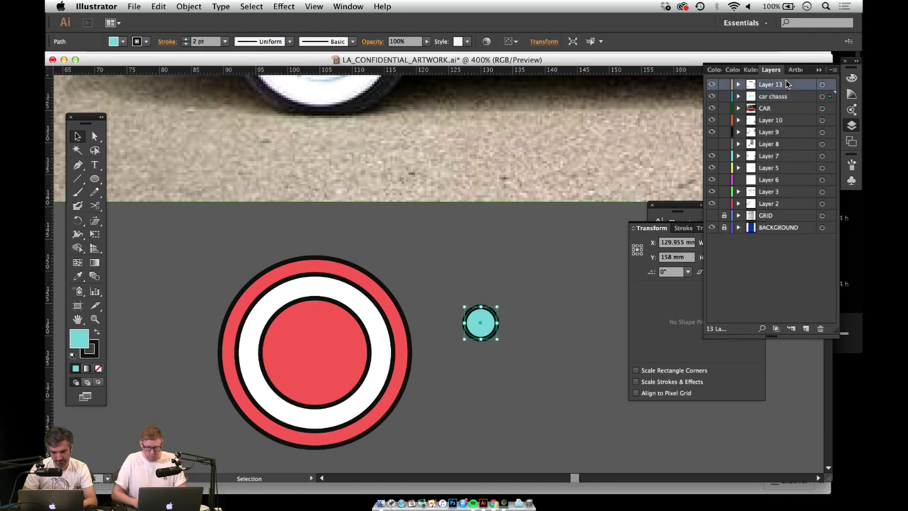
{"action": "key", "text": "super+v"}
{"action": "left_click", "coordinate": [479, 323]}
{"action": "key", "text": "Delete"}
{"action": "left_click_drag", "start_coordinate": [443, 274], "coordinate": [324, 349]}
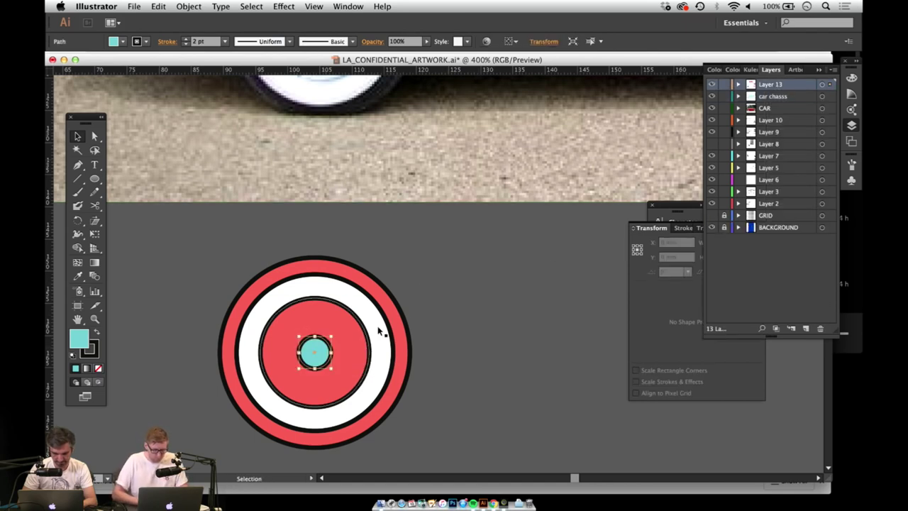
{"action": "key", "text": "space"}
{"action": "left_click_drag", "start_coordinate": [418, 244], "coordinate": [409, 343]}
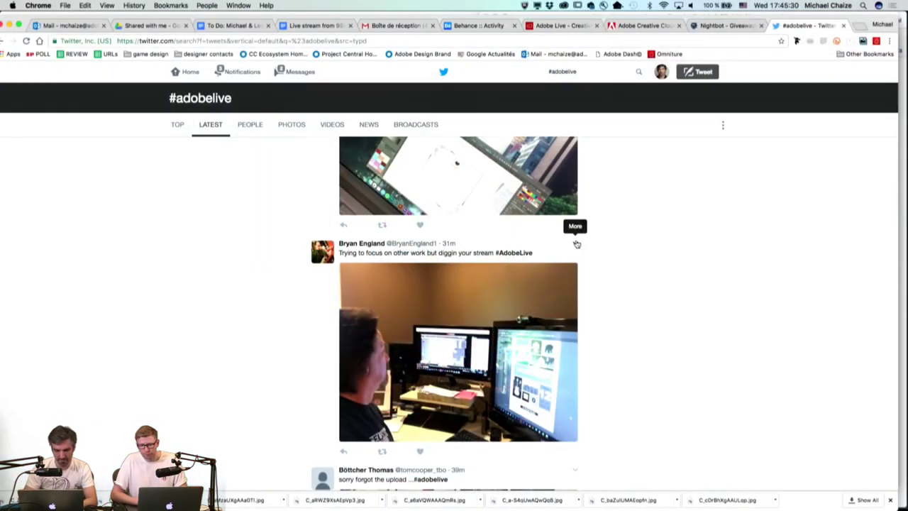
Step: In the browser, examine the enlarged photos and poster designs in the latest #adobelive tweets
{"action": "left_click", "coordinate": [462, 318]}
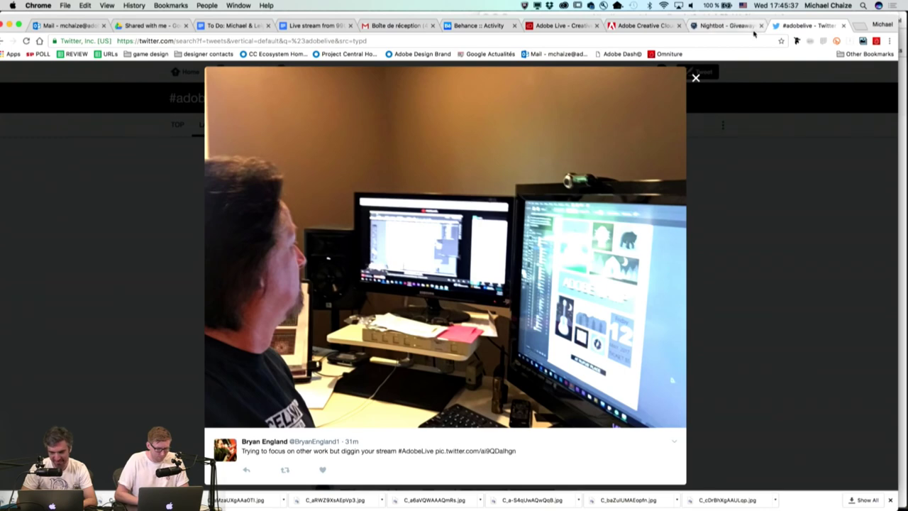
{"action": "left_click", "coordinate": [696, 78]}
{"action": "scroll", "coordinate": [540, 345], "scroll_direction": "up", "scroll_amount": 2}
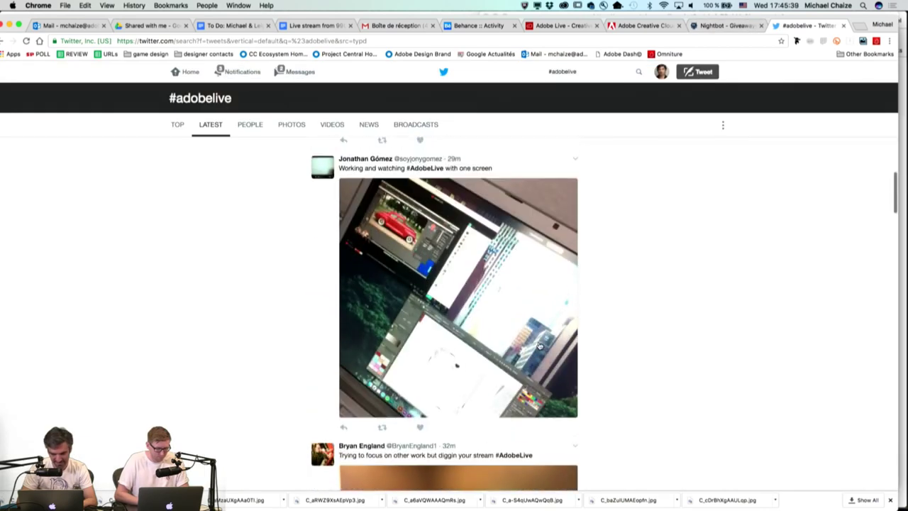
{"action": "left_click", "coordinate": [485, 248]}
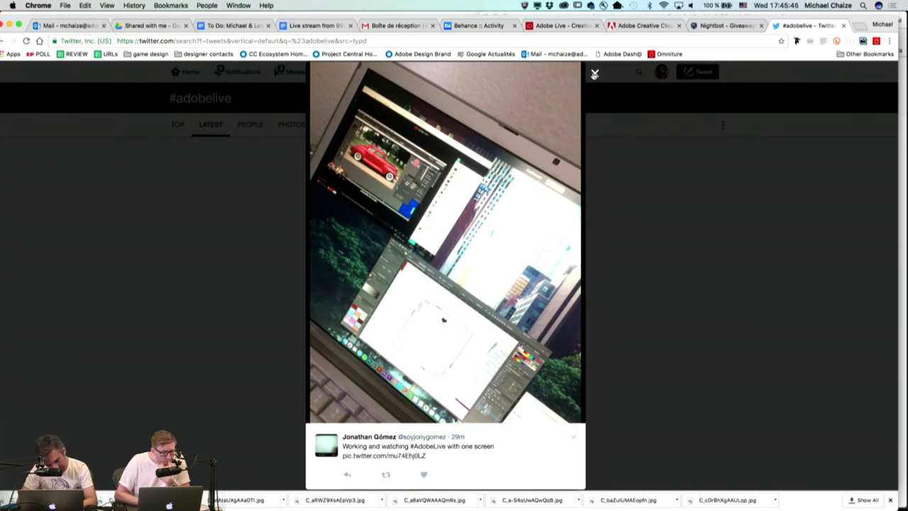
{"action": "left_click", "coordinate": [594, 74]}
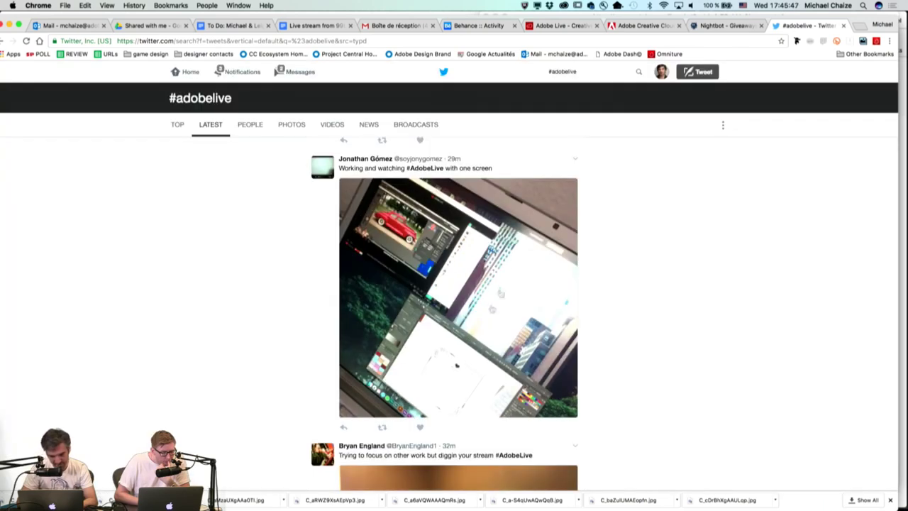
{"action": "scroll", "coordinate": [486, 321], "scroll_direction": "up", "scroll_amount": 5}
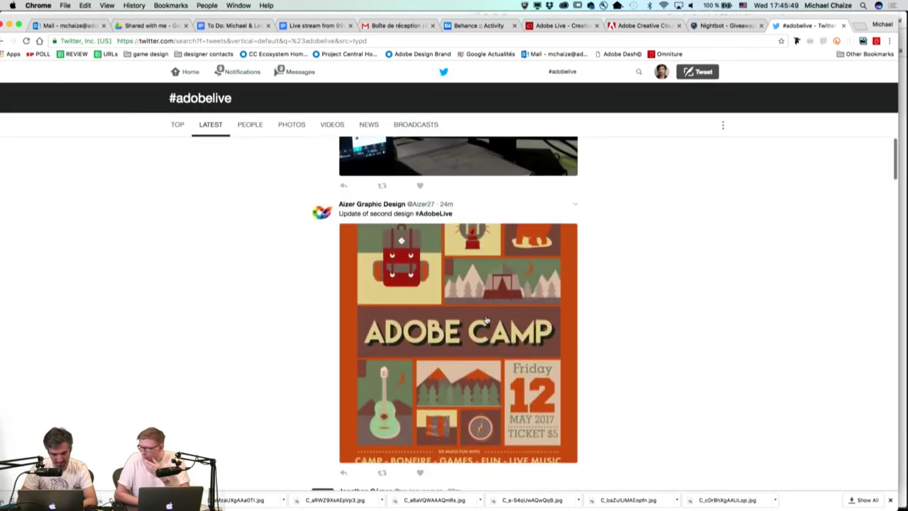
{"action": "scroll", "coordinate": [486, 311], "scroll_direction": "up", "scroll_amount": 5}
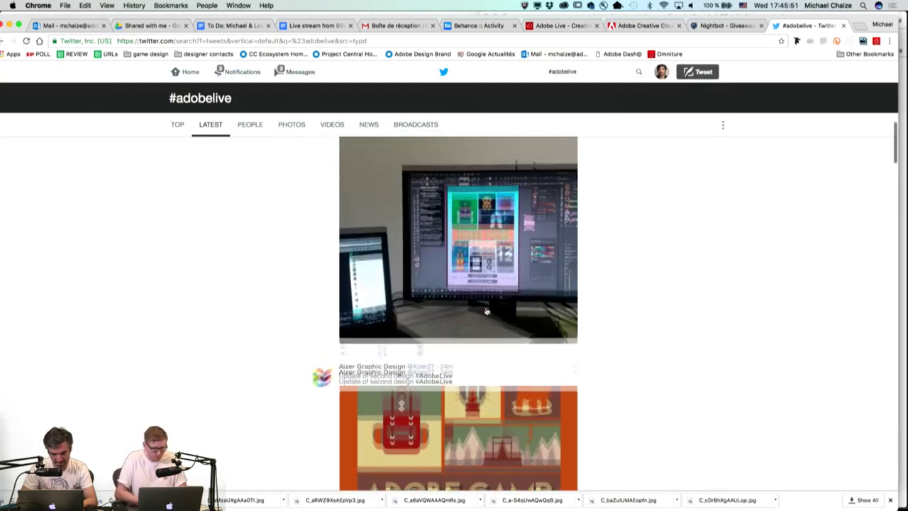
{"action": "left_click", "coordinate": [486, 311]}
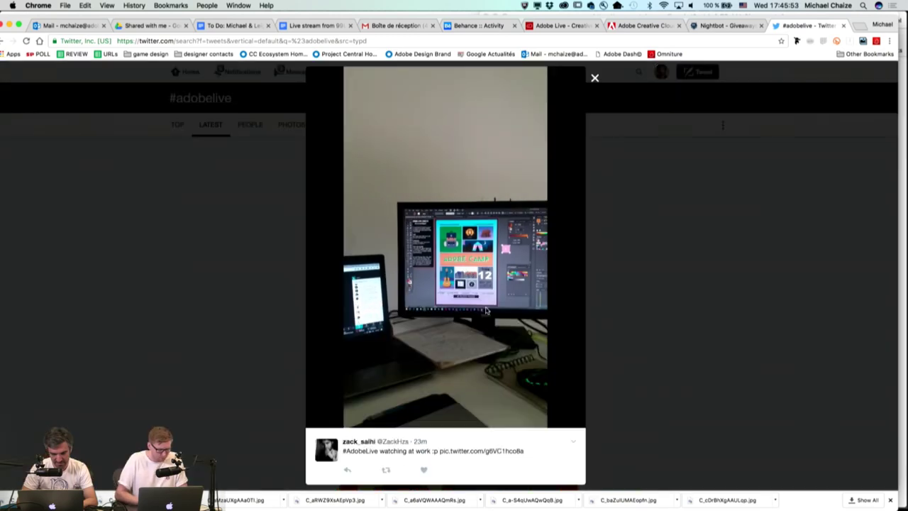
{"action": "left_click", "coordinate": [594, 78]}
{"action": "scroll", "coordinate": [442, 382], "scroll_direction": "down", "scroll_amount": 5}
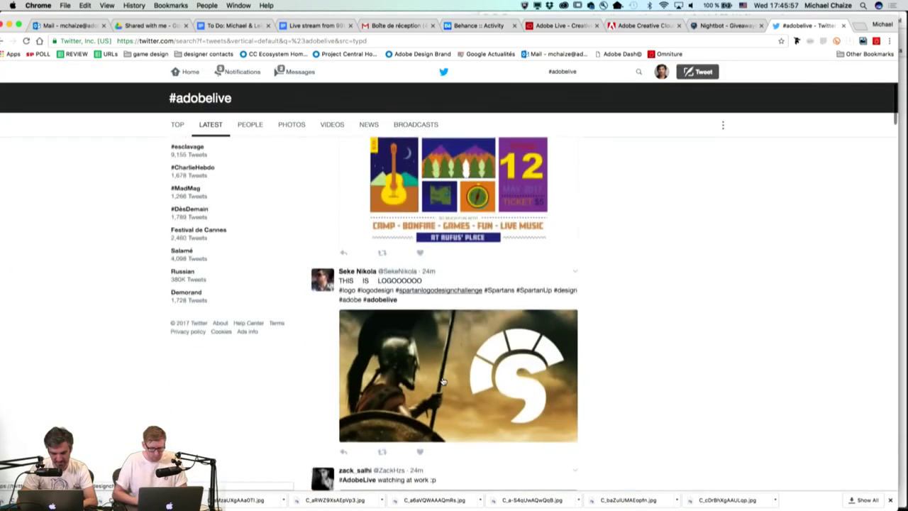
{"action": "scroll", "coordinate": [490, 367], "scroll_direction": "up", "scroll_amount": 5}
{"action": "left_click", "coordinate": [490, 367]}
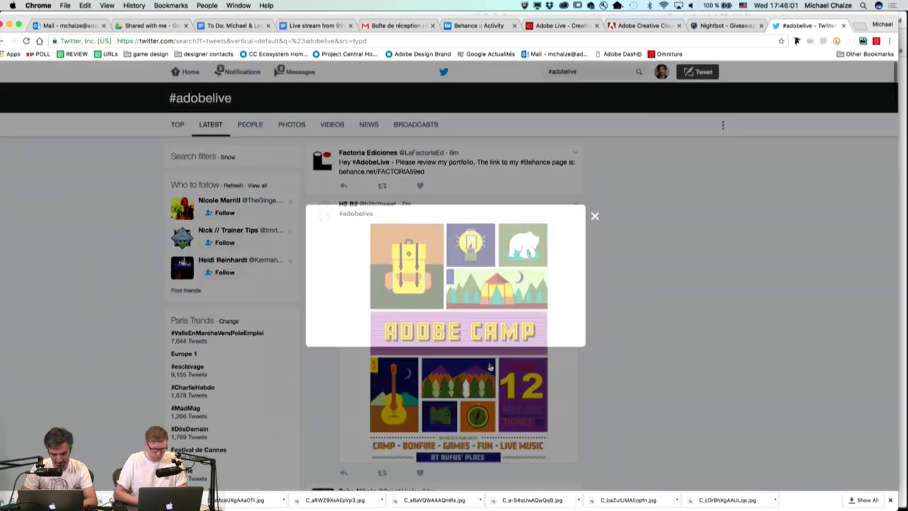
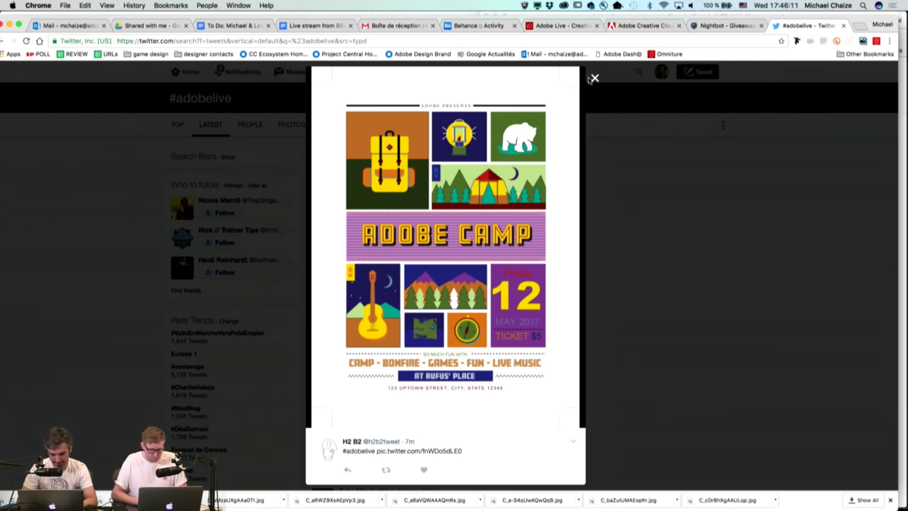
{"action": "left_click", "coordinate": [593, 78]}
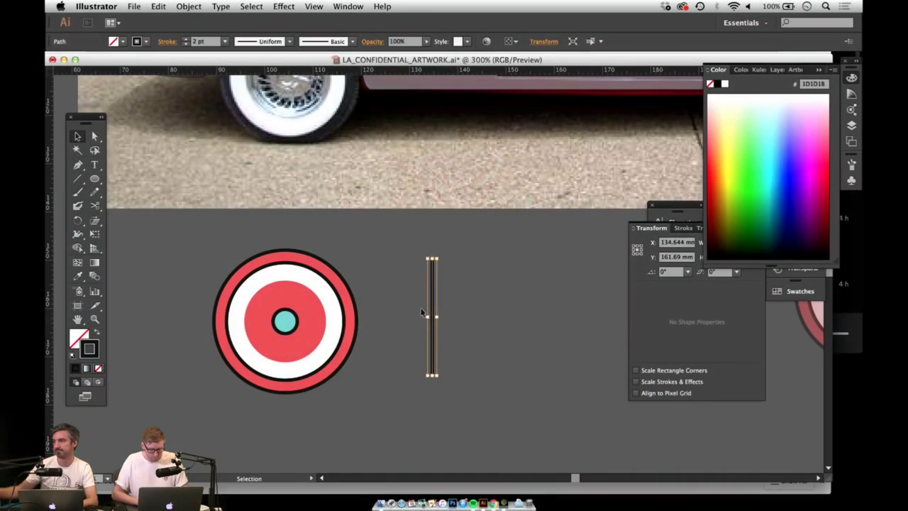
{"action": "key", "text": "r"}
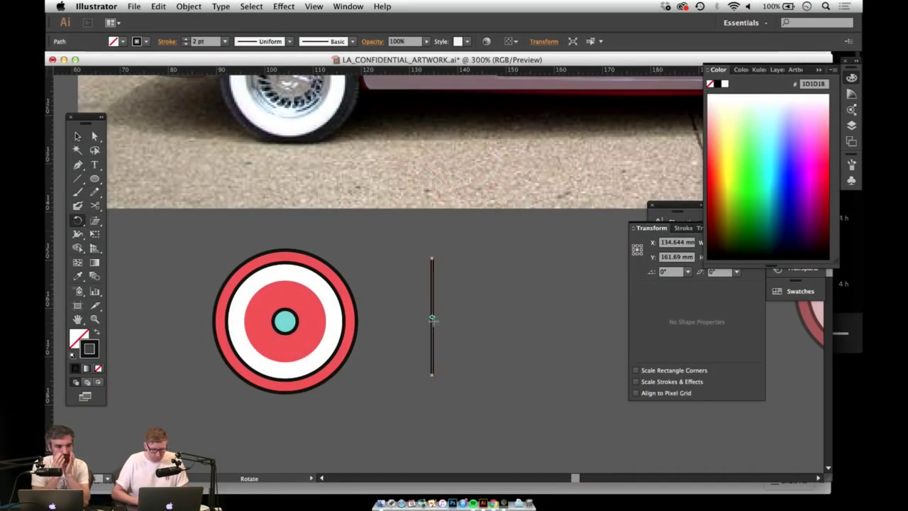
{"action": "left_click", "coordinate": [447, 329], "text": "alt"}
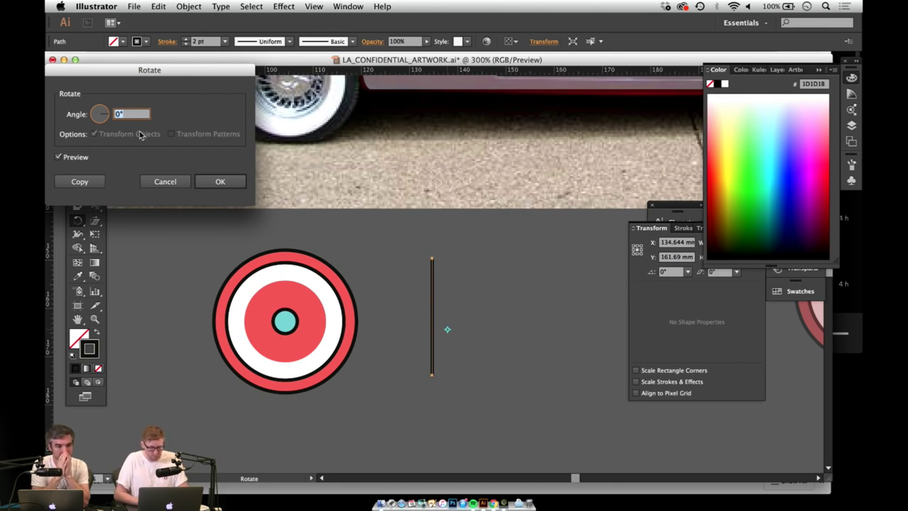
{"action": "left_click", "coordinate": [176, 184]}
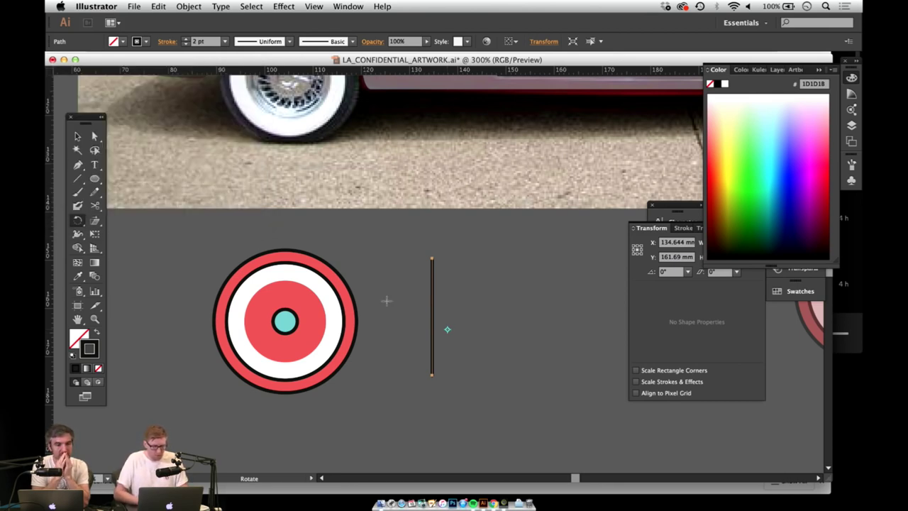
Step: Delete the vertical line beside the wheel and draw a new vertical line in its place
{"action": "key", "text": "Delete"}
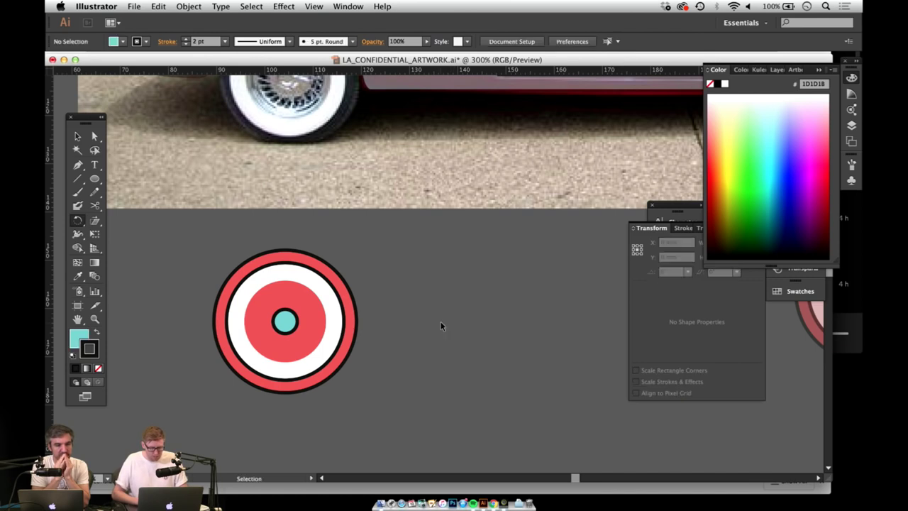
{"action": "key", "text": "v"}
{"action": "key", "text": "backslash"}
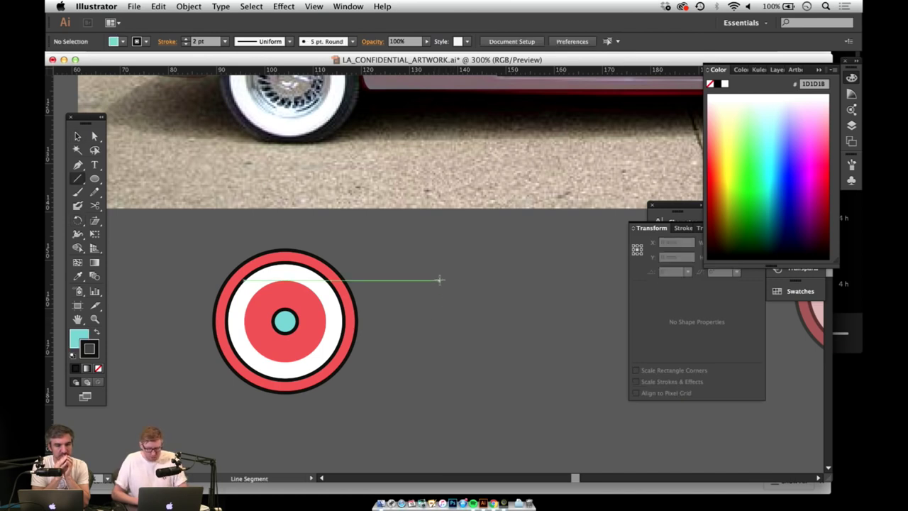
{"action": "left_click_drag", "start_coordinate": [439, 280], "coordinate": [440, 388]}
{"action": "key", "text": "v"}
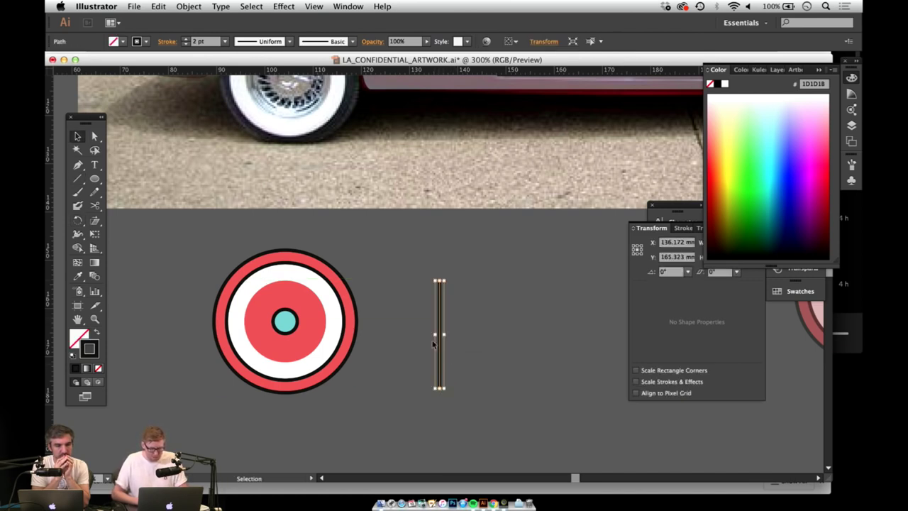
Step: Try copying the vertical line rotated by 20° about a point beside it, repeat the transformation once, and undo the copies
{"action": "key", "text": "r"}
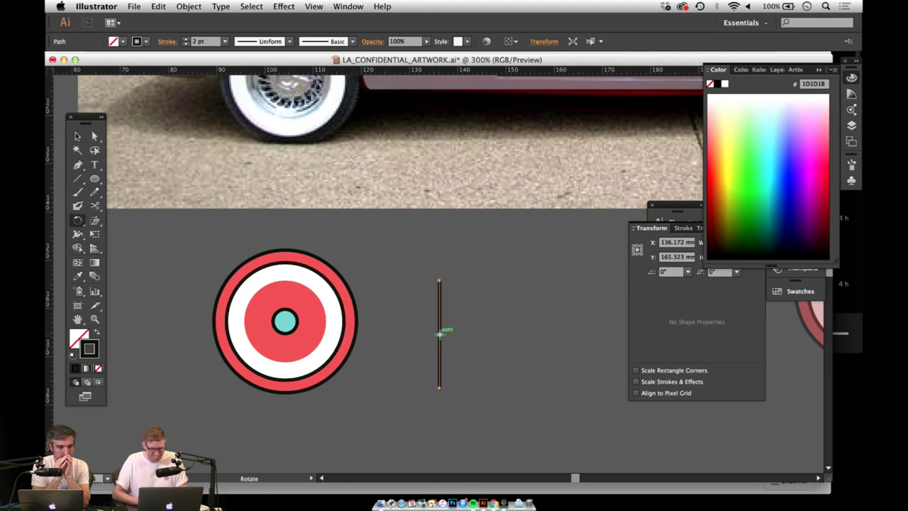
{"action": "left_click", "coordinate": [464, 343], "text": "alt"}
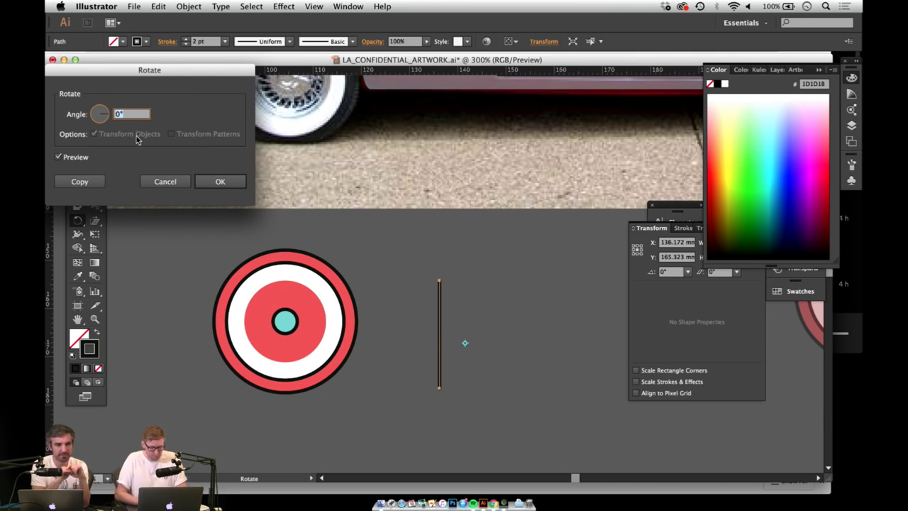
{"action": "type", "text": "20"}
{"action": "left_click", "coordinate": [89, 182]}
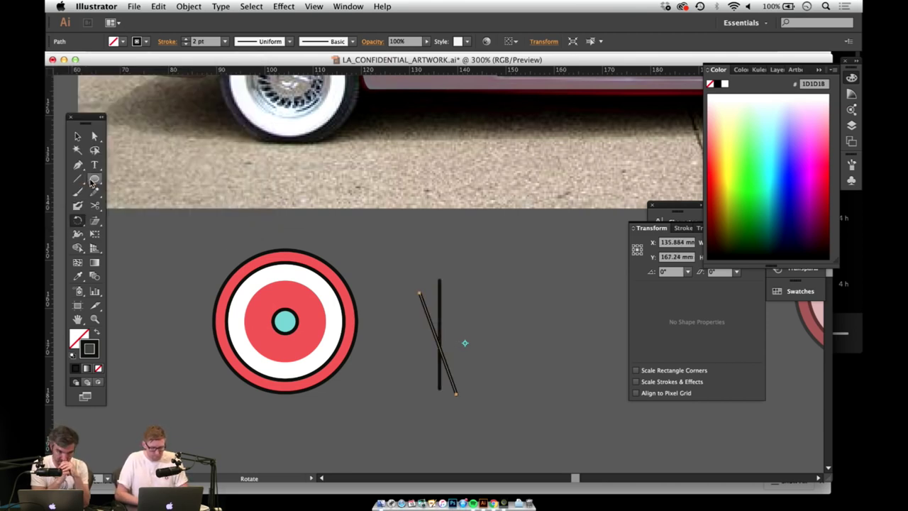
{"action": "key", "text": "super+d"}
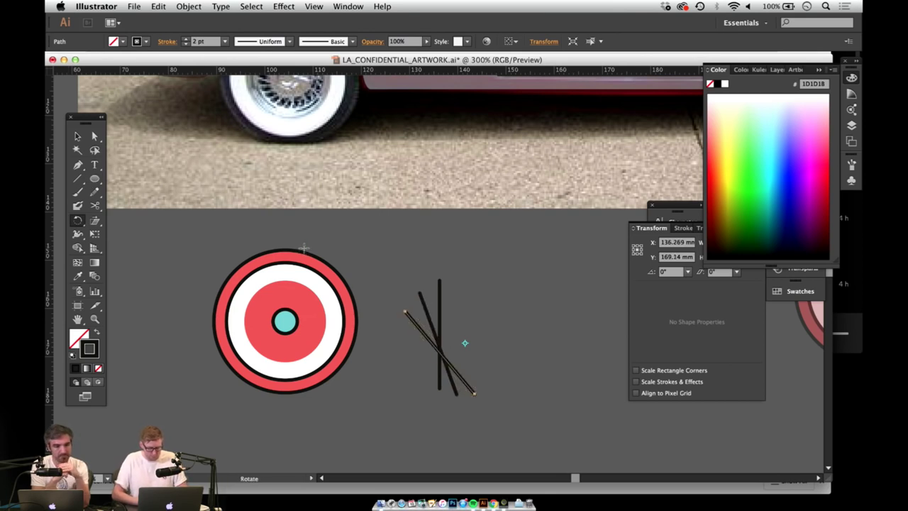
{"action": "key", "text": "super+z"}
{"action": "key", "text": "super+z"}
Step: Delete the vertical line and redraw it slightly farther from the wheel
{"action": "key", "text": "Delete"}
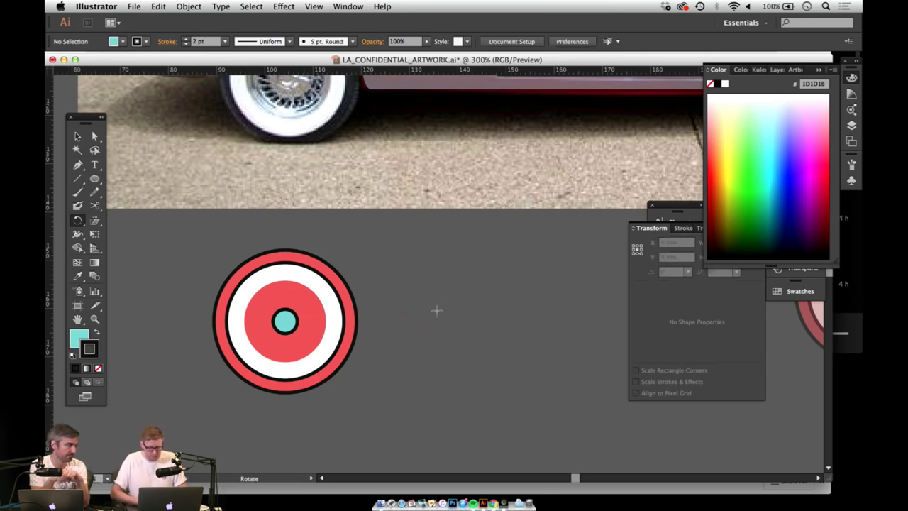
{"action": "key", "text": "v"}
{"action": "key", "text": "backslash"}
{"action": "mouse_move", "coordinate": [424, 278]}
{"action": "left_mouse_down"}
{"action": "mouse_move", "coordinate": [625, 290]}
{"action": "mouse_move", "coordinate": [333, 280]}
{"action": "mouse_move", "coordinate": [424, 376]}
{"action": "mouse_move", "coordinate": [426, 397]}
{"action": "left_mouse_up"}
{"action": "key", "text": "ctrl+z"}
{"action": "left_click_drag", "start_coordinate": [446, 289], "coordinate": [443, 403]}
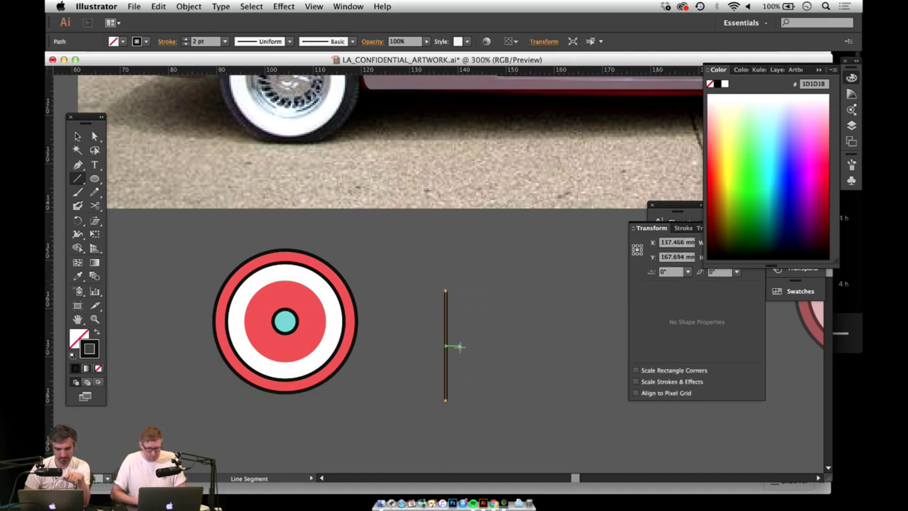
Step: Delete the vertical line beside the wheel and dismiss the request to revert the document
{"action": "key", "text": "v"}
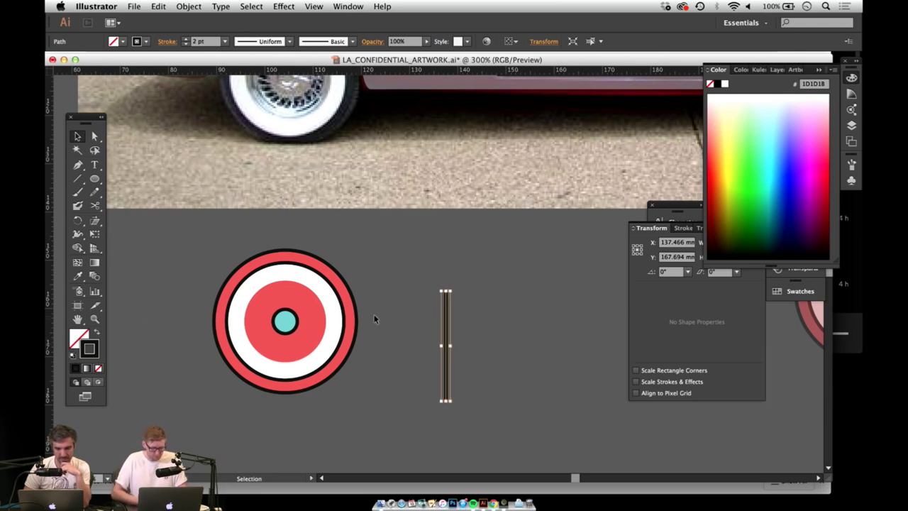
{"action": "key", "text": "r"}
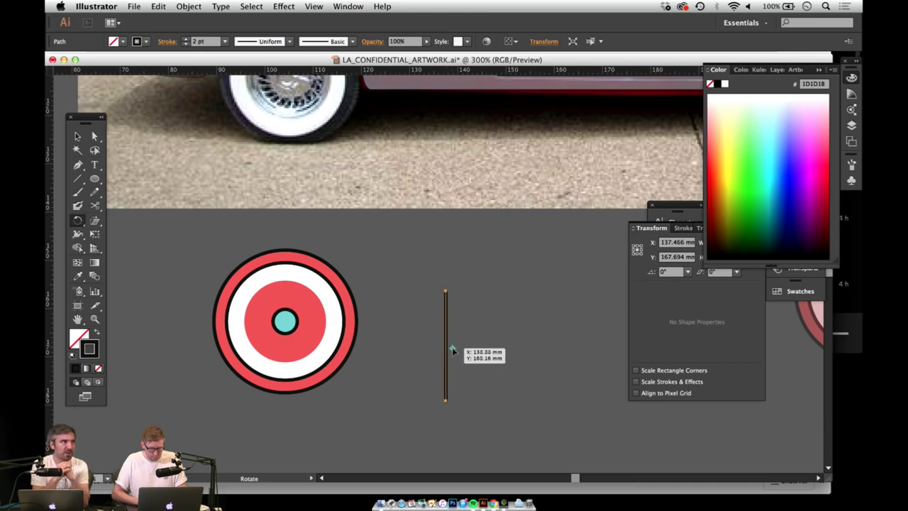
{"action": "key", "text": "v"}
{"action": "key", "text": "super+shift+a"}
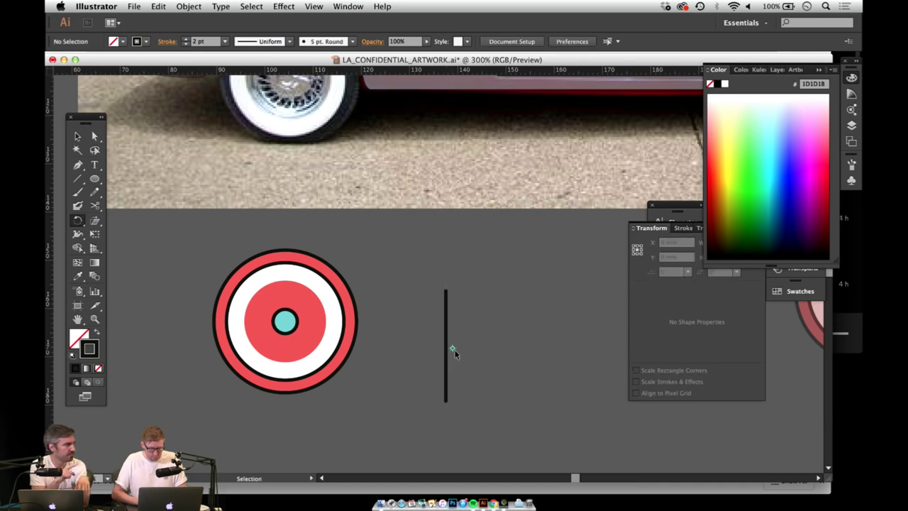
{"action": "left_click", "coordinate": [454, 350]}
{"action": "key", "text": "F12"}
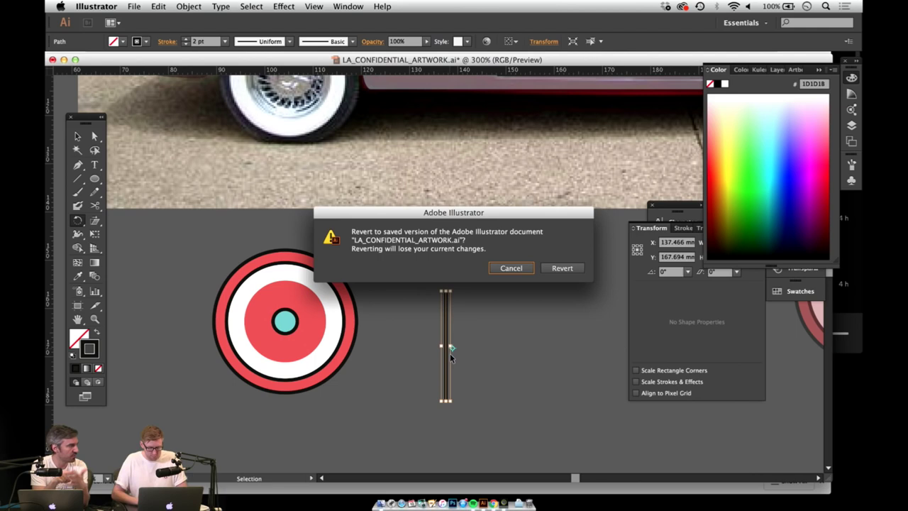
{"action": "left_click", "coordinate": [516, 273]}
{"action": "key", "text": "Delete"}
{"action": "key", "text": "F12"}
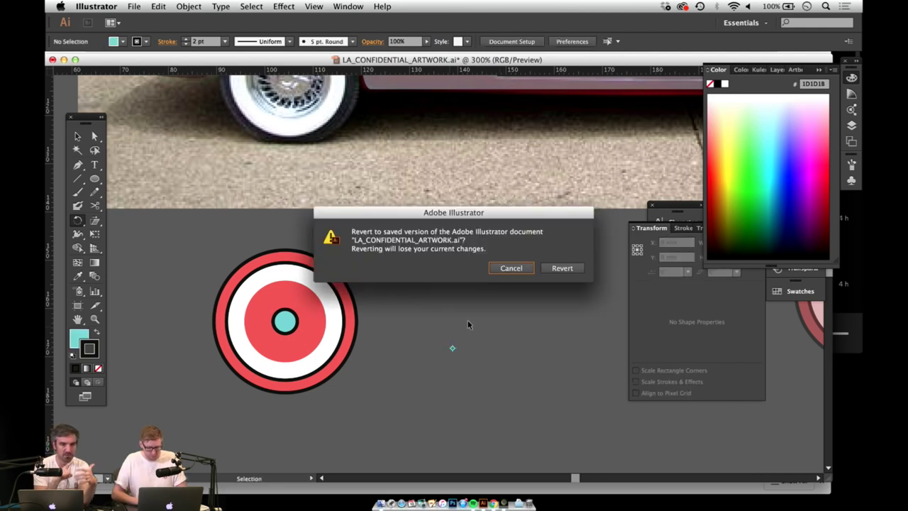
{"action": "left_click", "coordinate": [514, 268]}
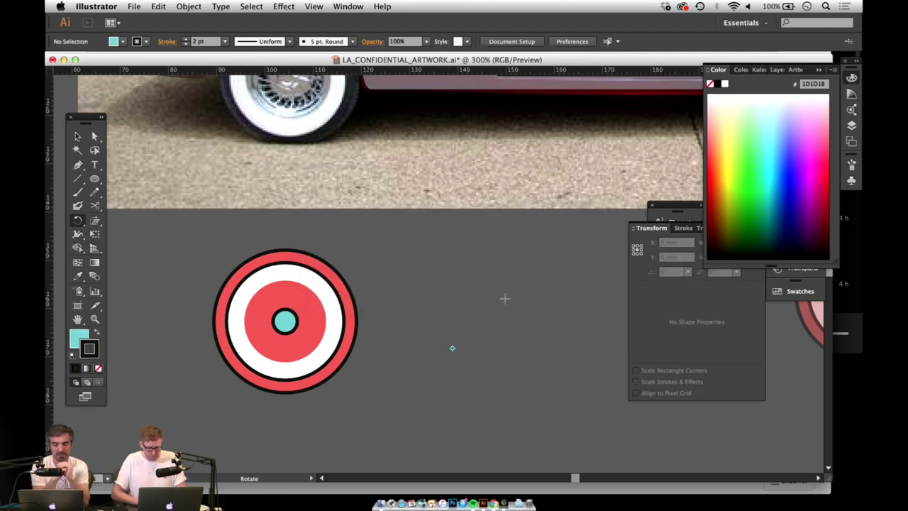
Step: Draw a new vertical line in the empty area beside the wheel, slightly taller than the deleted one
{"action": "key", "text": "v"}
{"action": "scroll", "coordinate": [405, 298], "scroll_direction": "left", "scroll_amount": 3}
{"action": "scroll", "coordinate": [405, 298], "scroll_direction": "up", "scroll_amount": 1}
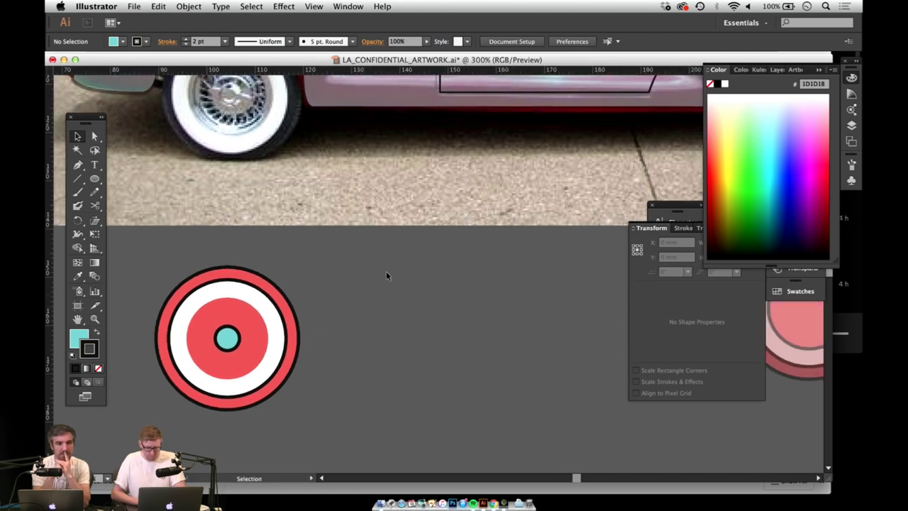
{"action": "key", "text": "backslash"}
{"action": "left_click_drag", "start_coordinate": [383, 288], "coordinate": [380, 419]}
Step: Create a copy of the vertical line rotated by 20° about the line's midpoint
{"action": "key", "text": "r"}
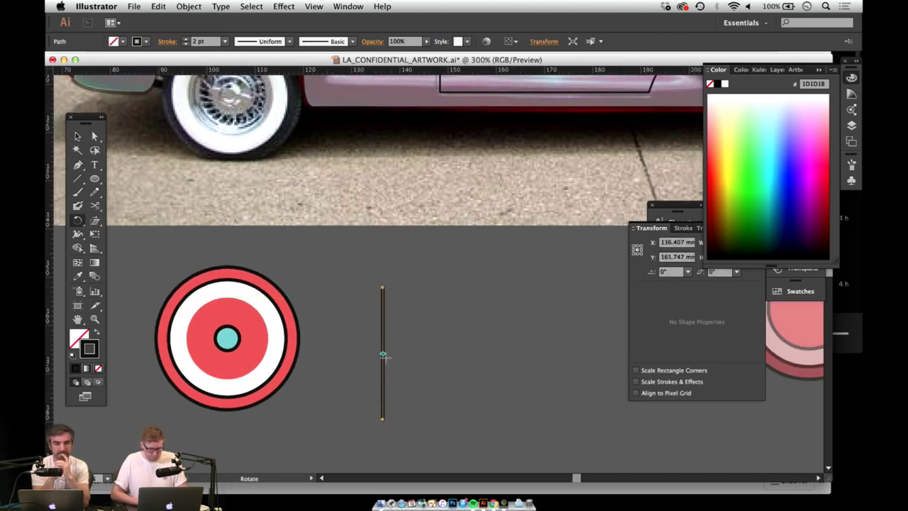
{"action": "right_click", "coordinate": [383, 356]}
{"action": "left_click", "coordinate": [379, 339]}
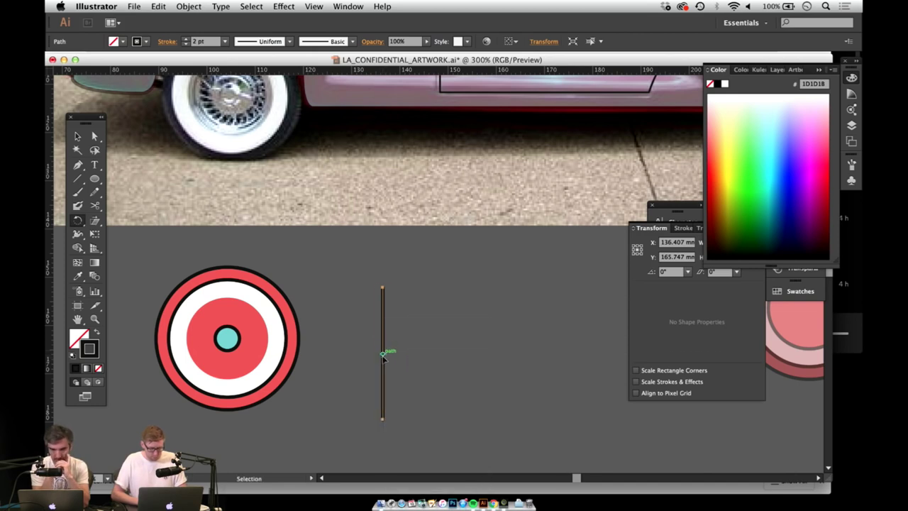
{"action": "key", "text": "r"}
{"action": "left_click", "coordinate": [390, 363], "text": "alt"}
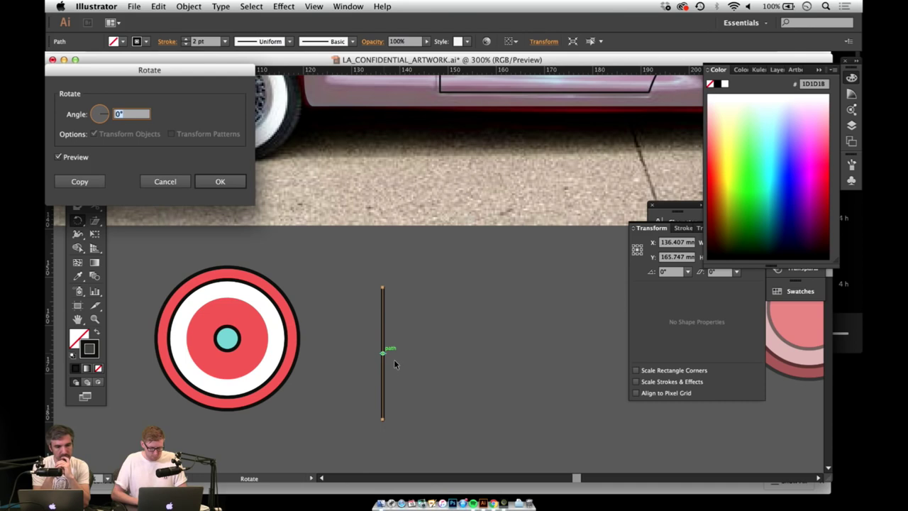
{"action": "type", "text": "20"}
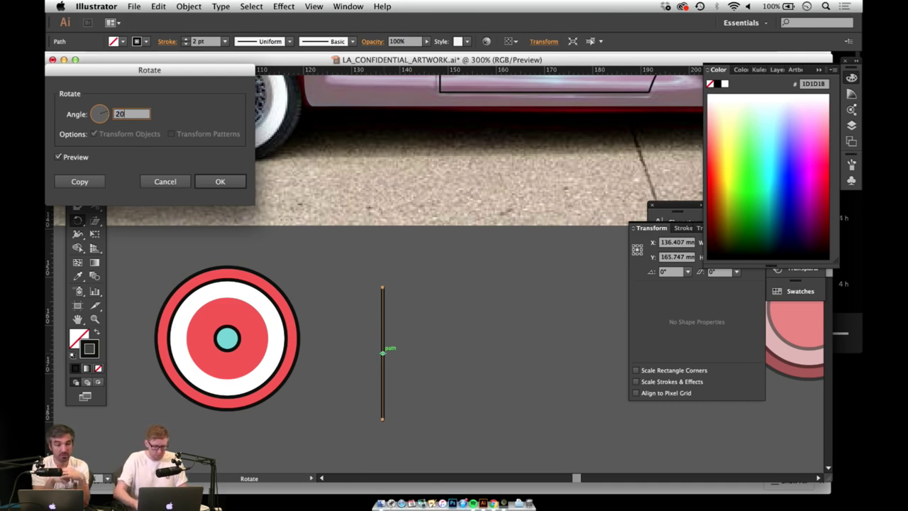
{"action": "left_click", "coordinate": [81, 181]}
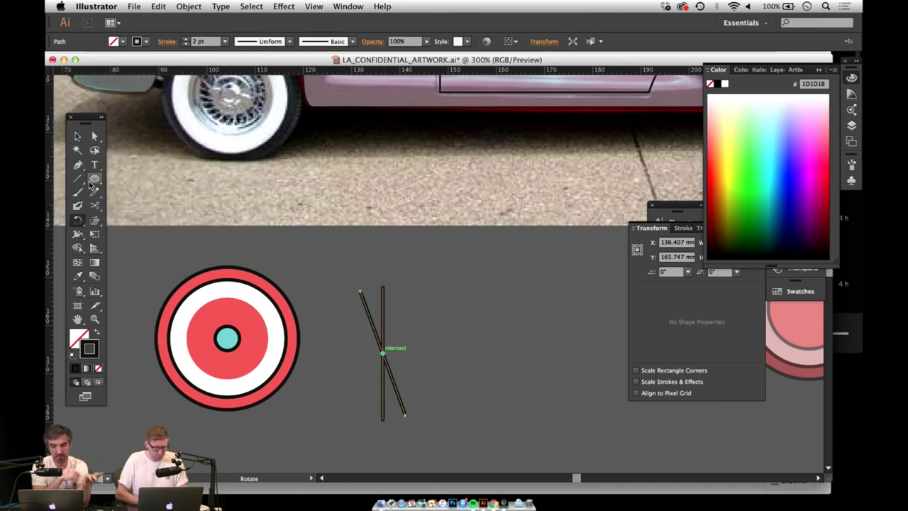
Step: Repeat the rotated copy until the lines form a full starburst of spokes, and deselect it
{"action": "key", "text": "super+d"}
{"action": "key", "text": "super+d"}
{"action": "key", "text": "super+d"}
{"action": "key", "text": "super+d"}
{"action": "key", "text": "super+d"}
{"action": "key", "text": "super+d"}
{"action": "key", "text": "super+d"}
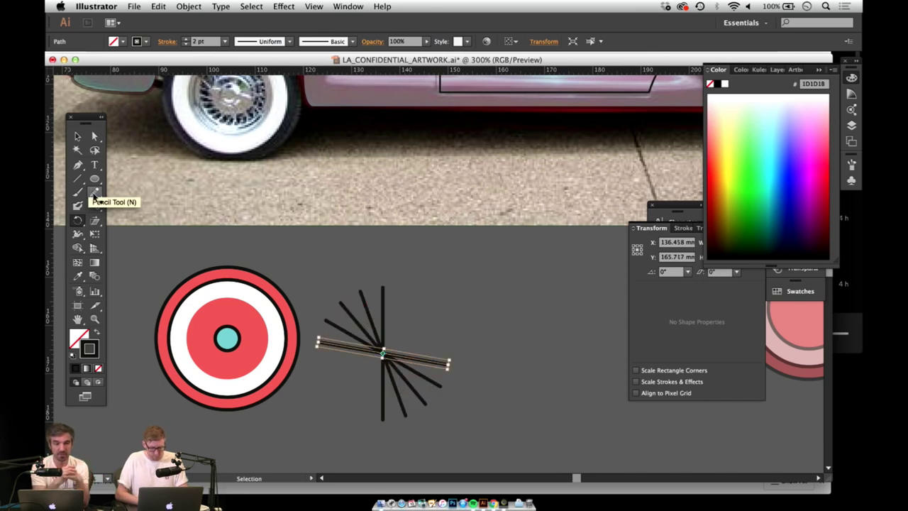
{"action": "key", "text": "super+d"}
{"action": "key", "text": "super+d"}
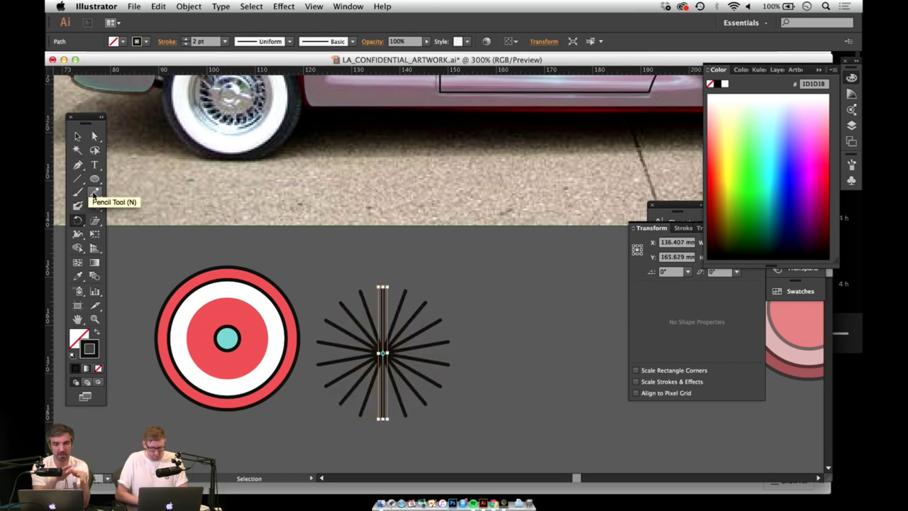
{"action": "key", "text": "v"}
{"action": "left_click", "coordinate": [507, 298]}
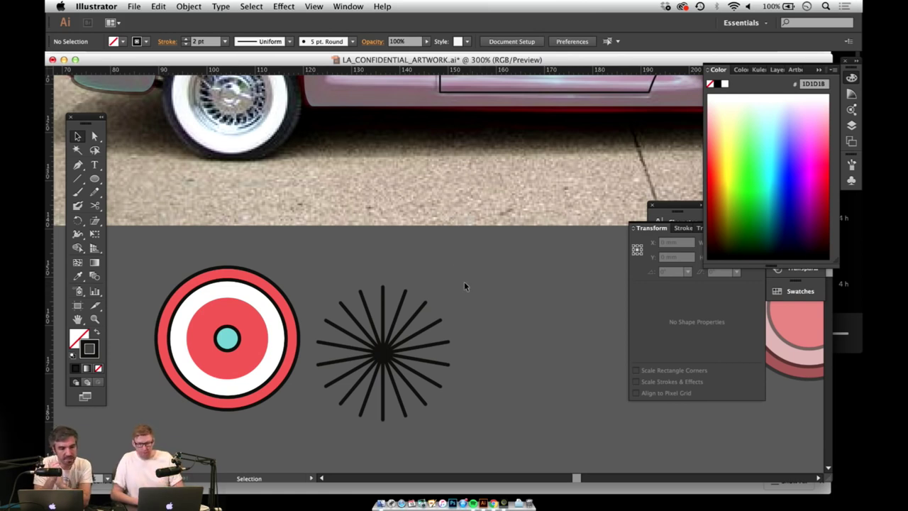
Step: Select all the spoke lines, duplicate the starburst into the empty area beside it, and select the original spokes
{"action": "left_click_drag", "start_coordinate": [342, 408], "coordinate": [343, 410]}
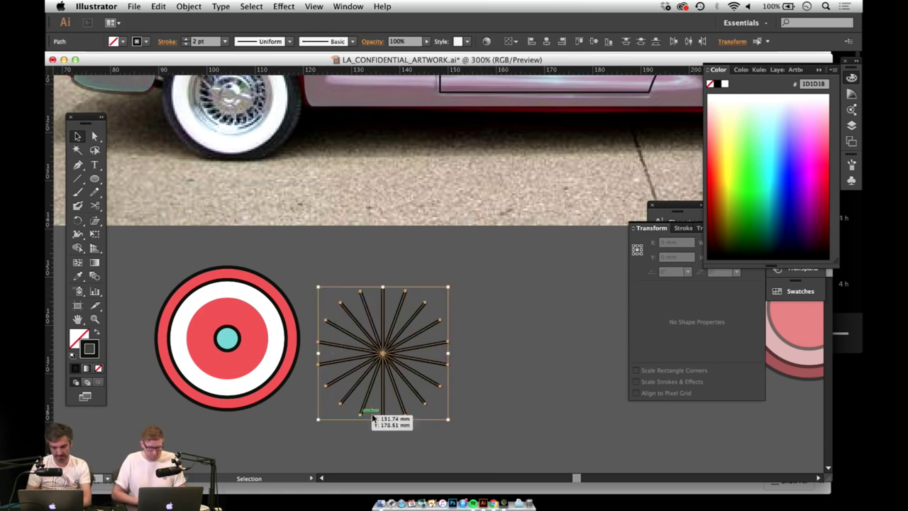
{"action": "left_click_drag", "start_coordinate": [489, 344], "coordinate": [444, 334]}
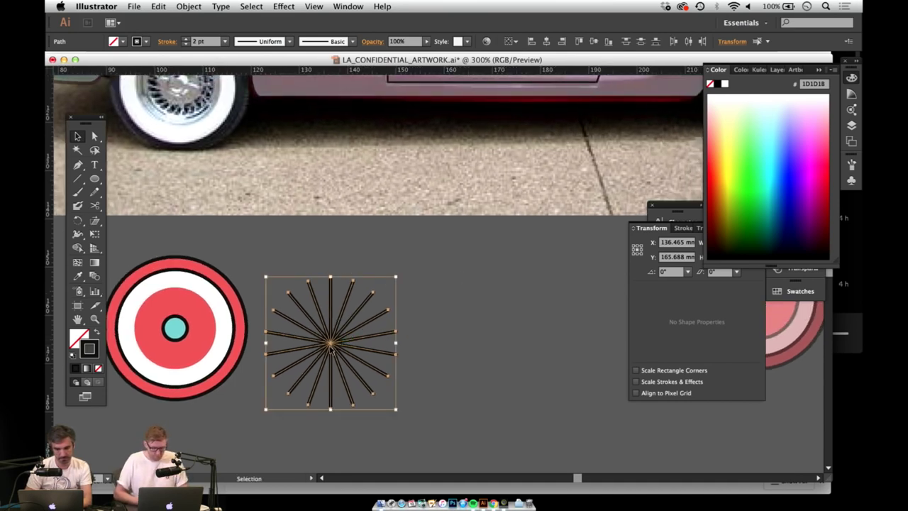
{"action": "left_click_drag", "start_coordinate": [330, 348], "coordinate": [484, 348]}
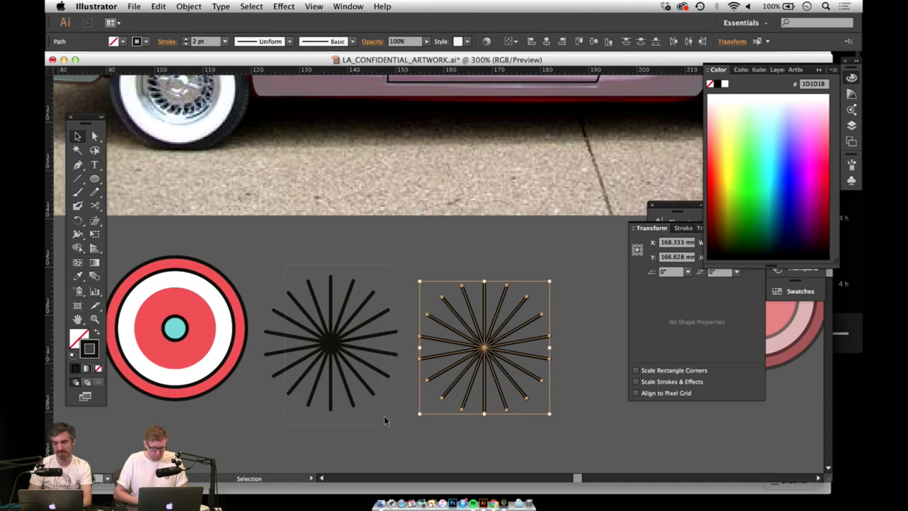
{"action": "left_click_drag", "start_coordinate": [384, 417], "coordinate": [389, 424]}
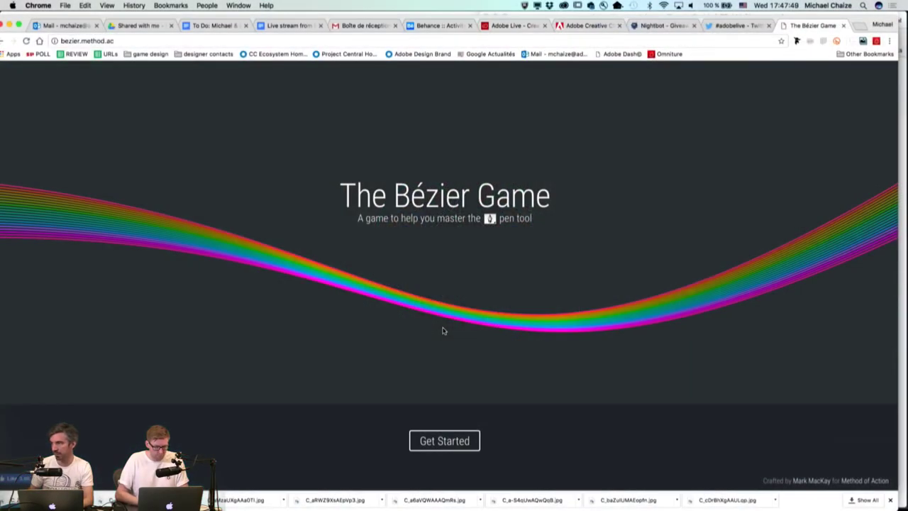
Step: In The Bézier Game in the browser, get started and trace the right-angled corner path with its three nodes
{"action": "left_click", "coordinate": [441, 440]}
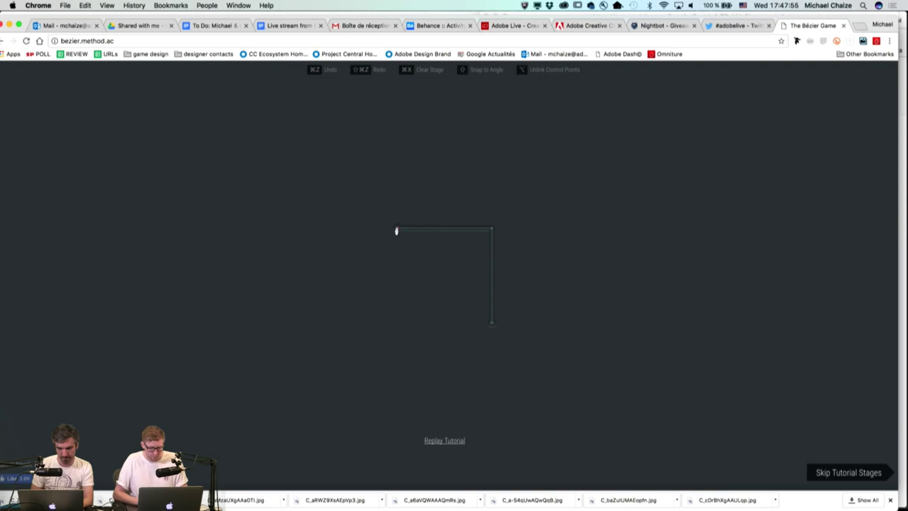
{"action": "left_click", "coordinate": [398, 230]}
{"action": "left_click", "coordinate": [492, 229]}
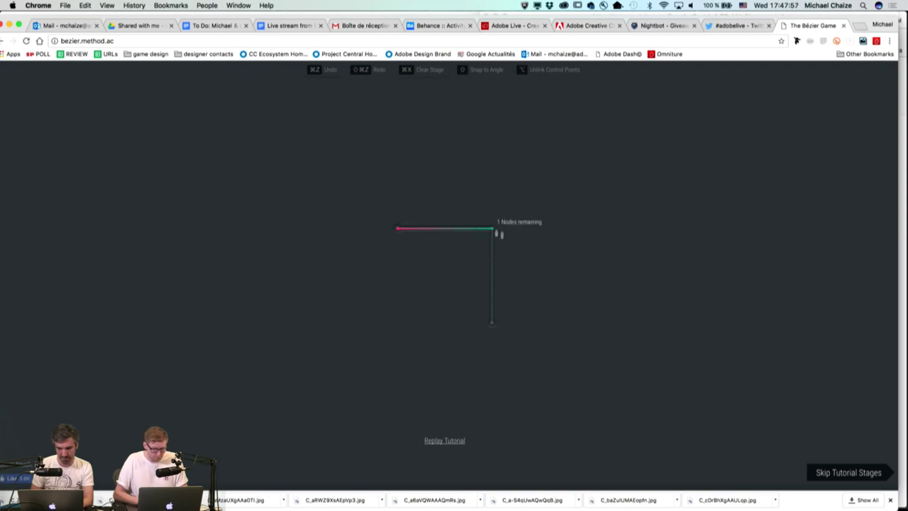
{"action": "left_click", "coordinate": [489, 328]}
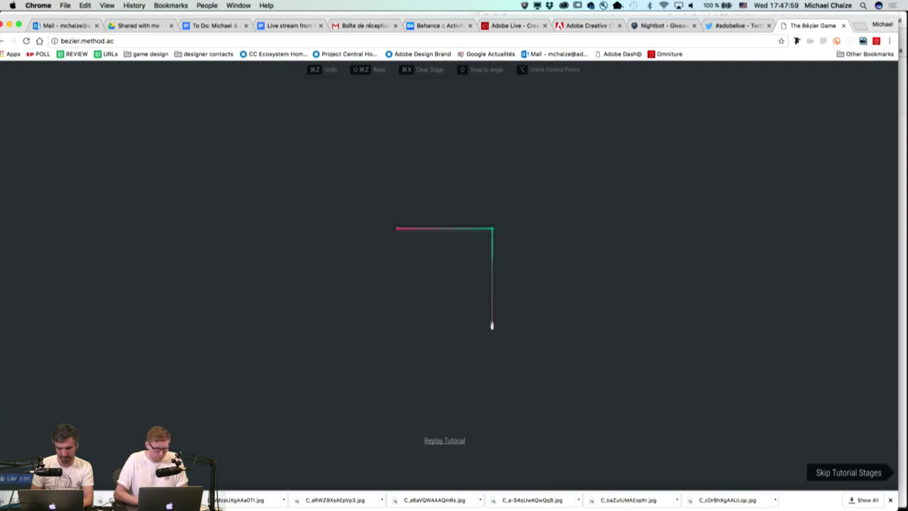
Step: Trace the house outline in the tutorial stage with straight, angle-snapped segments
{"action": "key", "text": "shift"}
{"action": "left_click", "coordinate": [445, 182]}
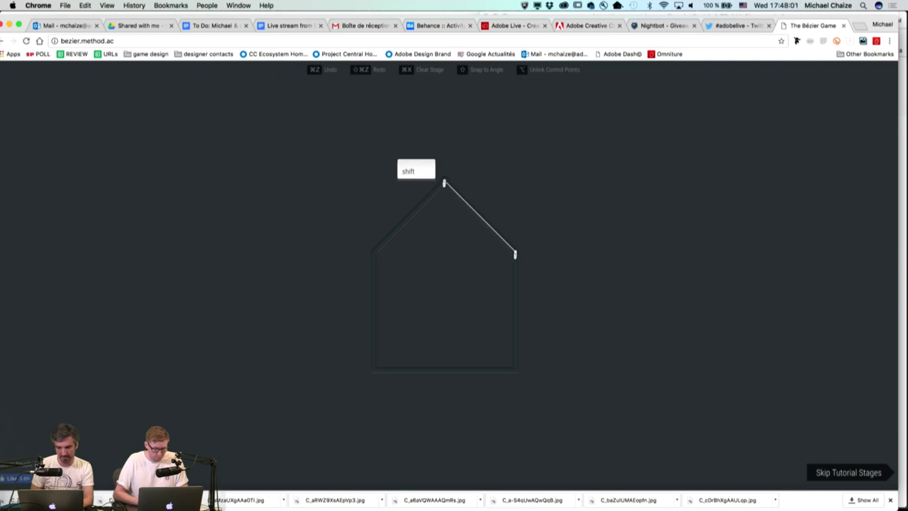
{"action": "left_click", "coordinate": [445, 182]}
{"action": "left_click", "coordinate": [515, 371]}
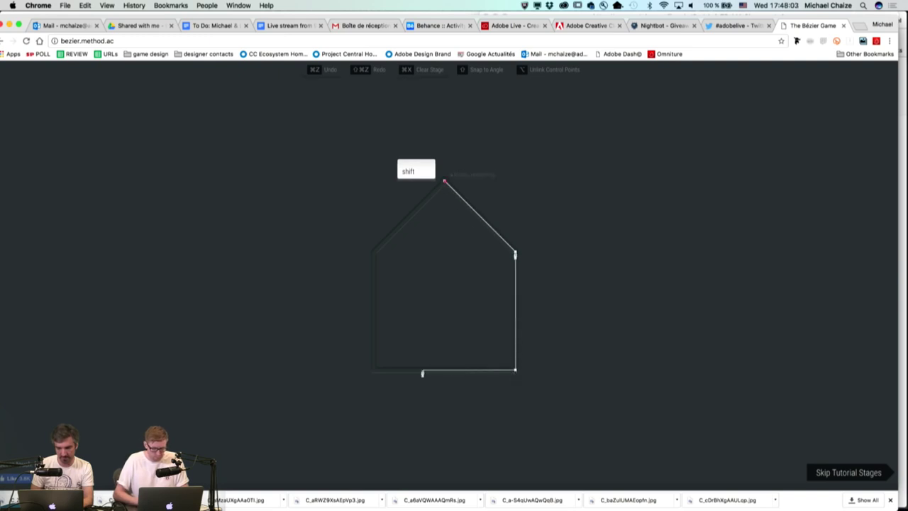
{"action": "left_click", "coordinate": [373, 370]}
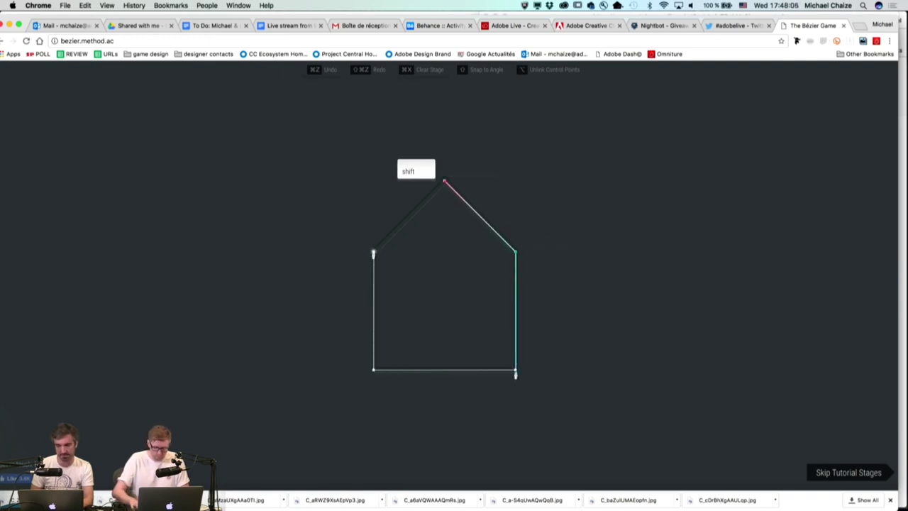
{"action": "left_click", "coordinate": [373, 251]}
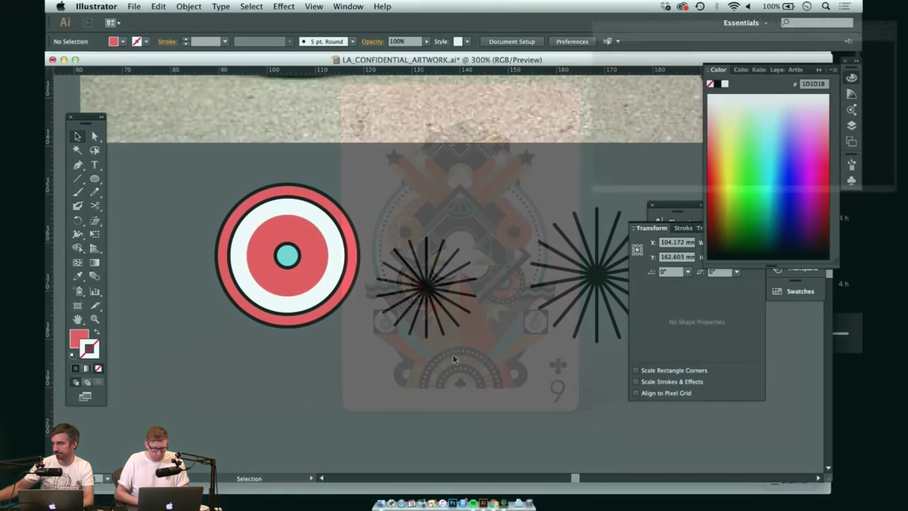
Step: Back in Illustrator, move the smaller spoke group onto the wheel's centre and send it behind the turquoise hub circle
{"action": "left_click", "coordinate": [430, 286]}
{"action": "left_click_drag", "start_coordinate": [429, 287], "coordinate": [418, 282]}
{"action": "left_click_drag", "start_coordinate": [341, 270], "coordinate": [293, 247]}
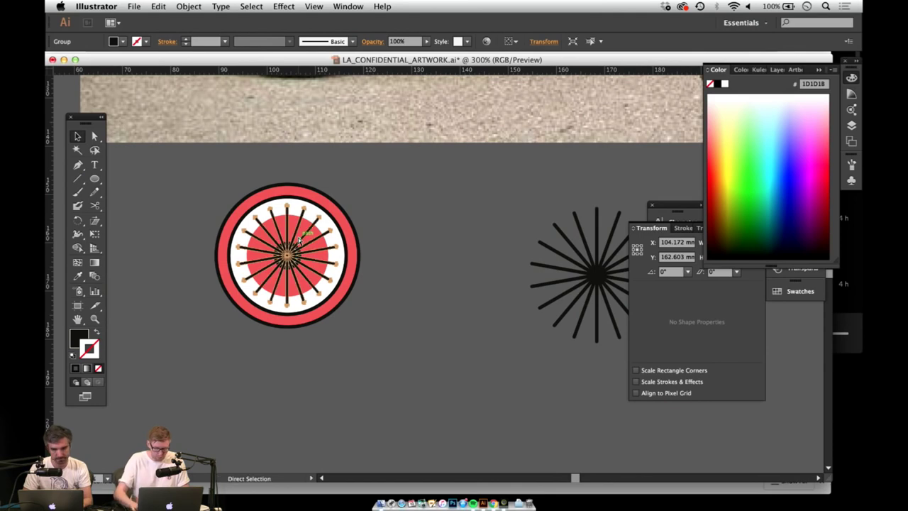
{"action": "key", "text": "super+p"}
{"action": "left_click", "coordinate": [398, 431]}
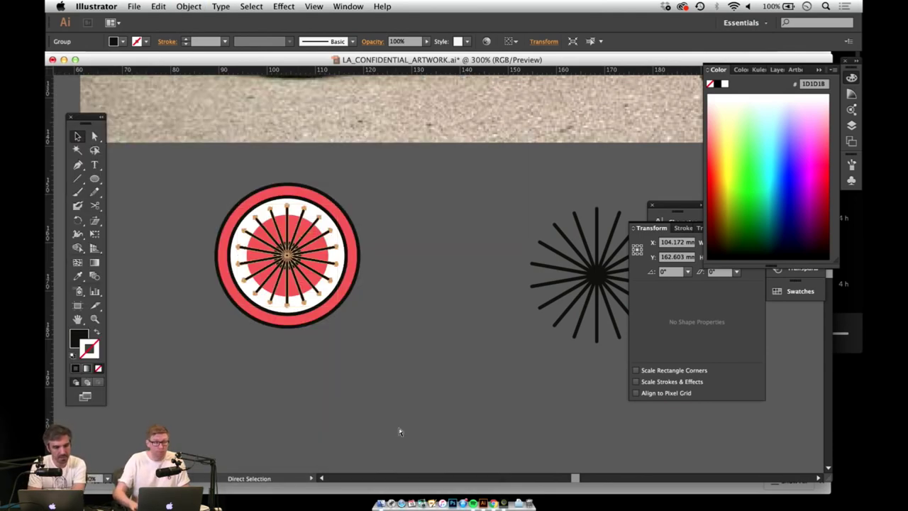
{"action": "key", "text": "a"}
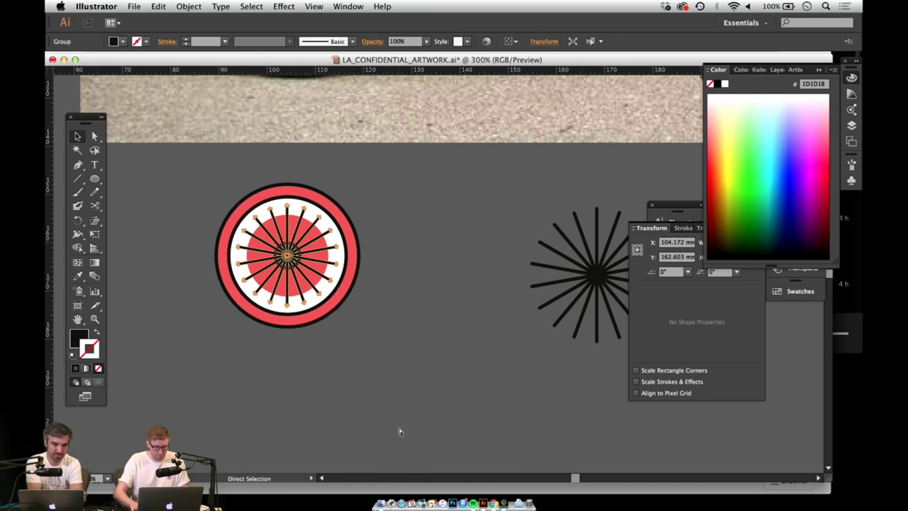
{"action": "key", "text": "super+["}
{"action": "left_click", "coordinate": [383, 224]}
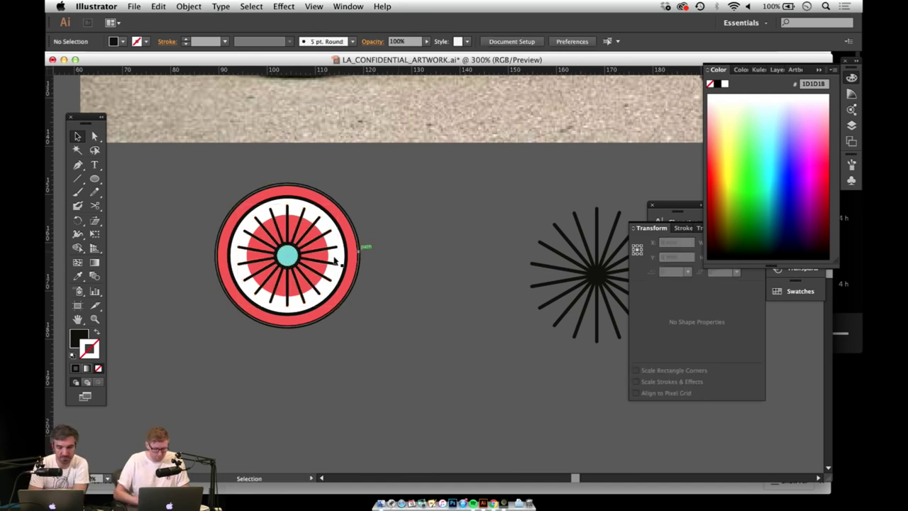
Step: Scale the spoke group down about its centre so the spokes end inside the wheel's inner red circle
{"action": "key", "text": "z"}
{"action": "left_click", "coordinate": [310, 261]}
{"action": "left_click", "coordinate": [413, 284]}
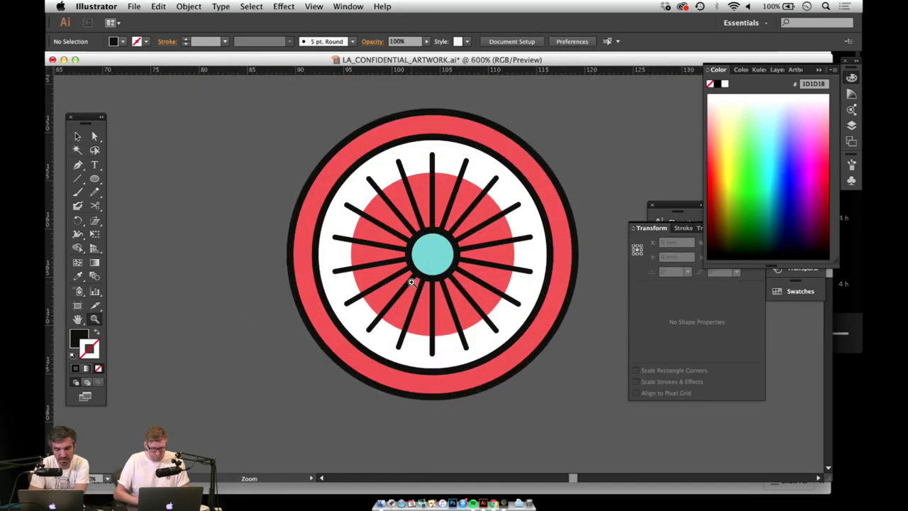
{"action": "left_click", "coordinate": [413, 285]}
{"action": "left_click_drag", "start_coordinate": [342, 283], "coordinate": [303, 266]}
{"action": "scroll", "coordinate": [303, 265], "scroll_direction": "right", "scroll_amount": 5}
{"action": "key", "text": "v"}
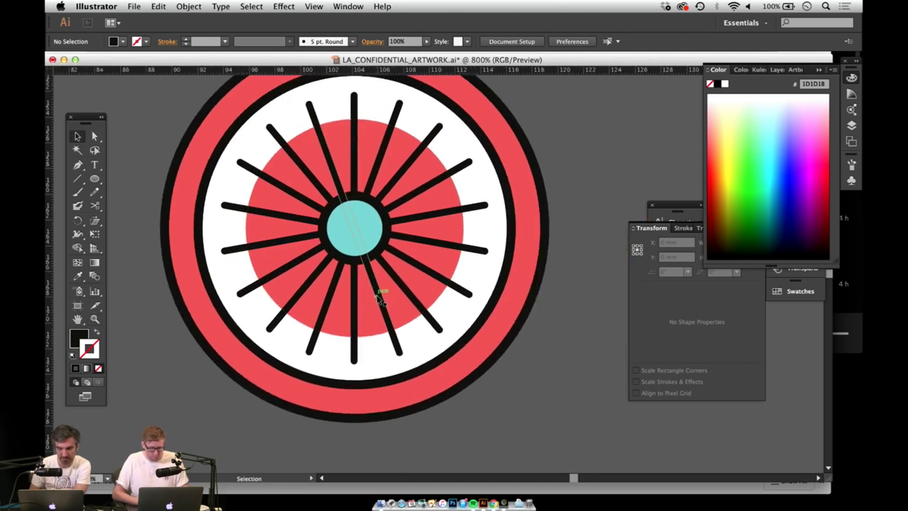
{"action": "left_click", "coordinate": [378, 298]}
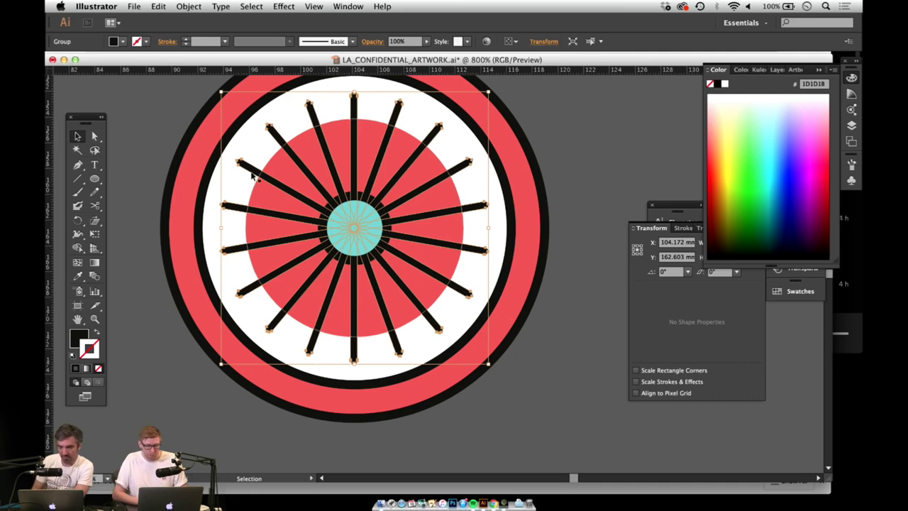
{"action": "left_click_drag", "start_coordinate": [221, 92], "coordinate": [296, 176]}
{"action": "left_click_drag", "start_coordinate": [395, 271], "coordinate": [354, 226]}
{"action": "left_click", "coordinate": [578, 179]}
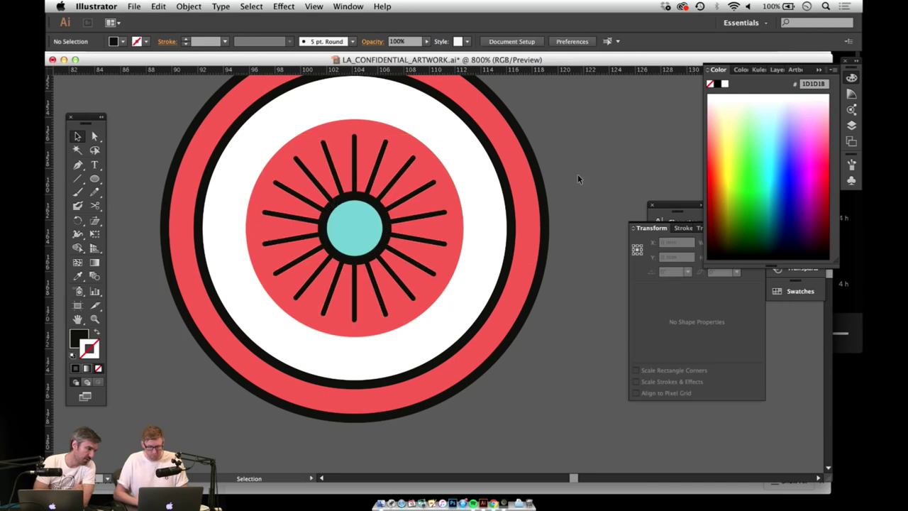
Step: Enlarge the spoke group slightly so the spoke ends come close to the edge of the inner red circle
{"action": "left_click", "coordinate": [398, 176]}
{"action": "left_click_drag", "start_coordinate": [448, 133], "coordinate": [458, 128]}
{"action": "left_click_drag", "start_coordinate": [262, 323], "coordinate": [254, 330]}
{"action": "key", "text": "z"}
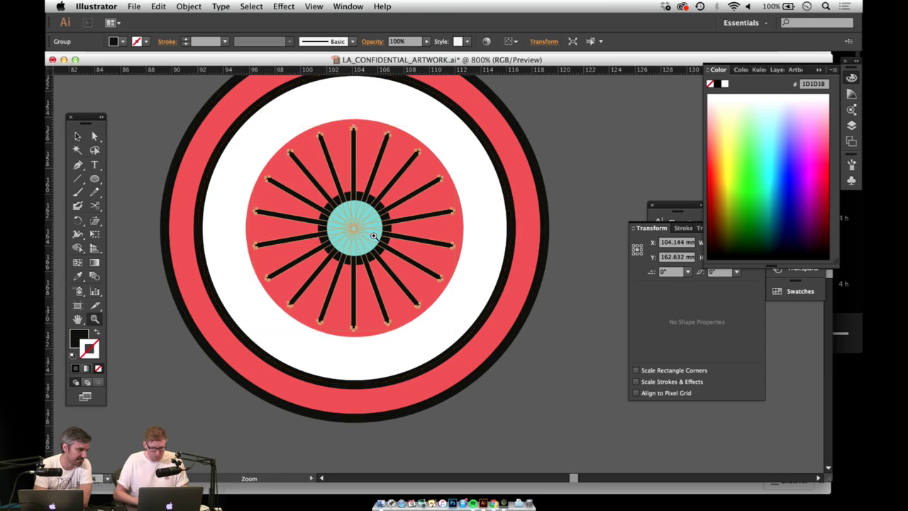
{"action": "left_click", "coordinate": [375, 237], "text": "alt"}
{"action": "left_click", "coordinate": [378, 239], "text": "alt"}
{"action": "left_click", "coordinate": [418, 267], "text": "alt"}
{"action": "left_click_drag", "start_coordinate": [378, 256], "coordinate": [252, 222]}
{"action": "key", "text": "v"}
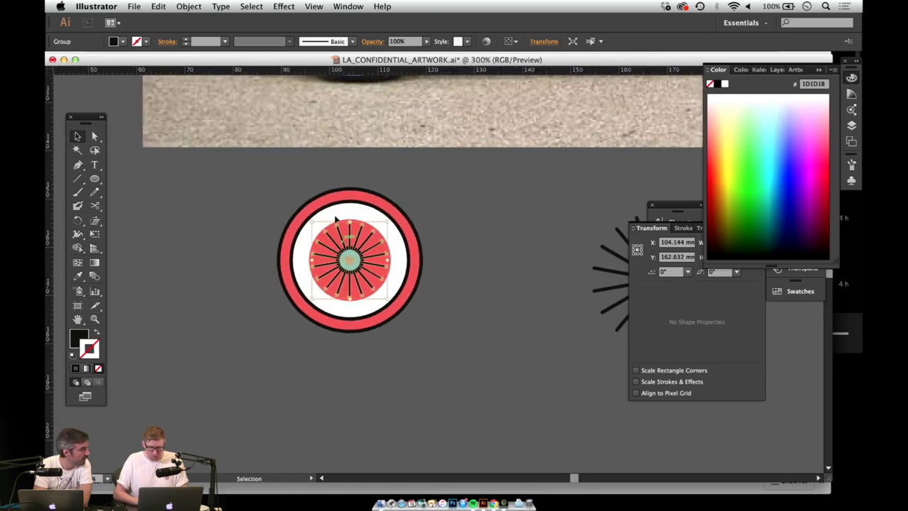
{"action": "left_click_drag", "start_coordinate": [315, 176], "coordinate": [395, 324]}
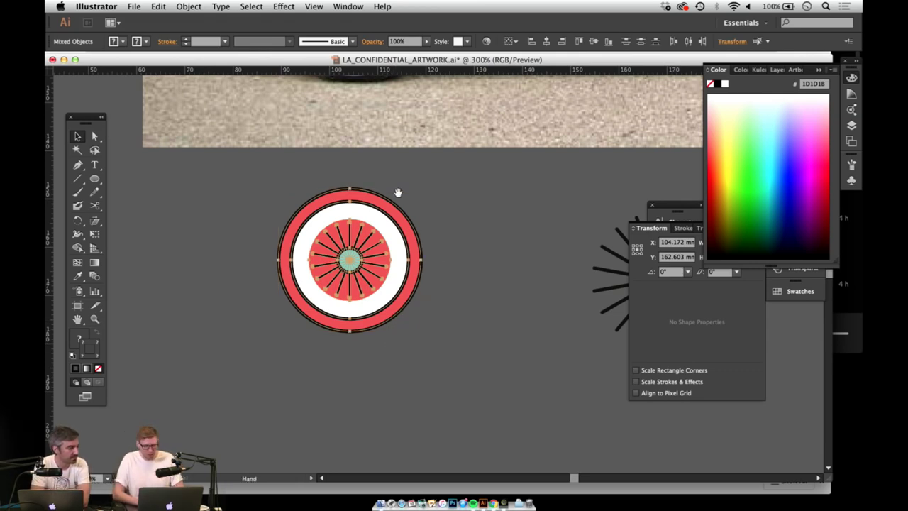
{"action": "left_click_drag", "start_coordinate": [430, 241], "coordinate": [300, 361]}
{"action": "left_click", "coordinate": [468, 264]}
Step: Draw a vertical line between the wheel and the spare starburst and give it a 1 pt black stroke
{"action": "left_click_drag", "start_coordinate": [517, 277], "coordinate": [368, 256]}
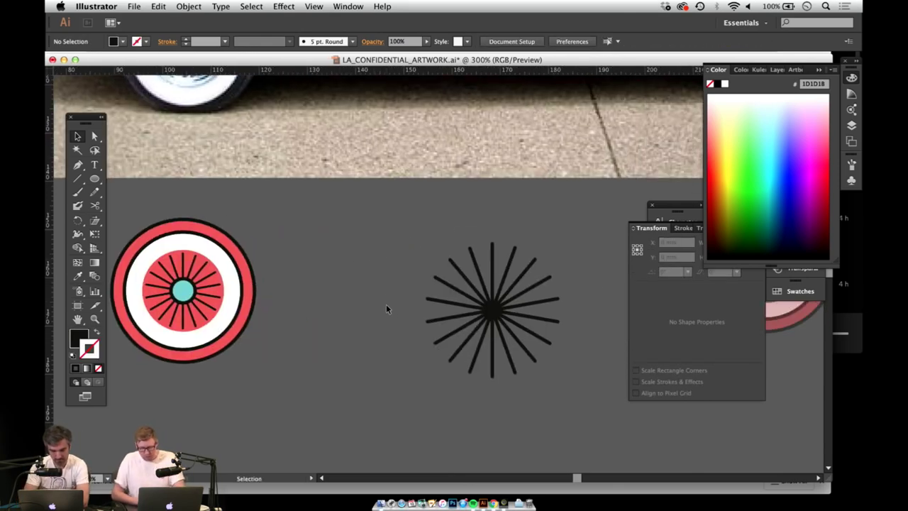
{"action": "key", "text": "backslash"}
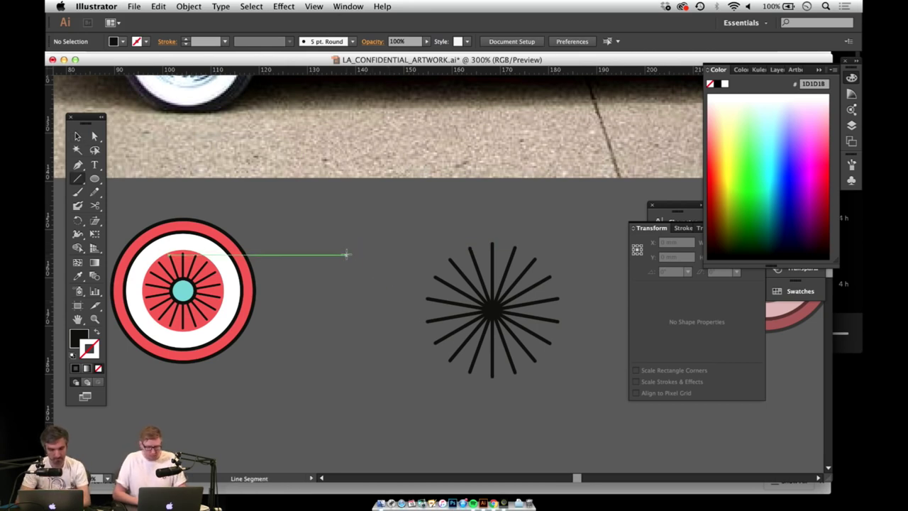
{"action": "left_click_drag", "start_coordinate": [346, 249], "coordinate": [361, 383]}
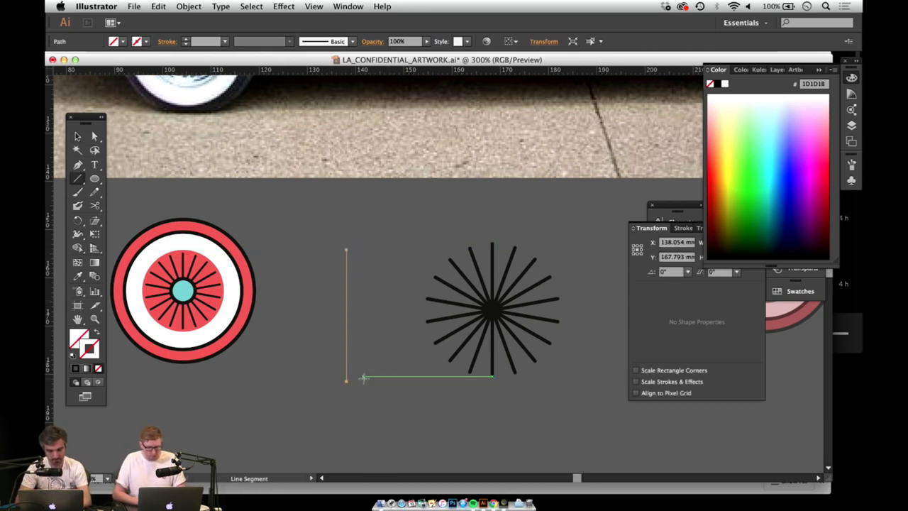
{"action": "key", "text": "v"}
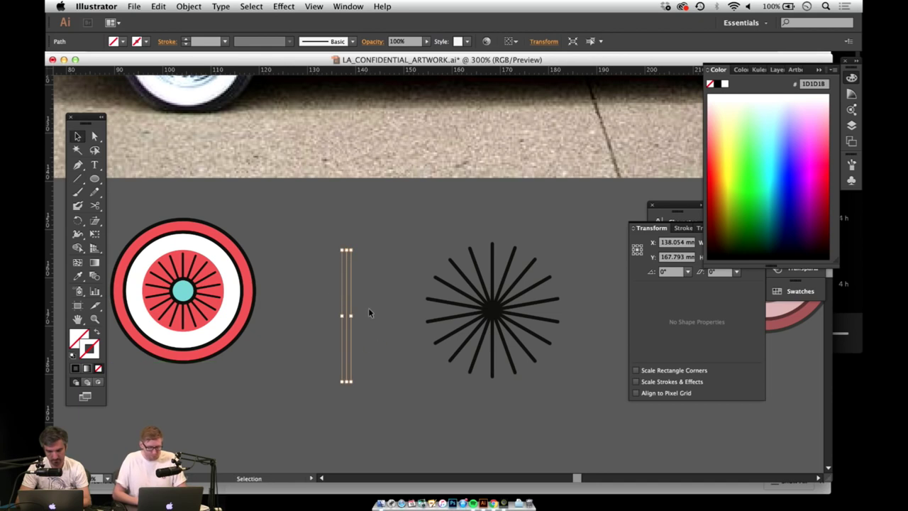
{"action": "left_click", "coordinate": [75, 368]}
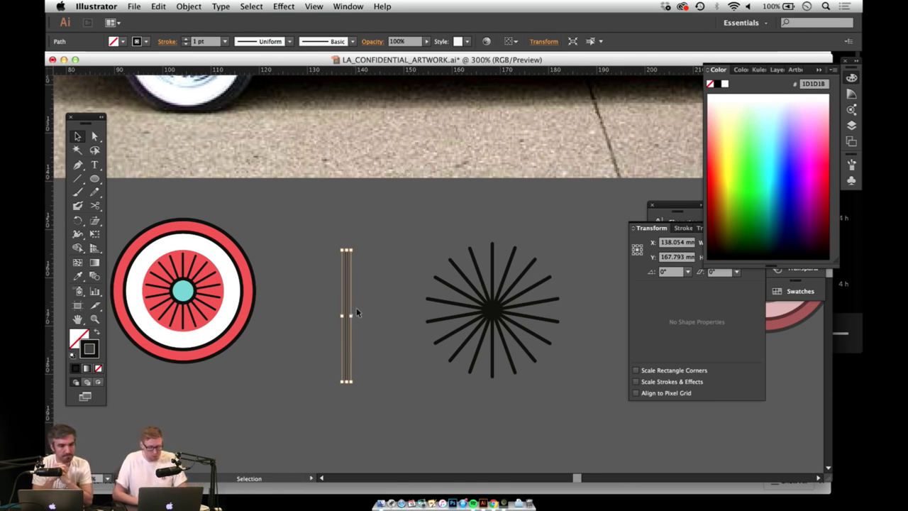
Step: Create a copy of the vertical line rotated 20° about the line's centre point
{"action": "key", "text": "r"}
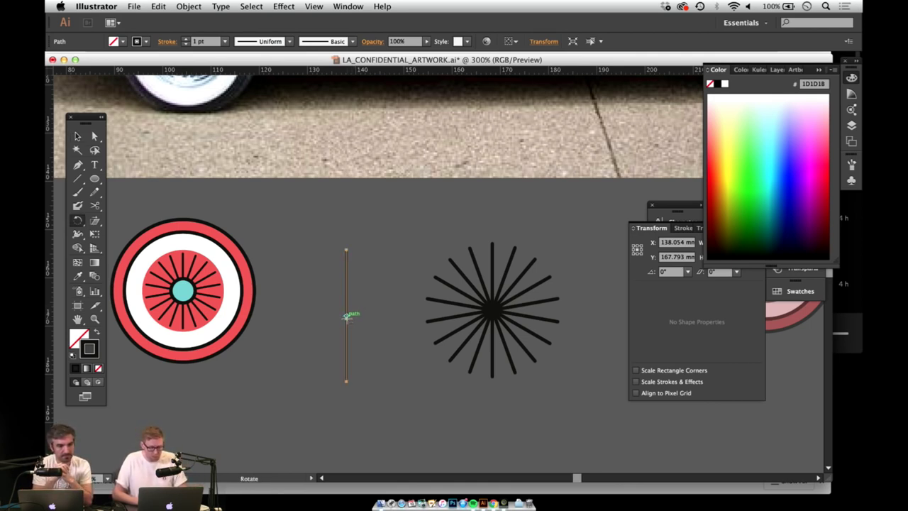
{"action": "left_click", "coordinate": [346, 316], "text": "alt"}
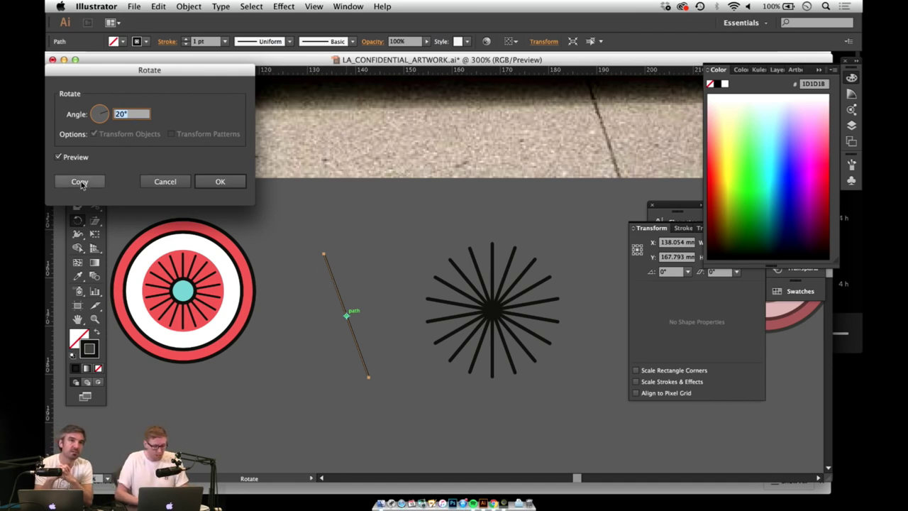
{"action": "left_click", "coordinate": [58, 158]}
{"action": "left_click", "coordinate": [58, 158]}
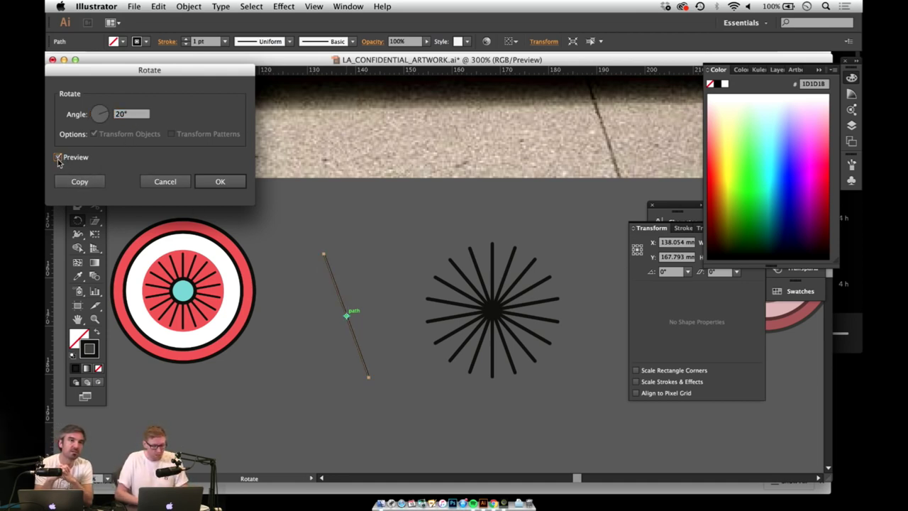
{"action": "left_click", "coordinate": [135, 116]}
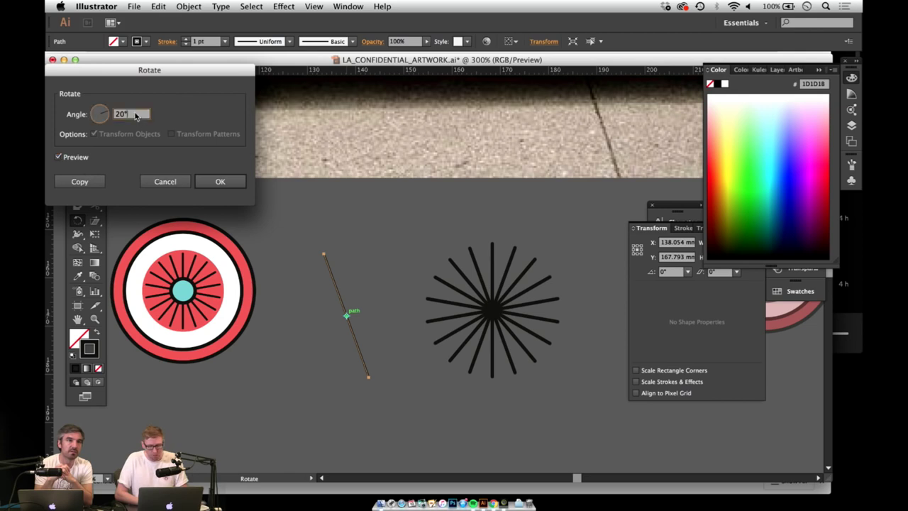
{"action": "left_click", "coordinate": [94, 183]}
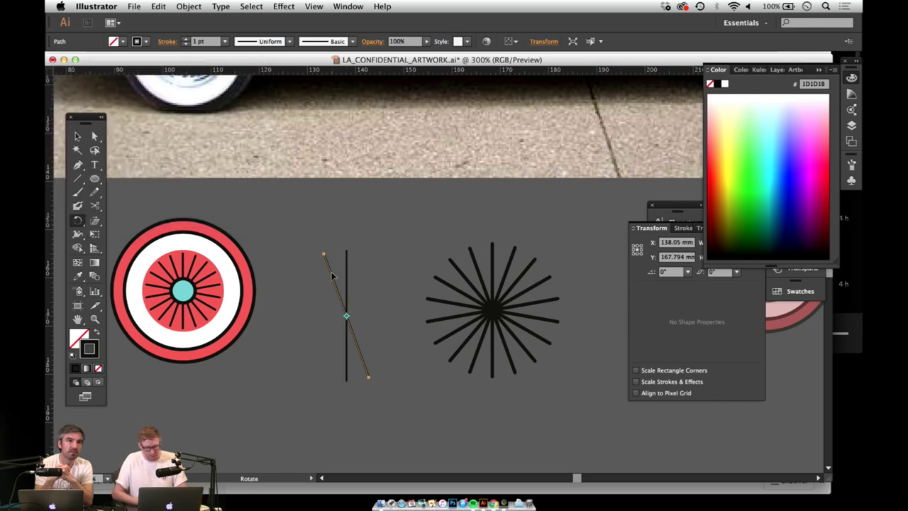
Step: Repeat the 20° rotated copy until the lines form a full starburst, then deselect it
{"action": "key", "text": "ctrl+d"}
{"action": "key", "text": "ctrl+d"}
{"action": "key", "text": "v"}
{"action": "key", "text": "ctrl+d"}
{"action": "key", "text": "ctrl+d"}
{"action": "key", "text": "ctrl+d"}
{"action": "key", "text": "ctrl+d"}
{"action": "key", "text": "ctrl+d"}
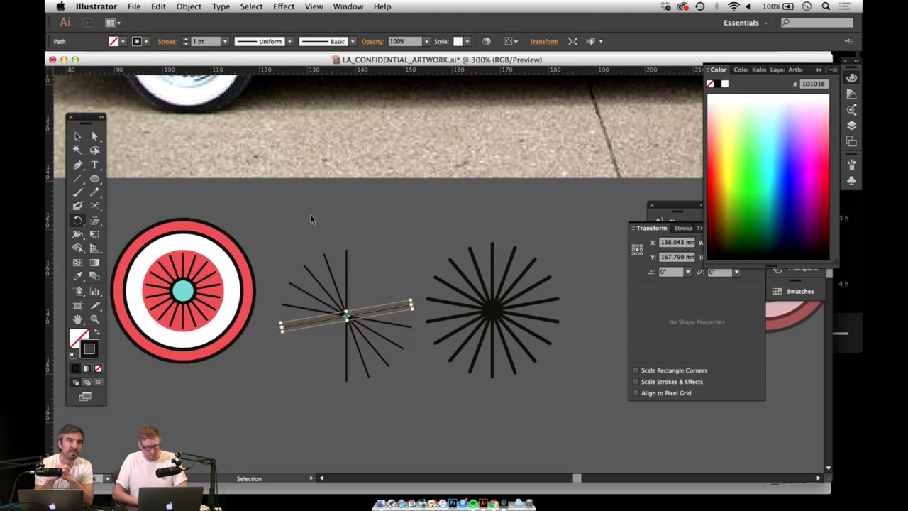
{"action": "key", "text": "r"}
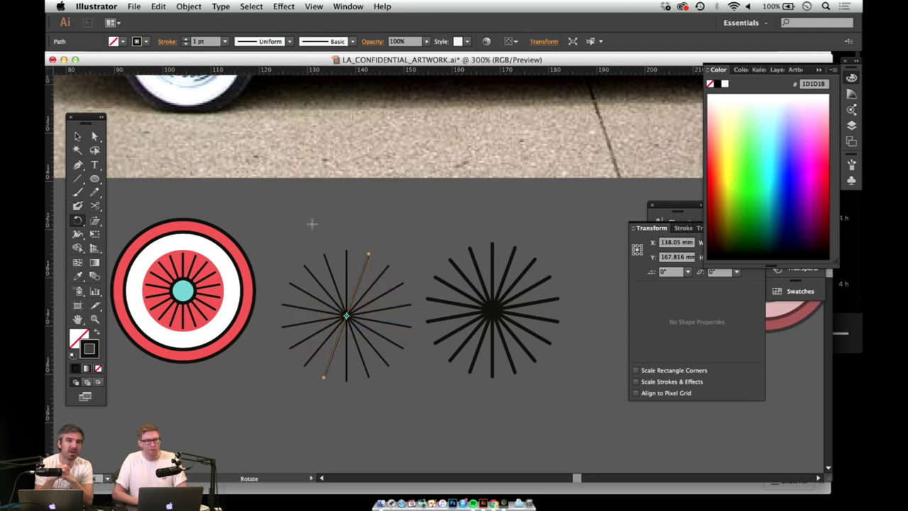
{"action": "key", "text": "v"}
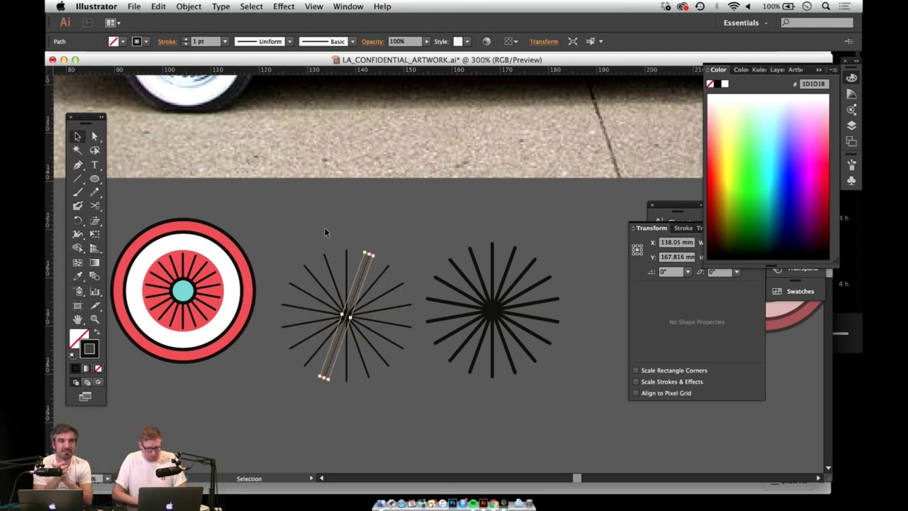
{"action": "left_click", "coordinate": [323, 224]}
Step: Give the wheel's inner red circle behind the spokes a 2 pt black stroke
{"action": "left_click_drag", "start_coordinate": [283, 219], "coordinate": [416, 296]}
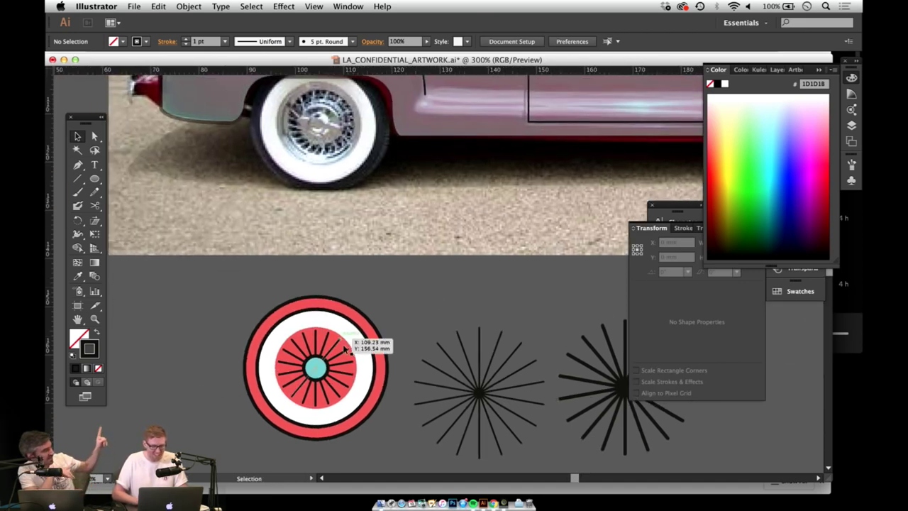
{"action": "left_click", "coordinate": [348, 345]}
{"action": "left_click", "coordinate": [435, 296]}
{"action": "key", "text": "z"}
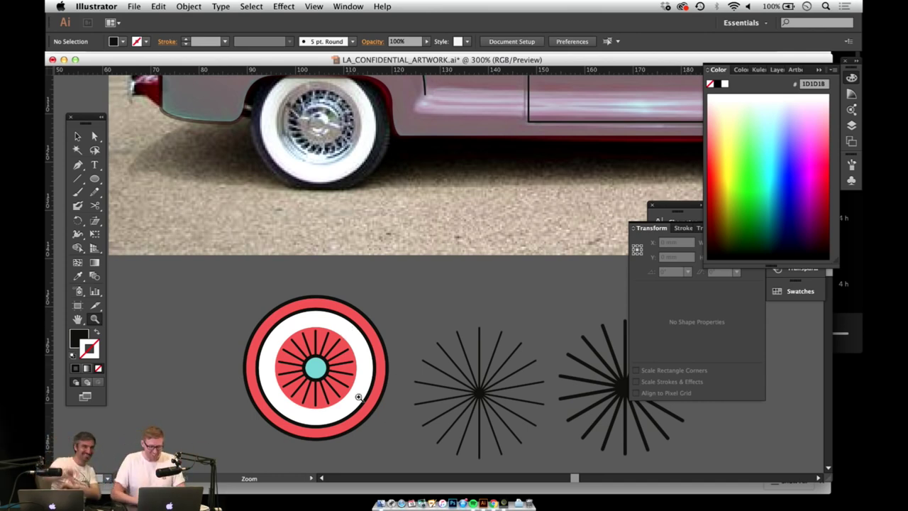
{"action": "left_click", "coordinate": [349, 375]}
{"action": "scroll", "coordinate": [339, 355], "scroll_direction": "up", "scroll_amount": 3}
{"action": "scroll", "coordinate": [339, 354], "scroll_direction": "right", "scroll_amount": 2}
{"action": "key", "text": "v"}
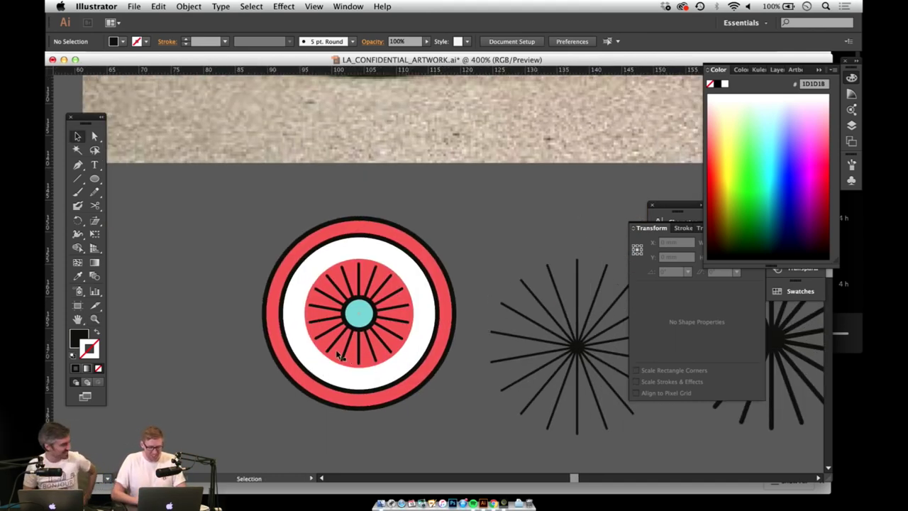
{"action": "left_click", "coordinate": [341, 357]}
{"action": "left_click", "coordinate": [89, 347]}
{"action": "left_click", "coordinate": [76, 368]}
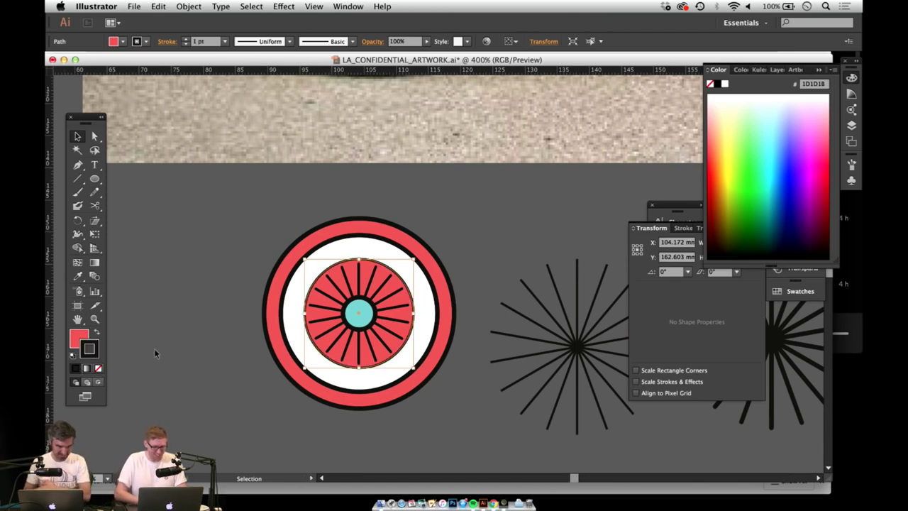
{"action": "left_click", "coordinate": [471, 215]}
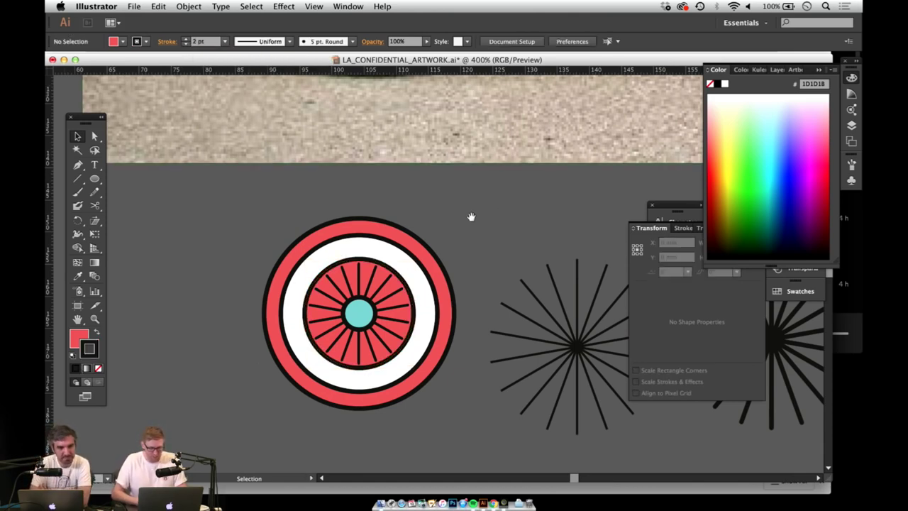
Step: Group all parts of the spoked wheel and move it onto the car's rear wheel in the photo
{"action": "left_click_drag", "start_coordinate": [470, 215], "coordinate": [417, 288]}
{"action": "key", "text": "z"}
{"action": "left_click", "coordinate": [395, 312], "text": "alt"}
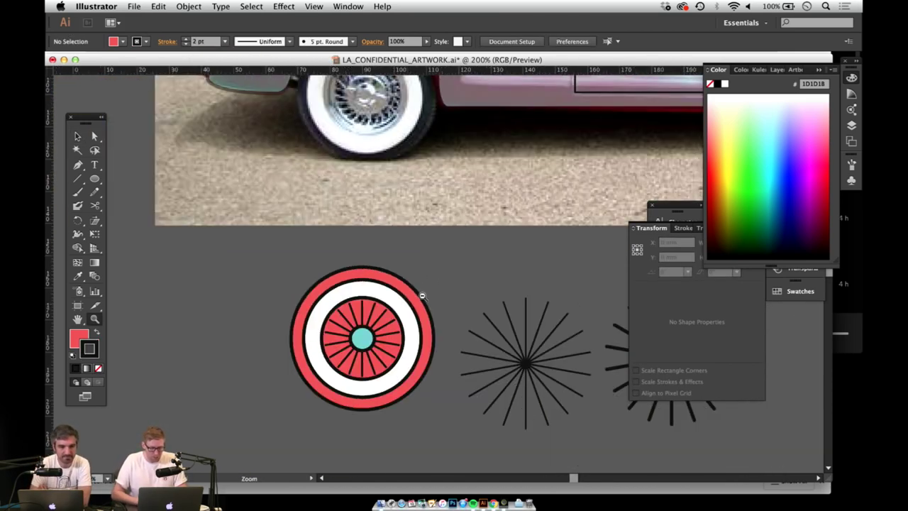
{"action": "left_click", "coordinate": [411, 302], "text": "alt"}
{"action": "left_click_drag", "start_coordinate": [437, 317], "coordinate": [422, 338]}
{"action": "scroll", "coordinate": [419, 342], "scroll_direction": "up", "scroll_amount": 3}
{"action": "left_click", "coordinate": [327, 397]}
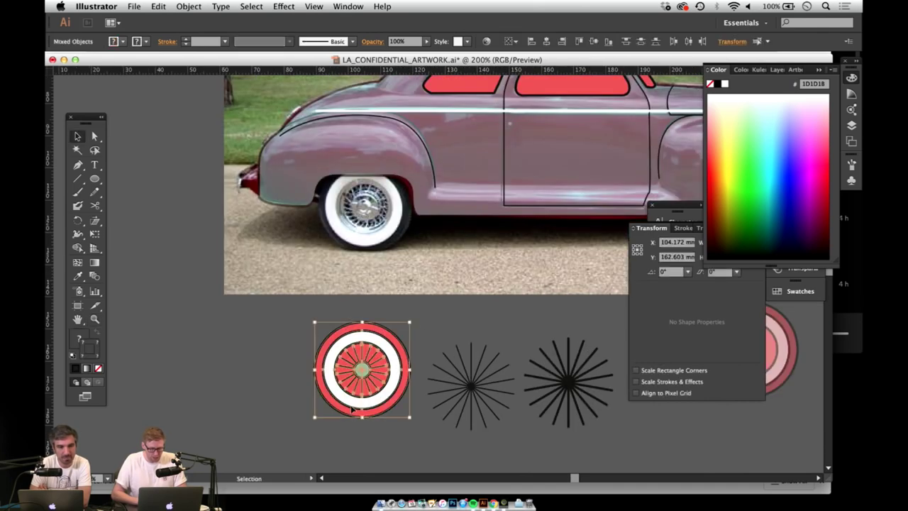
{"action": "left_click_drag", "start_coordinate": [369, 355], "coordinate": [369, 193]}
Step: Lock the CAR layer that holds the car photo
{"action": "scroll", "coordinate": [310, 348], "scroll_direction": "right", "scroll_amount": 5}
{"action": "scroll", "coordinate": [310, 348], "scroll_direction": "up", "scroll_amount": 3}
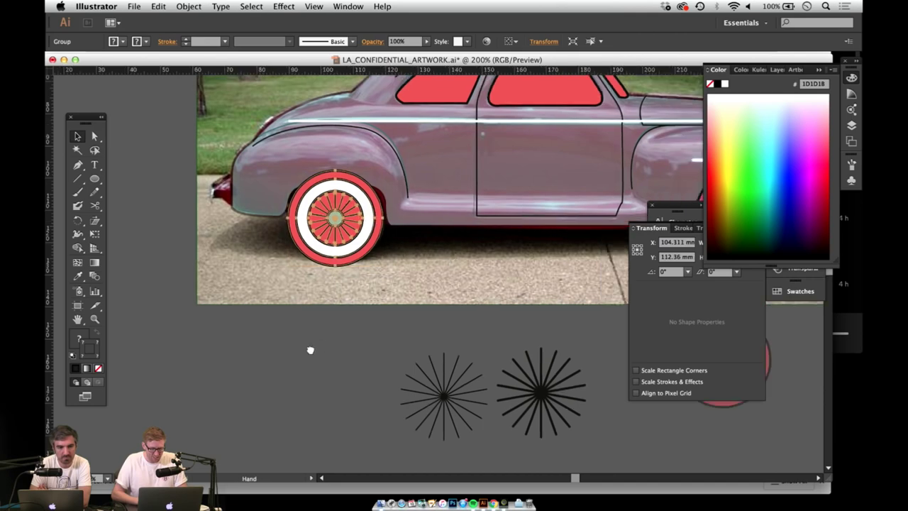
{"action": "scroll", "coordinate": [523, 374], "scroll_direction": "right", "scroll_amount": 5}
{"action": "scroll", "coordinate": [523, 373], "scroll_direction": "down", "scroll_amount": 2}
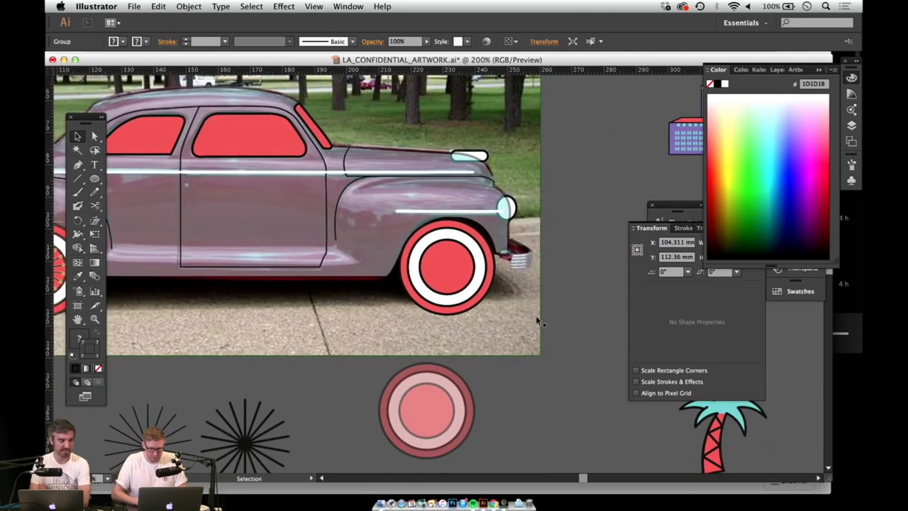
{"action": "left_click", "coordinate": [555, 312]}
{"action": "left_click", "coordinate": [541, 314]}
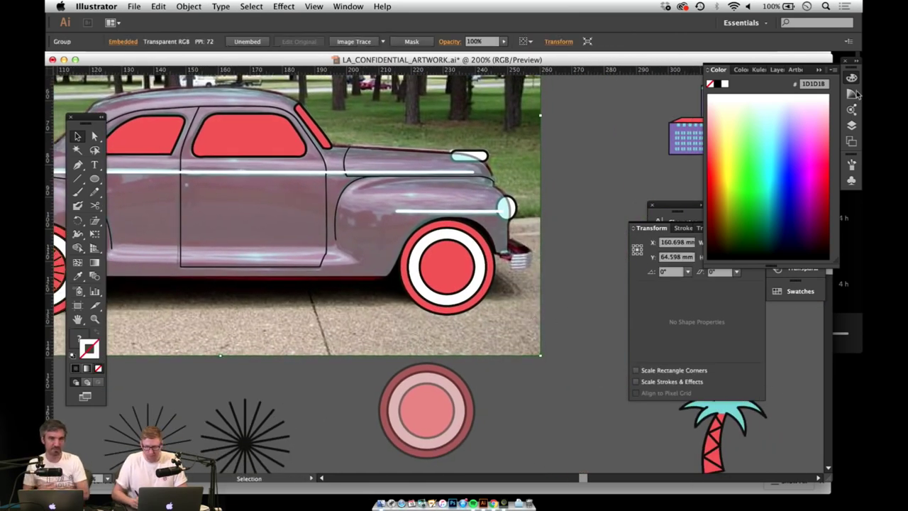
{"action": "left_click", "coordinate": [851, 125]}
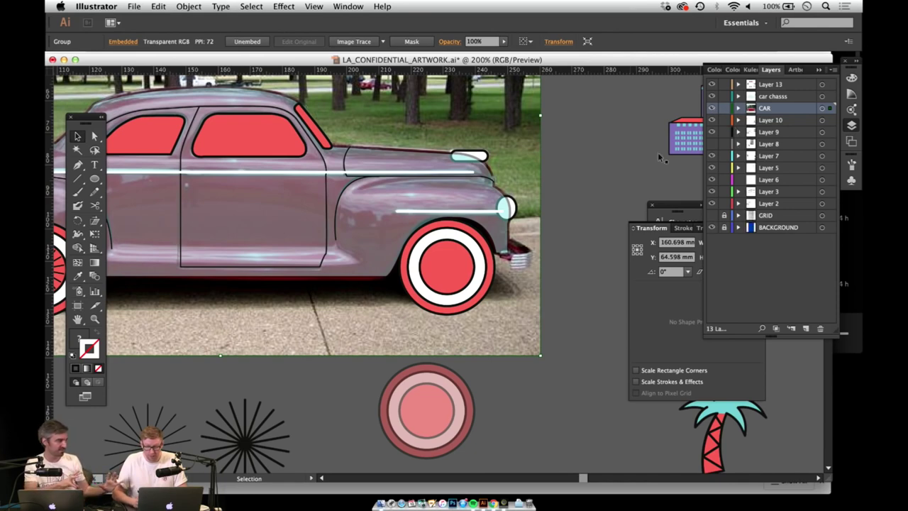
{"action": "left_click", "coordinate": [723, 108]}
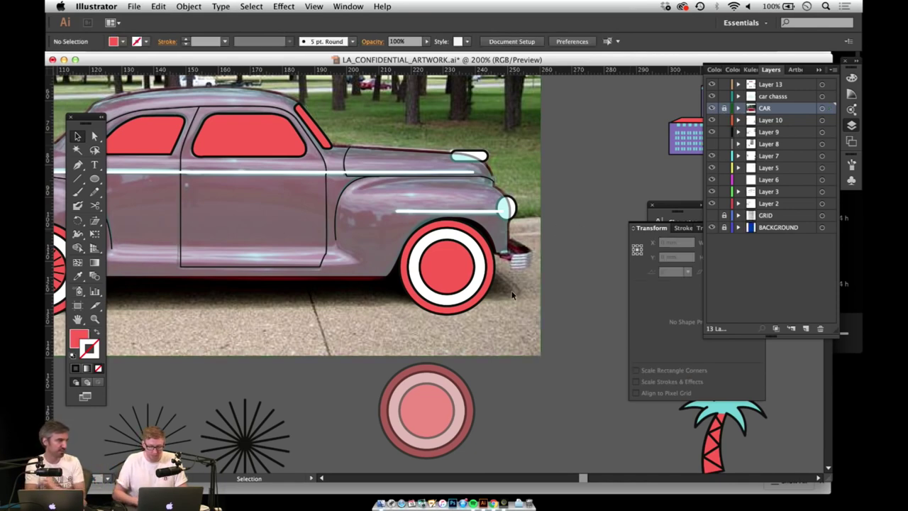
Step: Move the plain front wheel below the photo and place a copy of the spoked wheel over the car's front wheel
{"action": "left_click_drag", "start_coordinate": [449, 250], "coordinate": [448, 392]}
{"action": "scroll", "coordinate": [343, 336], "scroll_direction": "left", "scroll_amount": 10}
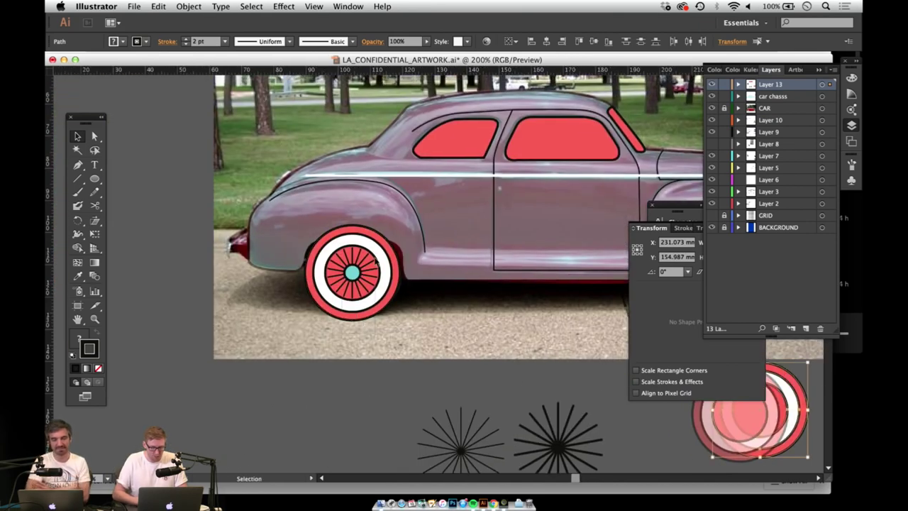
{"action": "left_click", "coordinate": [376, 262]}
{"action": "scroll", "coordinate": [411, 290], "scroll_direction": "right", "scroll_amount": 5}
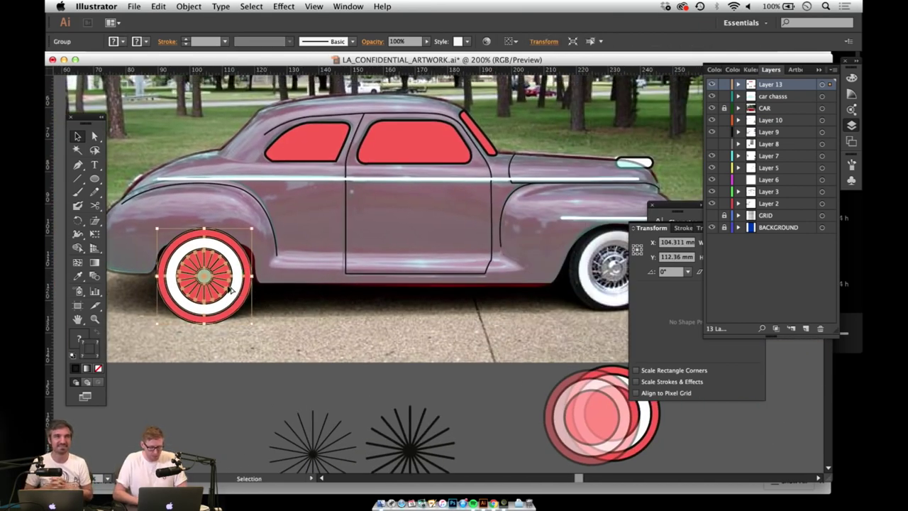
{"action": "left_click_drag", "start_coordinate": [230, 290], "coordinate": [601, 301]}
{"action": "scroll", "coordinate": [602, 301], "scroll_direction": "right", "scroll_amount": 5}
{"action": "left_click_drag", "start_coordinate": [431, 292], "coordinate": [453, 295]}
Step: Set the opacity of the turquoise car body shape on the car chasss layer to 100%
{"action": "key", "text": "space"}
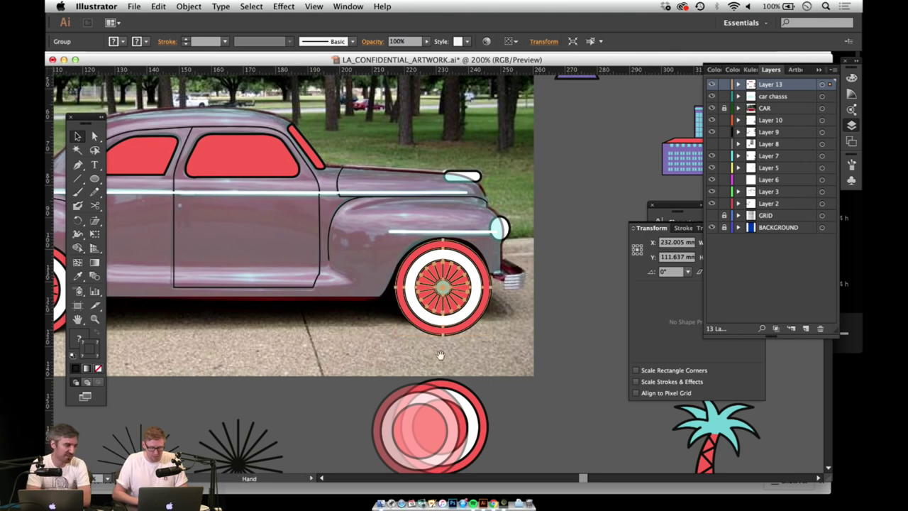
{"action": "left_click_drag", "start_coordinate": [441, 355], "coordinate": [598, 402]}
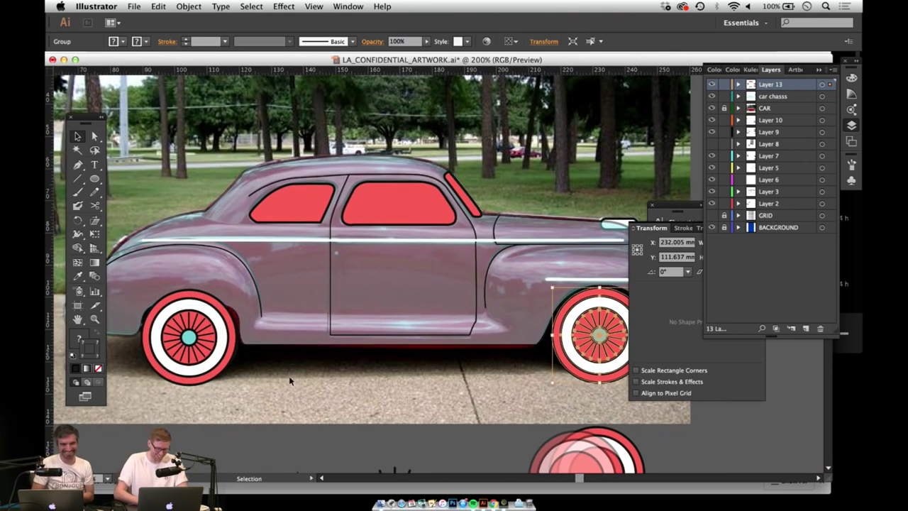
{"action": "scroll", "coordinate": [319, 369], "scroll_direction": "up", "scroll_amount": 2}
{"action": "scroll", "coordinate": [319, 369], "scroll_direction": "right", "scroll_amount": 1}
{"action": "left_click", "coordinate": [365, 293]}
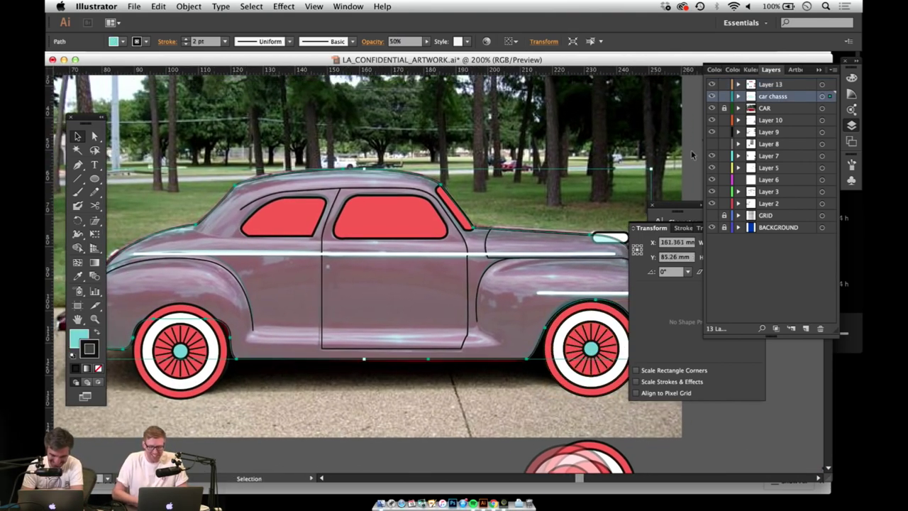
{"action": "left_click", "coordinate": [404, 41]}
{"action": "type", "text": "100"}
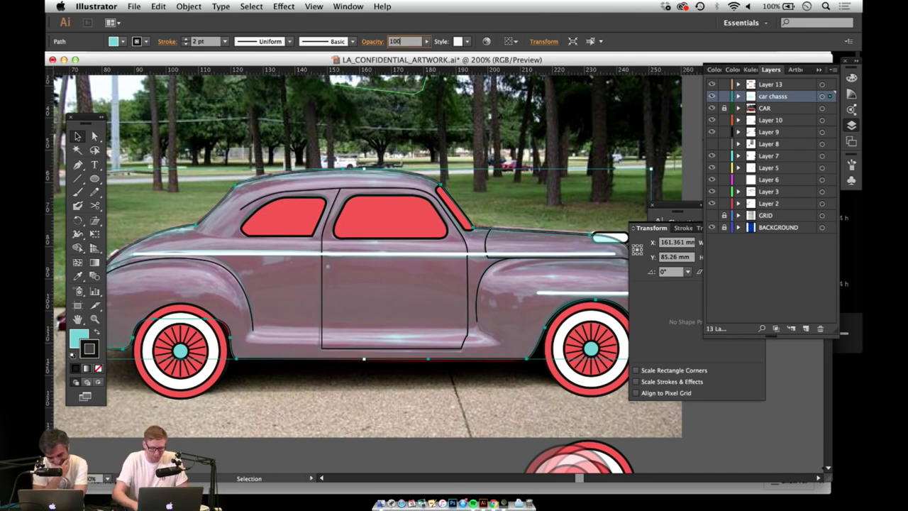
{"action": "key", "text": "Return"}
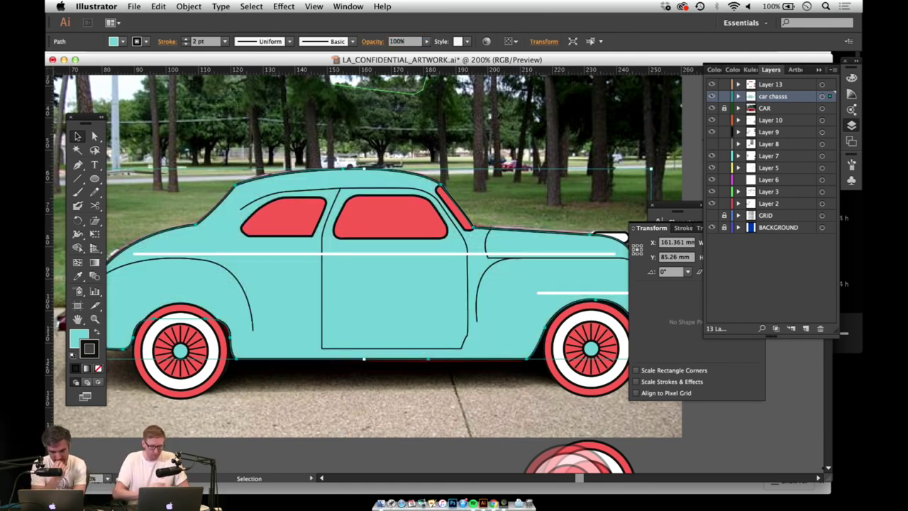
{"action": "key", "text": "z"}
{"action": "left_click", "coordinate": [412, 307], "text": "alt"}
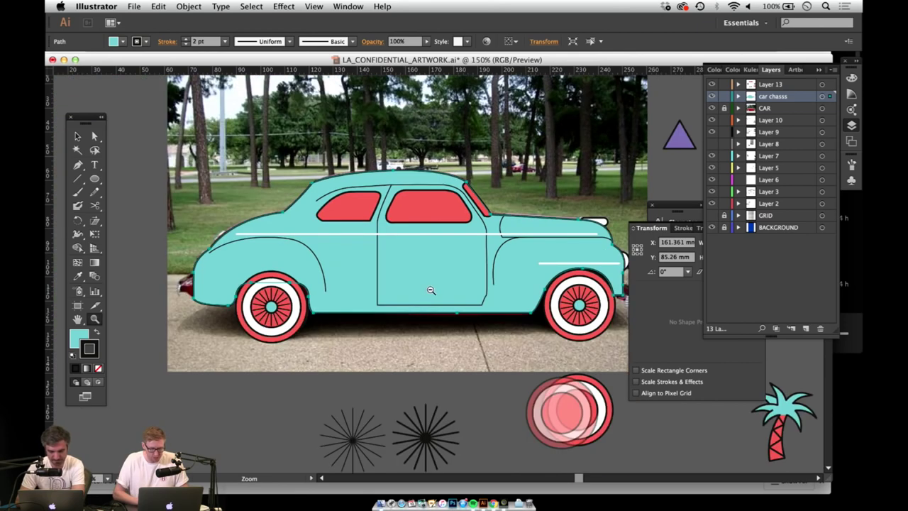
Step: Unlock the CAR layer and delete the reference car photo from behind the illustrated car
{"action": "left_click", "coordinate": [430, 291], "text": "alt"}
{"action": "left_click", "coordinate": [431, 290], "text": "alt"}
{"action": "left_click_drag", "start_coordinate": [443, 276], "coordinate": [406, 323]}
{"action": "key", "text": "v"}
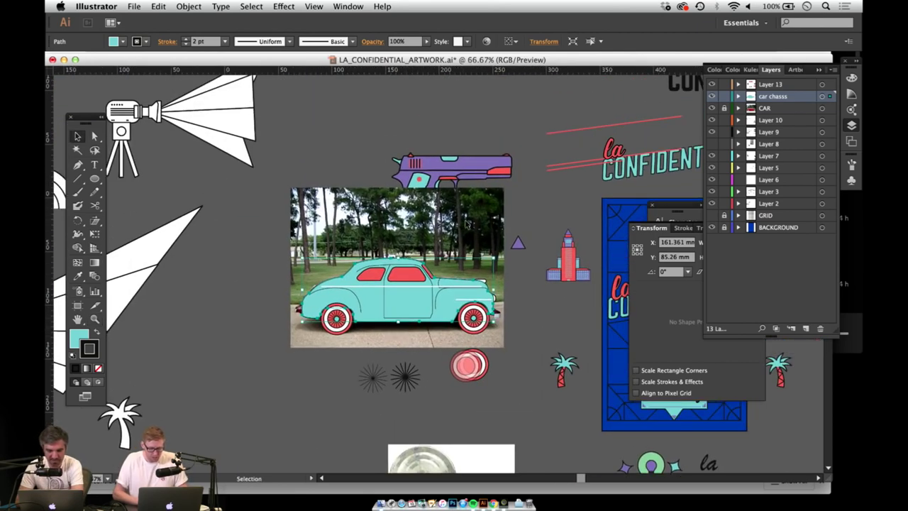
{"action": "left_click", "coordinate": [471, 224]}
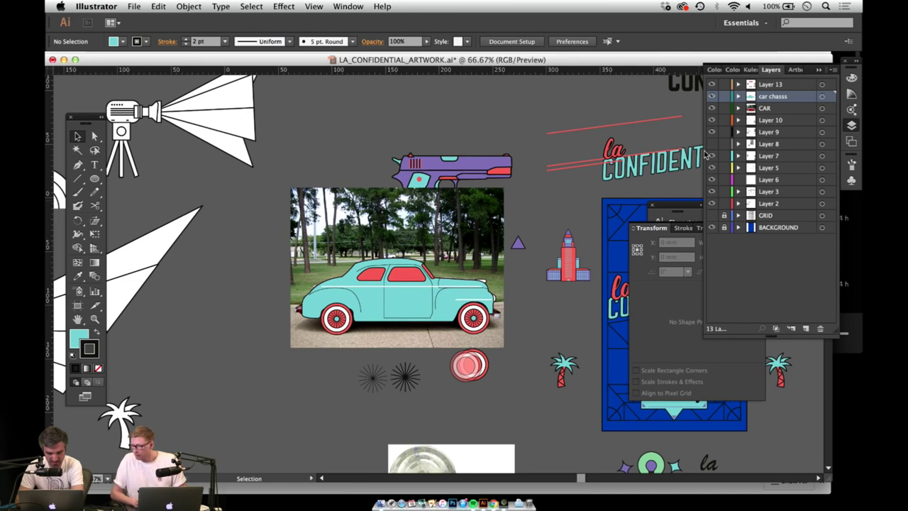
{"action": "left_click_drag", "start_coordinate": [487, 233], "coordinate": [426, 137]}
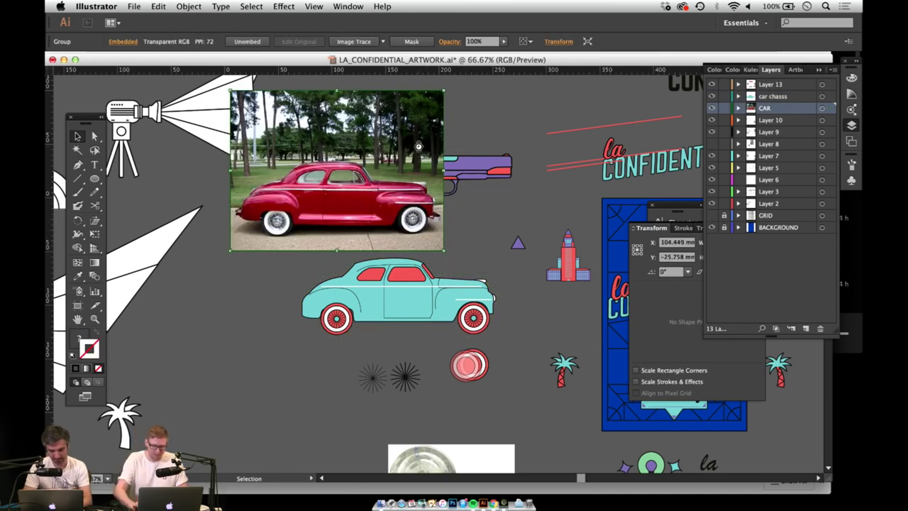
{"action": "key", "text": "Delete"}
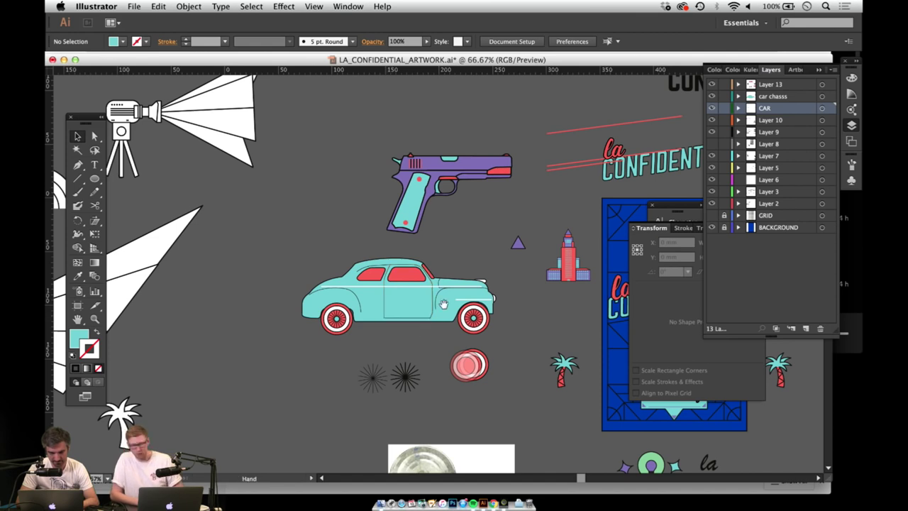
Step: Select all parts of the finished turquoise car, including both wheels, and group them
{"action": "scroll", "coordinate": [400, 278], "scroll_direction": "down", "scroll_amount": 1}
{"action": "scroll", "coordinate": [401, 278], "scroll_direction": "right", "scroll_amount": 2}
{"action": "left_click_drag", "start_coordinate": [257, 238], "coordinate": [462, 314]}
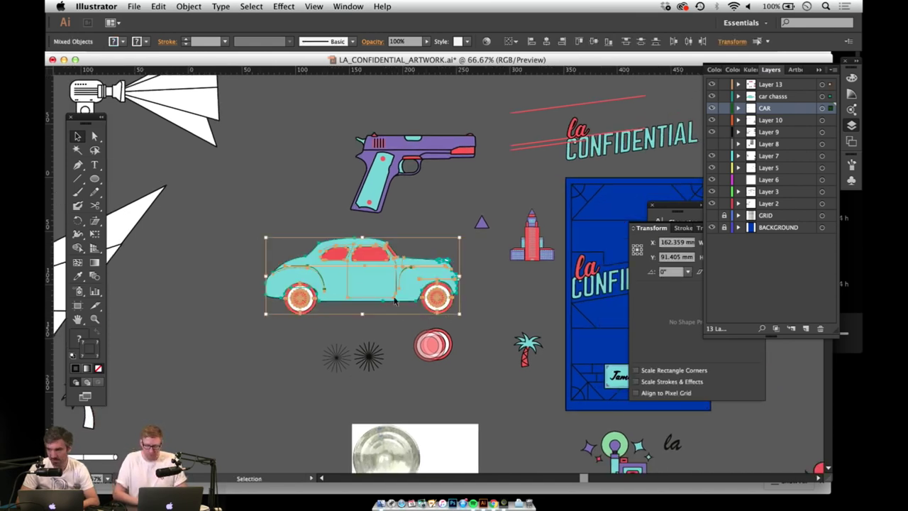
{"action": "scroll", "coordinate": [470, 299], "scroll_direction": "right", "scroll_amount": 3}
{"action": "scroll", "coordinate": [470, 299], "scroll_direction": "down", "scroll_amount": 1}
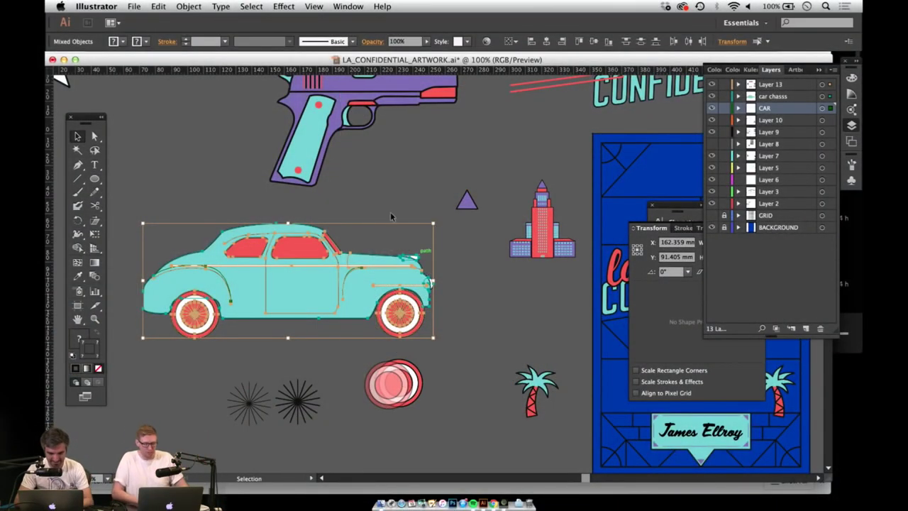
{"action": "key", "text": "super+g"}
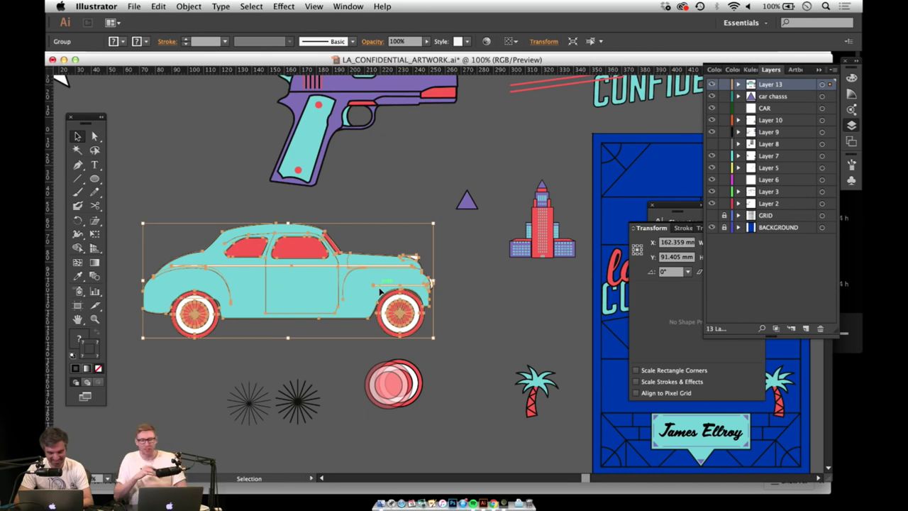
Step: Scale the car group proportionally to about 70% and move it beside the blue cover, above the loose palm tree
{"action": "left_click_drag", "start_coordinate": [410, 295], "coordinate": [378, 257]}
{"action": "key", "text": "super+alt+space"}
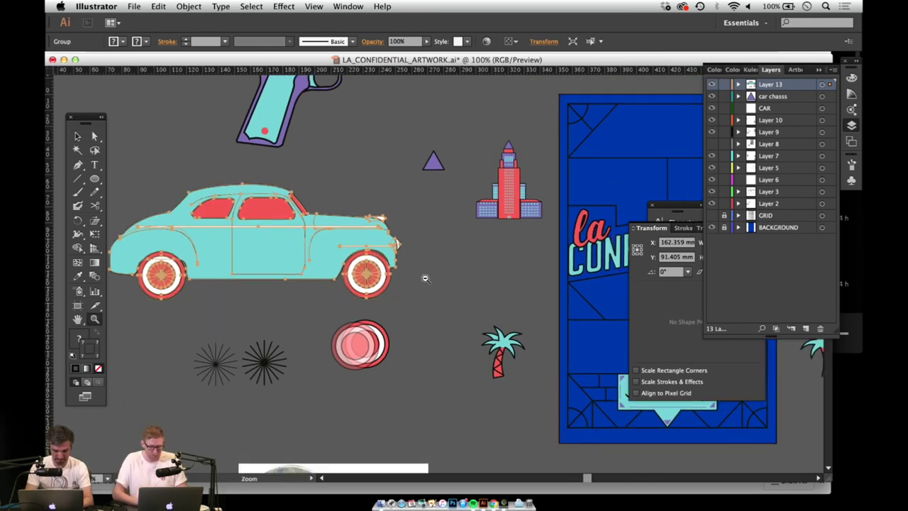
{"action": "left_click", "coordinate": [425, 279], "text": "alt"}
{"action": "key", "text": "v"}
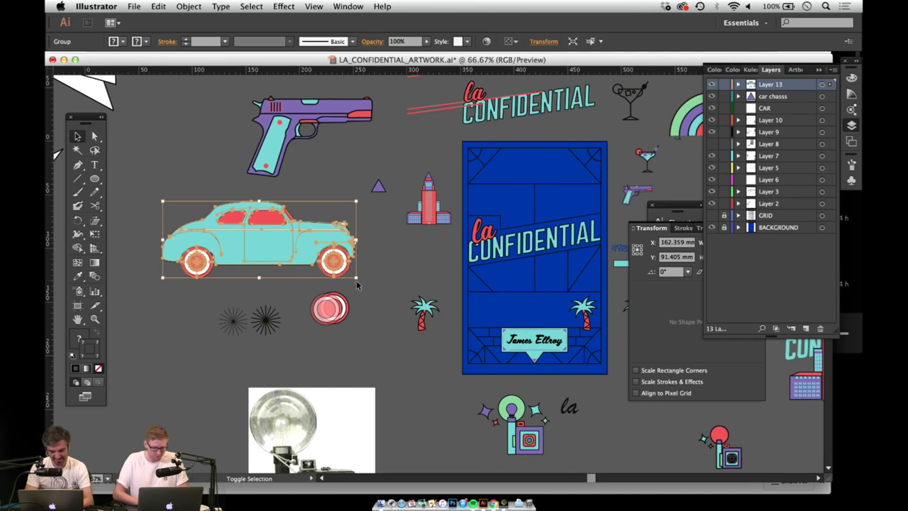
{"action": "left_click_drag", "start_coordinate": [356, 282], "coordinate": [299, 255]}
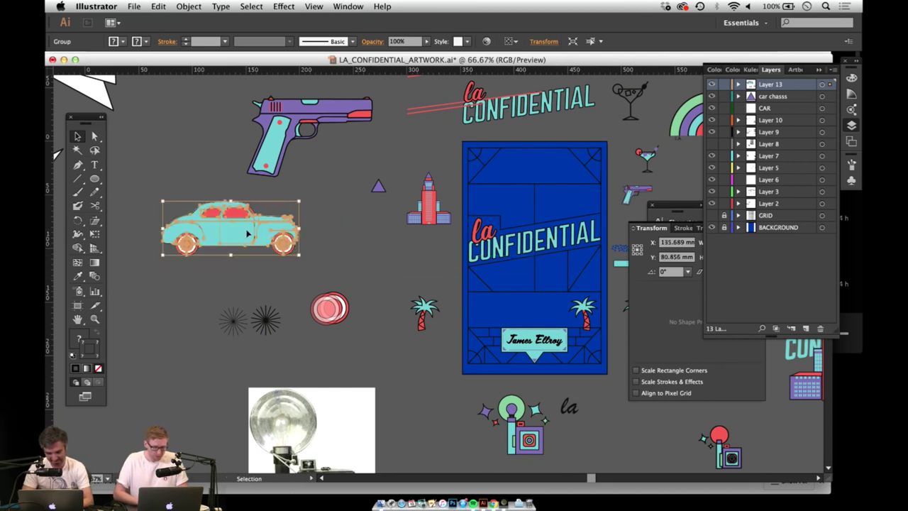
{"action": "left_click_drag", "start_coordinate": [249, 233], "coordinate": [392, 257]}
{"action": "left_click", "coordinate": [391, 328]}
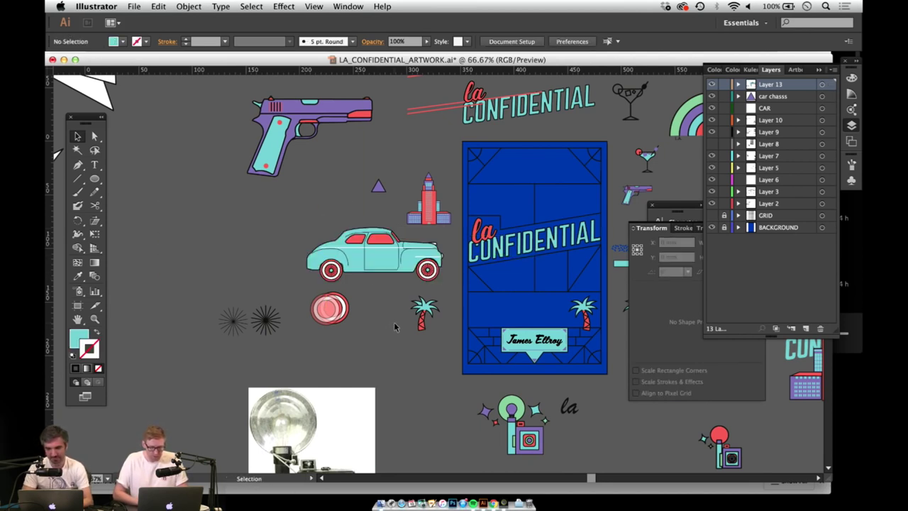
Step: Scale the car group down proportionally to about two thirds of its size
{"action": "key", "text": "z"}
{"action": "key", "text": "space"}
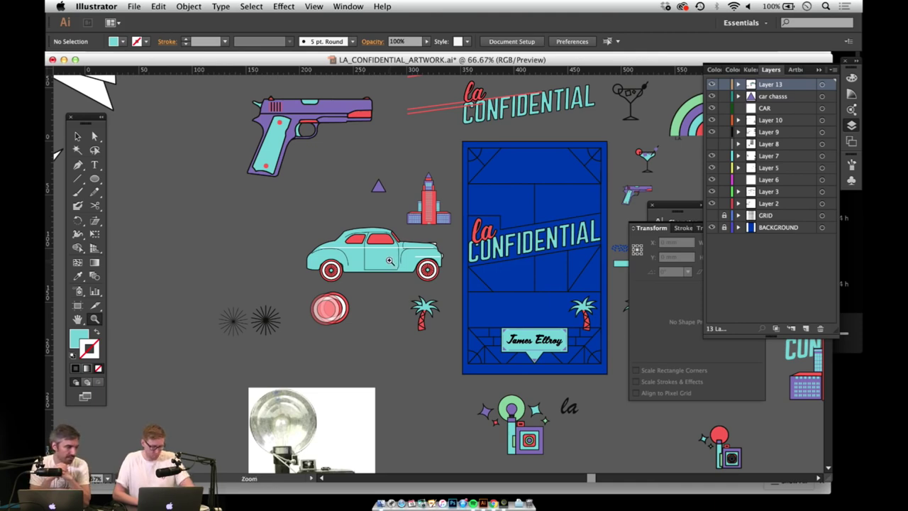
{"action": "left_click", "coordinate": [390, 262]}
{"action": "left_click", "coordinate": [390, 261]}
{"action": "left_click", "coordinate": [427, 282]}
{"action": "key", "text": "space"}
{"action": "left_click_drag", "start_coordinate": [452, 303], "coordinate": [296, 301]}
{"action": "key", "text": "v"}
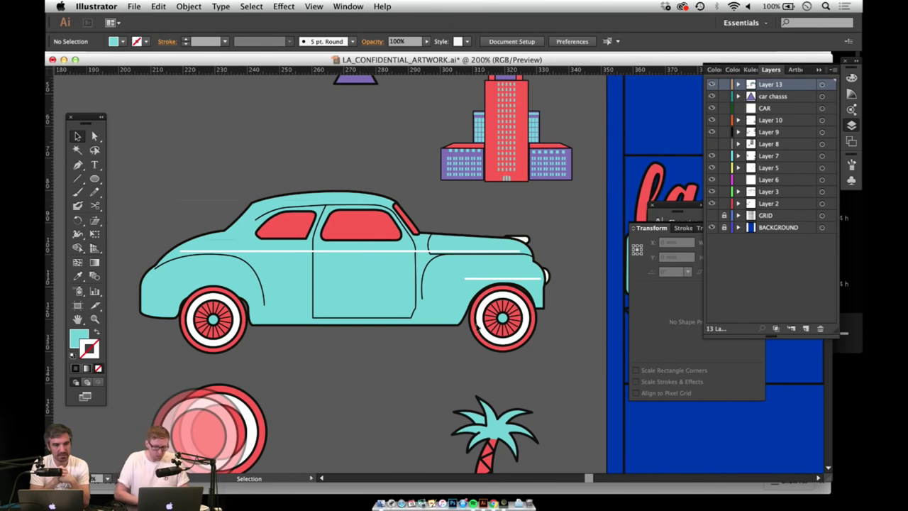
{"action": "left_click", "coordinate": [539, 333]}
{"action": "left_click_drag", "start_coordinate": [548, 351], "coordinate": [416, 300]}
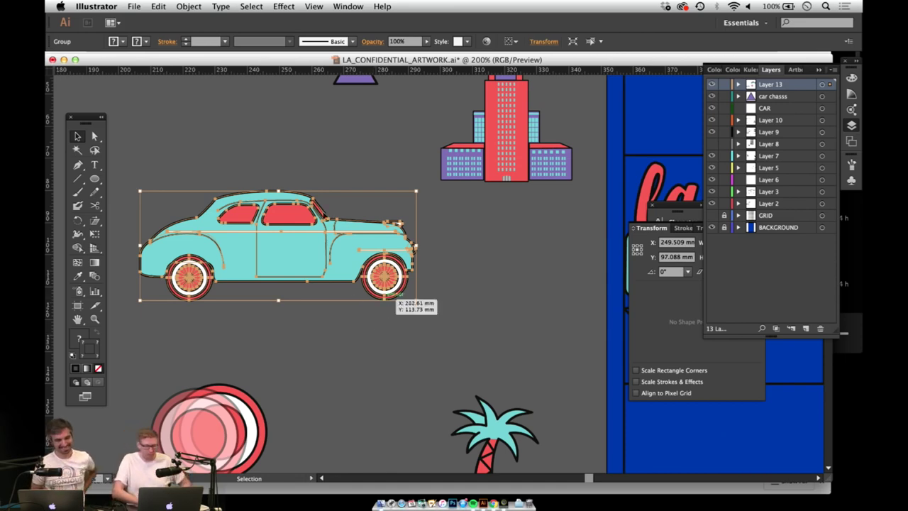
Step: Try placing the car on the cover above the author plate and shrinking it to fit beside the palm tree
{"action": "left_click_drag", "start_coordinate": [283, 255], "coordinate": [343, 325]}
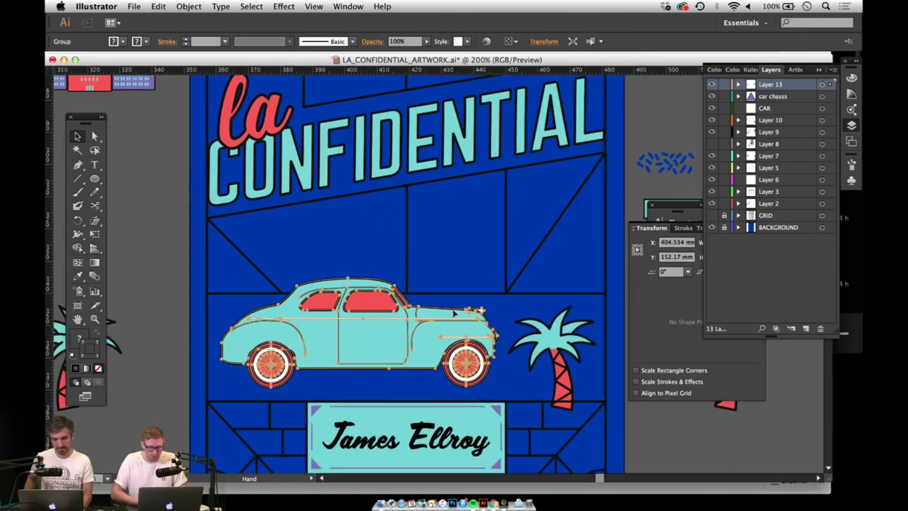
{"action": "left_click_drag", "start_coordinate": [500, 278], "coordinate": [431, 300]}
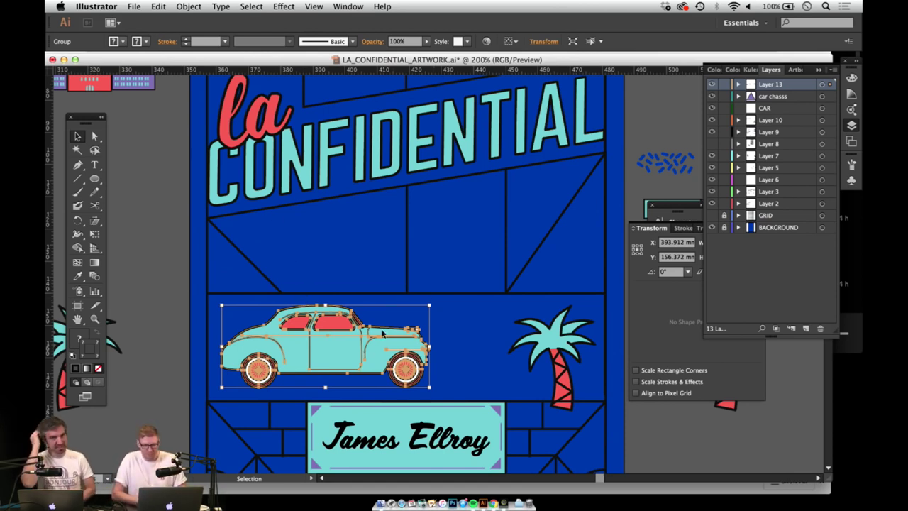
{"action": "scroll", "coordinate": [383, 333], "scroll_direction": "down", "scroll_amount": 3}
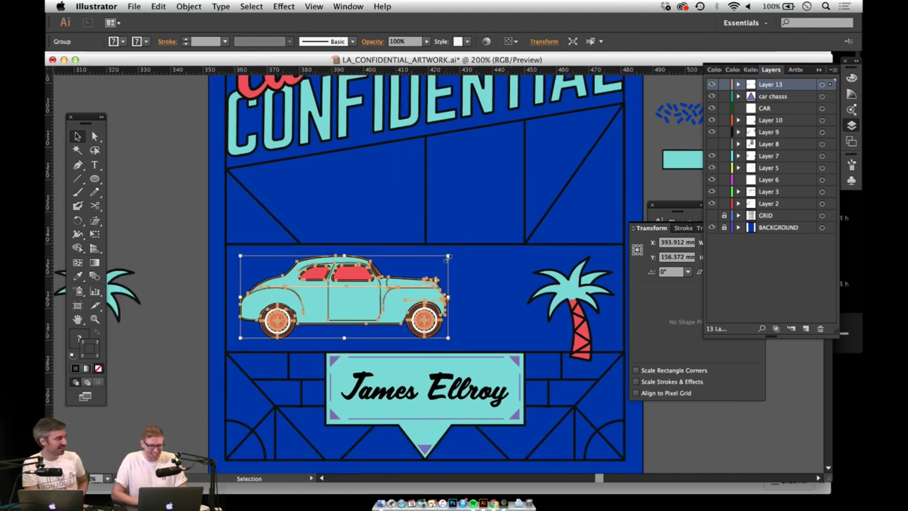
{"action": "left_click_drag", "start_coordinate": [447, 257], "coordinate": [408, 272]}
{"action": "scroll", "coordinate": [389, 344], "scroll_direction": "up", "scroll_amount": 3}
{"action": "scroll", "coordinate": [389, 344], "scroll_direction": "left", "scroll_amount": 3}
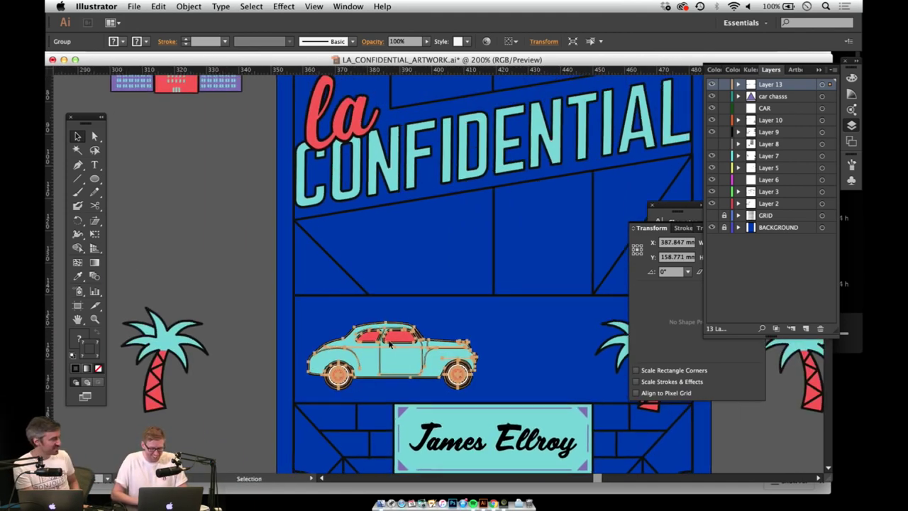
{"action": "left_click_drag", "start_coordinate": [387, 356], "coordinate": [338, 307]}
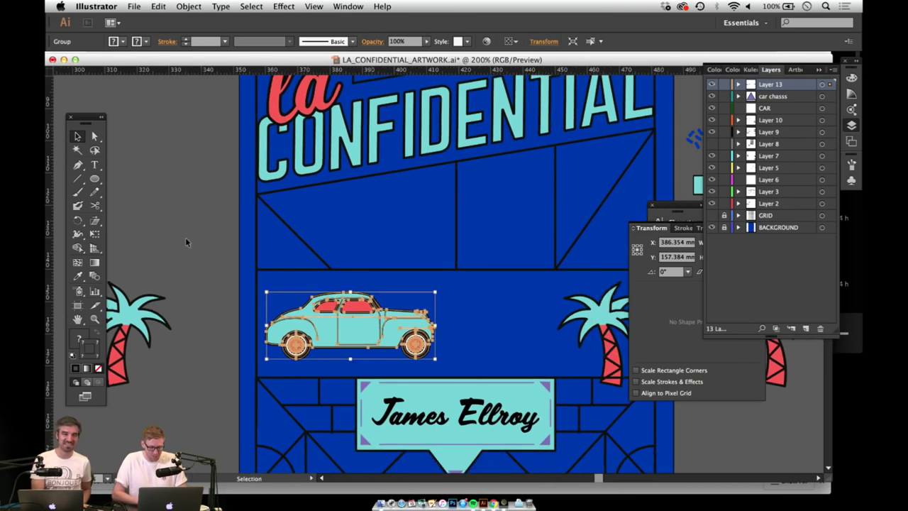
Step: Undo the car's last moves and size reductions back to before its placement on the cover
{"action": "left_click", "coordinate": [186, 238]}
{"action": "key", "text": "z"}
{"action": "key", "text": "super+z"}
{"action": "key", "text": "super+z"}
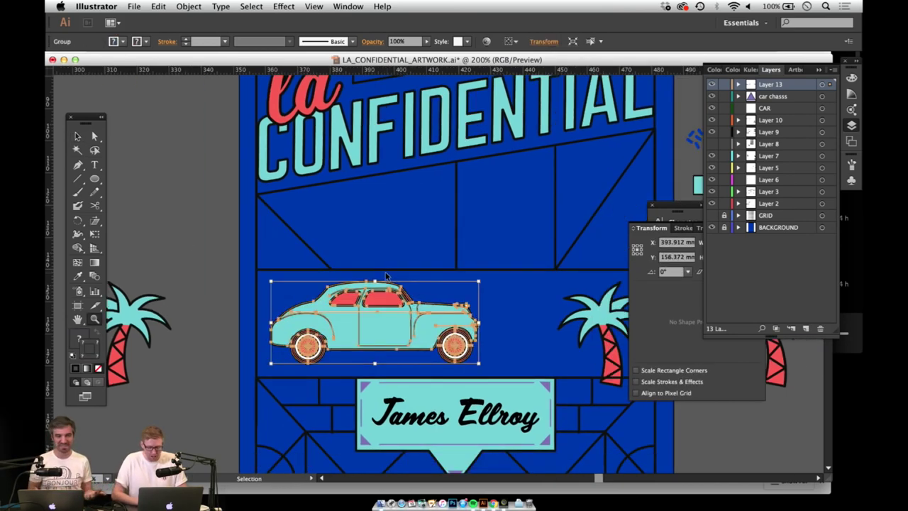
{"action": "key", "text": "super+z"}
{"action": "key", "text": "super+z"}
{"action": "scroll", "coordinate": [350, 274], "scroll_direction": "left", "scroll_amount": 5}
{"action": "scroll", "coordinate": [351, 274], "scroll_direction": "up", "scroll_amount": 2}
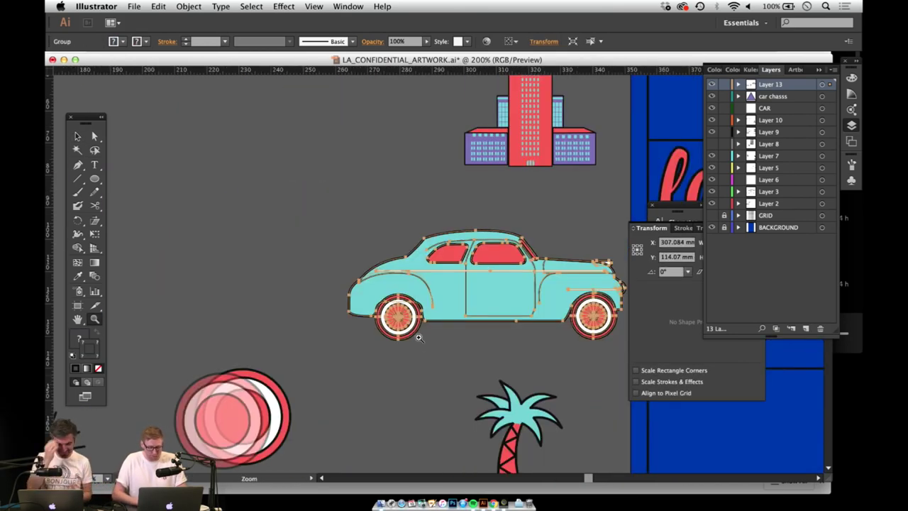
Step: Expand the car group with both Fill and Stroke included
{"action": "key", "text": "v"}
{"action": "left_click", "coordinate": [190, 7]}
{"action": "left_click", "coordinate": [212, 117]}
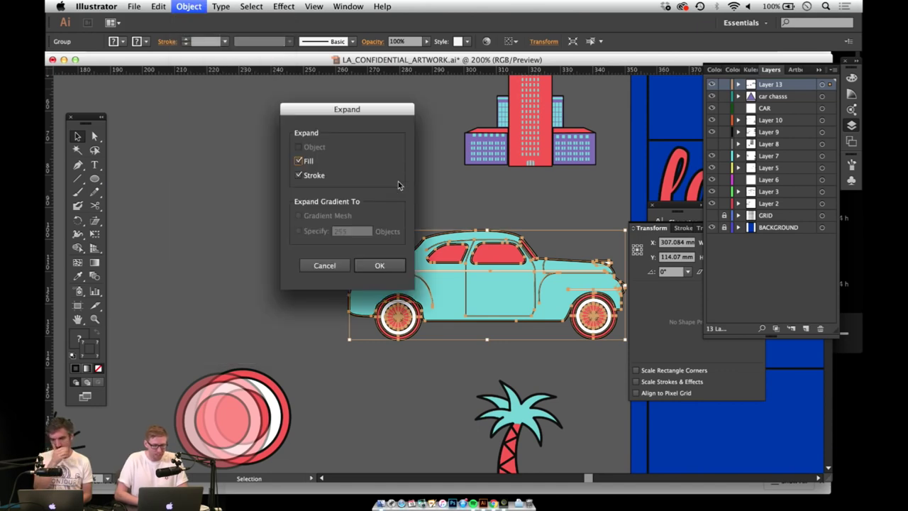
{"action": "left_click", "coordinate": [379, 265]}
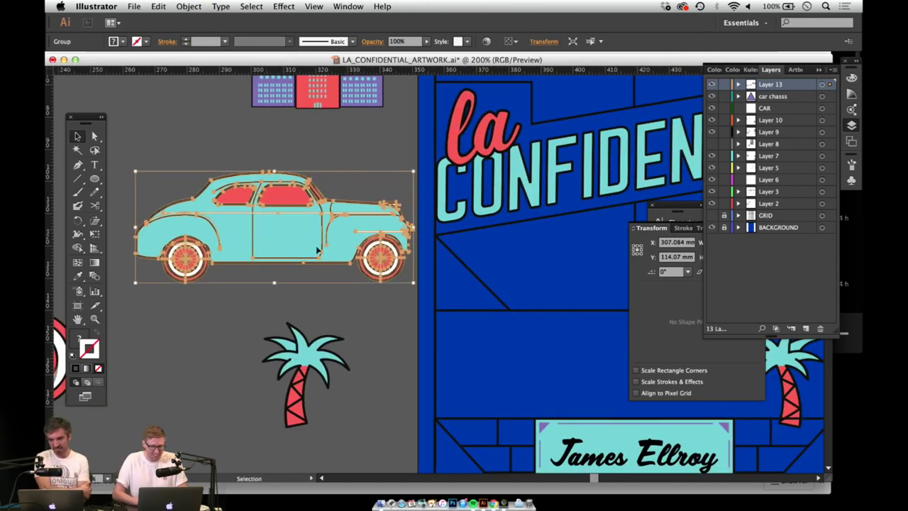
Step: Move the expanded car into the panel above the author plate and scale it to about 70%, beside the palm tree
{"action": "left_click_drag", "start_coordinate": [300, 232], "coordinate": [558, 362]}
{"action": "left_click_drag", "start_coordinate": [371, 351], "coordinate": [160, 314]}
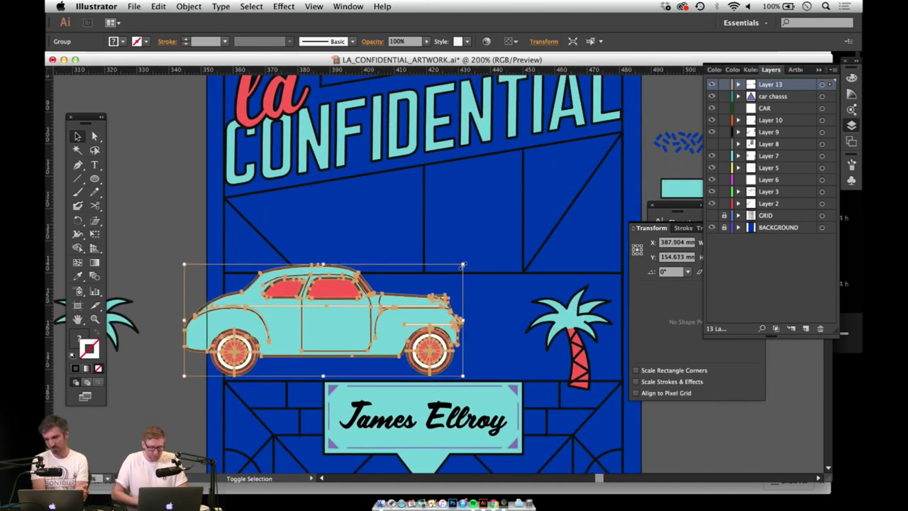
{"action": "left_click_drag", "start_coordinate": [463, 264], "coordinate": [379, 299]}
{"action": "left_click_drag", "start_coordinate": [287, 338], "coordinate": [347, 323]}
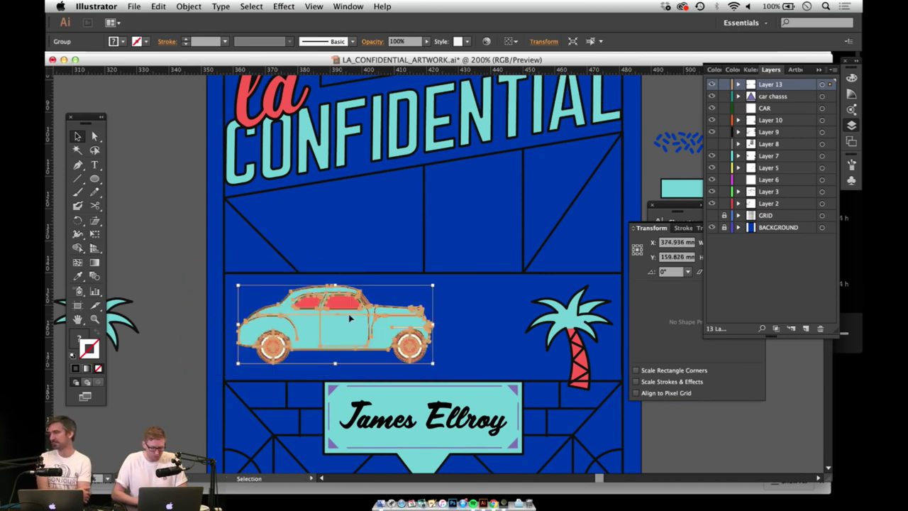
Step: Deselect the car and examine the whole cover composition with the car in place
{"action": "scroll", "coordinate": [357, 354], "scroll_direction": "up", "scroll_amount": 5}
{"action": "key", "text": "z"}
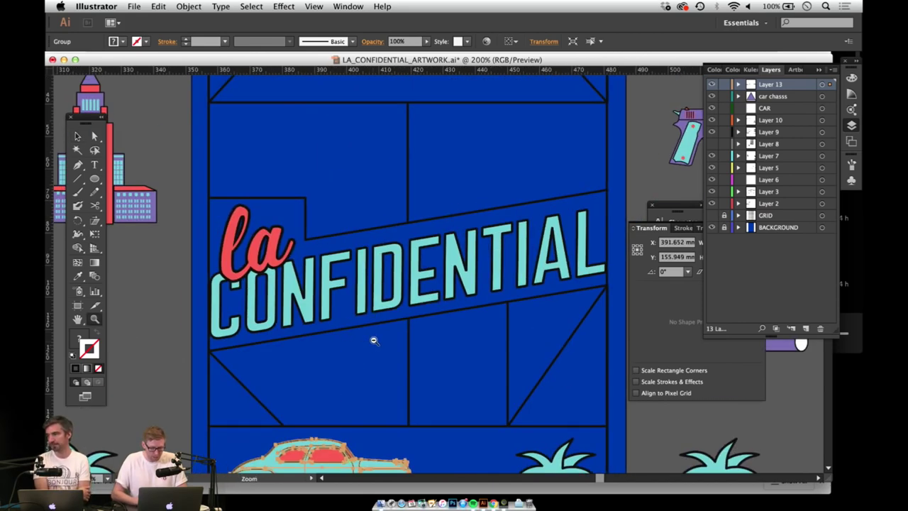
{"action": "left_click", "coordinate": [373, 340], "text": "alt"}
{"action": "left_click", "coordinate": [394, 336], "text": "alt"}
{"action": "left_click_drag", "start_coordinate": [424, 313], "coordinate": [365, 312]}
{"action": "key", "text": "v"}
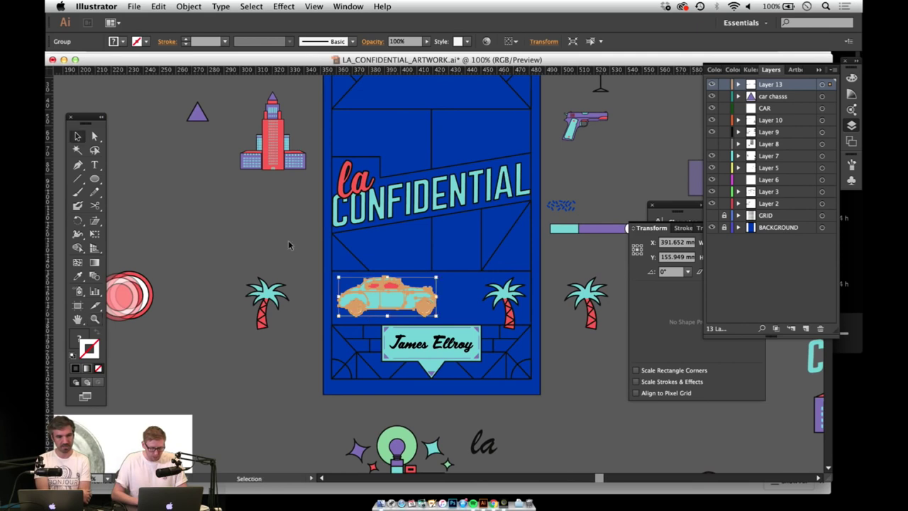
{"action": "left_click", "coordinate": [290, 245]}
{"action": "left_click", "coordinate": [397, 301]}
{"action": "key", "text": "space"}
{"action": "left_click_drag", "start_coordinate": [424, 270], "coordinate": [339, 315]}
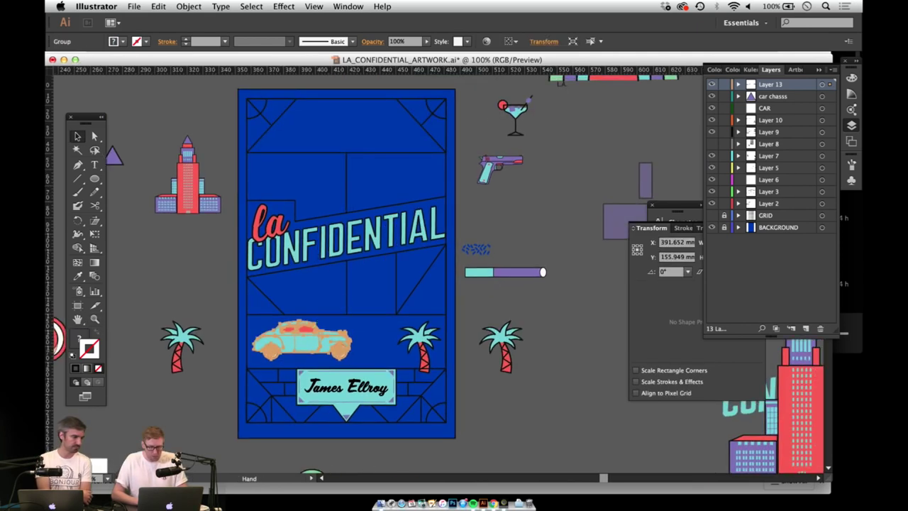
{"action": "left_click", "coordinate": [484, 312]}
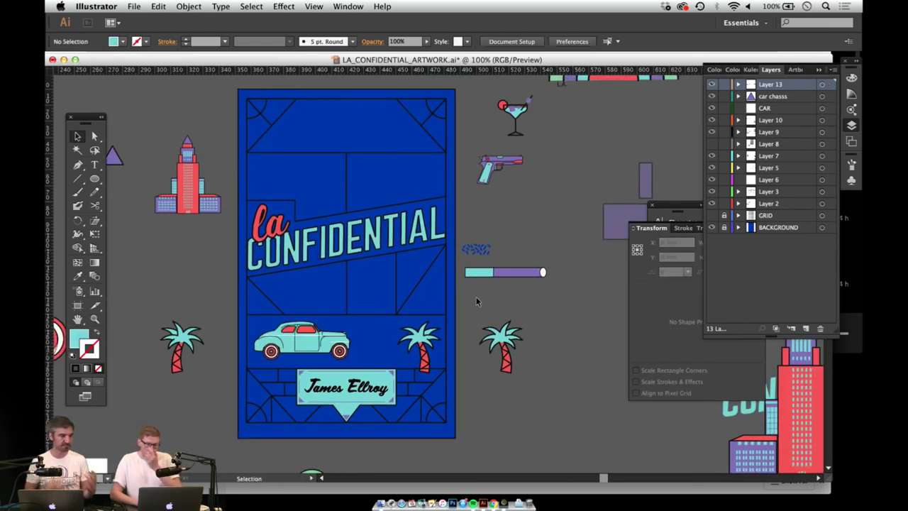